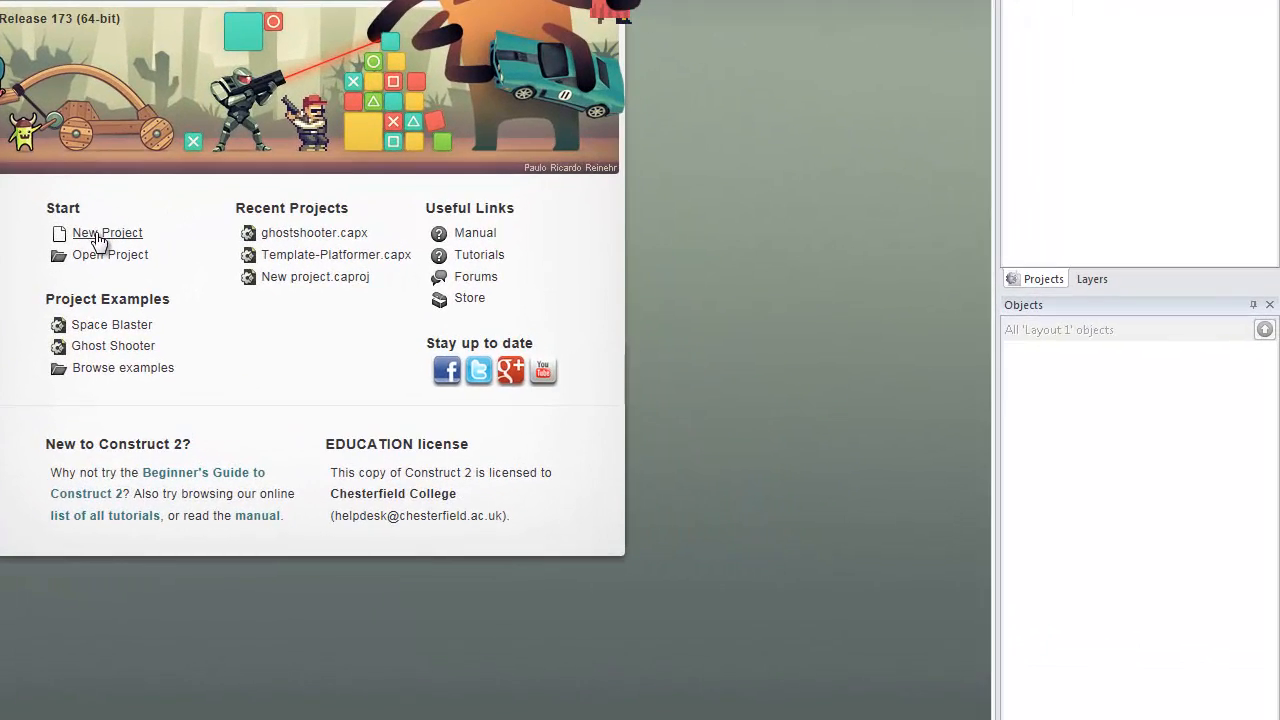
Step: Create a new empty project with default settings
left_click(100, 233)
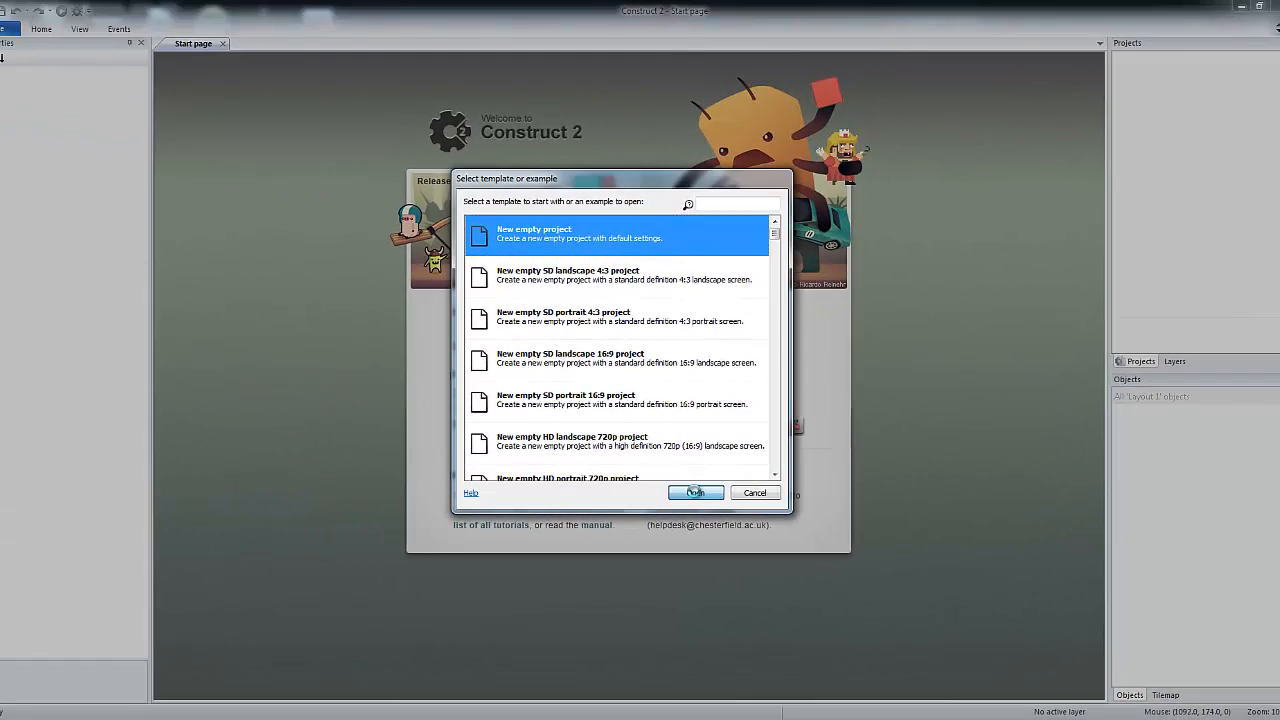
left_click(694, 492)
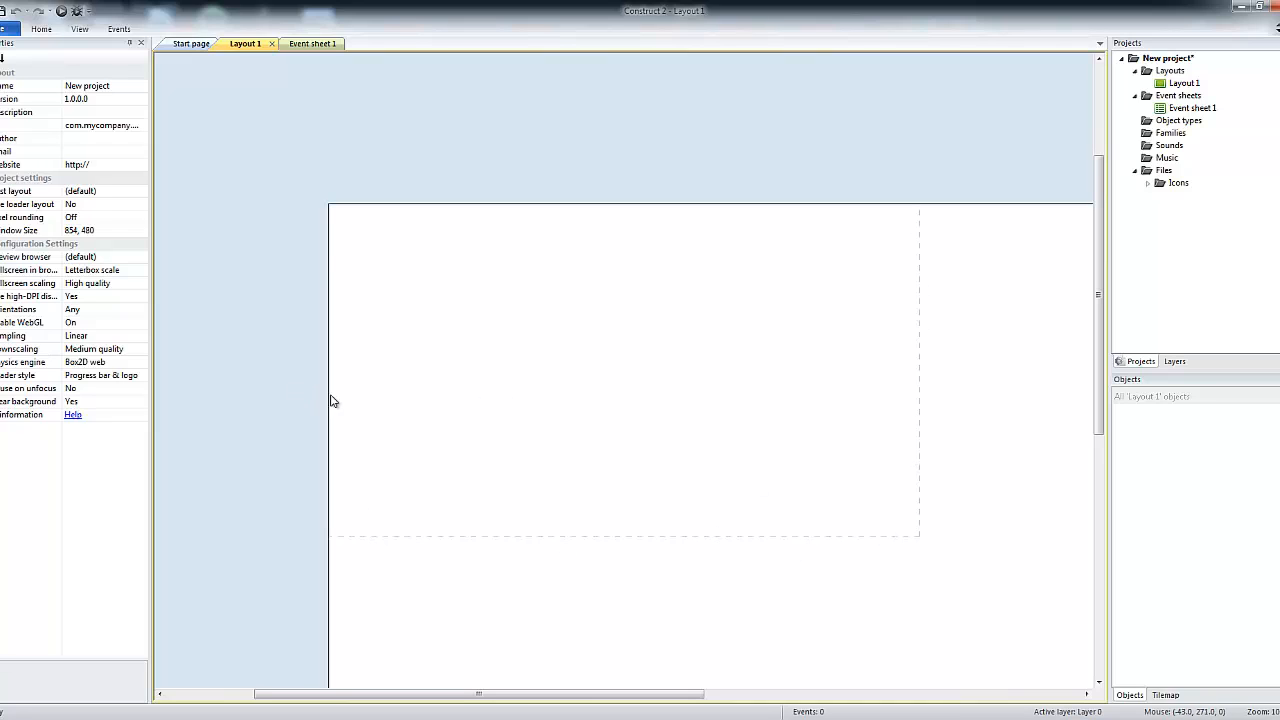
Step: View the whole layout and its properties, and display the project properties
left_click(717, 398)
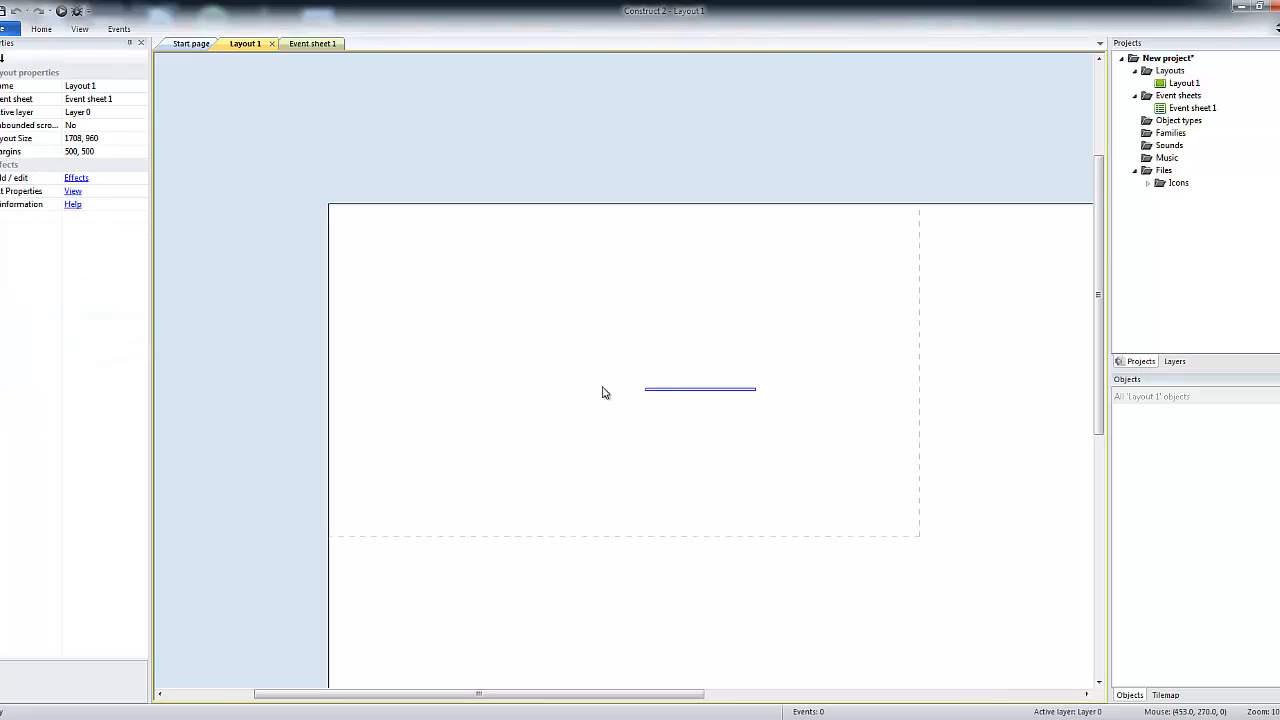
middle_click_drag(900, 449, 726, 291)
scroll(715, 371, "down", 3)
scroll(715, 371, "up", 4)
scroll(715, 372, "down", 4, "ctrl")
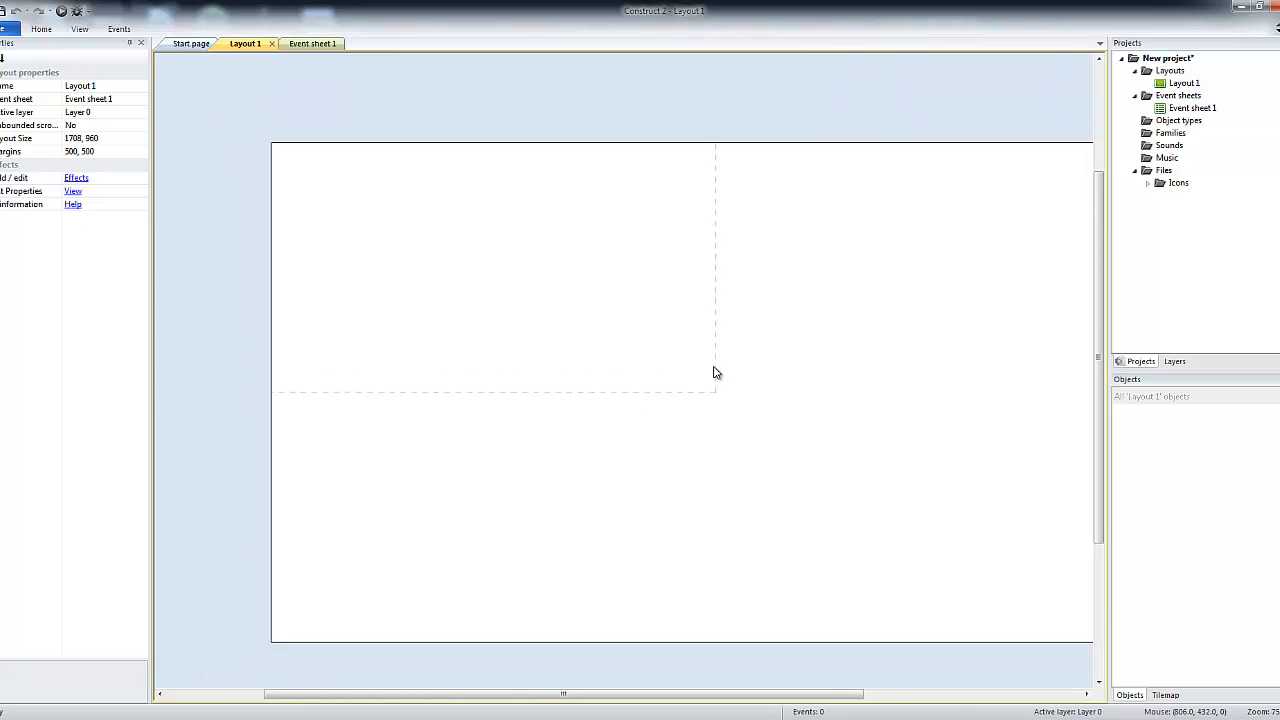
middle_click_drag(712, 371, 686, 357)
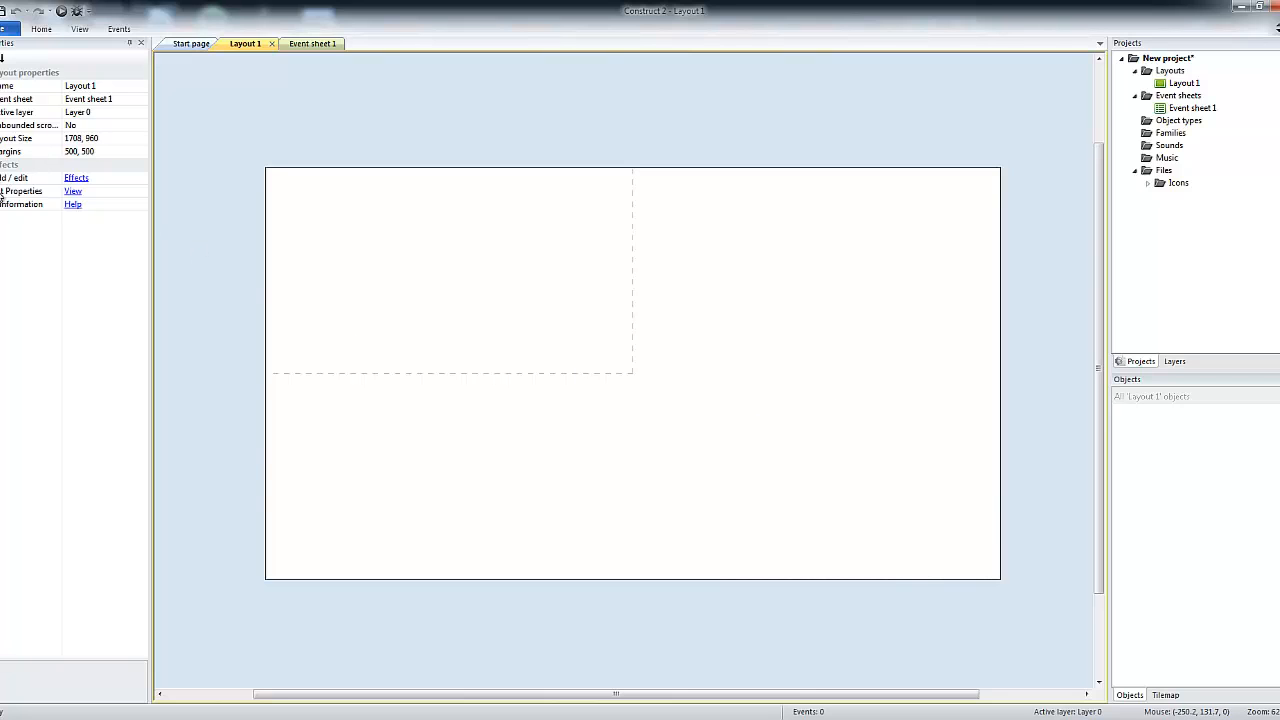
left_click(75, 193)
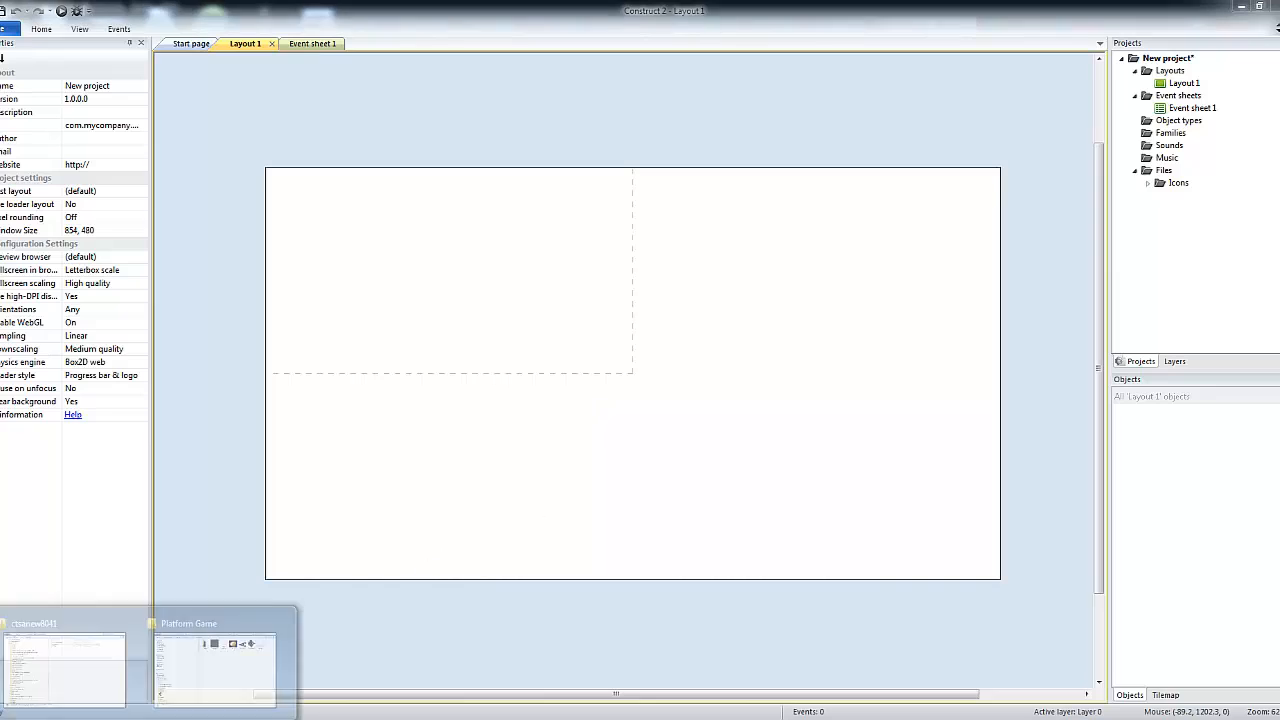
Step: Switch to the Platform Game folder in Windows Explorer and look over the image files, including bg.png
left_click(247, 645)
left_click(506, 105)
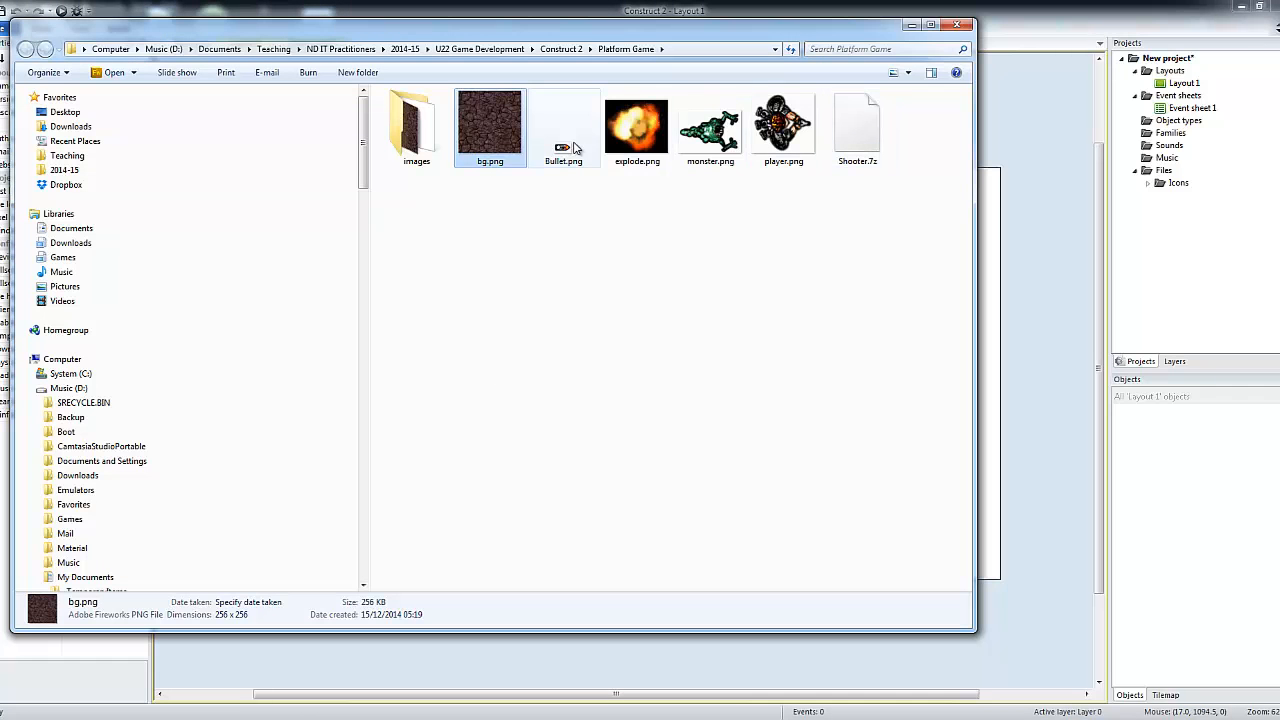
left_click(855, 140)
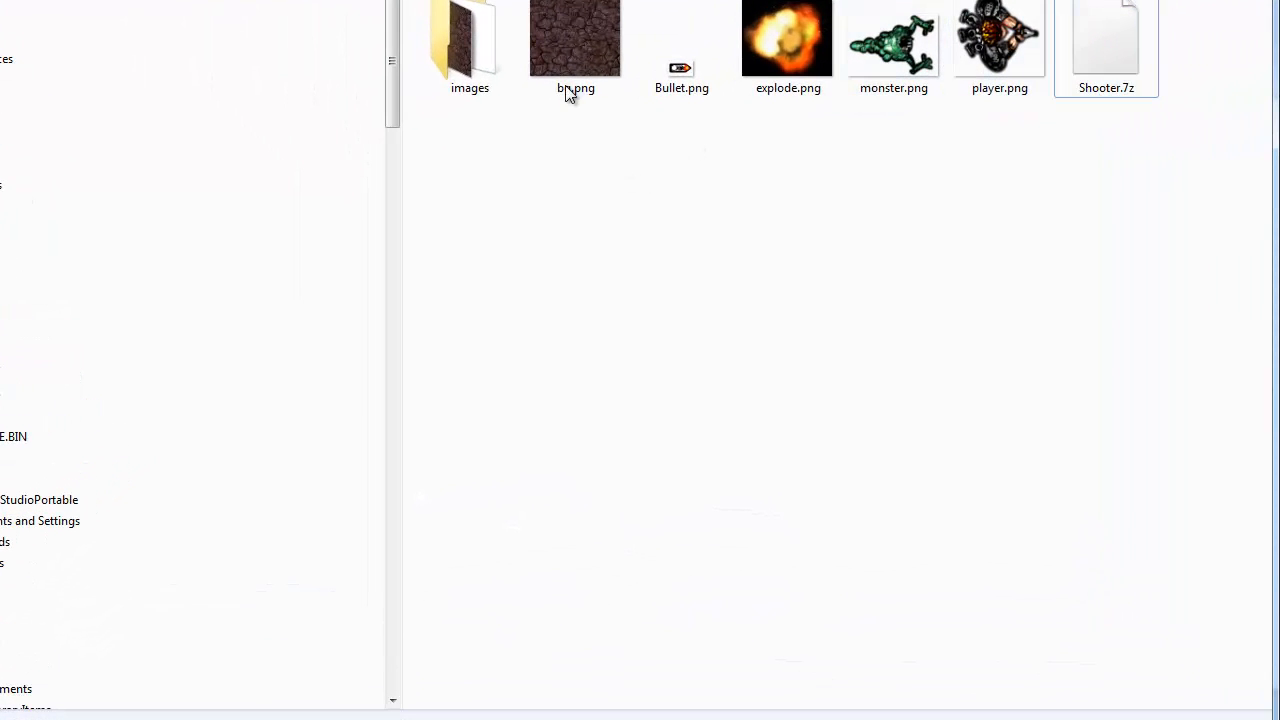
left_click(567, 93)
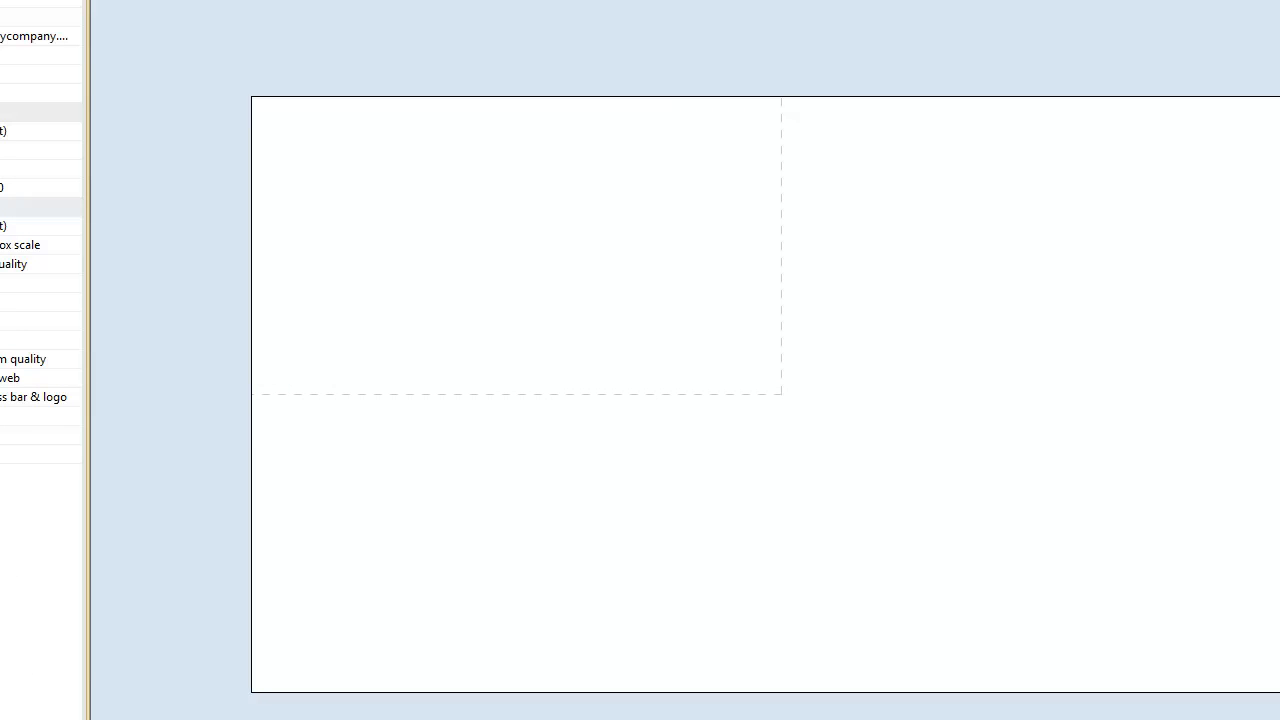
Step: Insert a Tiled Background object and place it on the layout
double_click(1004, 352)
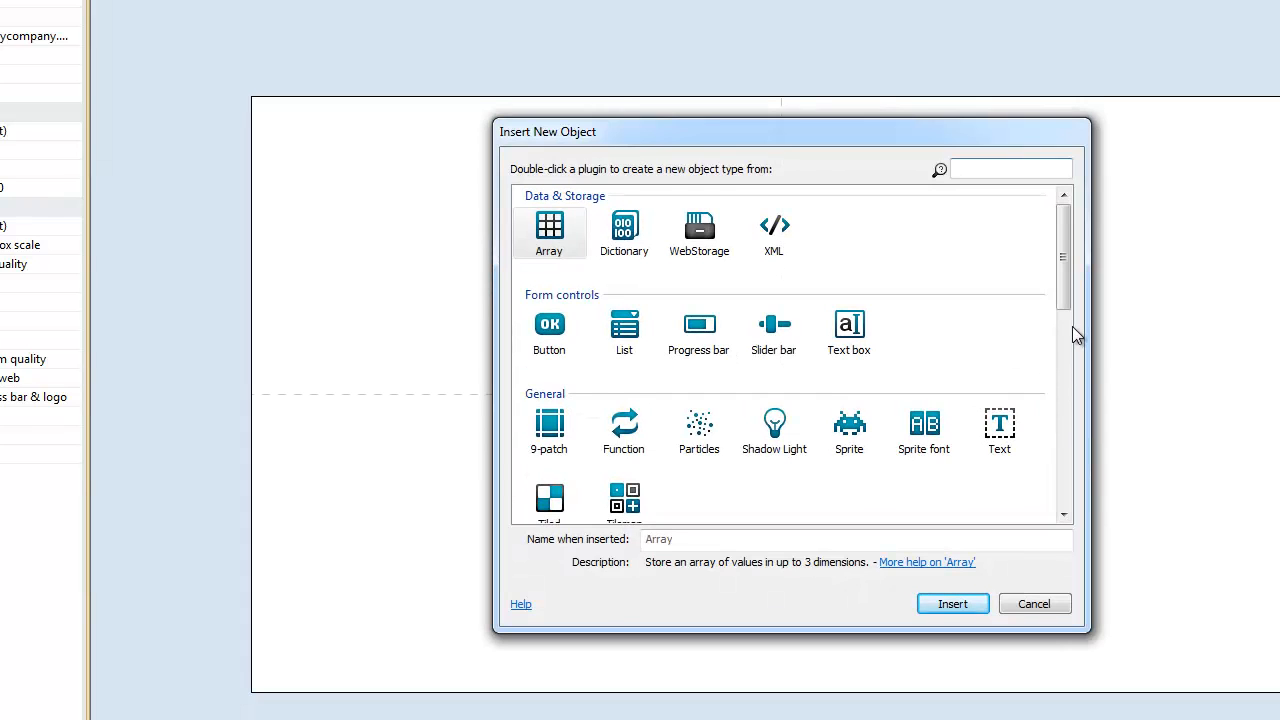
left_click_drag(1063, 273, 1065, 311)
left_click(563, 390)
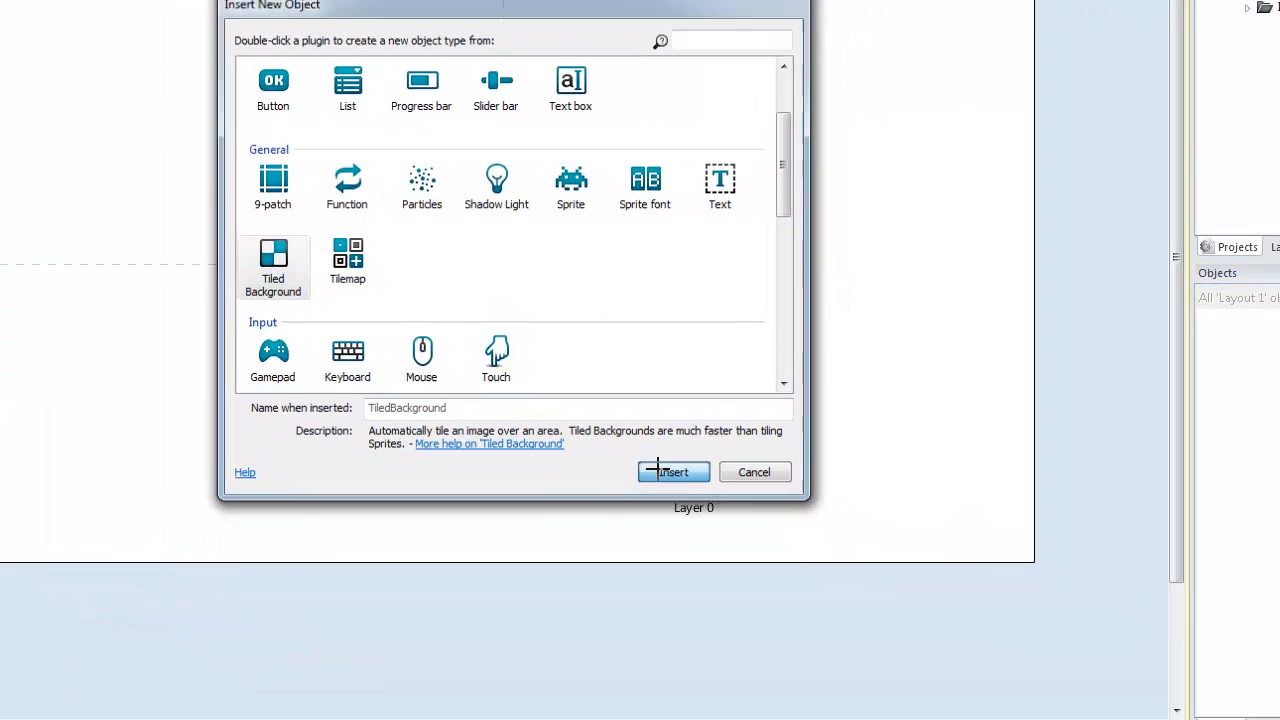
left_click(952, 604)
left_click(183, 80)
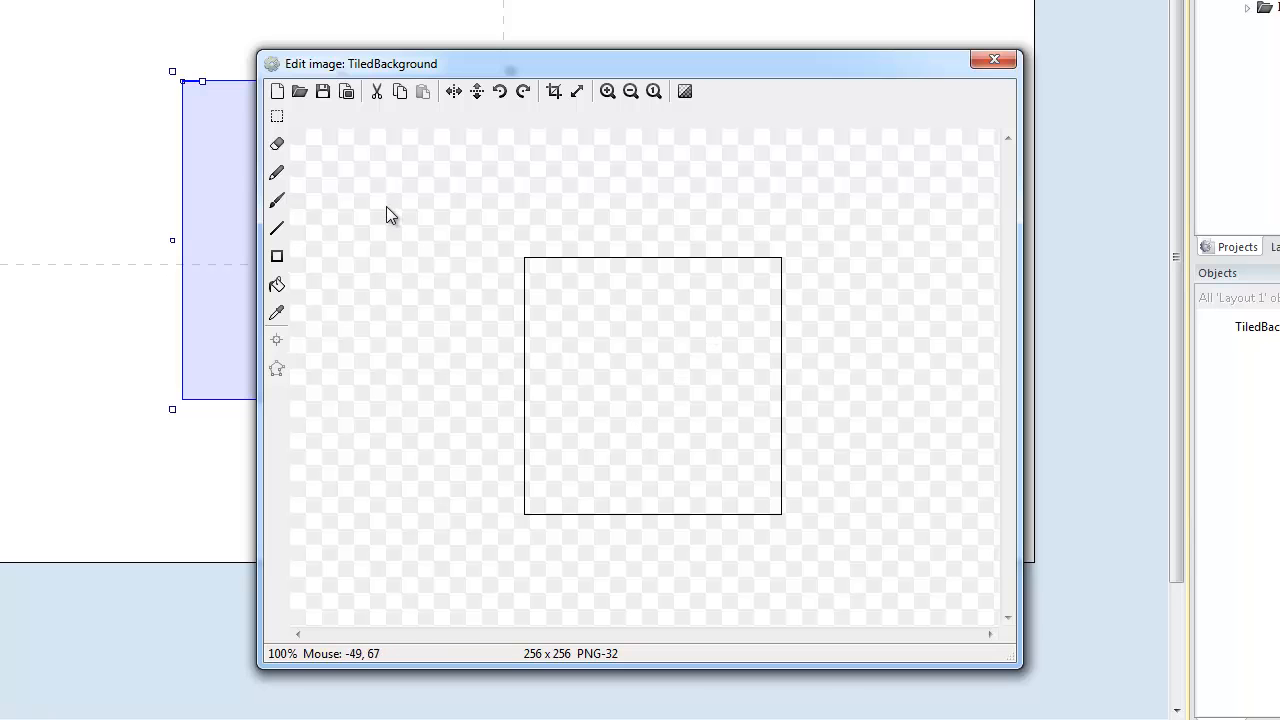
Step: Load bg.png from the Platform Game folder as the tiled background's image and close the image editor
left_click(300, 92)
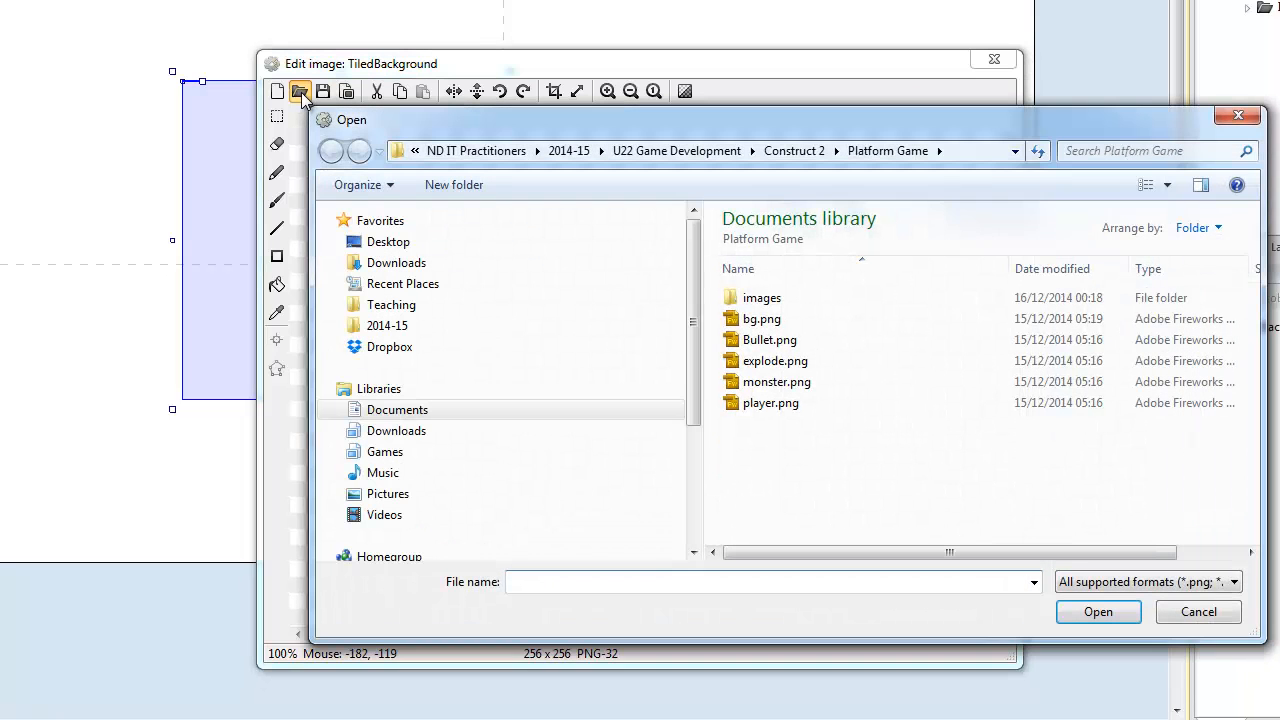
left_click(762, 319)
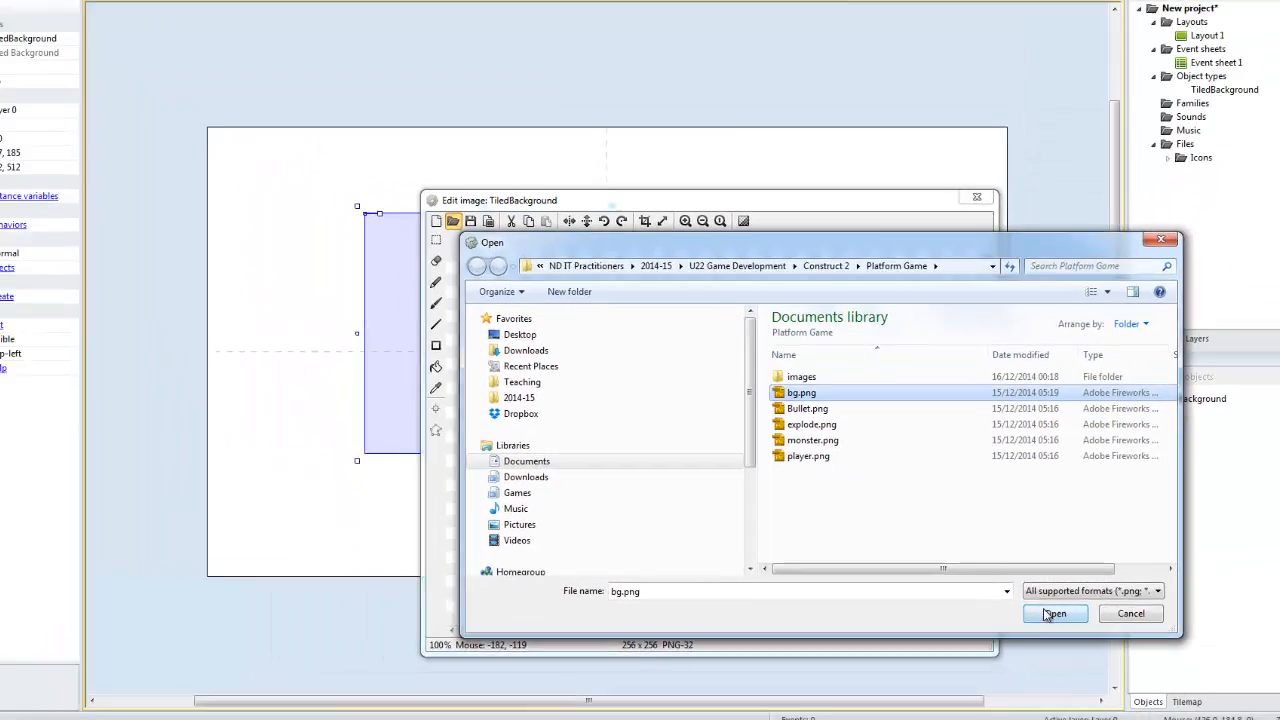
left_click(1047, 613)
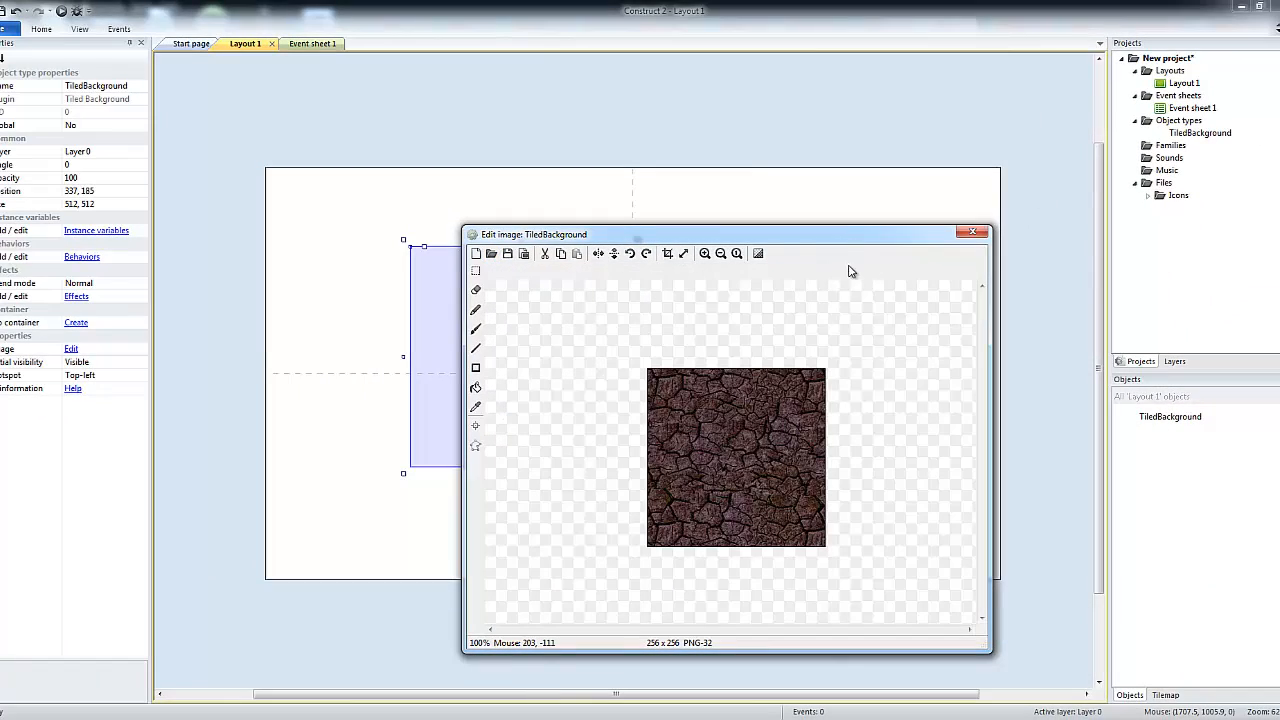
left_click(970, 235)
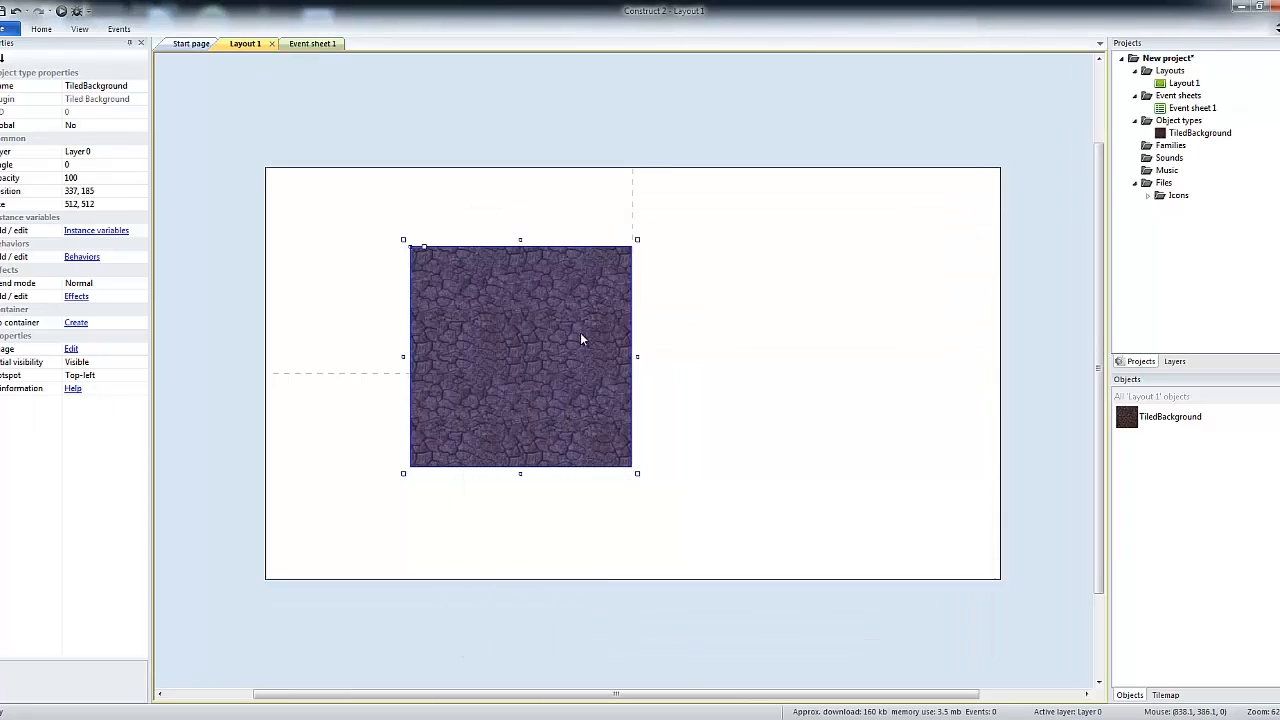
Step: Move the tiled background to the layout's top-left corner and enlarge it to about 1716 x 966 to cover the layout
left_click_drag(570, 356, 424, 280)
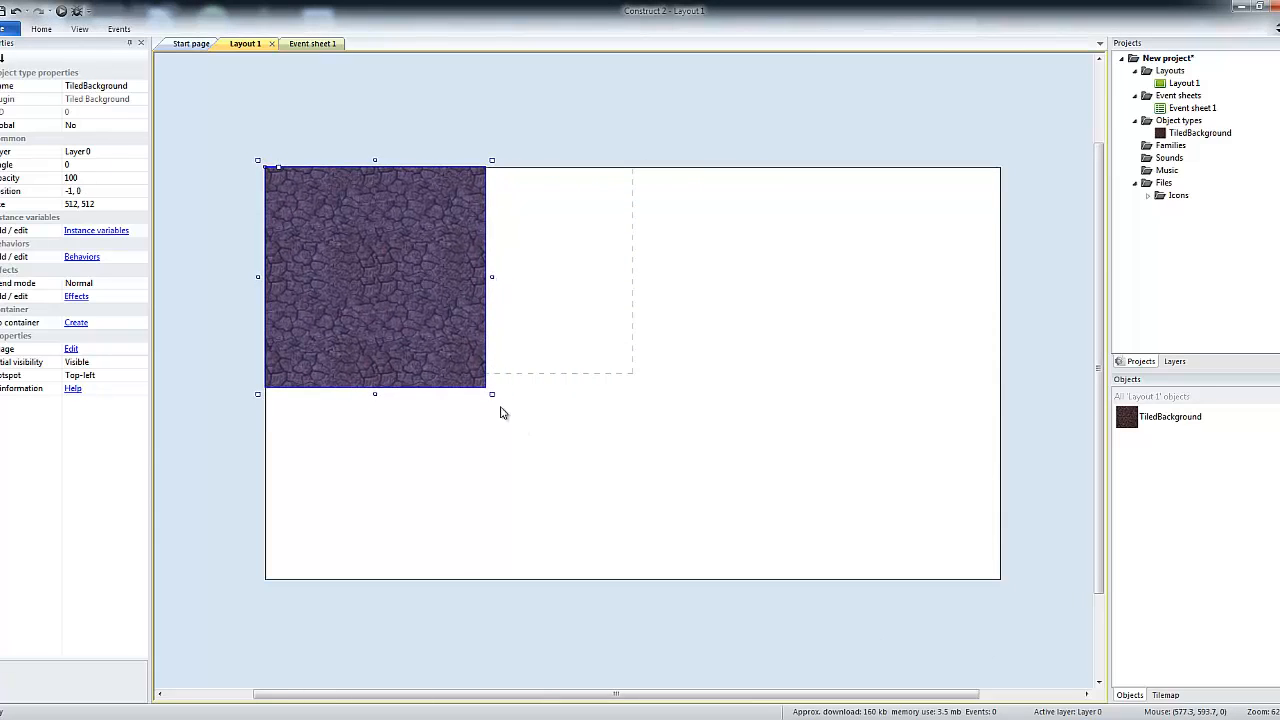
left_click_drag(492, 394, 1008, 591)
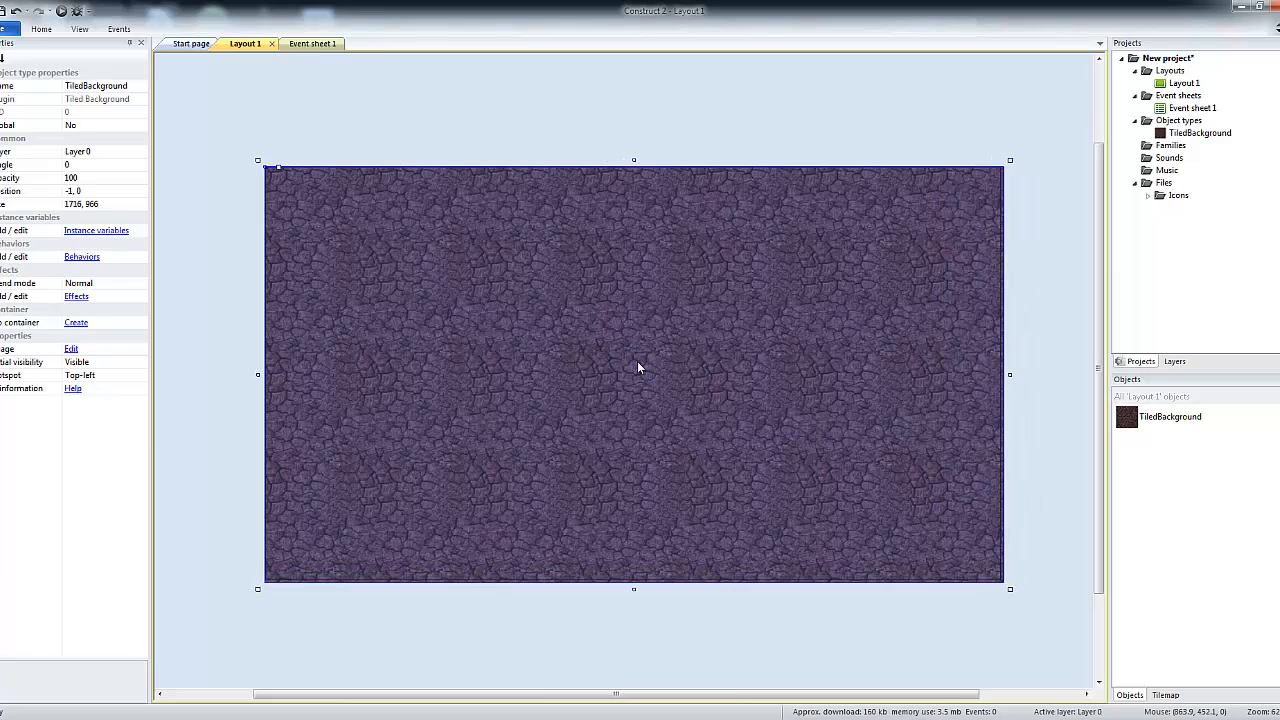
Step: Preview the layout in the browser, then return to Construct 2
left_click(62, 12)
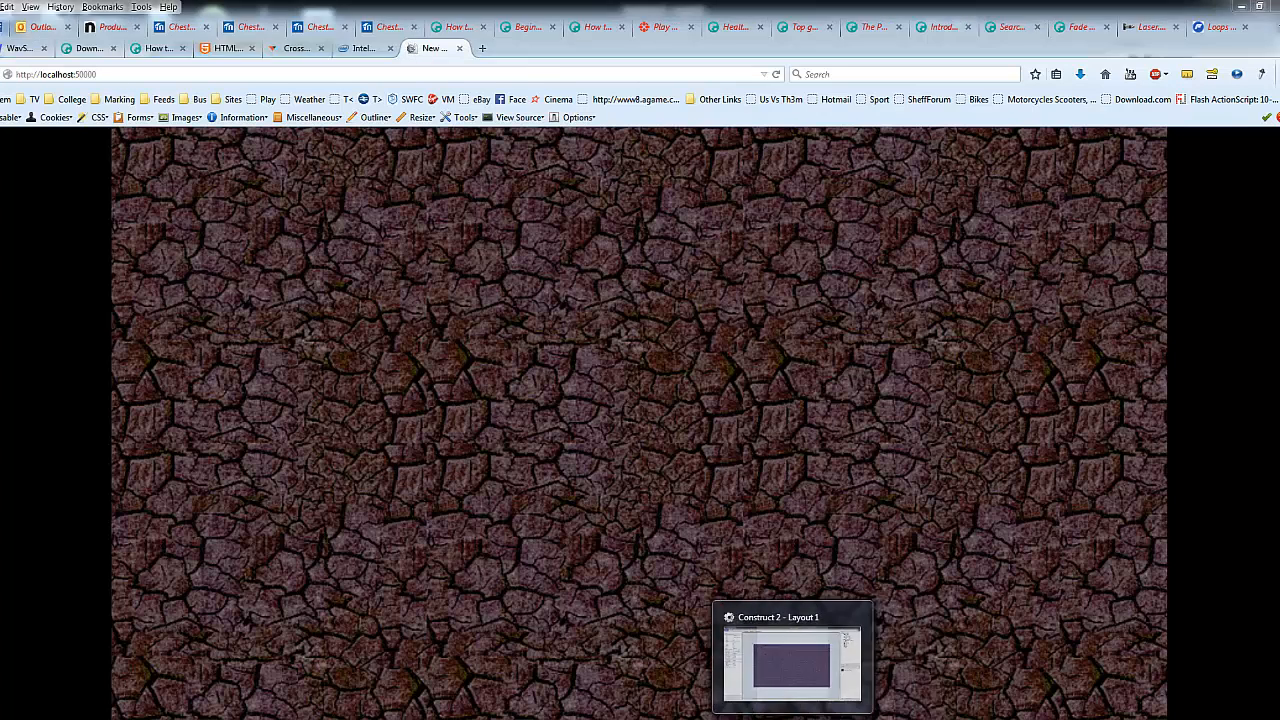
left_click(812, 717)
left_click(503, 154)
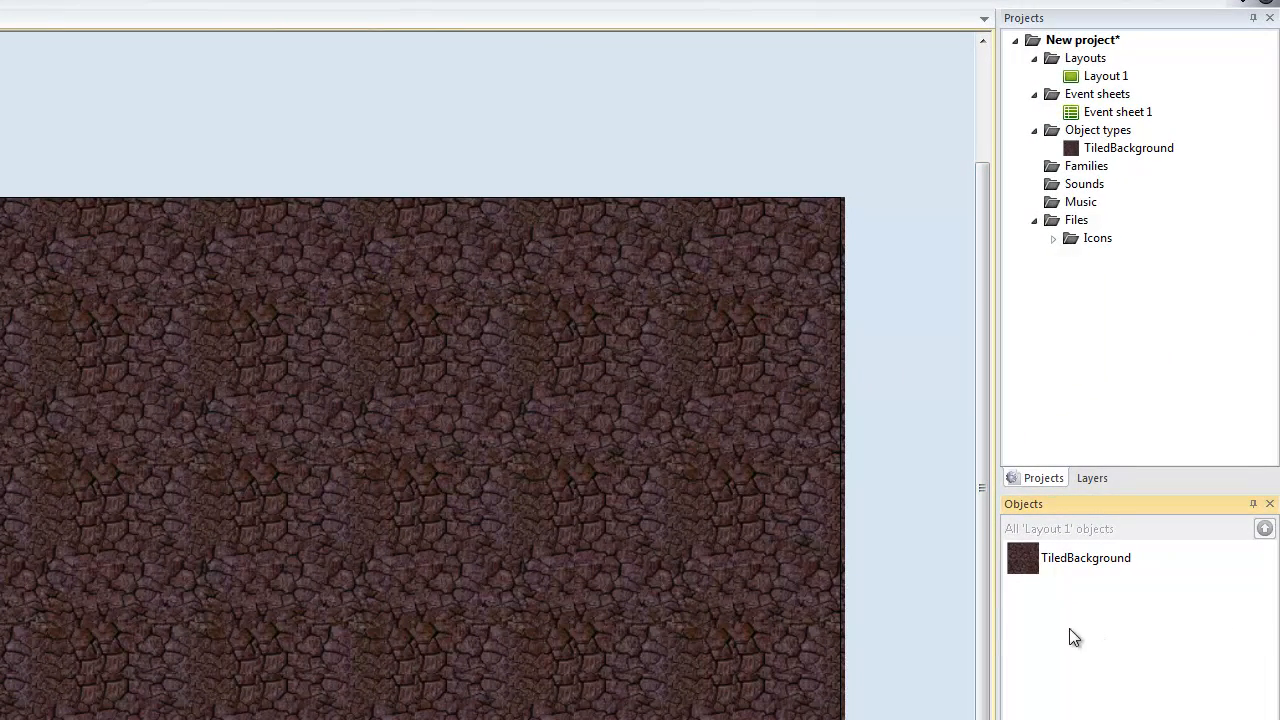
Step: Rename the layer "Layer 0" to "Background"
right_click(1069, 629)
left_click(1037, 606)
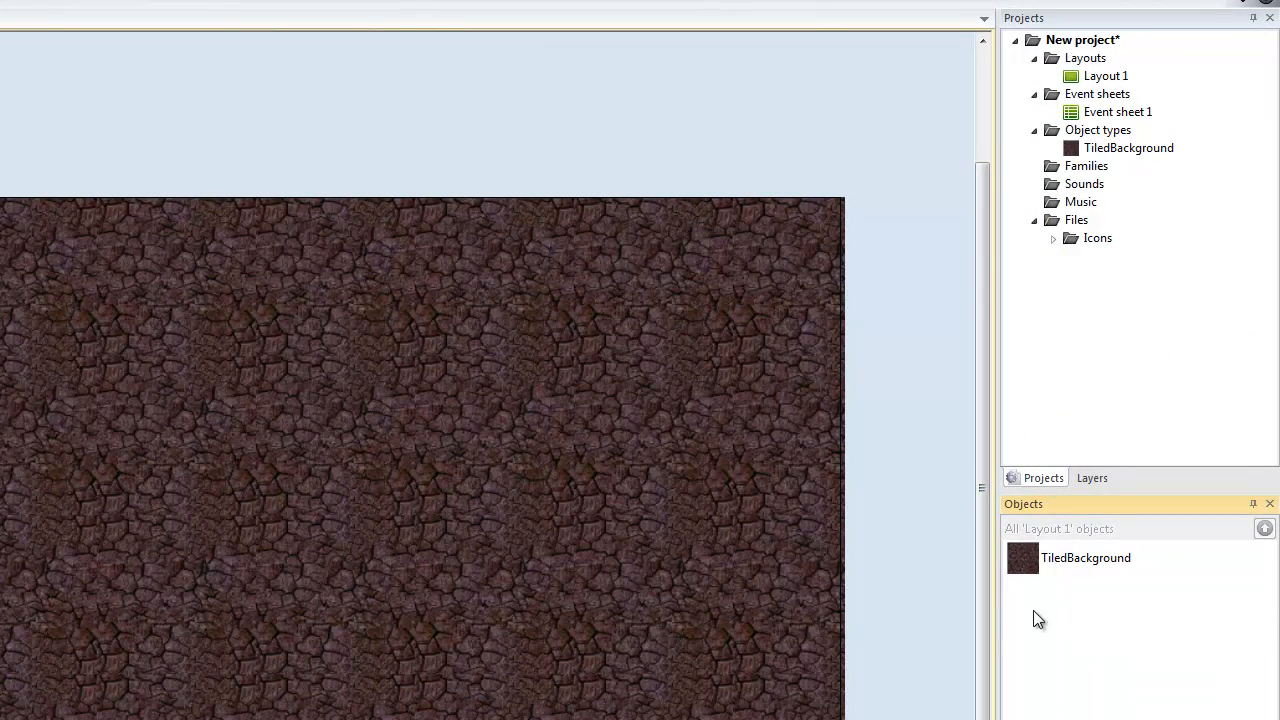
left_click(1100, 476)
left_click(1052, 63)
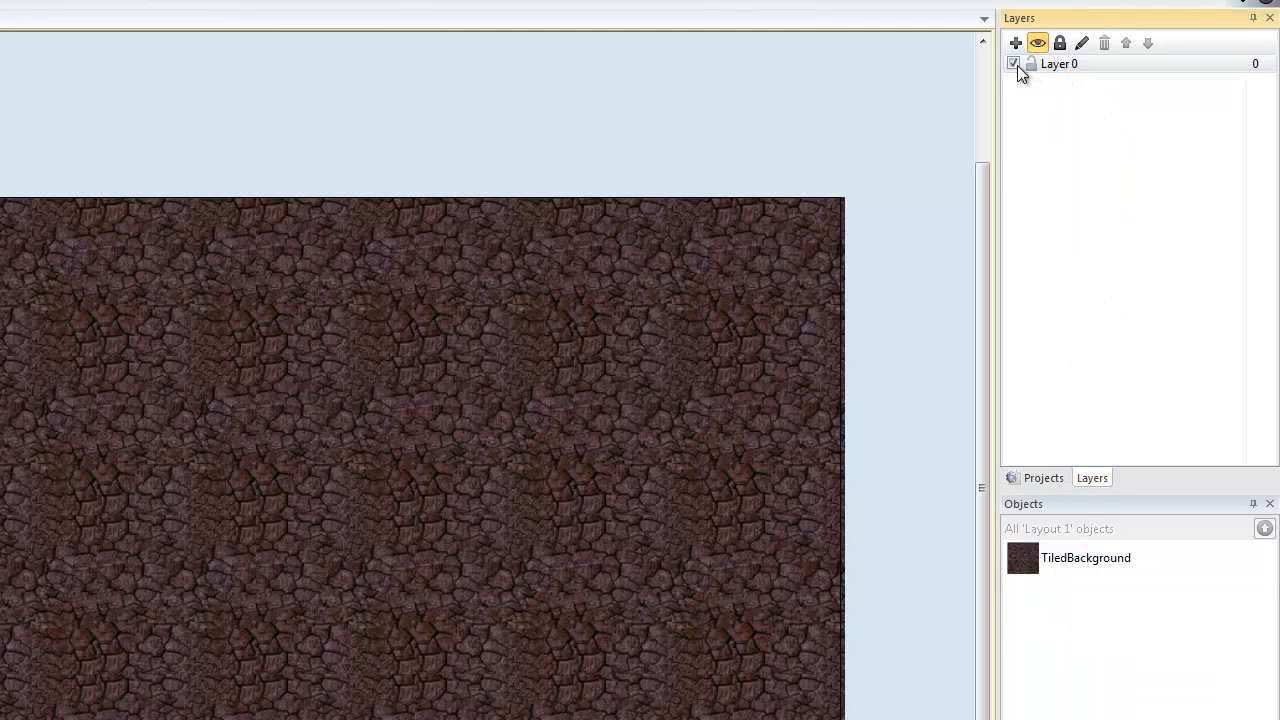
left_click(1063, 70)
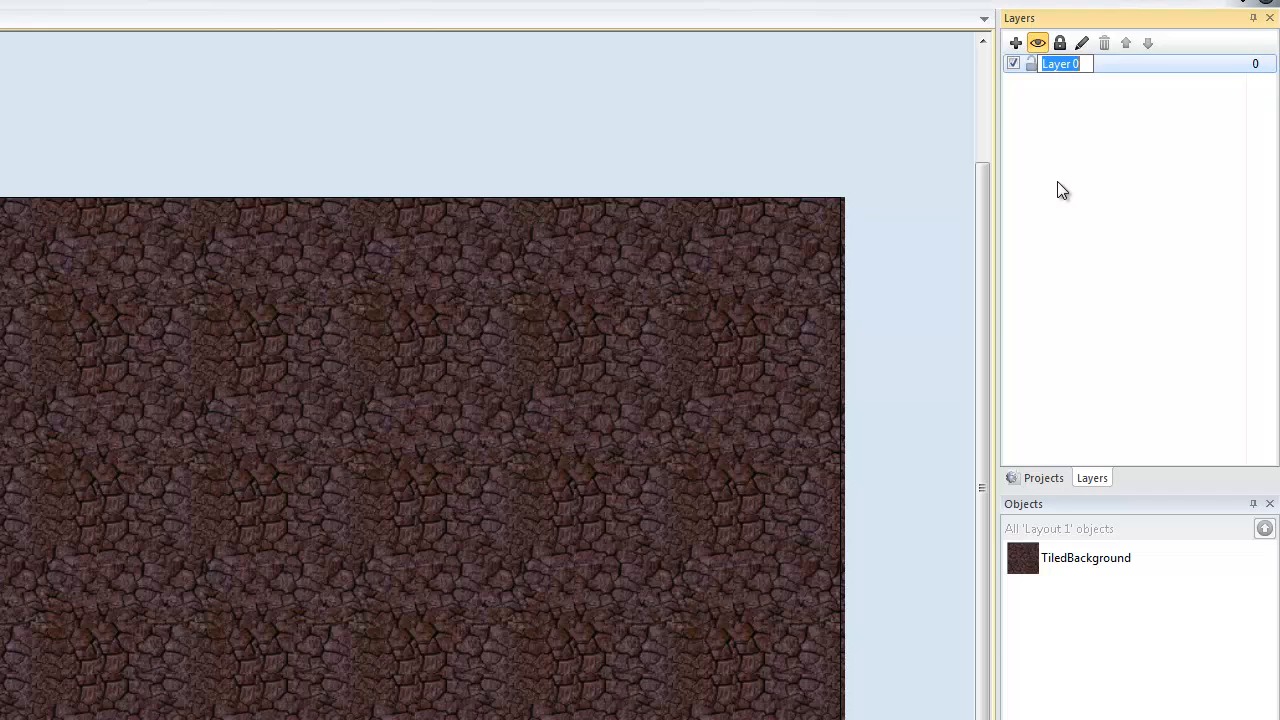
type("Background")
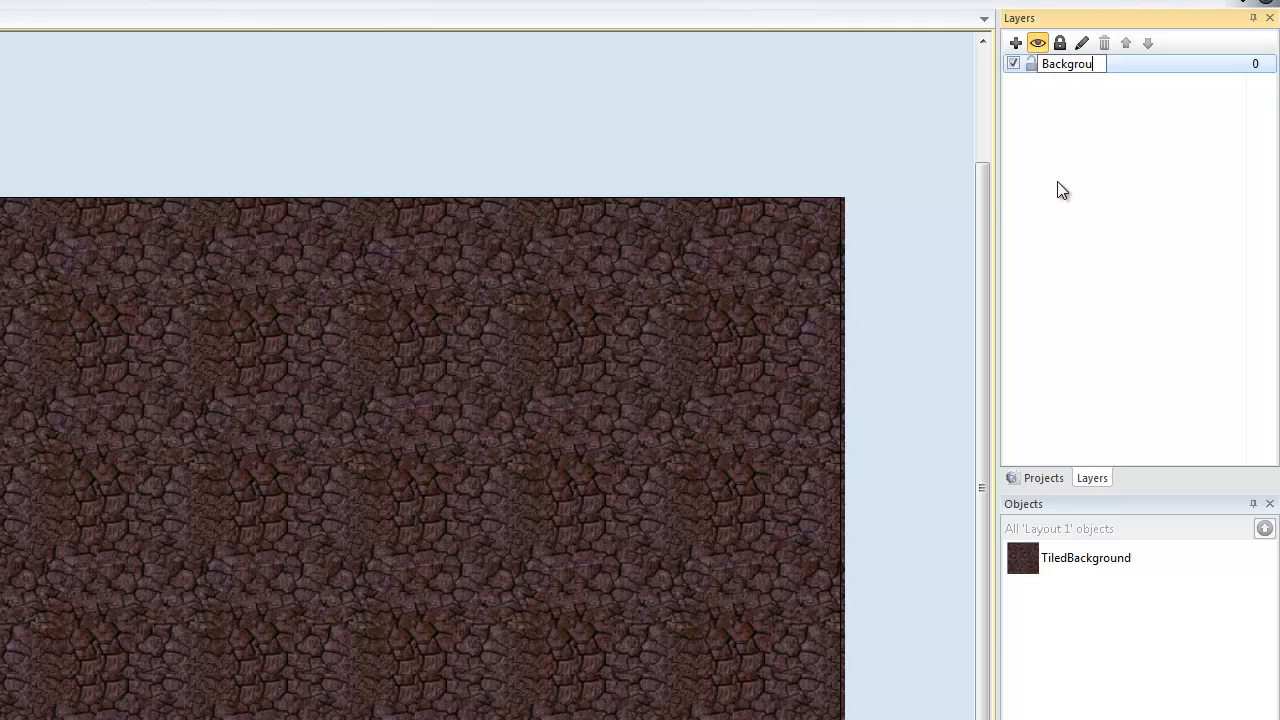
key("Return")
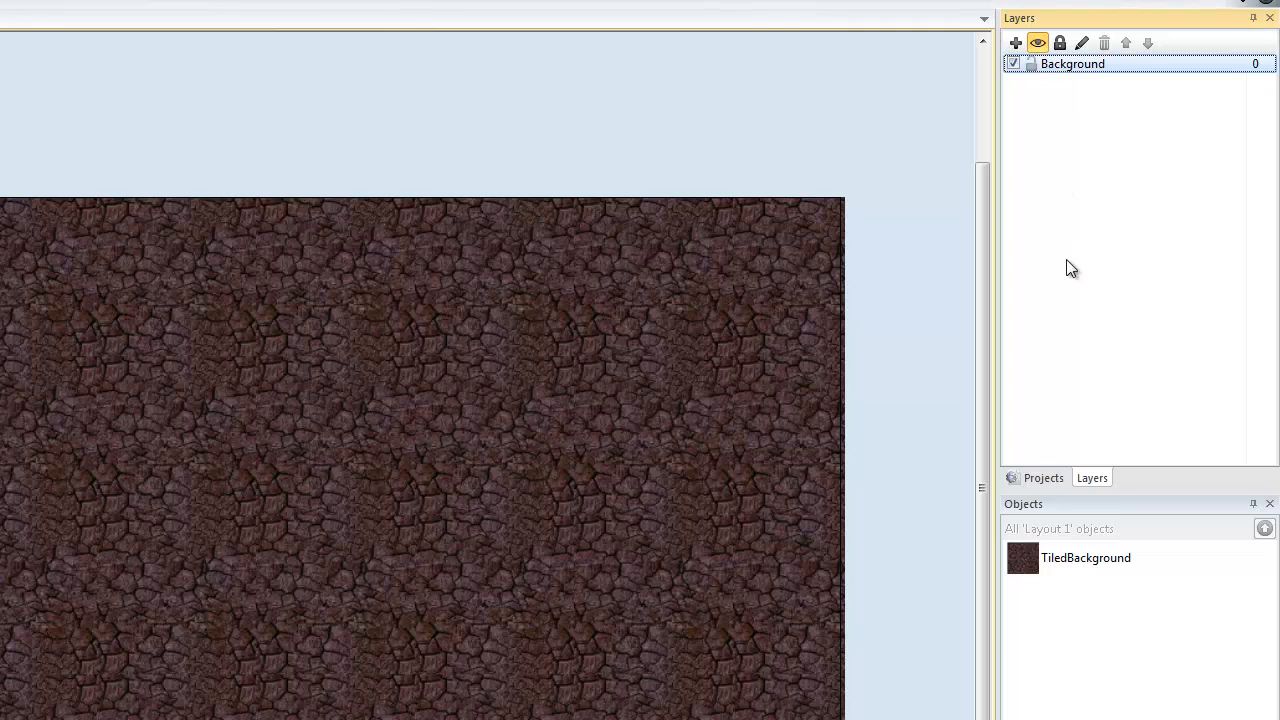
Step: Add a new layer above Background and name it "Main"
left_click(1016, 43)
left_click(1070, 66)
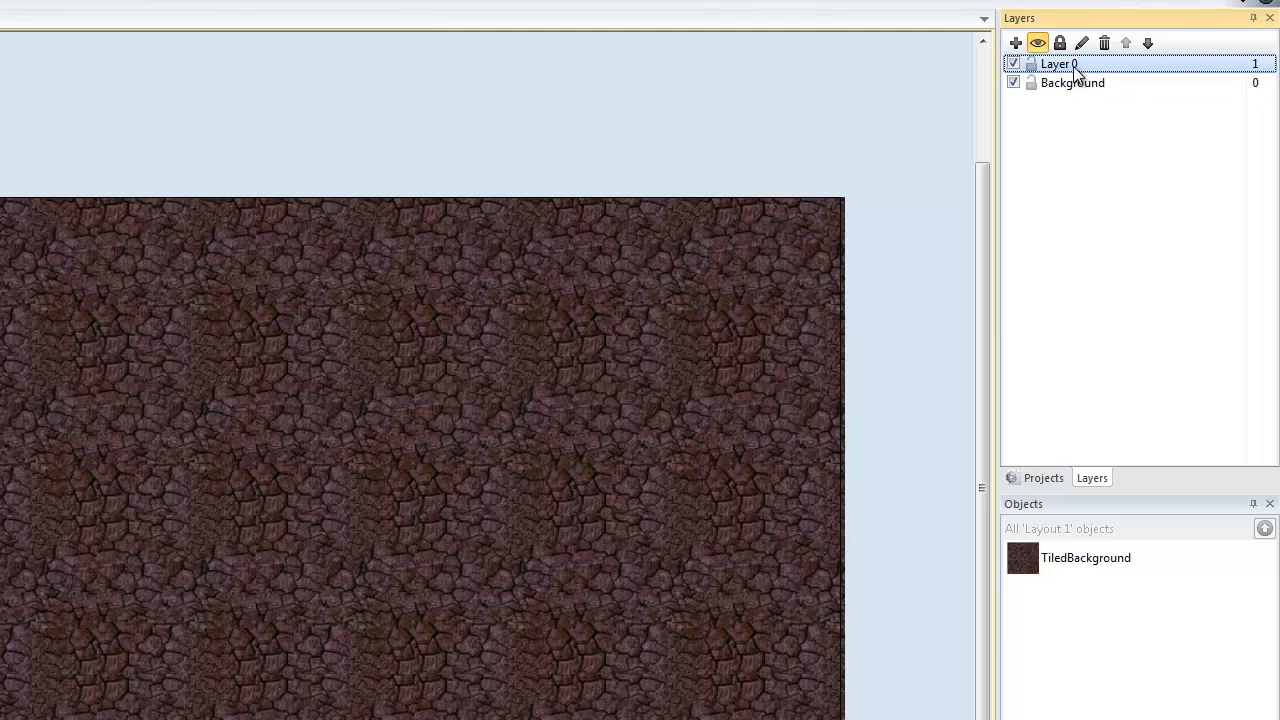
right_click(1068, 68)
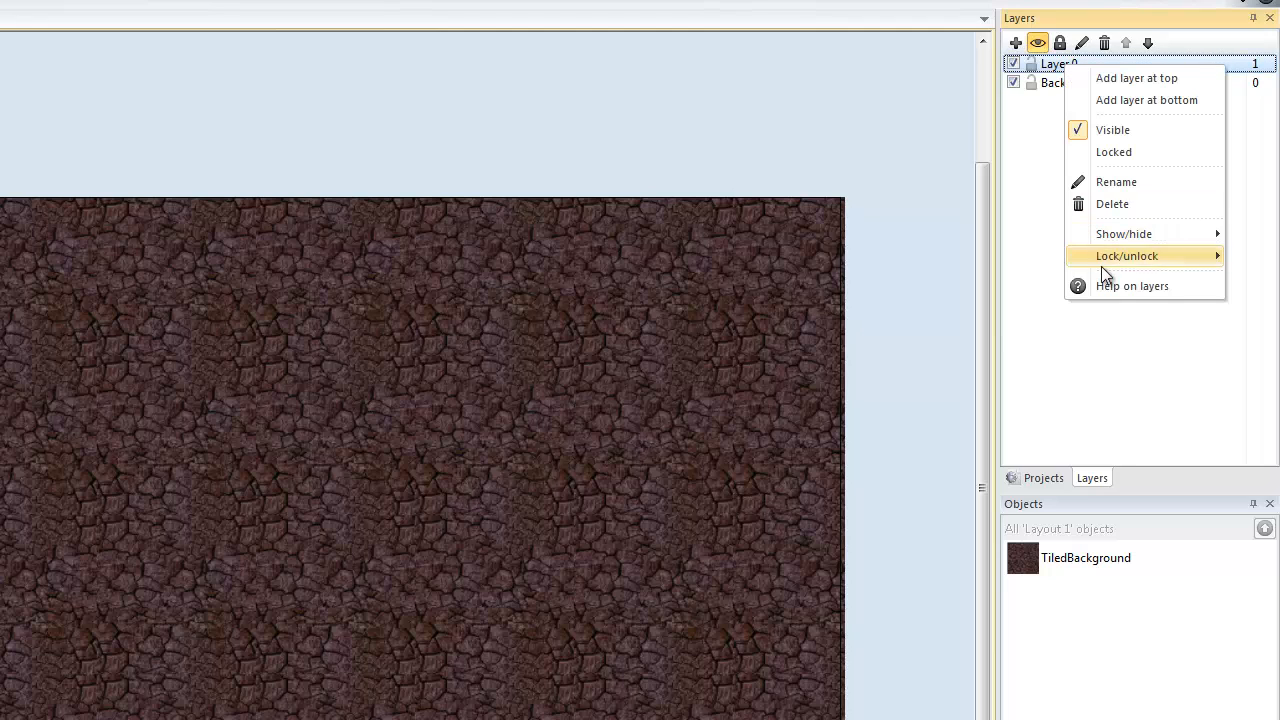
left_click(1108, 186)
type("Main")
key("Return")
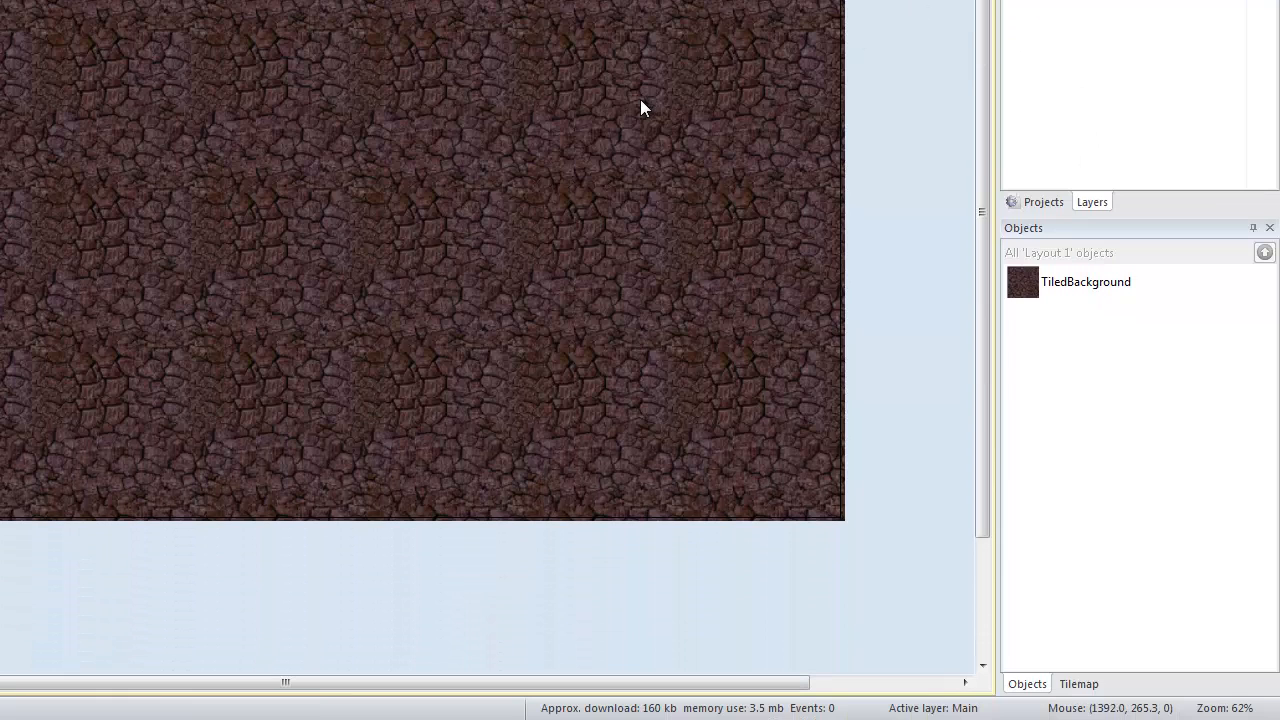
left_click_drag(641, 101, 683, 526)
left_click_drag(543, 186, 640, 472)
left_click_drag(510, 94, 659, 409)
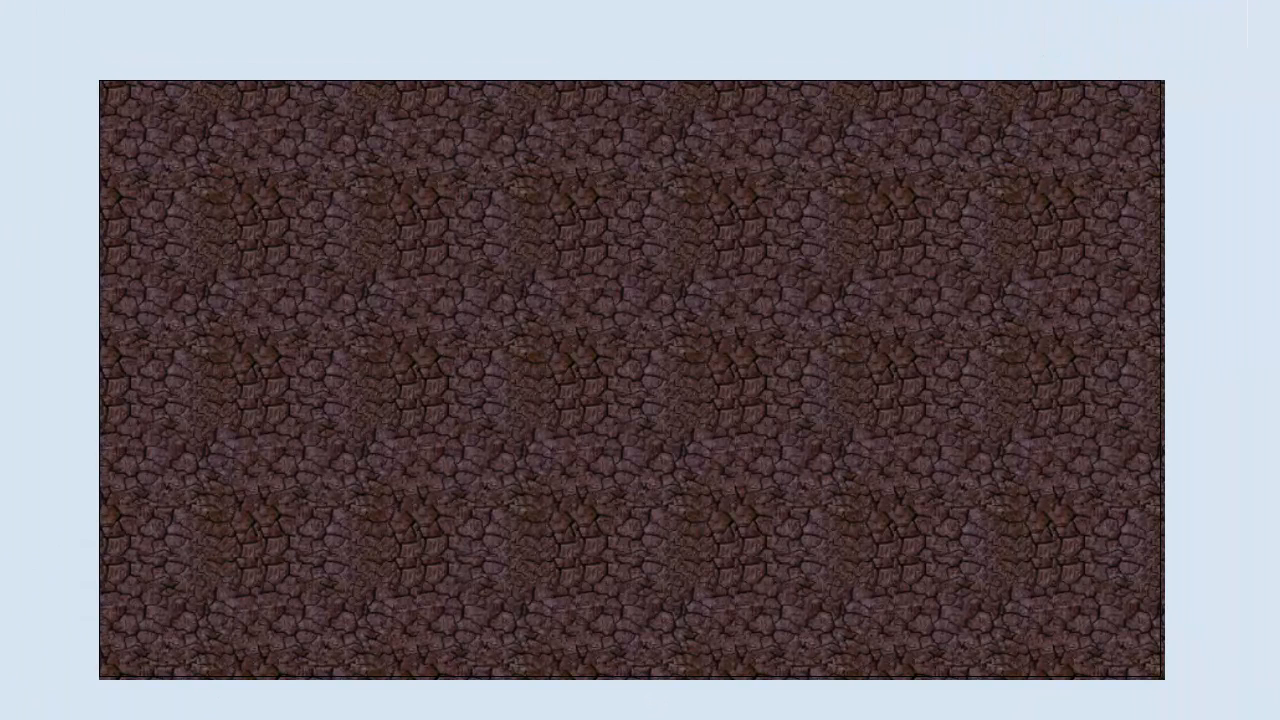
Step: Insert a Sprite object on the Main layer over the background and open its image editor
double_click(1206, 414)
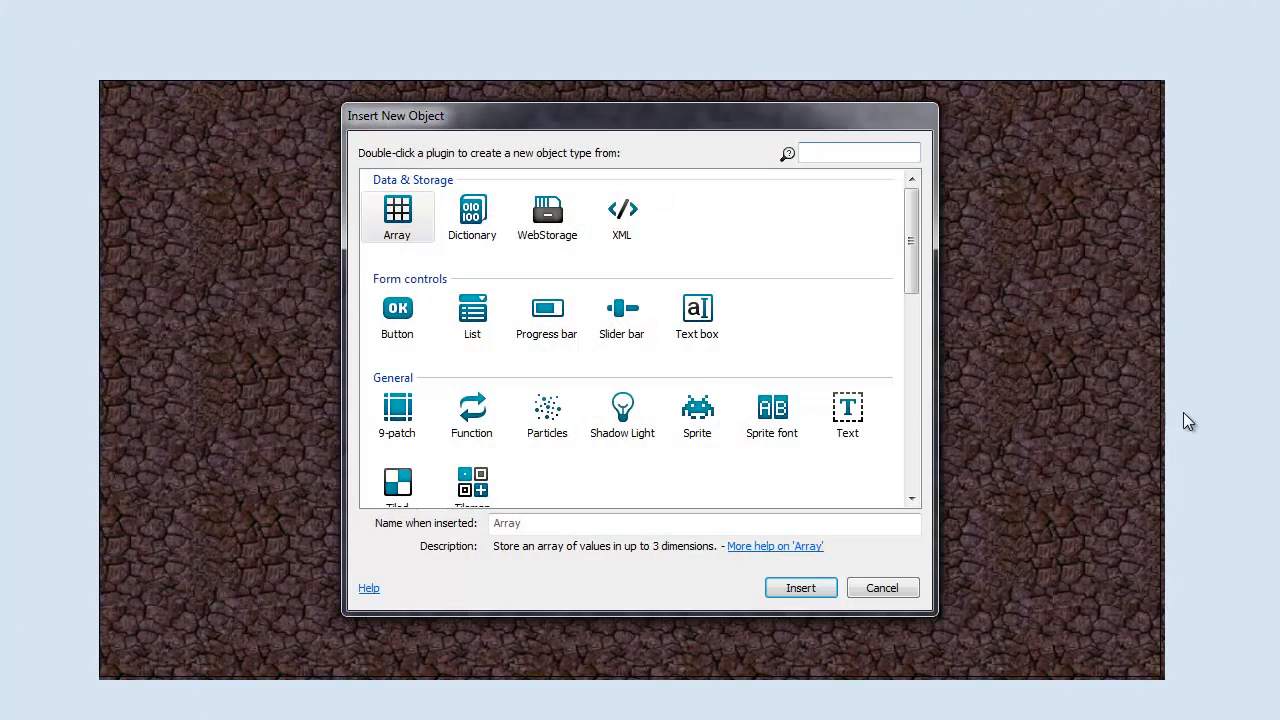
left_click(697, 414)
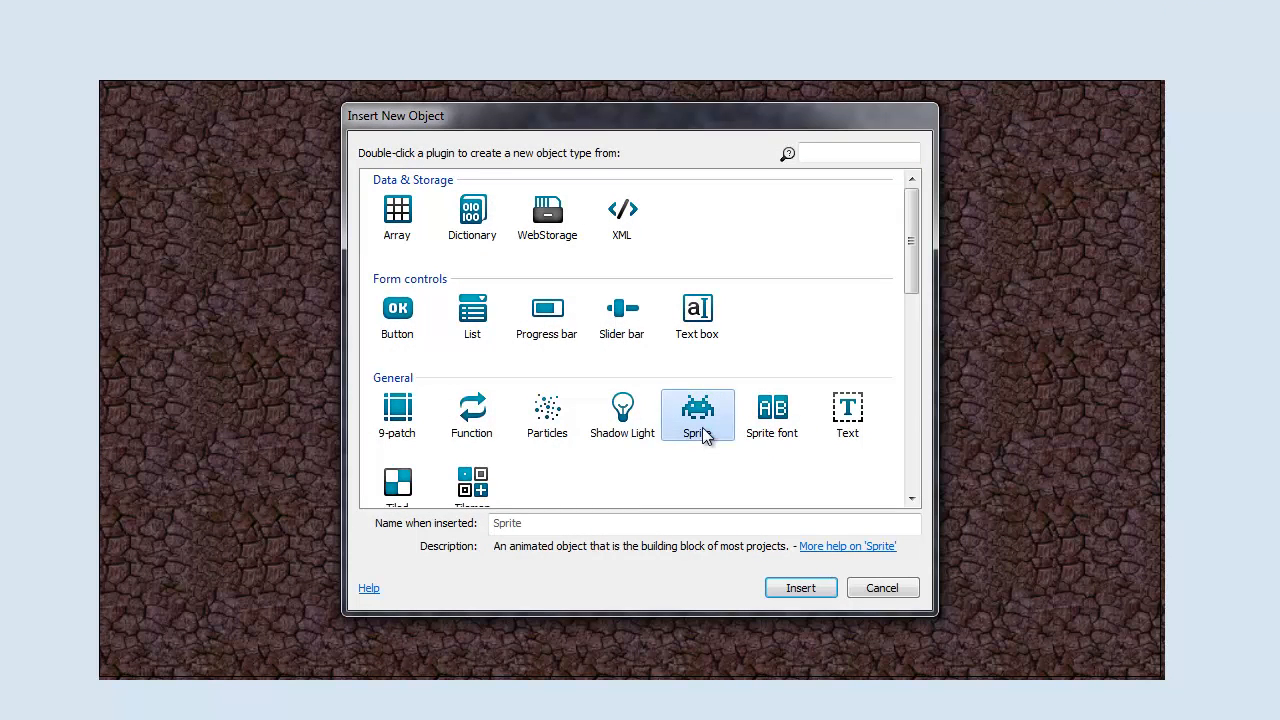
left_click(802, 587)
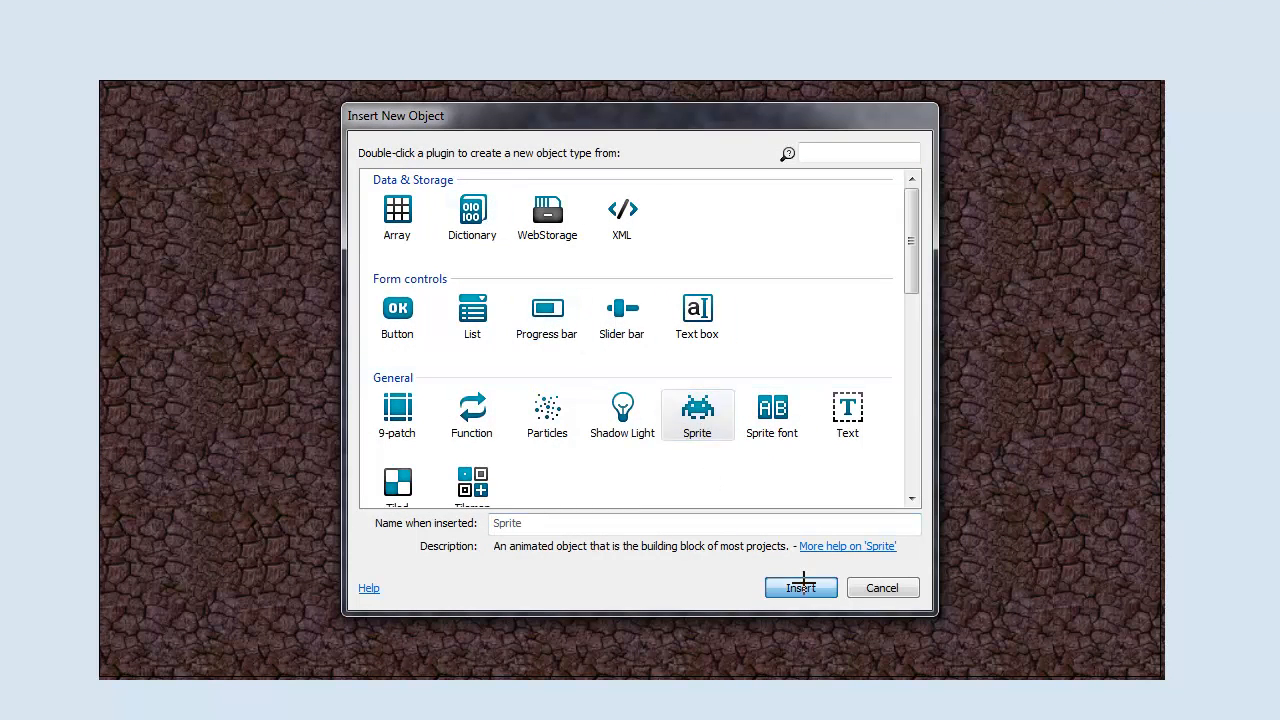
left_click(414, 264)
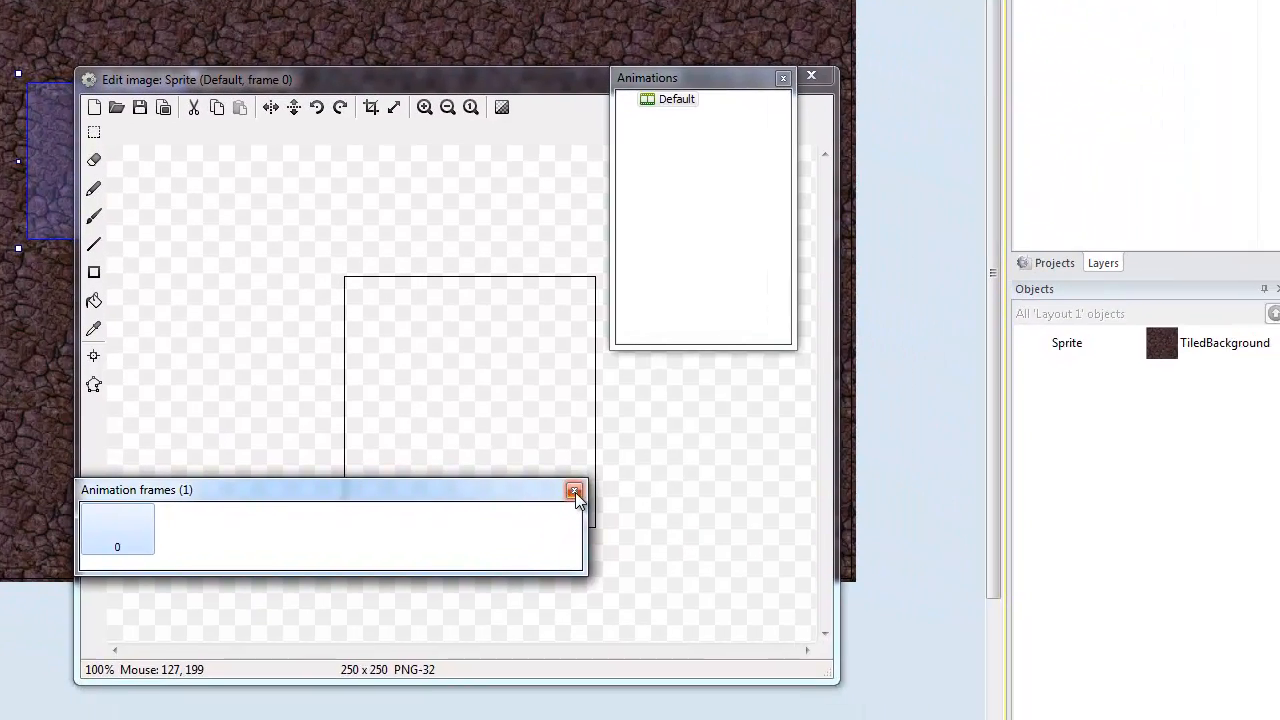
left_click(1120, 173)
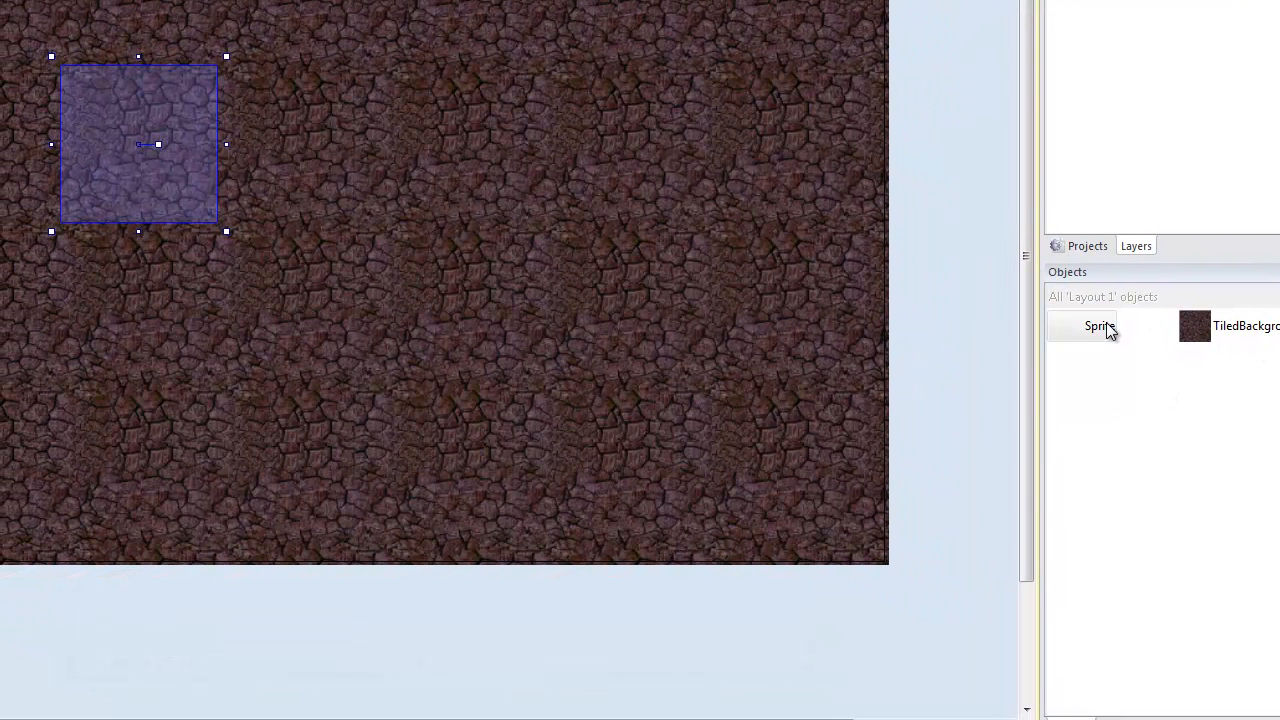
double_click(1063, 342)
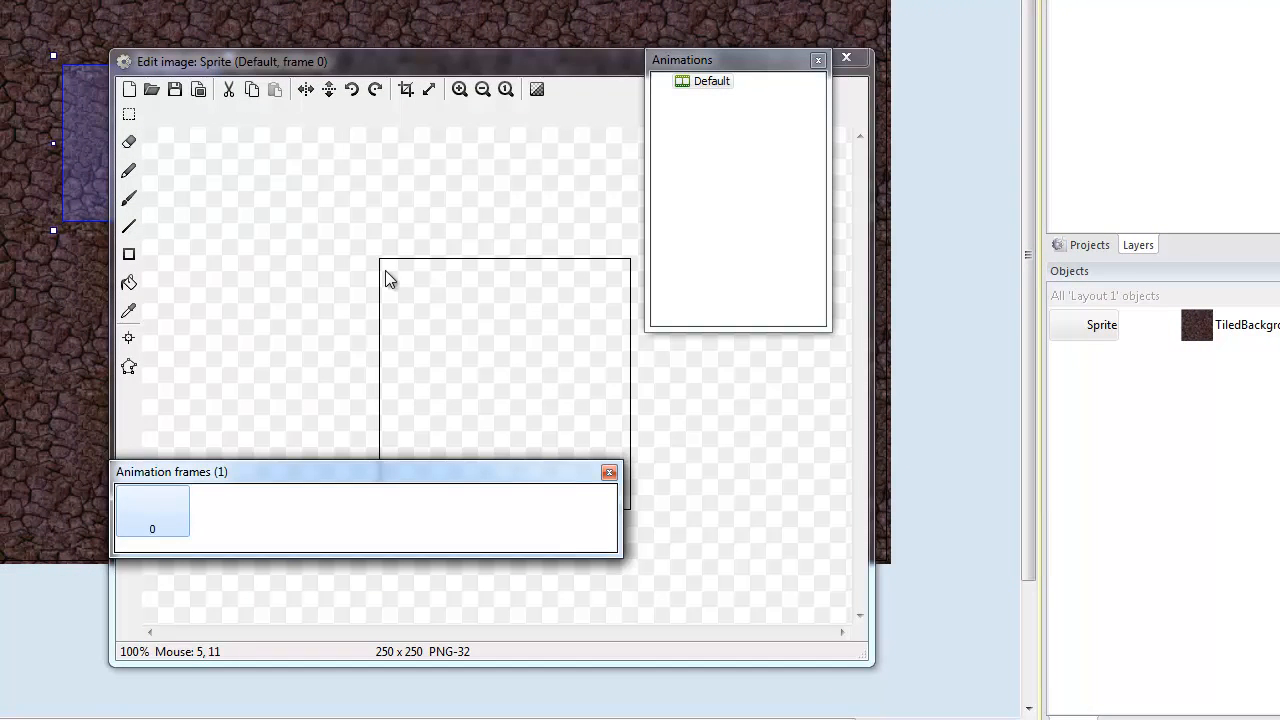
Step: Load player.png as the new sprite's image and close the image editor
left_click(151, 89)
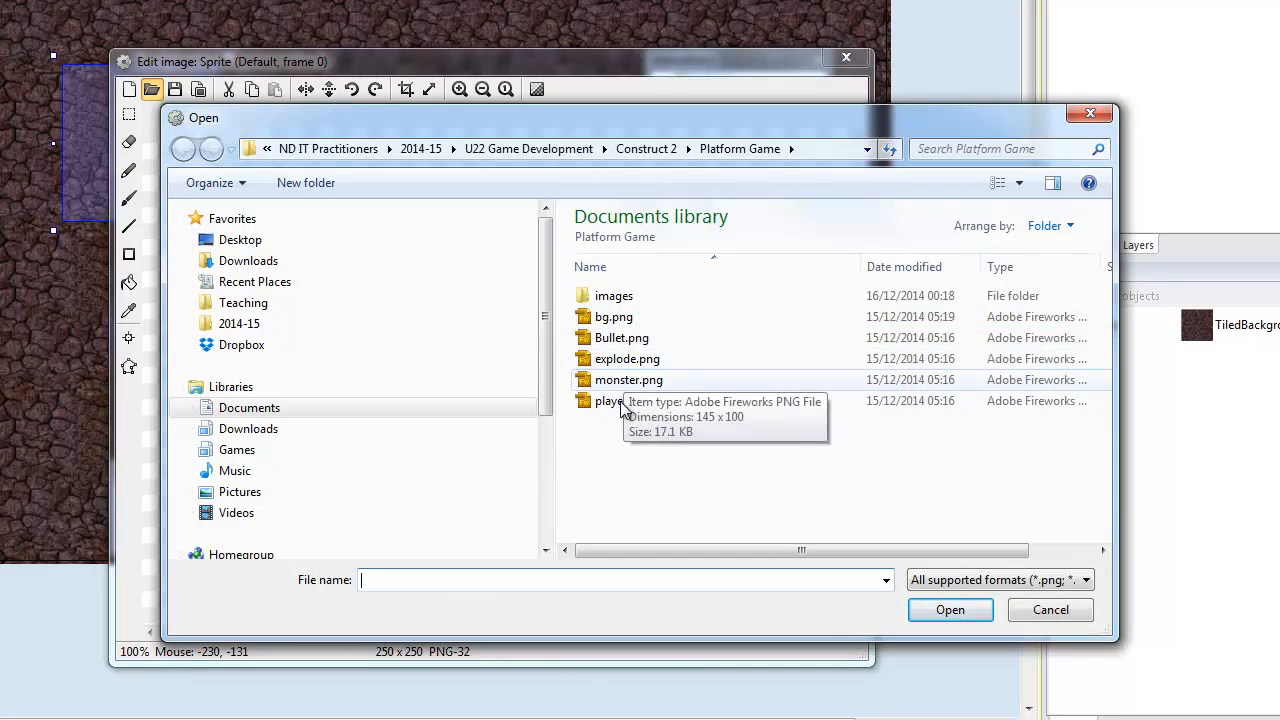
left_click(624, 403)
left_click(957, 614)
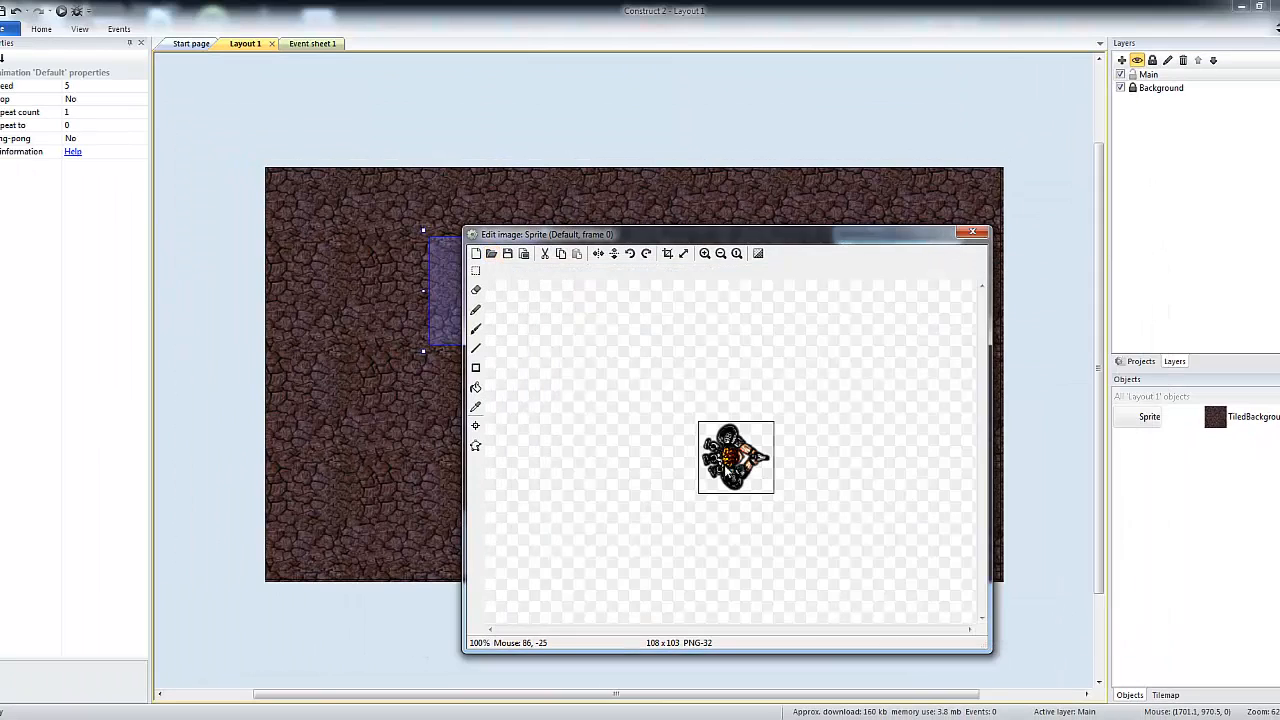
left_click(972, 232)
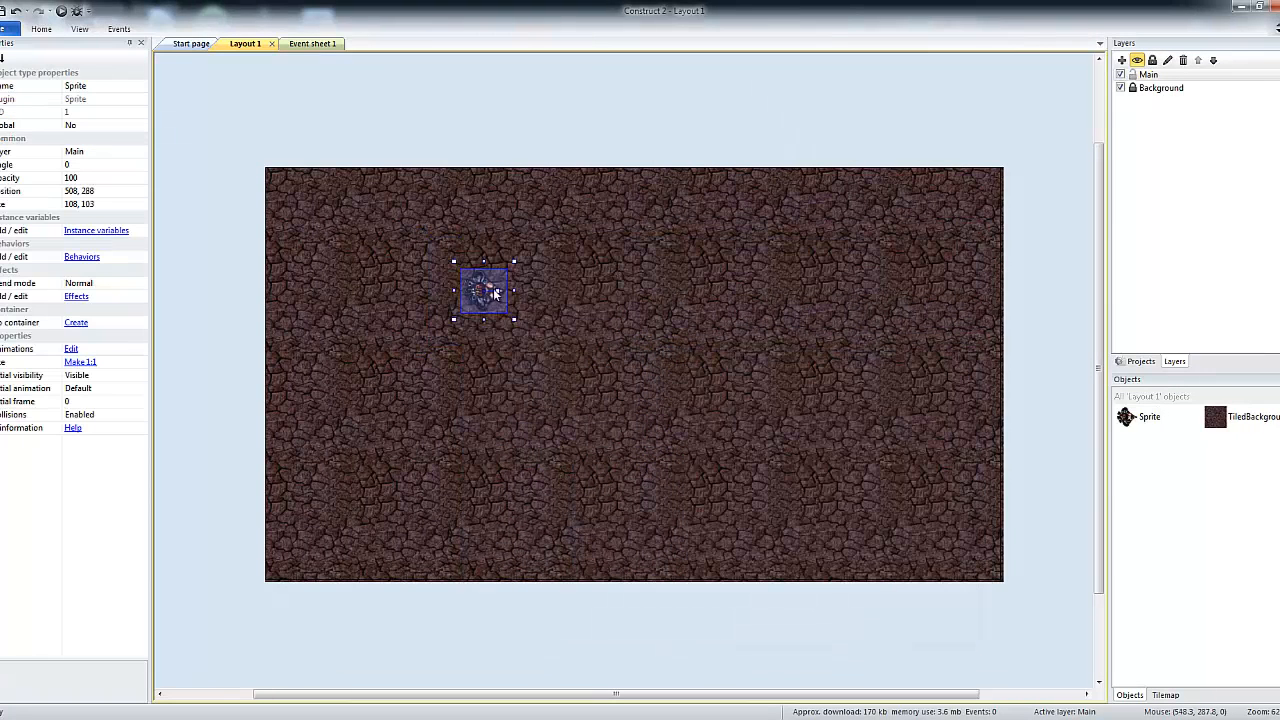
Step: Move the player sprite on the layout to about 442, 267
left_click(497, 338)
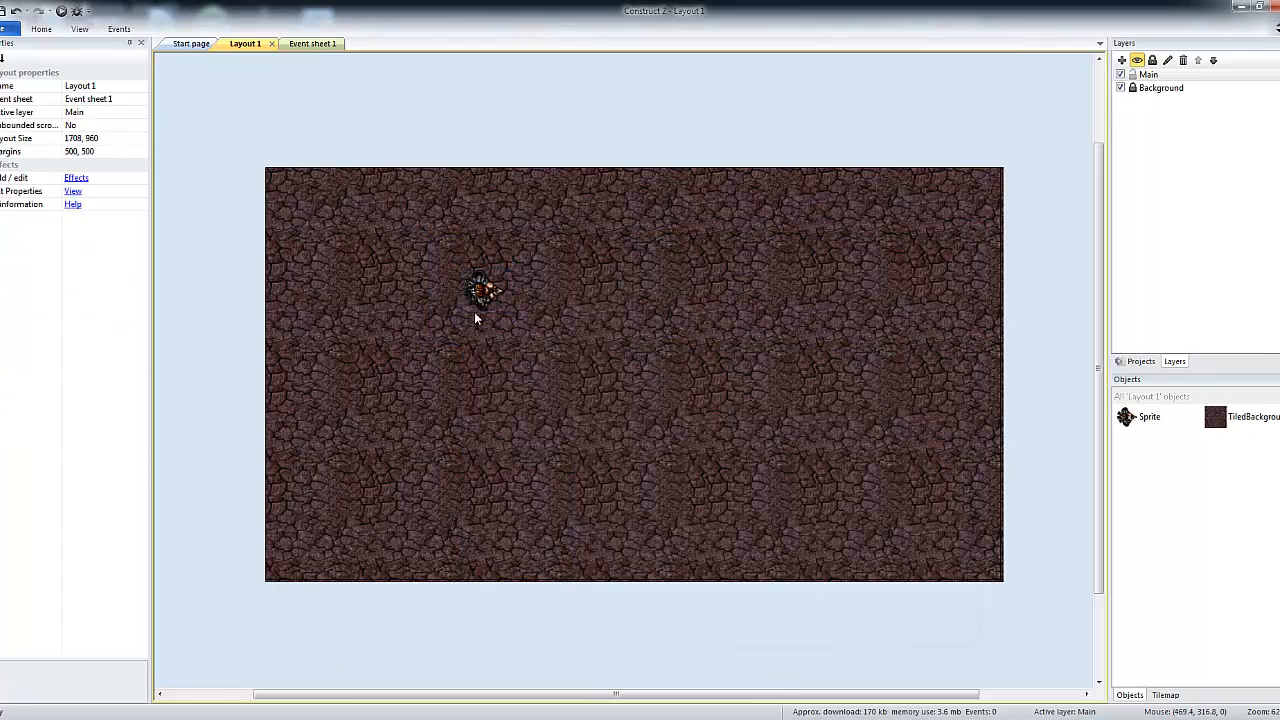
left_click(481, 303)
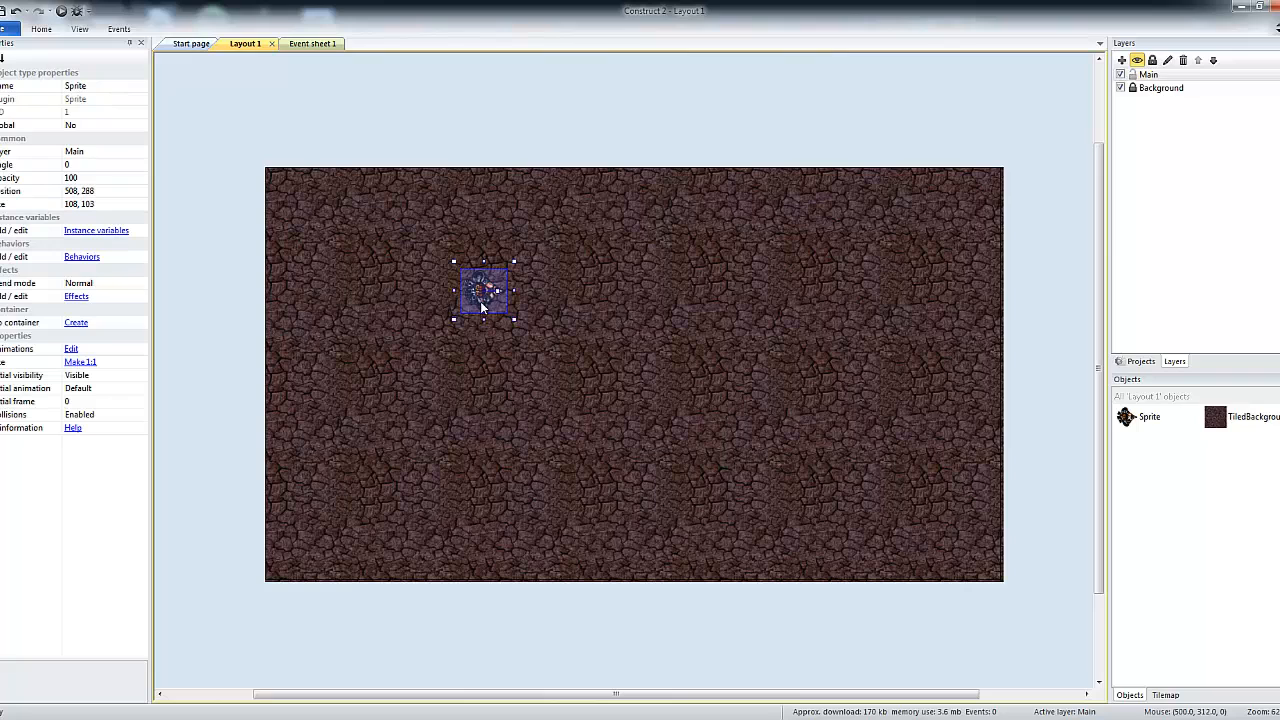
left_click_drag(489, 297, 460, 288)
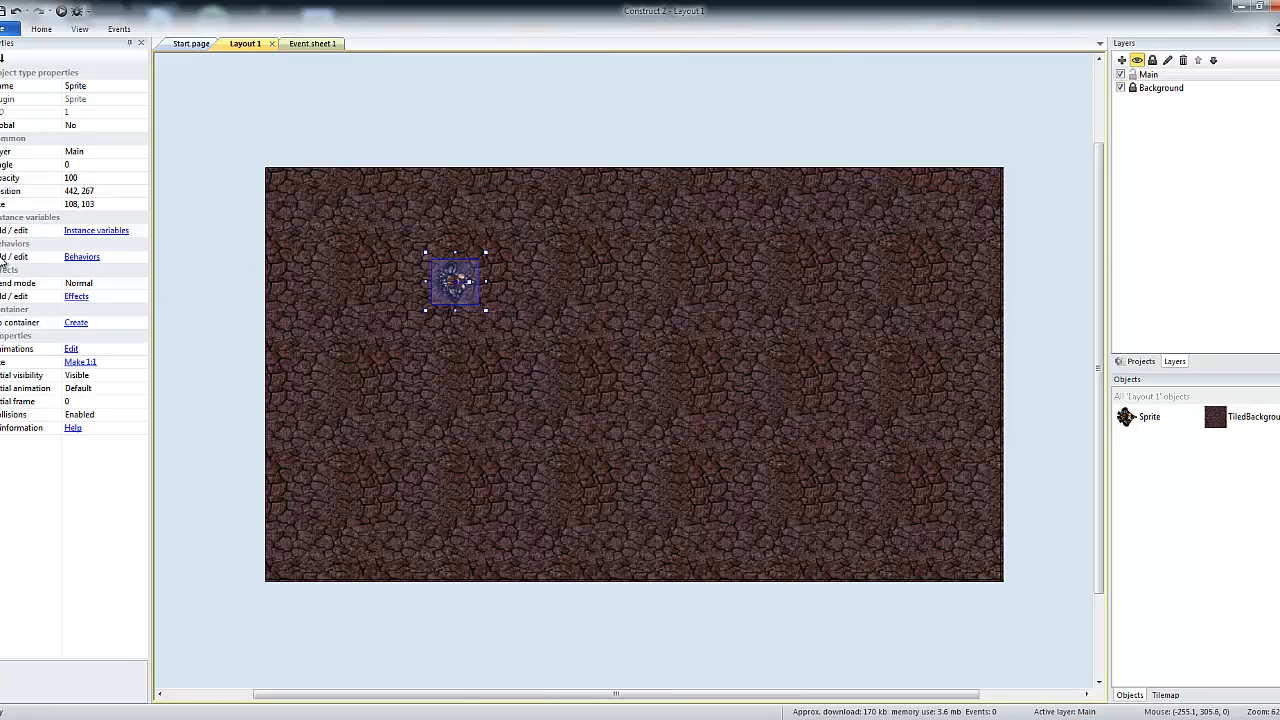
Step: Add the Bound to layout behavior to the player sprite
left_click(82, 257)
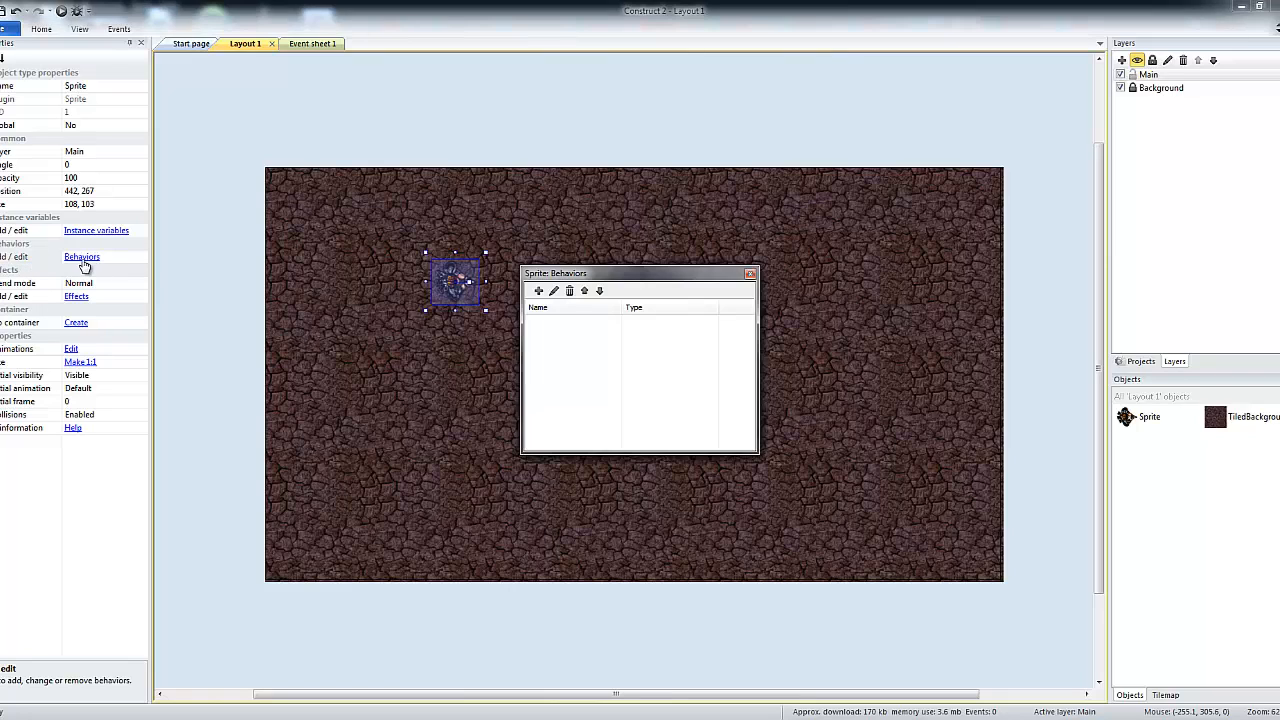
left_click(537, 291)
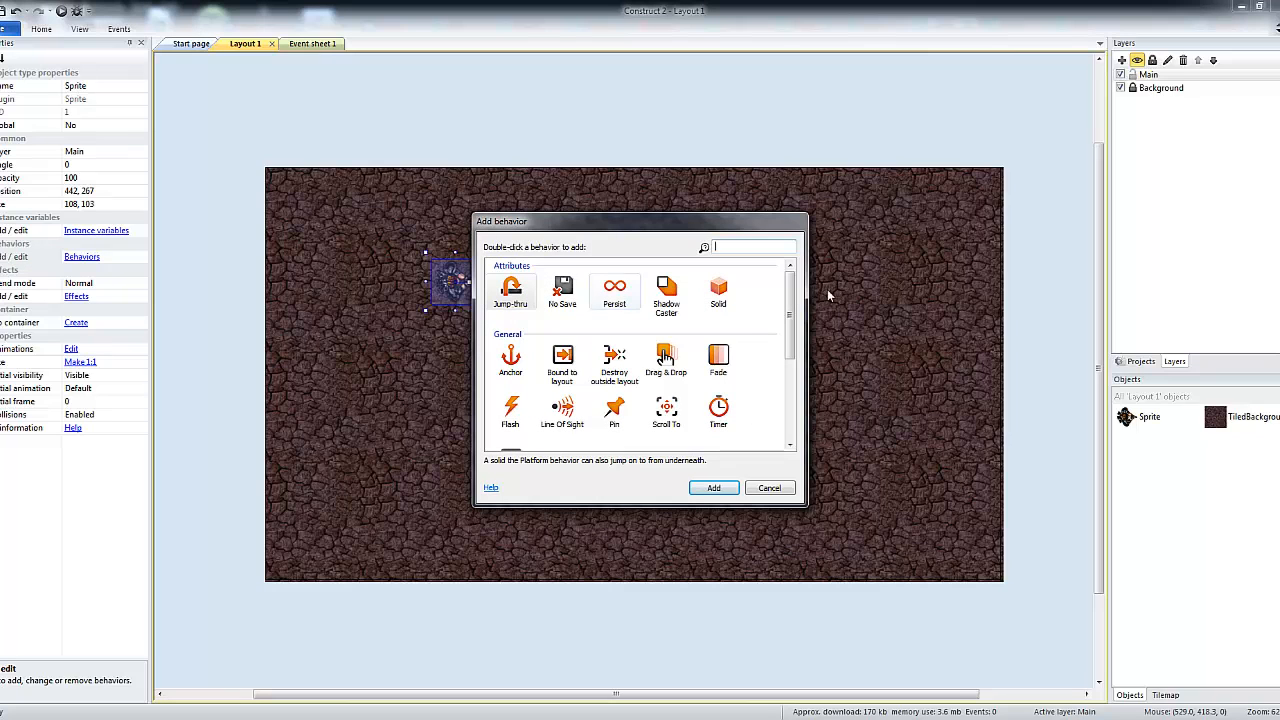
mouse_move(792, 320)
left_mouse_down()
mouse_move(792, 350)
mouse_move(789, 337)
left_mouse_up()
left_click(547, 339)
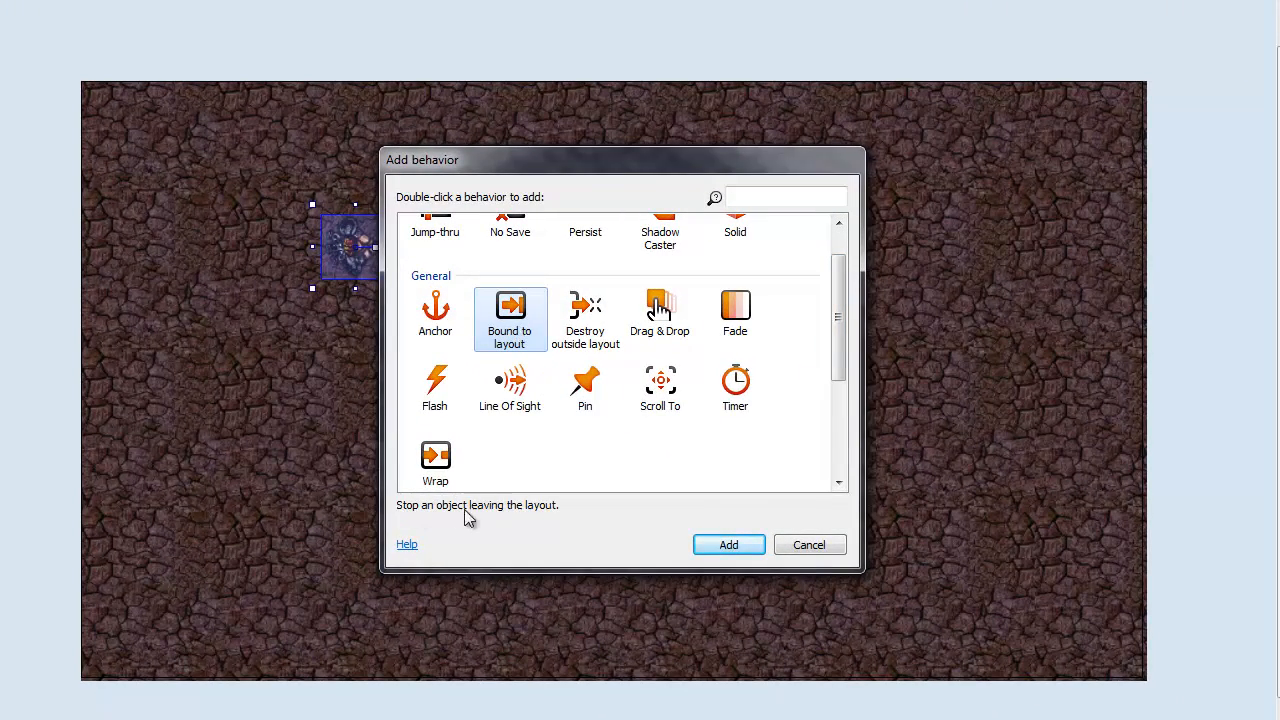
left_click(722, 549)
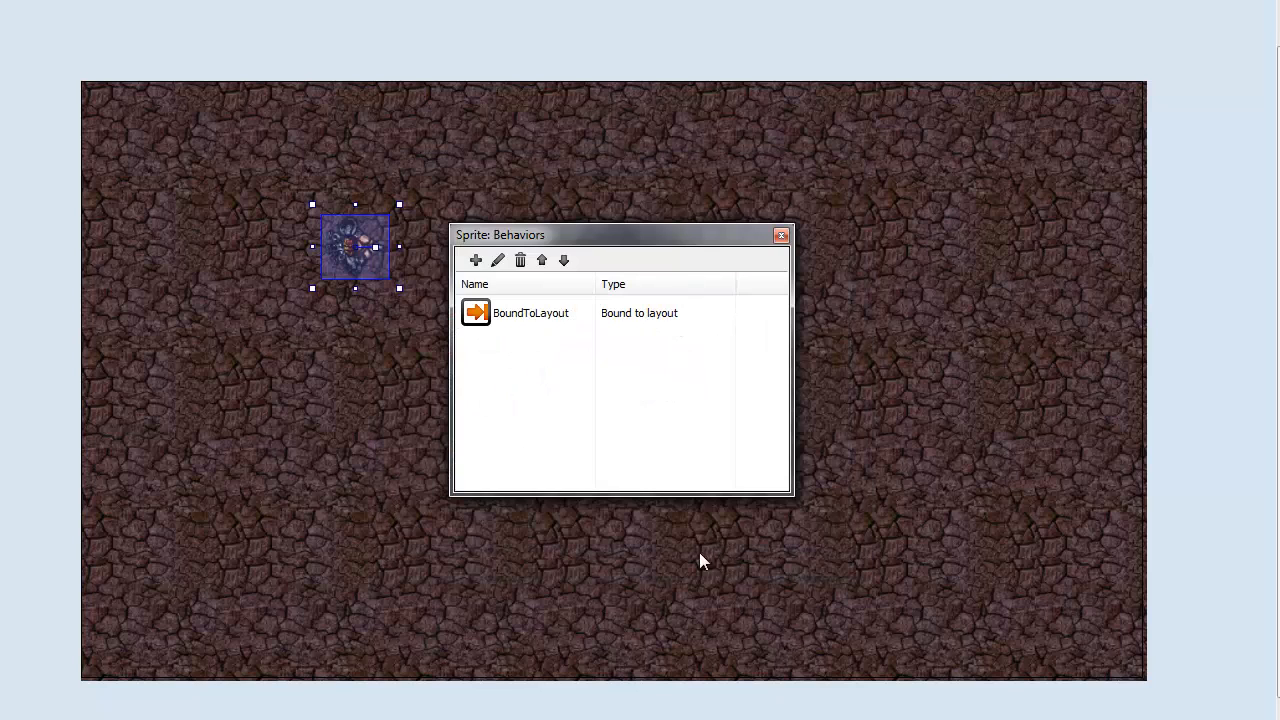
Step: Add the 8 Direction movement behavior to the player sprite and close its behaviors dialog
left_click(476, 260)
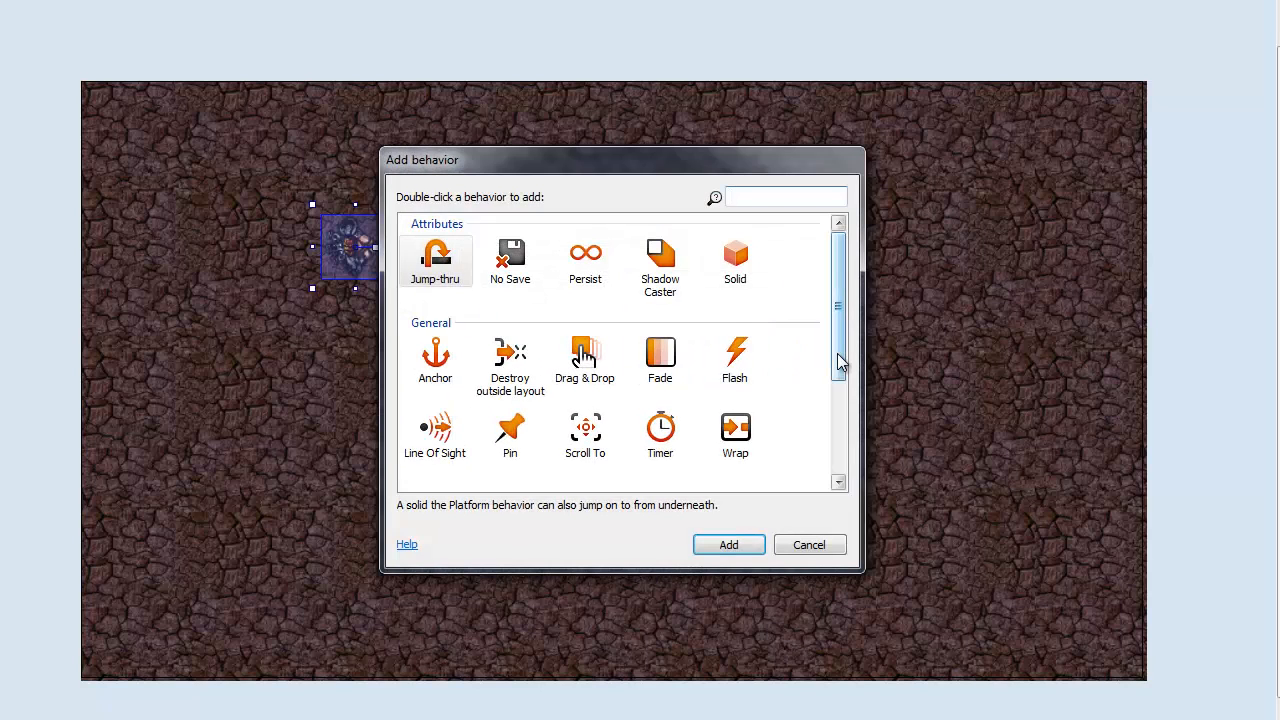
left_click_drag(837, 363, 834, 451)
left_click(435, 362)
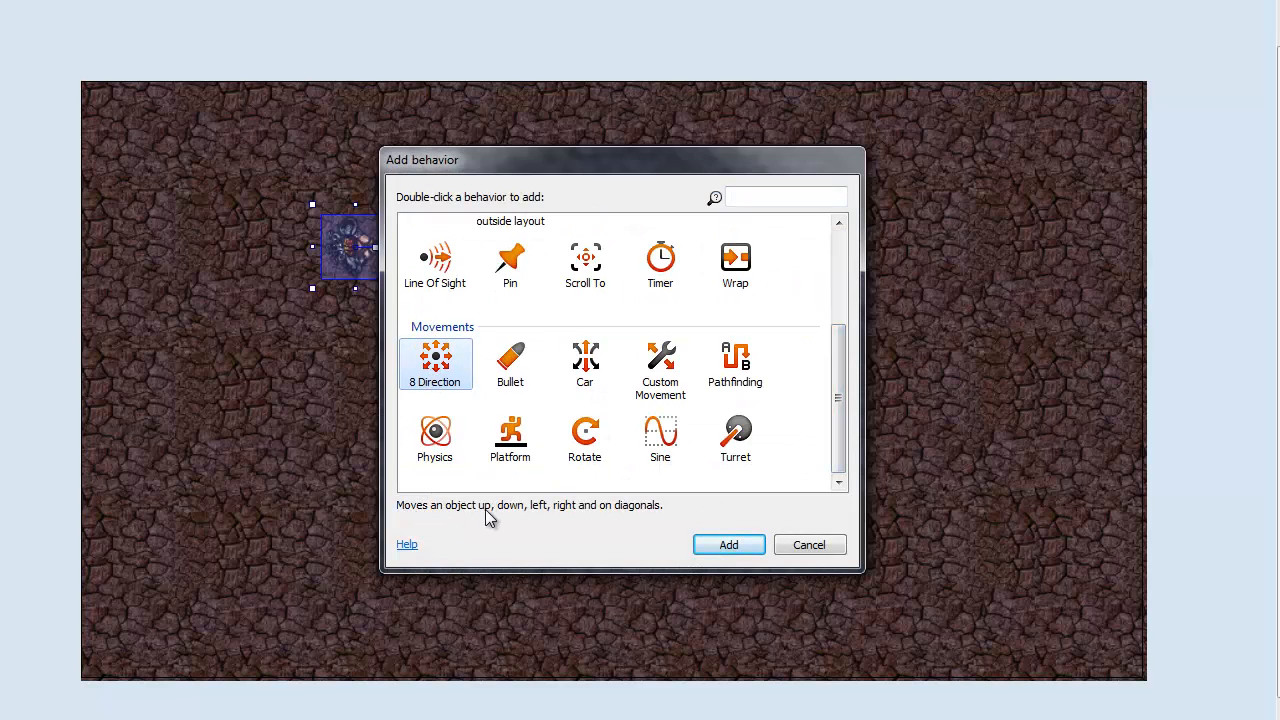
left_click(728, 544)
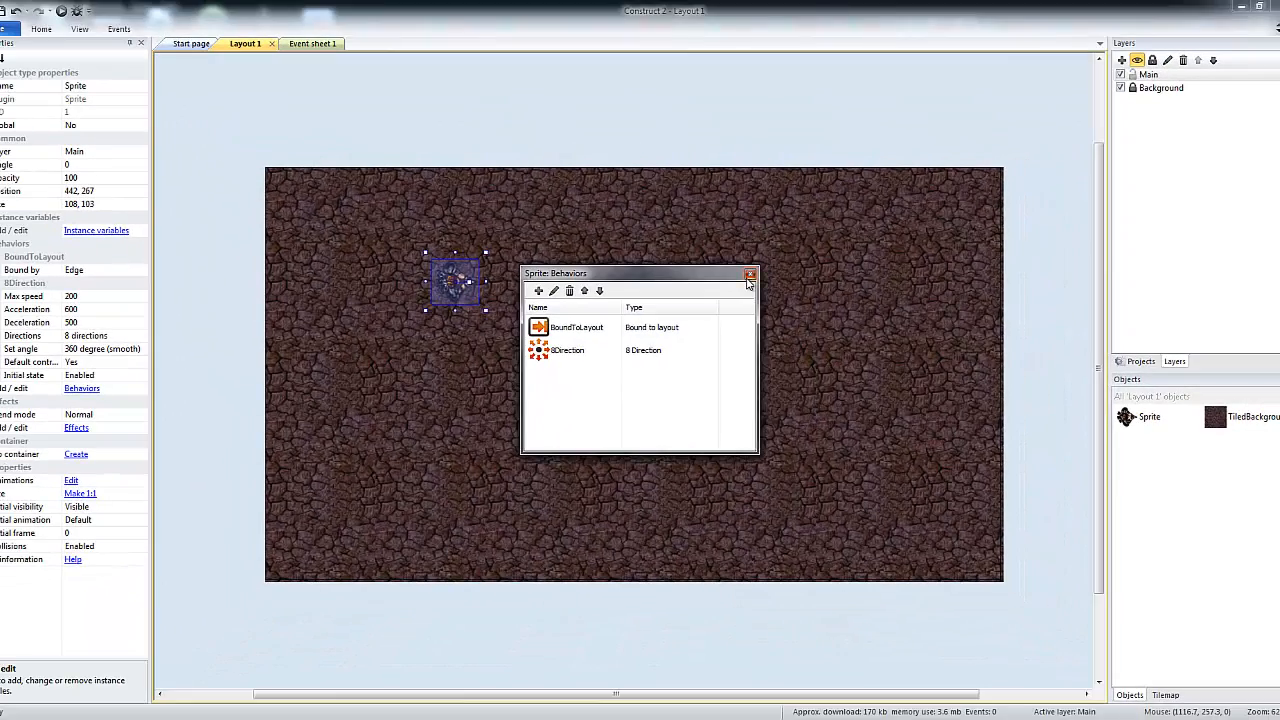
left_click(773, 244)
Step: Preview the layout in the browser, test moving the player in all directions, and return to Construct 2
left_click(61, 11)
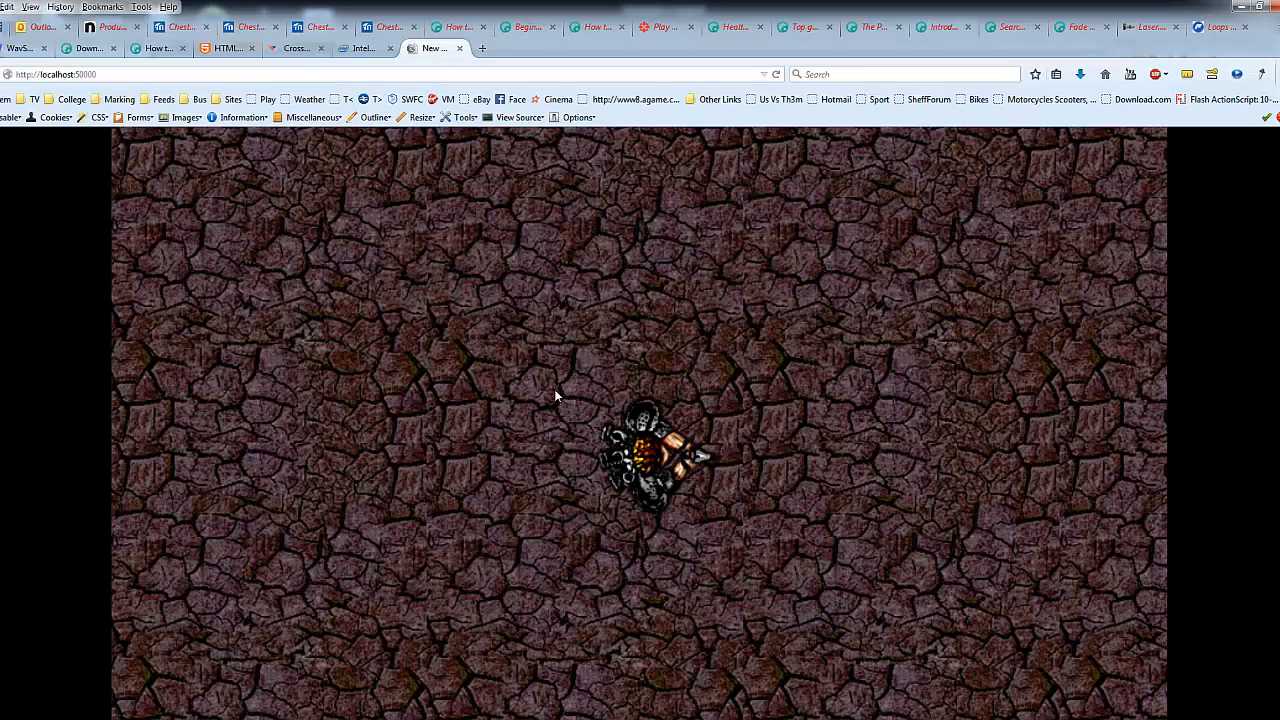
key("Up")
key("Left")
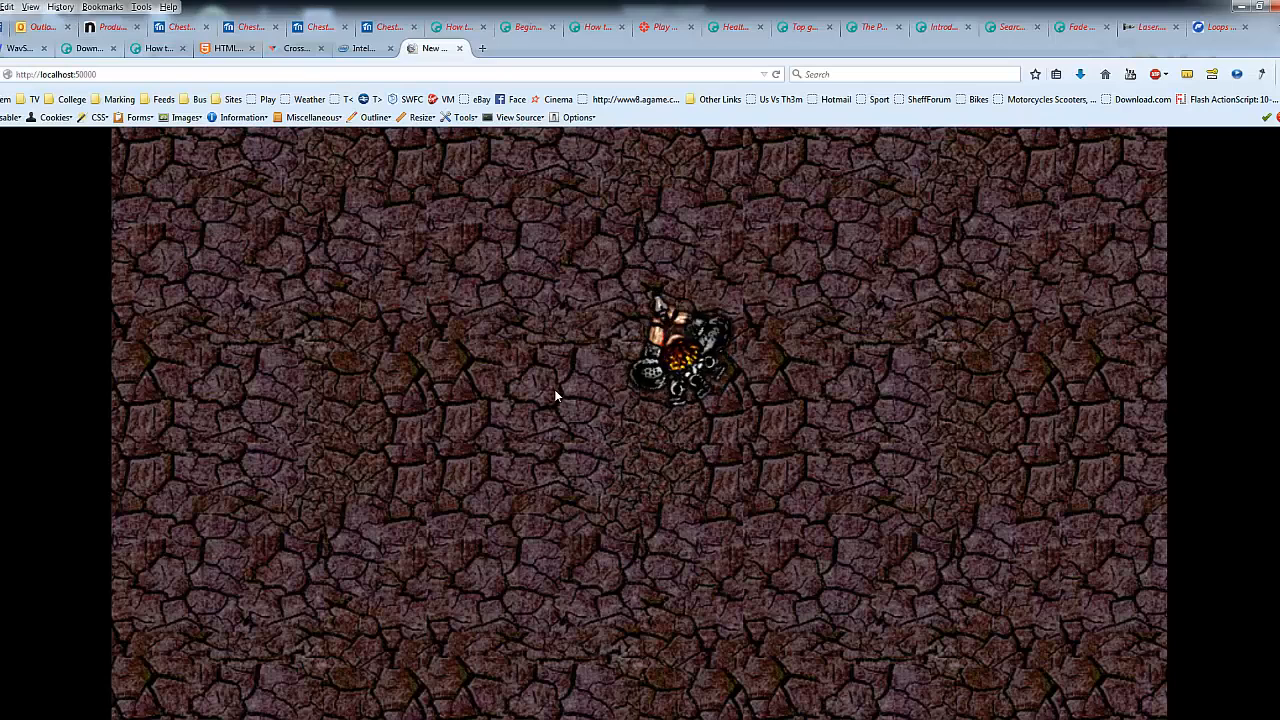
key("Right")
key("Up")
key("Left")
key("Down")
key("Up")
key("Left")
key("Right")
key("Right")
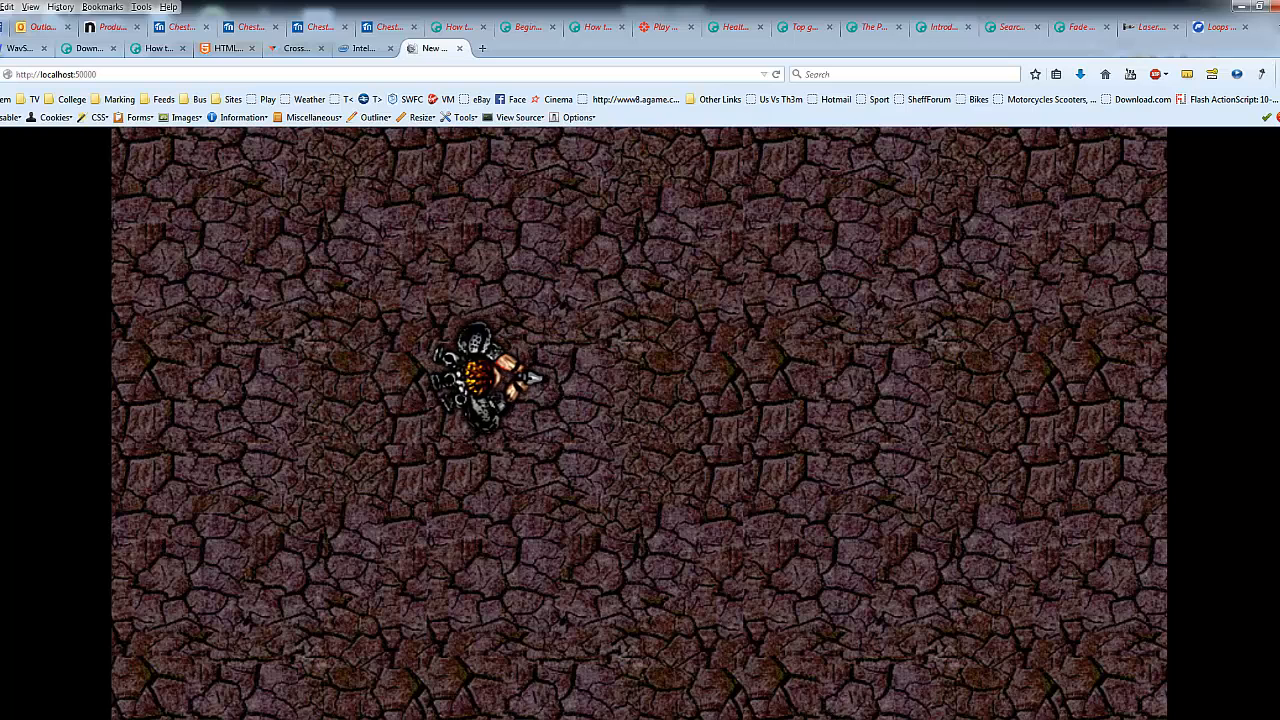
left_click(767, 717)
left_click(535, 123)
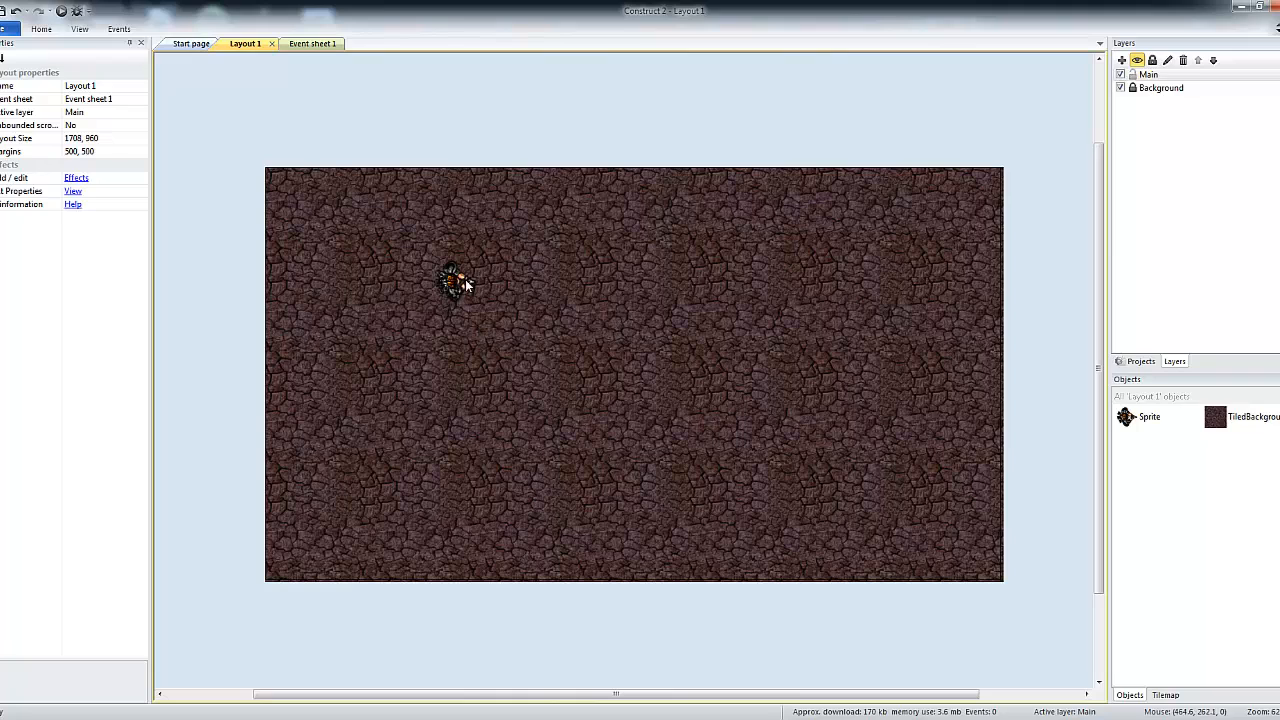
Step: Rename the player's object from "Sprite" to "Player"
left_click(1148, 420)
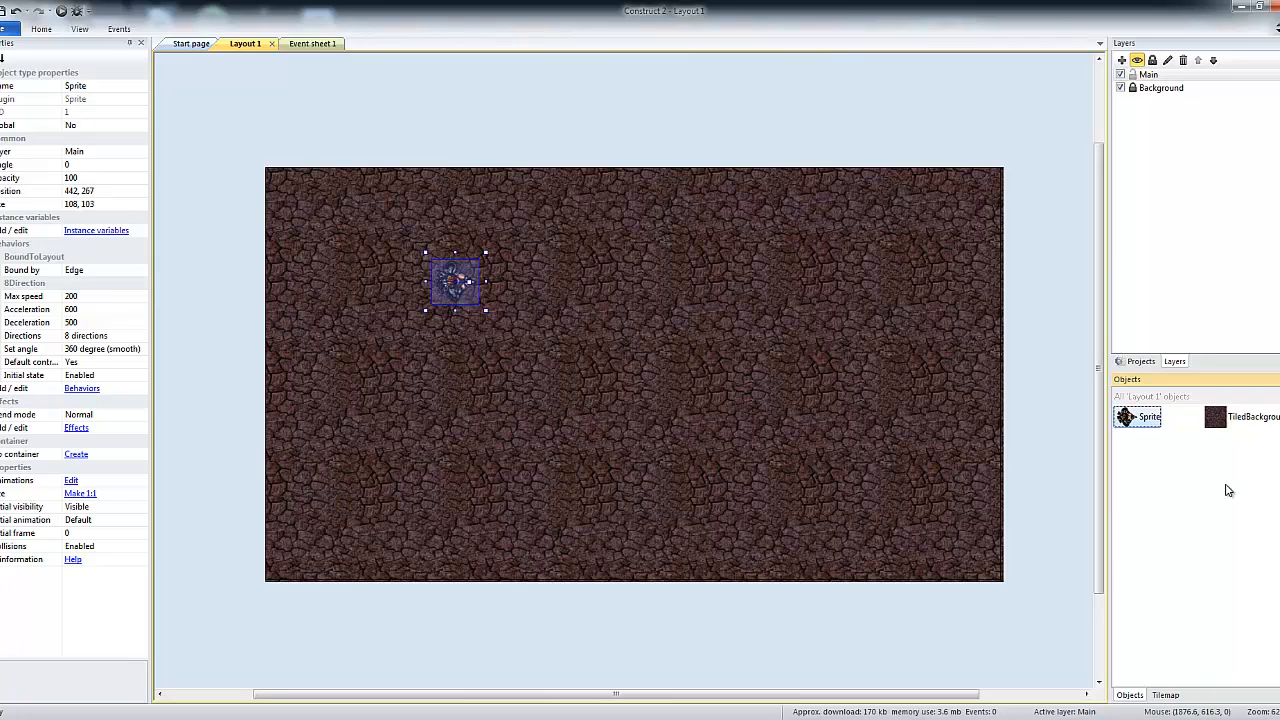
left_click(1150, 417)
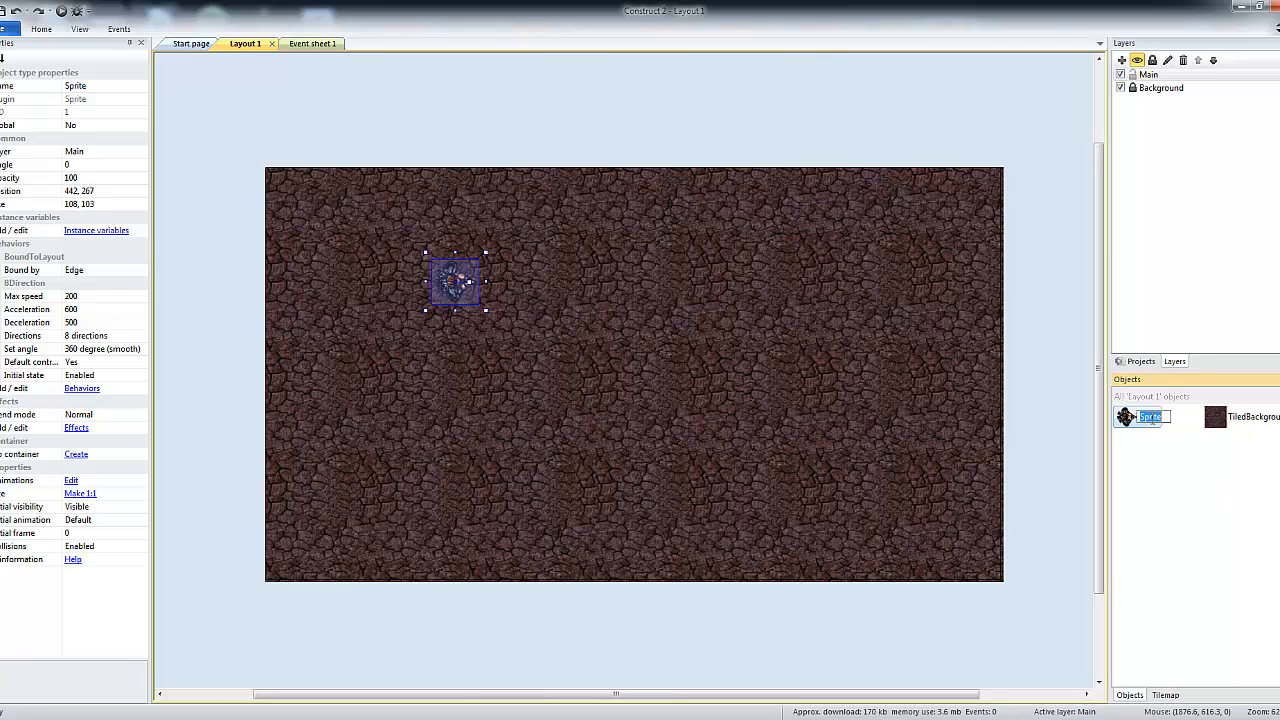
type("Player")
key("Return")
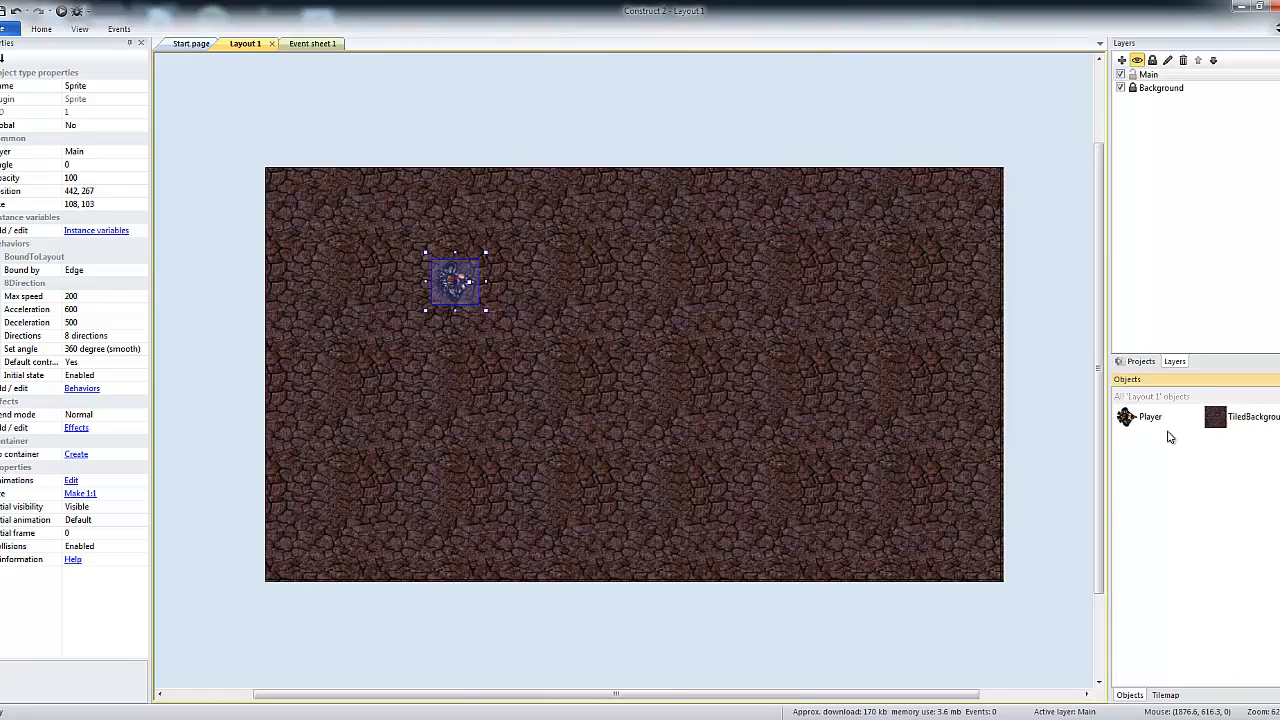
Step: Insert another Sprite object into the layout and open its image editor
right_click(1162, 448)
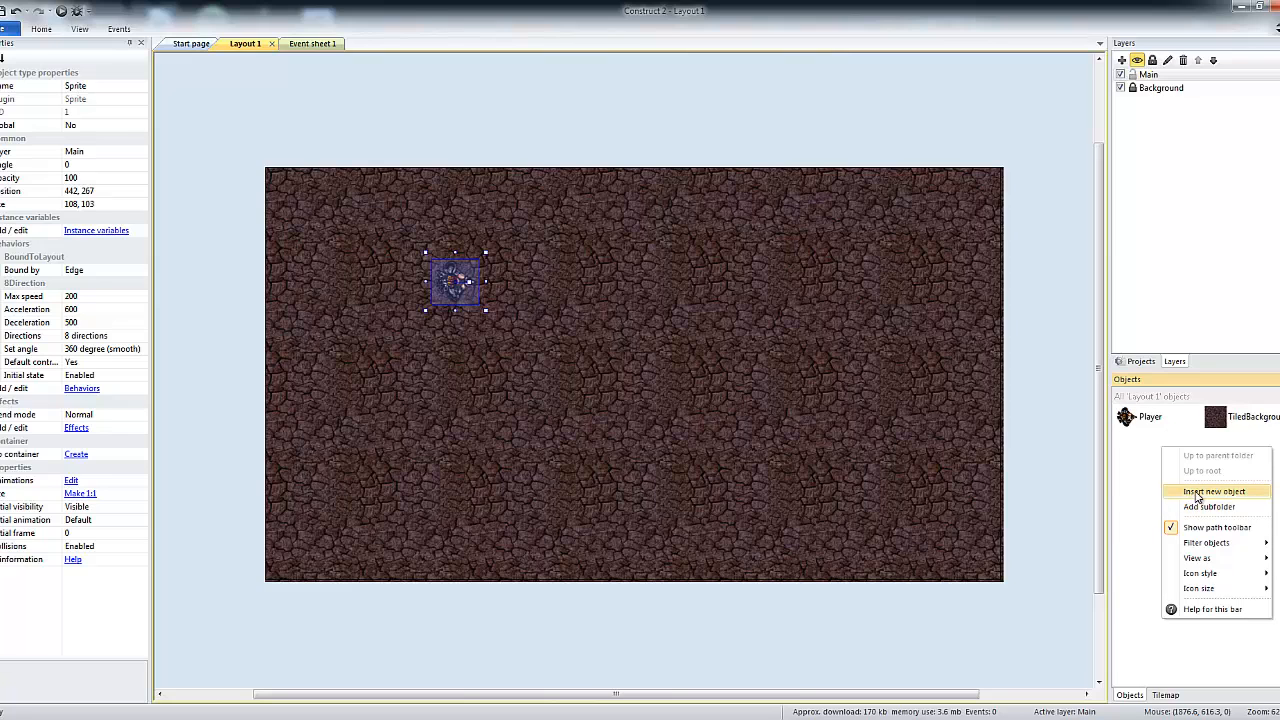
left_click(1197, 493)
left_click(680, 397)
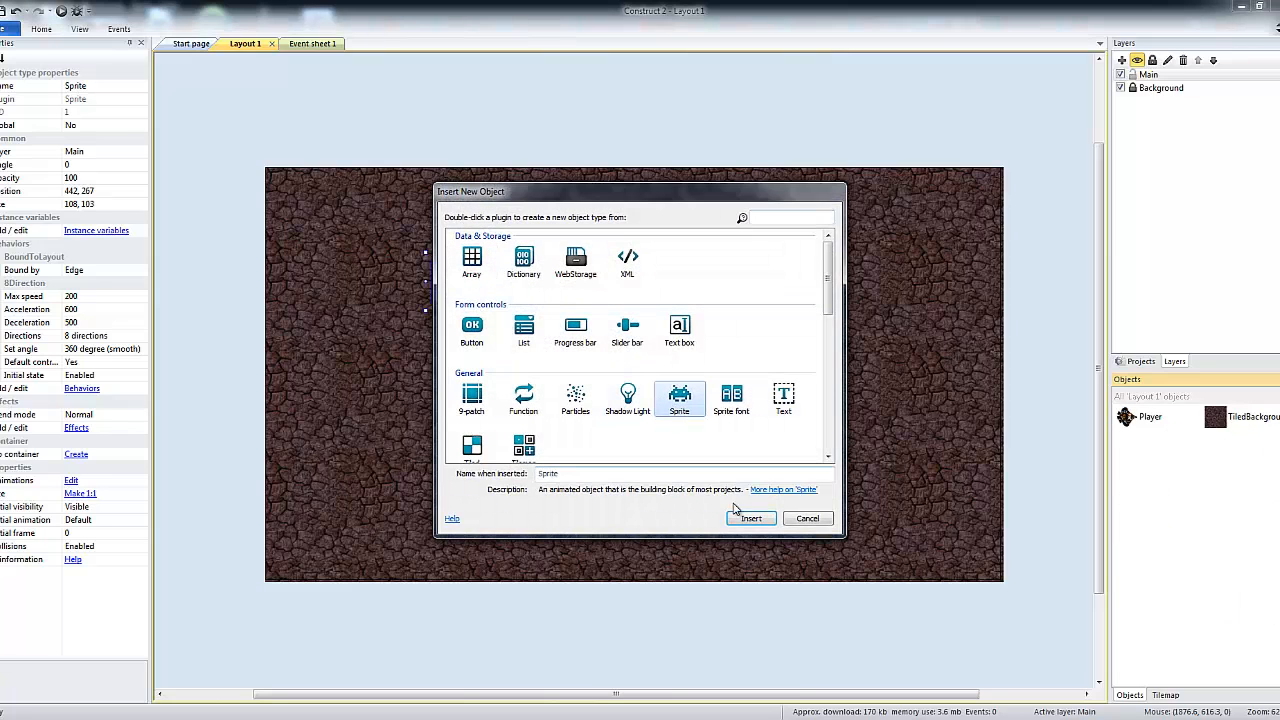
left_click(751, 518)
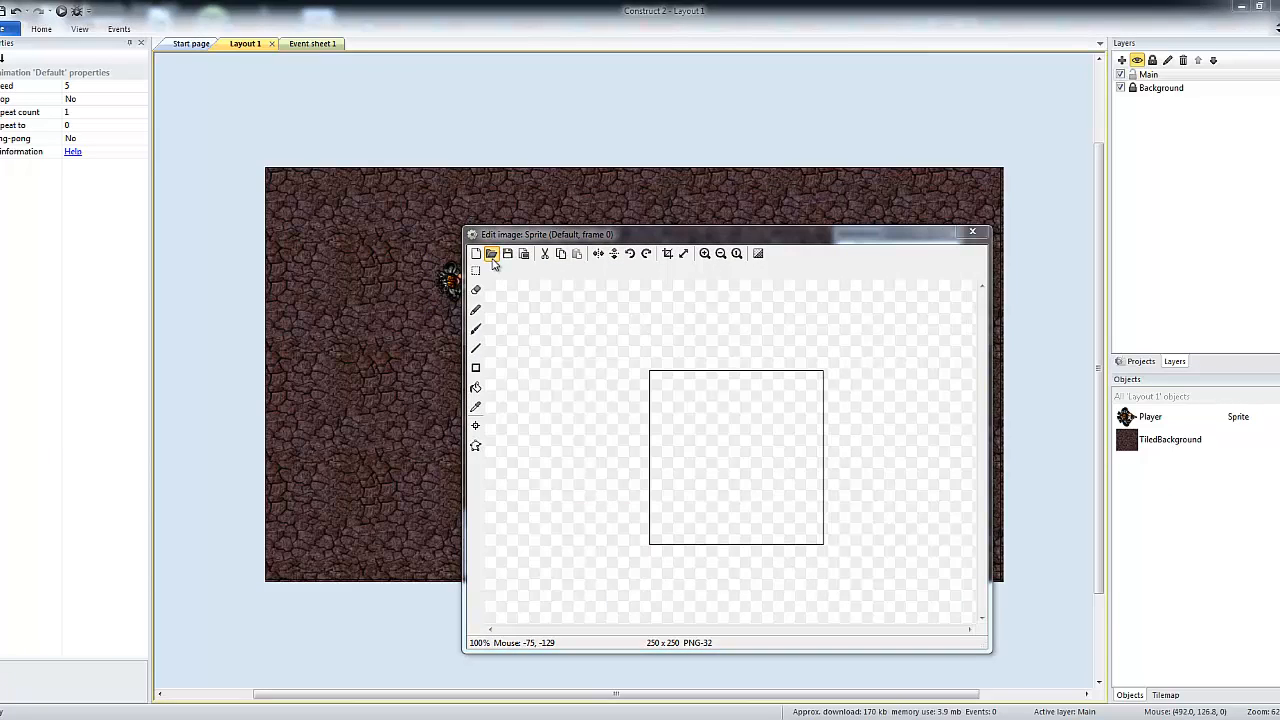
Step: Load monster.png as the new sprite's image, close the editor, and move the monster to about 689, 276
left_click(492, 254)
left_click(822, 455)
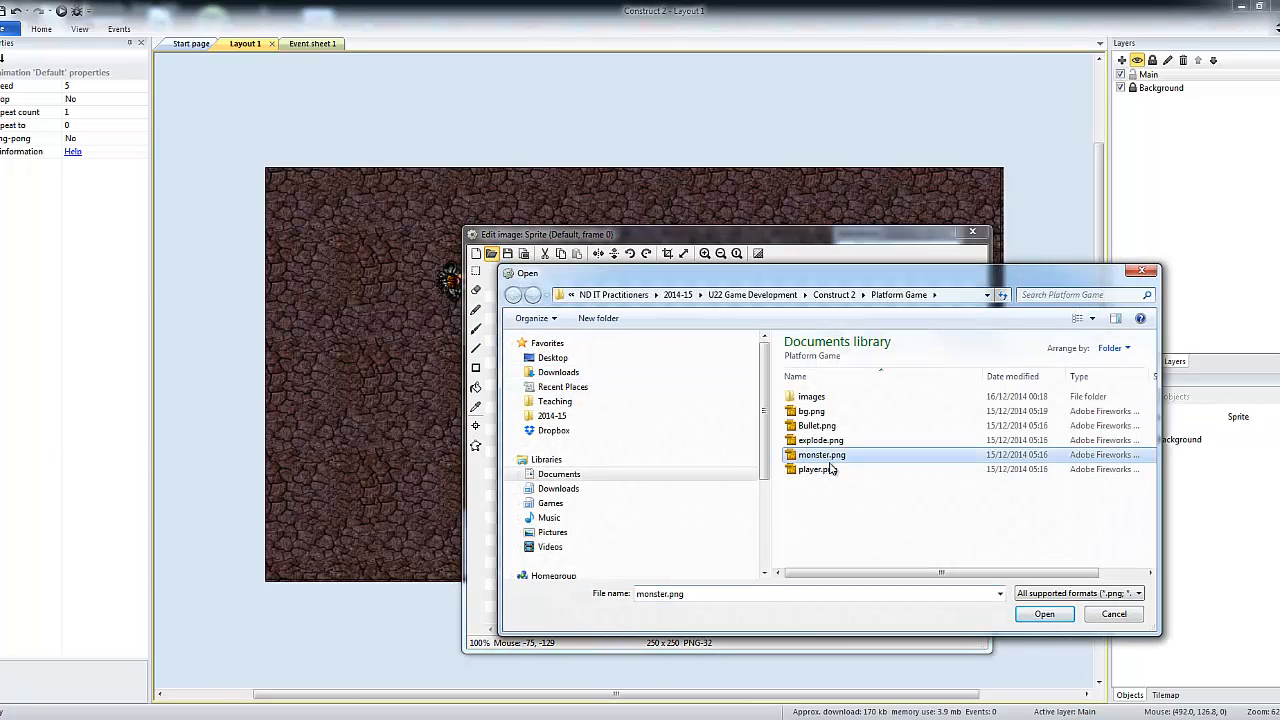
left_click(1044, 614)
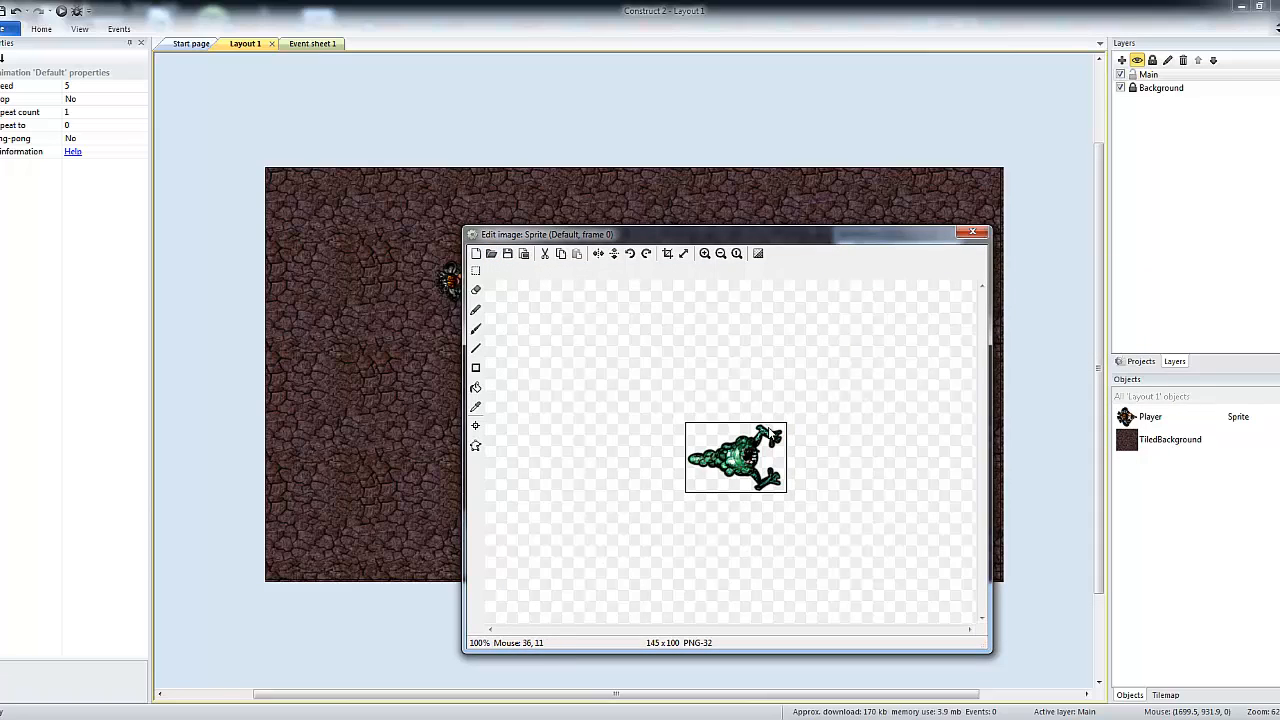
left_click(972, 232)
left_click_drag(575, 339, 565, 290)
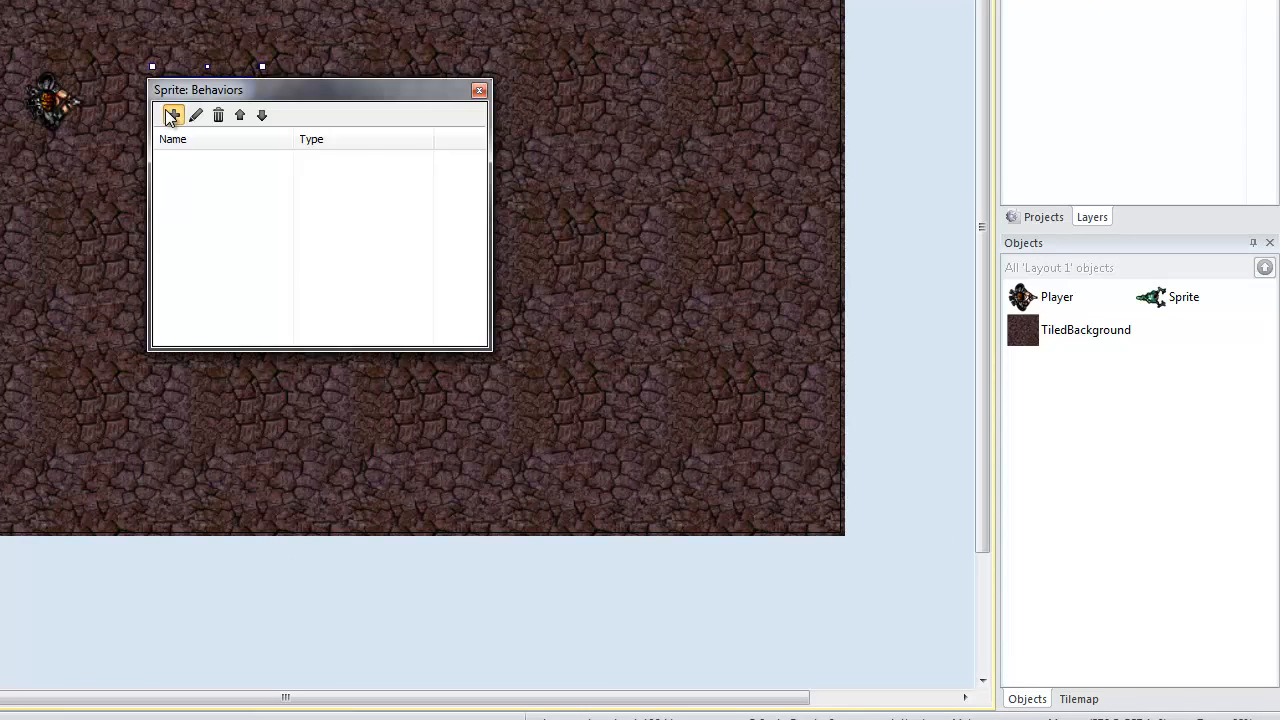
Step: Add the Bullet movement behavior to the monster sprite and close its behaviors dialog
left_click(171, 115)
left_click_drag(540, 212, 526, 323)
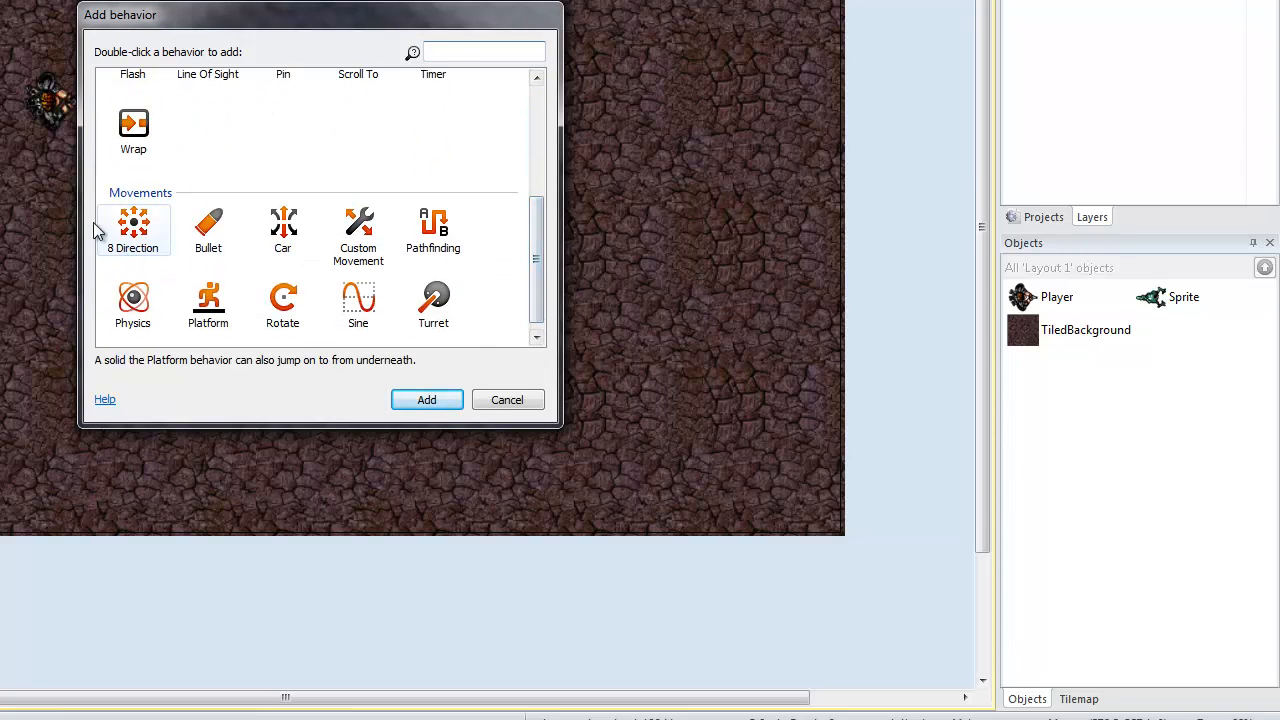
left_click(208, 236)
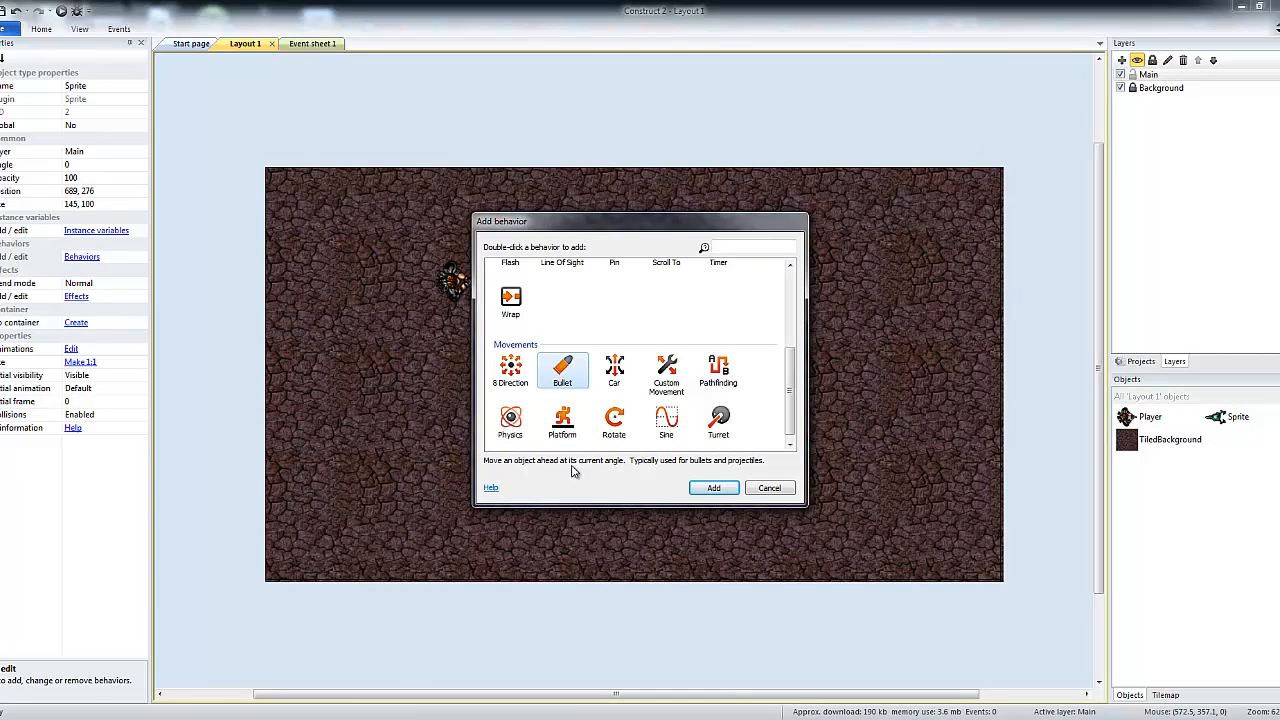
left_click(711, 489)
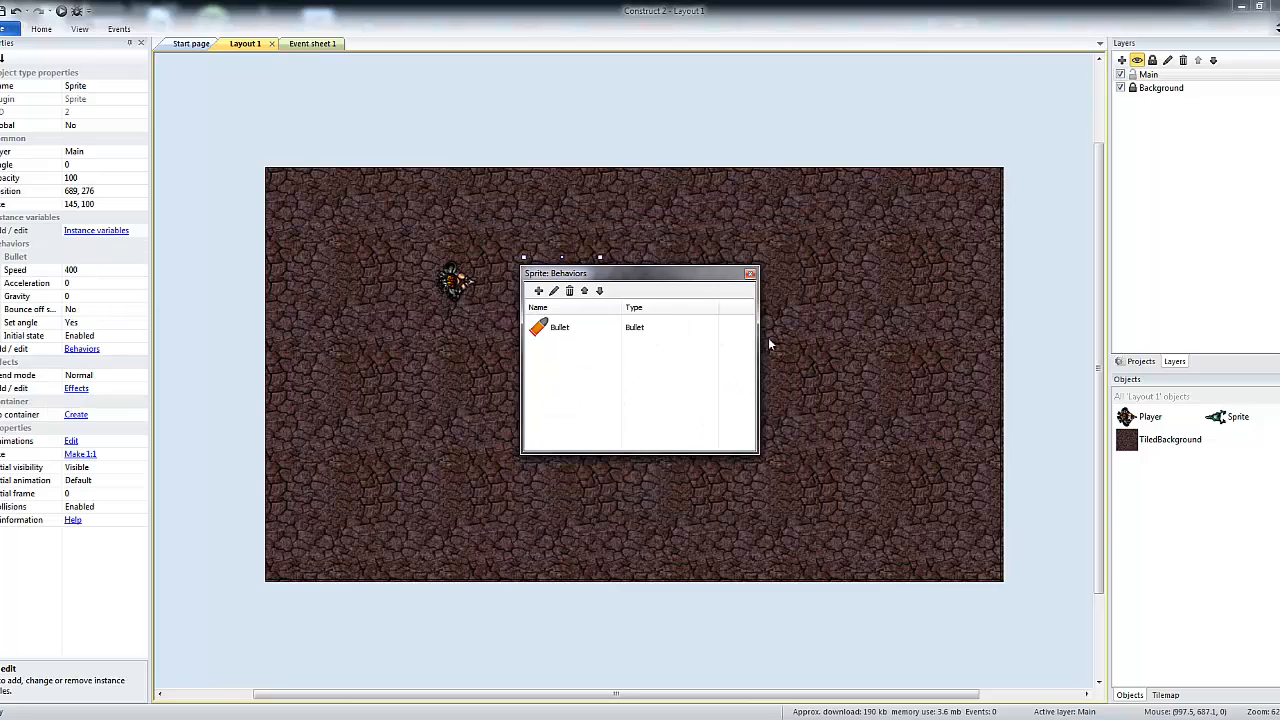
left_click(750, 273)
Step: Move the monster near the layout's left edge at about 121, 387, preview the layout in the browser, and return to Construct 2
left_click_drag(560, 290, 316, 335)
left_click(61, 11)
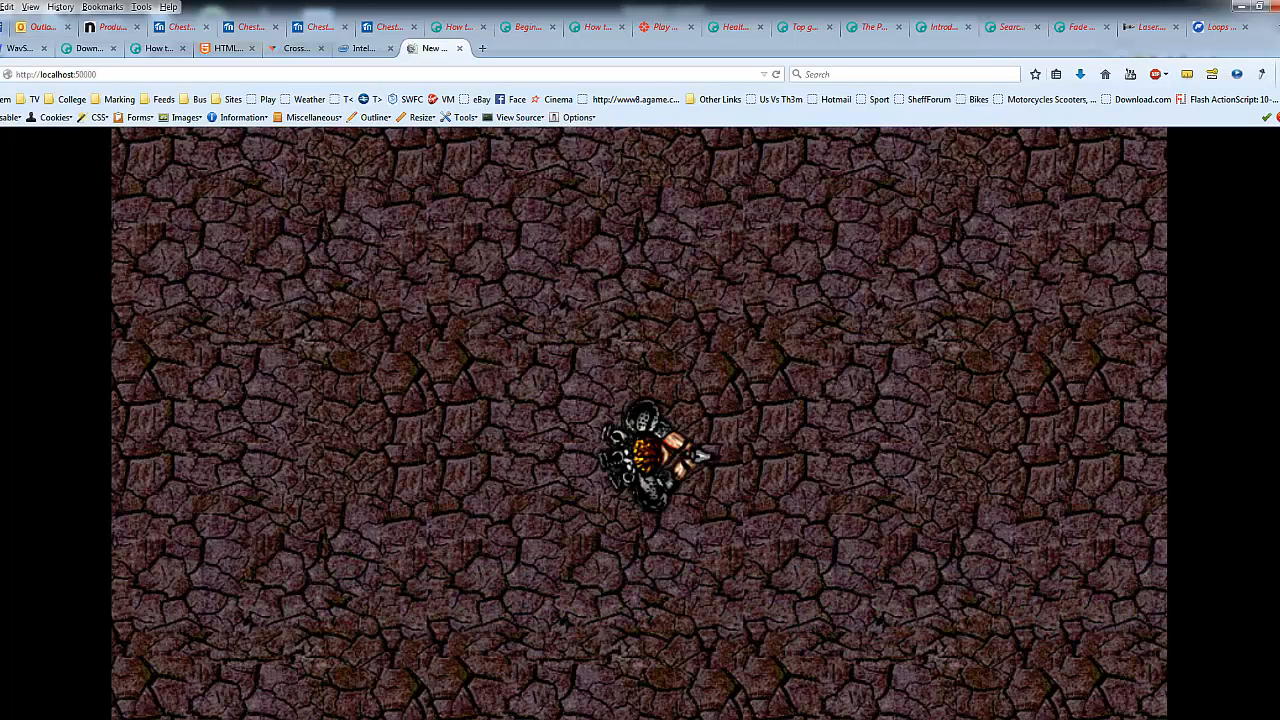
key("alt+Tab")
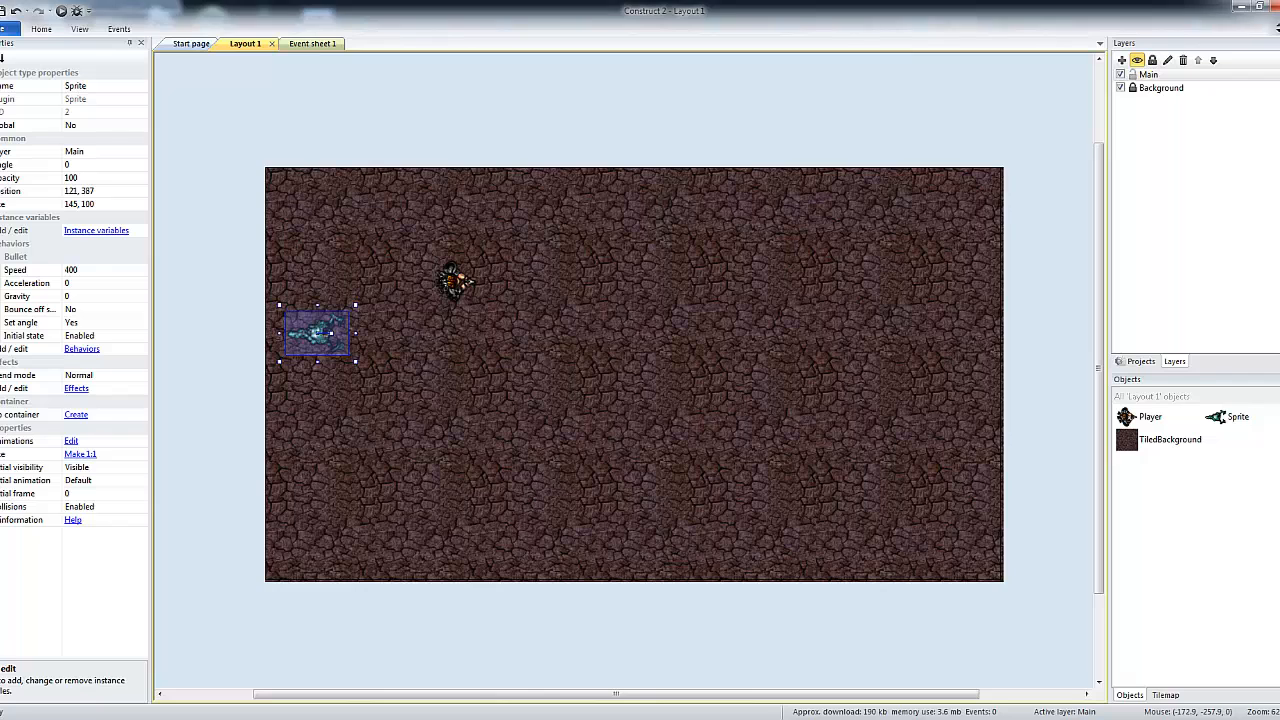
left_click(388, 347)
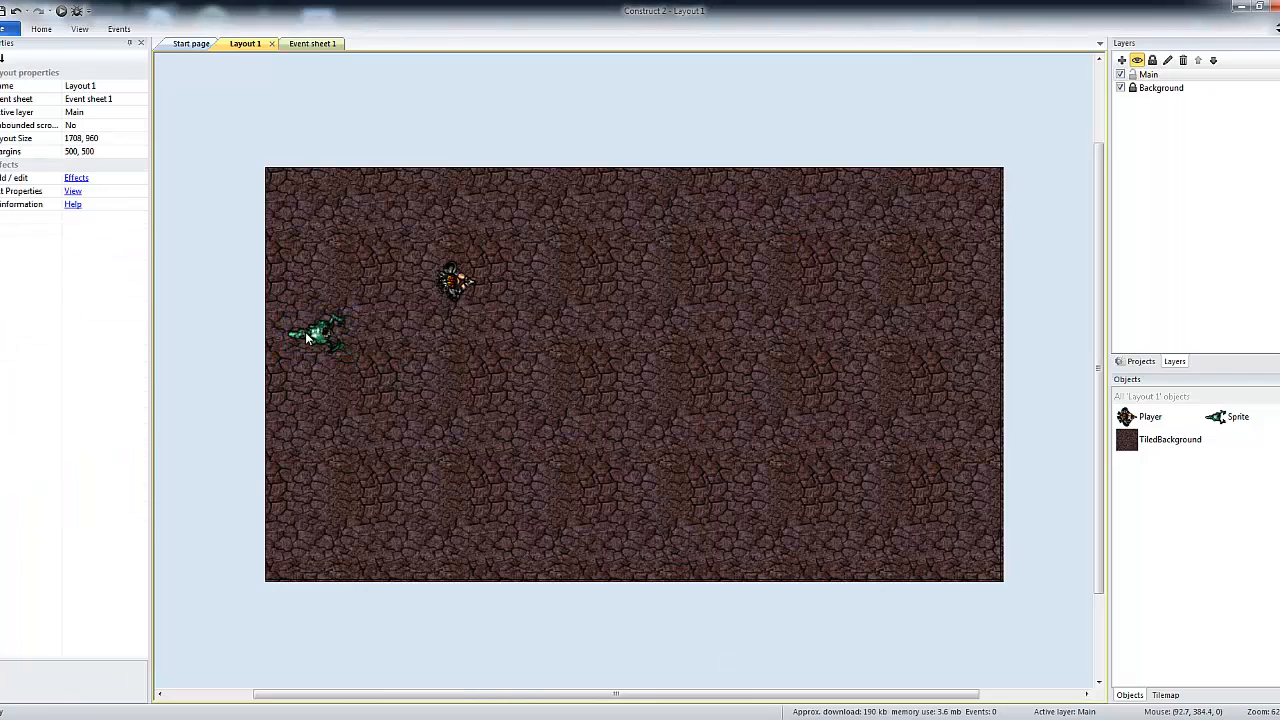
left_click(328, 356)
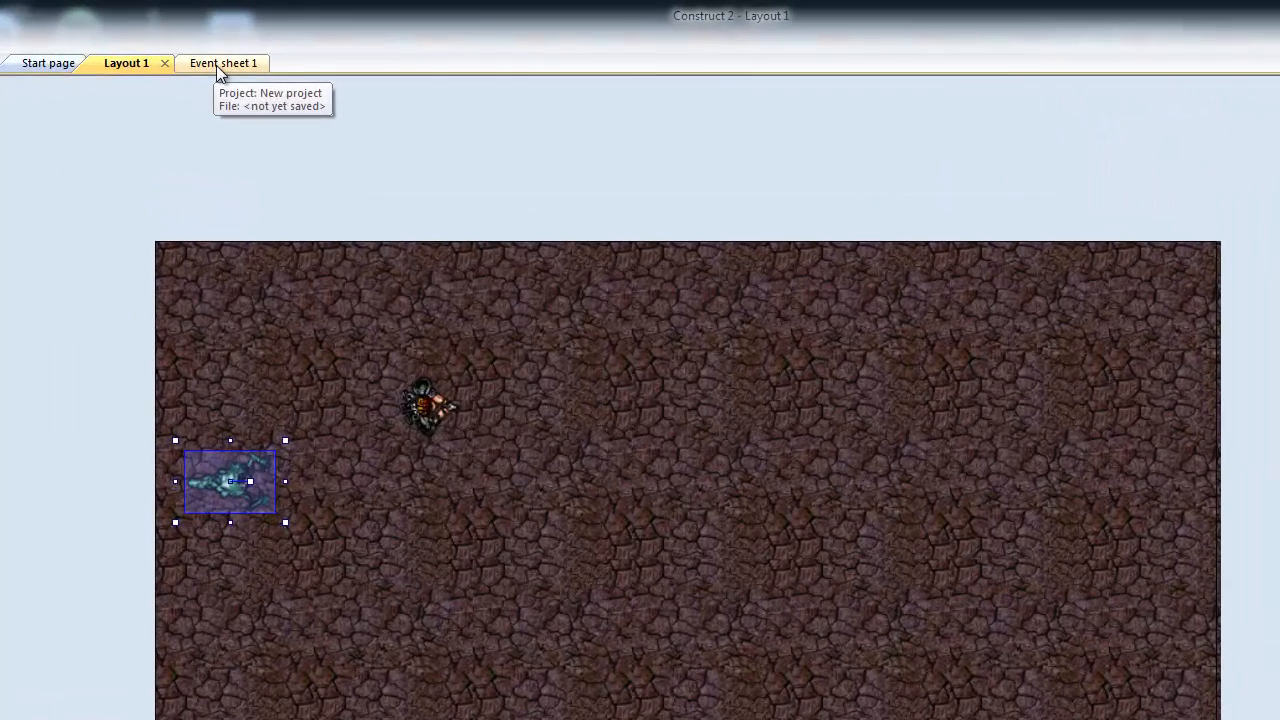
Step: Switch to Event sheet 1 and rename the monster's Sprite object as Monster
left_click(313, 46)
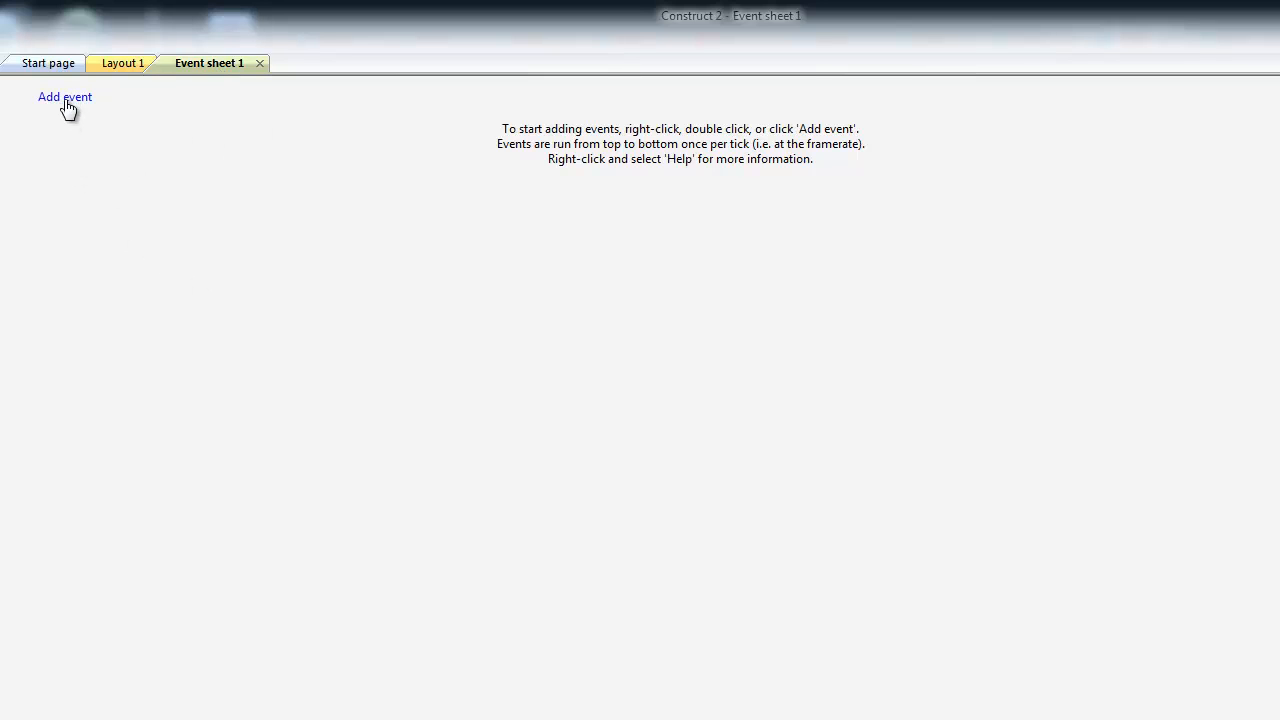
left_click(65, 100)
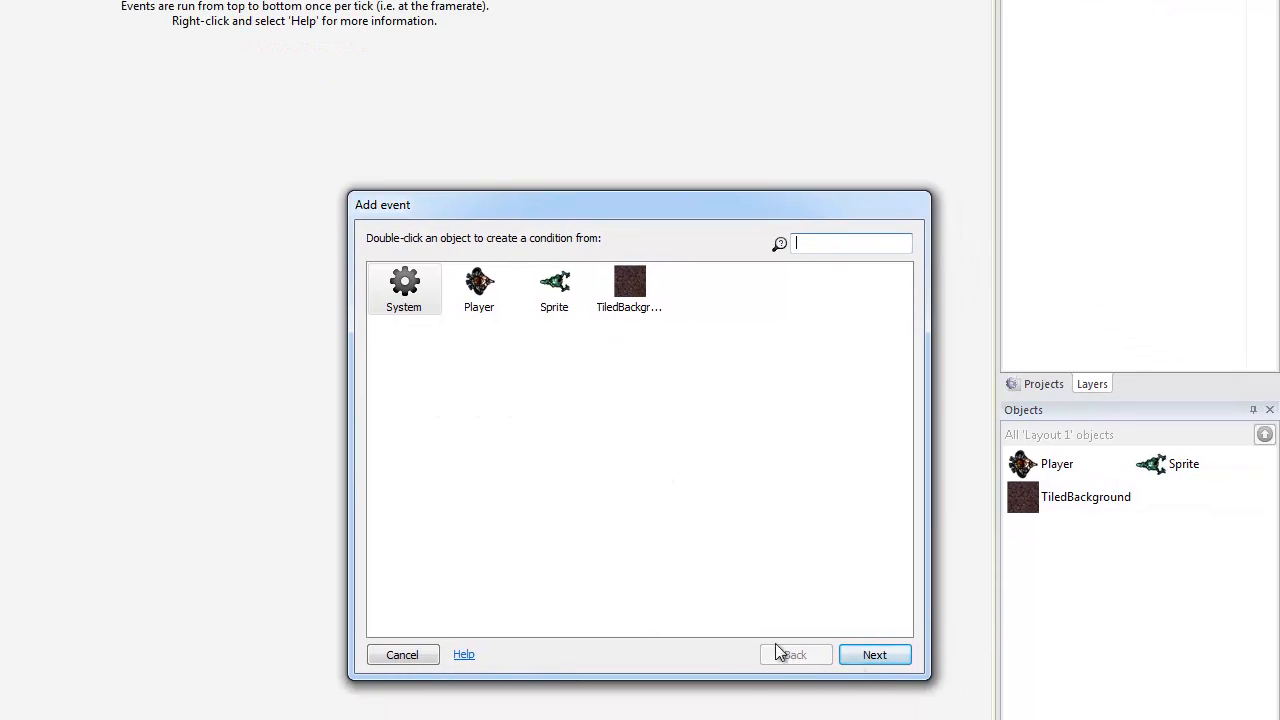
left_click(430, 657)
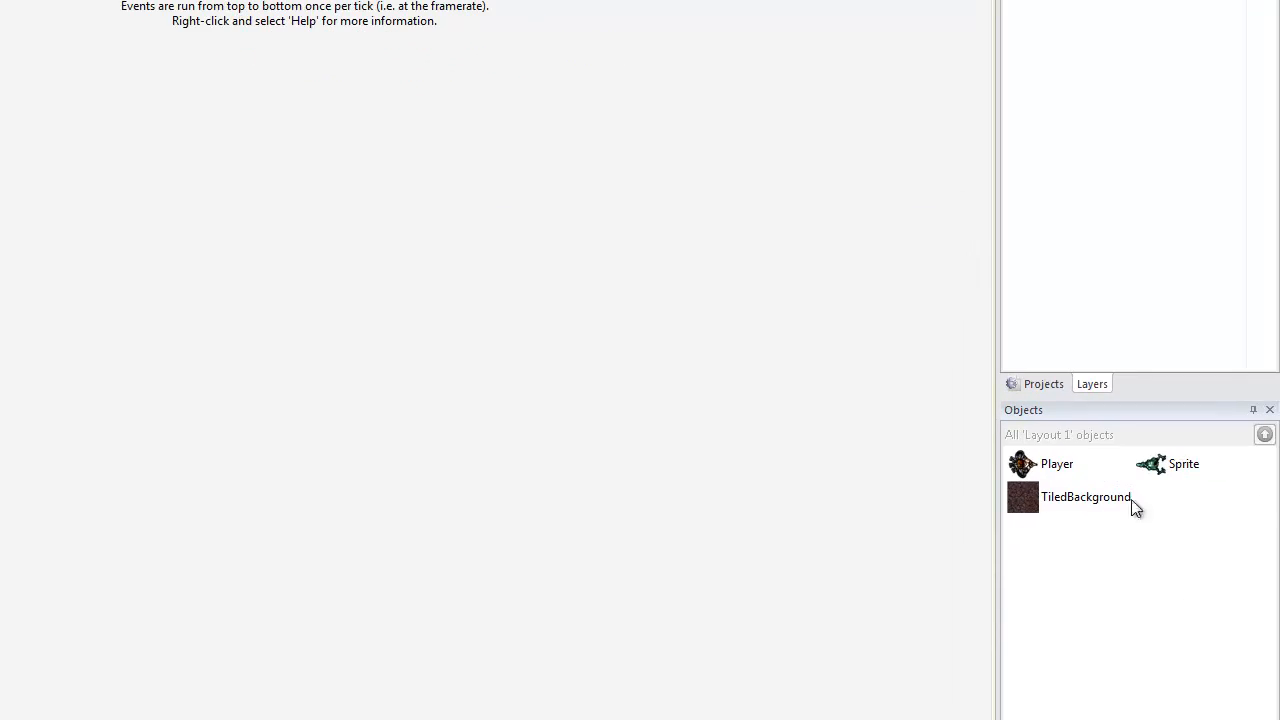
left_click(1182, 475)
left_click(1181, 471)
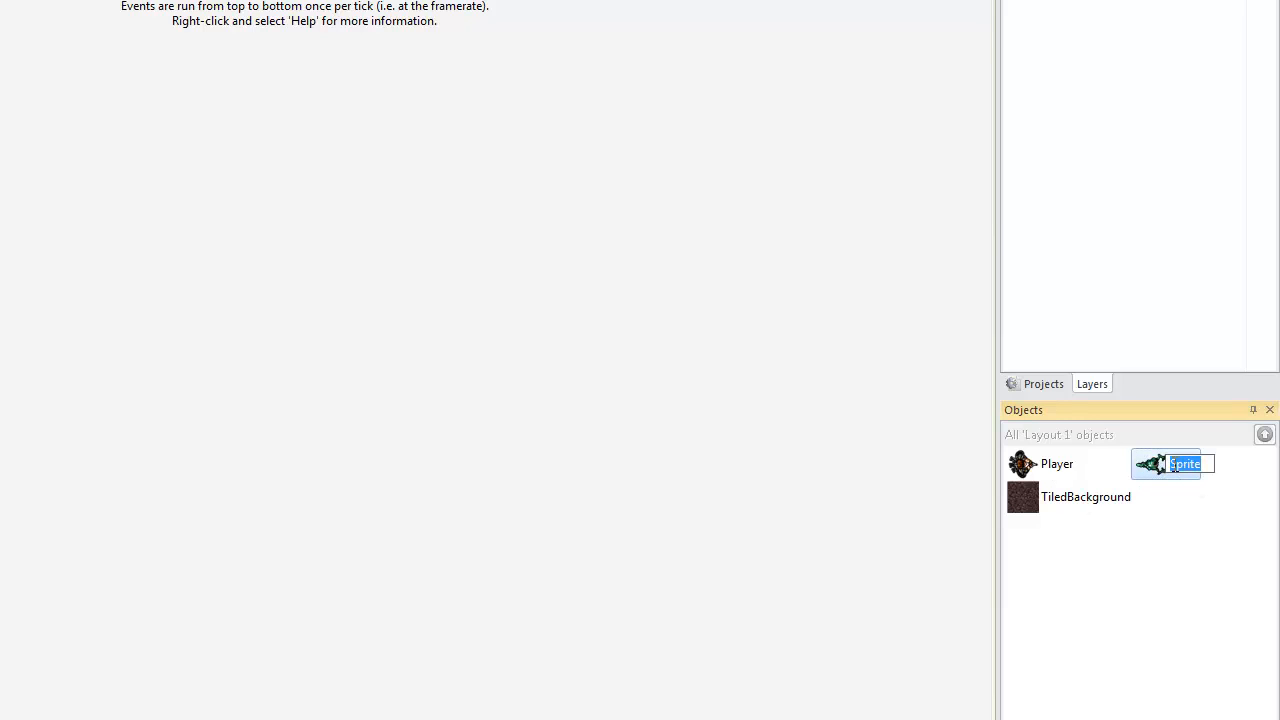
type("Monster")
key("Return")
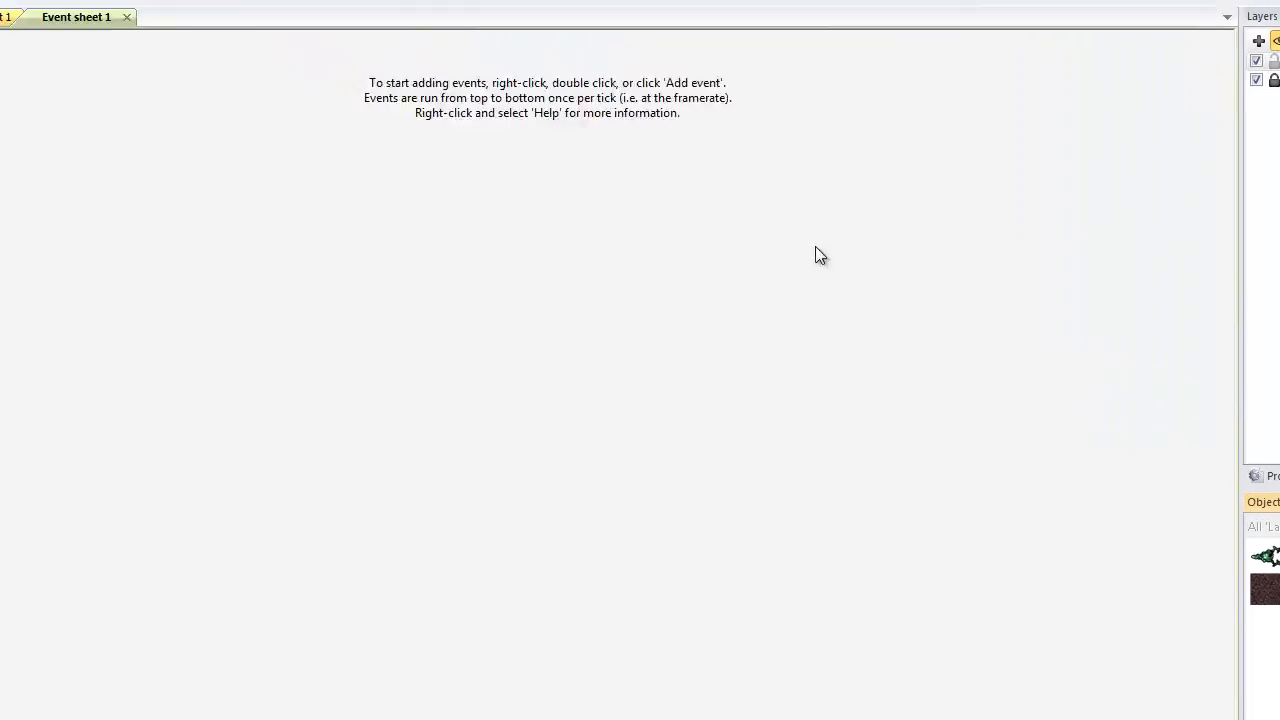
Step: Add an event with the Monster condition Is outside layout
left_click(60, 98)
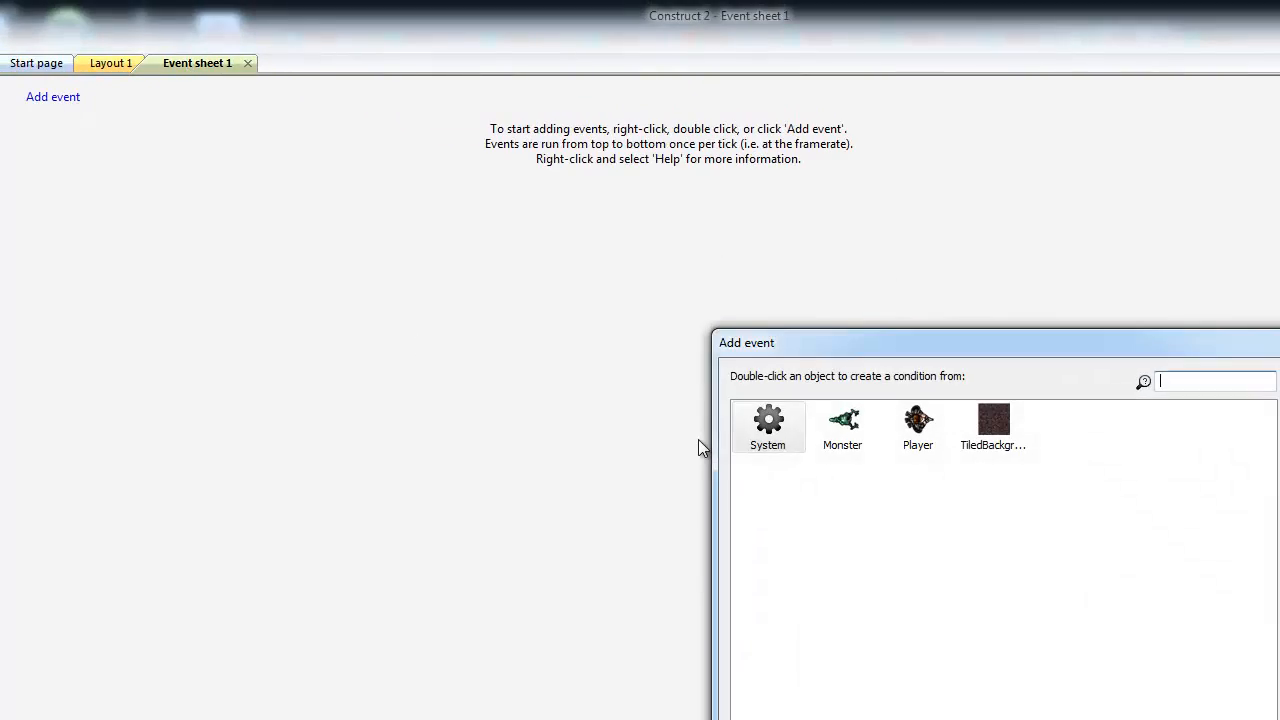
left_click(838, 424)
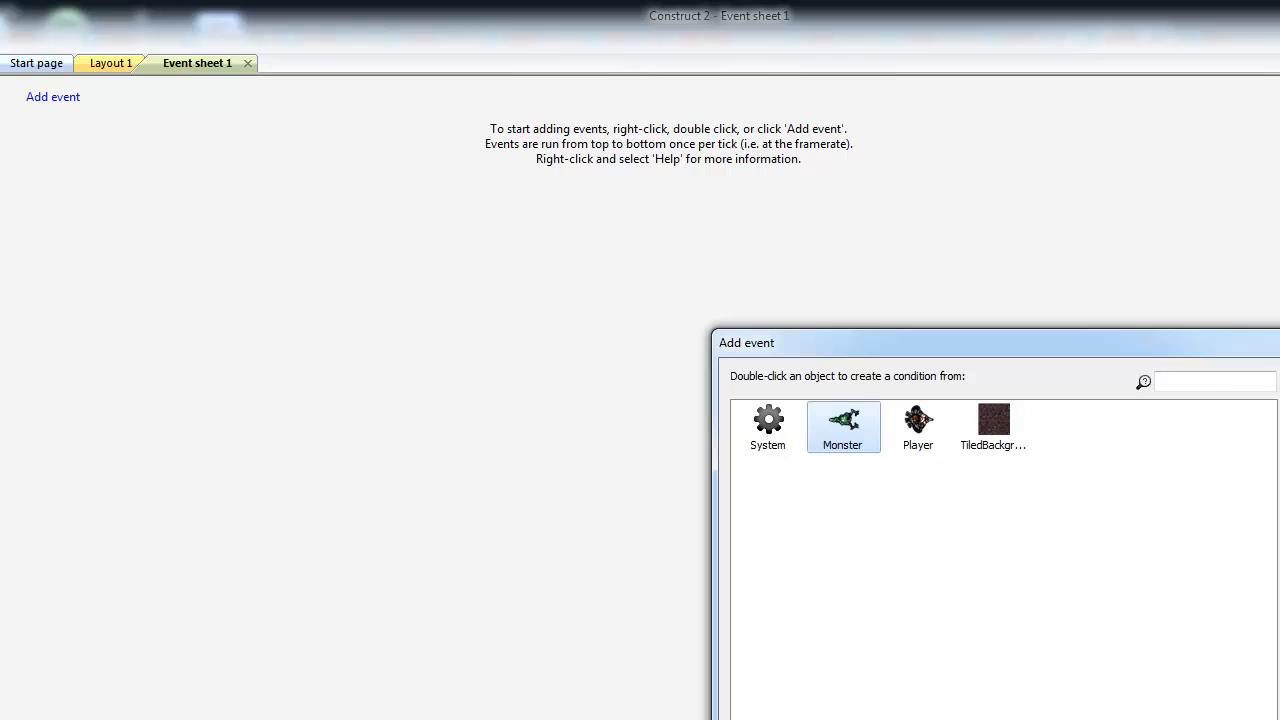
left_click(1105, 677)
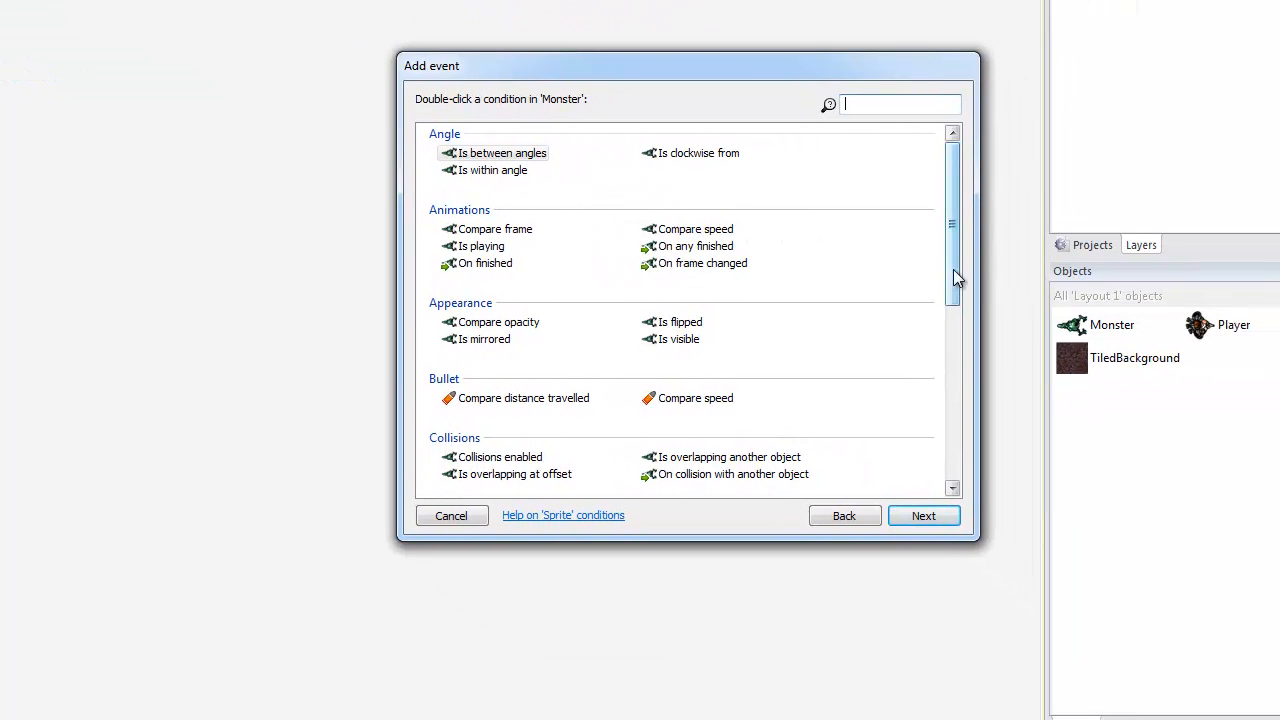
left_click_drag(909, 246, 913, 398)
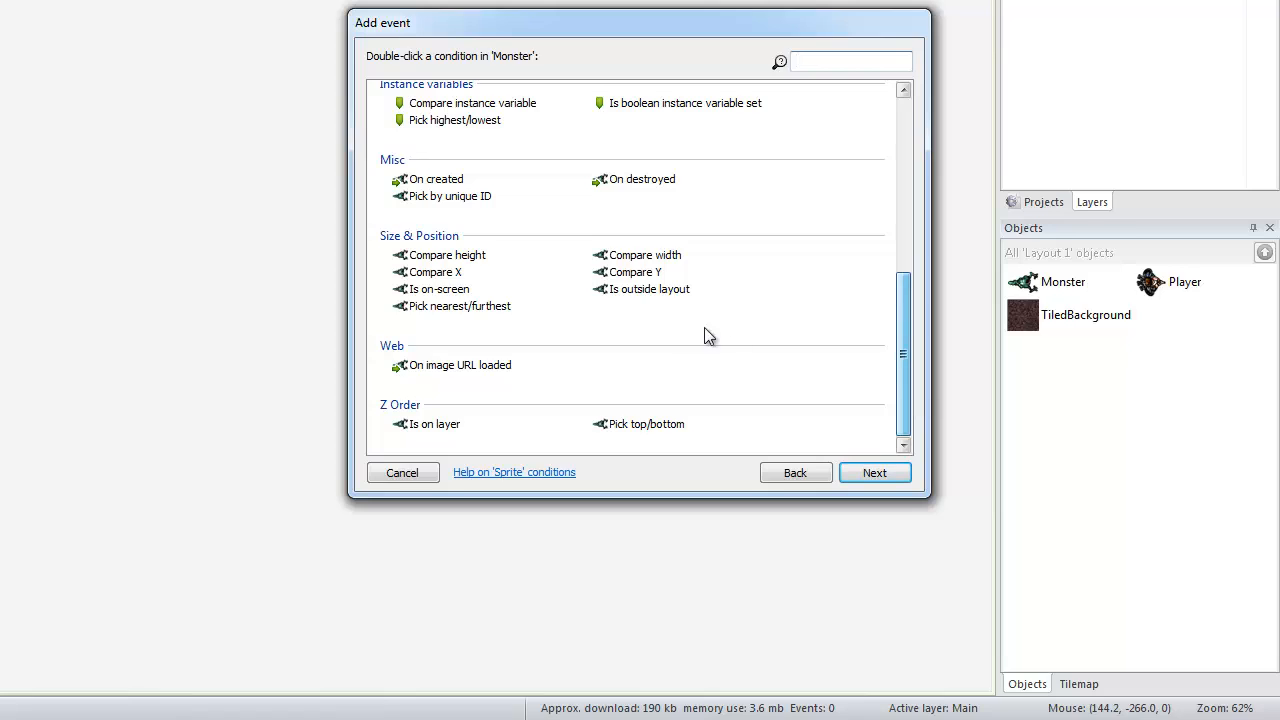
left_click(647, 289)
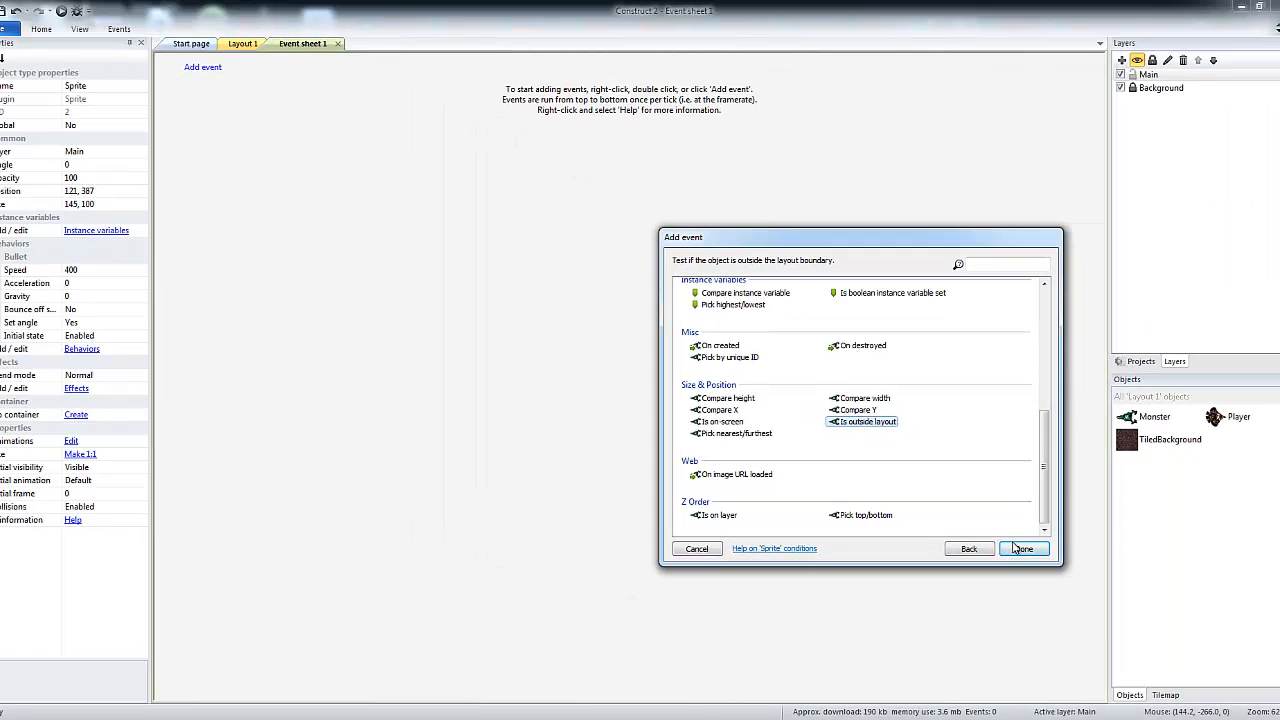
left_click(1018, 549)
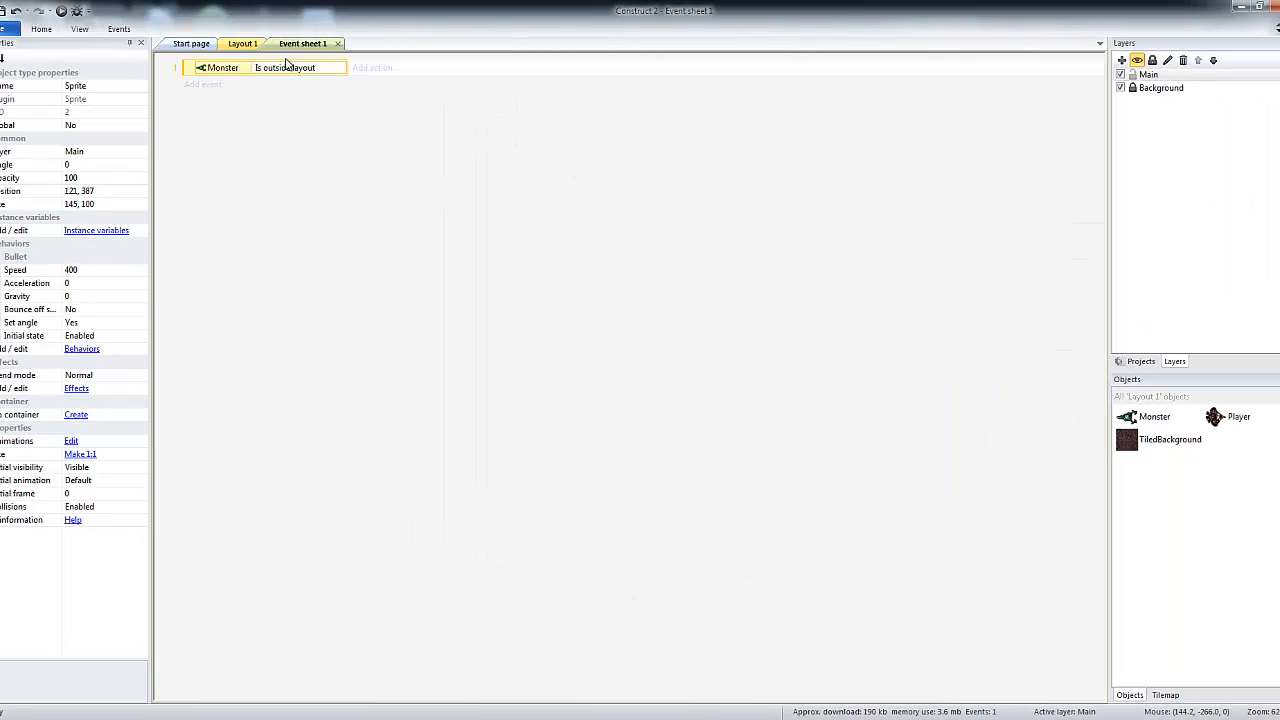
Step: Start a new action for the outside-layout event with Monster as its object
left_click(371, 68)
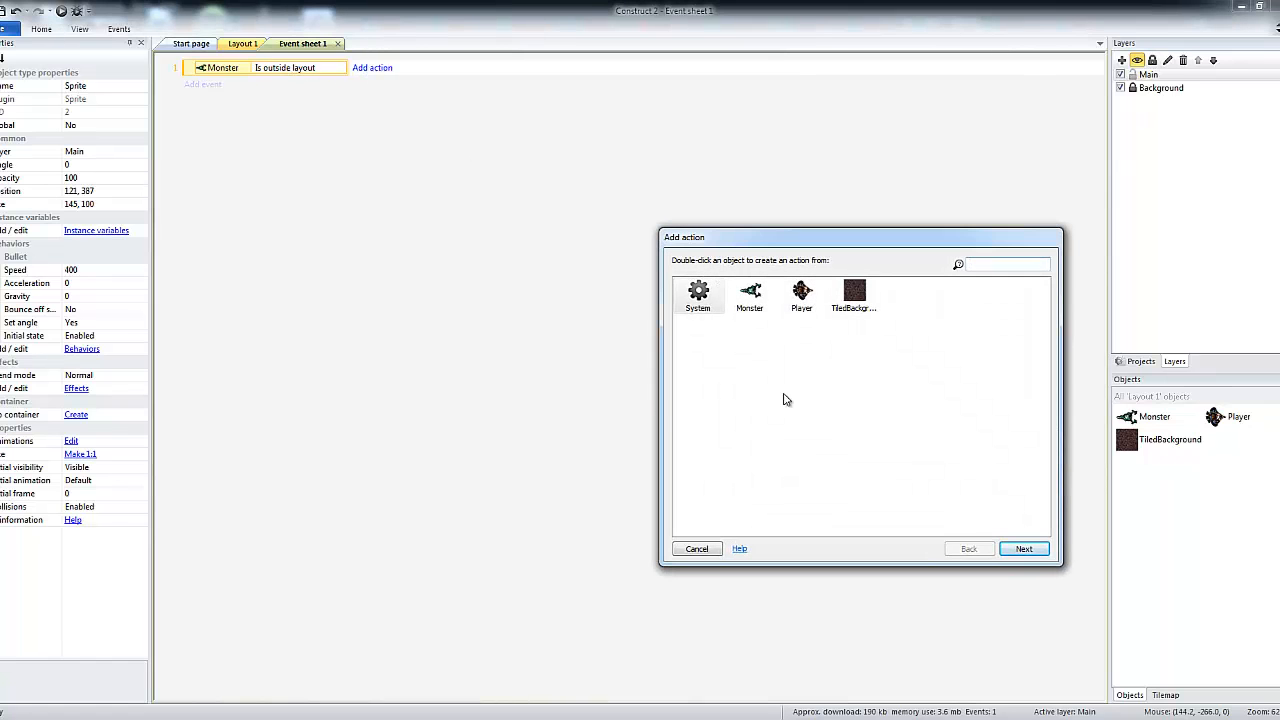
left_click(801, 293)
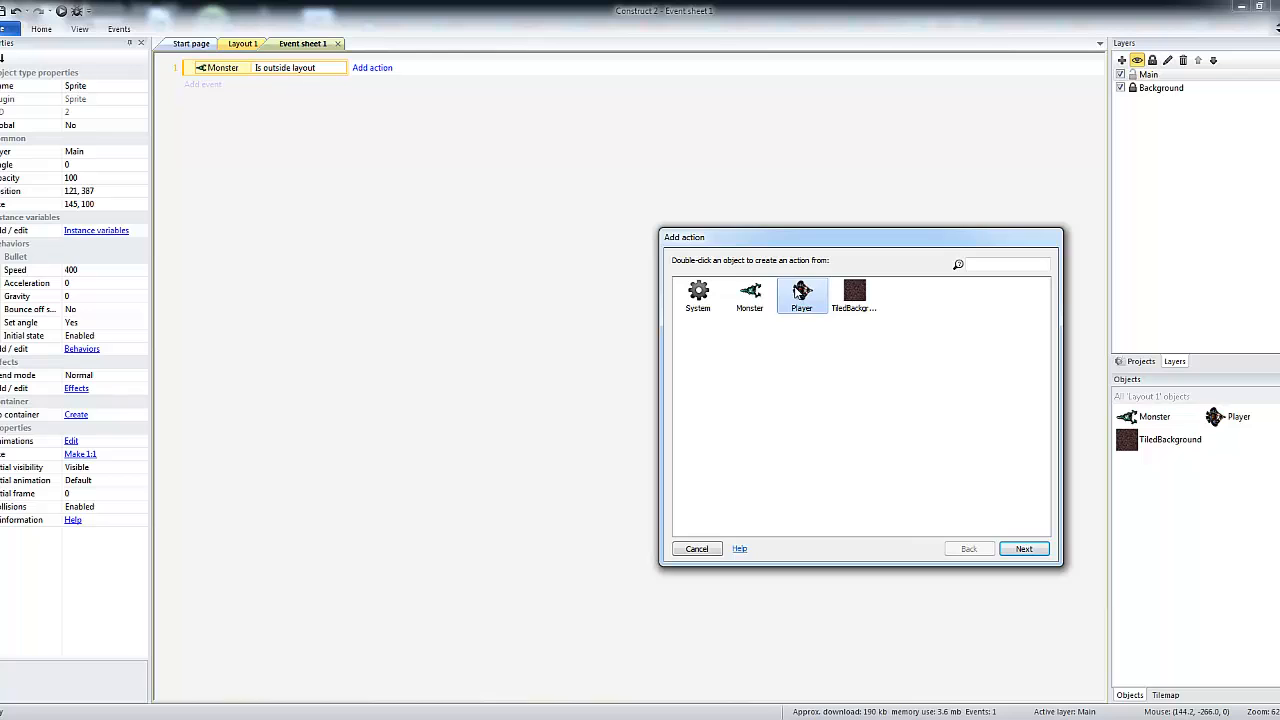
left_click(750, 293)
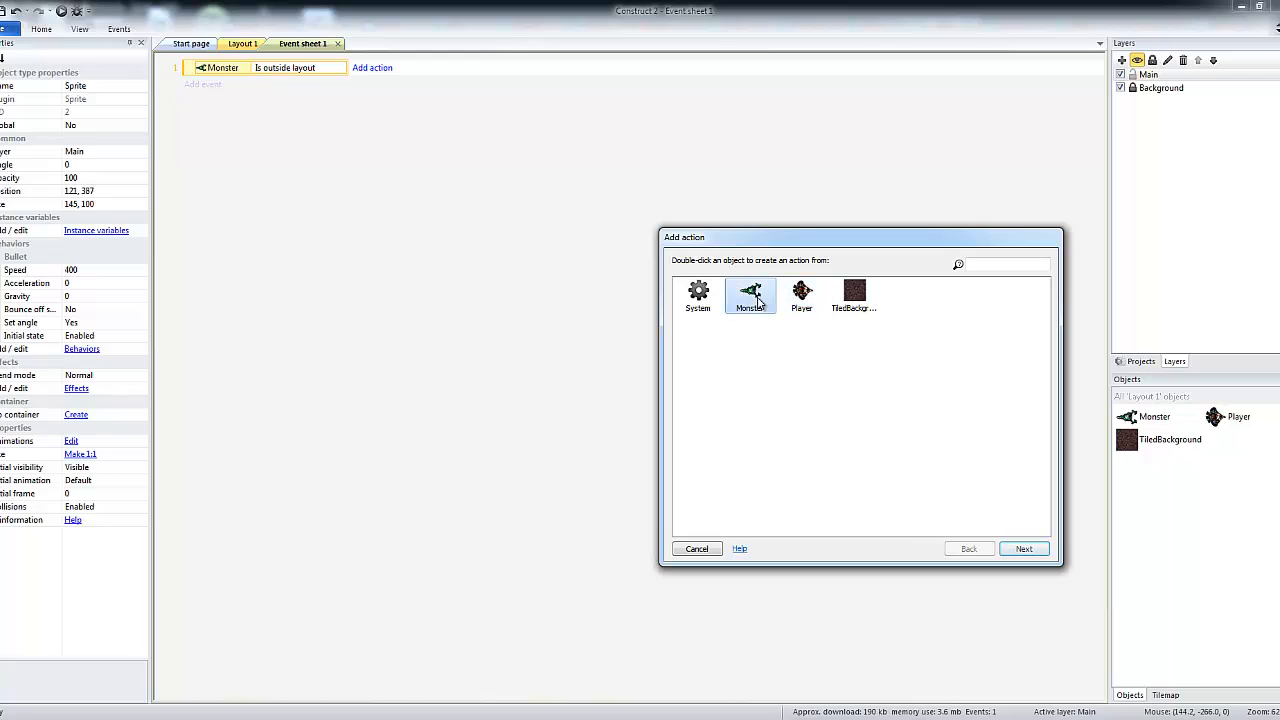
left_click(1022, 549)
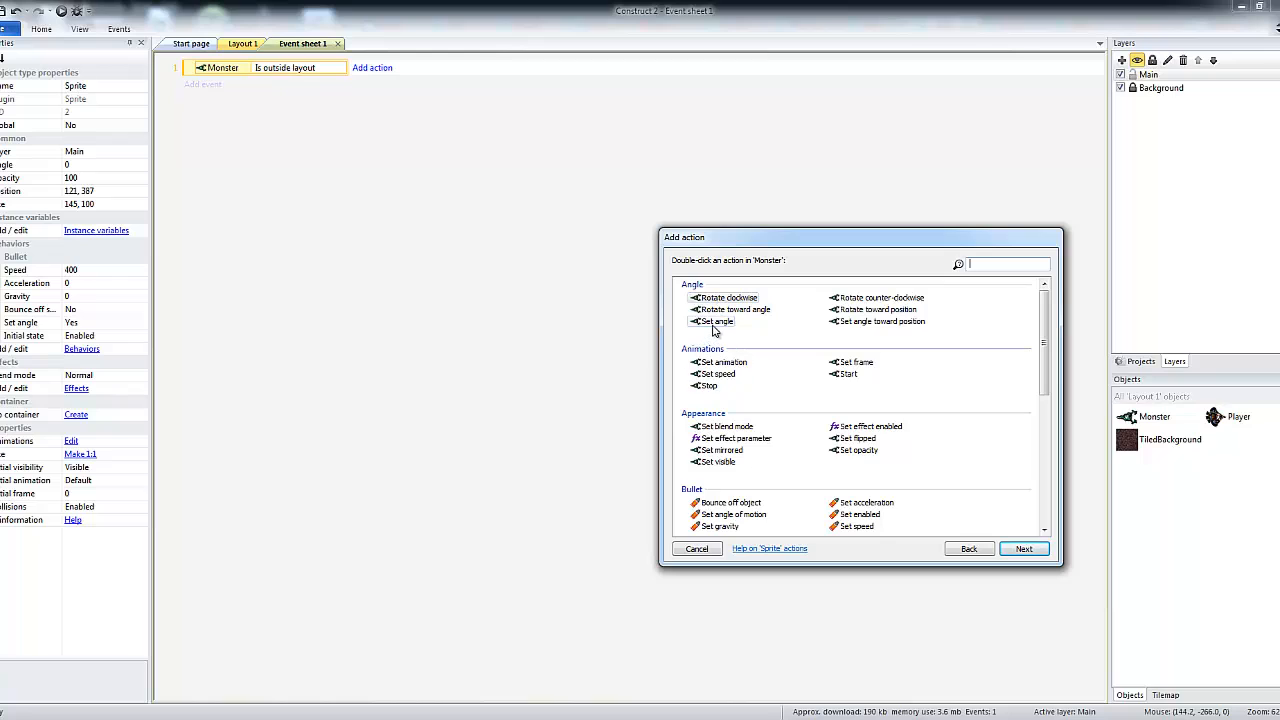
left_click(714, 322)
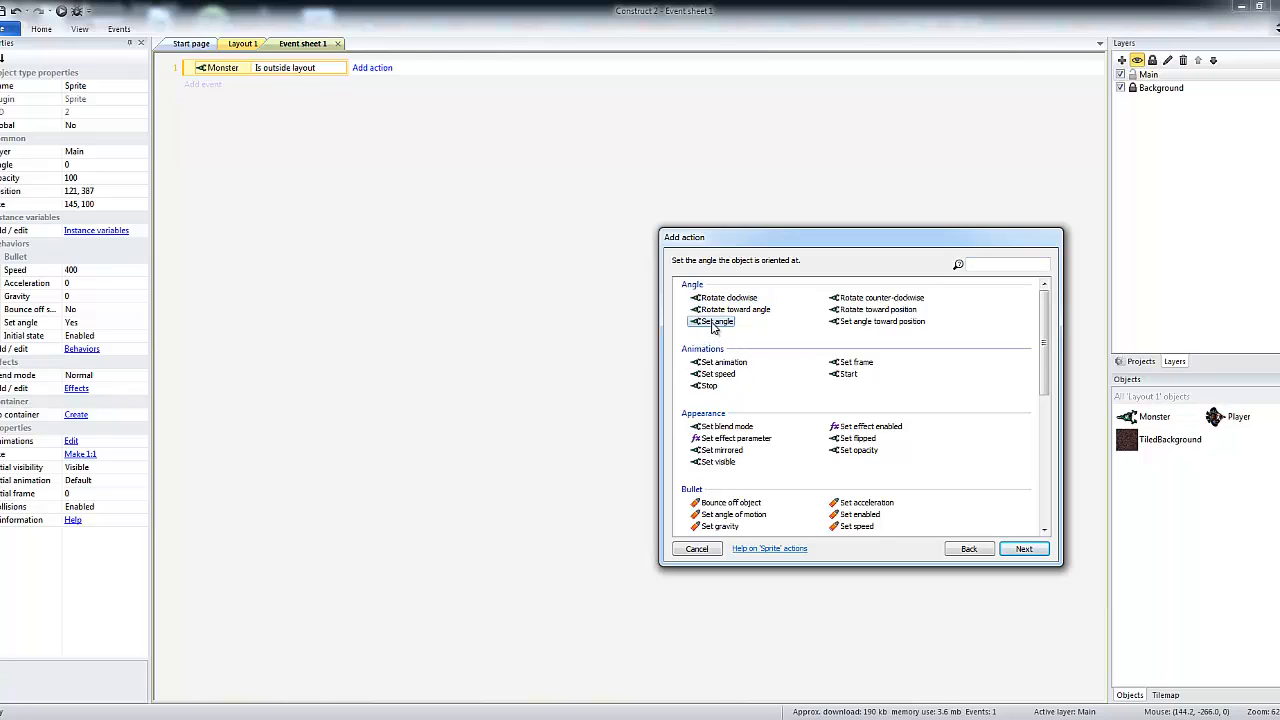
left_click(1024, 550)
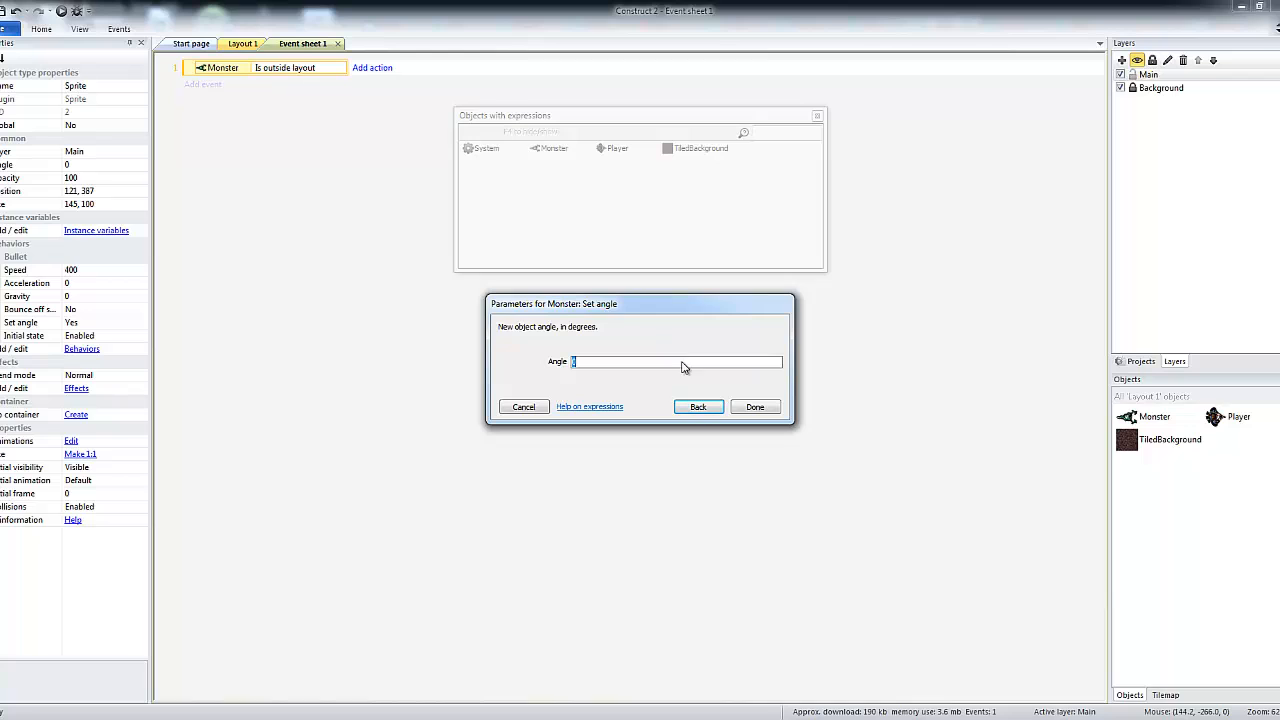
left_click(696, 409)
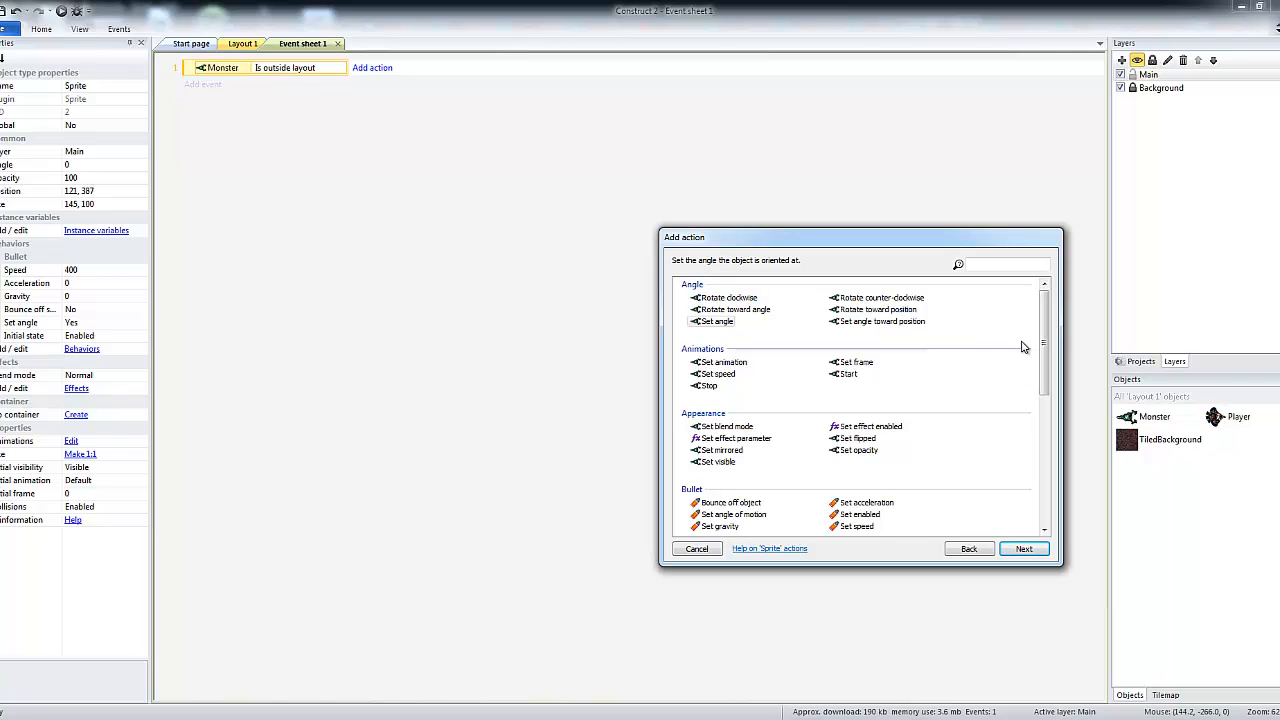
Step: Choose the Set angle toward position action for Monster and set its X target to Player.X
left_click(877, 322)
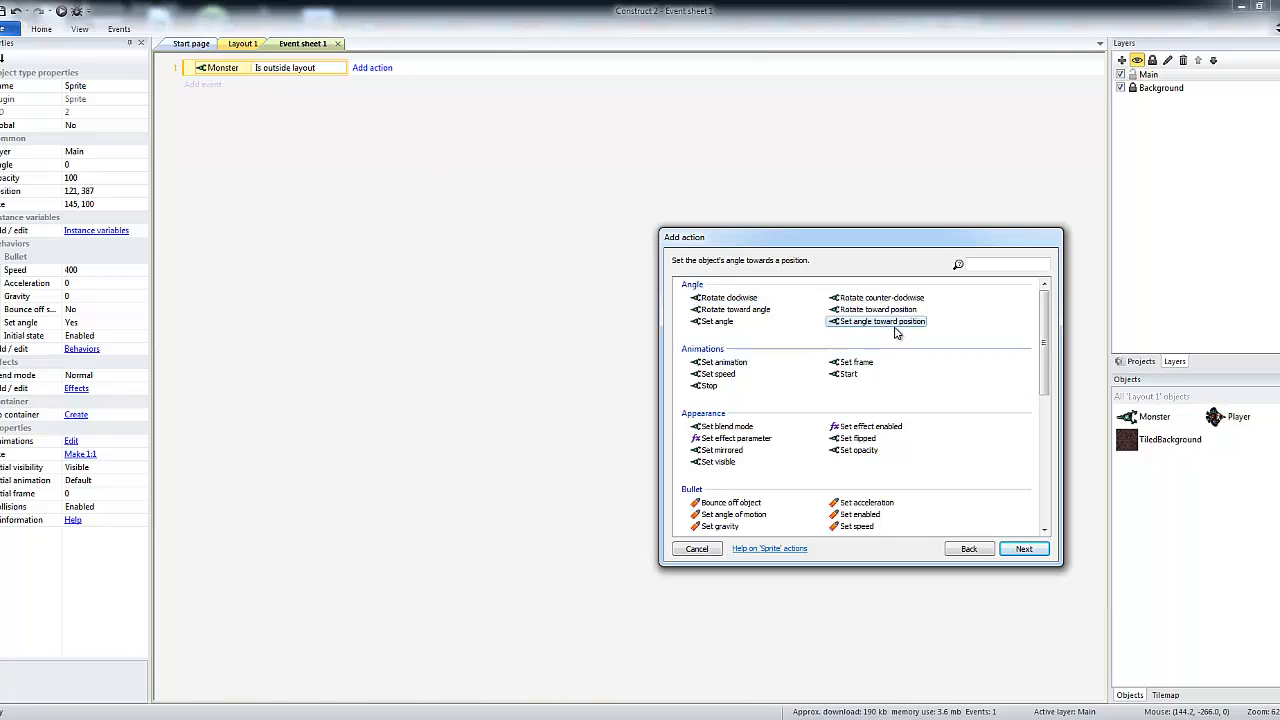
left_click(1022, 549)
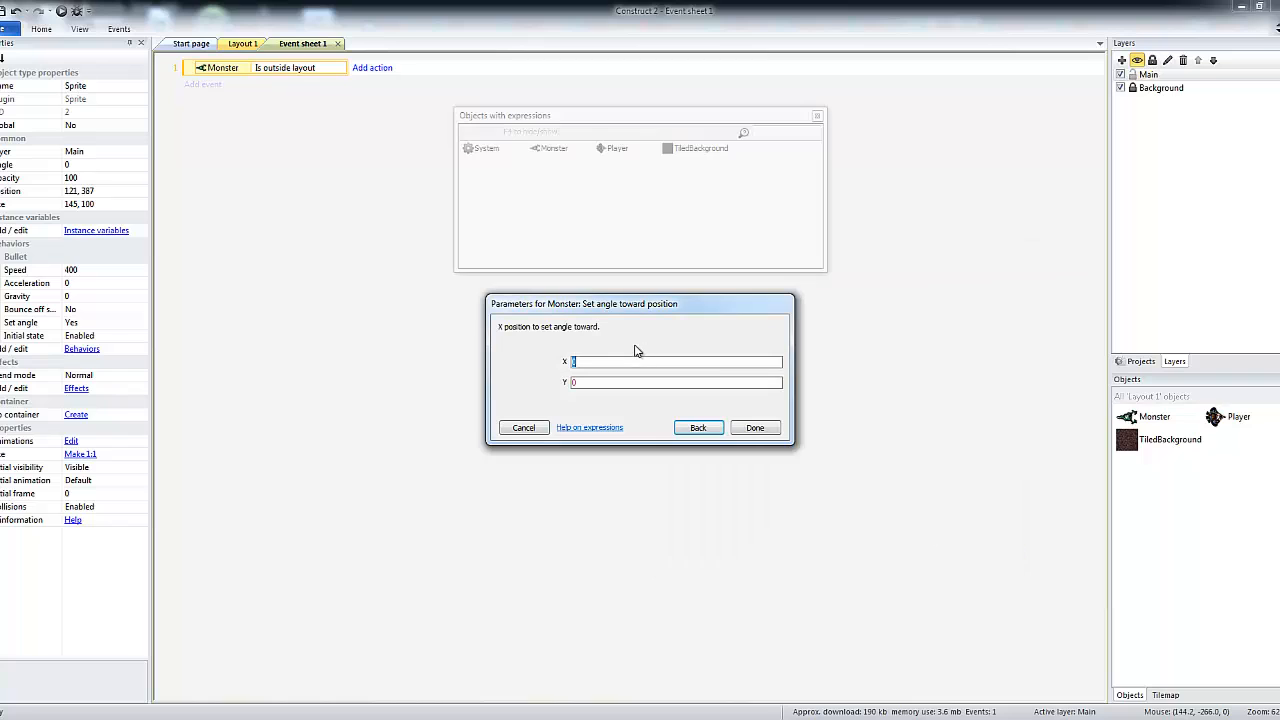
left_click(613, 152)
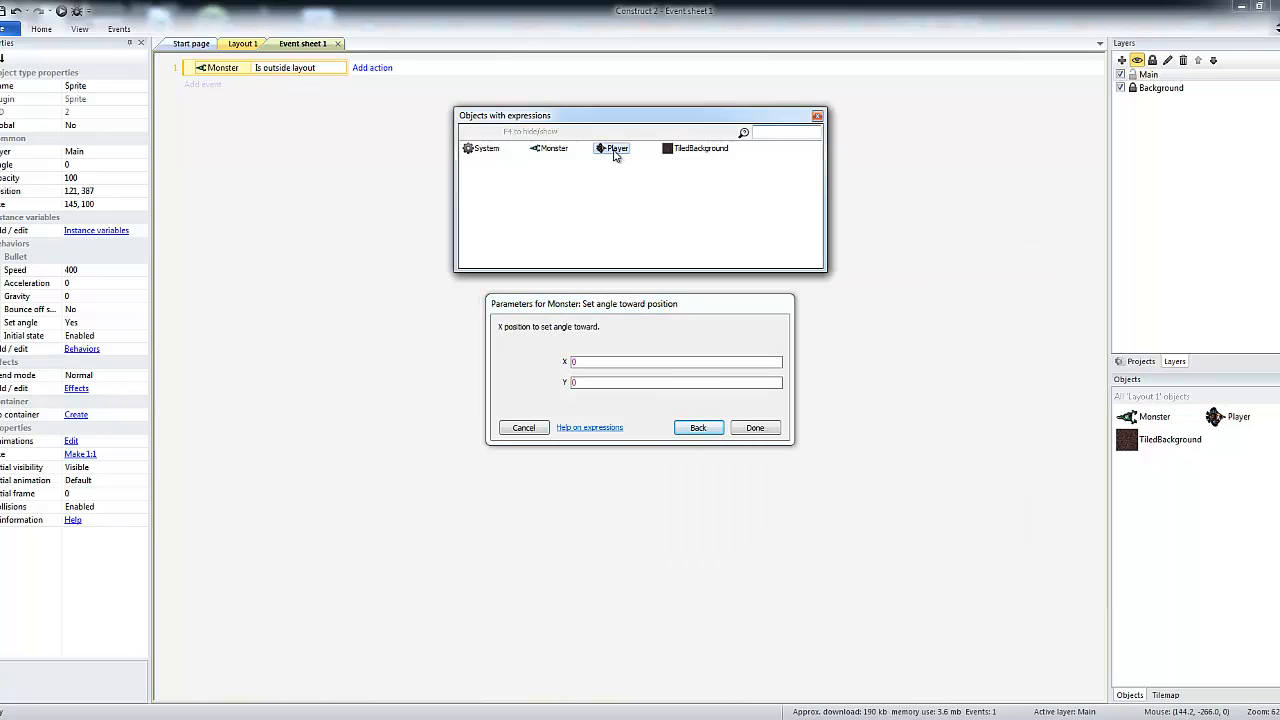
double_click(613, 150)
left_click_drag(815, 166, 815, 230)
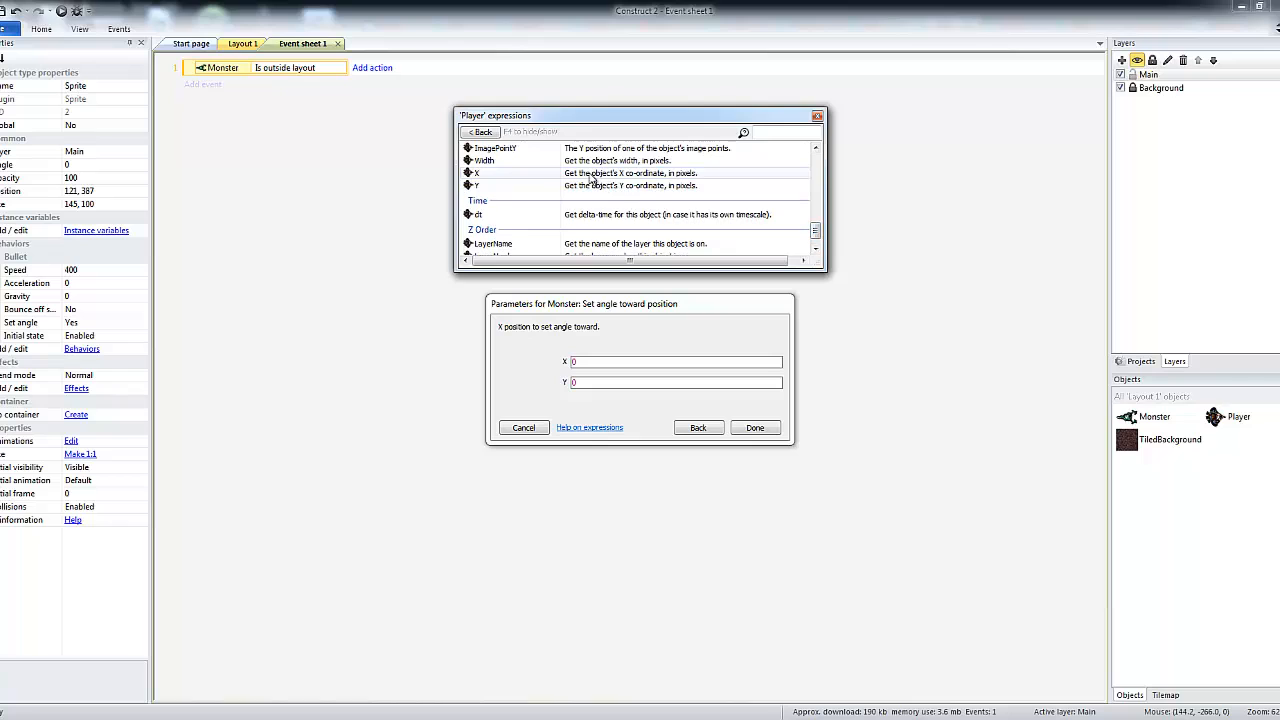
left_click(592, 177)
double_click(592, 177)
Step: Set the action's Y target to player.Y, complete it, and preview the layout in the browser before closing the preview
left_click(607, 384)
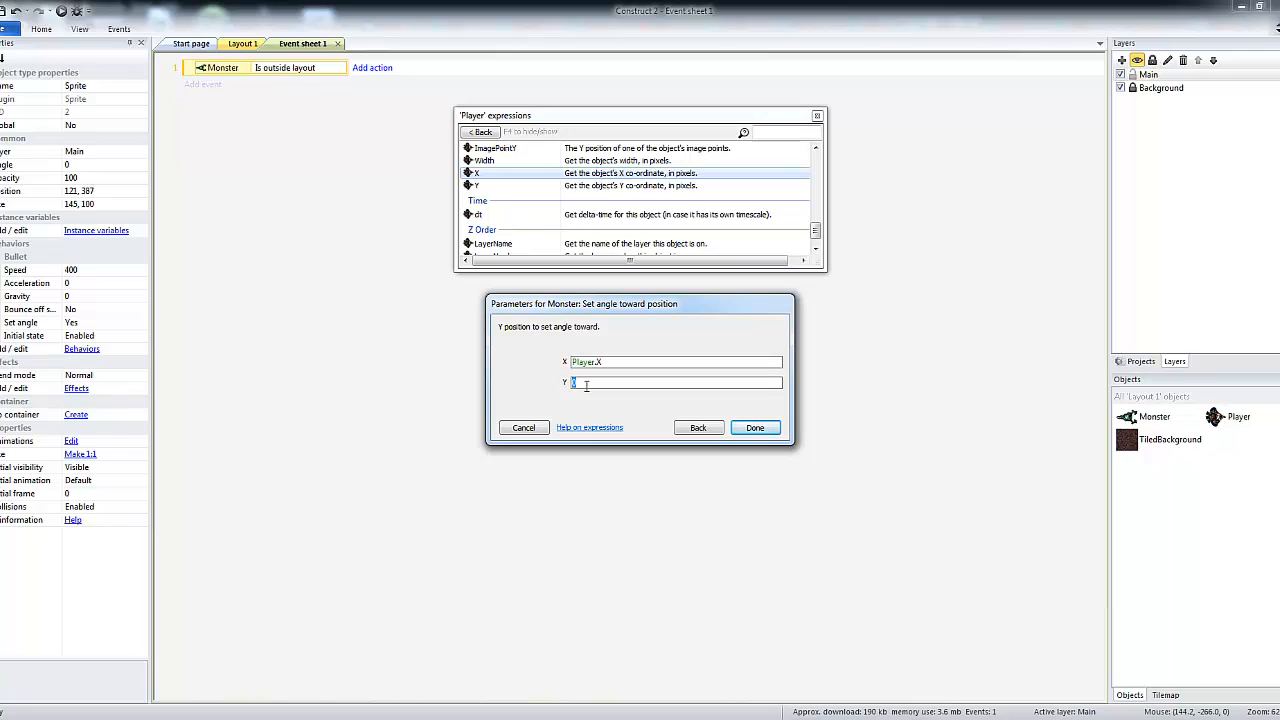
type("pla")
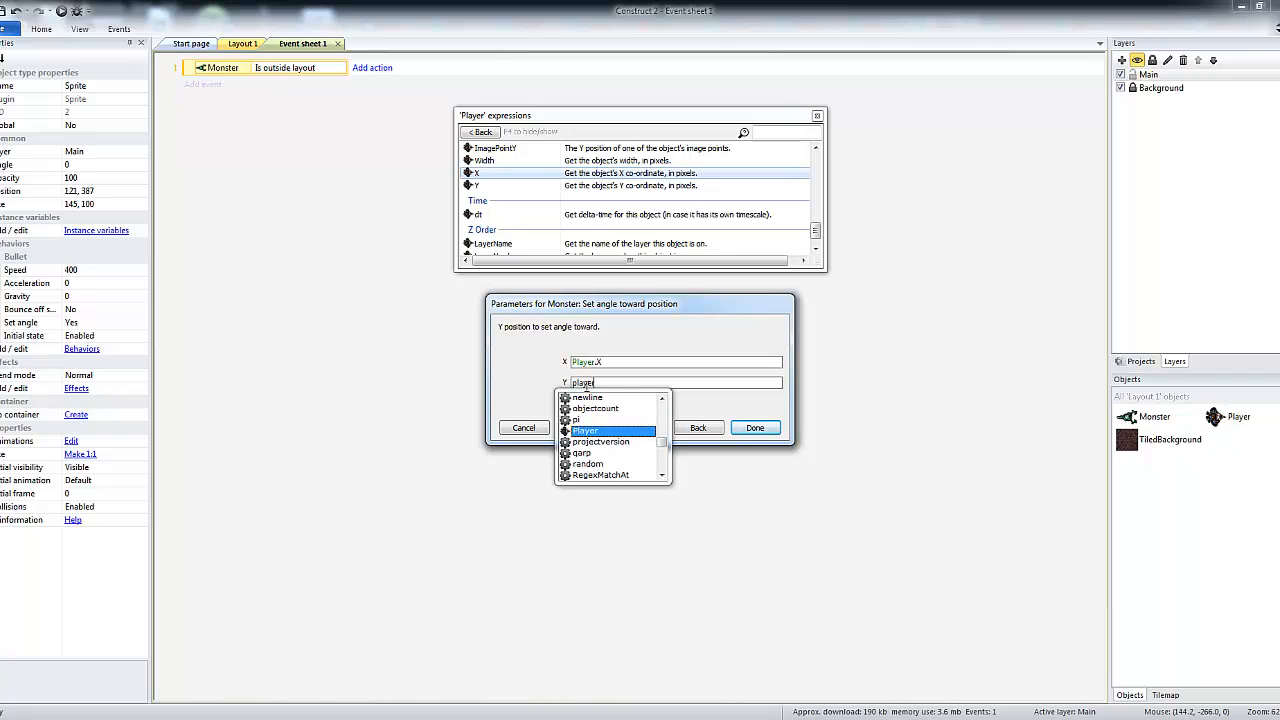
type("yer.Y")
key("Return")
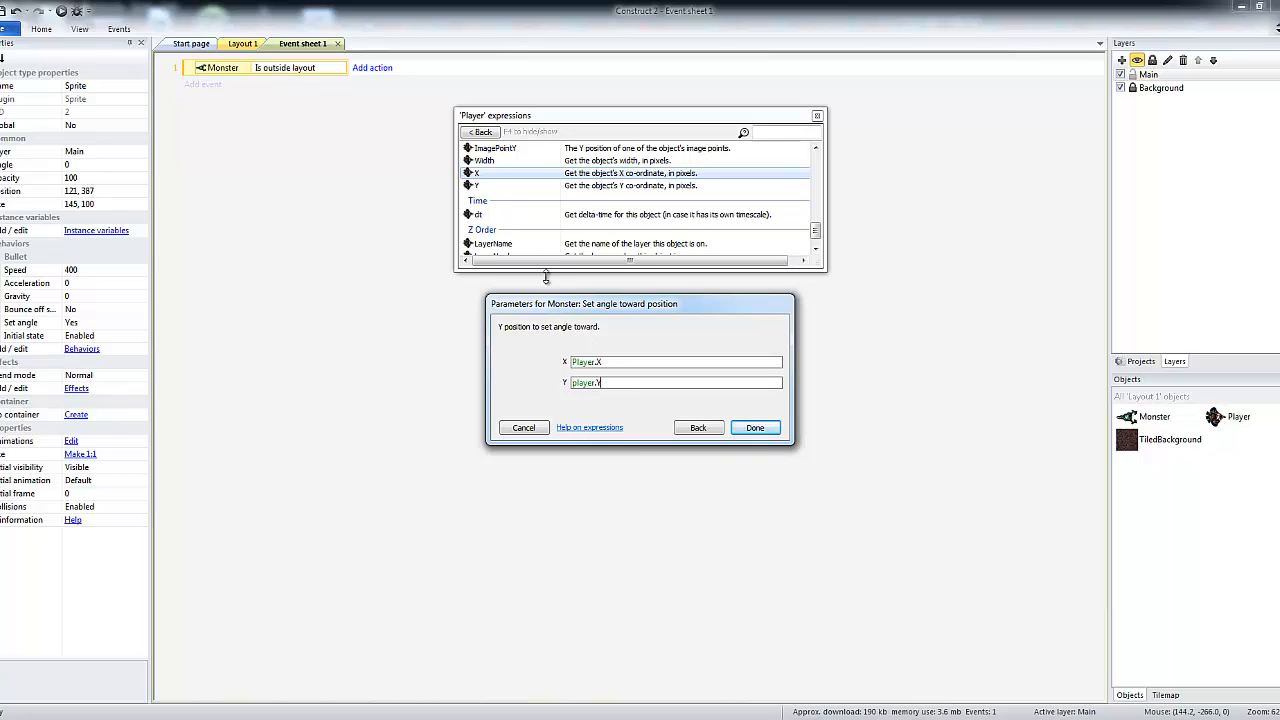
left_click(755, 428)
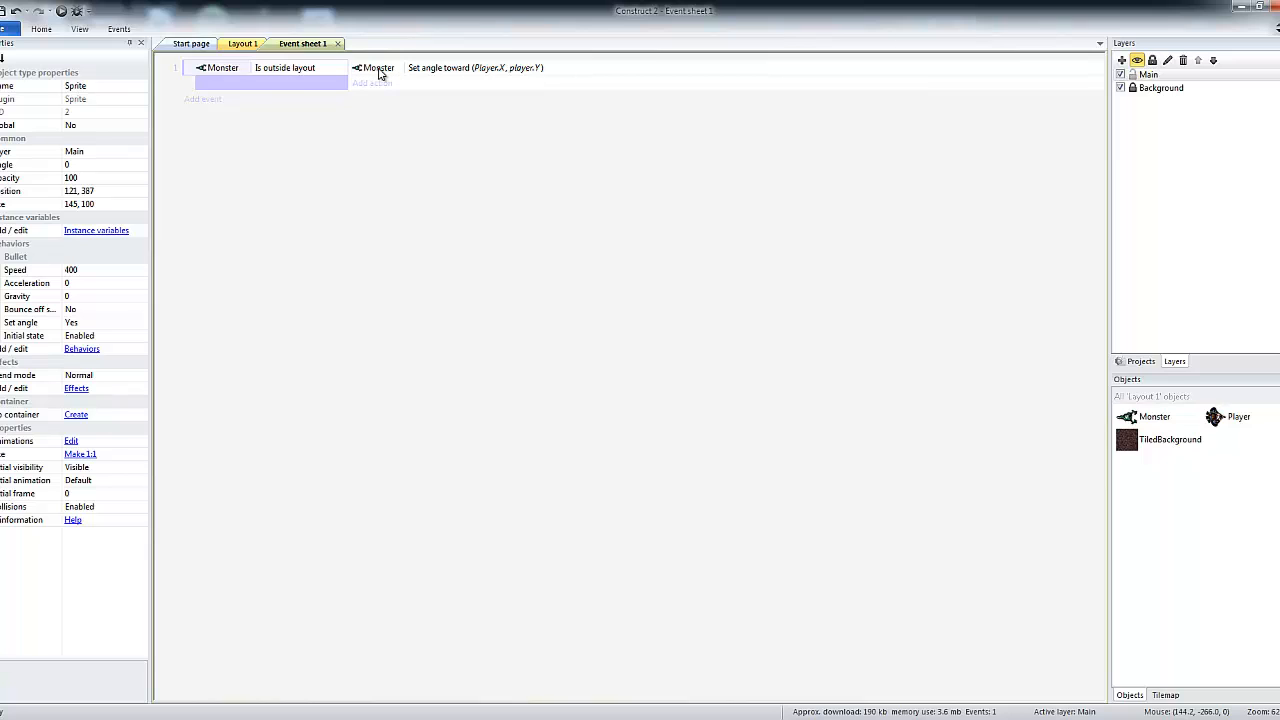
left_click(62, 11)
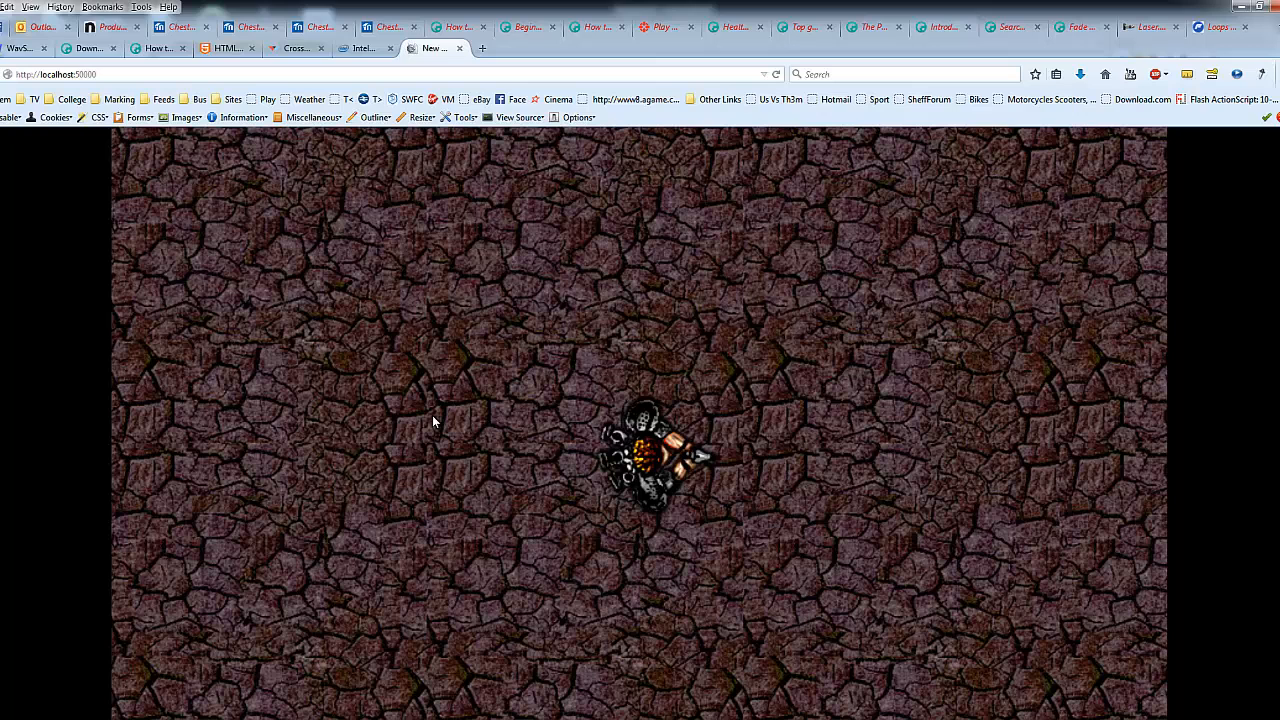
left_click(460, 48)
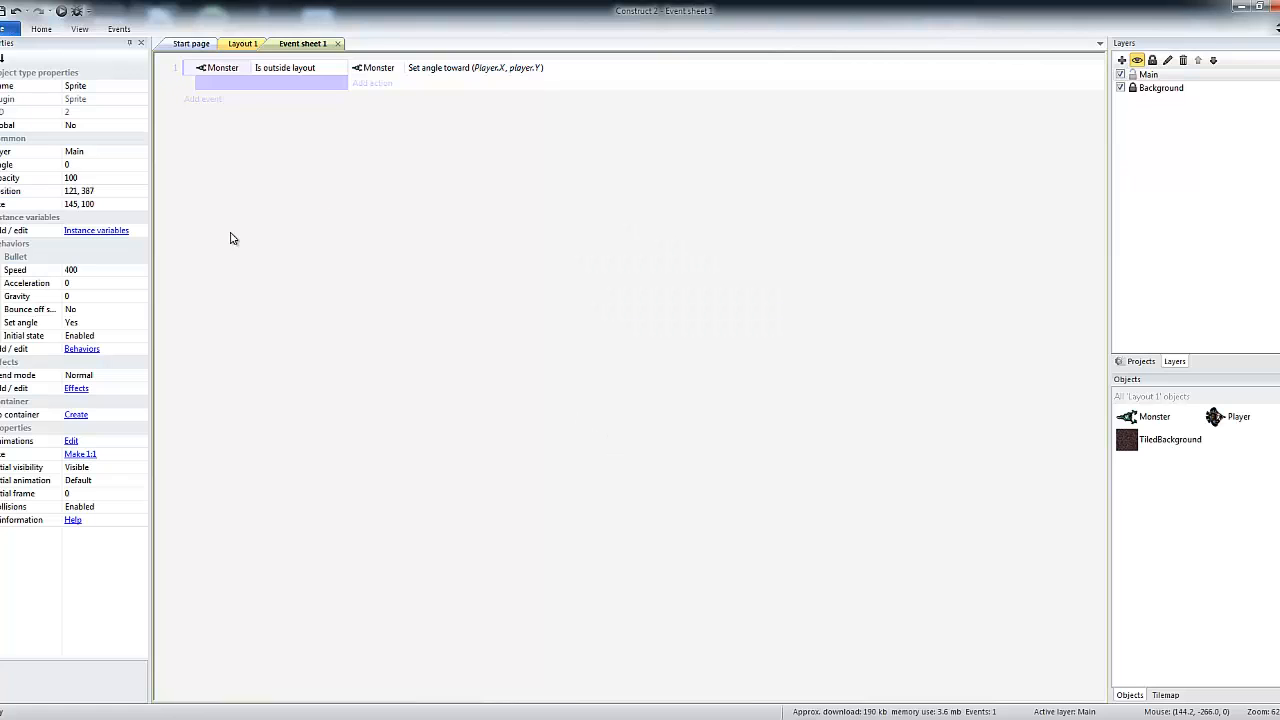
Step: In Layout 1, set the monster's Bullet speed to 80, preview the layout in the browser, and return to Construct 2
left_click(241, 43)
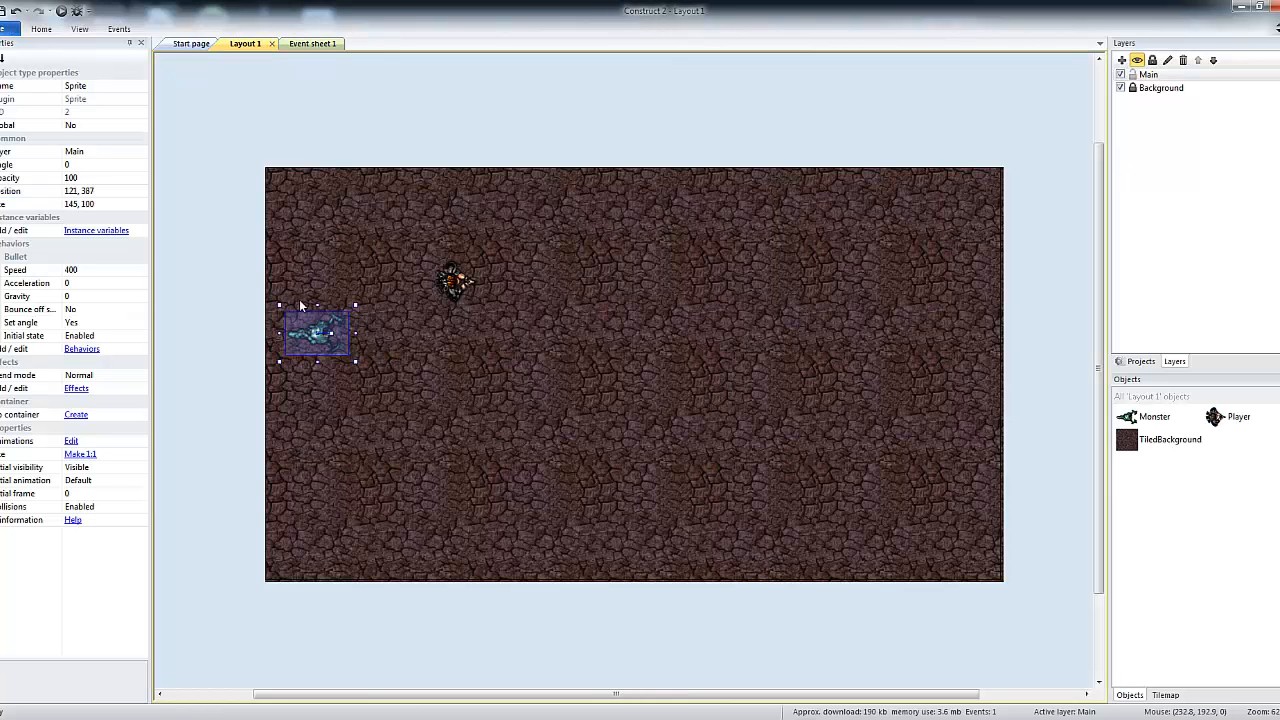
left_click(73, 271)
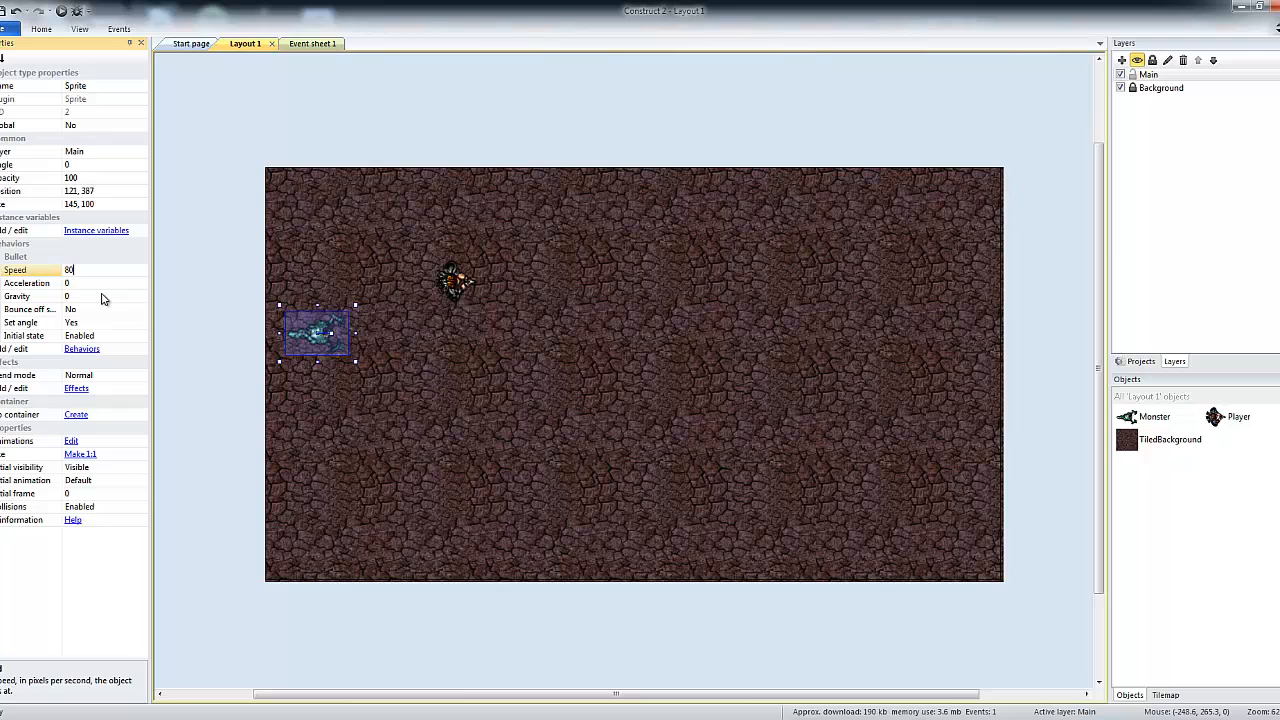
left_click(60, 10)
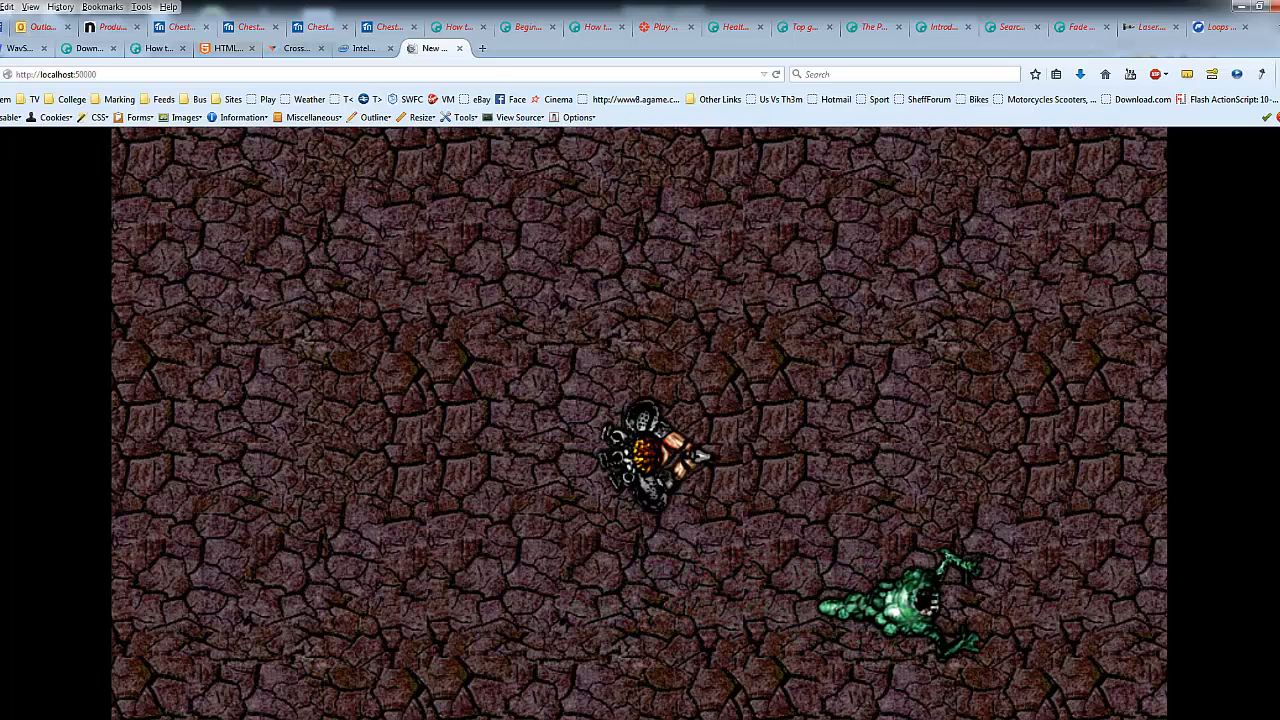
left_click(696, 719)
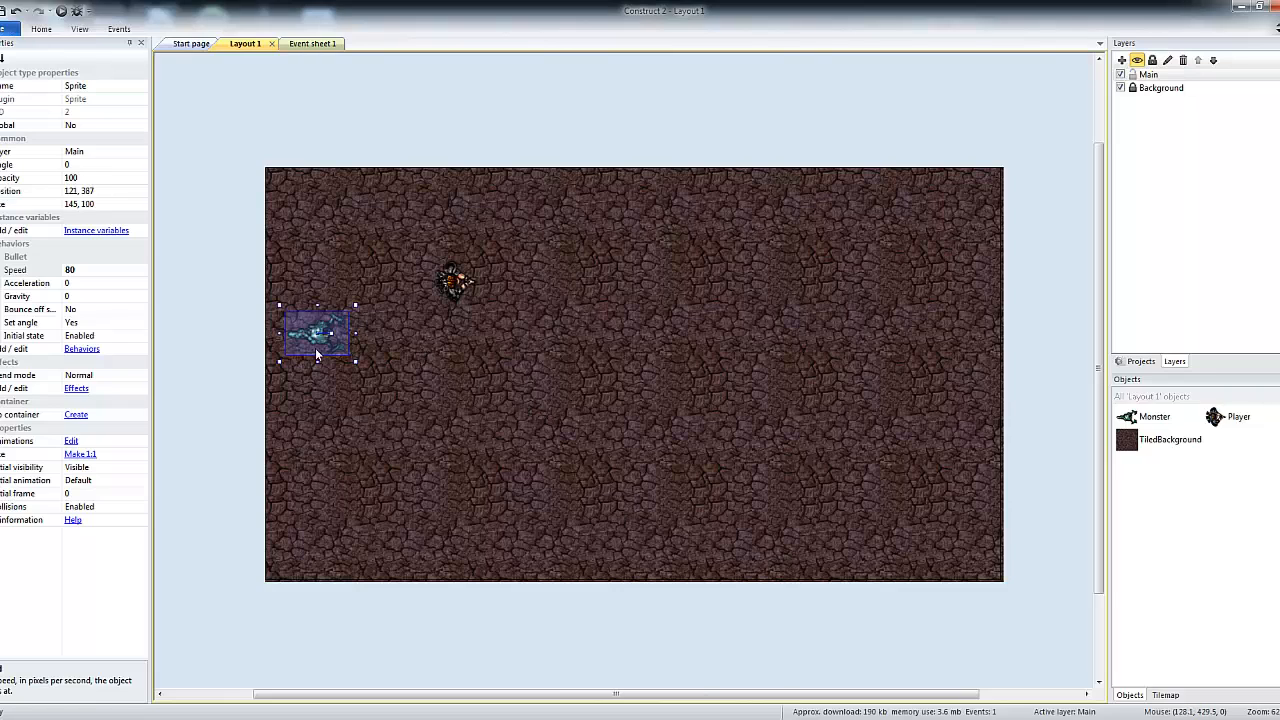
Step: Move the monster to 176, 418 and place a copy of it above the player at 314, 157
left_click_drag(314, 340, 339, 354)
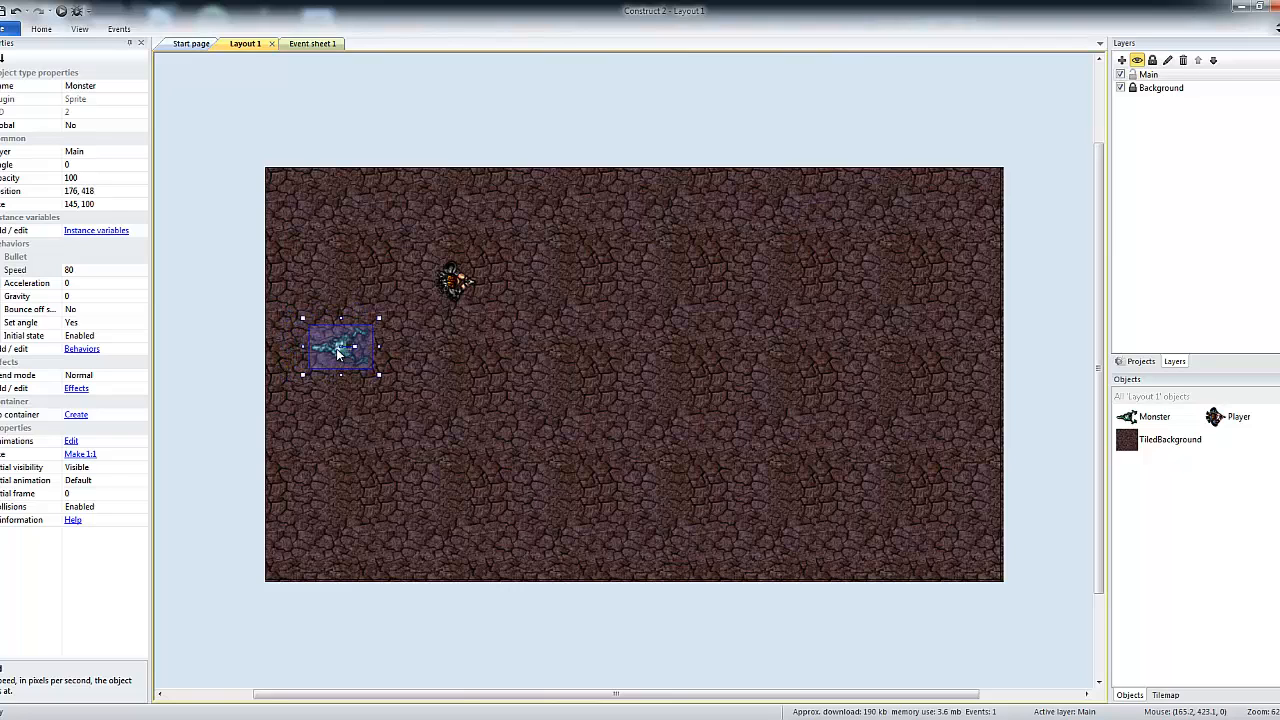
left_click_drag(340, 357, 400, 240, "ctrl")
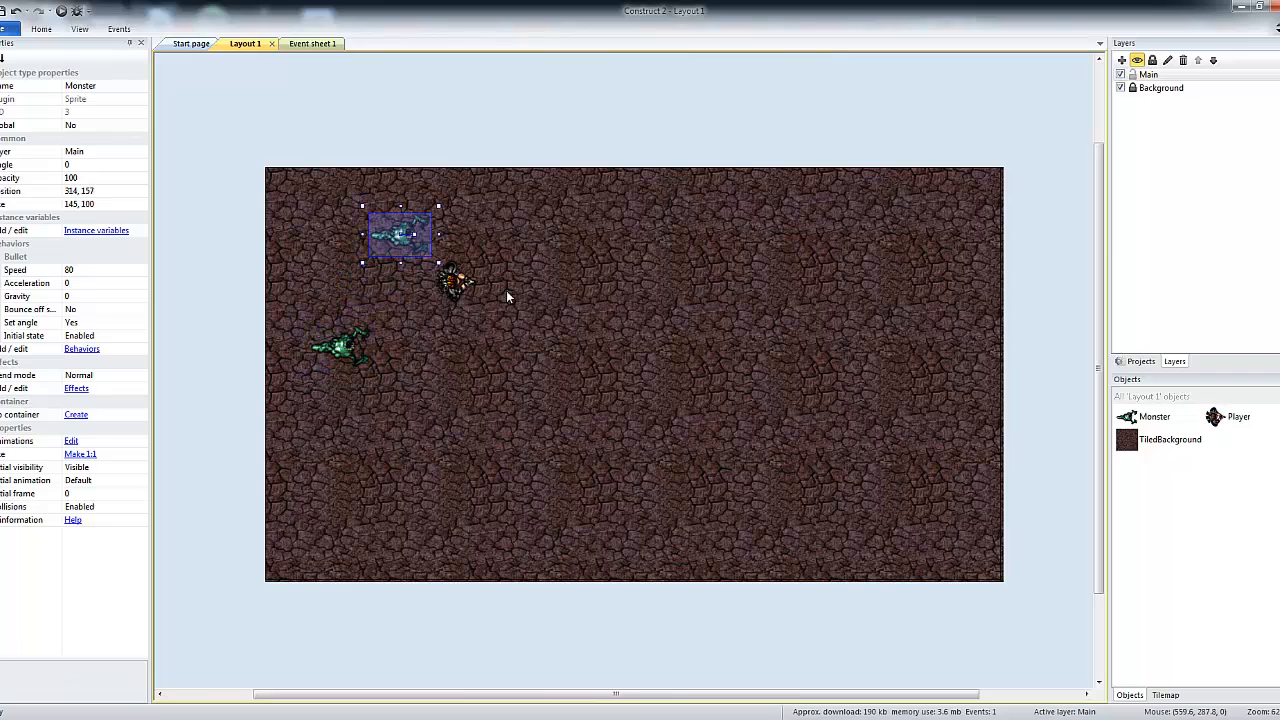
mouse_move(122, 715)
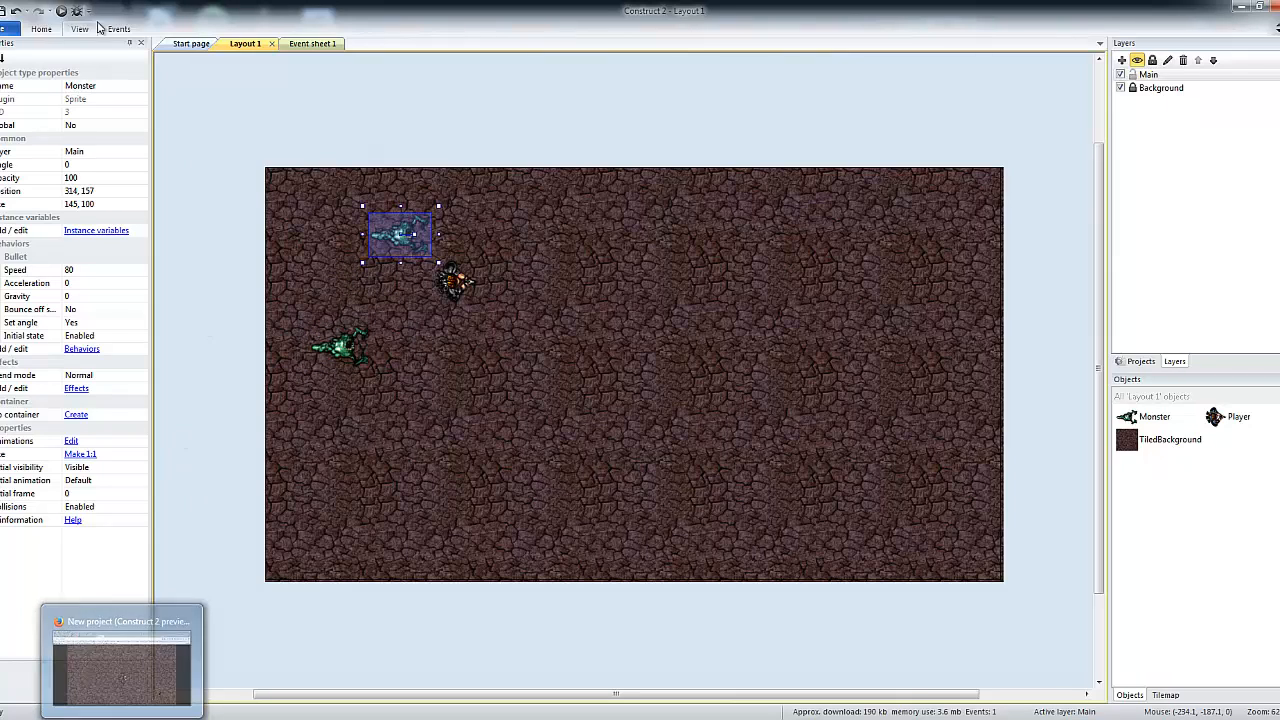
Step: Switch to the browser preview, steer the player in all directions to test movement and the monsters' behaviour, and return to Construct 2
left_click(120, 658)
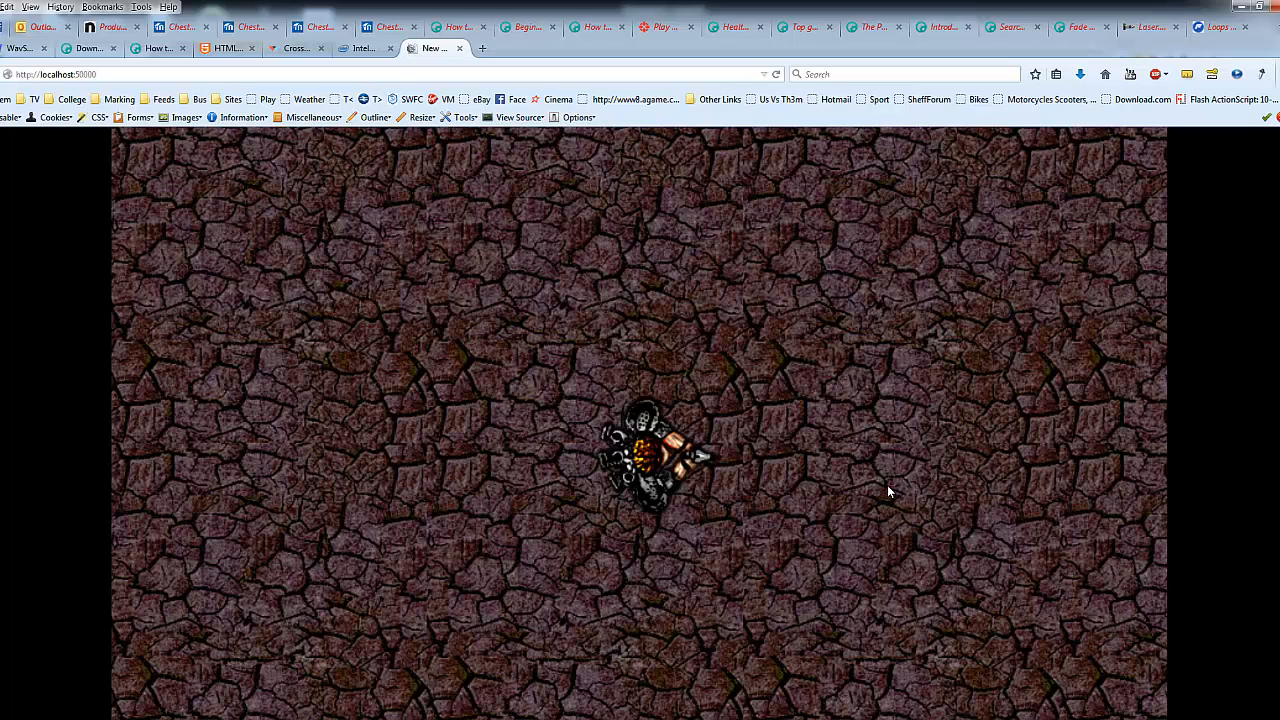
key("Right")
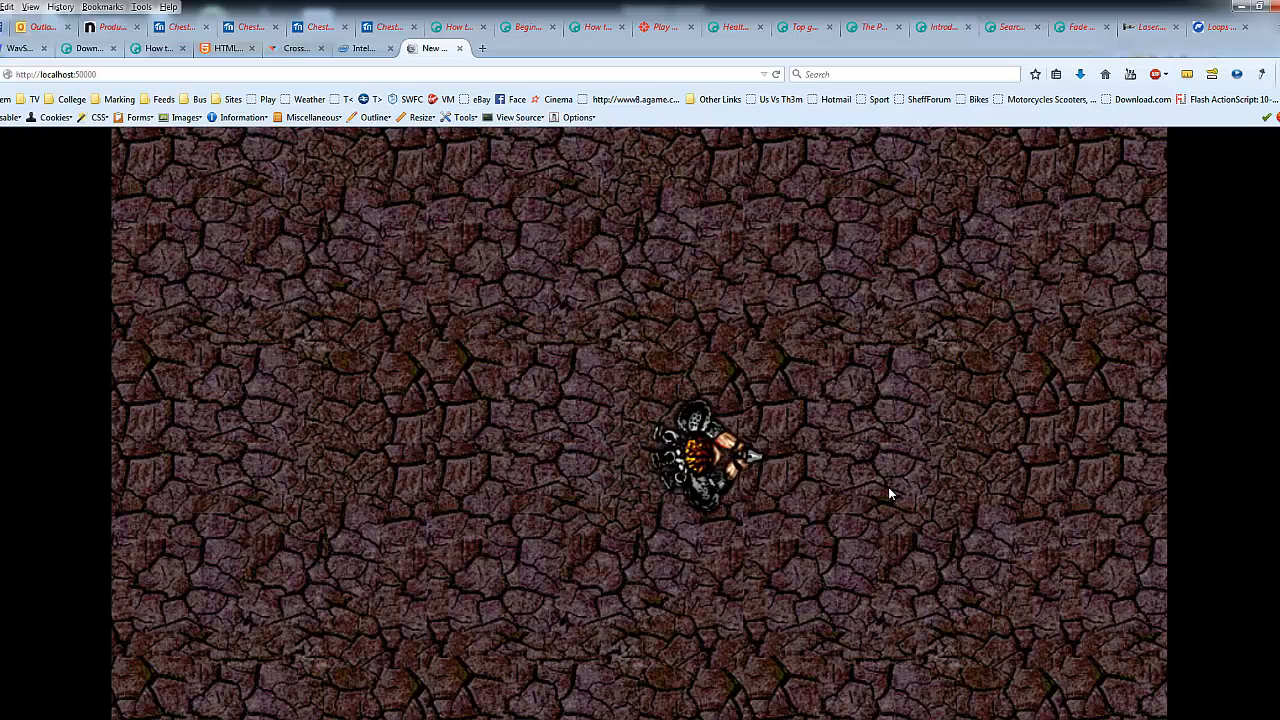
key("Left")
key("Left")
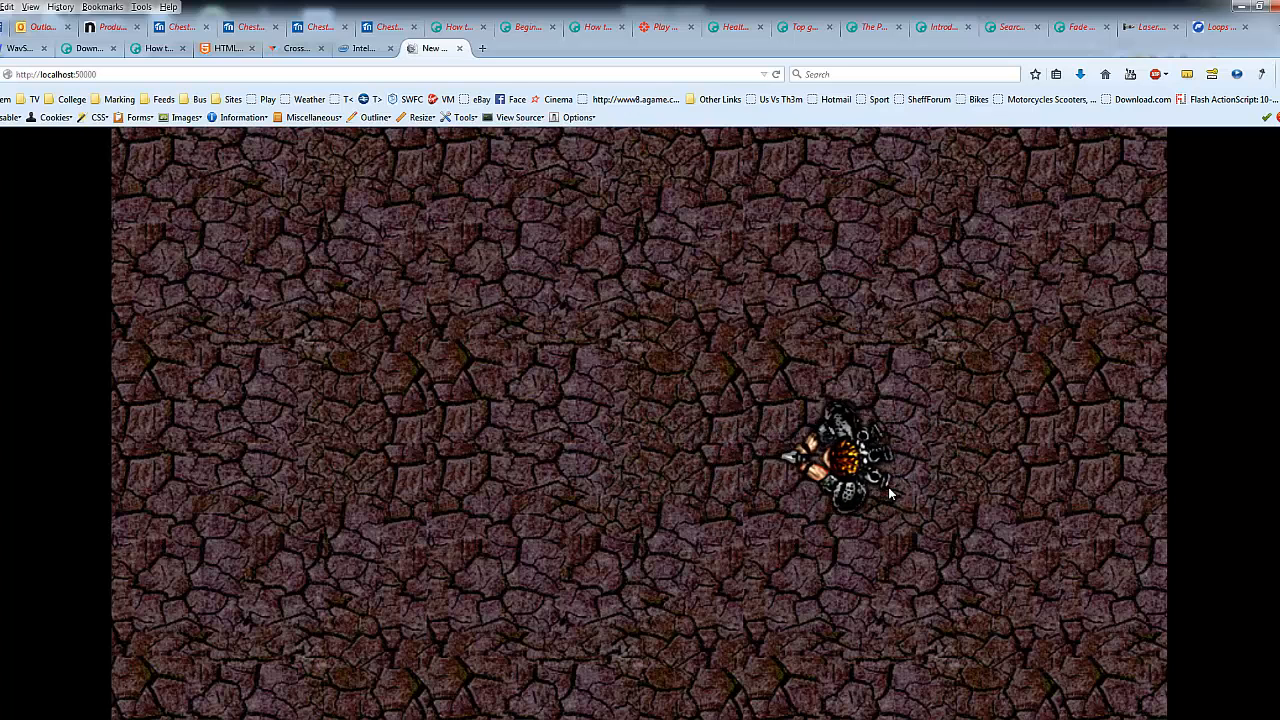
key("Right")
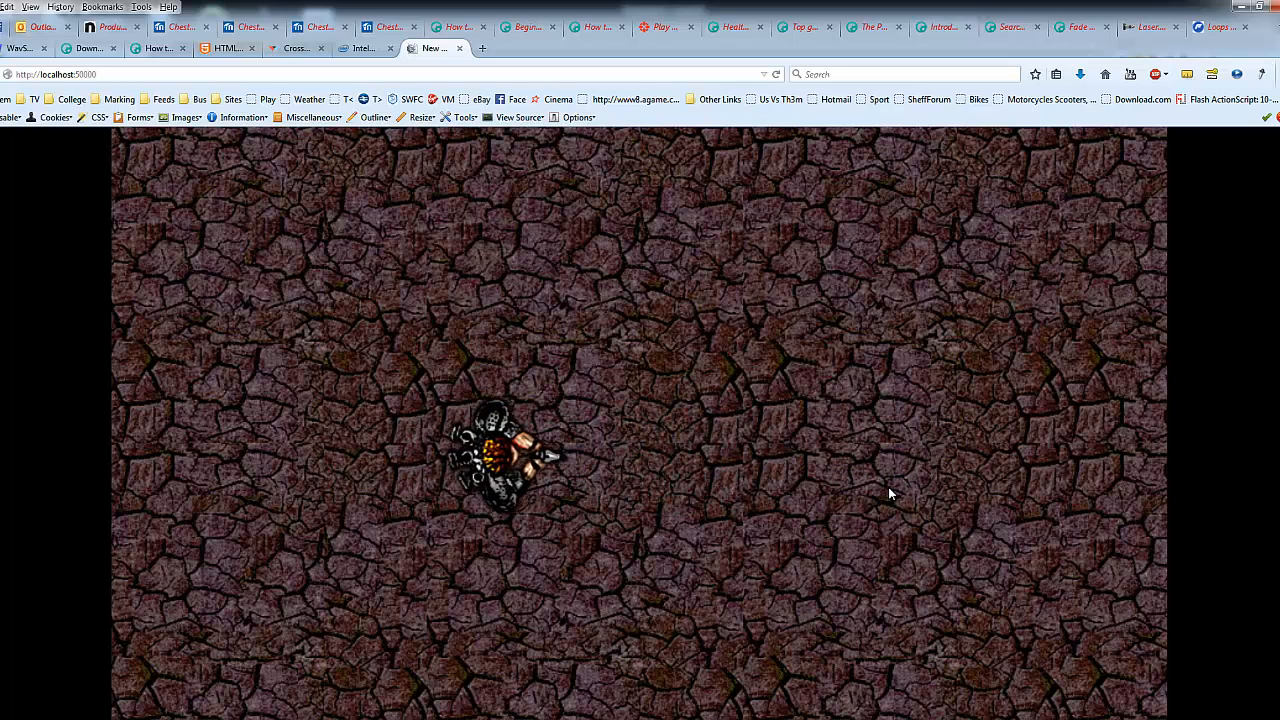
key("Left")
key("Left")
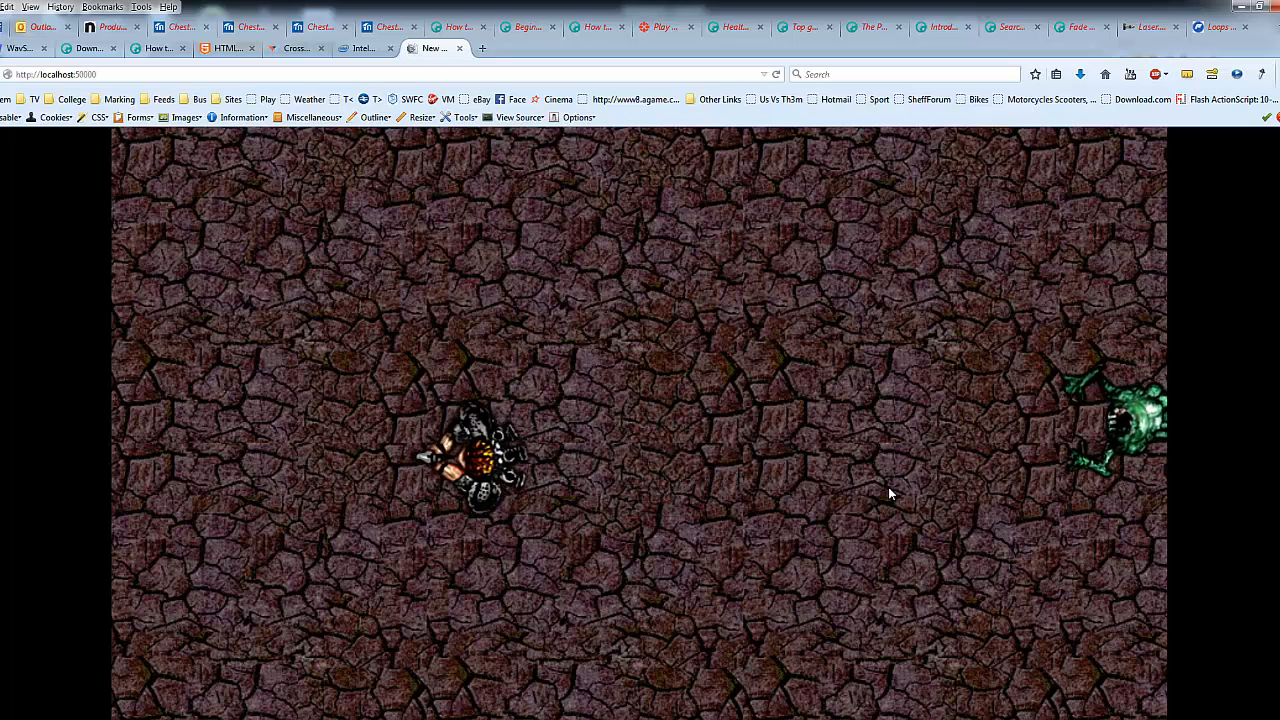
key("Up")
key("Right")
key("Right")
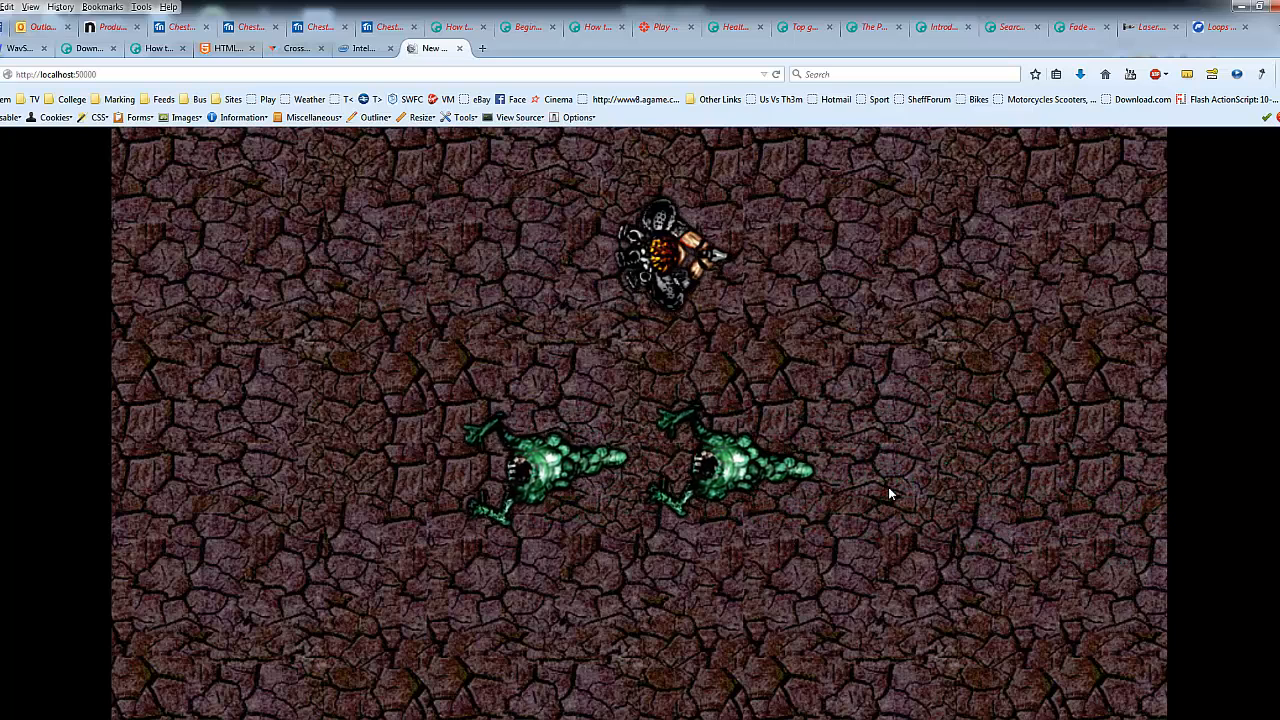
key("Down")
key("Left")
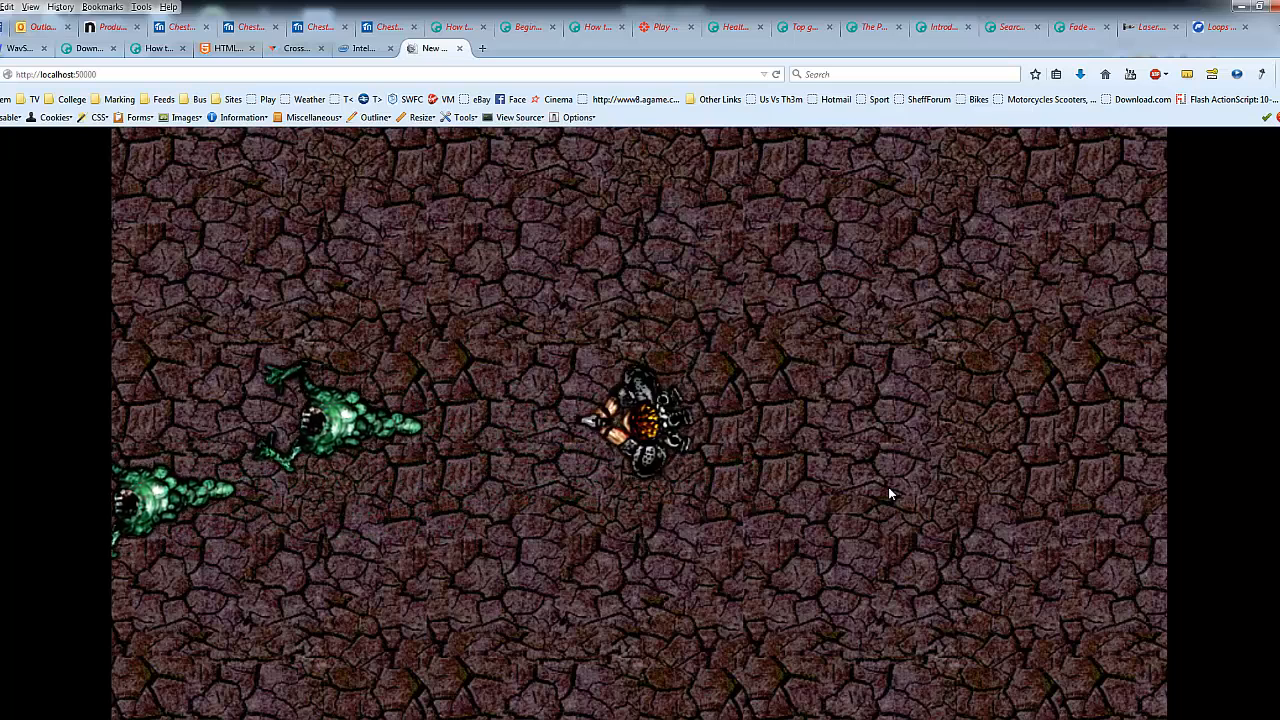
key("Right")
key("Right")
key("Right")
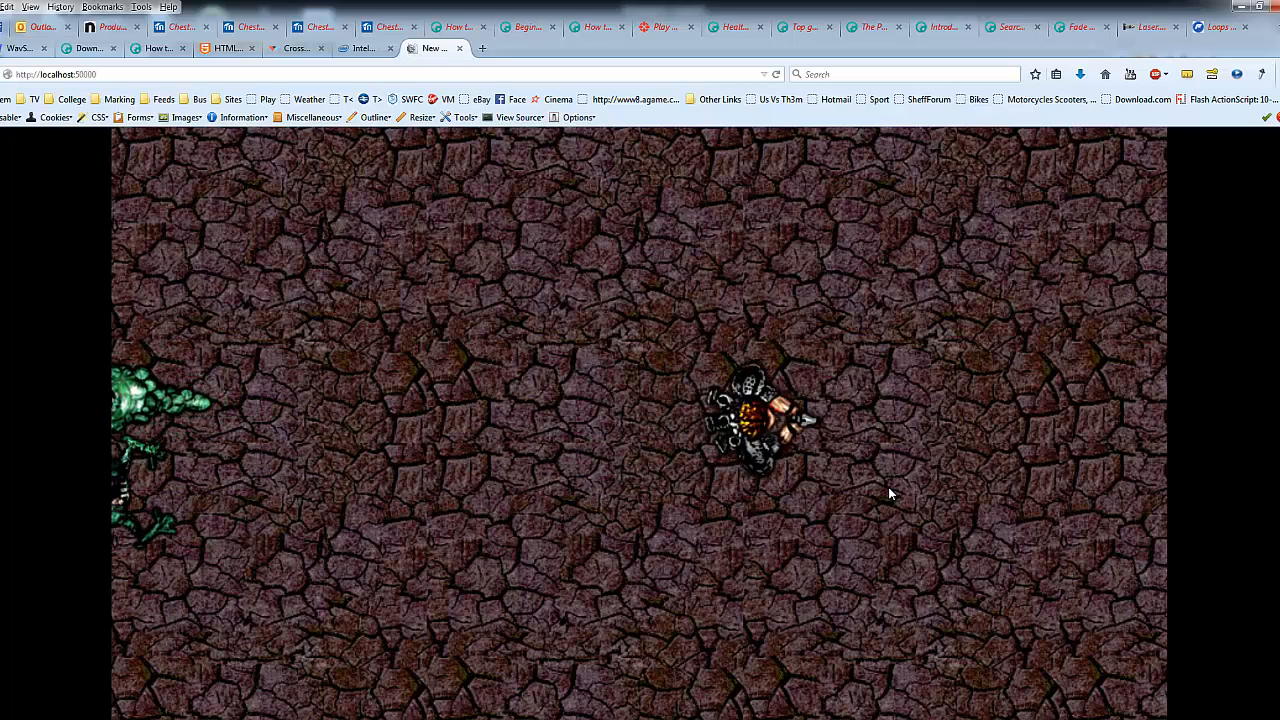
key("Left")
key("Down")
key("Left")
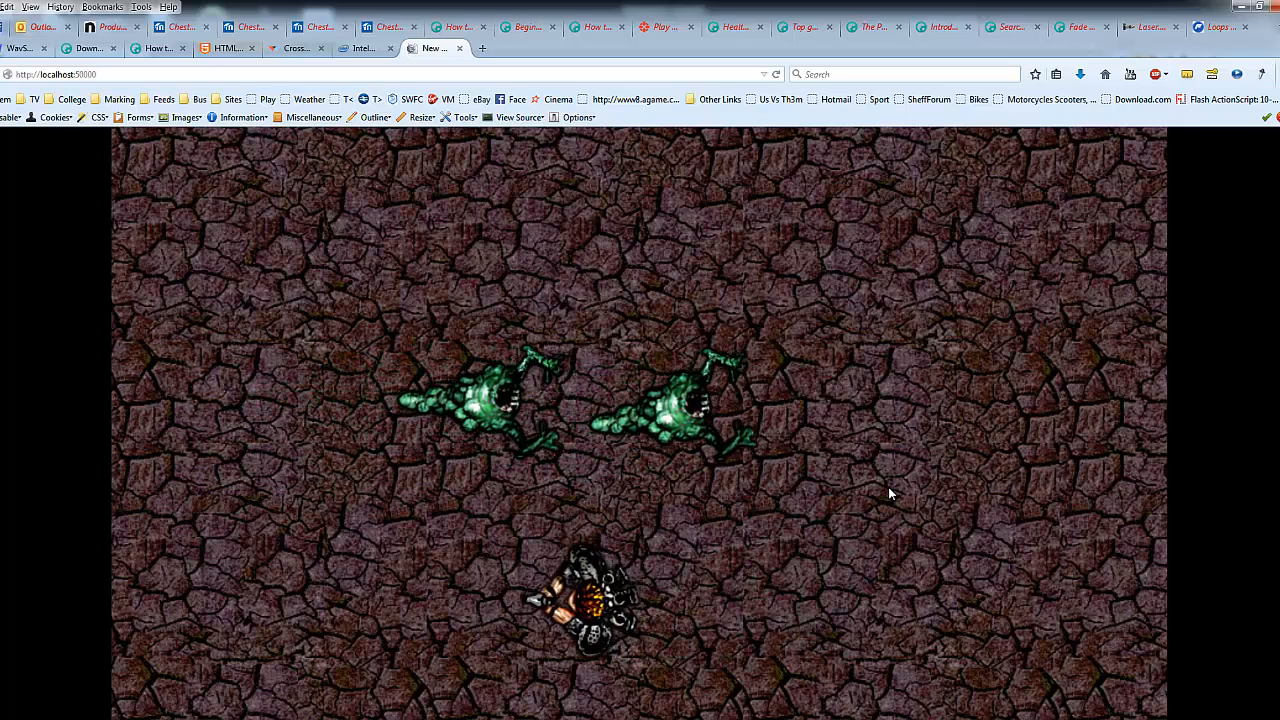
key("Right")
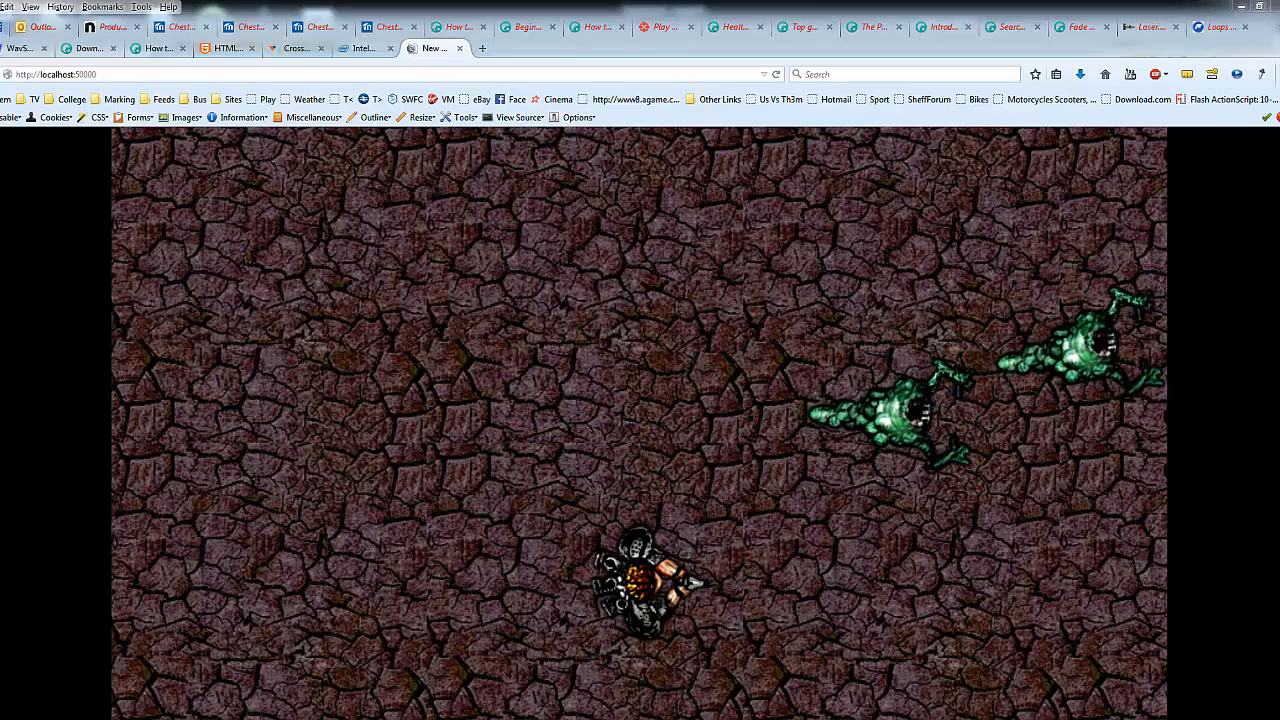
key("alt+Tab")
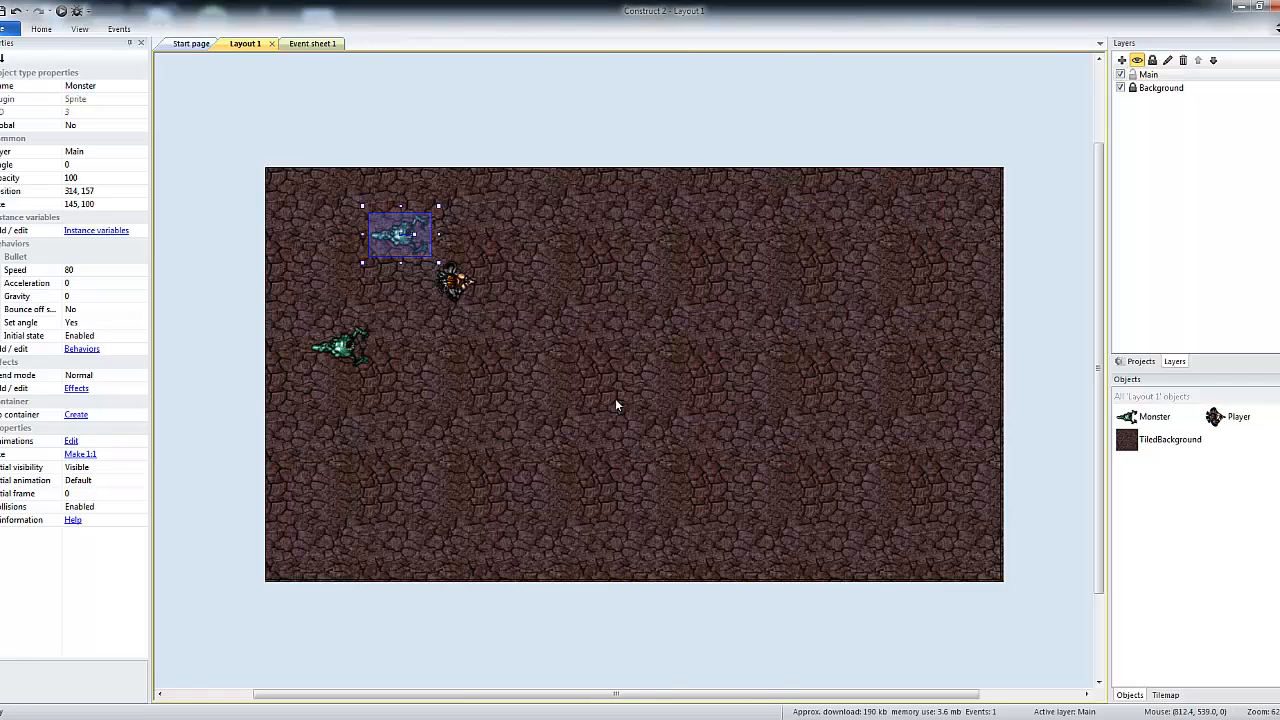
Step: Add the Scroll To behavior to the Player object and close its behaviors list
left_click(455, 285)
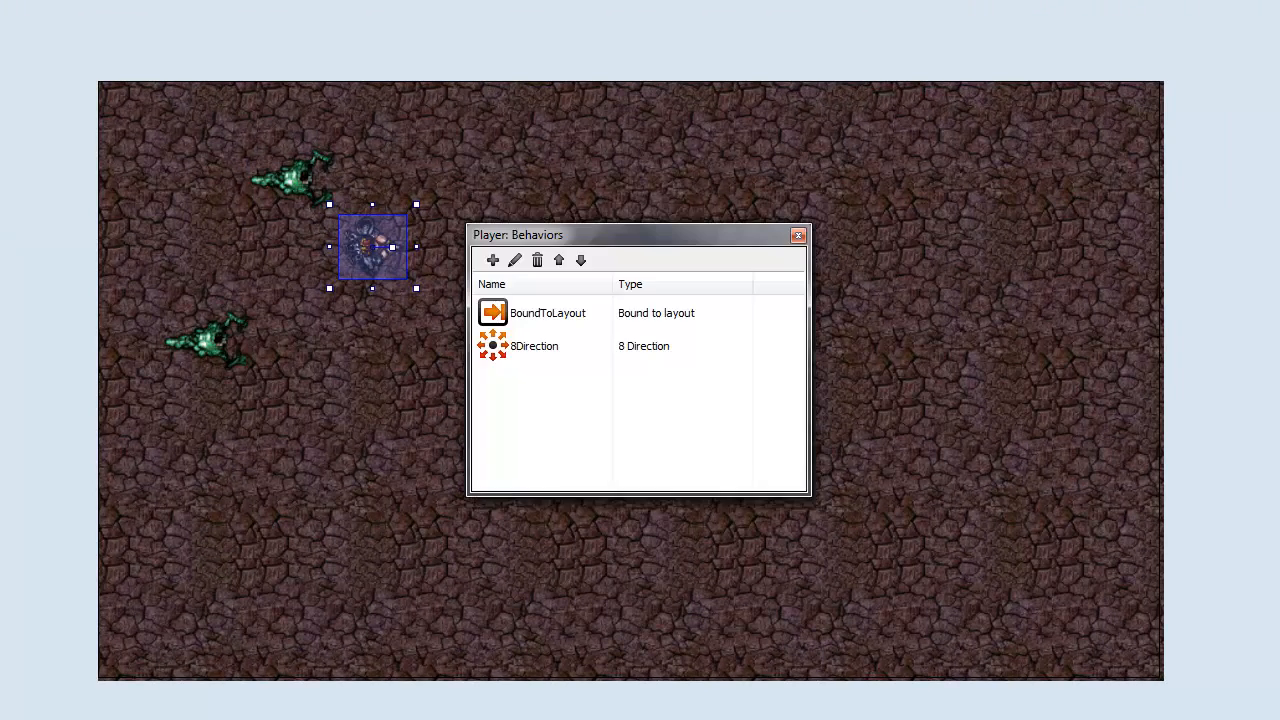
left_click(492, 260)
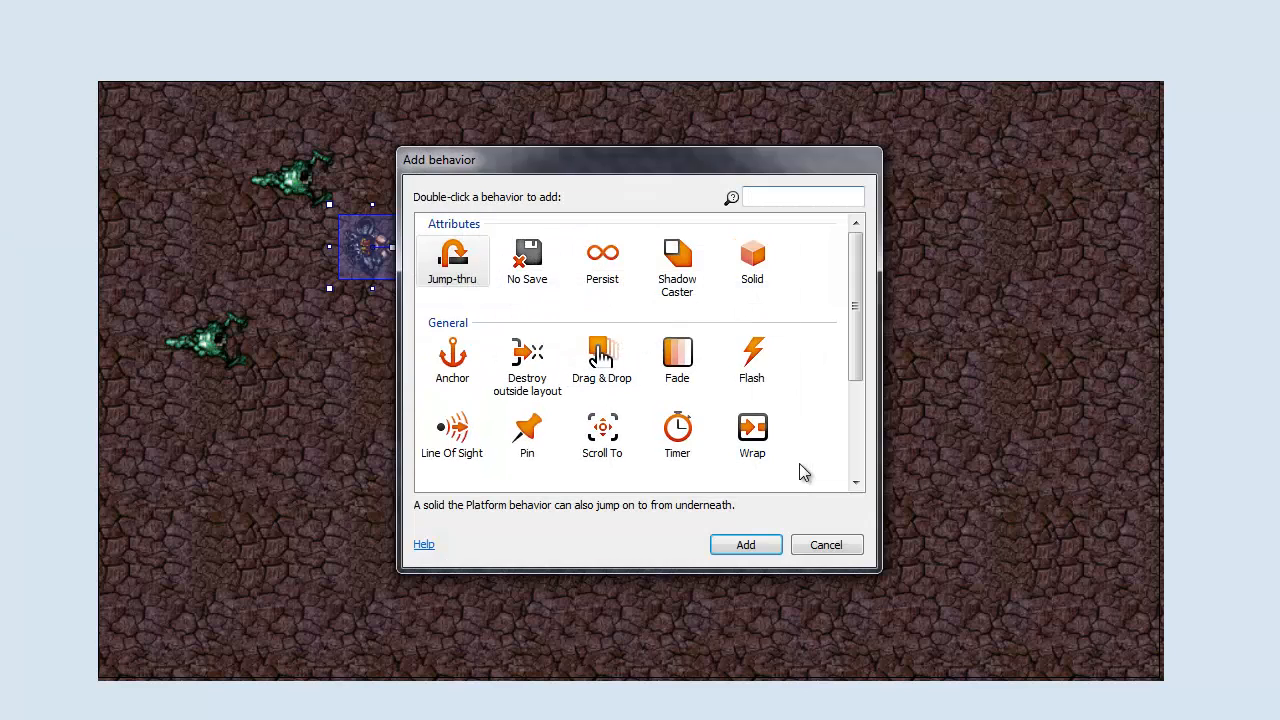
left_click(602, 432)
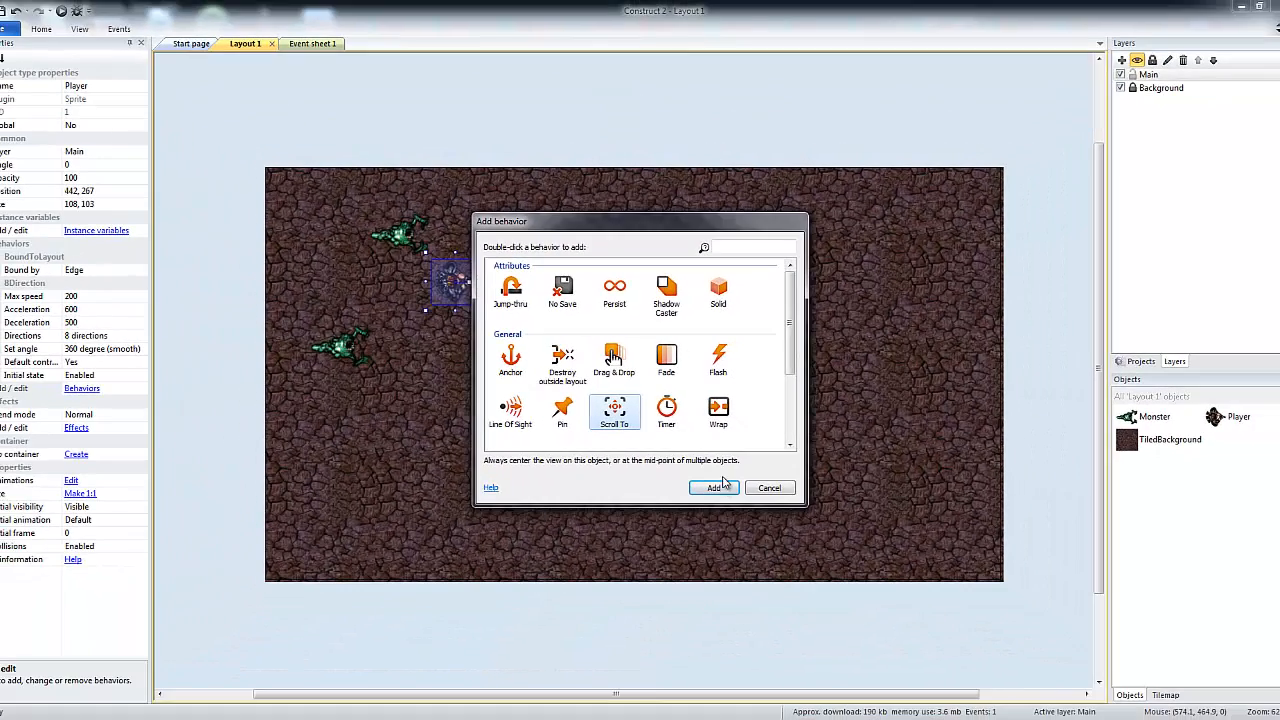
left_click(724, 506)
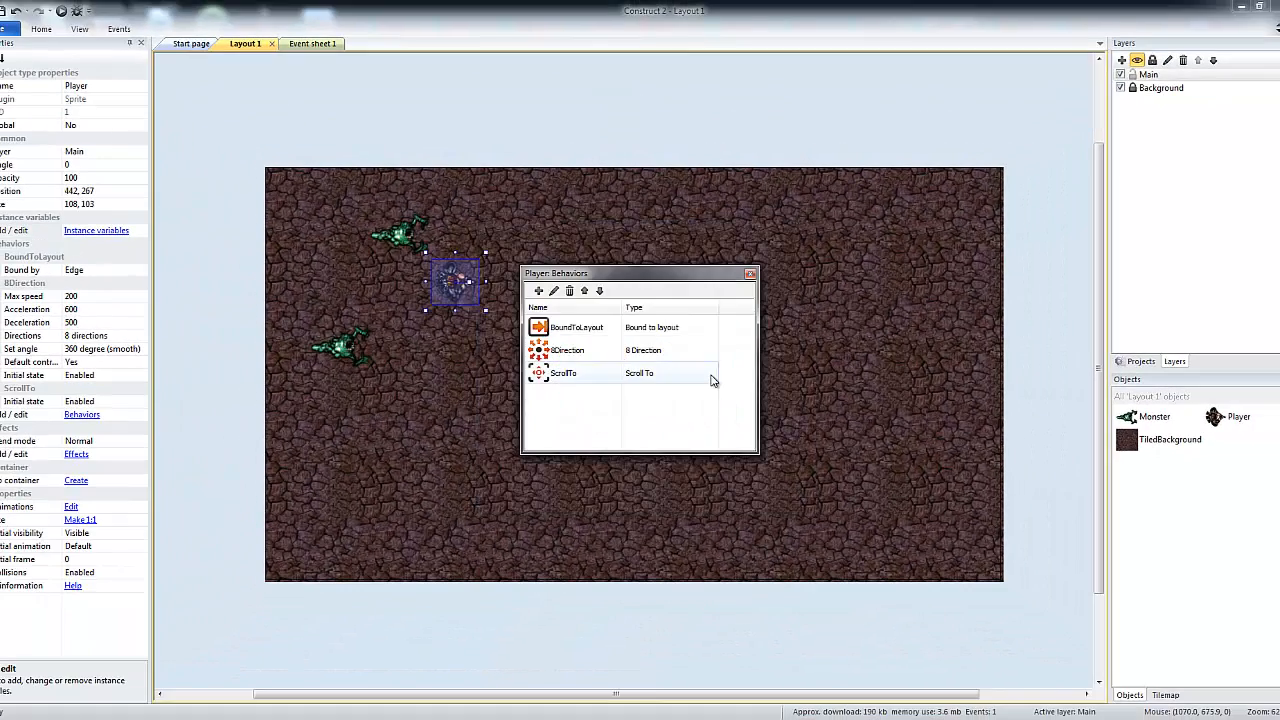
left_click(750, 274)
Step: Preview the layout in the browser, steer the player around to test the view scrolling, and return to Construct 2
left_click(59, 12)
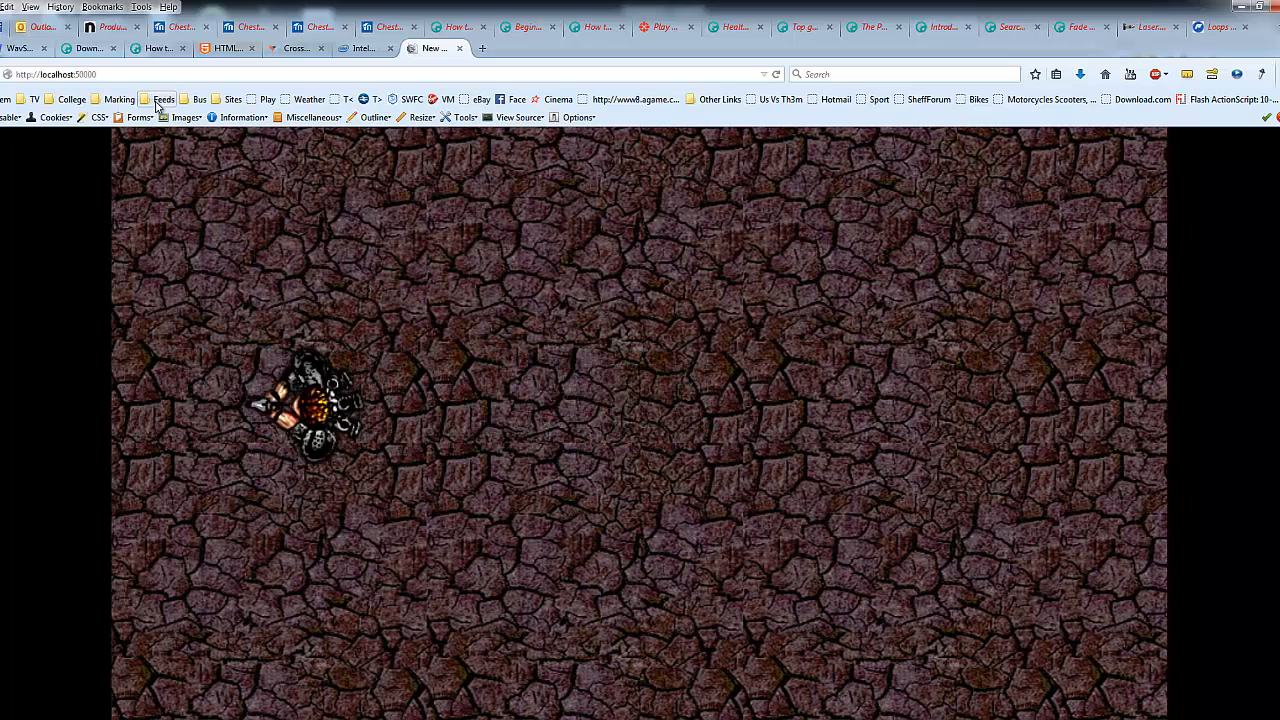
key("Up")
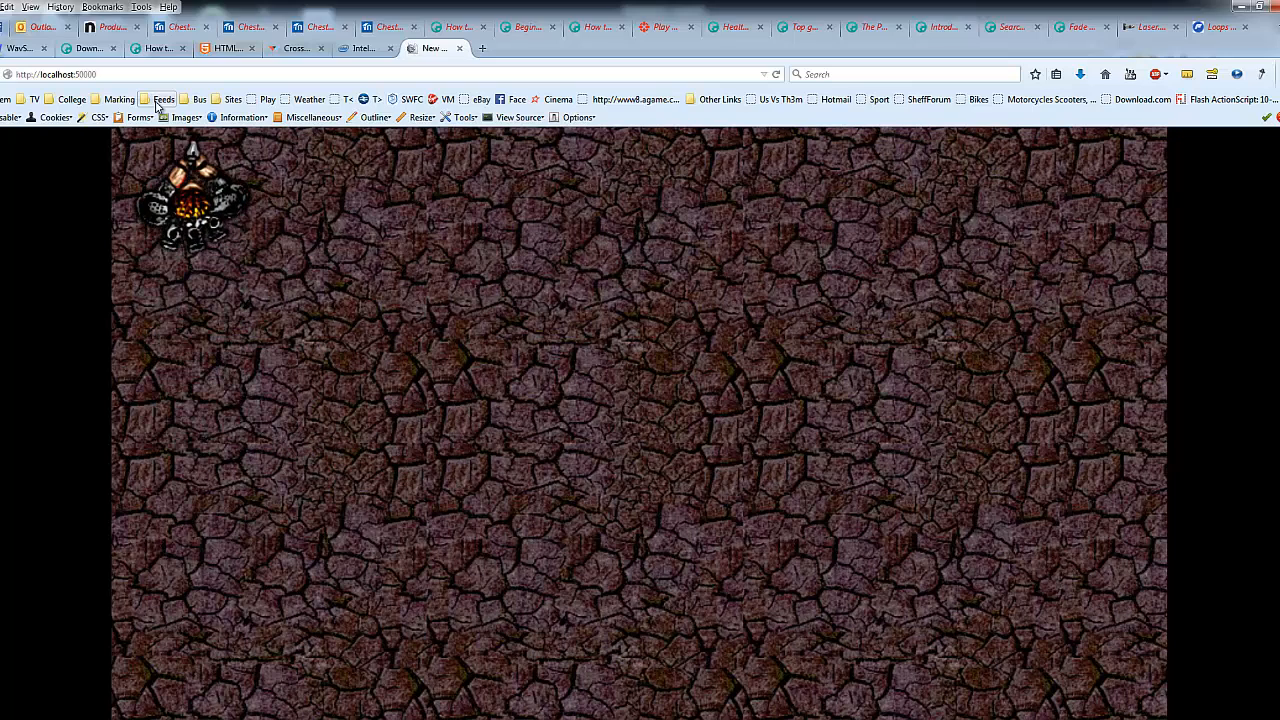
key("Down")
key("Right")
key("Right")
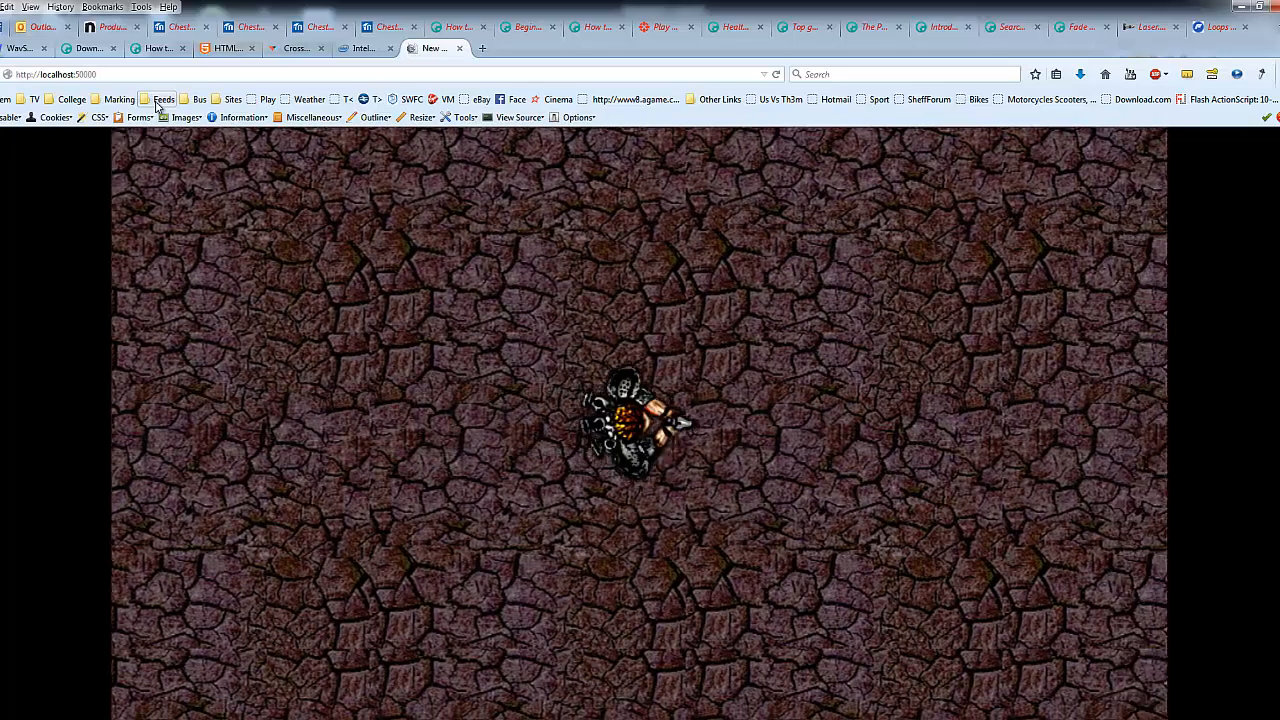
key("Right")
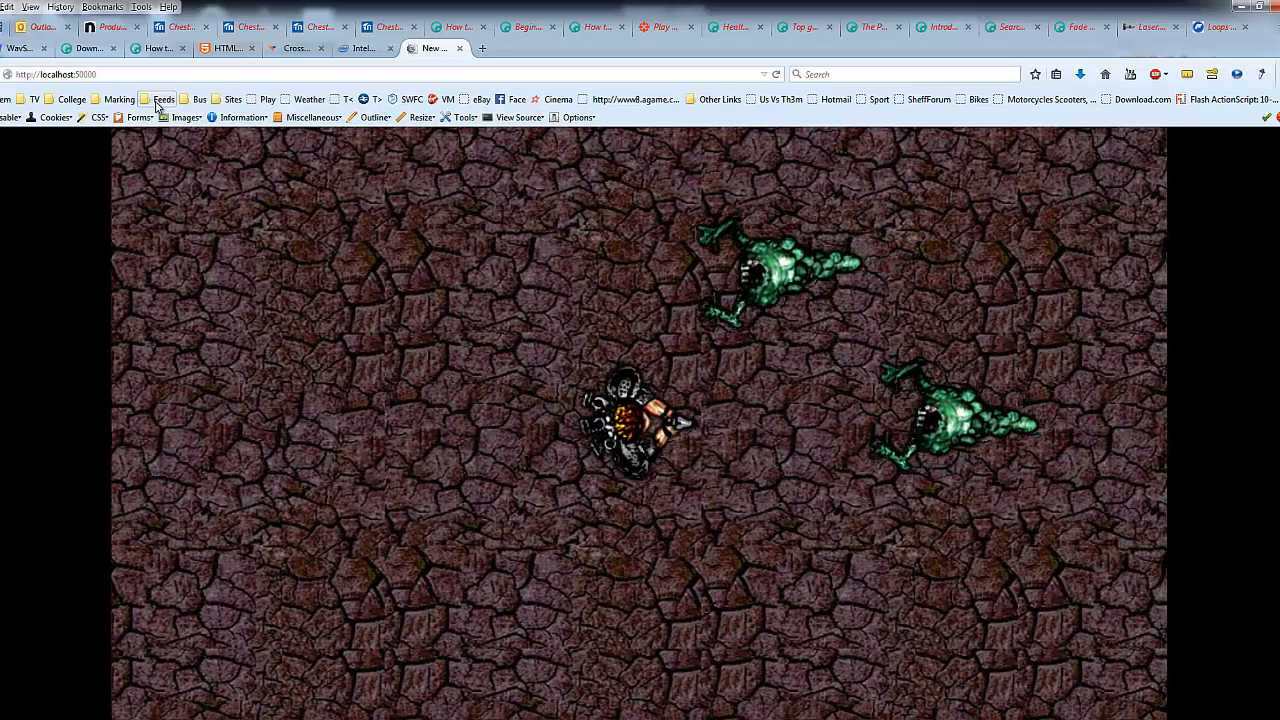
key("Up")
key("Left")
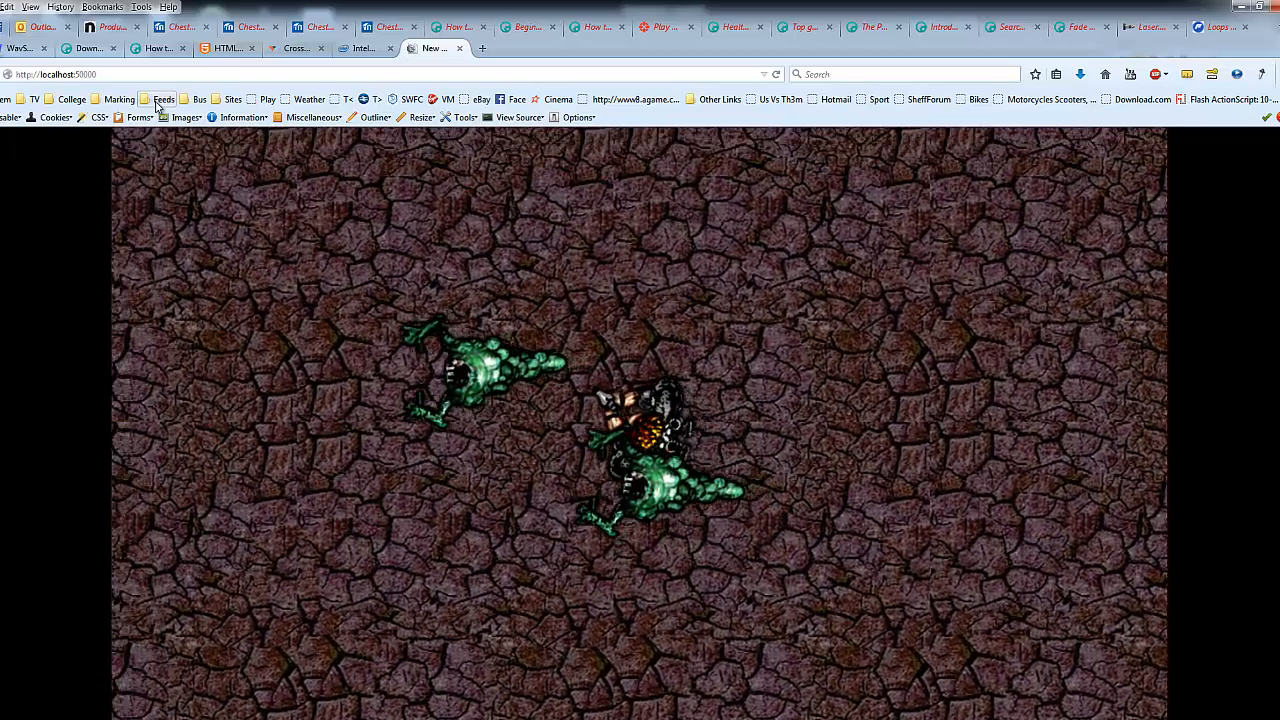
key("Down")
key("Right")
key("Up")
key("Left")
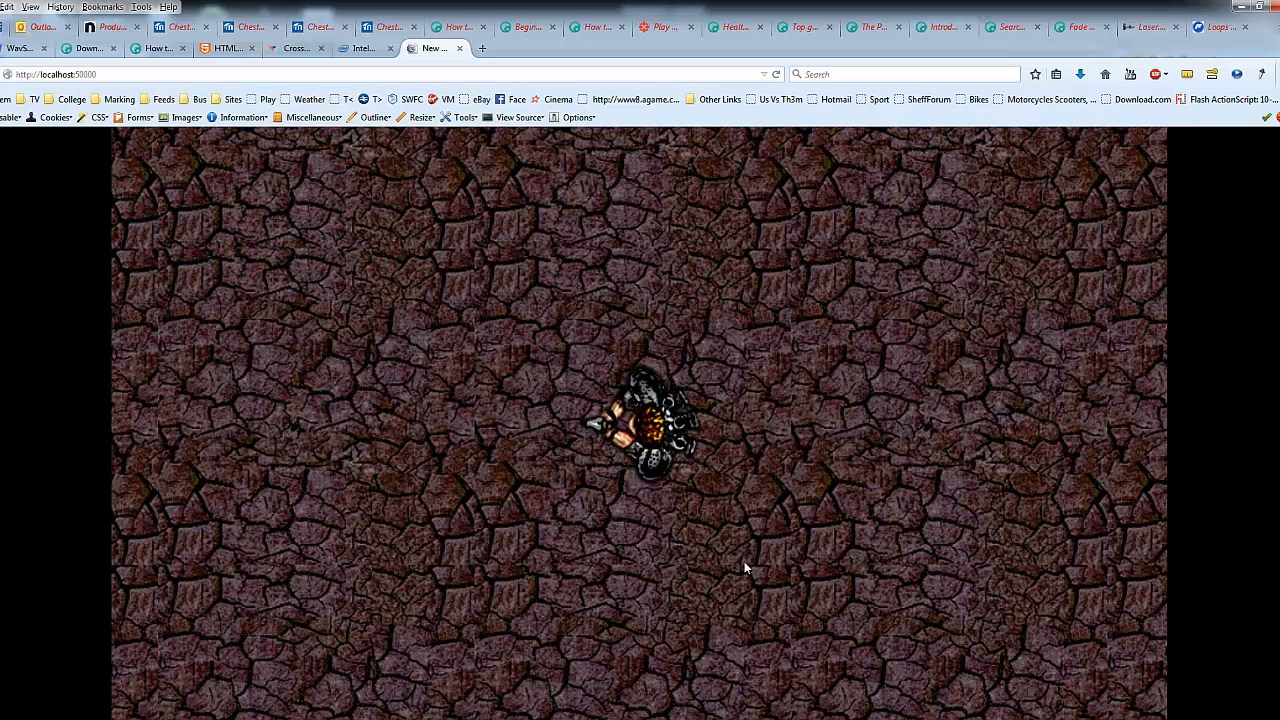
left_click(763, 719)
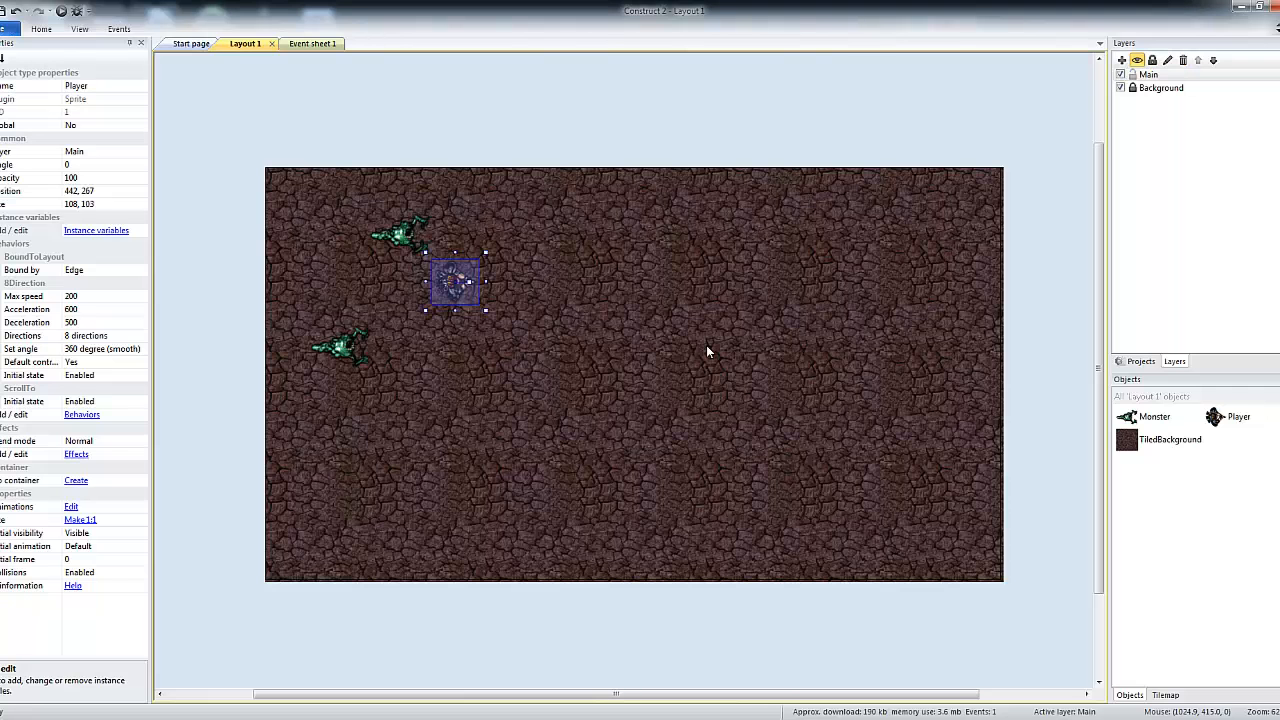
Step: Insert a new Sprite object on the Main layer and place it east of the player at 722, 301
right_click(1174, 508)
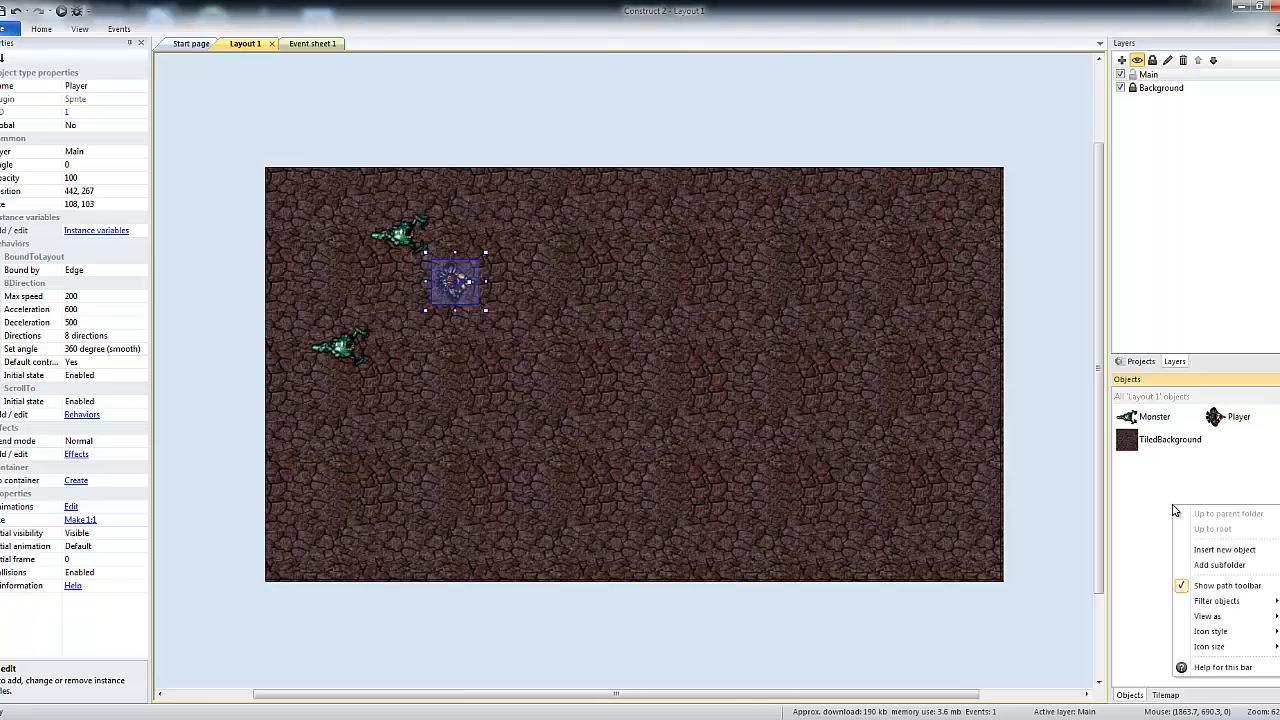
left_click(1218, 550)
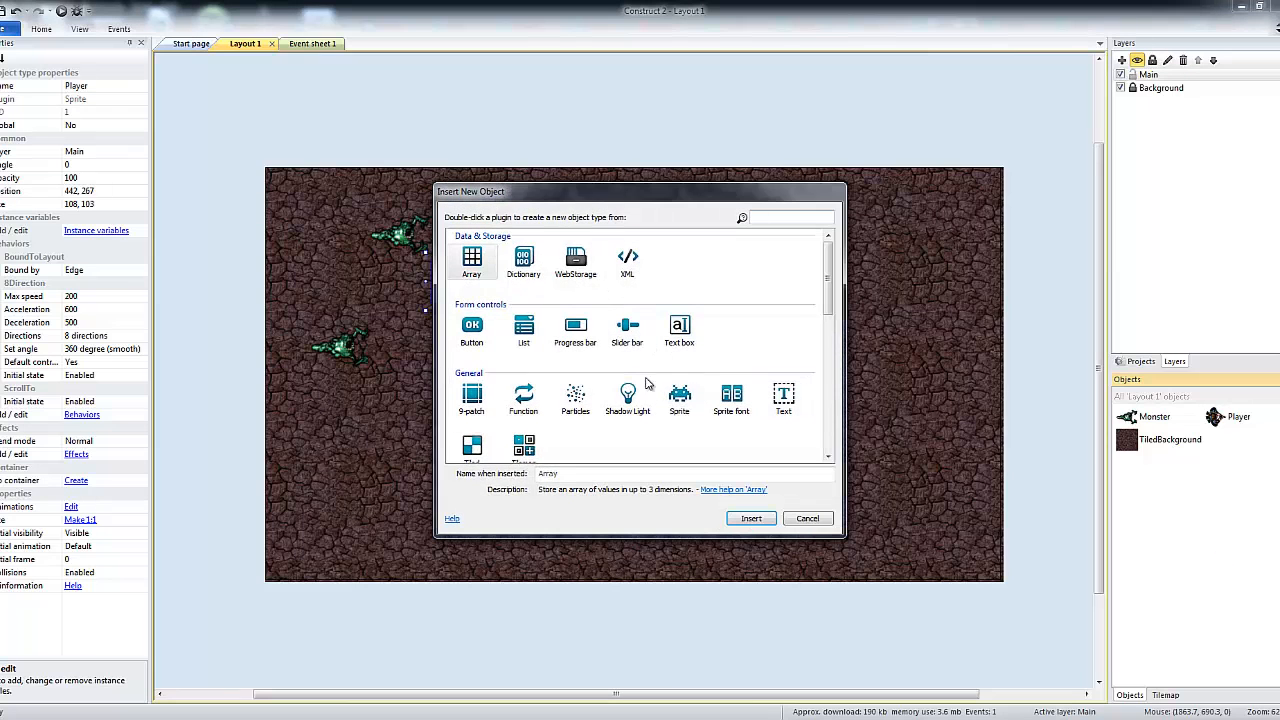
left_click(679, 395)
left_click(751, 518)
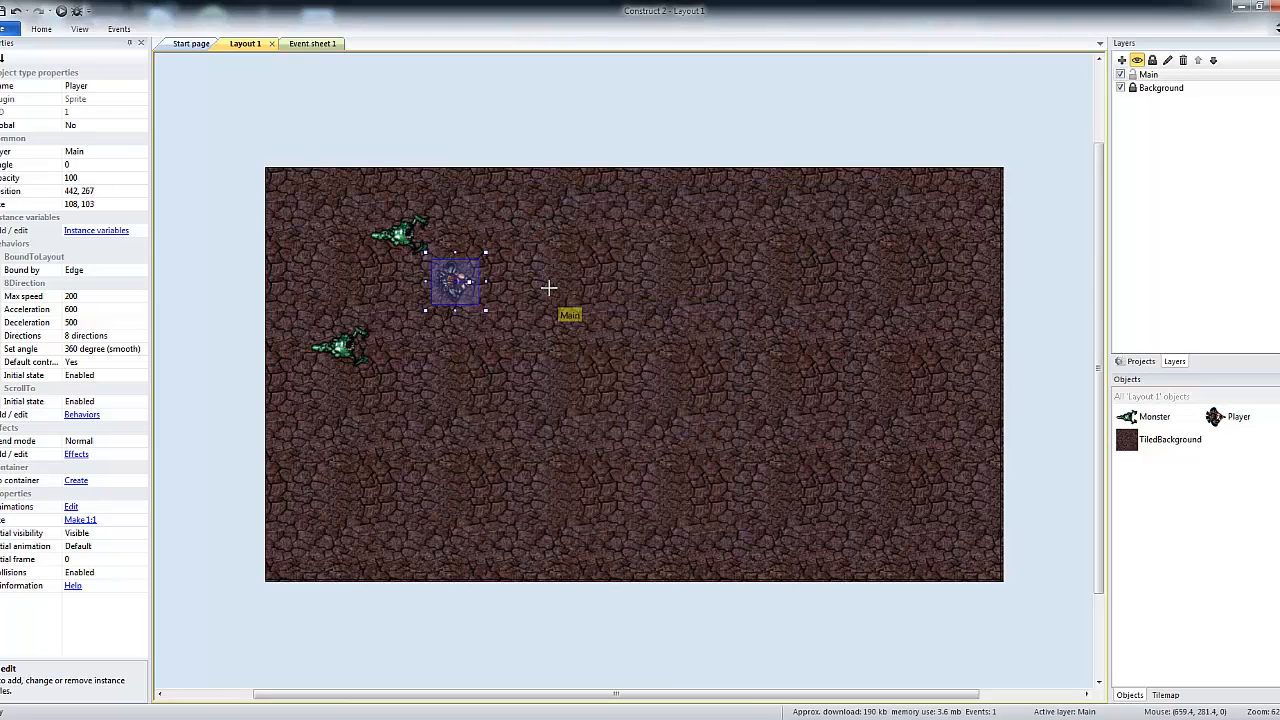
left_click(575, 296)
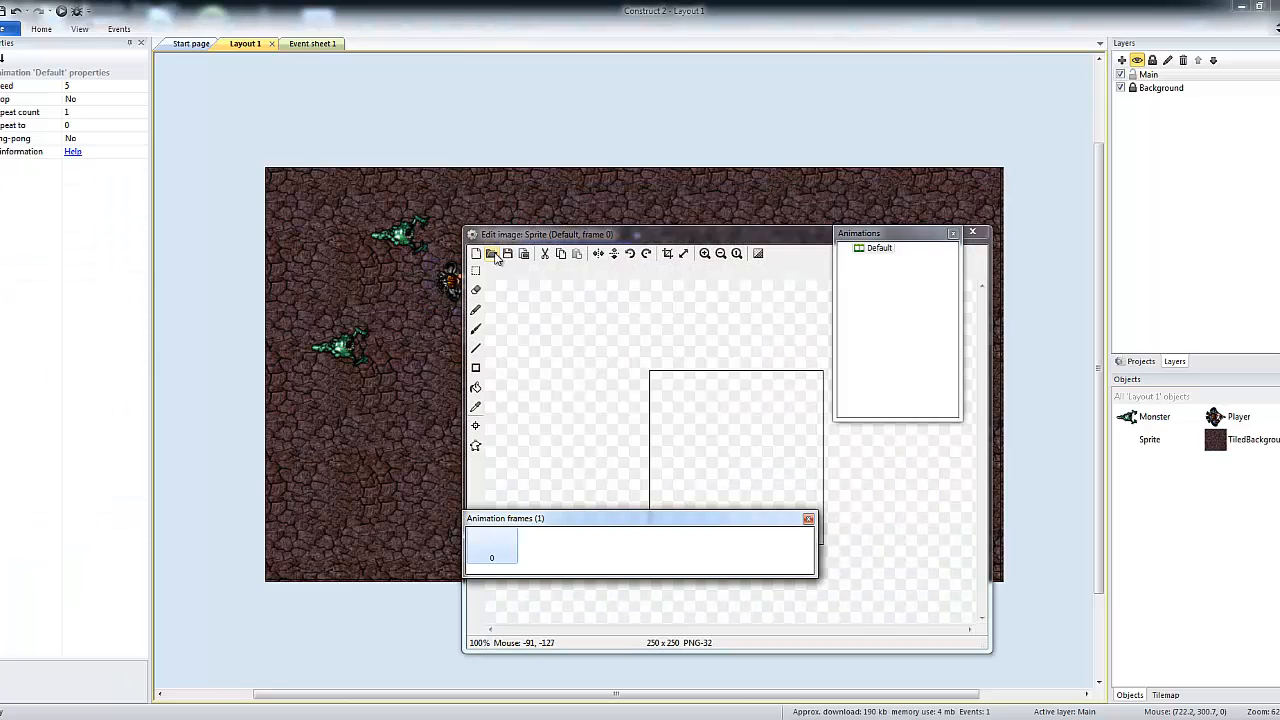
Step: Load Bullet.png from the Platform Game folder as the new sprite's image and close the image editor
left_click(491, 254)
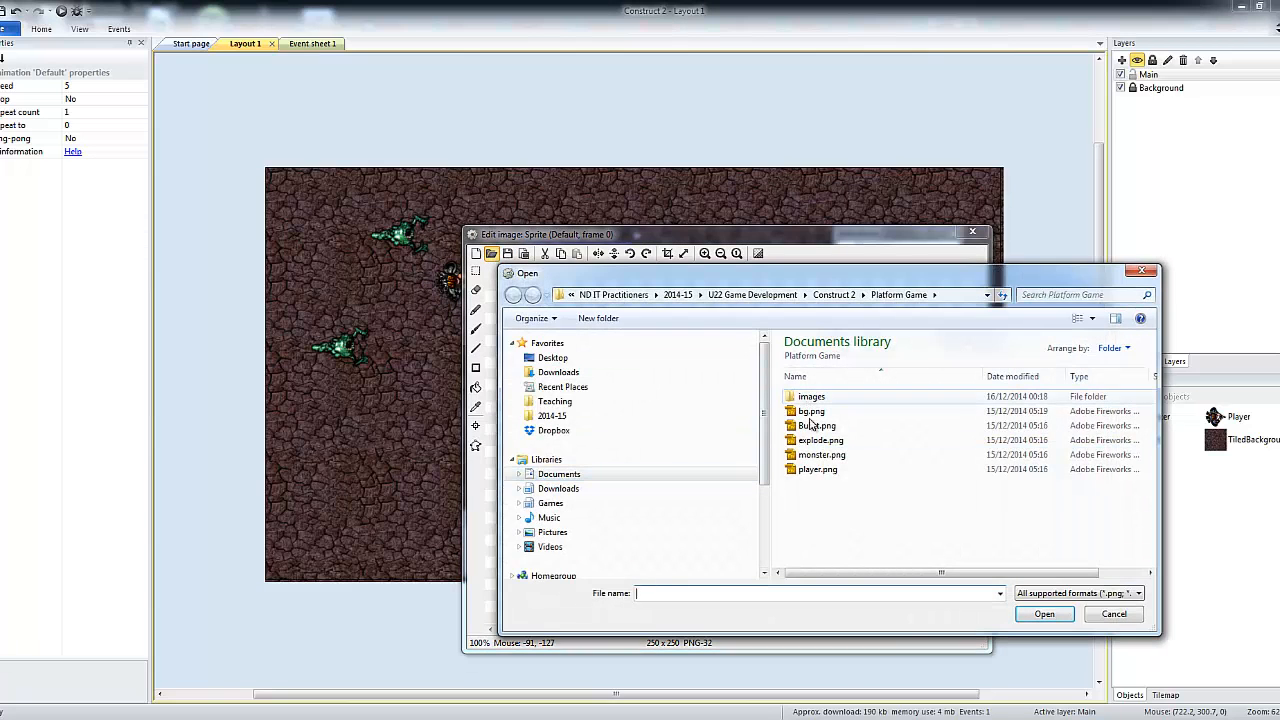
left_click(813, 426)
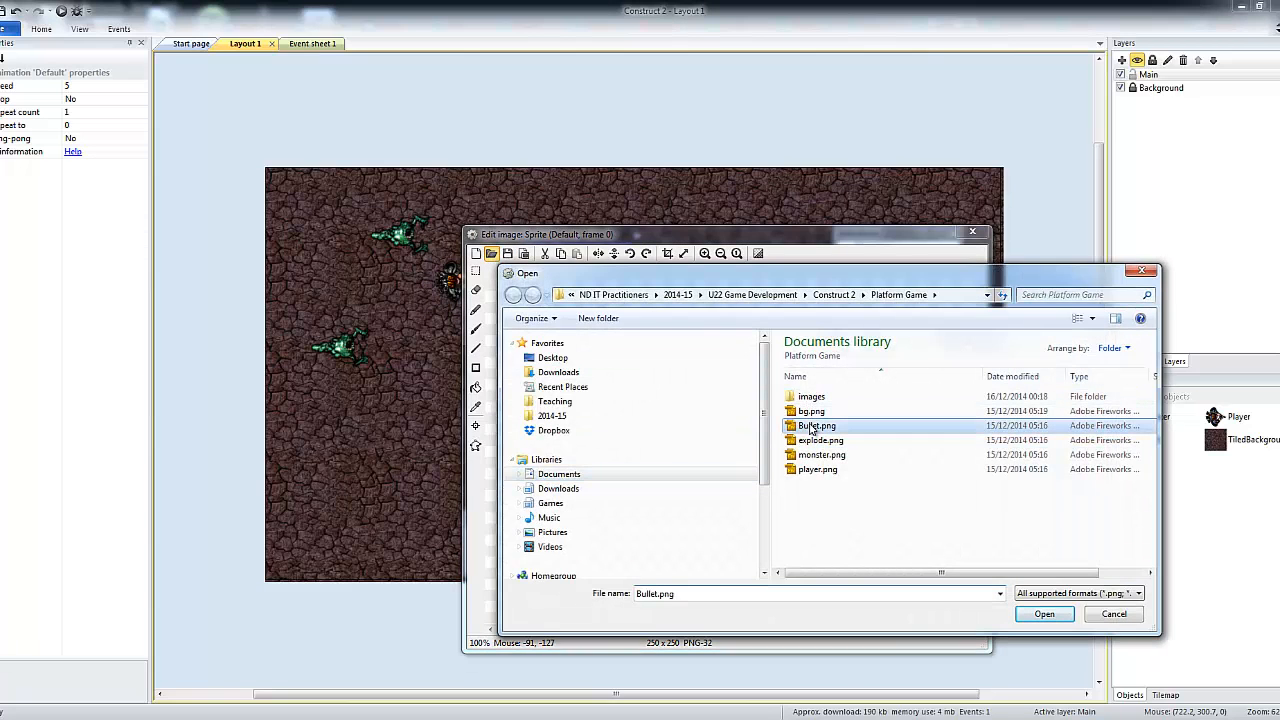
left_click(1046, 616)
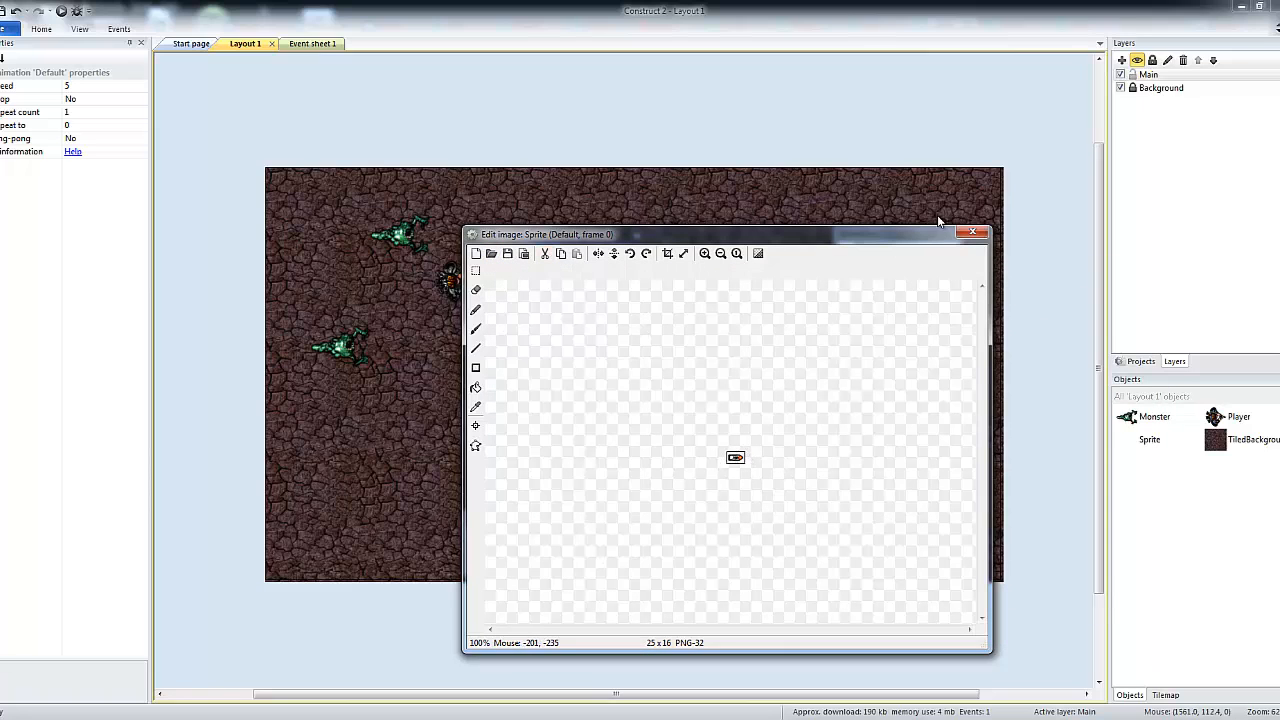
left_click(970, 234)
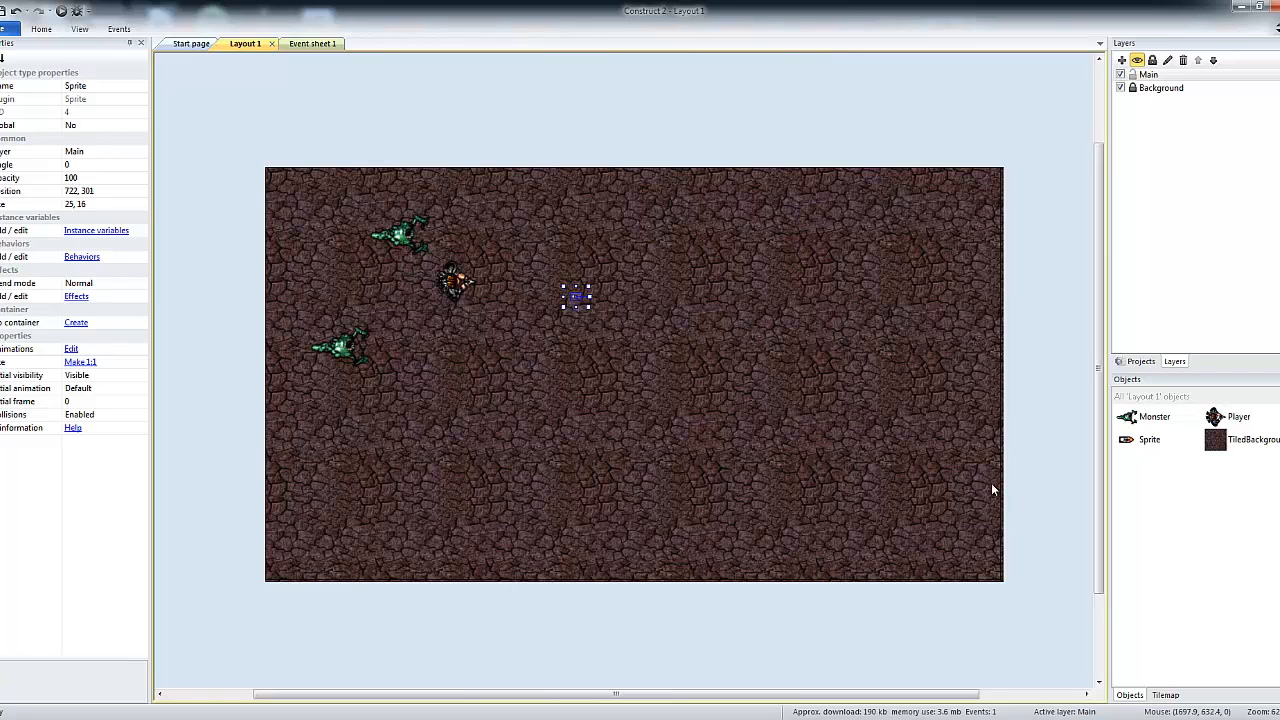
Step: Insert a Mouse input object into the project
right_click(1168, 510)
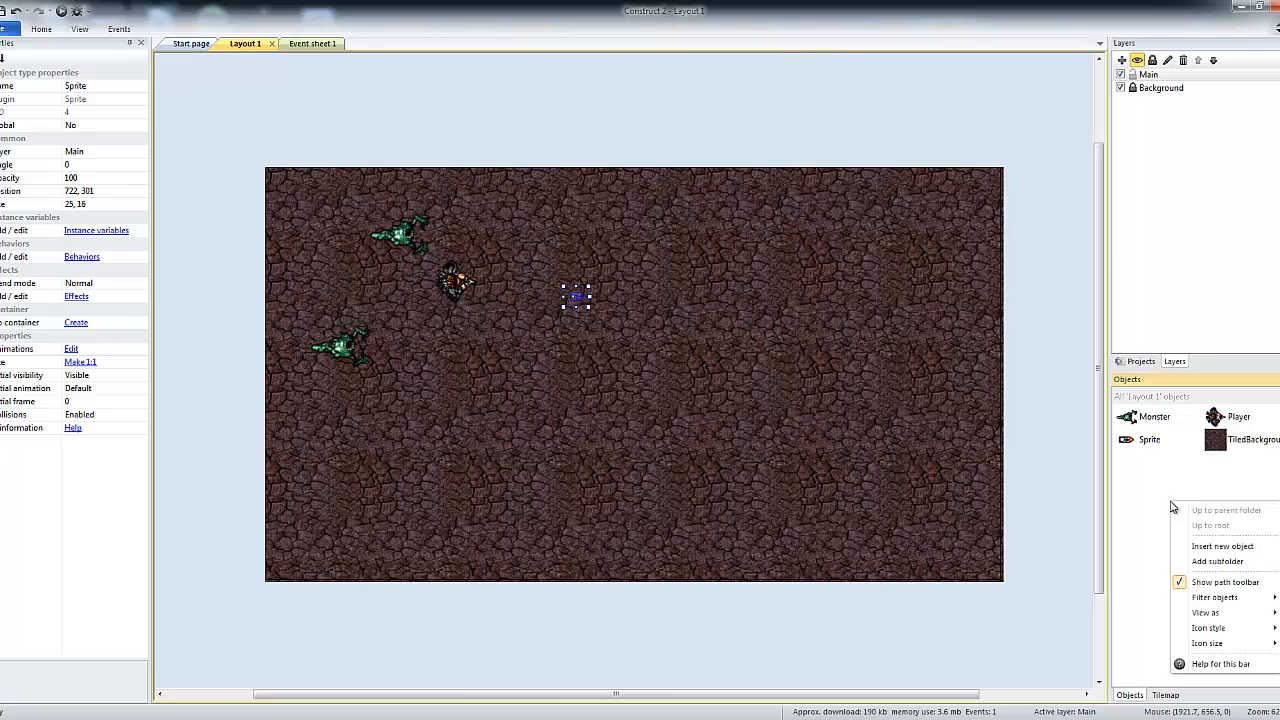
left_click(1220, 537)
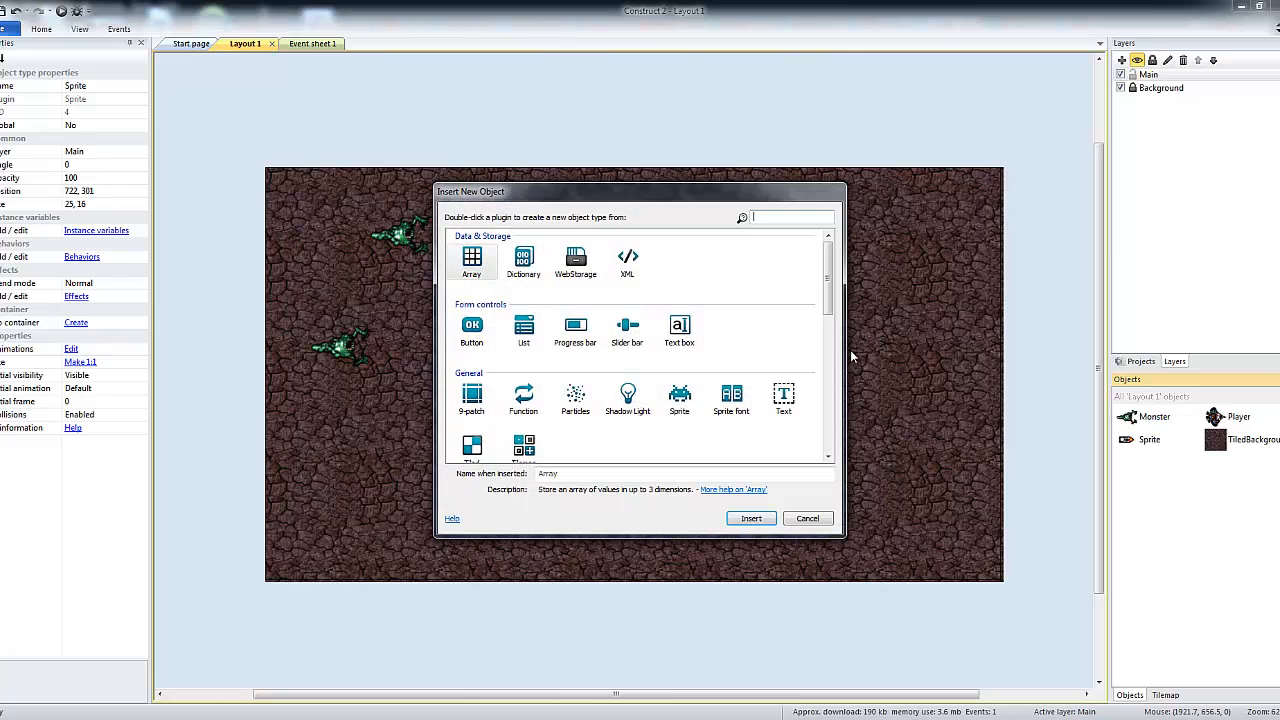
scroll(828, 300, "down", 3)
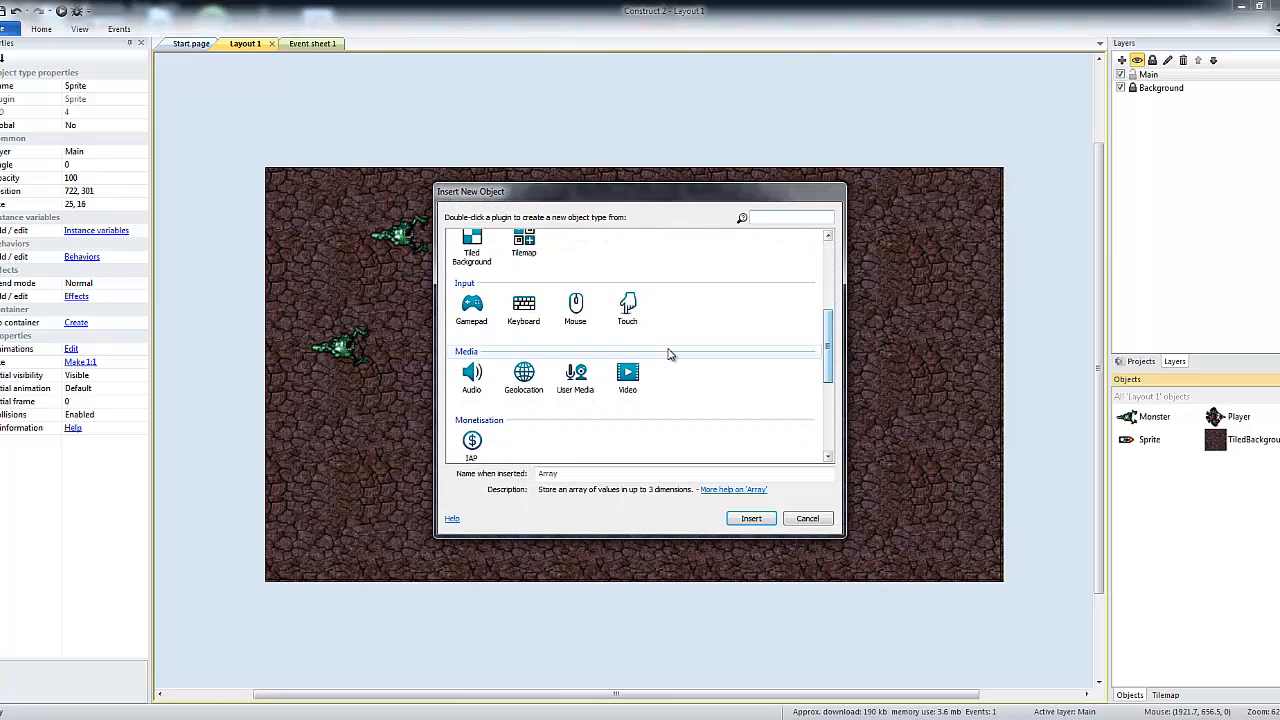
left_click(575, 316)
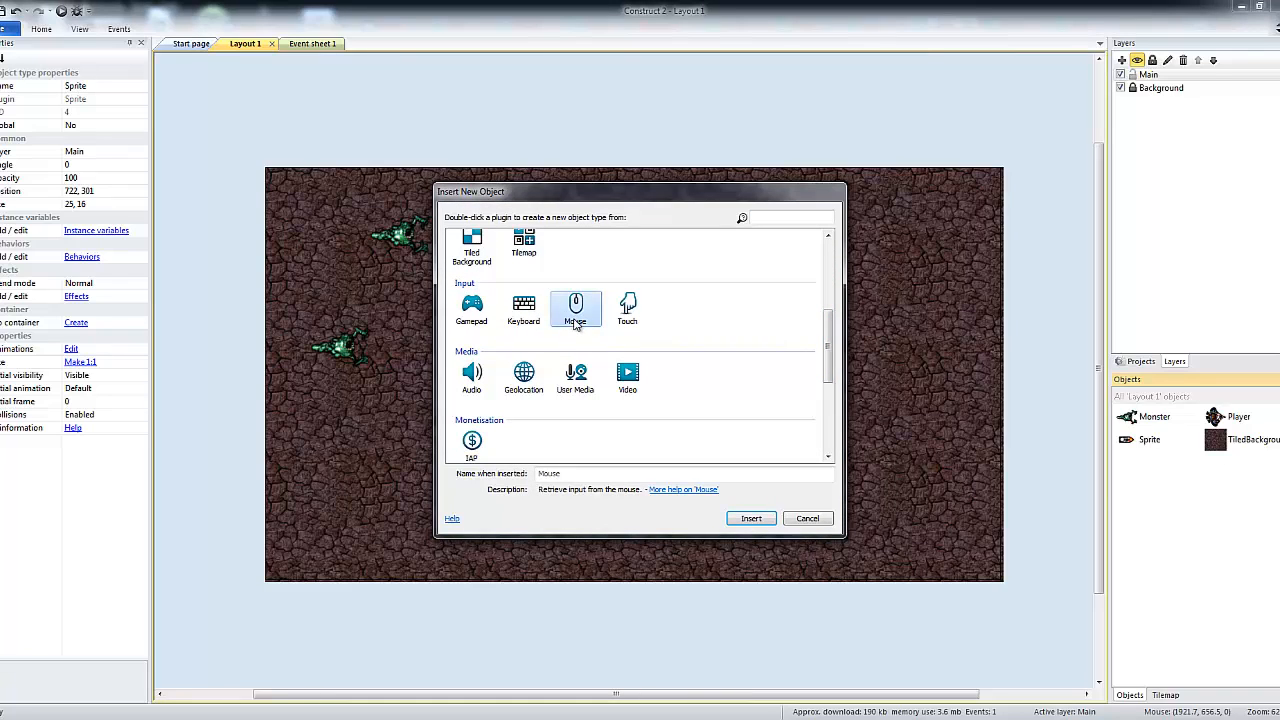
left_click(751, 518)
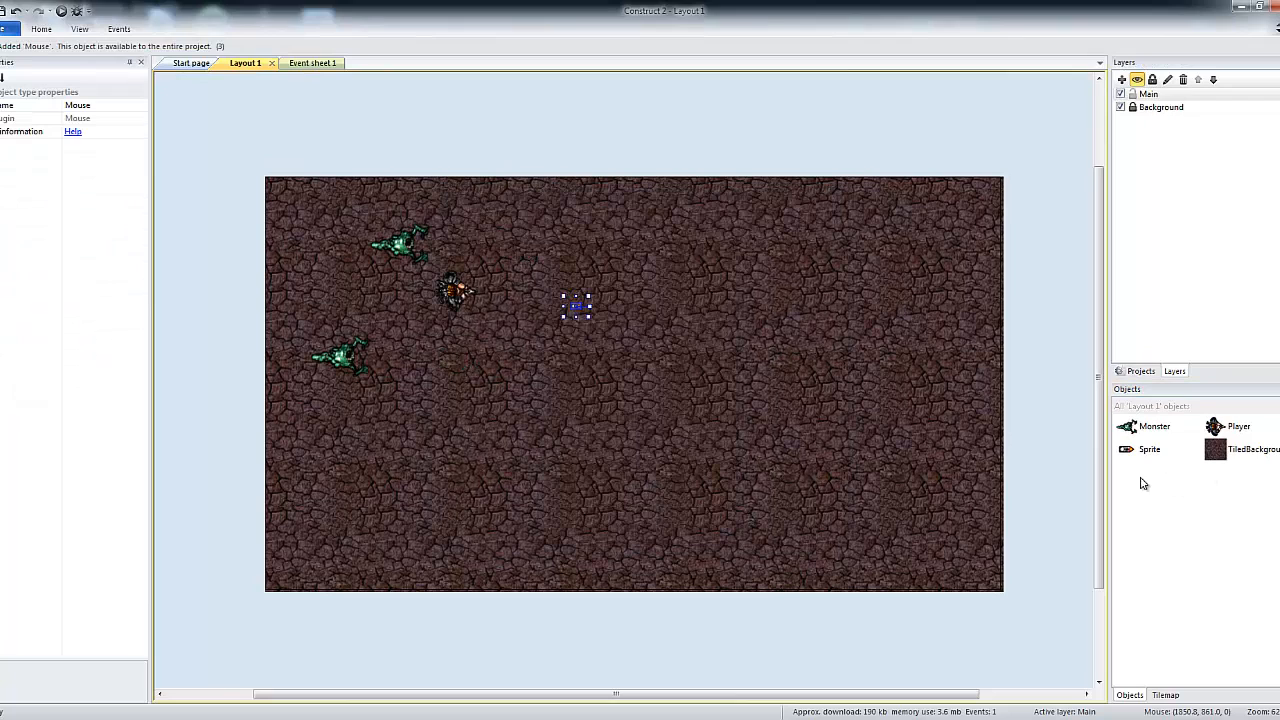
Step: Add a System "Every tick" event to Event sheet 1
left_click(1072, 425)
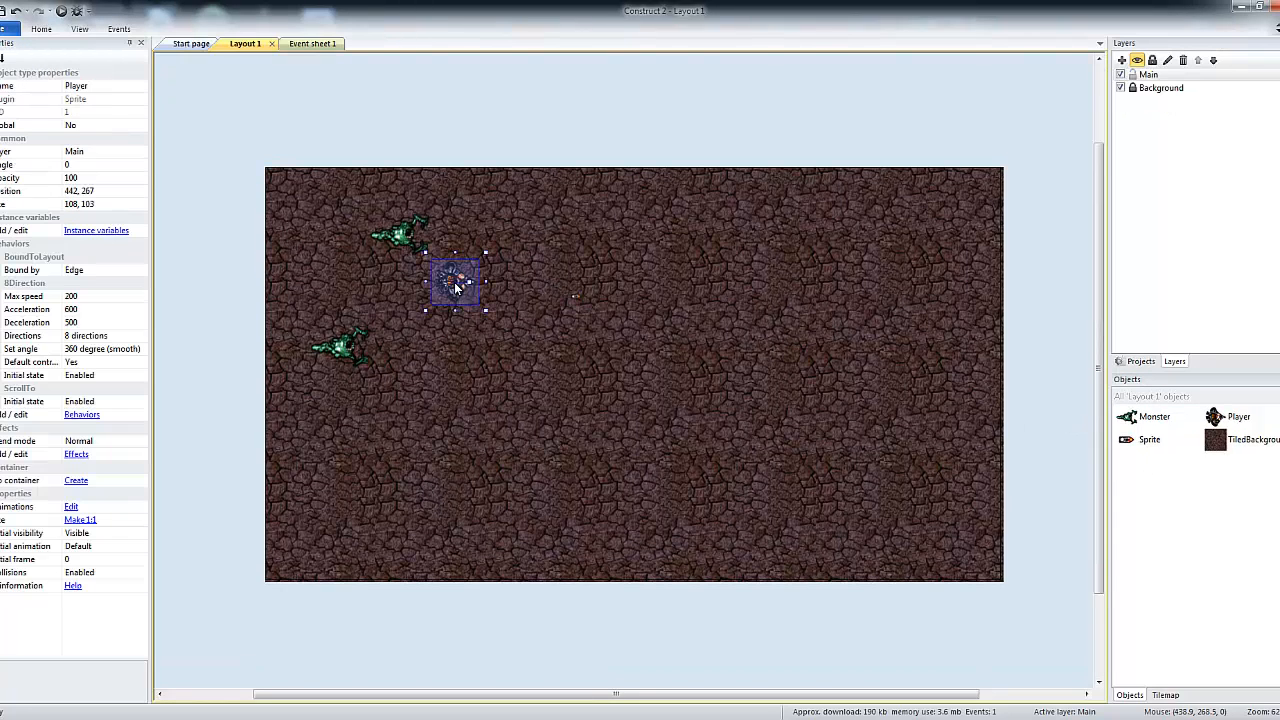
left_click(458, 280)
left_click(310, 44)
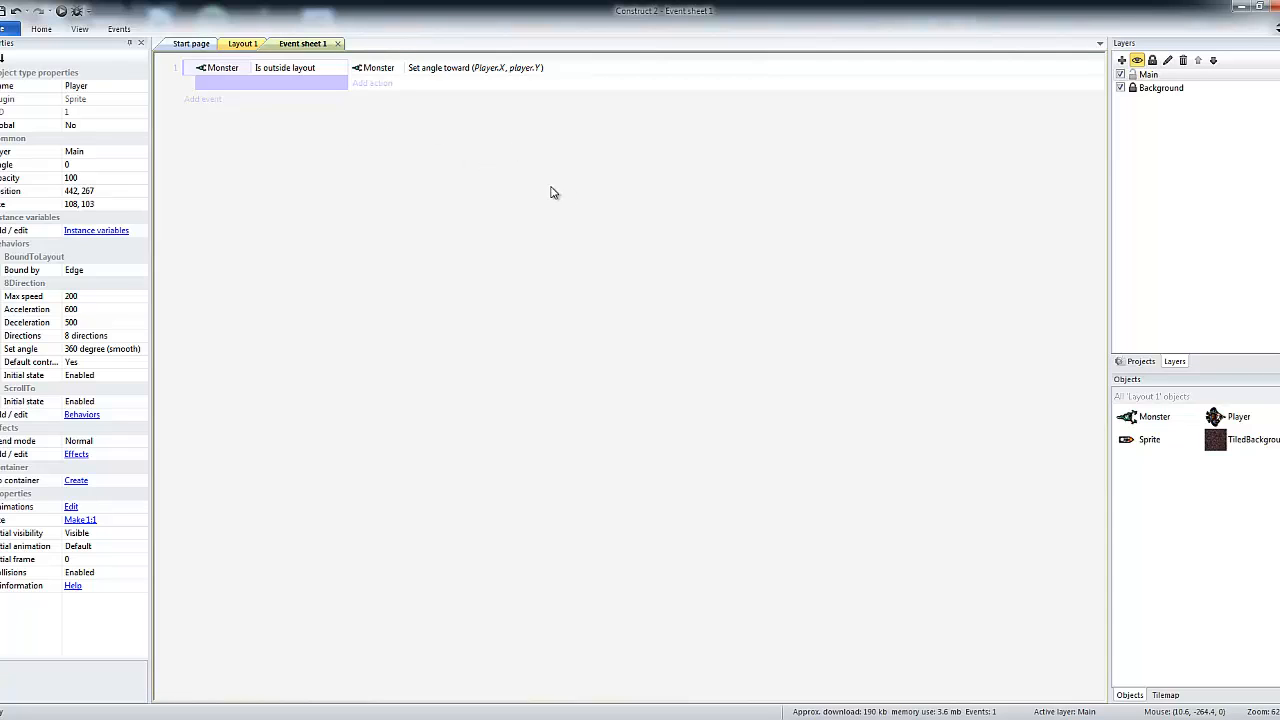
left_click(203, 99)
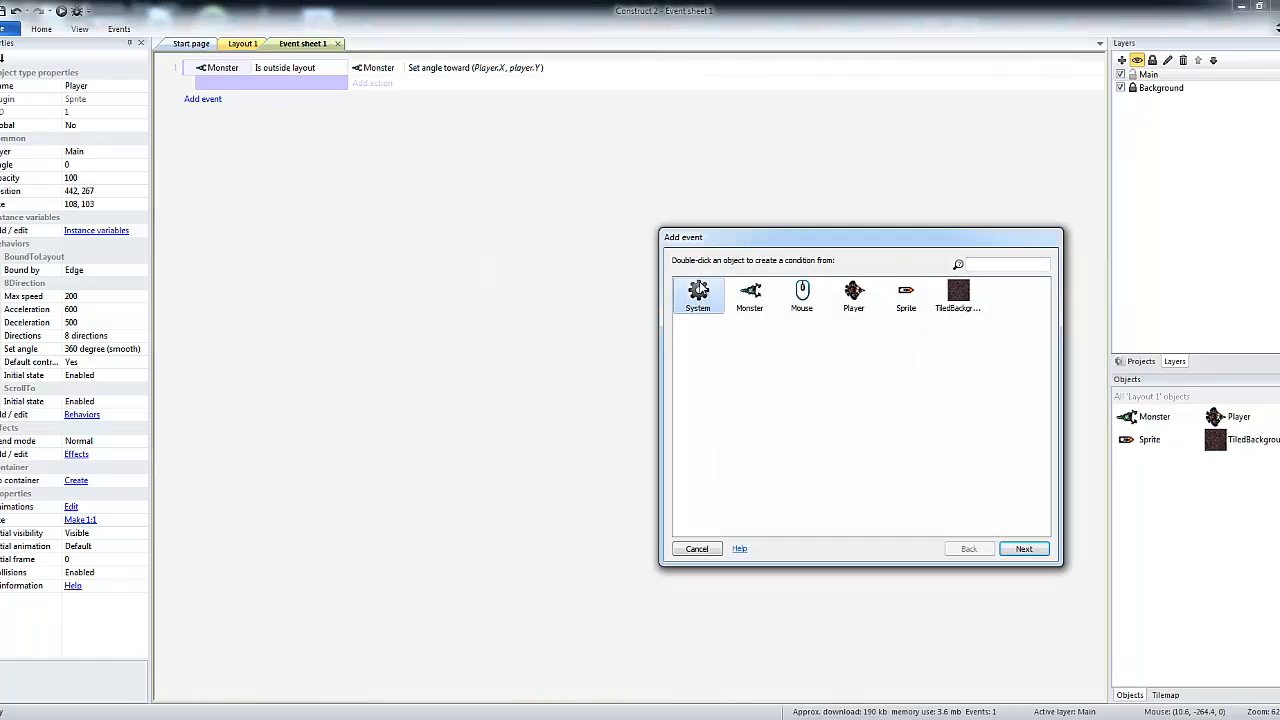
left_click(1023, 548)
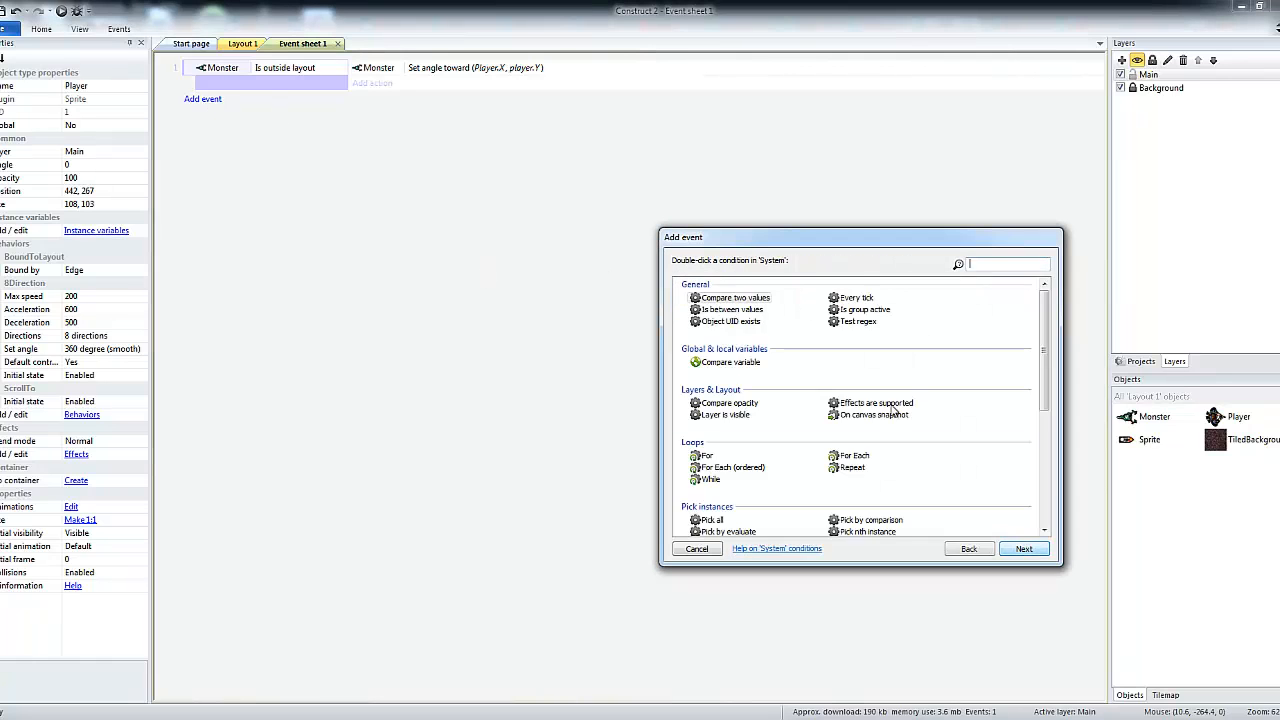
left_click(852, 298)
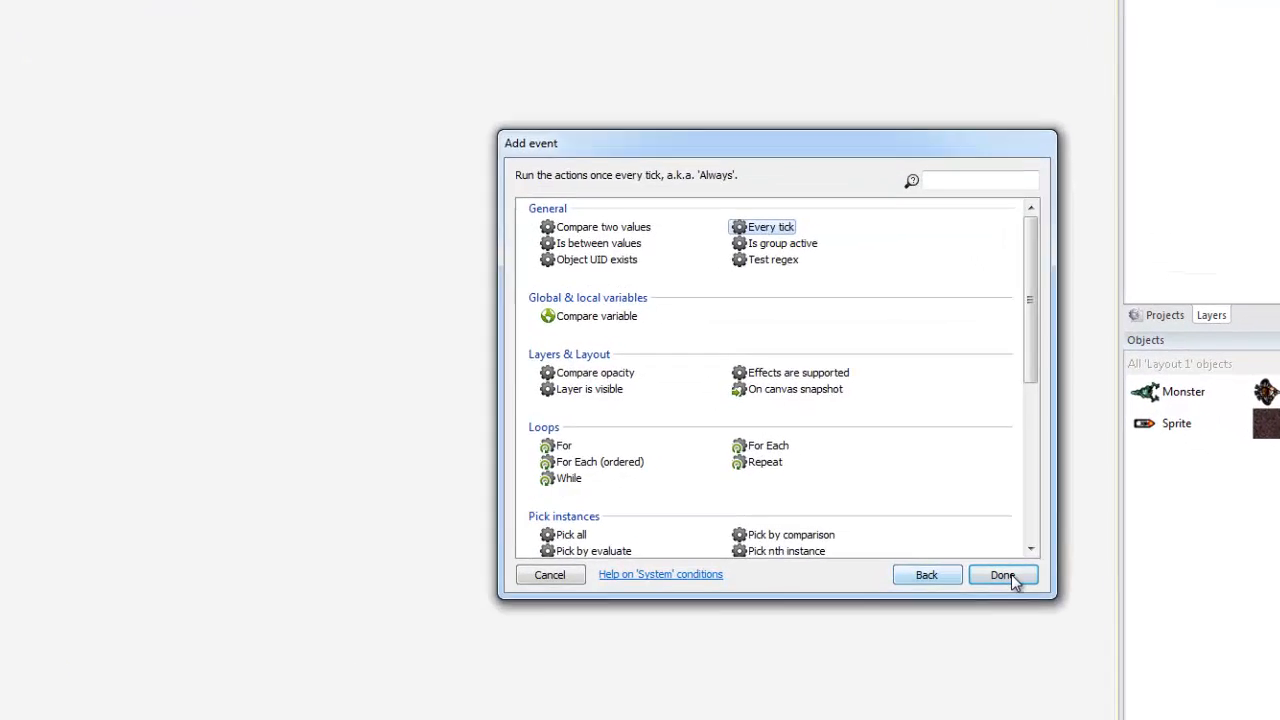
left_click(1008, 576)
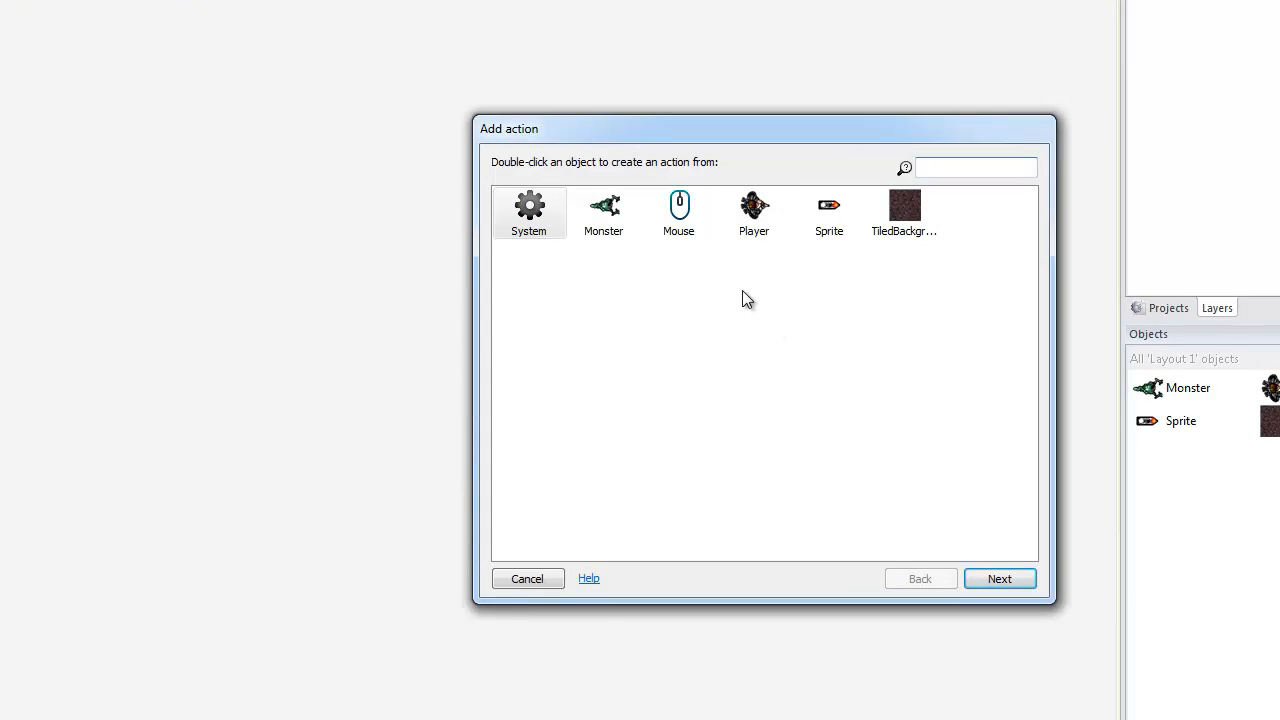
Step: Give the Every tick event a Player "Set angle toward position" action with X set to mouse.X
left_click(750, 222)
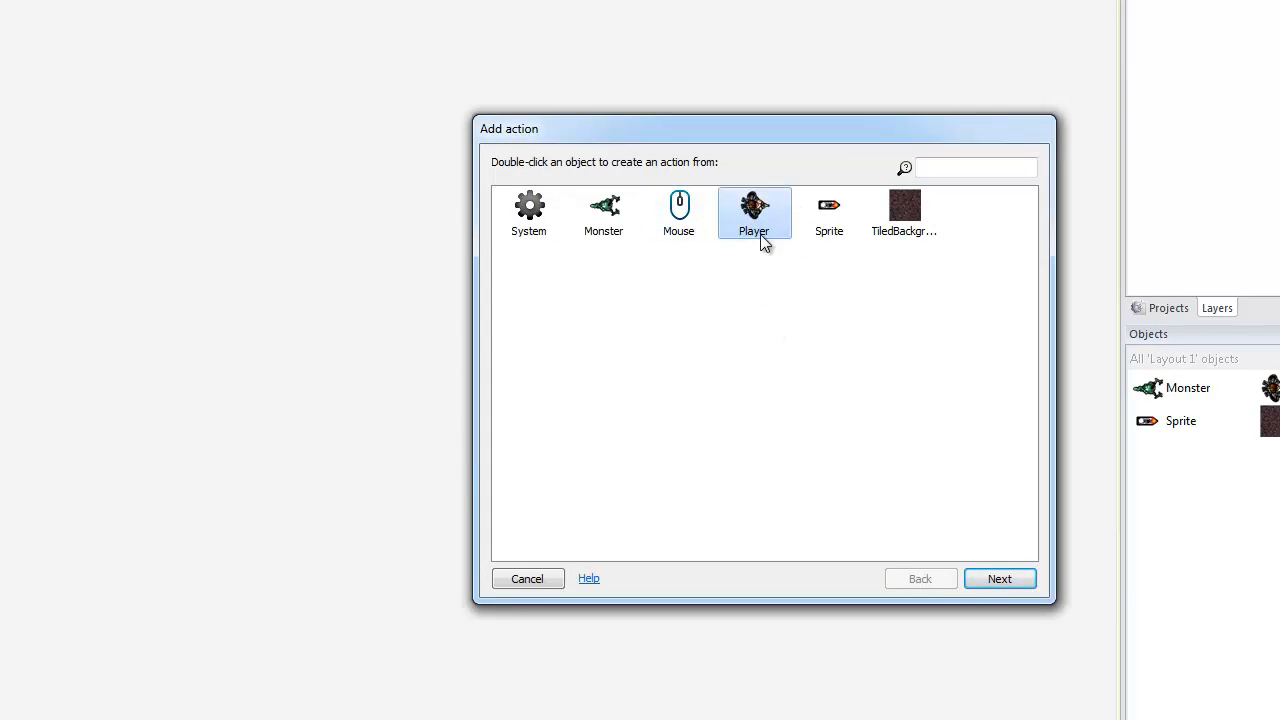
left_click(999, 581)
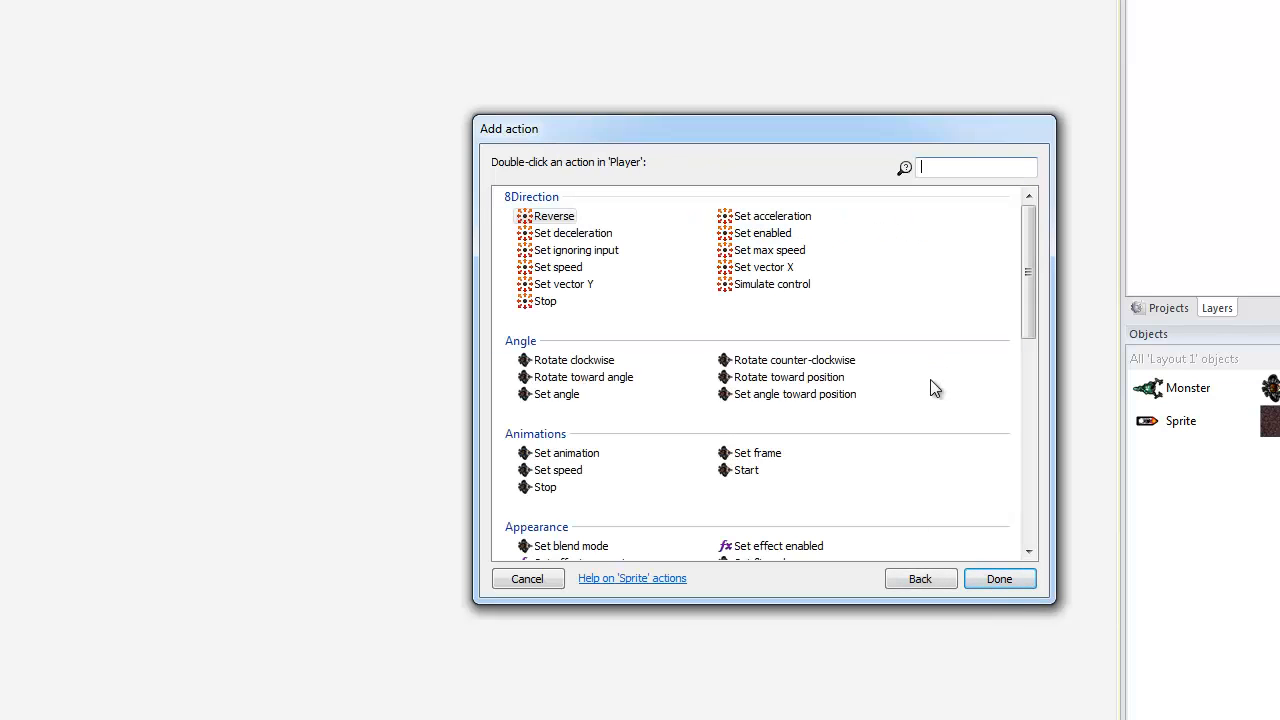
left_click(760, 396)
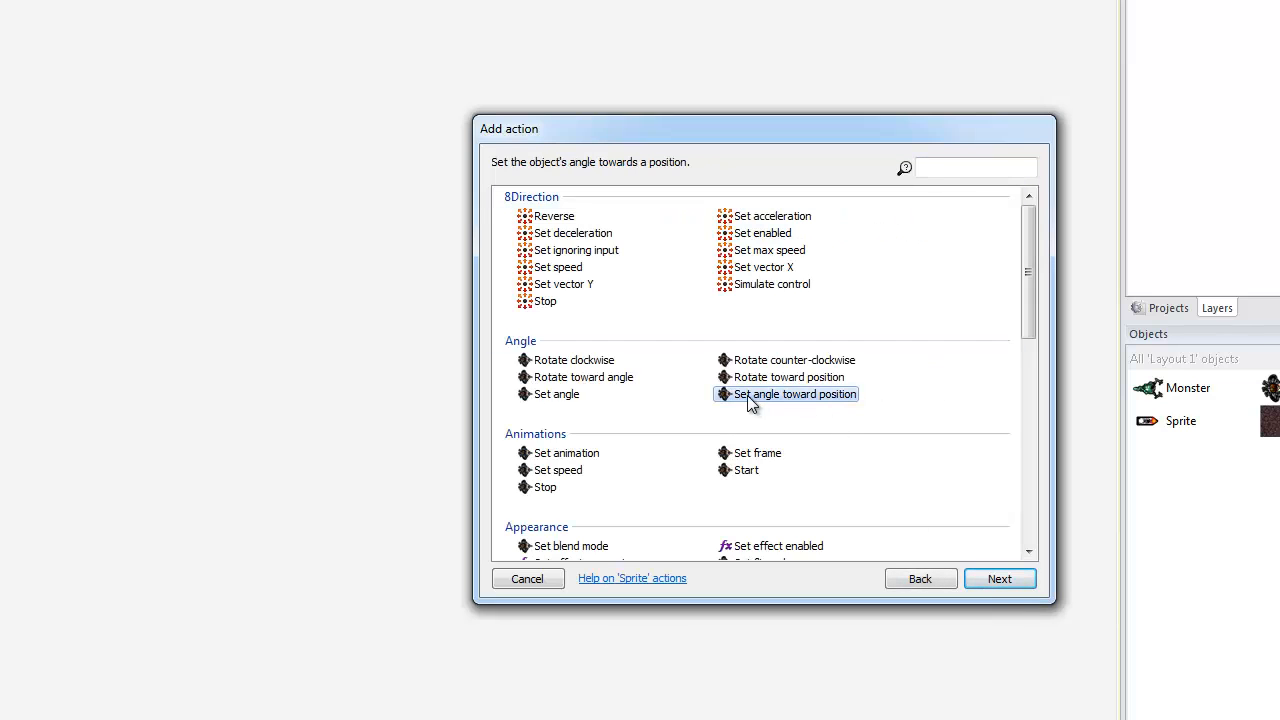
left_click(997, 579)
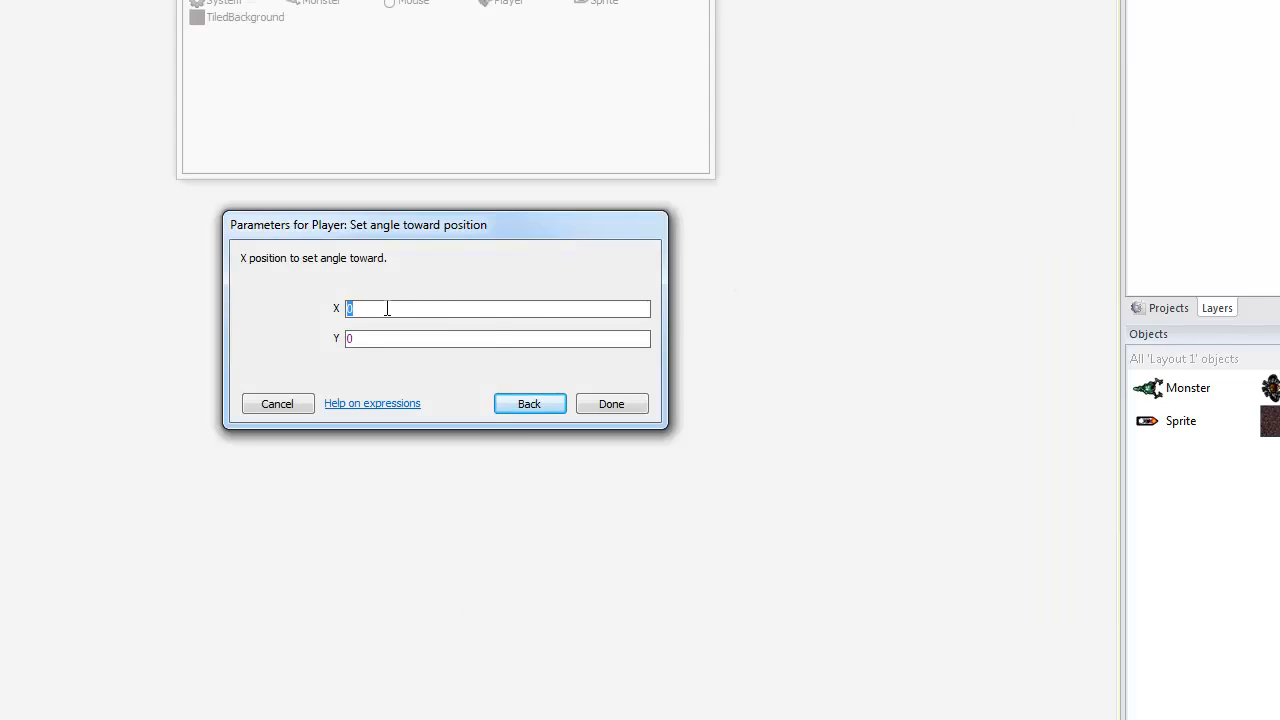
type("mouse.")
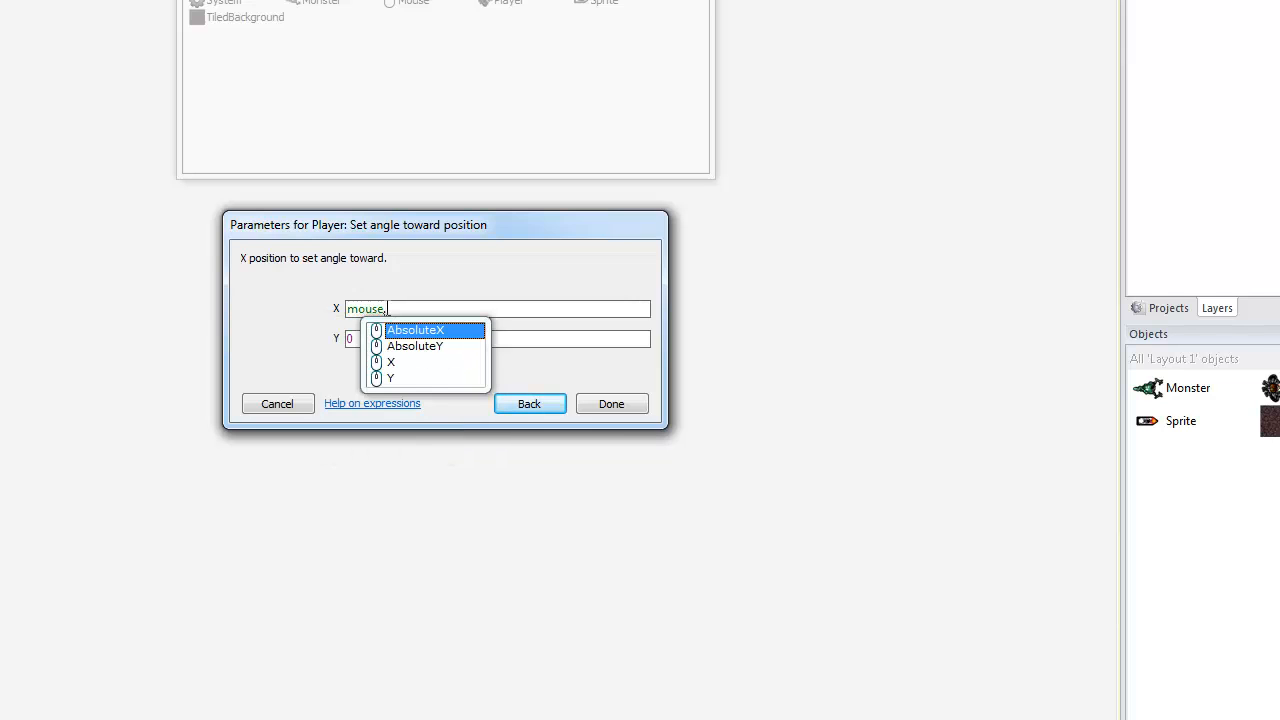
key("Down")
key("Down")
key("Return")
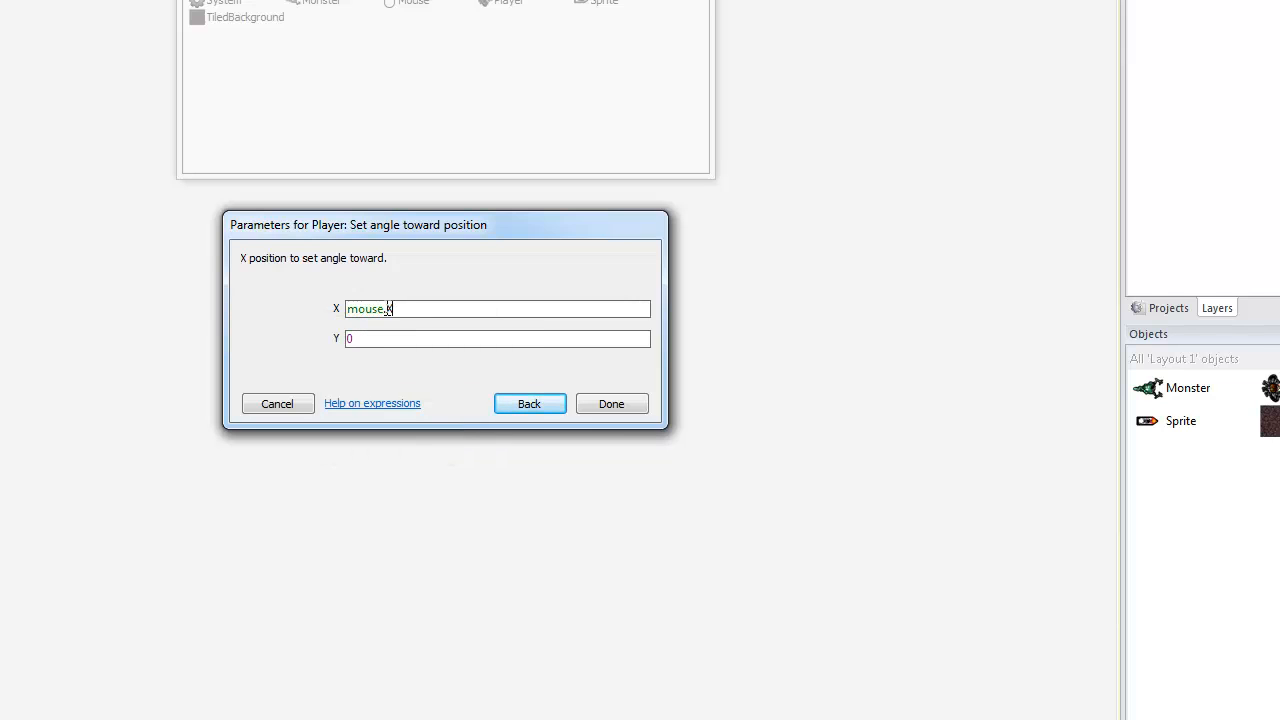
Step: Set the Y position of the player's angle action to mouse.Y and finish the action
key("Tab")
type("mous")
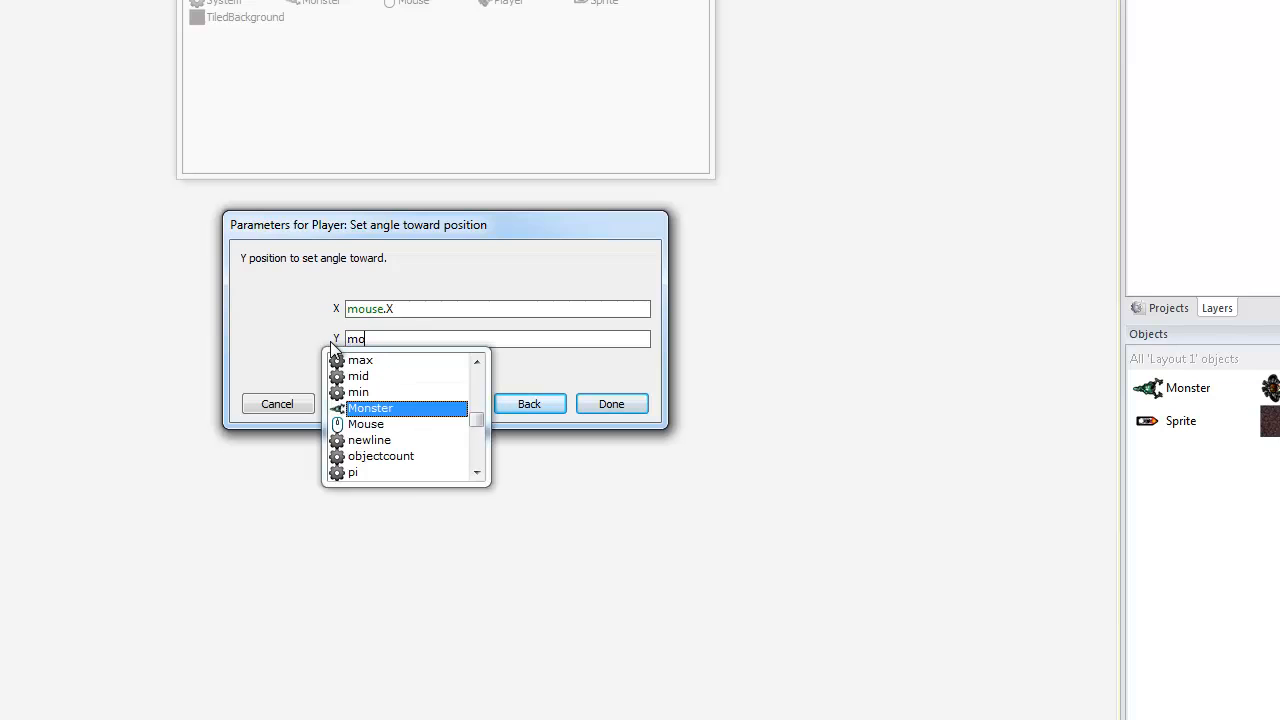
type("e.")
key("Down")
key("Down")
key("Down")
key("Return")
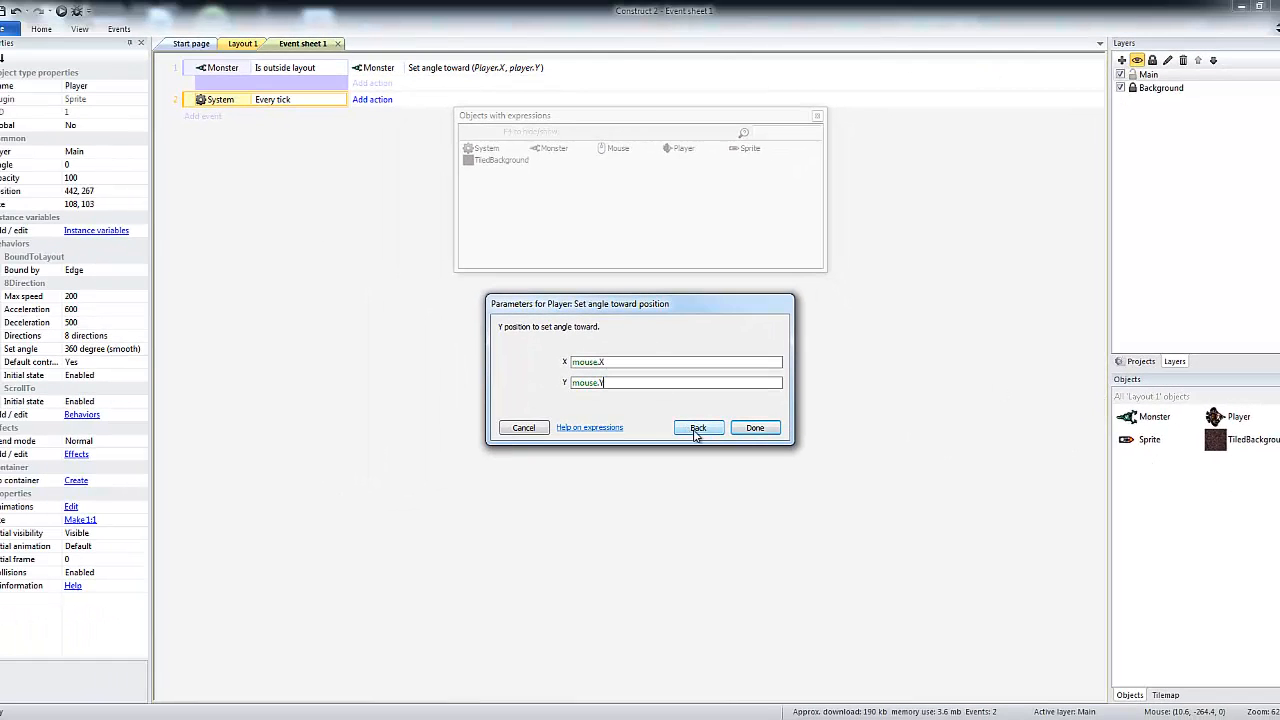
left_click(765, 432)
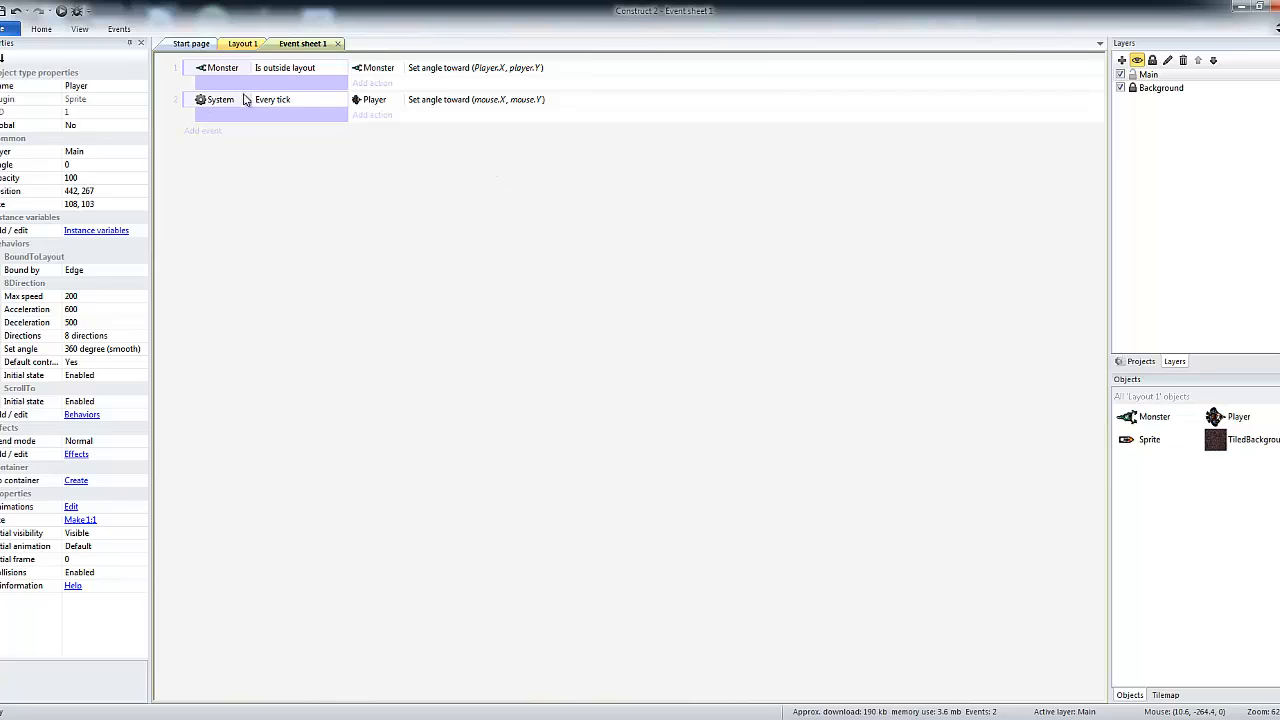
Step: Preview the layout in the browser to test the player turning toward the mouse, and return to Construct 2
left_click(62, 11)
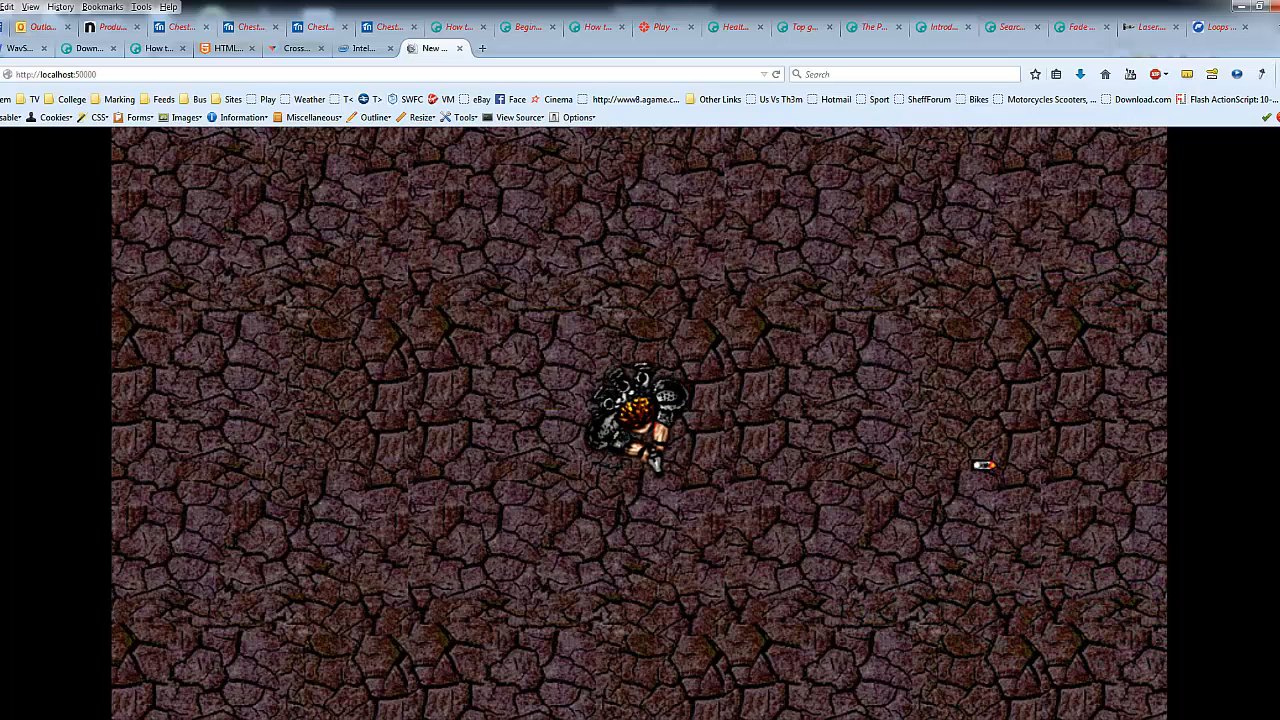
left_click(768, 719)
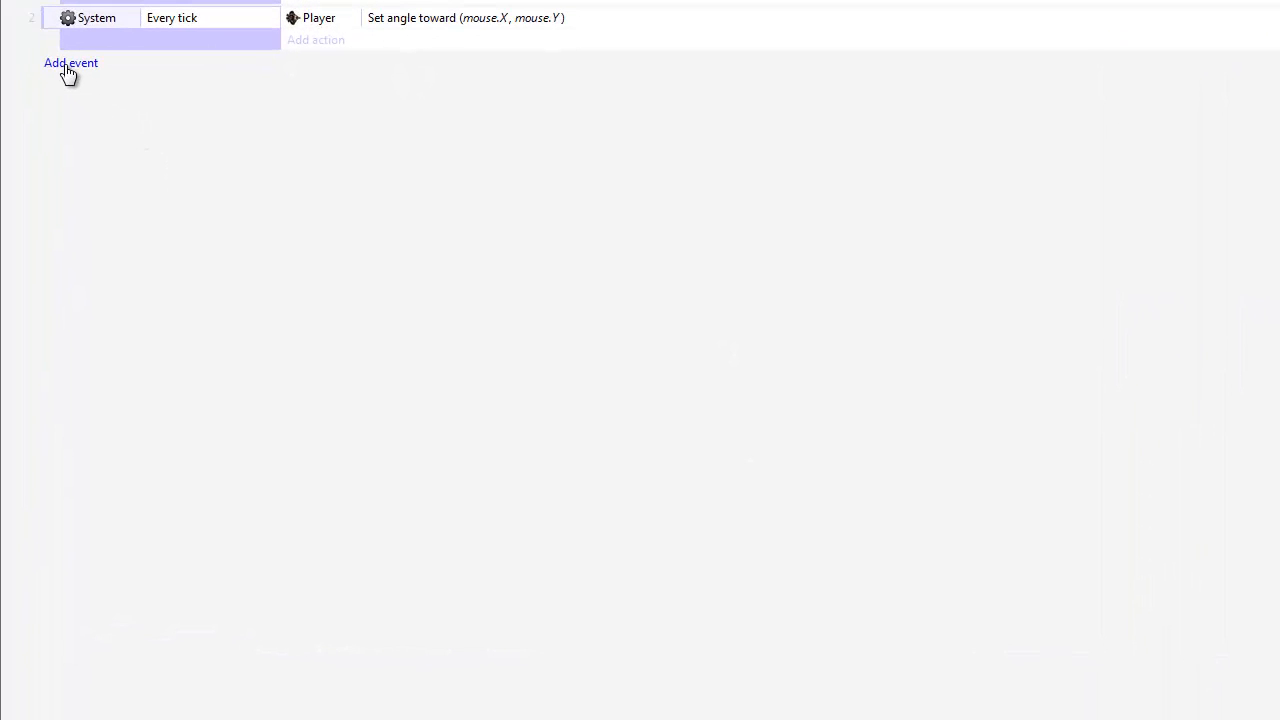
Step: Add a Mouse "On click" event for the Left button with click type Clicked
left_click(66, 68)
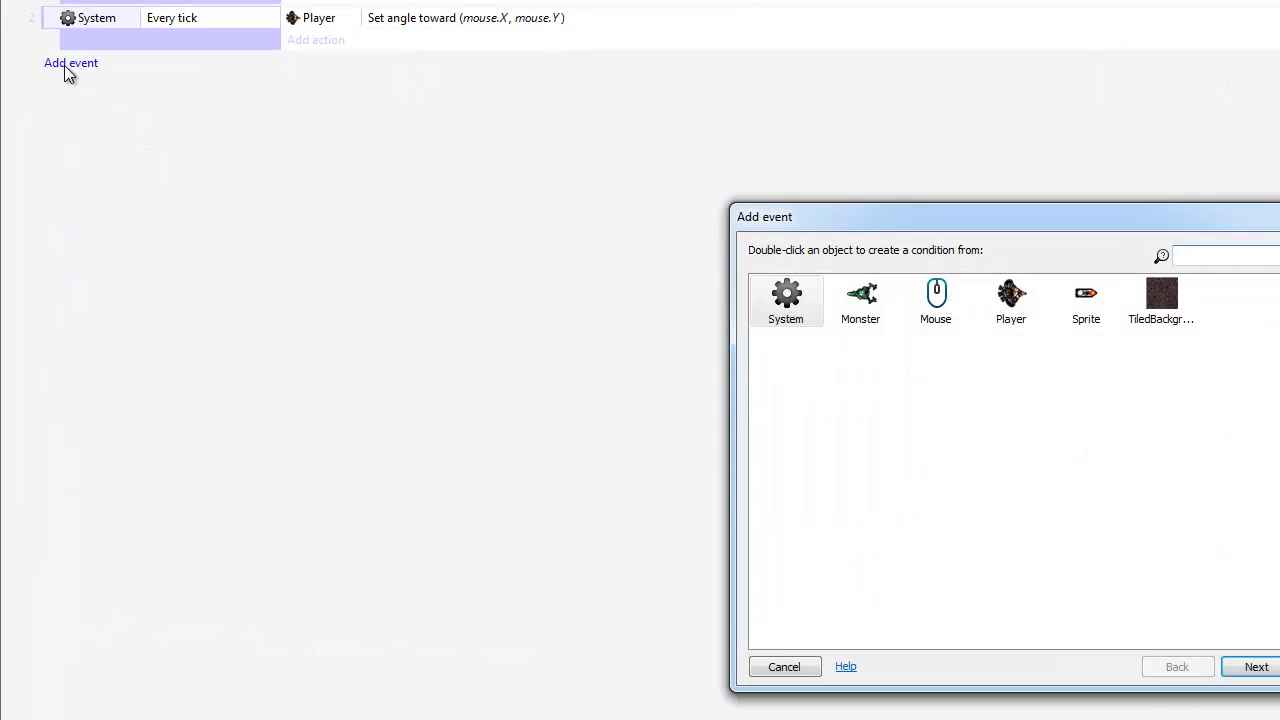
left_click(935, 300)
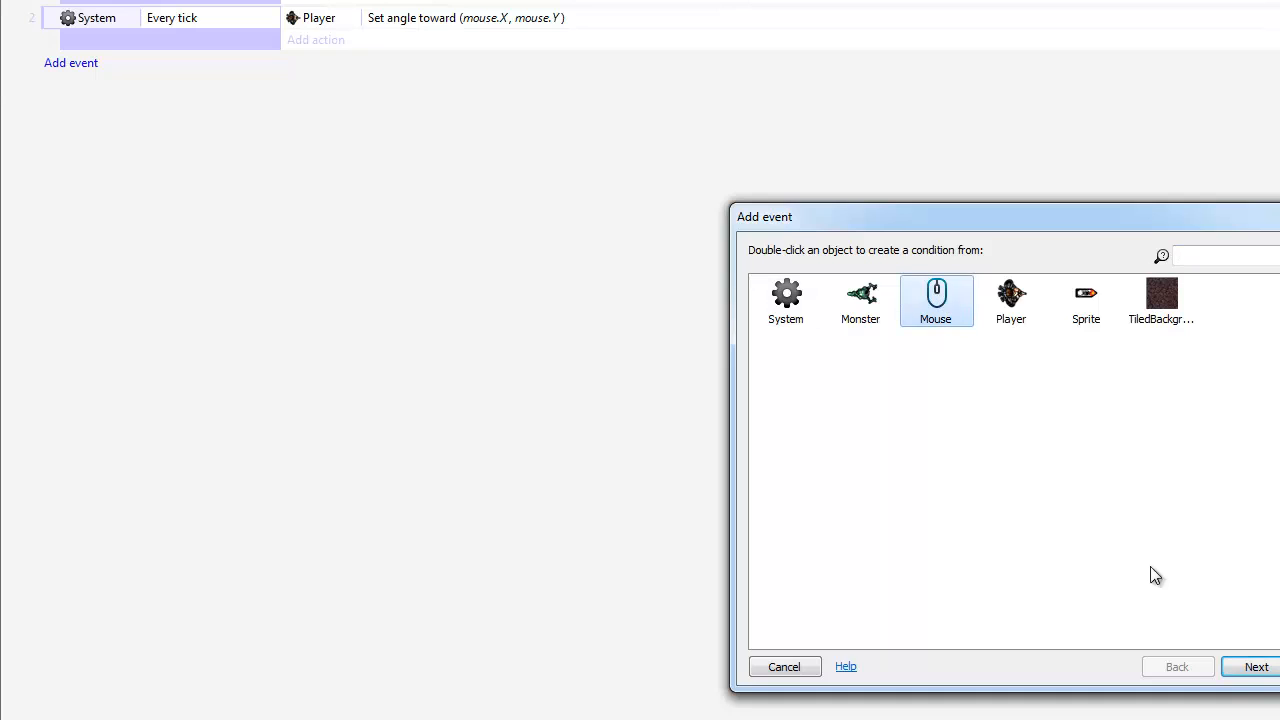
left_click(1258, 668)
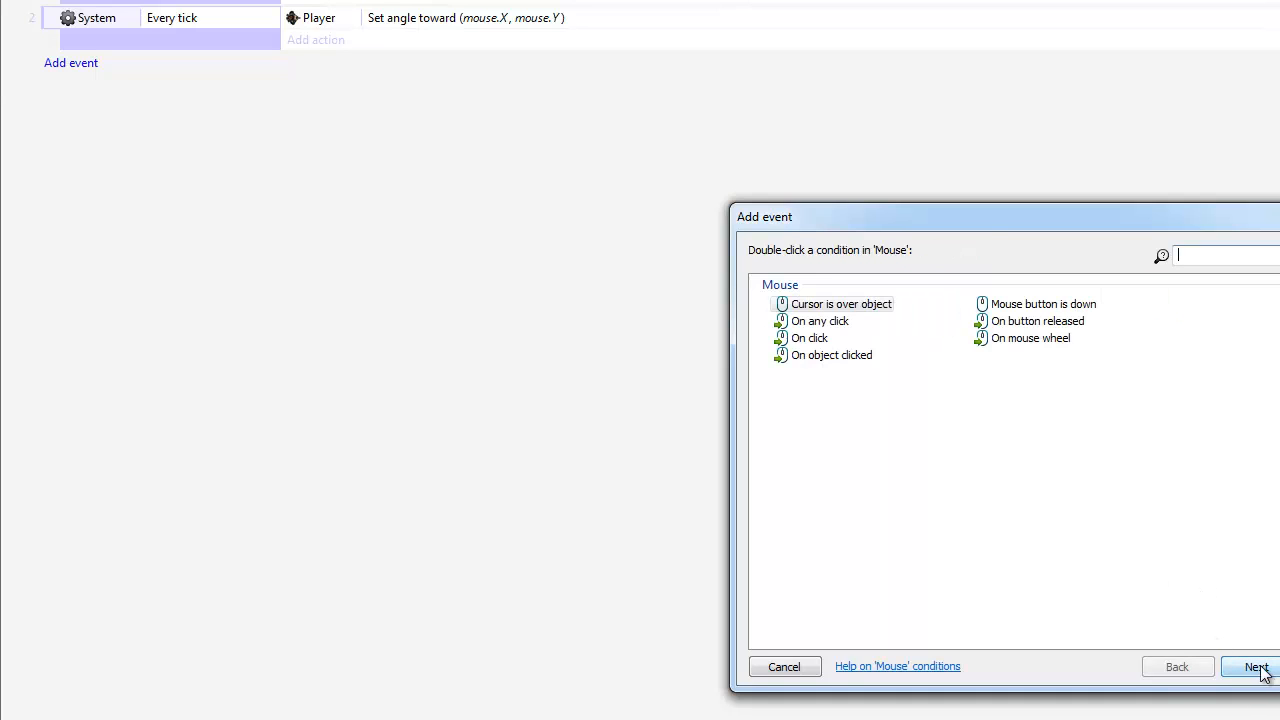
left_click(809, 339)
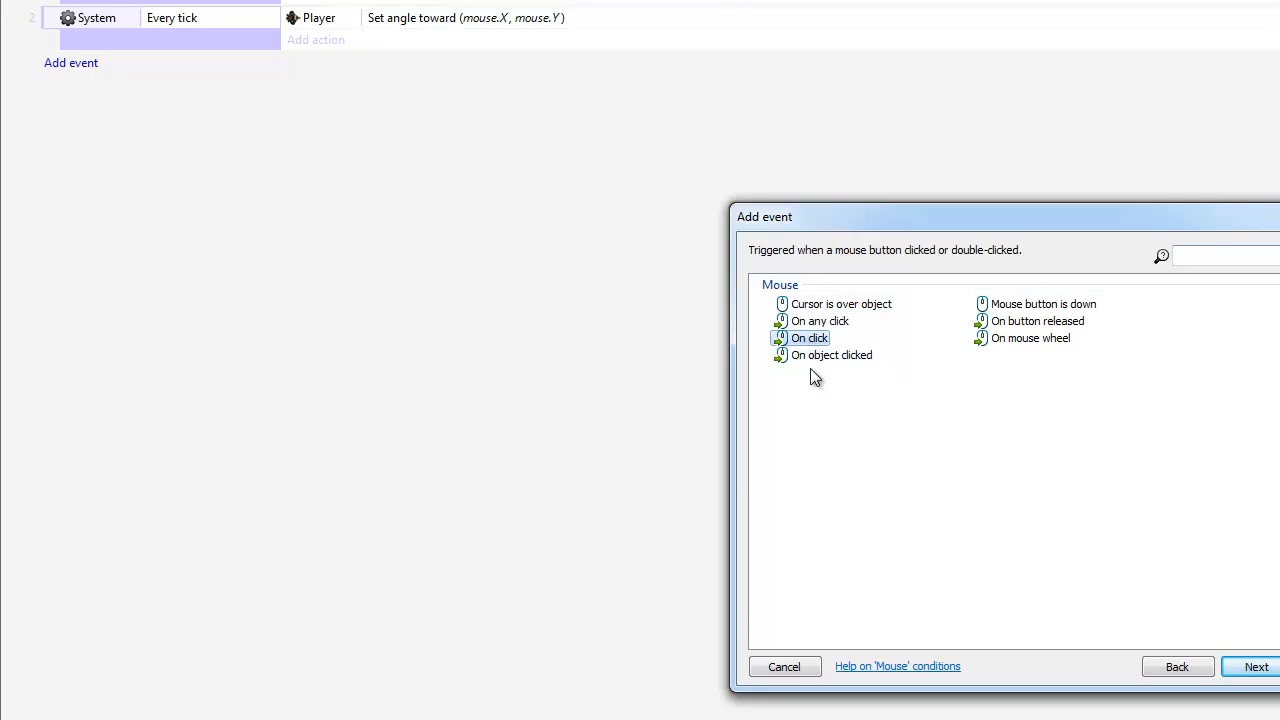
left_click(1255, 668)
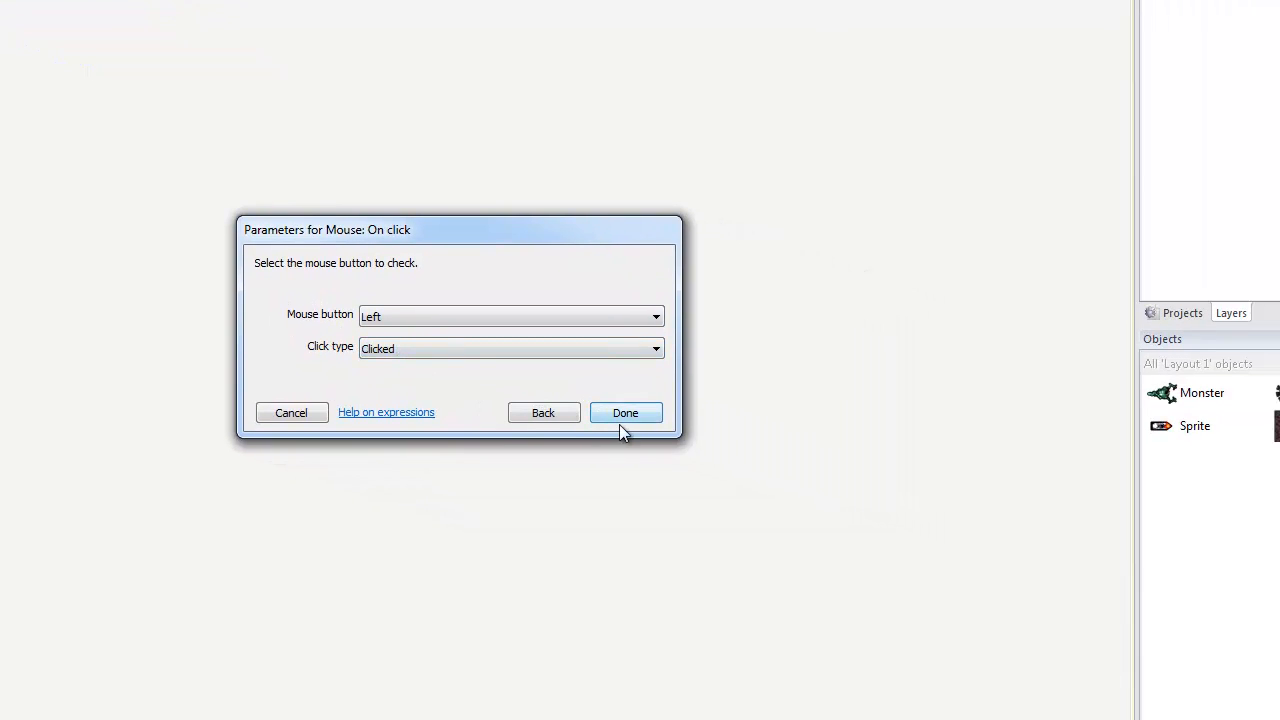
left_click(619, 418)
Step: Start a Player "Spawn another object" action for the left-click event
left_click(77, 1)
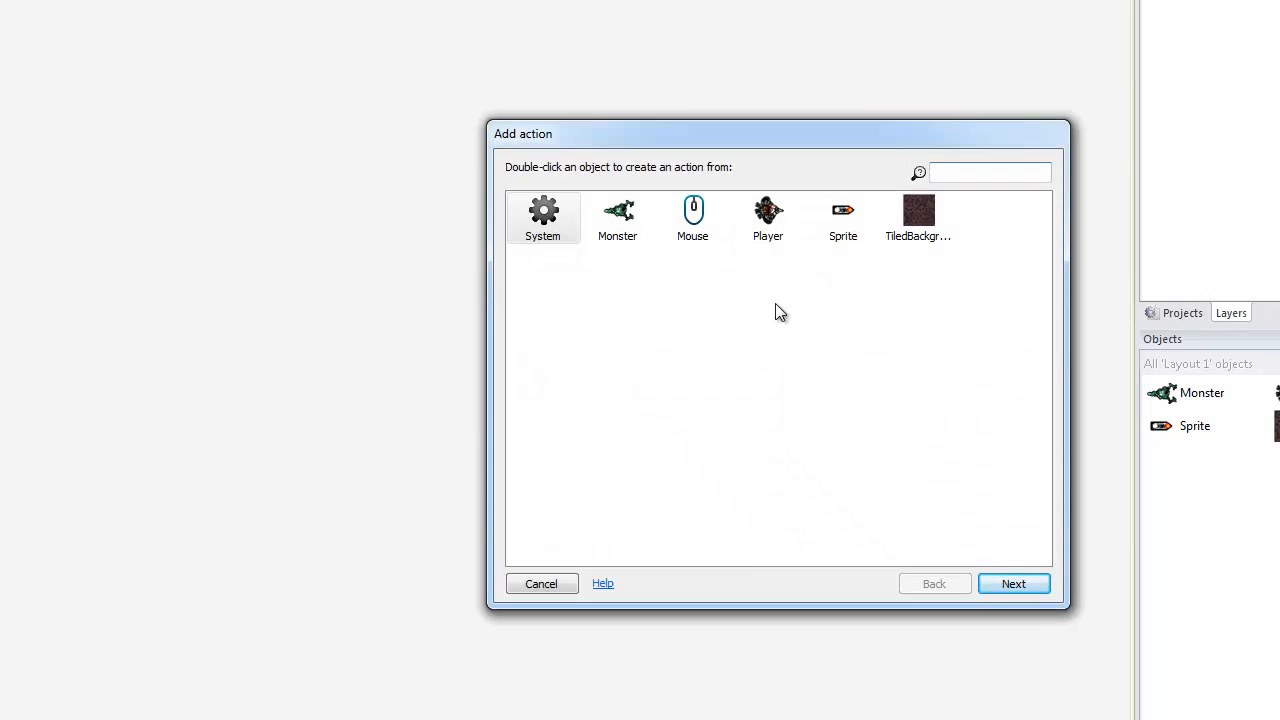
left_click(770, 231)
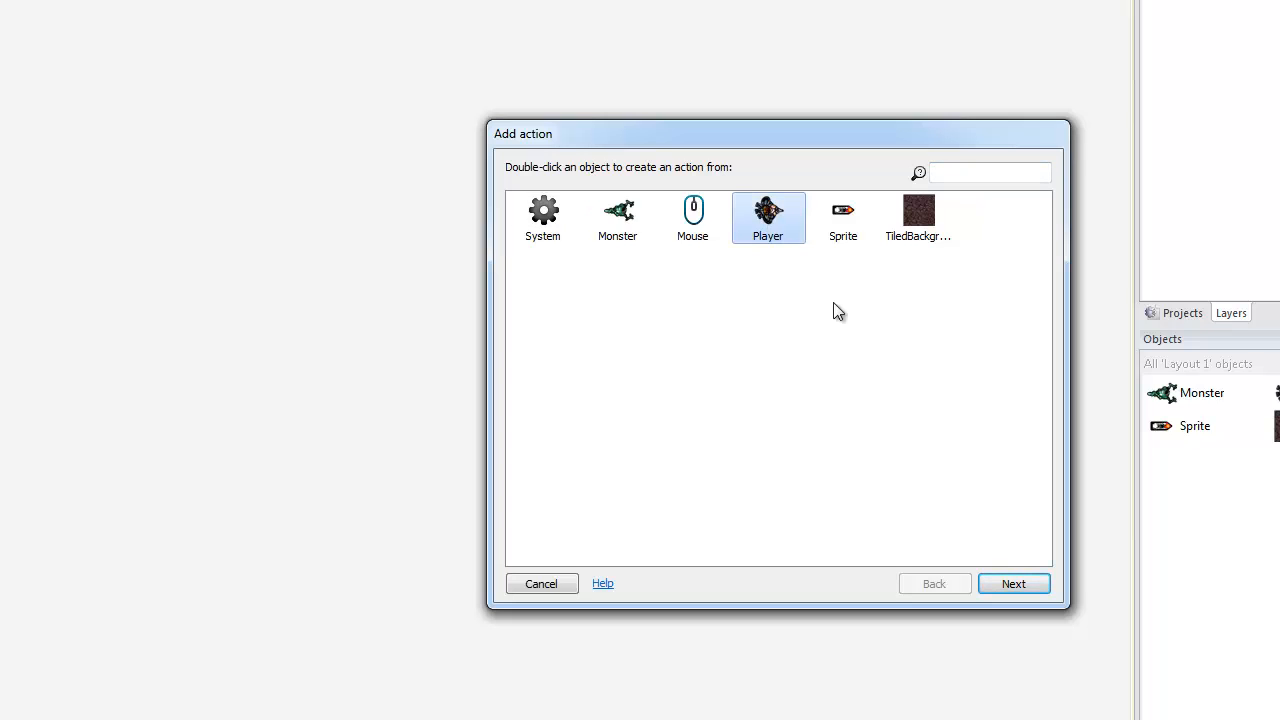
left_click(1012, 583)
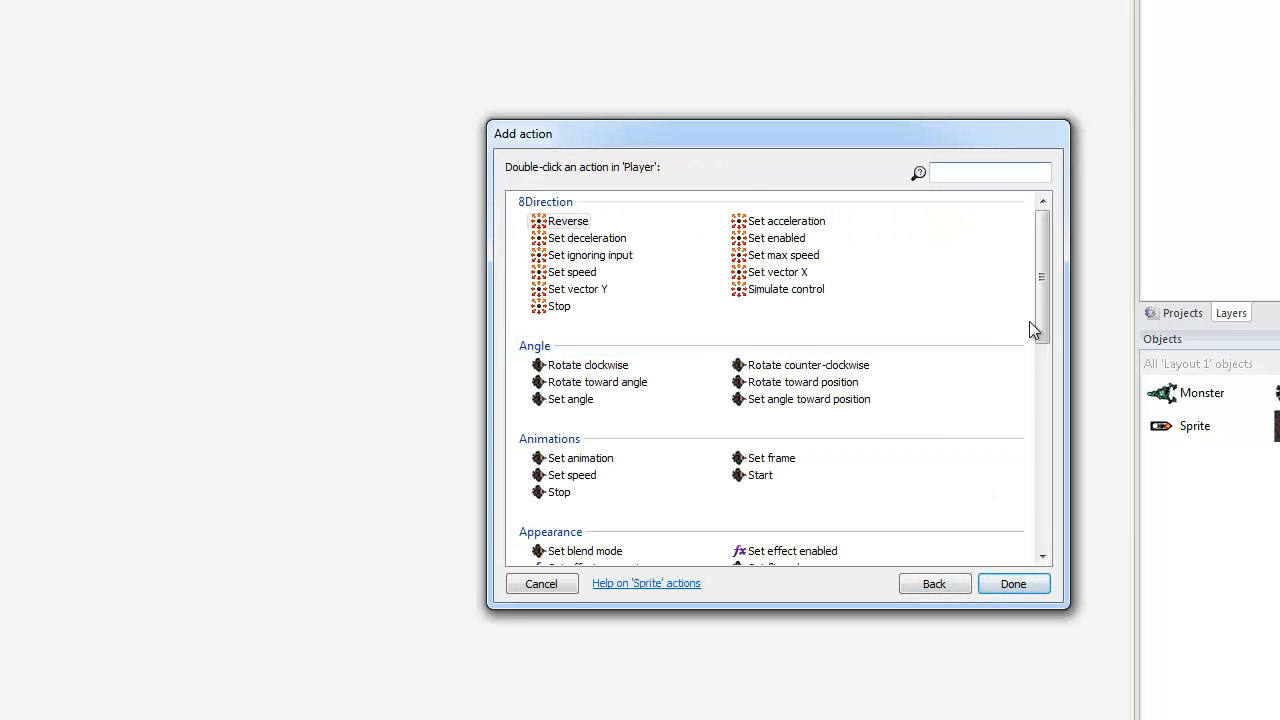
left_click_drag(1048, 332, 1011, 457)
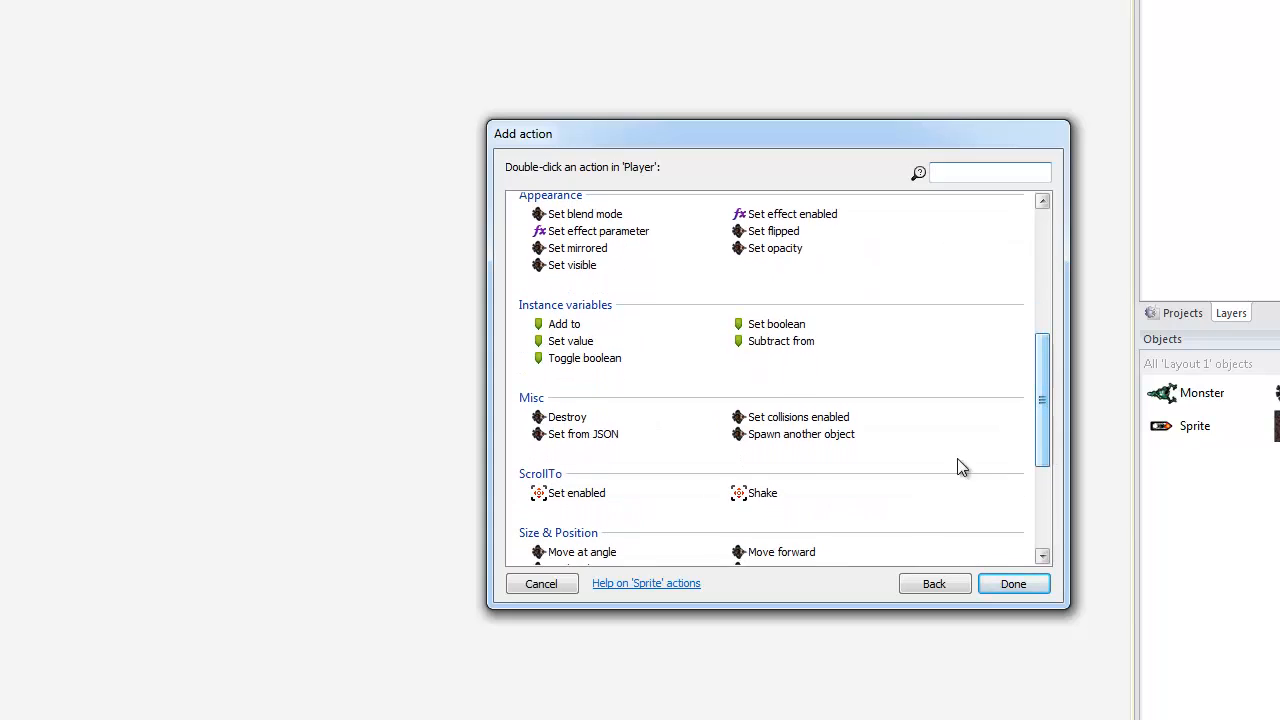
left_click(800, 434)
left_click(1010, 585)
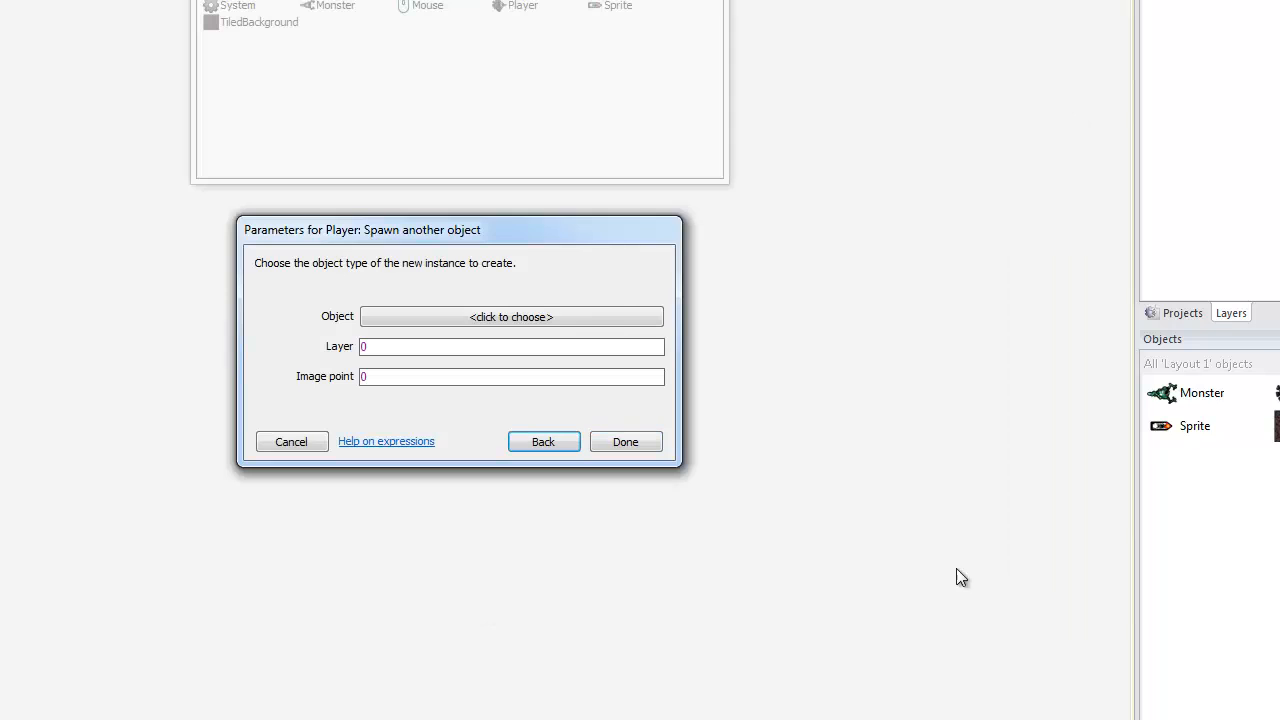
Step: Choose Sprite as the object to spawn, on layer 1 at image point 0, and finish the action
left_click(419, 316)
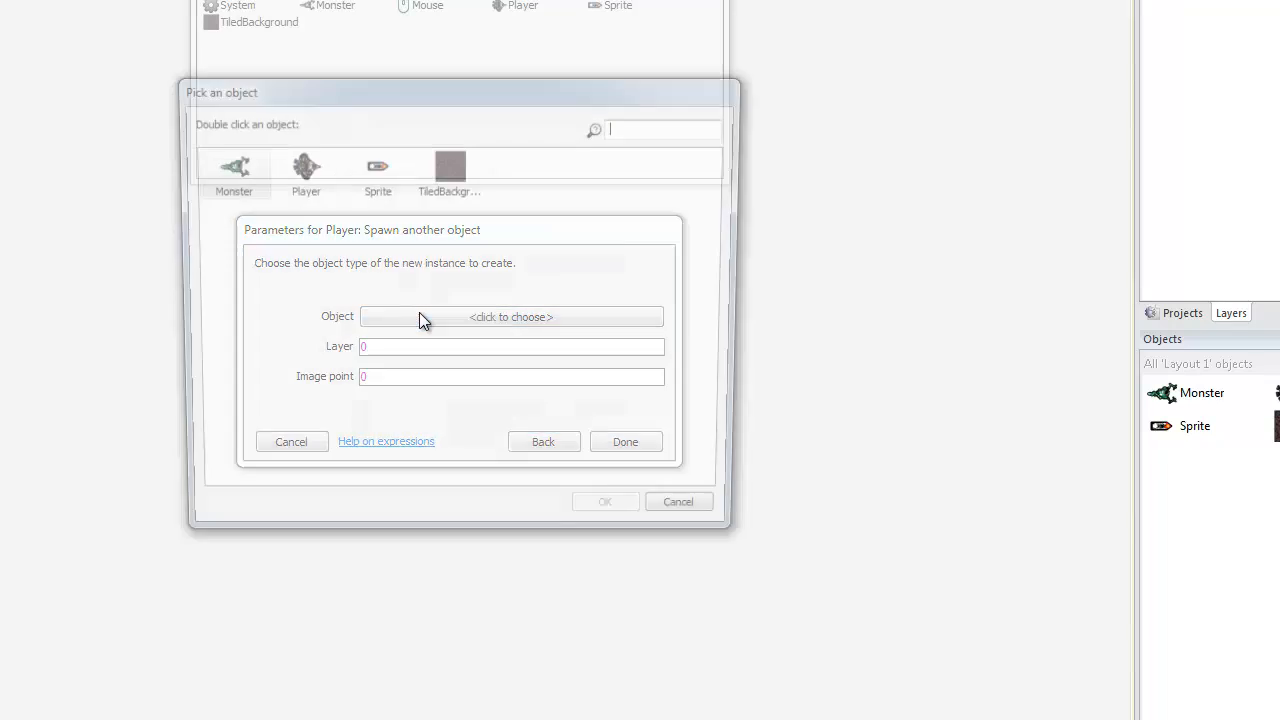
left_click(370, 176)
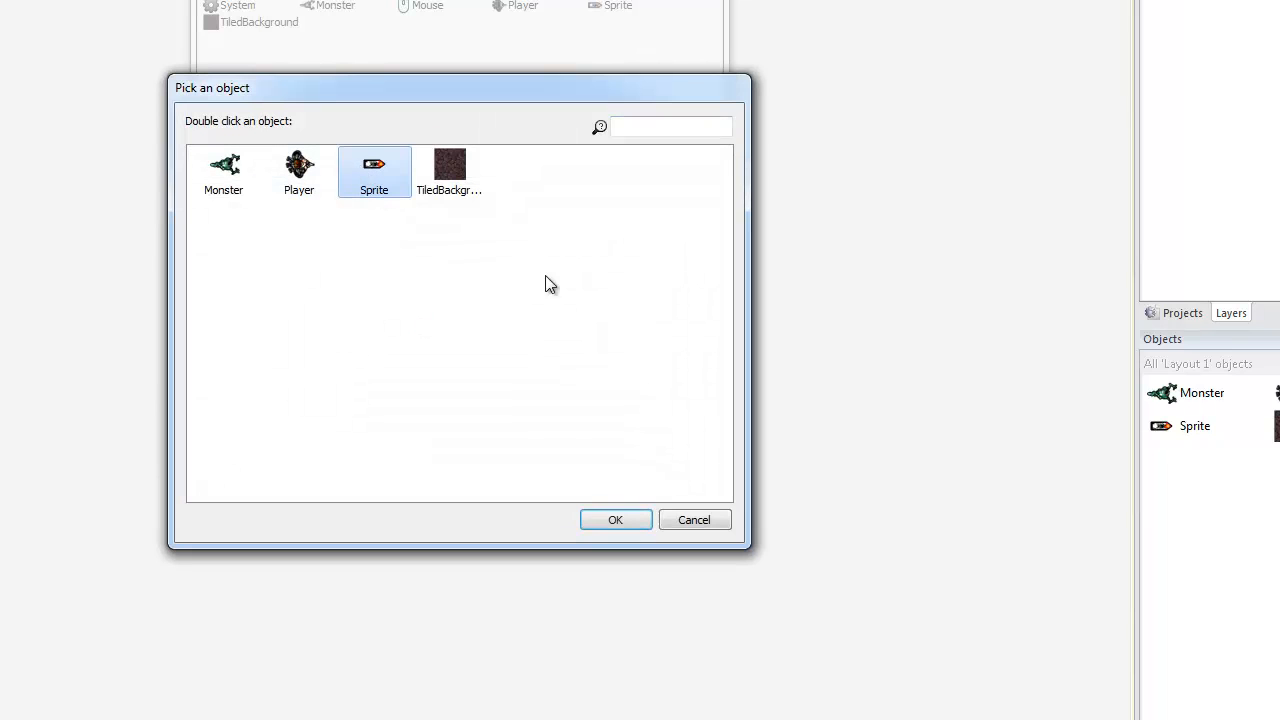
left_click(615, 516)
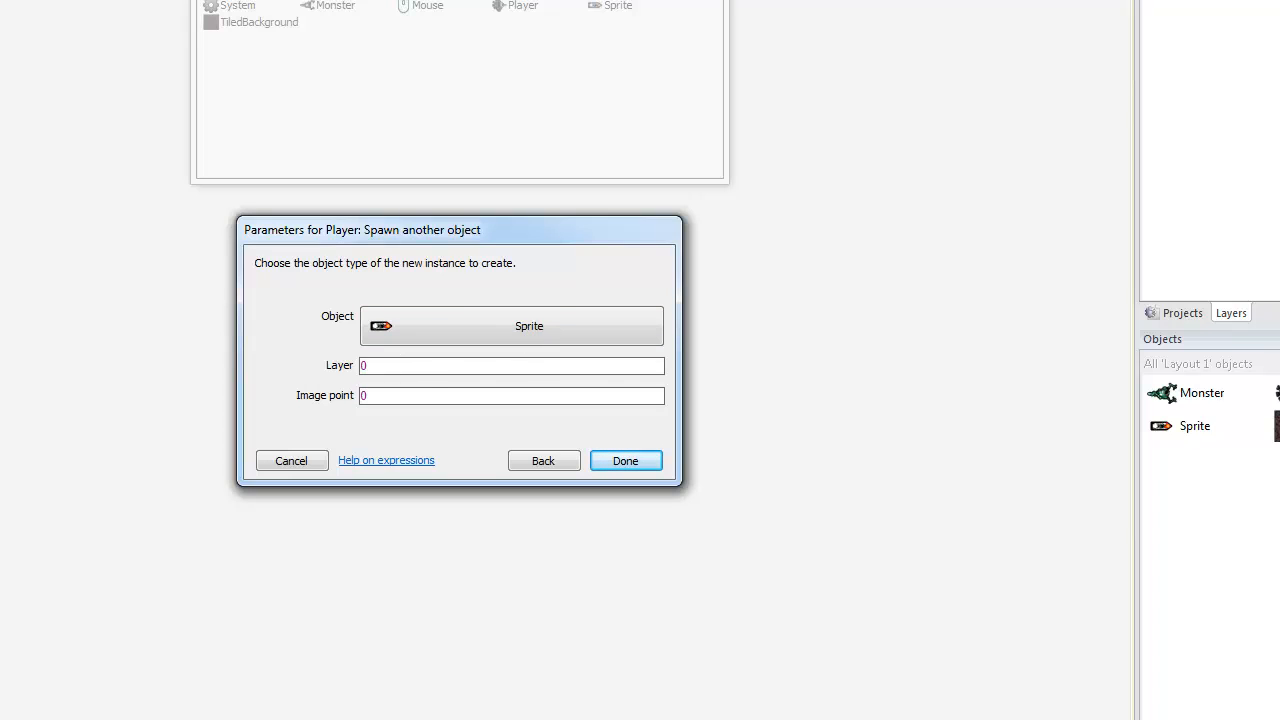
left_click(378, 366)
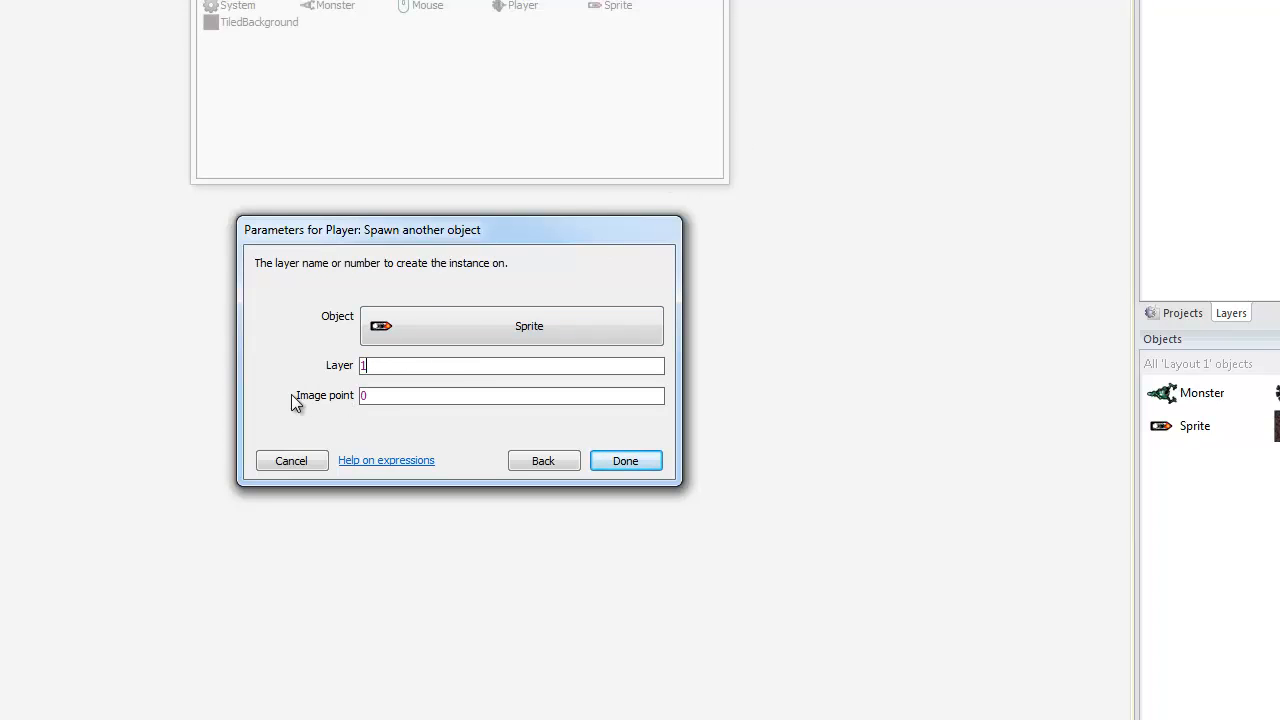
left_click(362, 395)
left_click(625, 460)
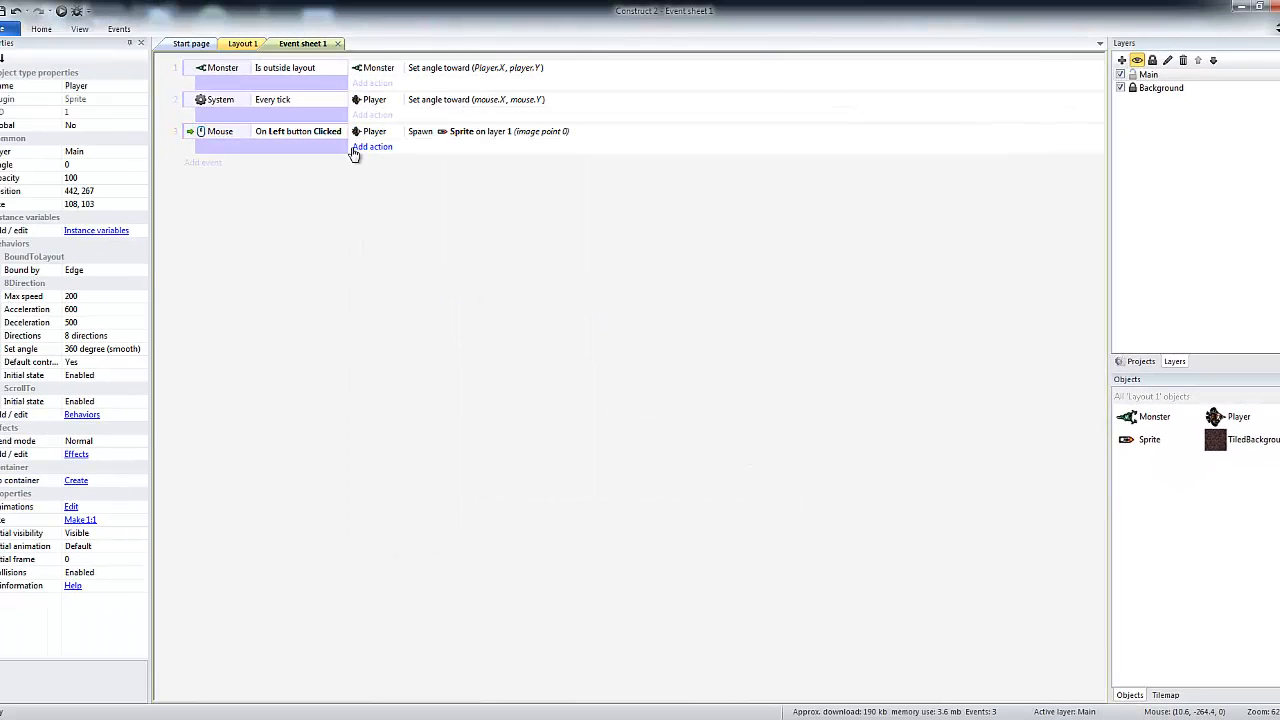
Step: Rename the Sprite object type to Bullet
left_click(1148, 441)
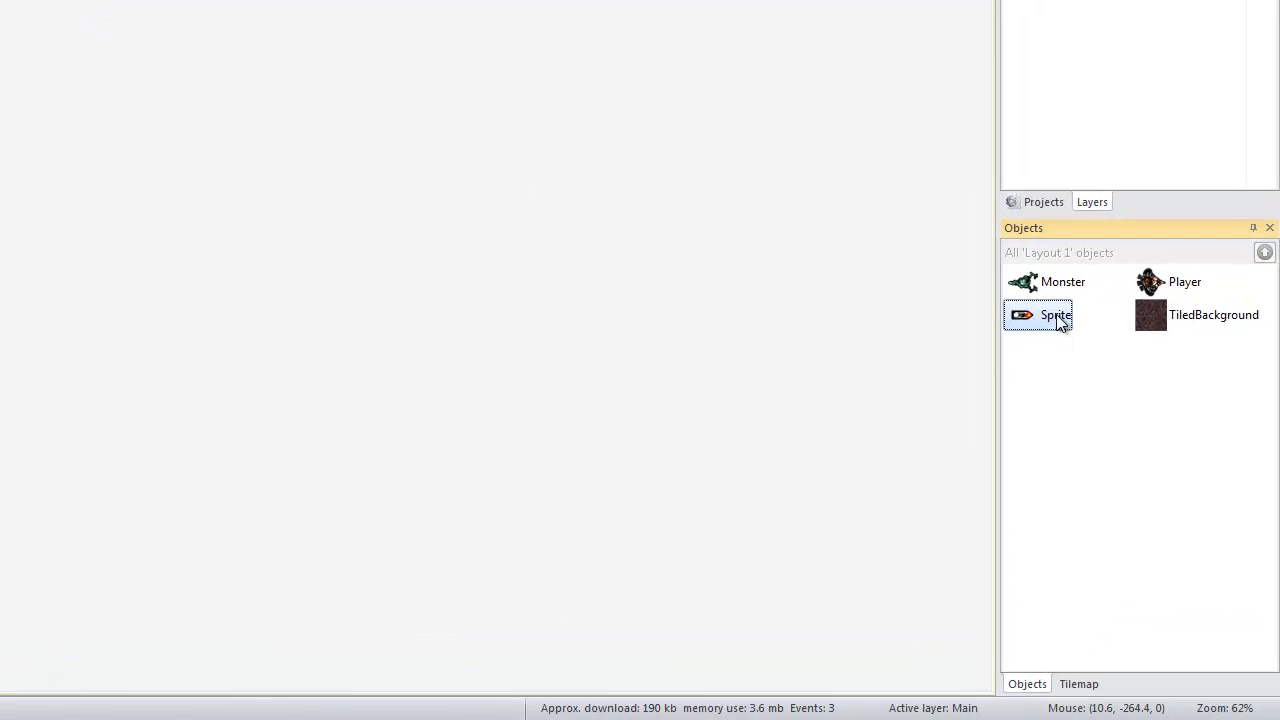
left_click(1057, 316)
right_click(1057, 315)
left_click(1047, 309)
left_click_drag(1082, 318, 1040, 317)
type("Bullet")
key("Return")
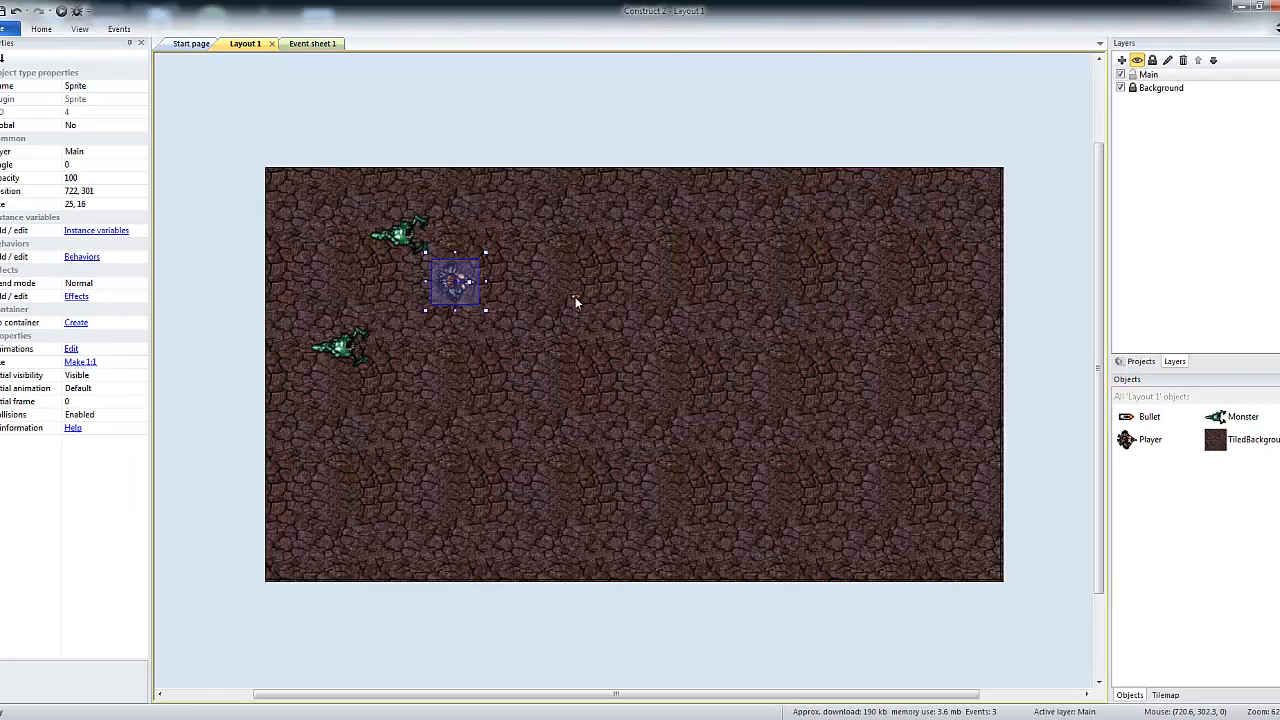
Step: Add the Bullet movement behavior to the Bullet sprite placed in the layout
left_click(575, 298)
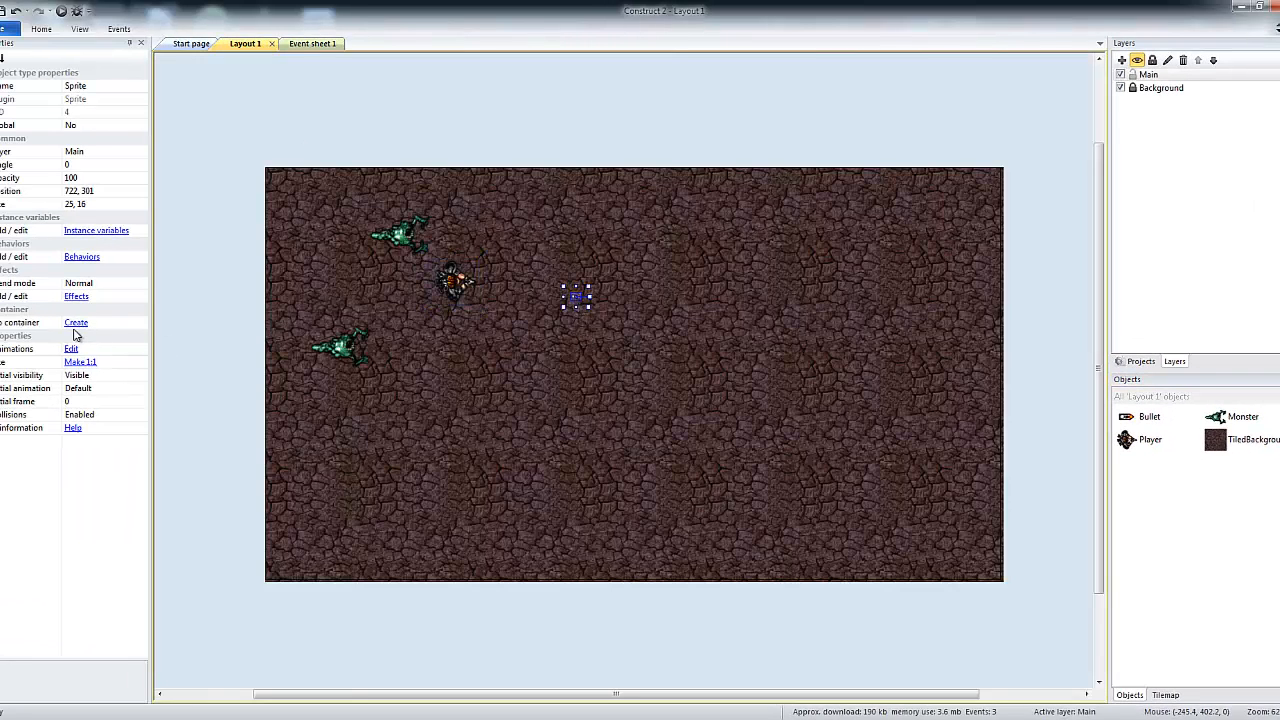
left_click(78, 263)
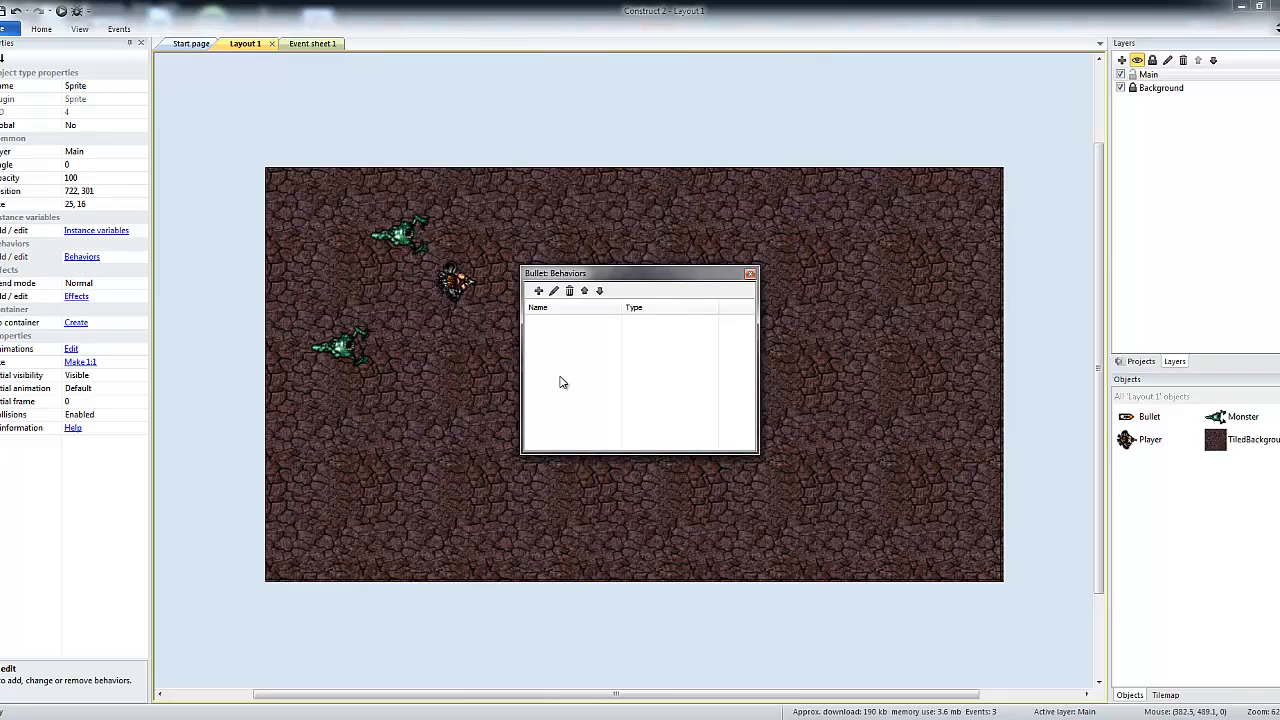
left_click(538, 290)
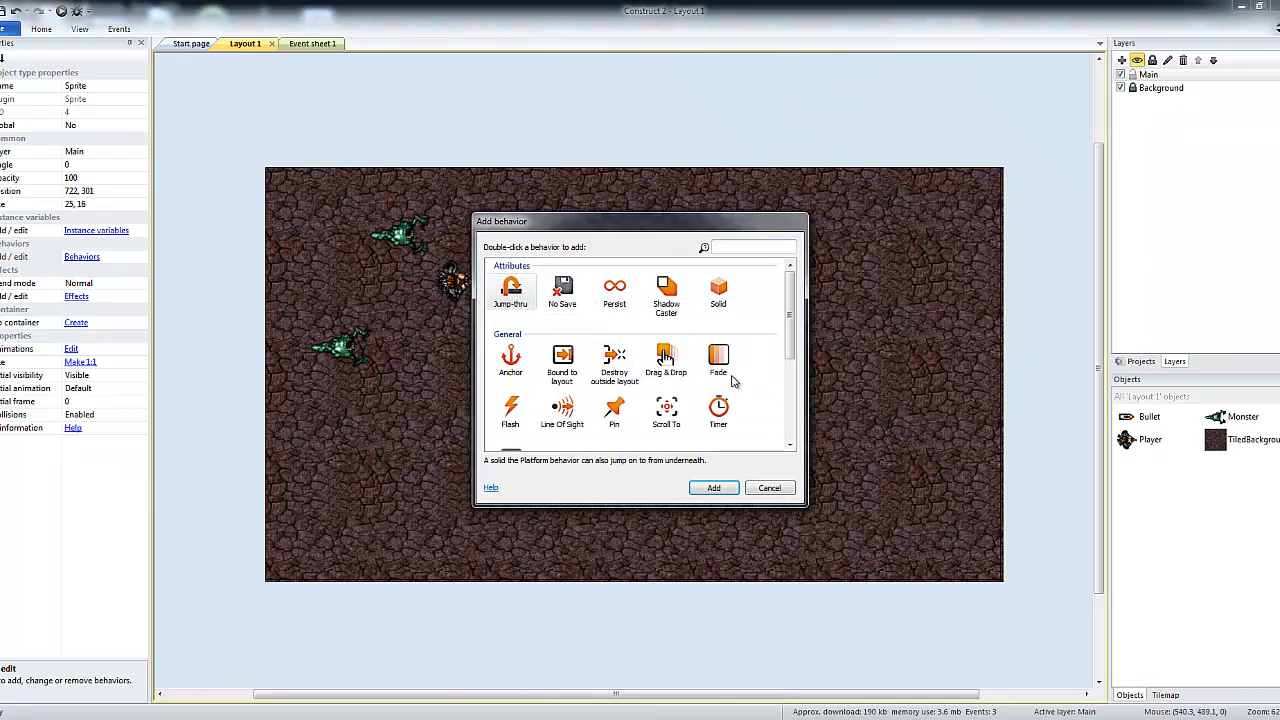
left_click_drag(789, 353, 796, 440)
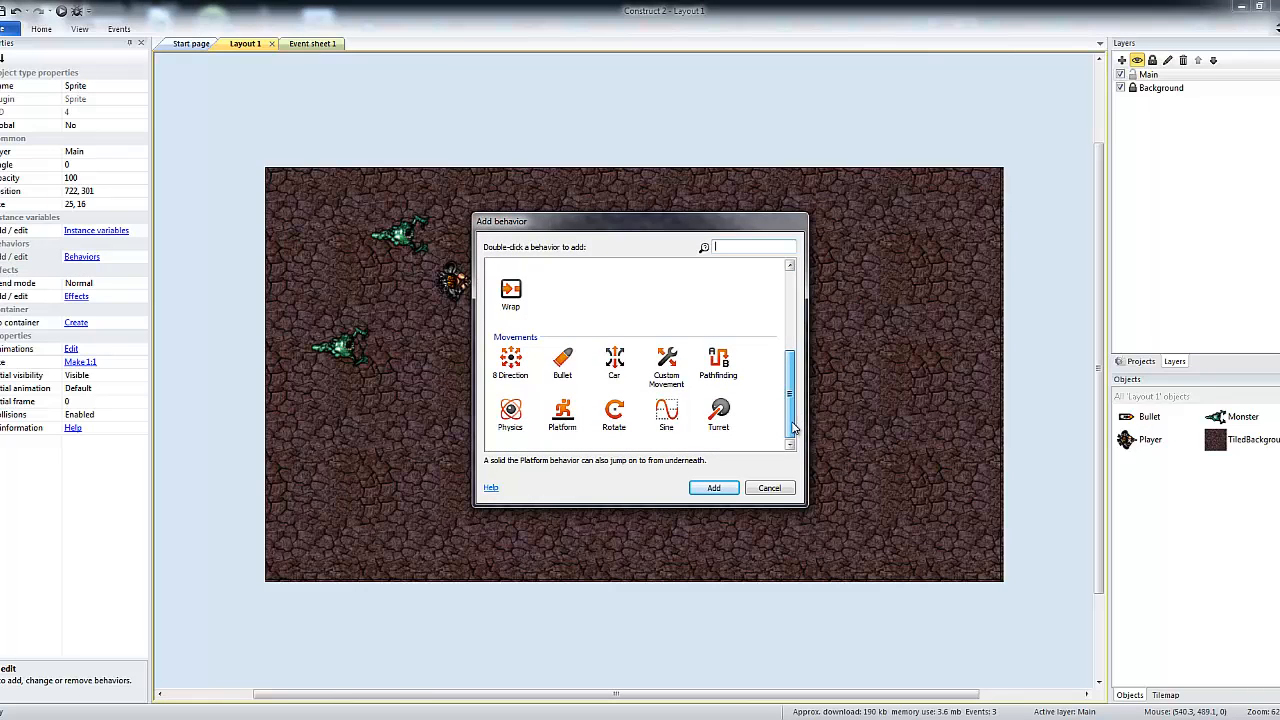
left_click(562, 362)
left_click(714, 488)
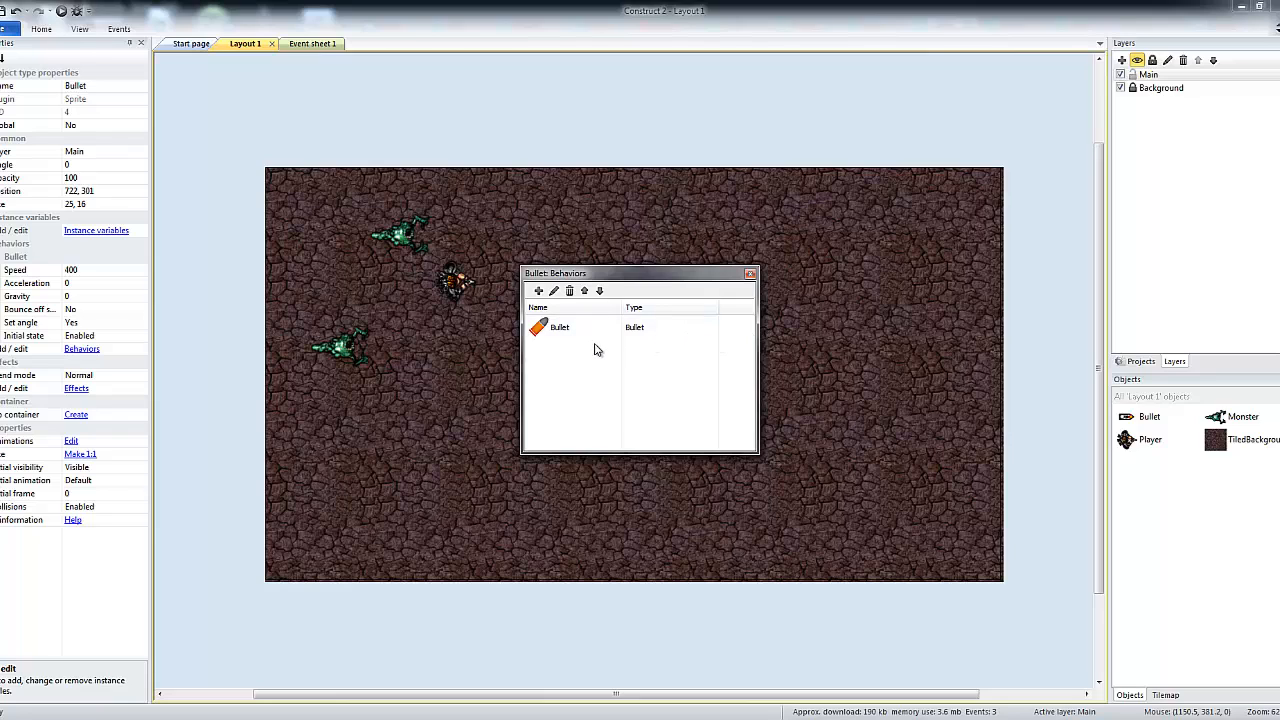
Step: Add the Destroy outside layout behavior to the Bullet sprite and finish editing its behaviors
left_click(538, 291)
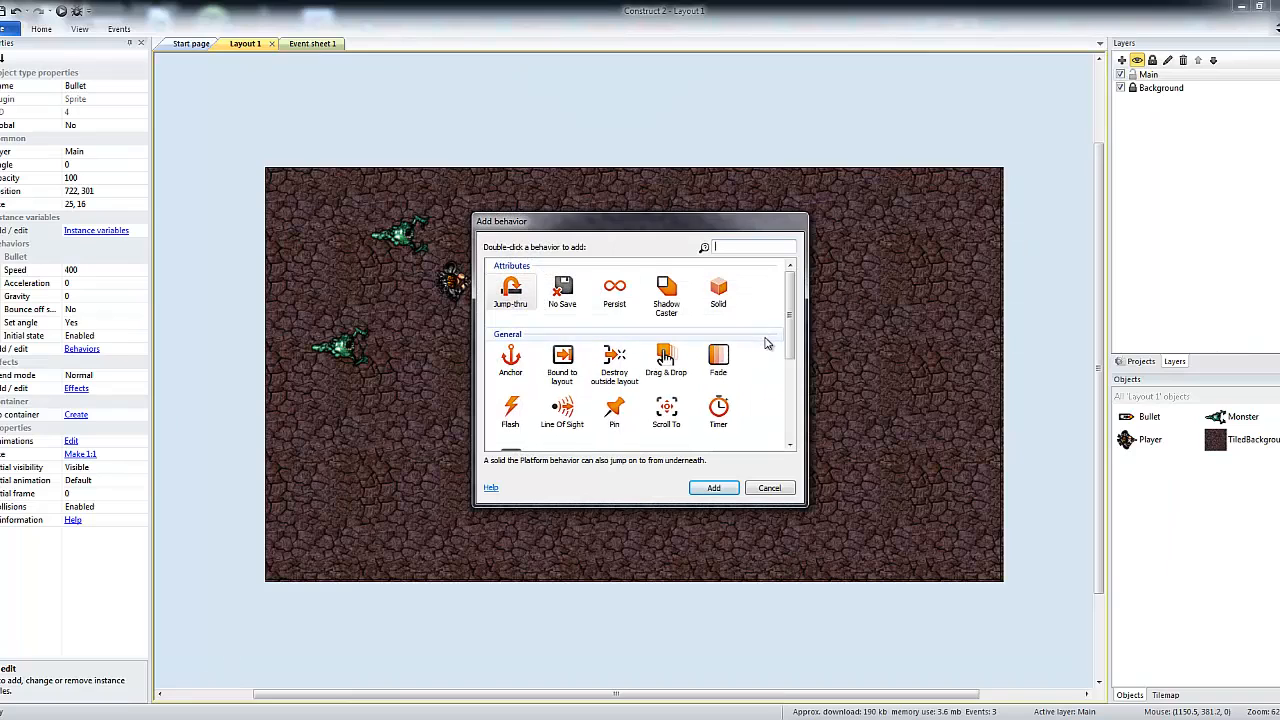
left_click(615, 370)
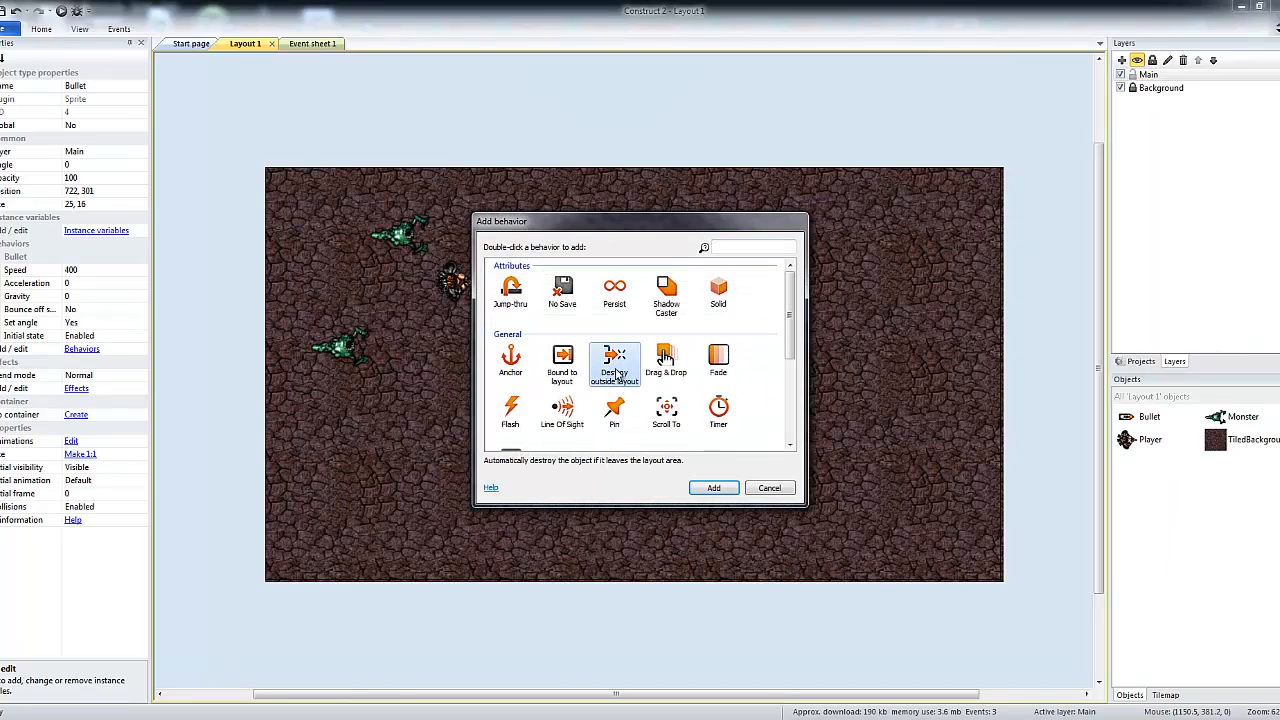
left_click(716, 488)
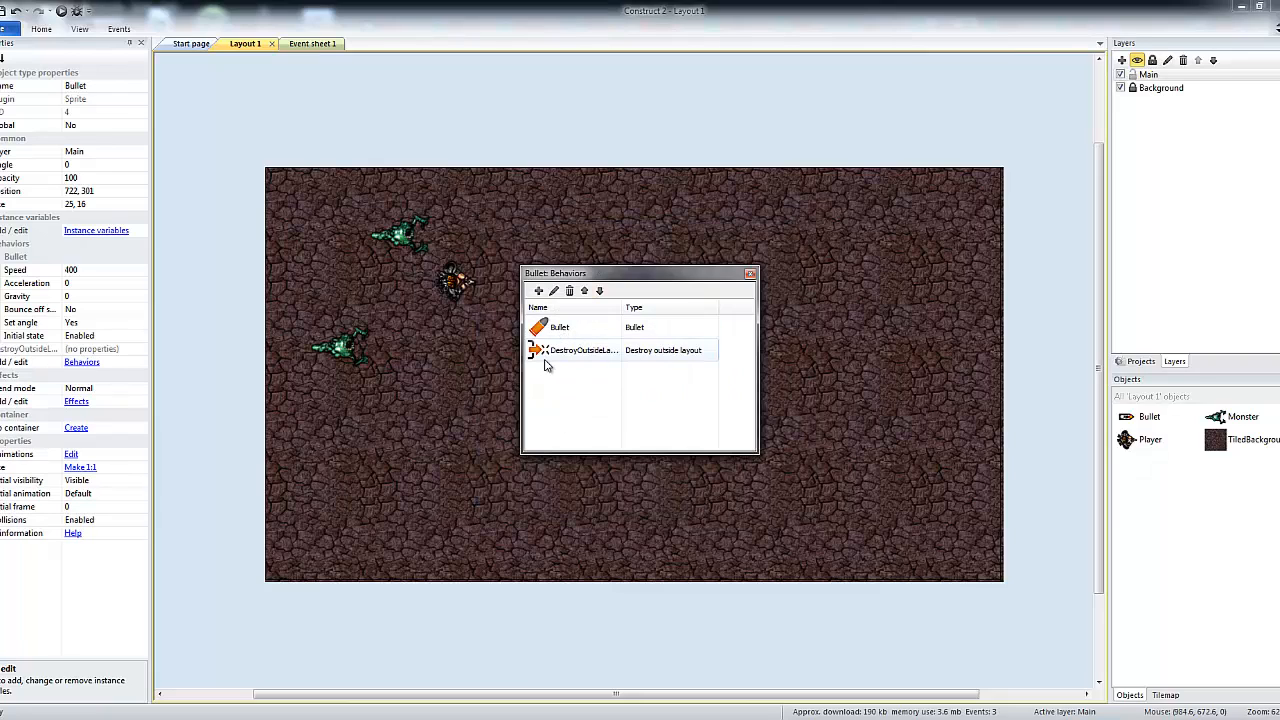
left_click(751, 275)
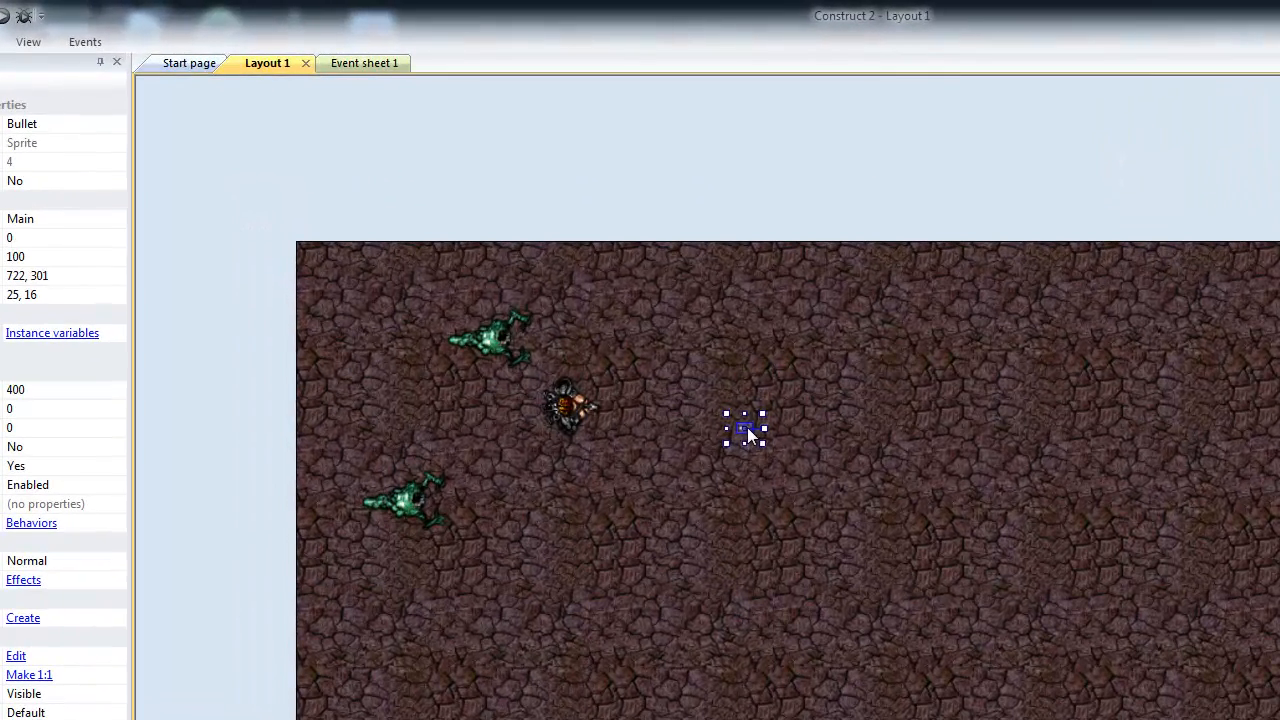
Step: Move the Bullet sprite off the layout, above its upper edge at about 616, -84, and return to Event sheet 1
left_click_drag(576, 297, 570, 134)
left_click_drag(740, 196, 681, 195)
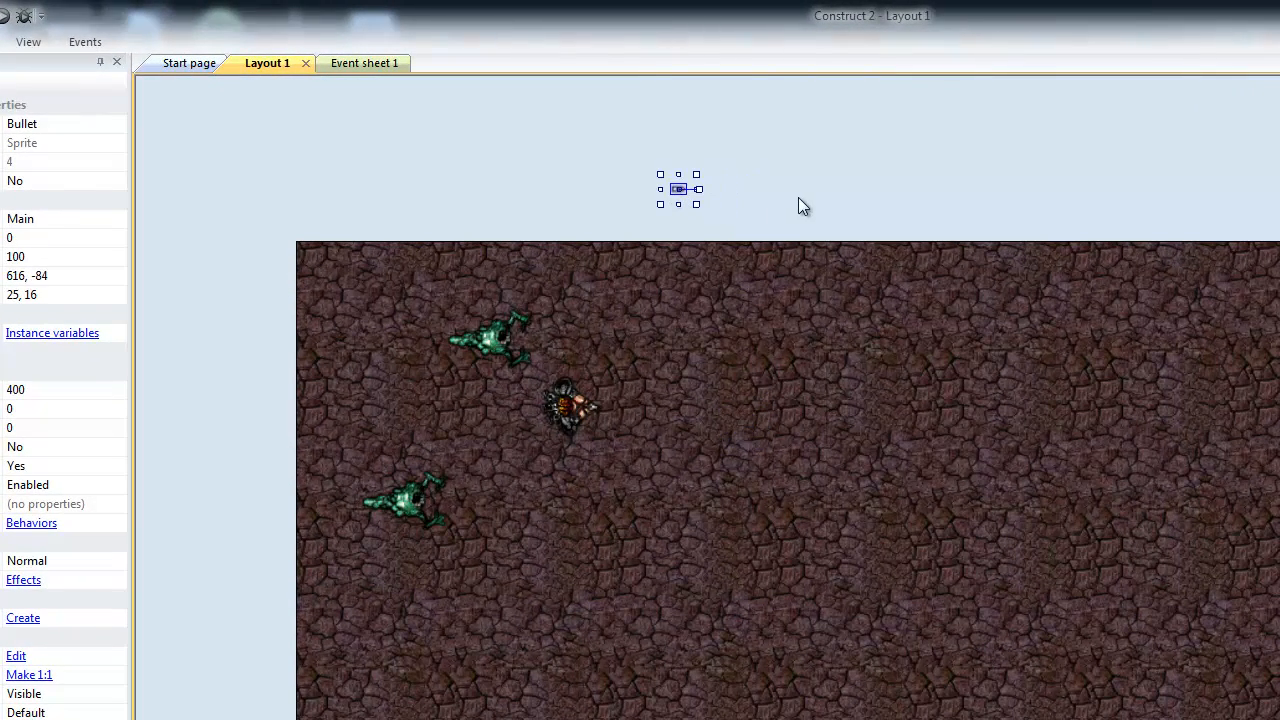
left_click(341, 66)
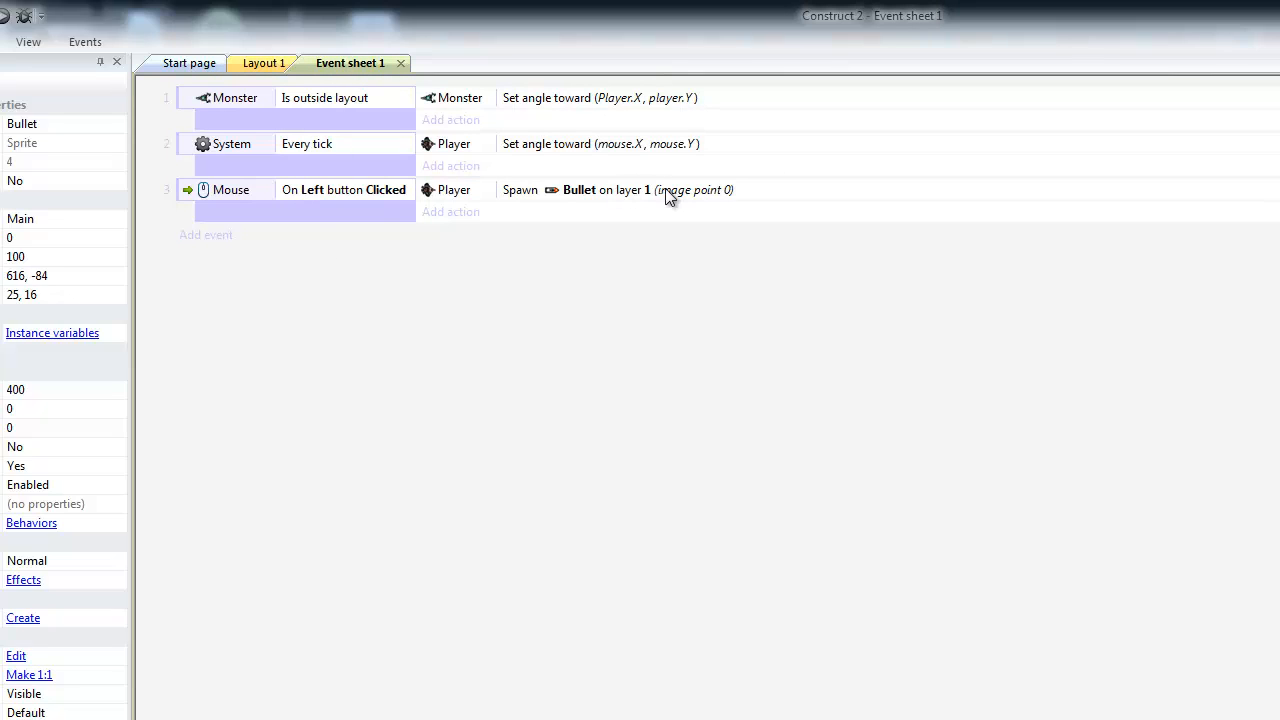
Step: Run the layout in the browser, test firing bullets in several directions, and switch back to Construct 2
left_click(105, 16)
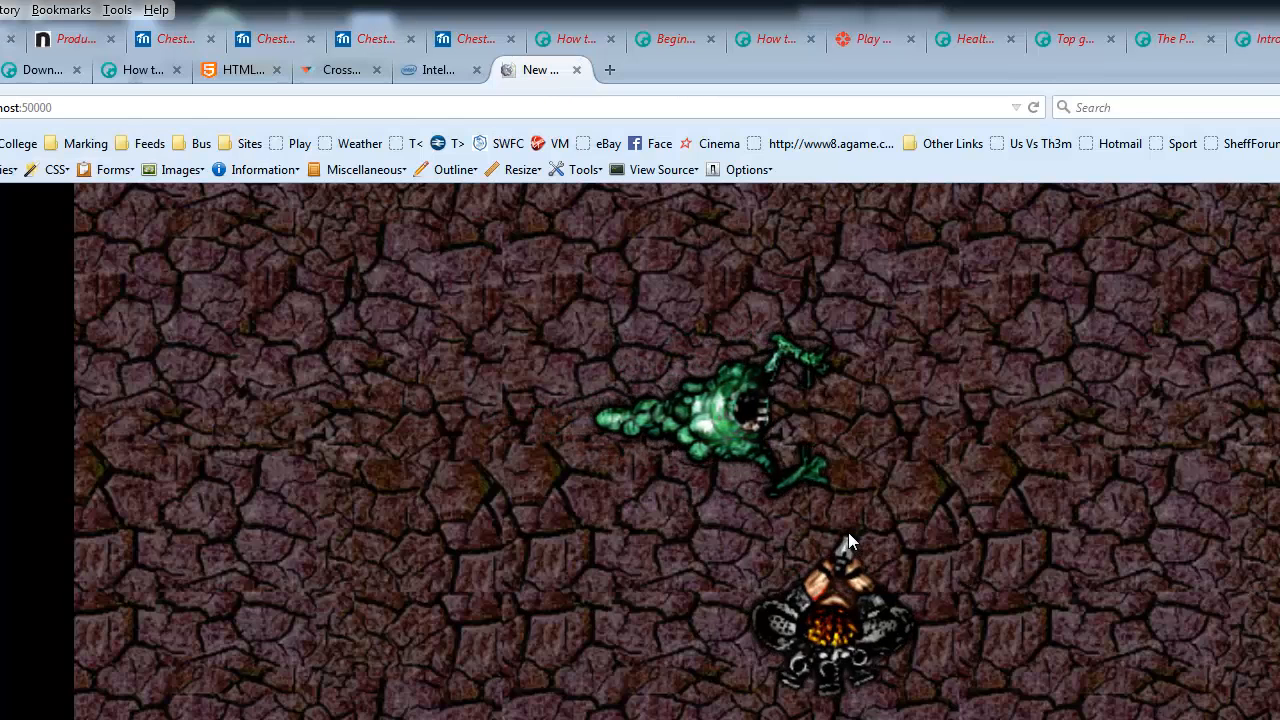
left_click(892, 489)
left_click(944, 454)
left_click(944, 454)
left_click(944, 454)
left_click(944, 454)
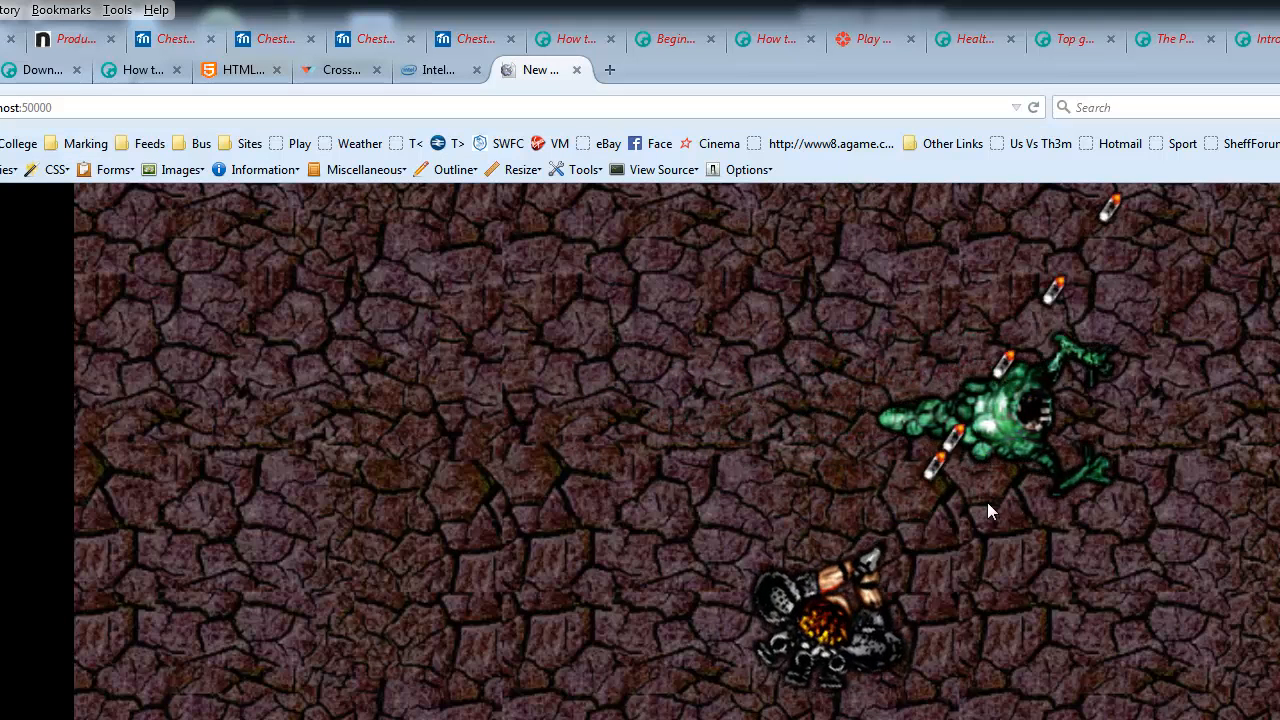
left_click(1144, 552)
left_click(1144, 552)
left_click(1116, 471)
left_click(1116, 471)
left_click(1116, 471)
left_click(1116, 471)
left_click(1116, 471)
left_click(849, 605)
left_click(856, 604)
left_click(858, 603)
left_click(858, 603)
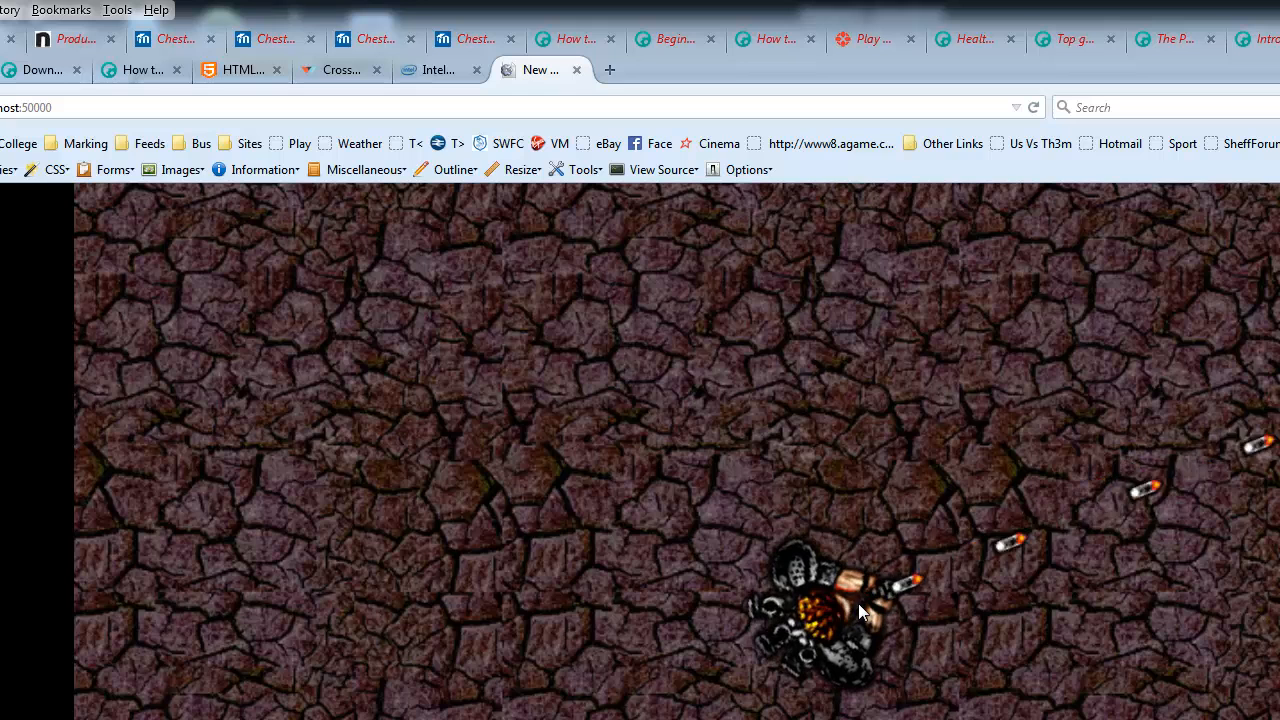
left_click(852, 605)
left_click(860, 605)
left_click(860, 605)
left_click(860, 605)
left_click(860, 605)
left_click(860, 605)
left_click(860, 605)
left_click(860, 605)
left_click(860, 605)
left_click(860, 605)
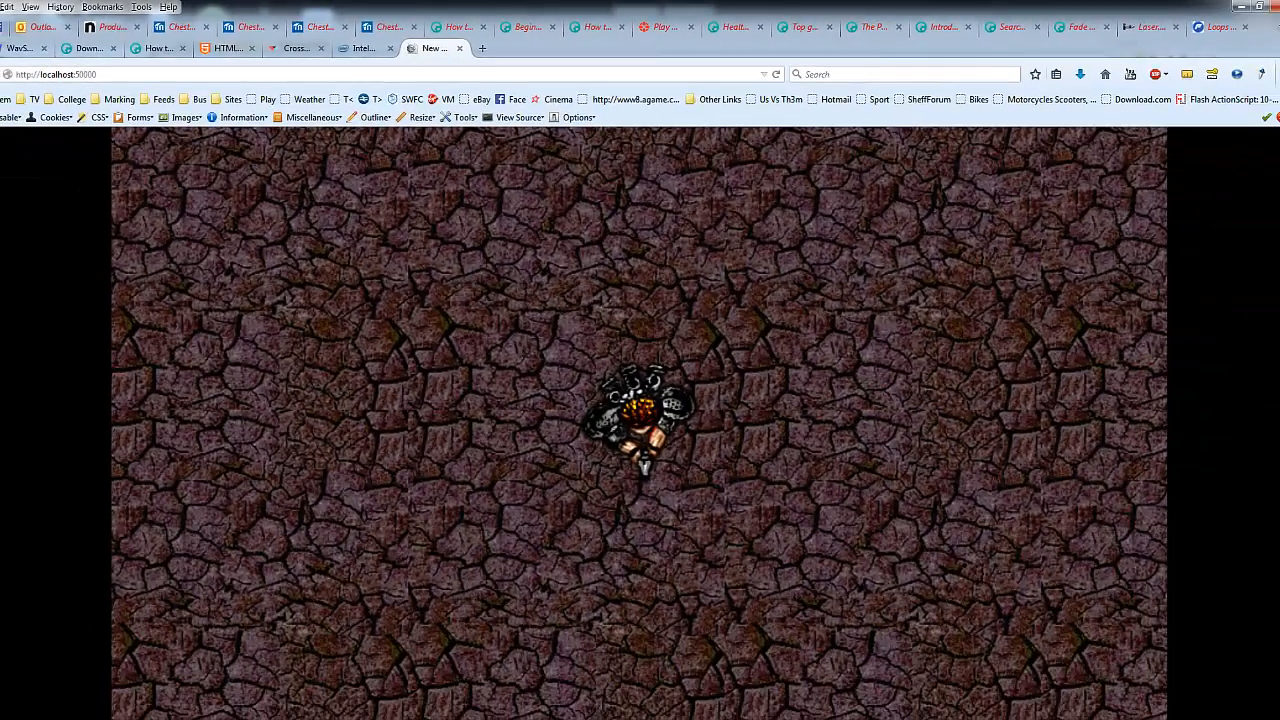
left_click(735, 718)
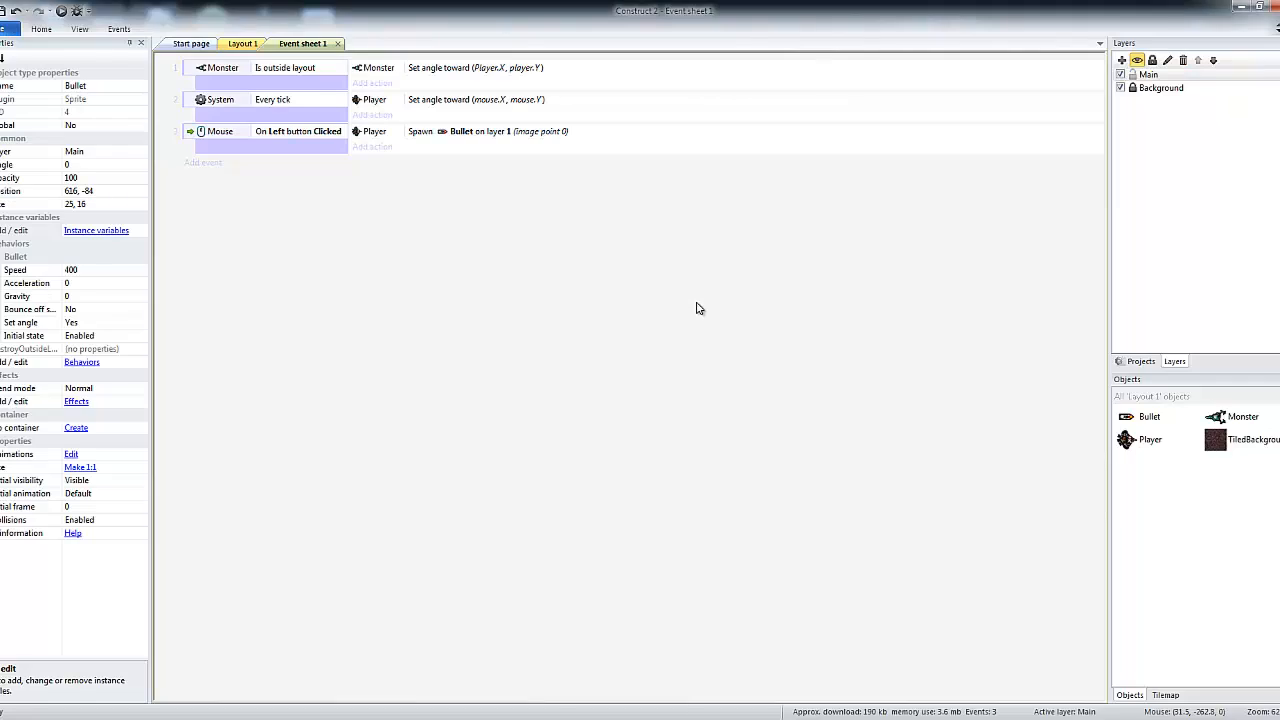
Step: Add an image point to the Player sprite at the tip of its gun, at X 102, Y 52, and finish editing the image
left_click(230, 45)
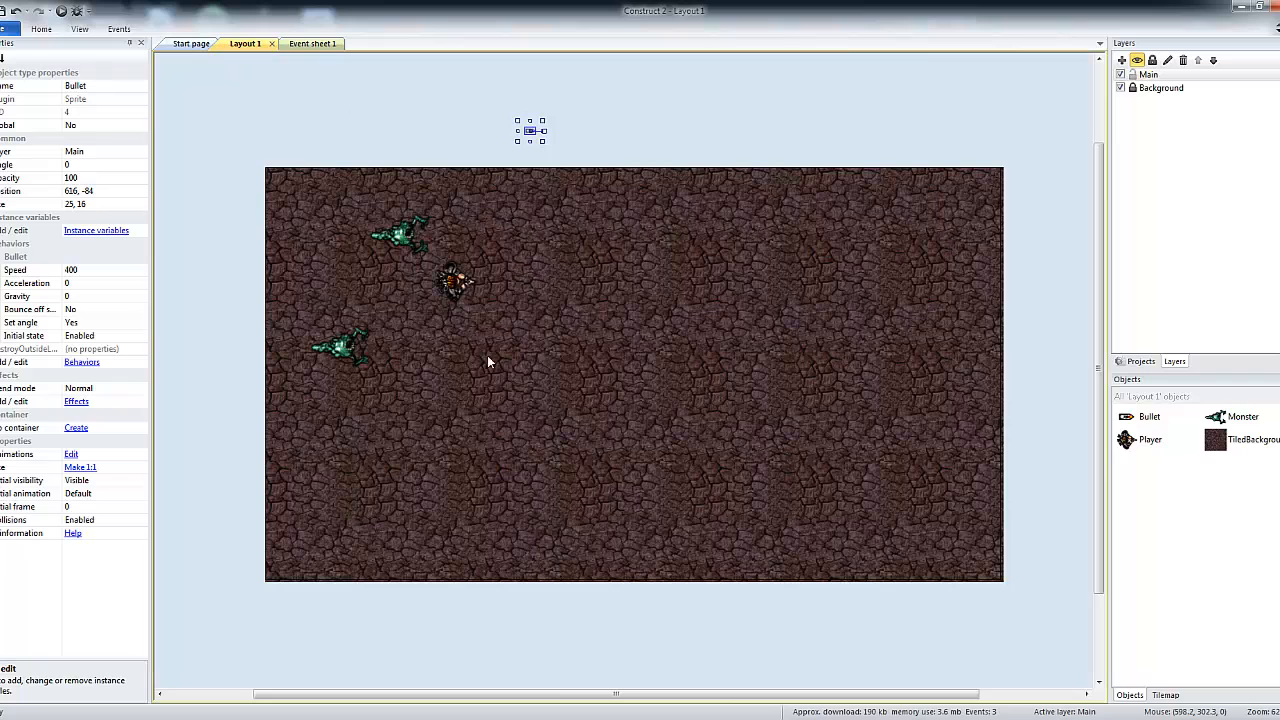
left_click(456, 287)
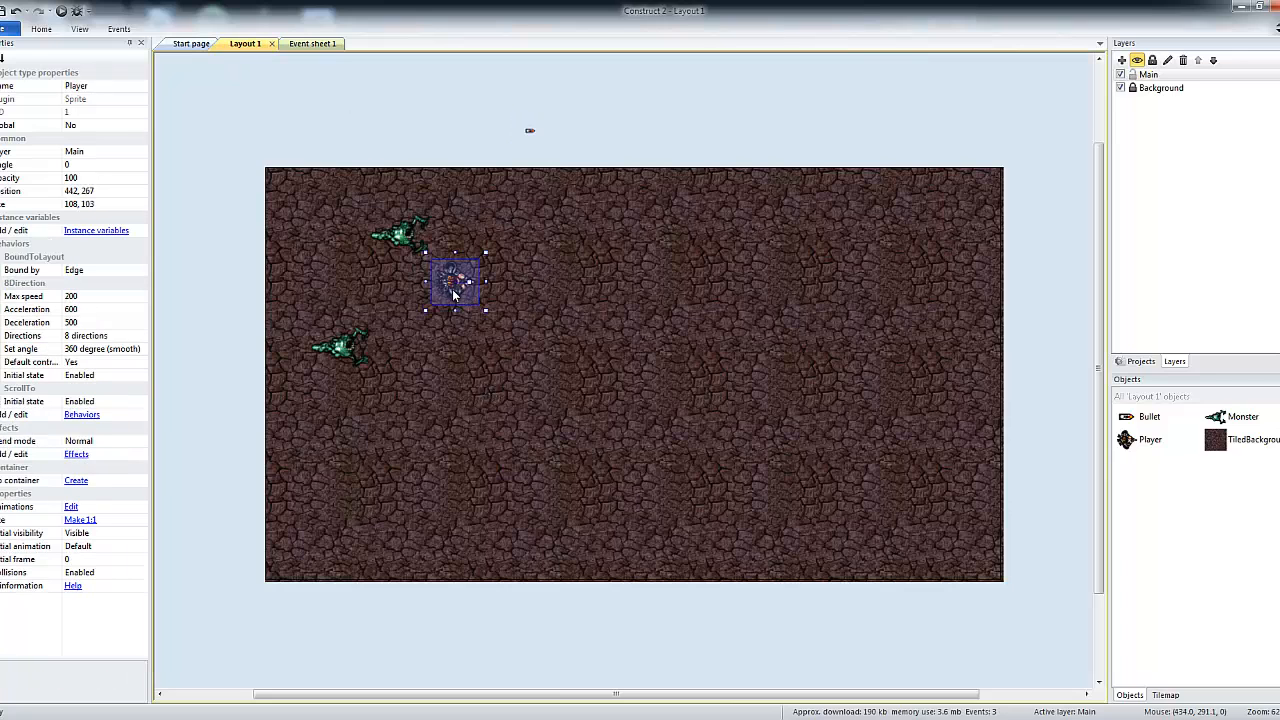
double_click(453, 293)
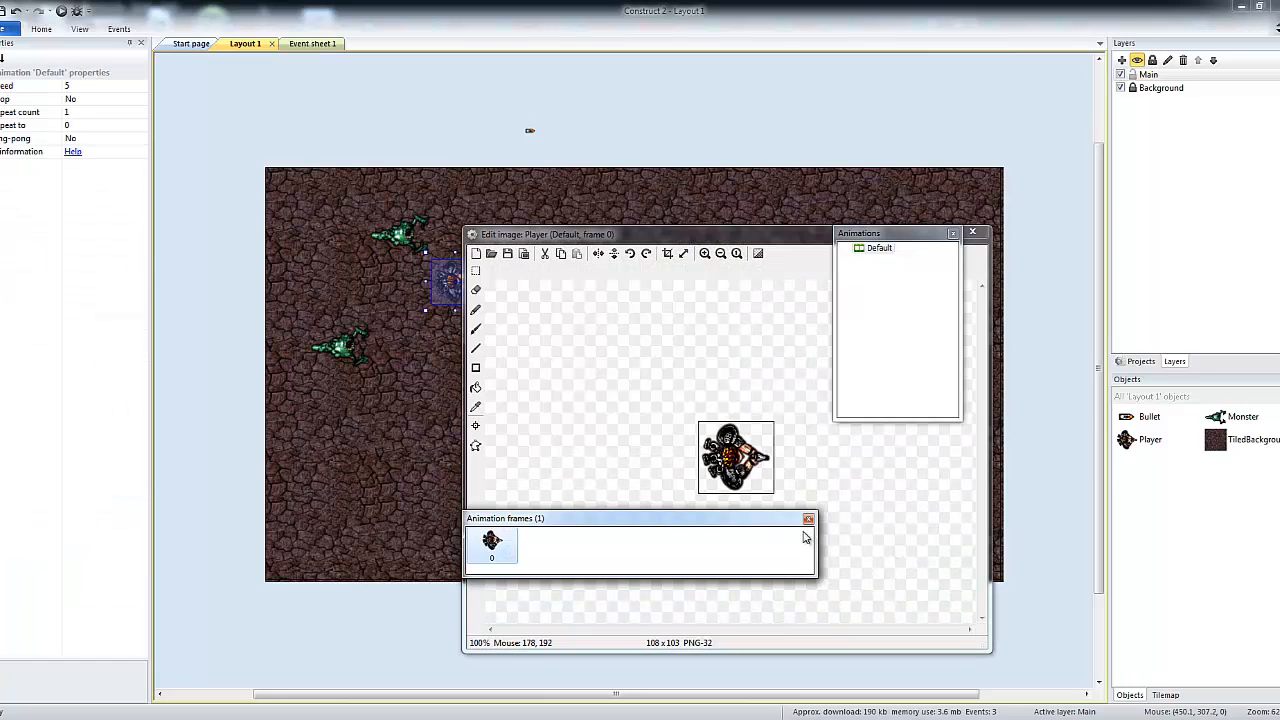
left_click(477, 311)
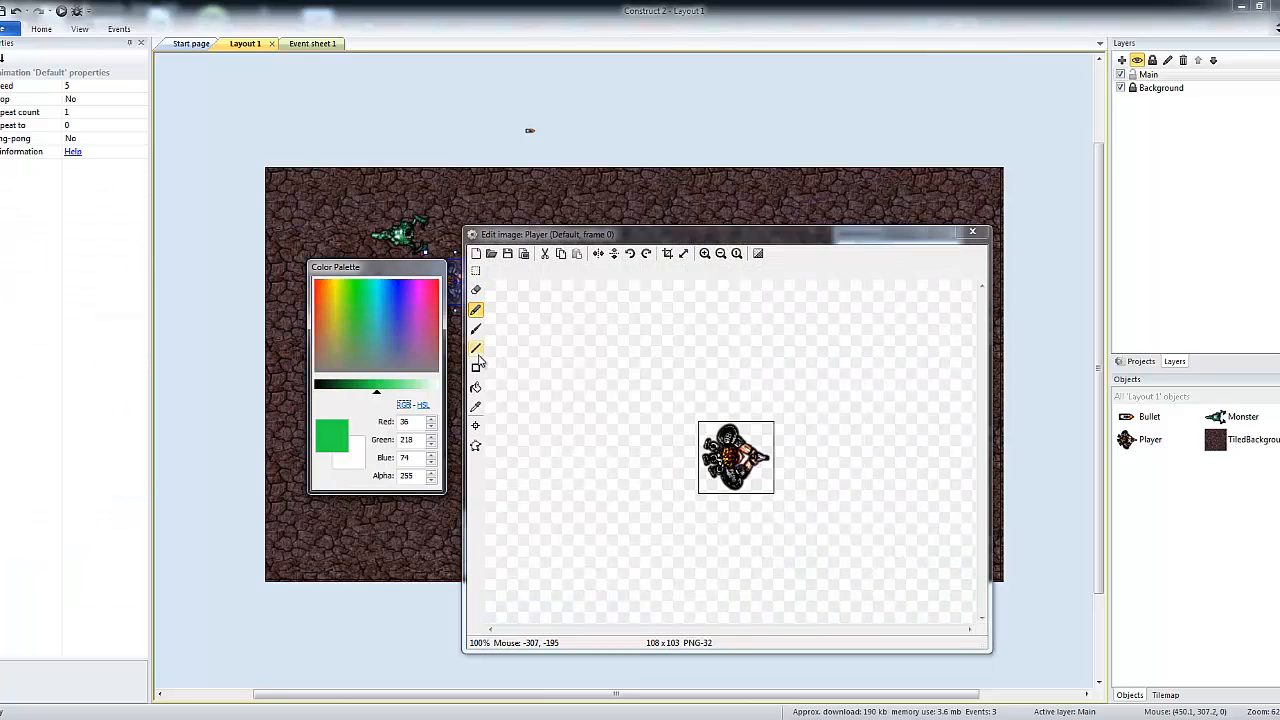
left_click(477, 427)
left_click(593, 342)
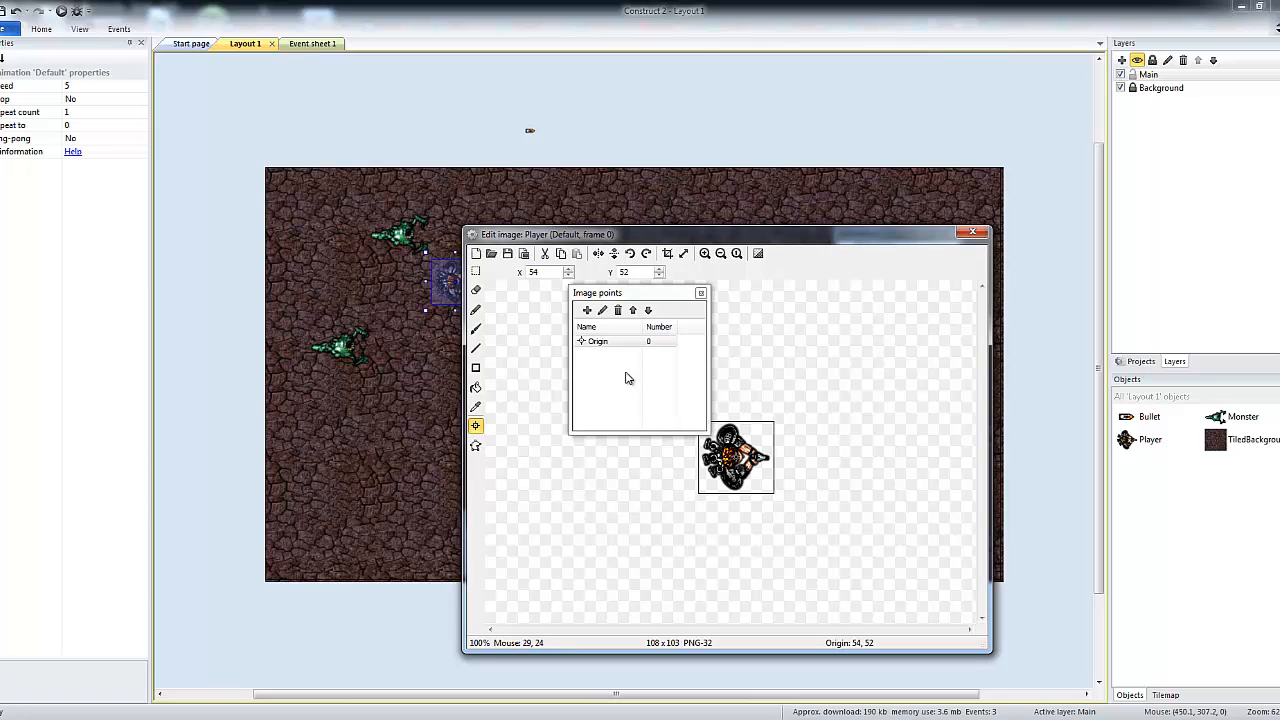
left_click(587, 311)
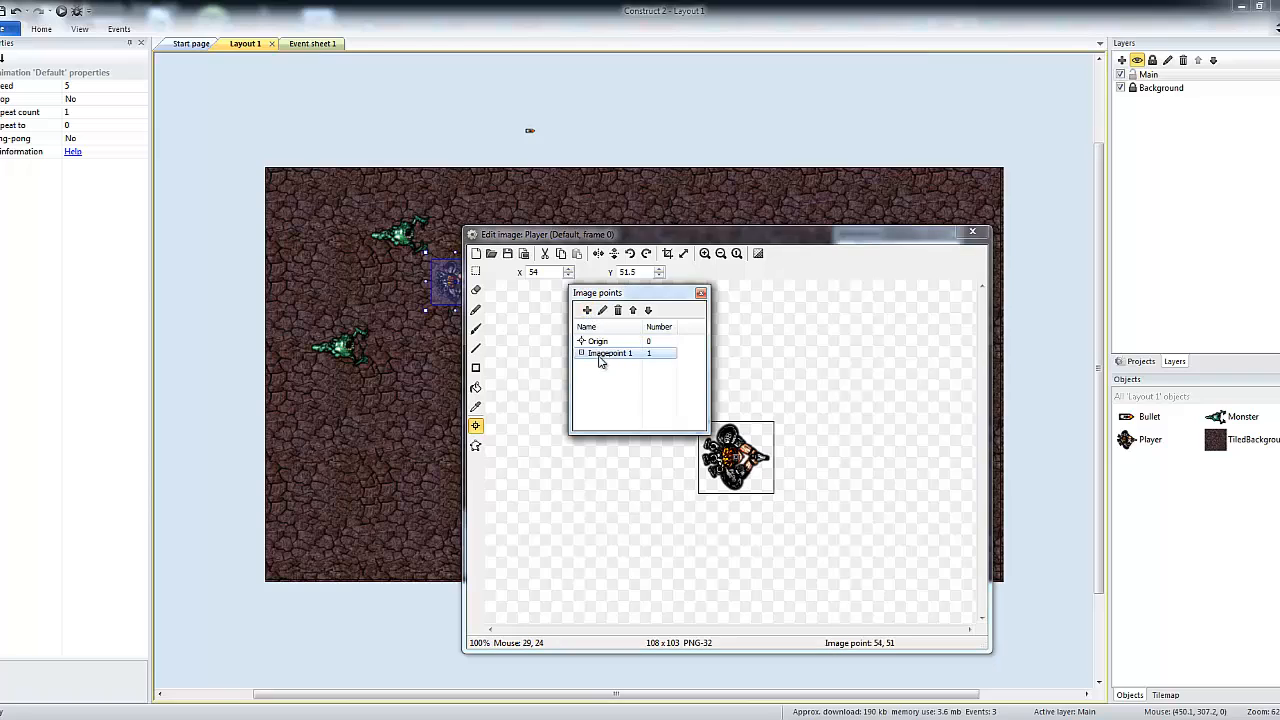
left_click(770, 458)
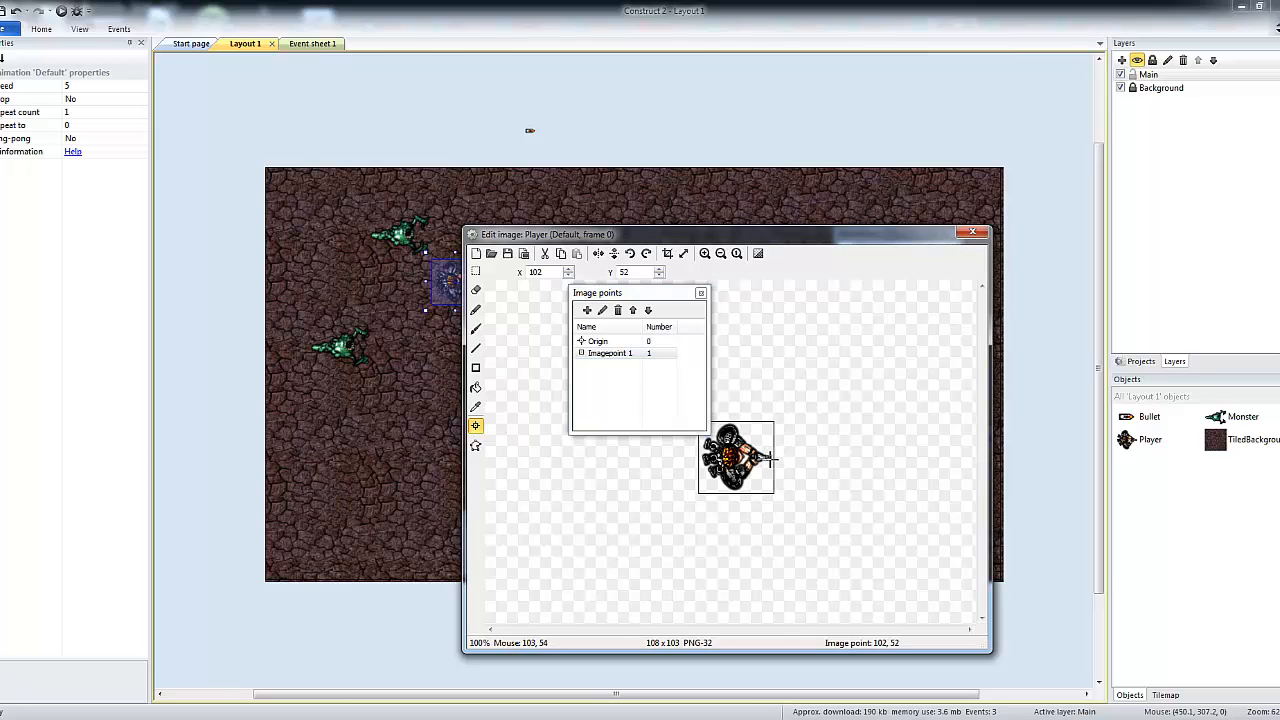
left_click(701, 293)
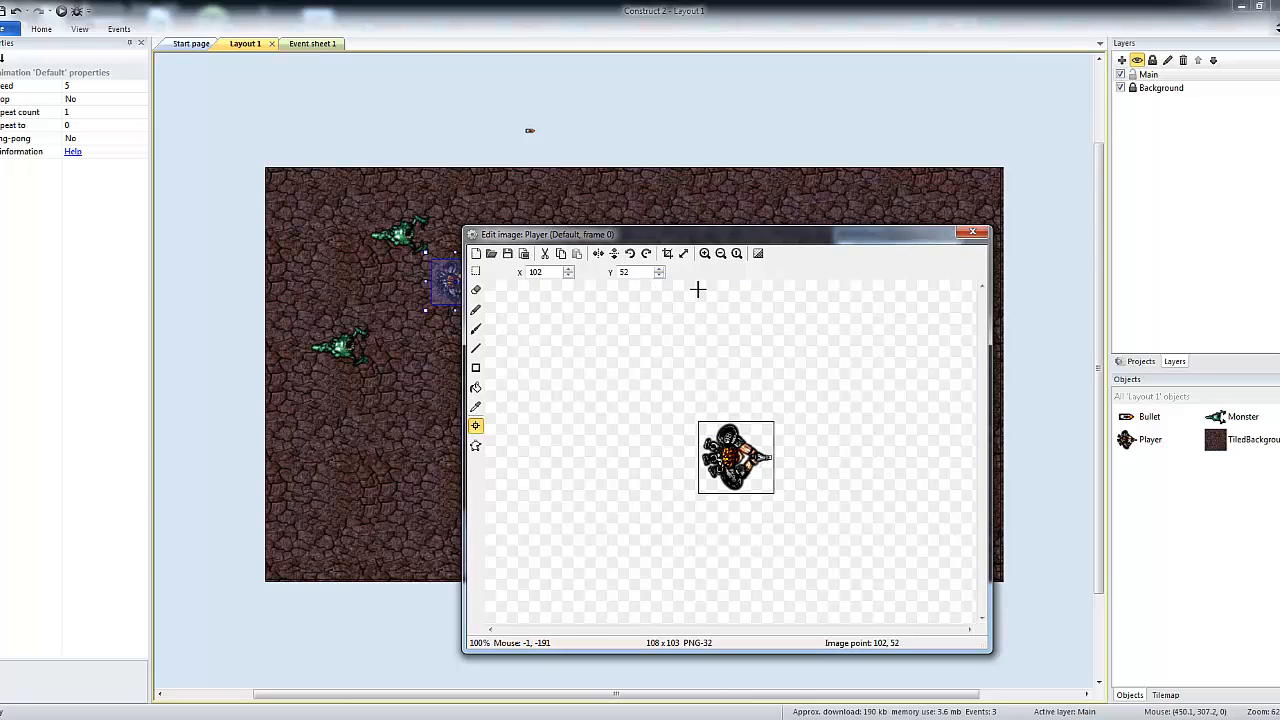
left_click(972, 232)
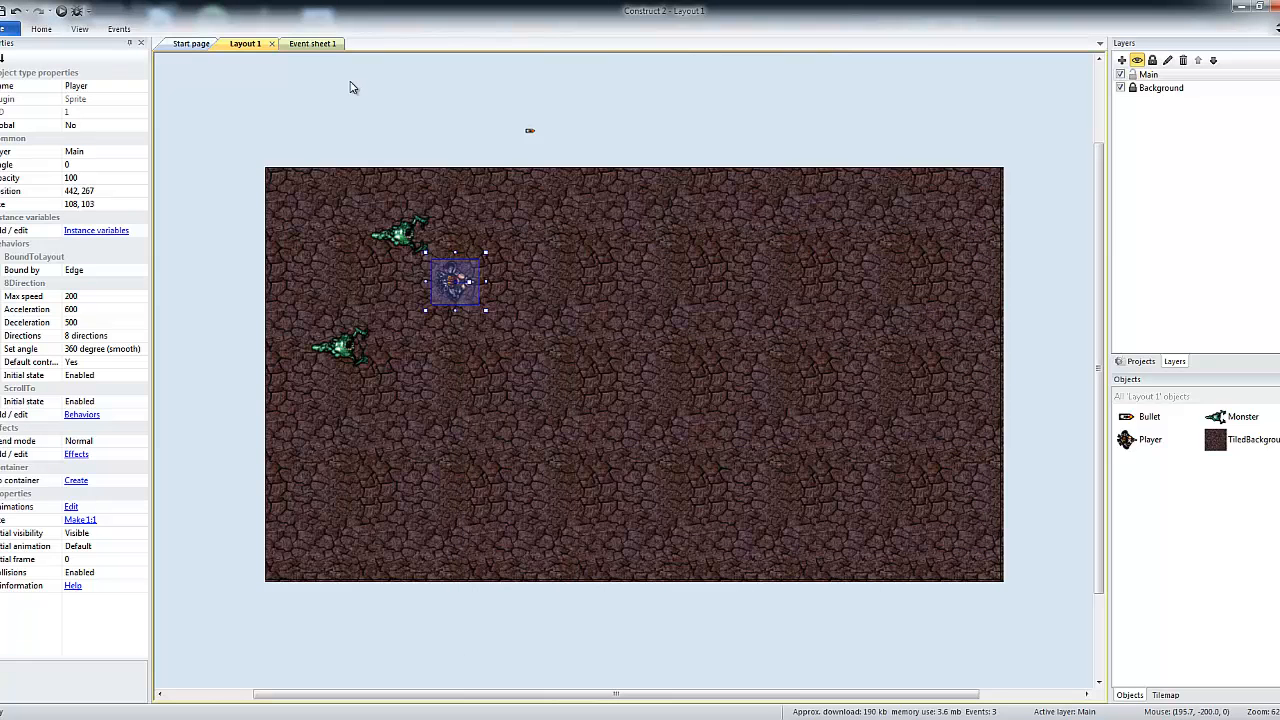
Step: Set the image point of the Player's Spawn Bullet action to 1 in Event sheet 1
left_click(312, 43)
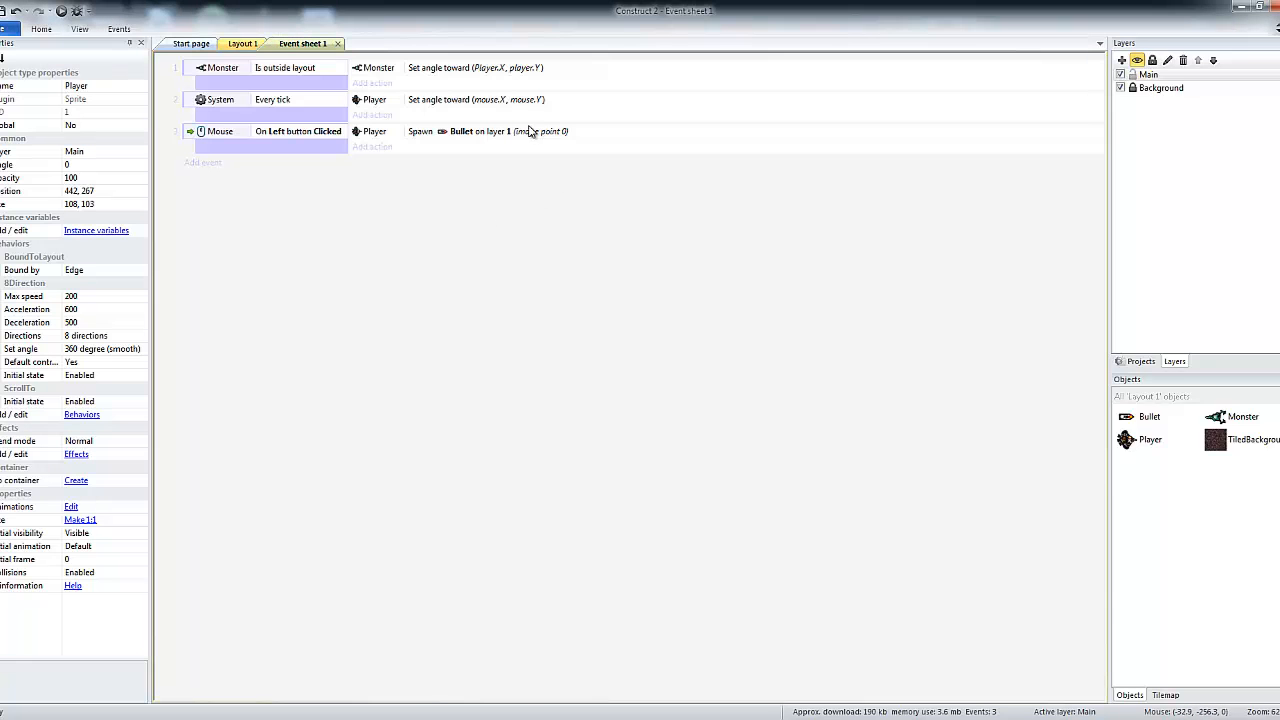
double_click(556, 137)
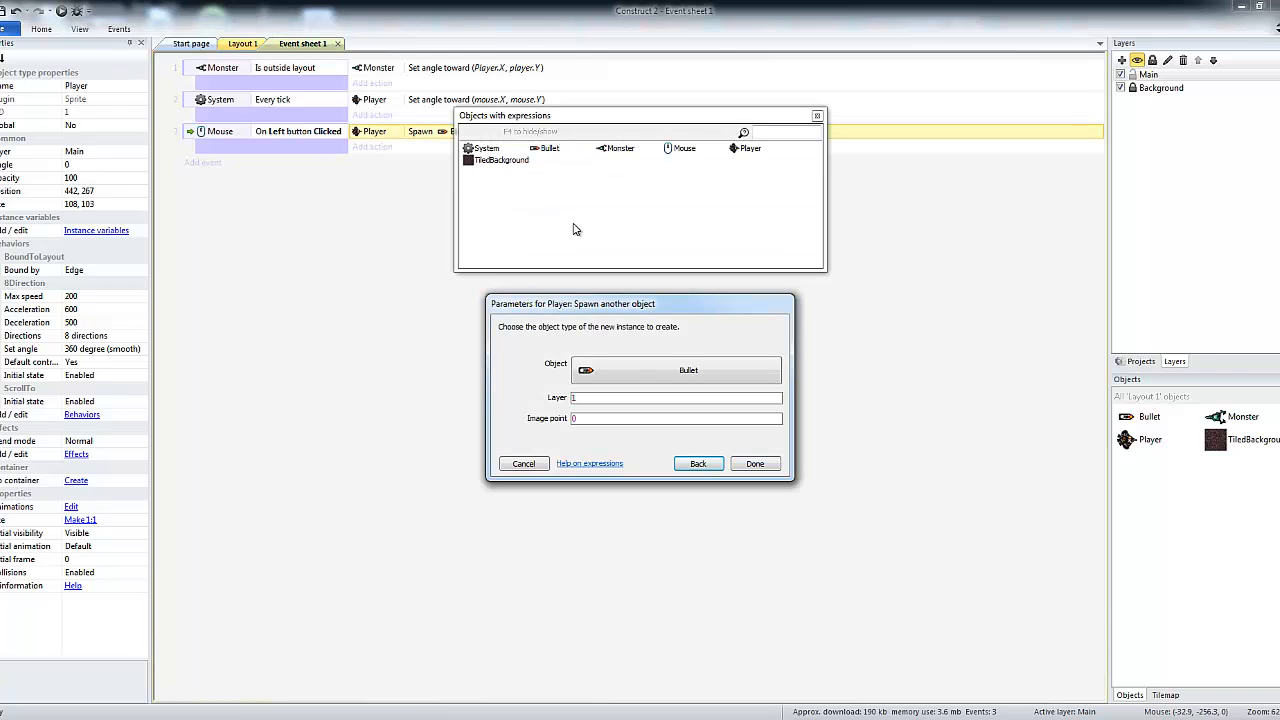
double_click(583, 418)
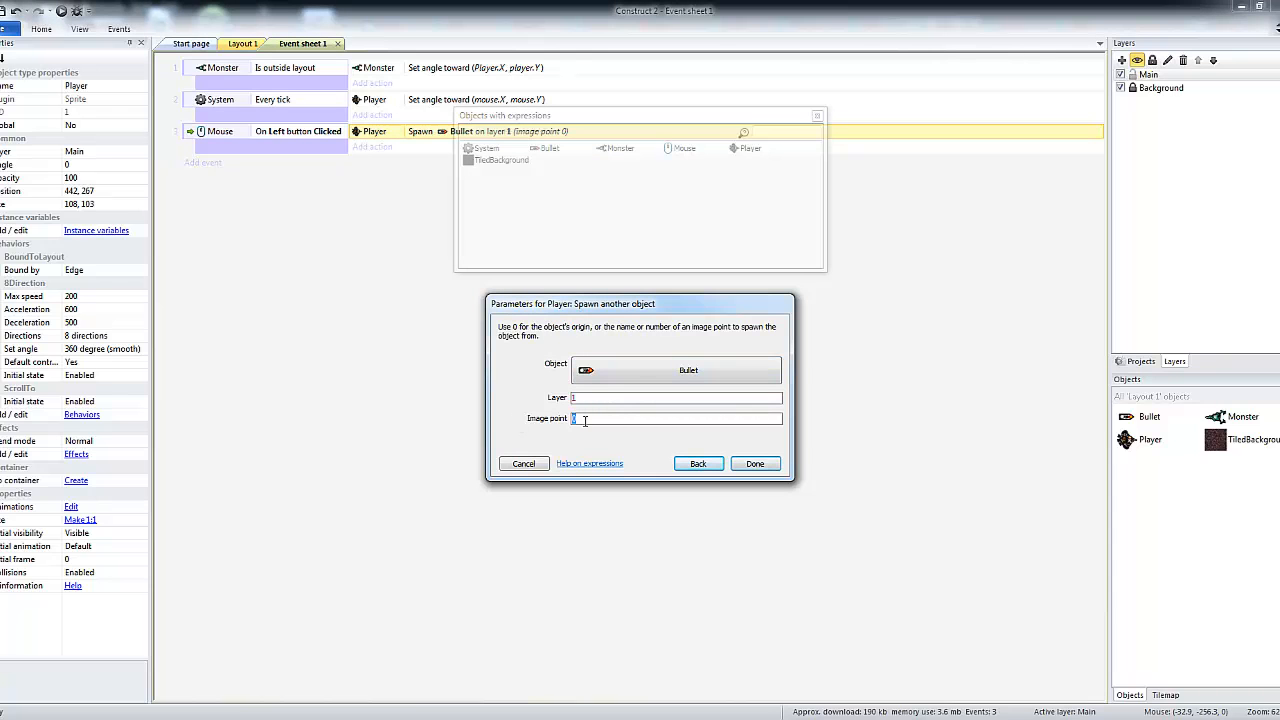
left_click(753, 464)
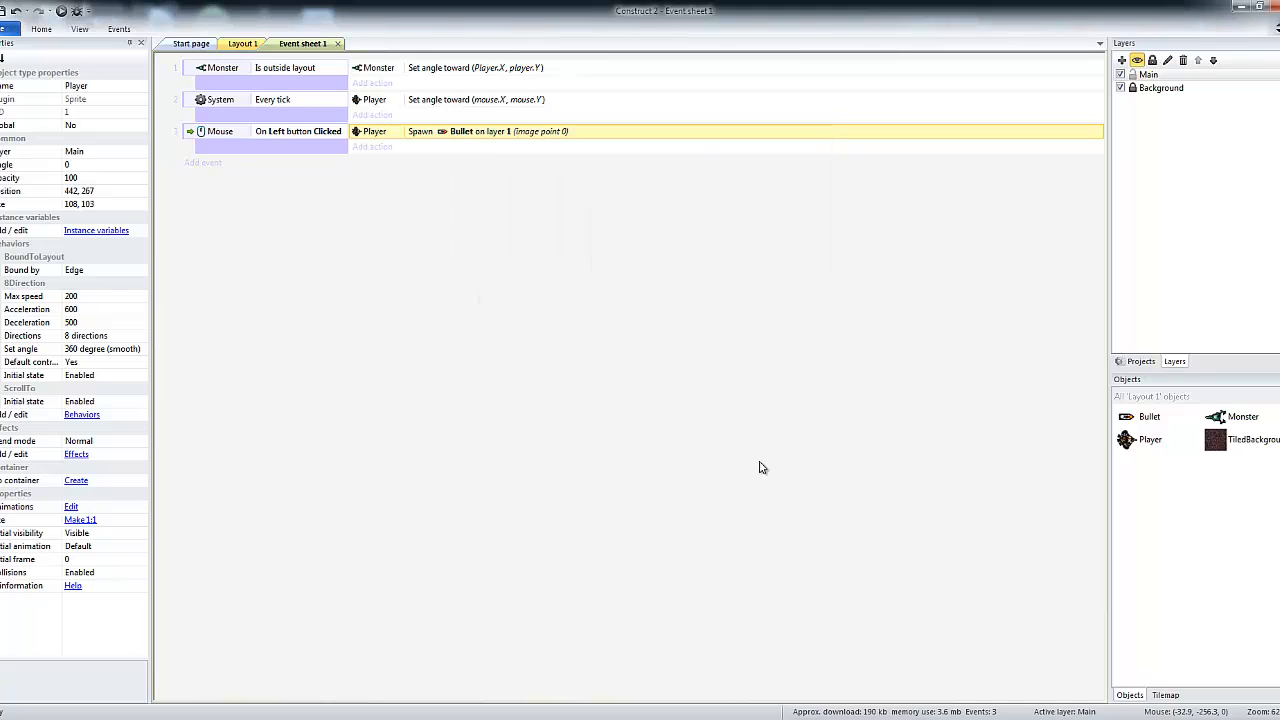
Step: Run the layout again, test firing bullets from the gun tip towards the mouse, and switch back to Construct 2
left_click(61, 11)
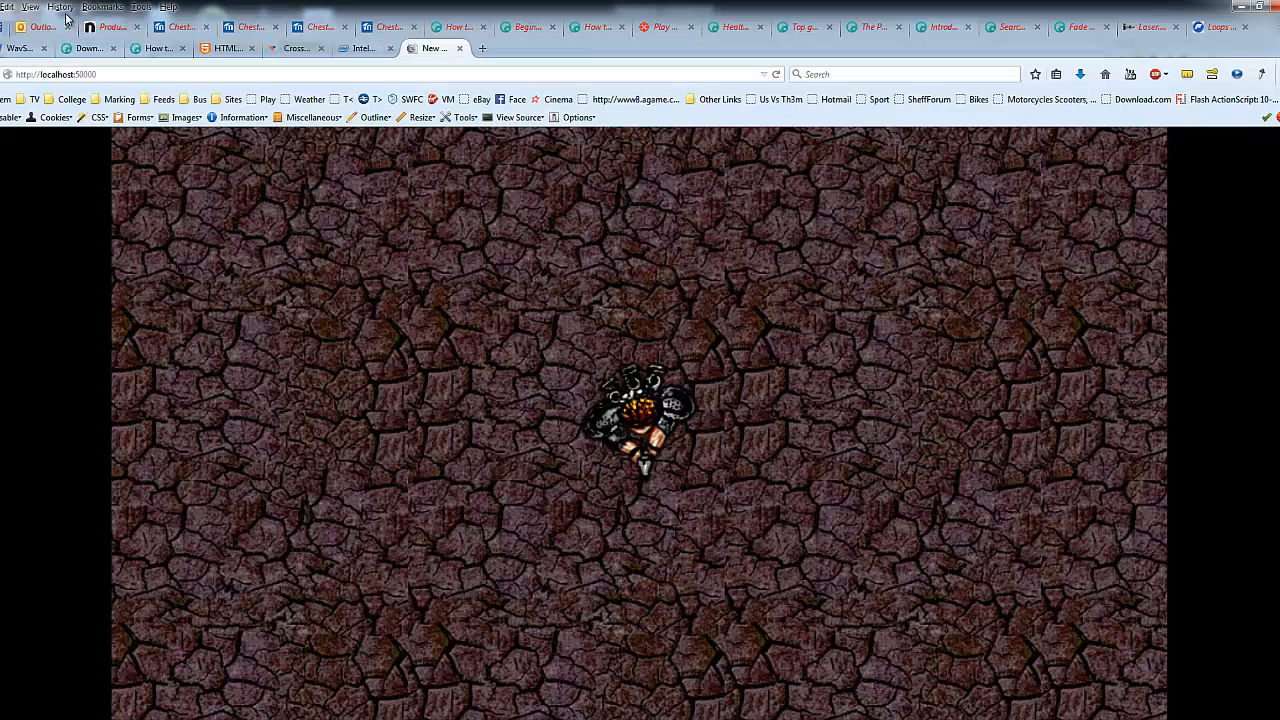
left_click(713, 285)
left_click(713, 285)
left_click(713, 285)
left_click(713, 285)
left_click(775, 284)
left_click(790, 284)
left_click(805, 284)
left_click(820, 284)
left_click(886, 284)
left_click(890, 285)
left_click(896, 286)
left_click(904, 287)
left_click(914, 289)
left_click(938, 297)
left_click(941, 299)
left_click(1062, 623)
left_click(1065, 624)
left_click(1065, 624)
left_click(1065, 624)
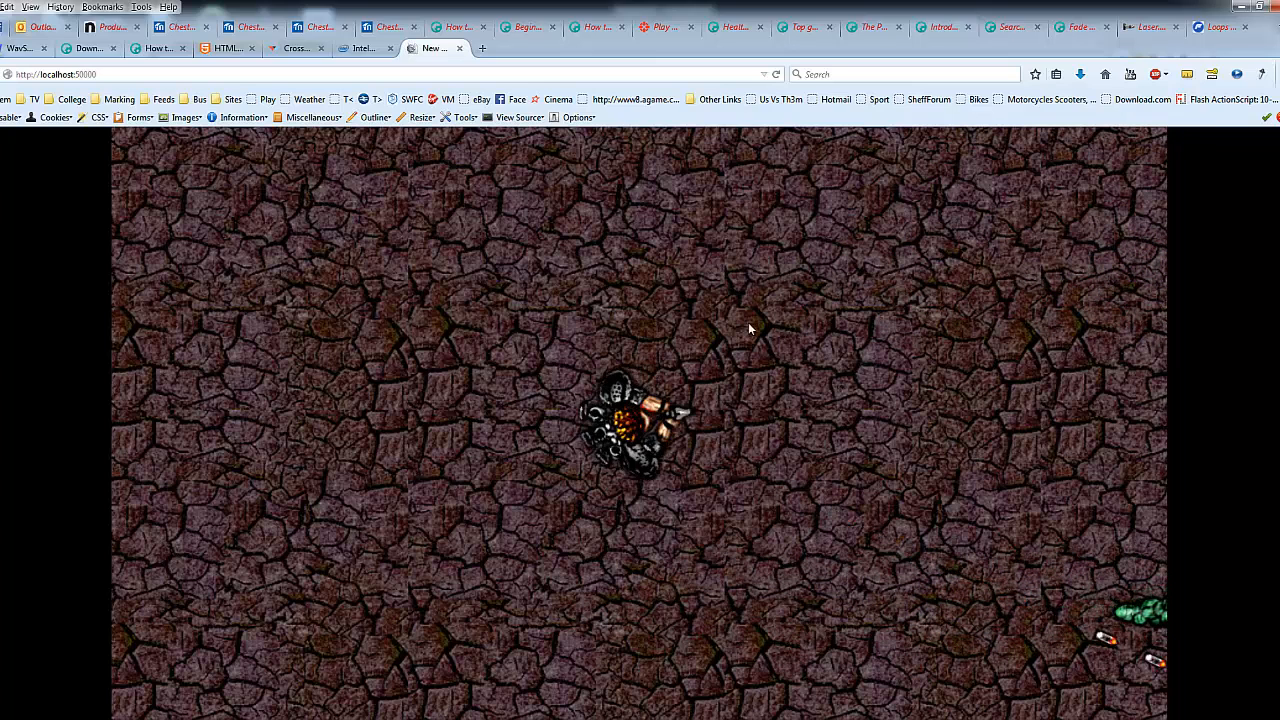
left_click(768, 717)
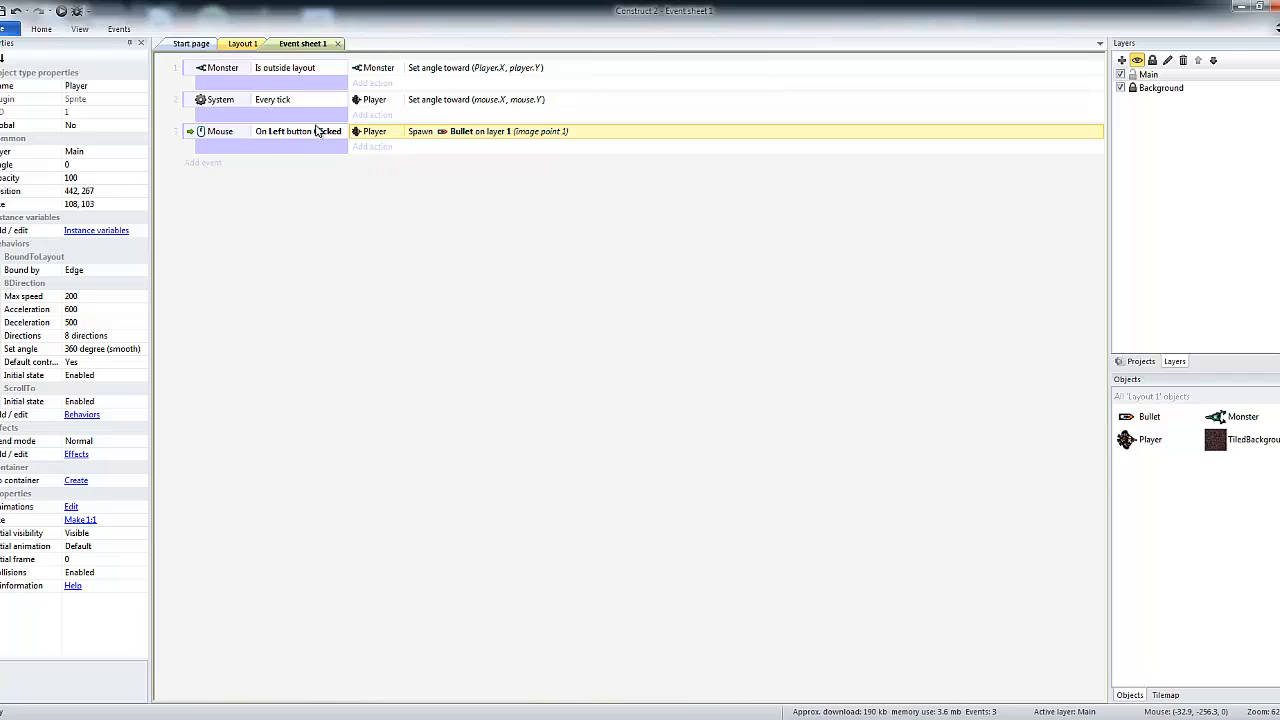
Step: Add an event to Event sheet 1 that triggers on the Bullet's collision with the Monster object
left_click(201, 164)
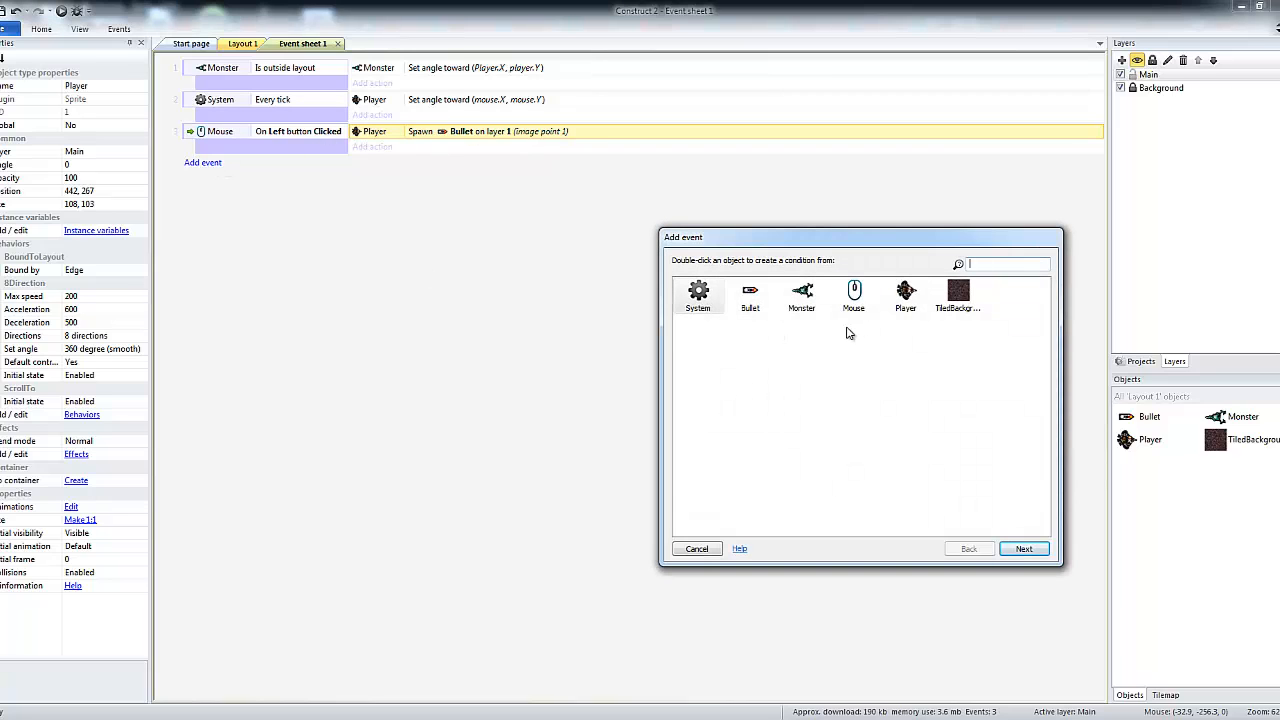
left_click(750, 296)
left_click(1022, 548)
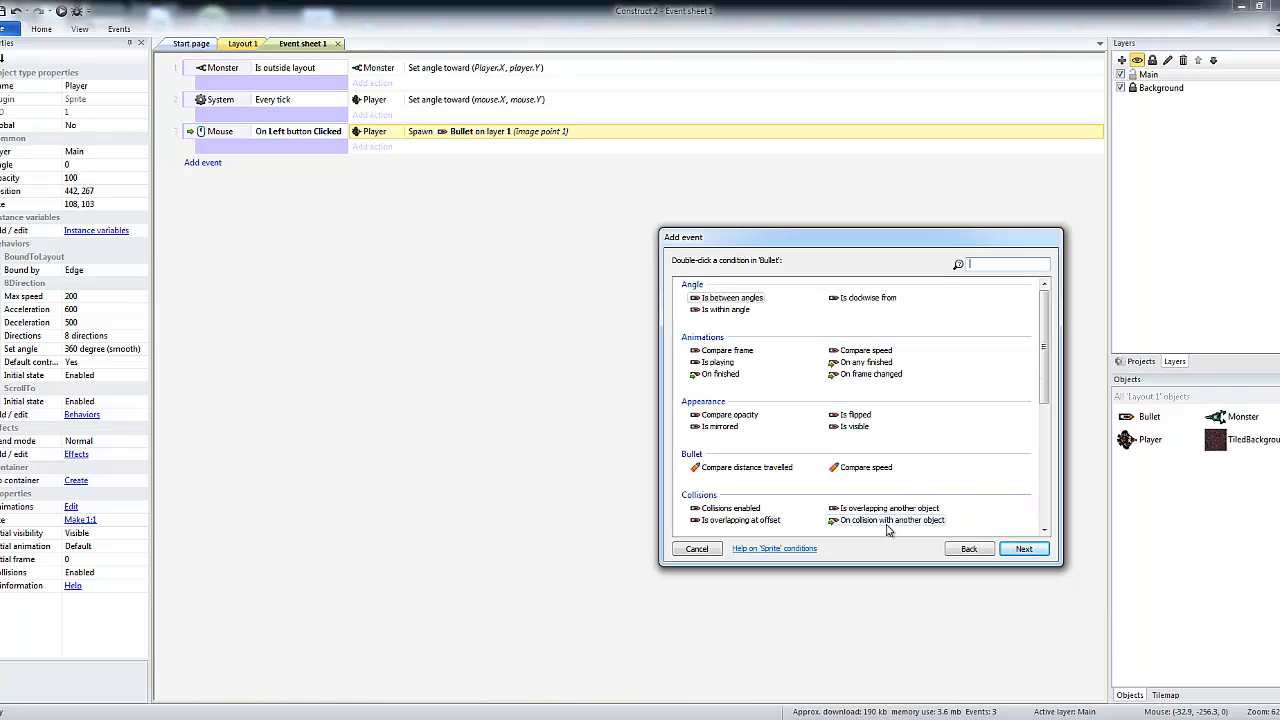
left_click(850, 521)
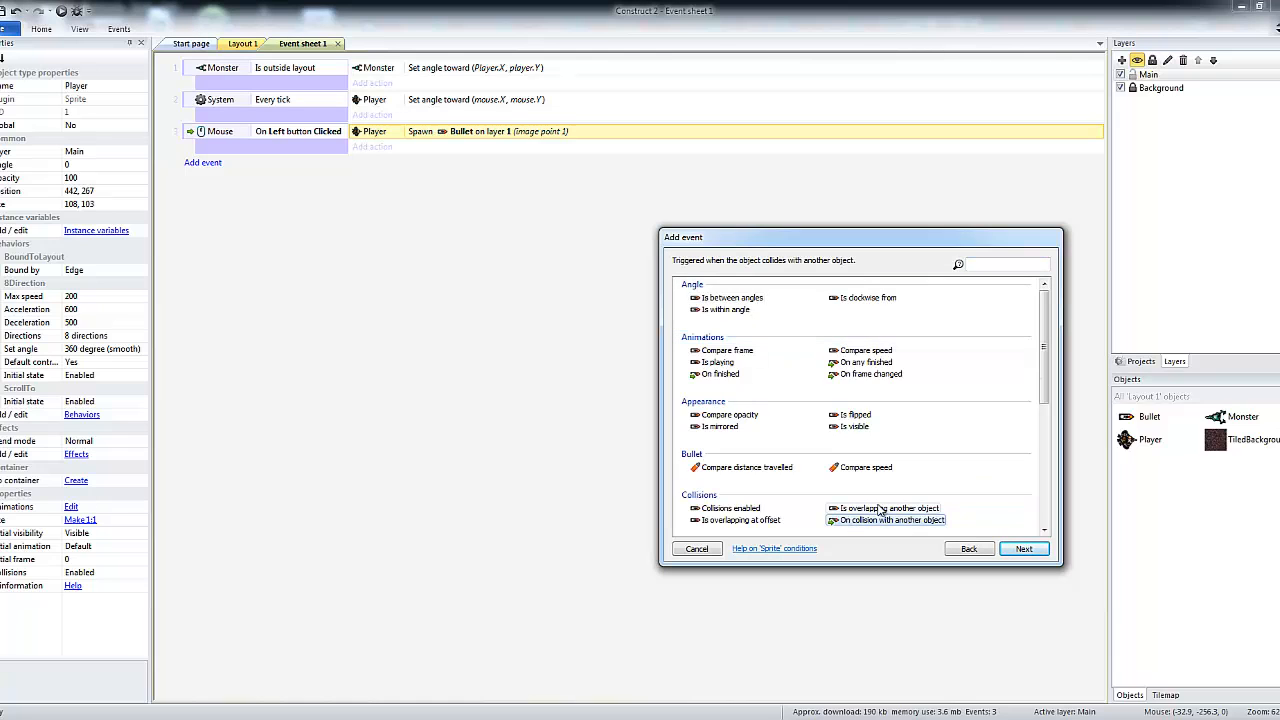
left_click(1024, 548)
left_click(640, 364)
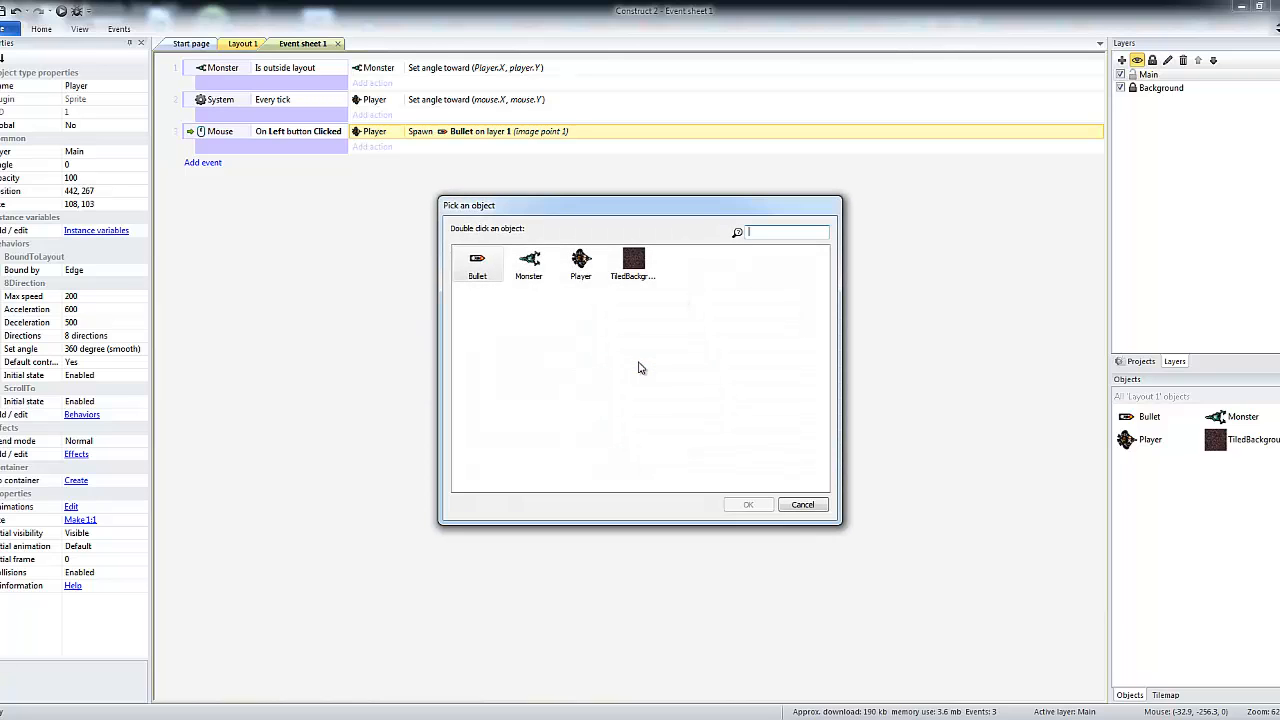
left_click(528, 262)
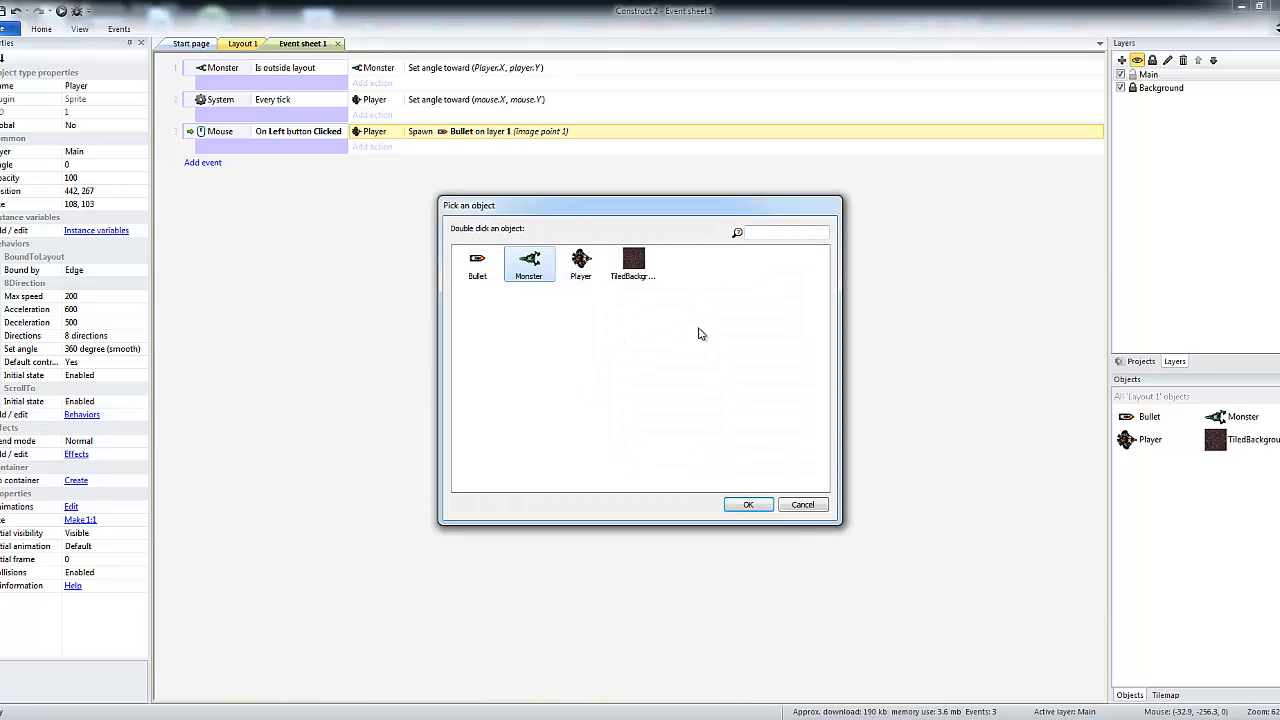
left_click(750, 505)
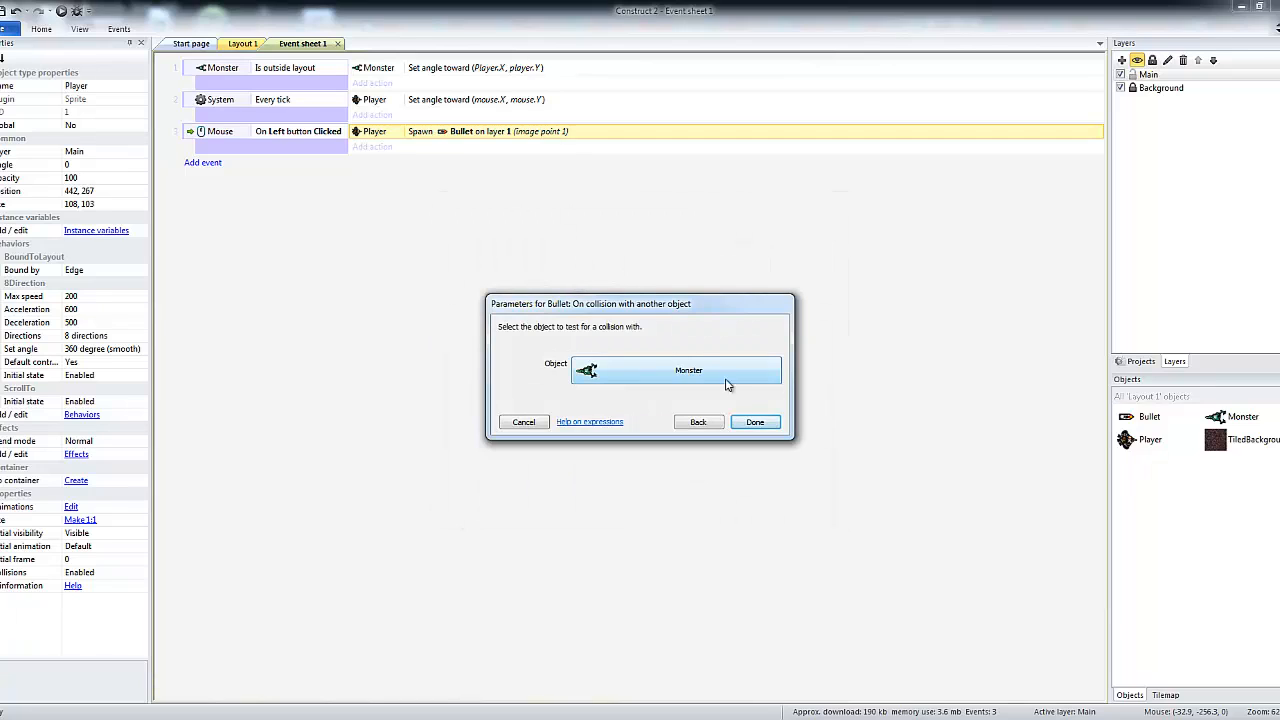
left_click(755, 421)
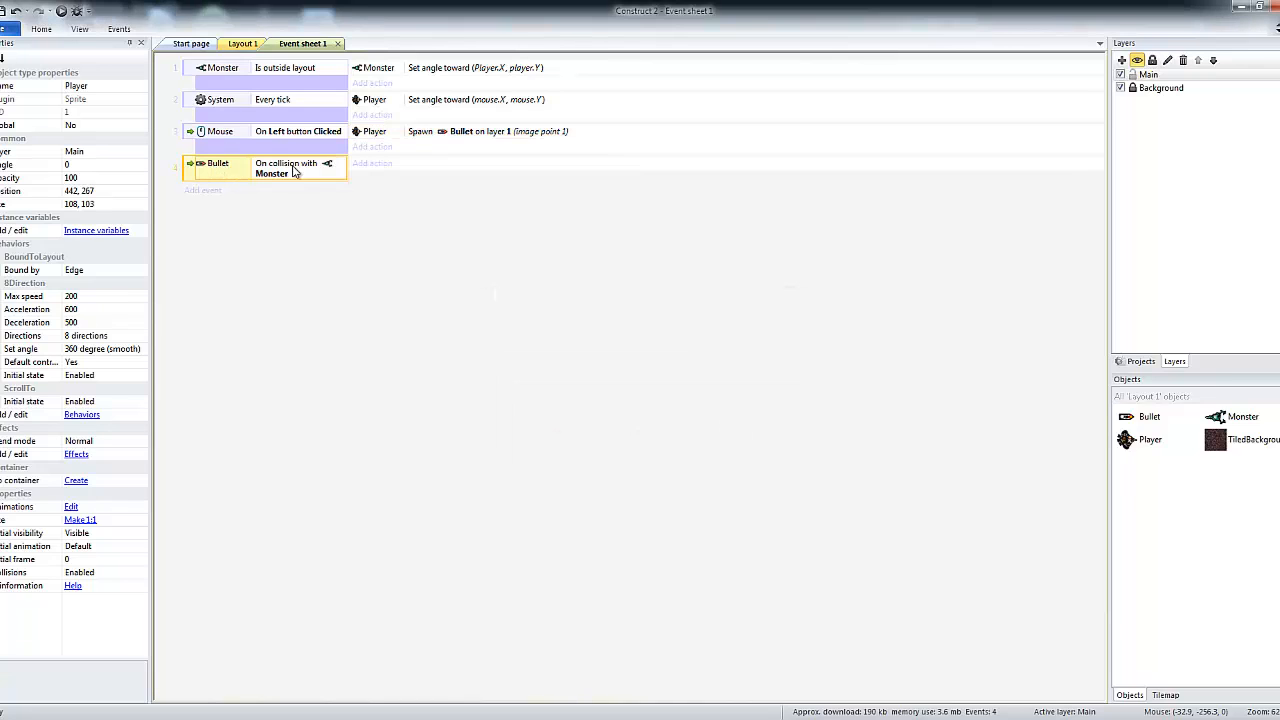
Step: Add a Destroy action for the Monster to the Bullet collision event
left_click(374, 164)
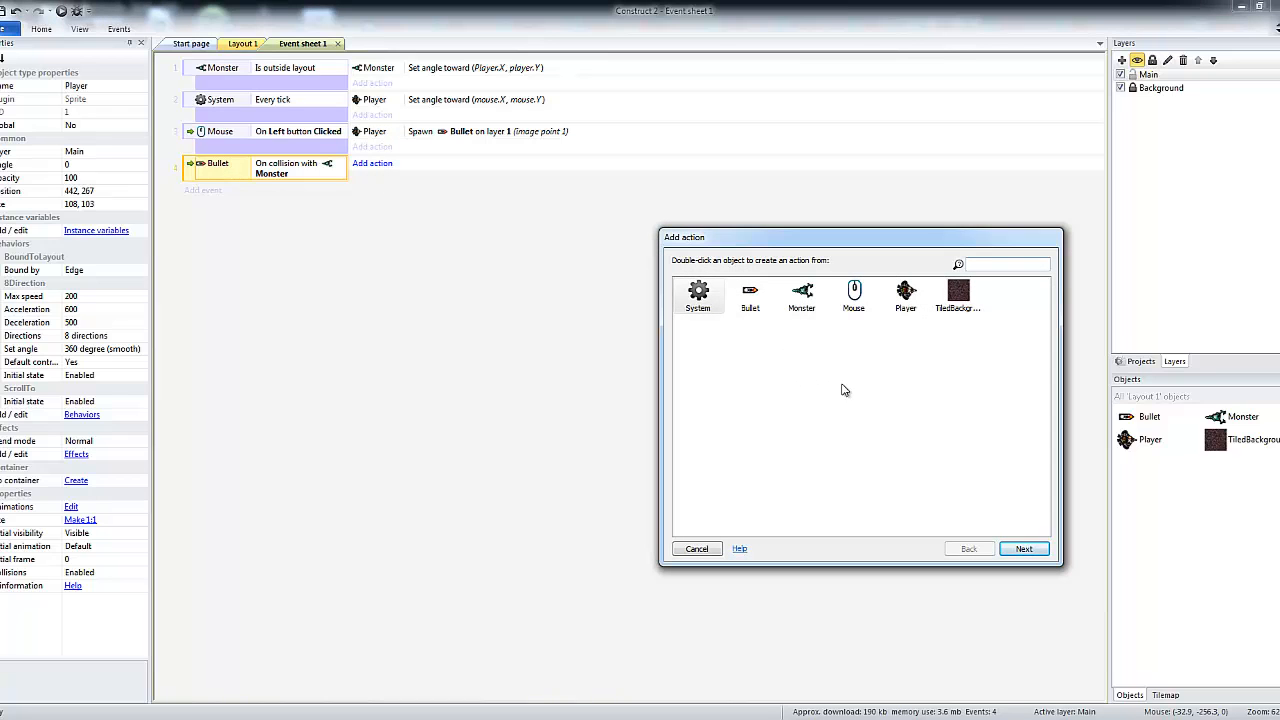
left_click(801, 295)
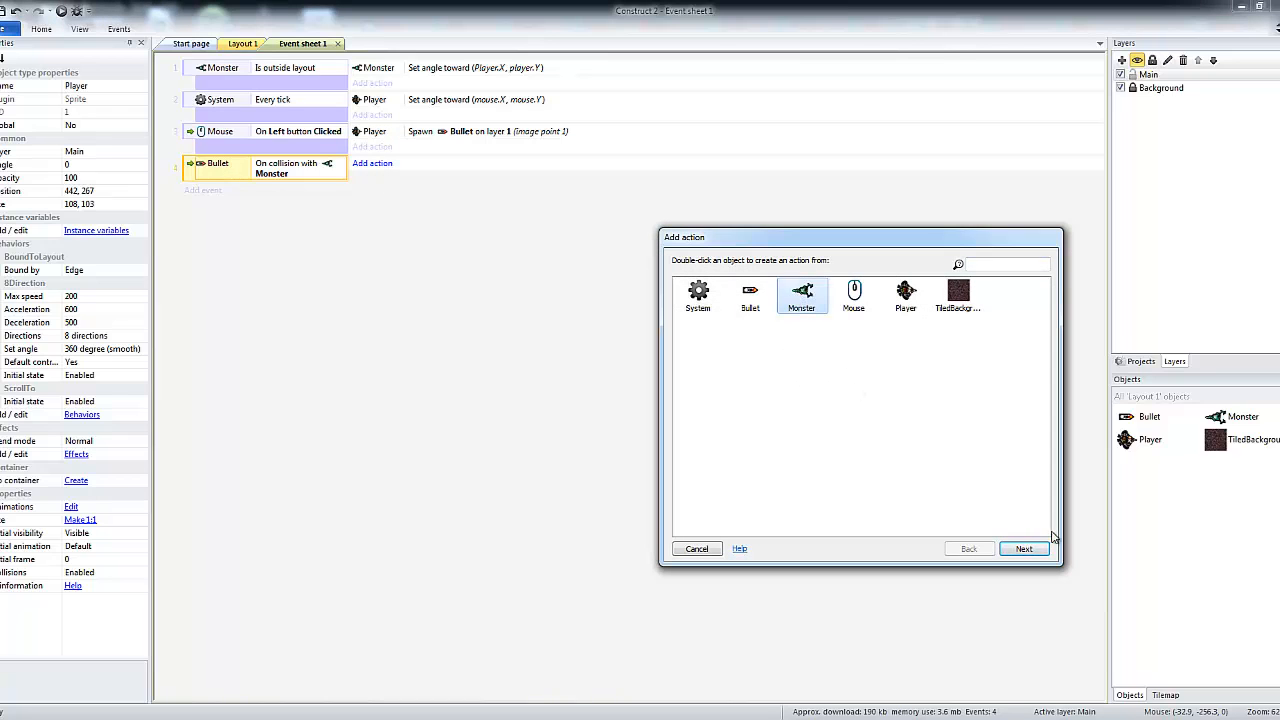
left_click(1024, 548)
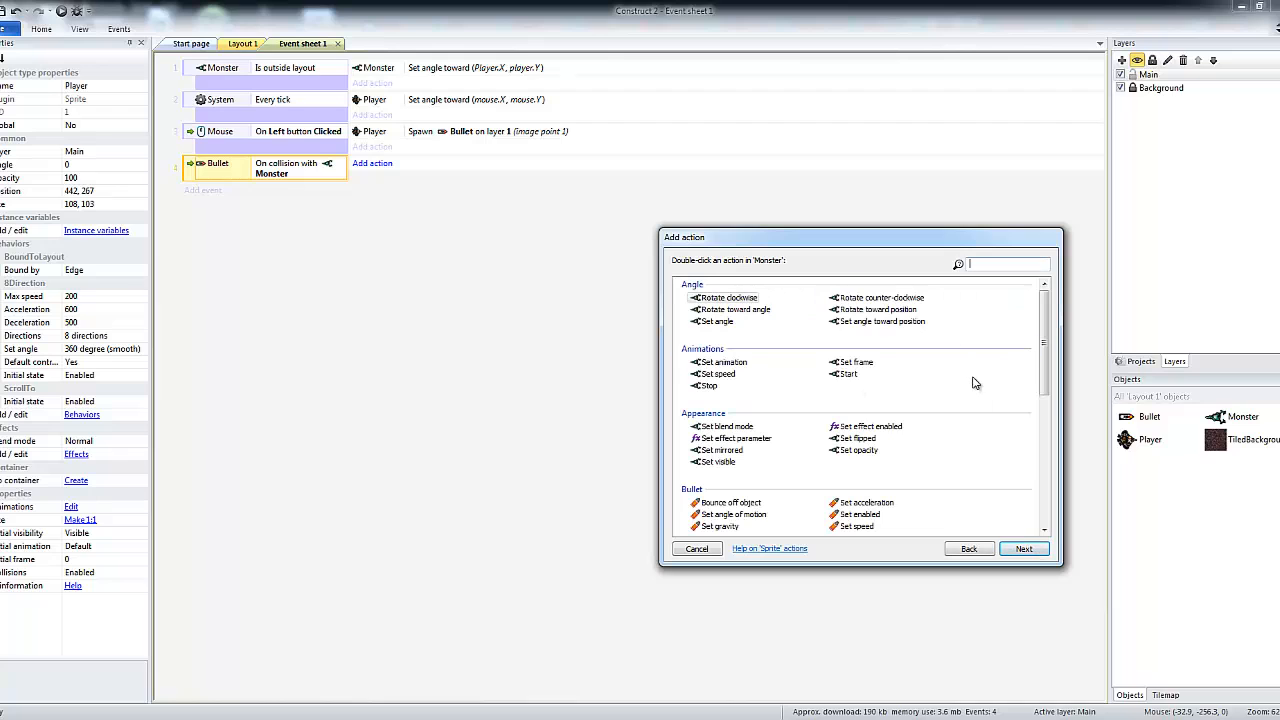
left_click_drag(1046, 375, 1043, 441)
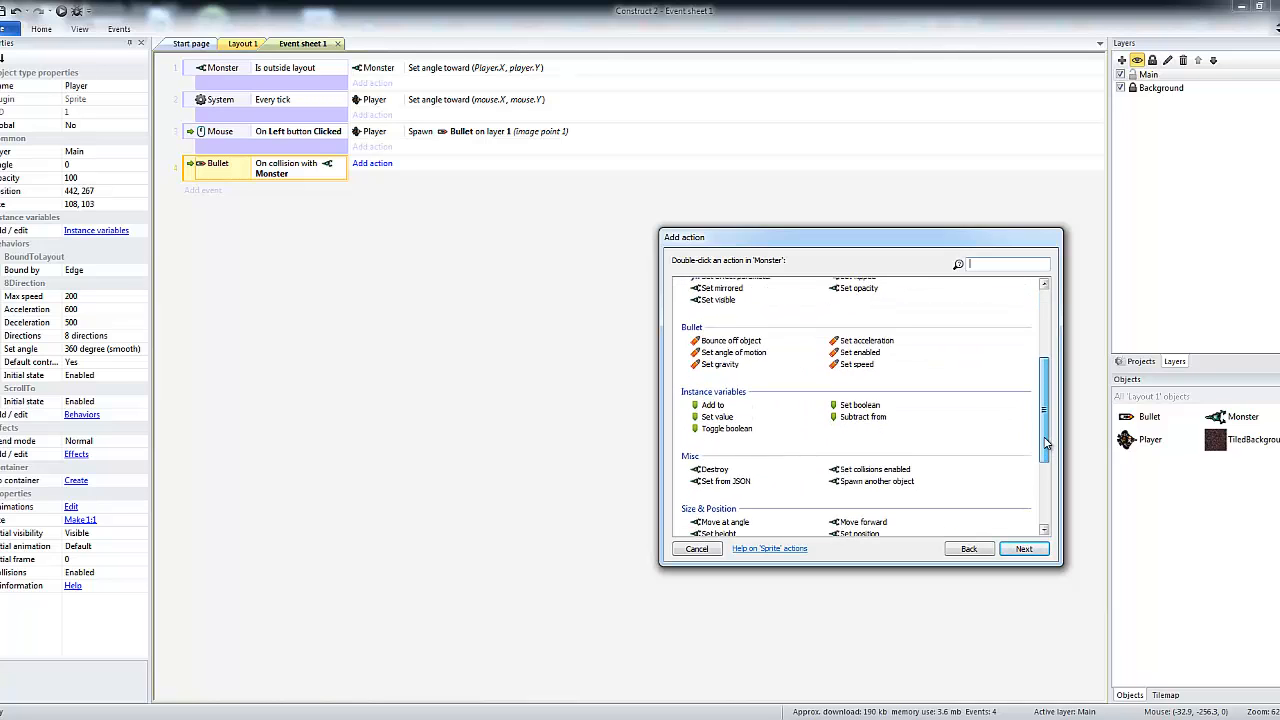
left_click(712, 469)
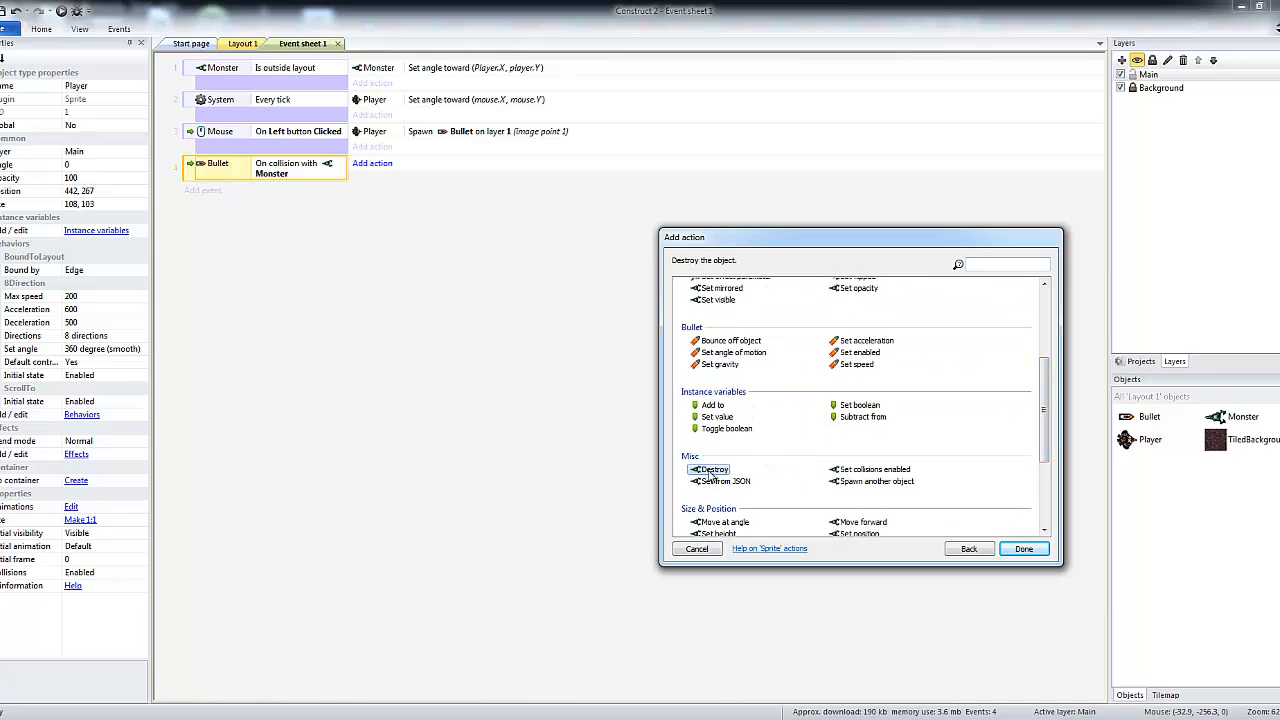
left_click(1024, 548)
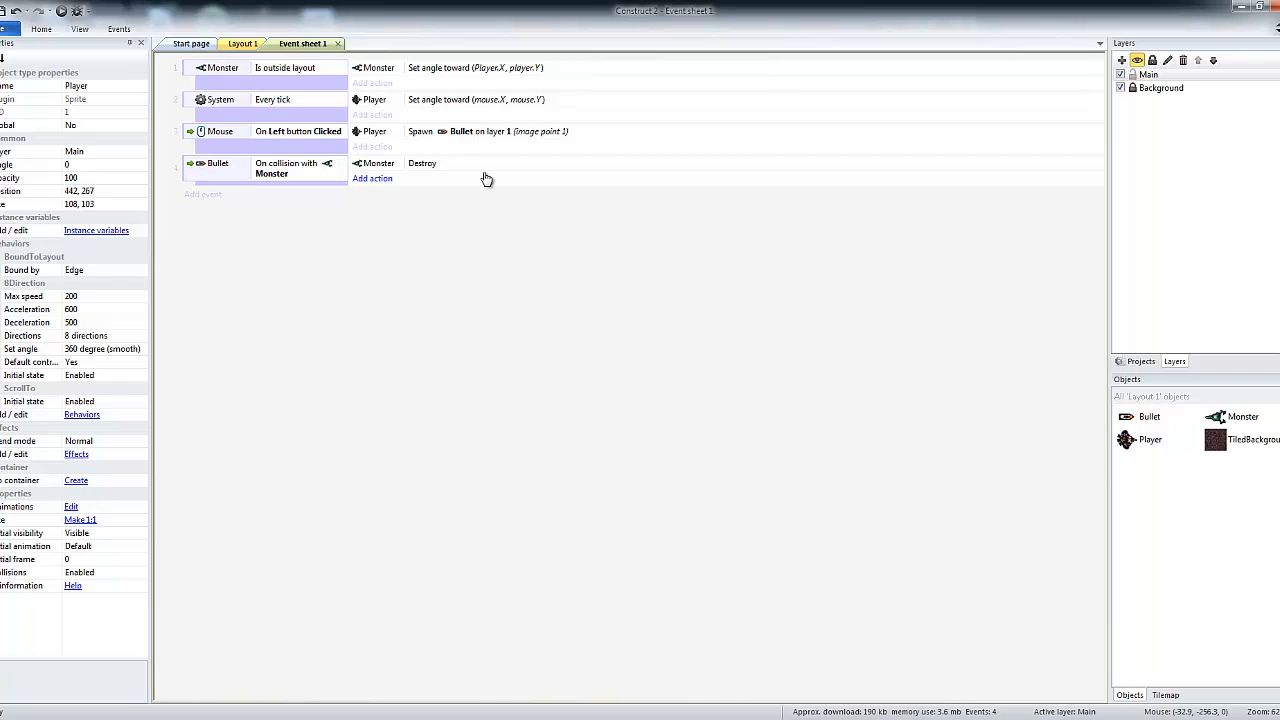
Step: Run the layout in the browser, test shooting the monsters with bullets, and switch back to Construct 2
left_click(62, 11)
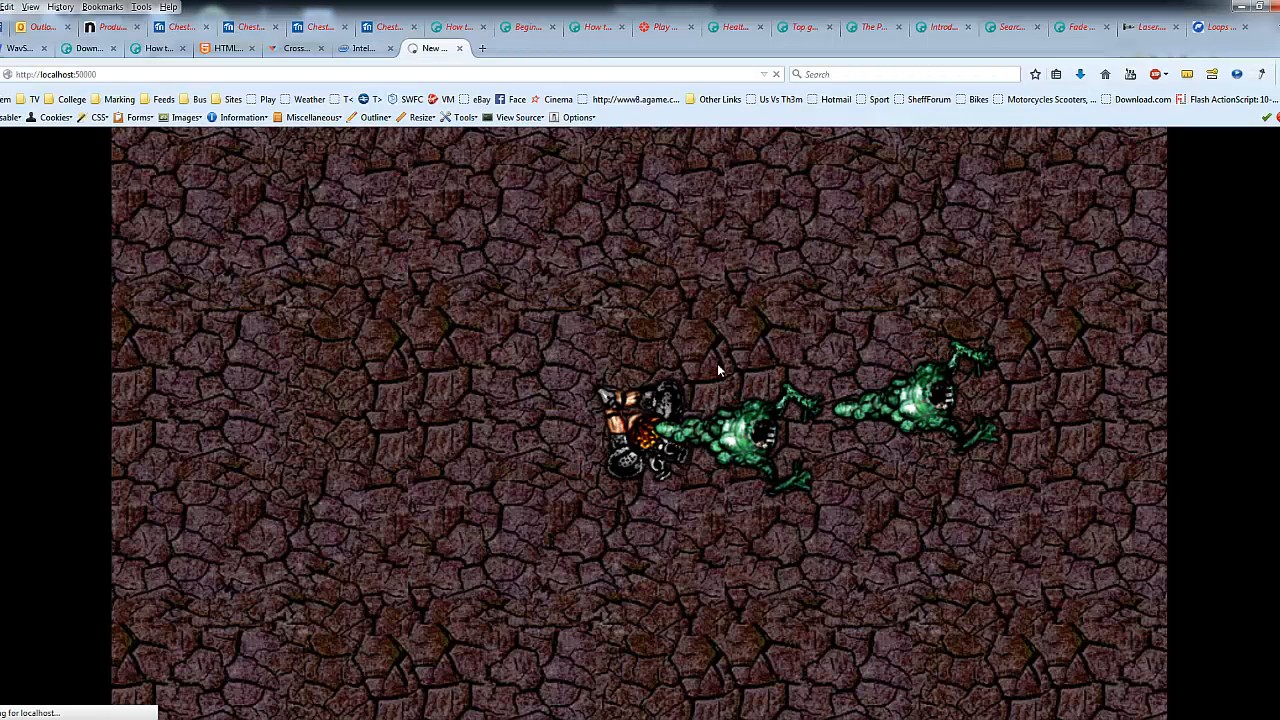
left_click(711, 326)
left_click(680, 577)
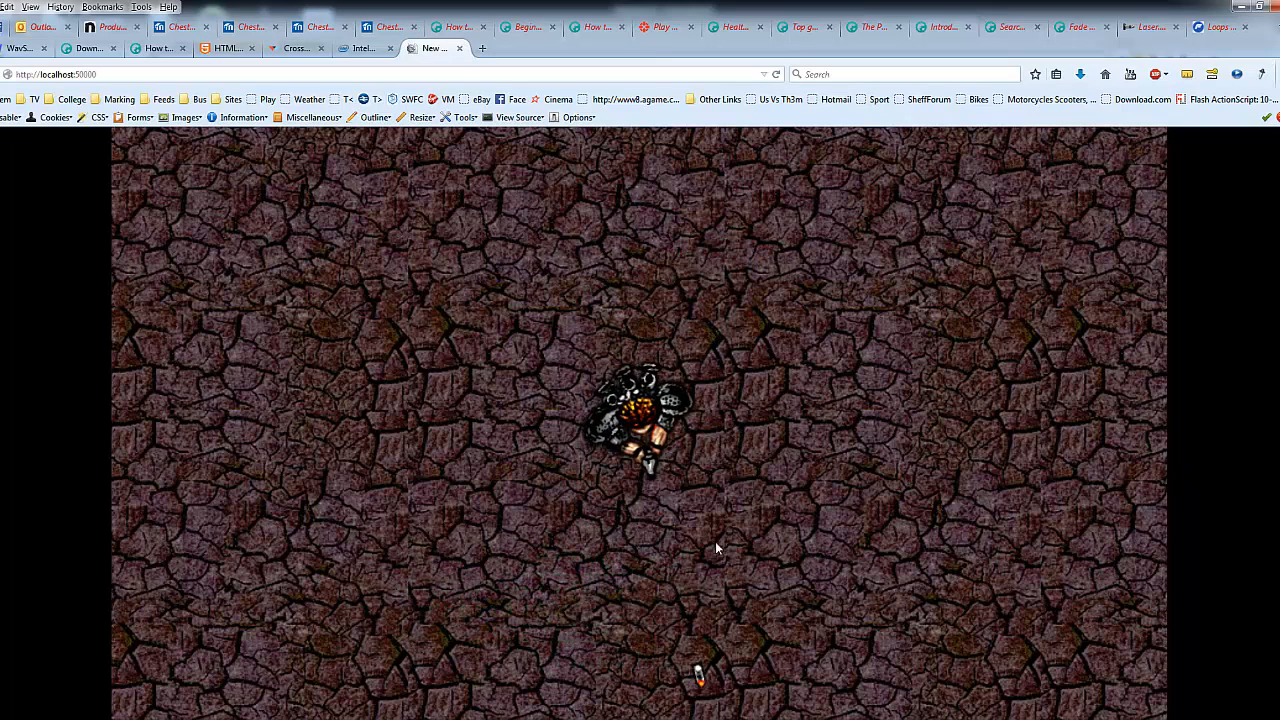
left_click(842, 406)
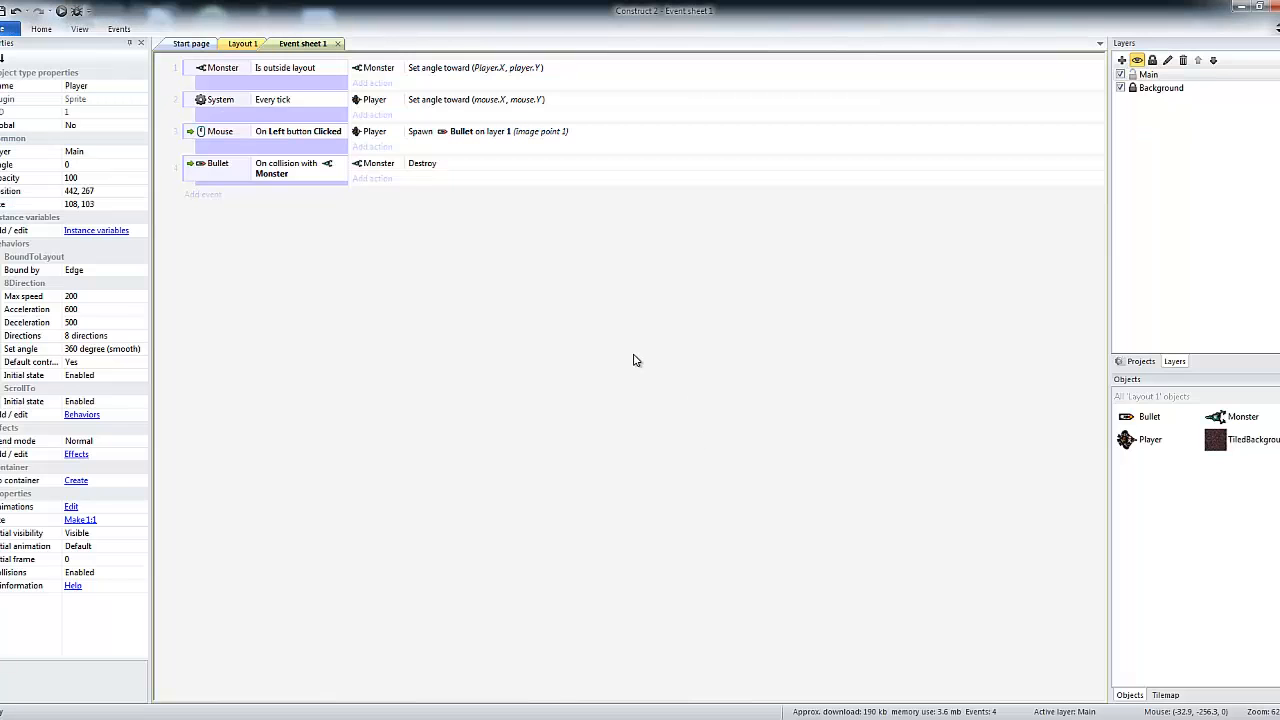
Step: Add a Destroy action for the Bullet to the same collision event, below the Monster's Destroy action
left_click(362, 180)
left_click(1024, 549)
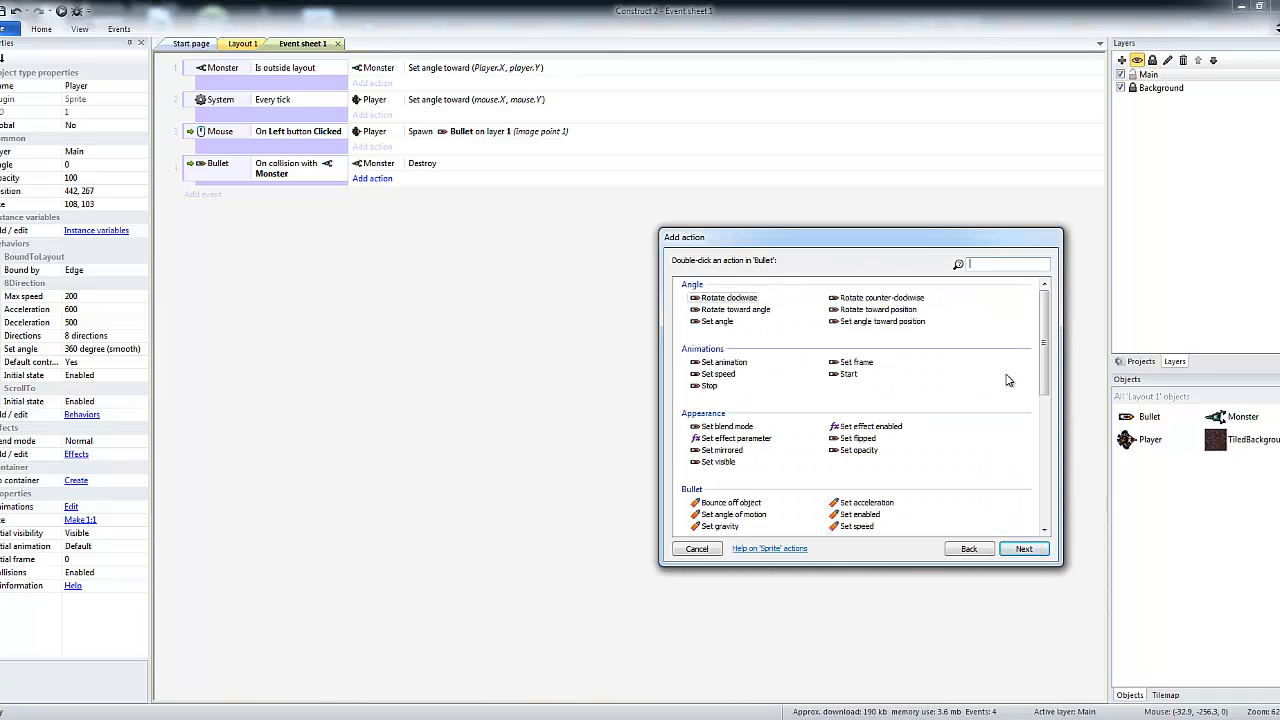
left_click_drag(1047, 388, 1048, 450)
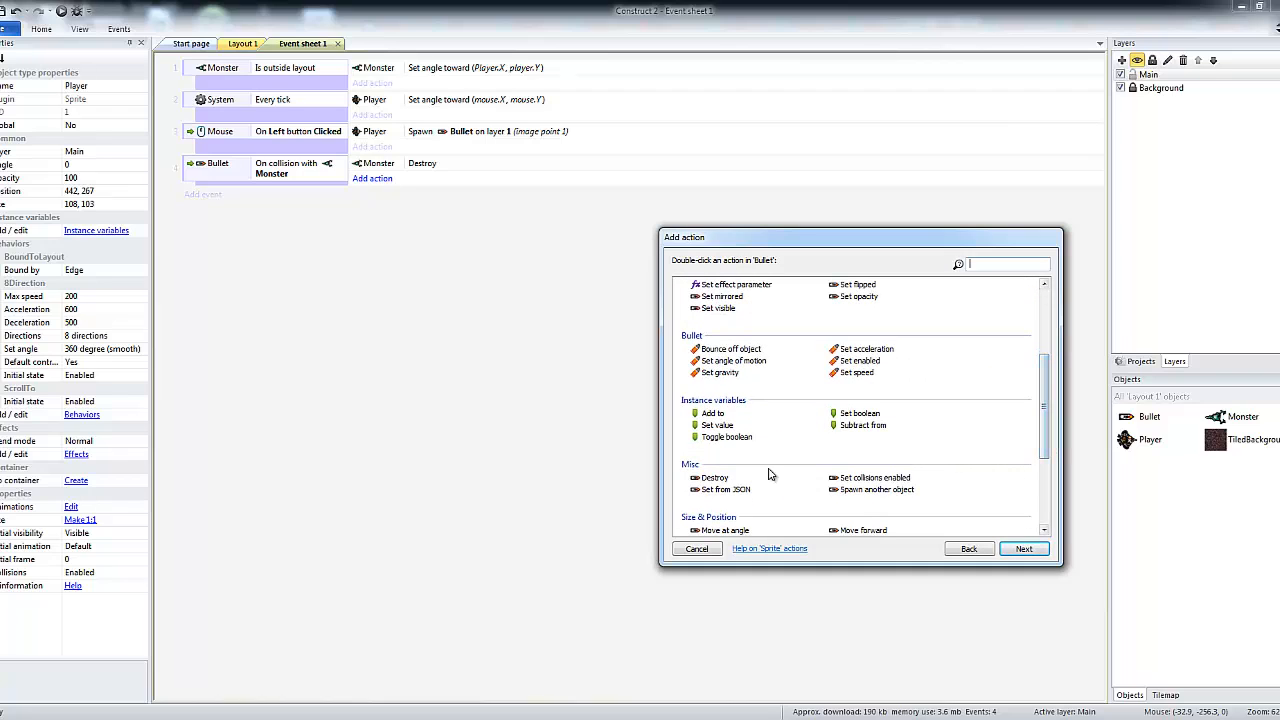
left_click(710, 478)
left_click(1020, 549)
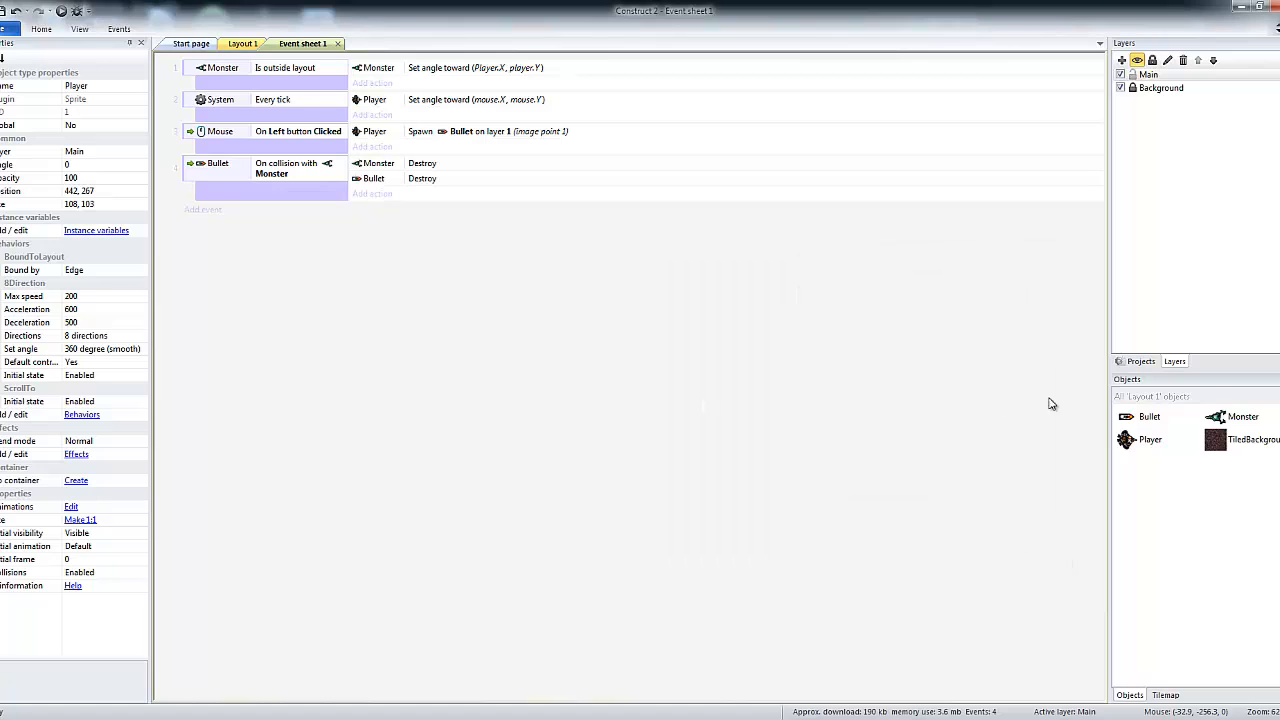
Step: Start inserting a new object type into the project
right_click(1148, 478)
left_click(1160, 522)
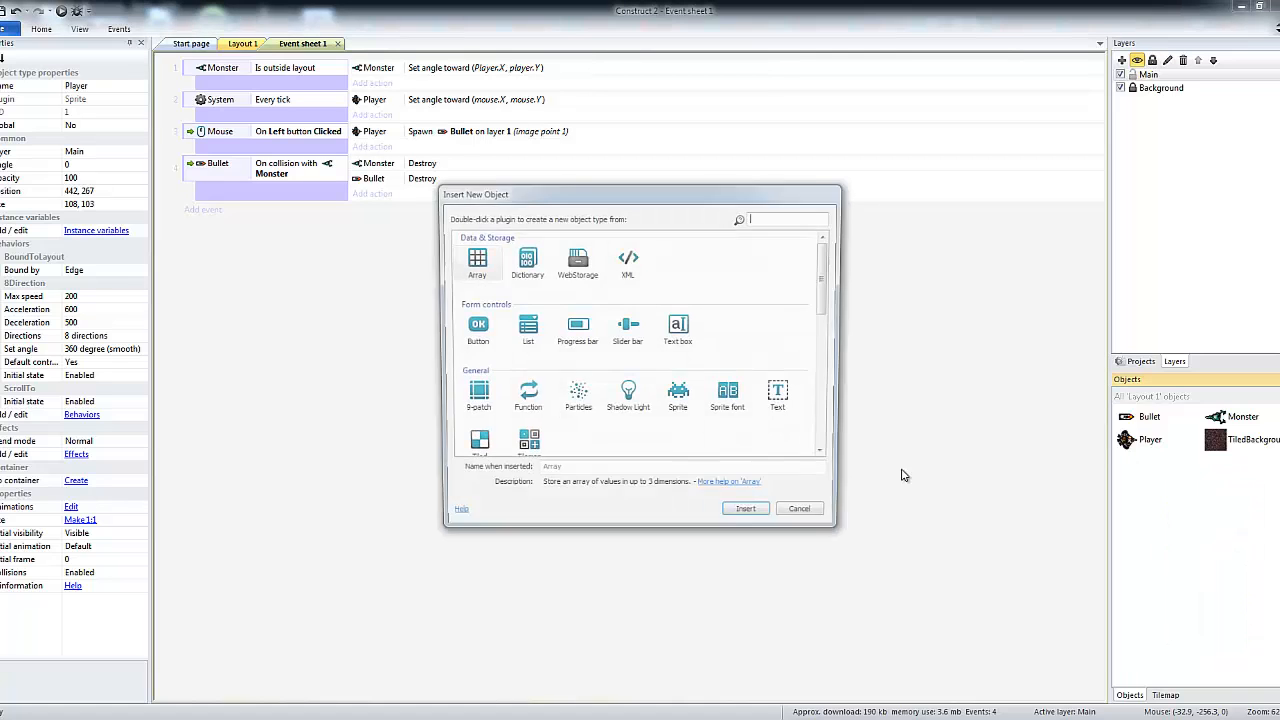
Step: Insert a new Sprite object type from the event sheet, then switch to Layout 1
left_click(679, 398)
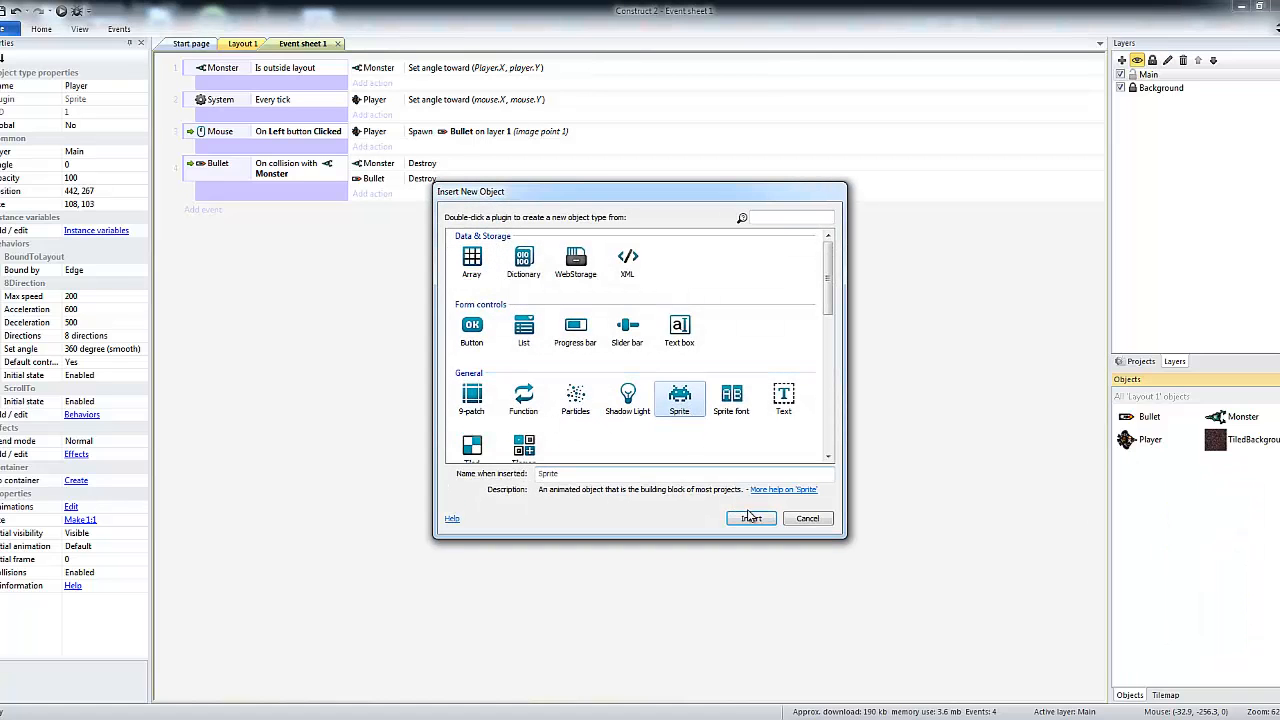
left_click(751, 518)
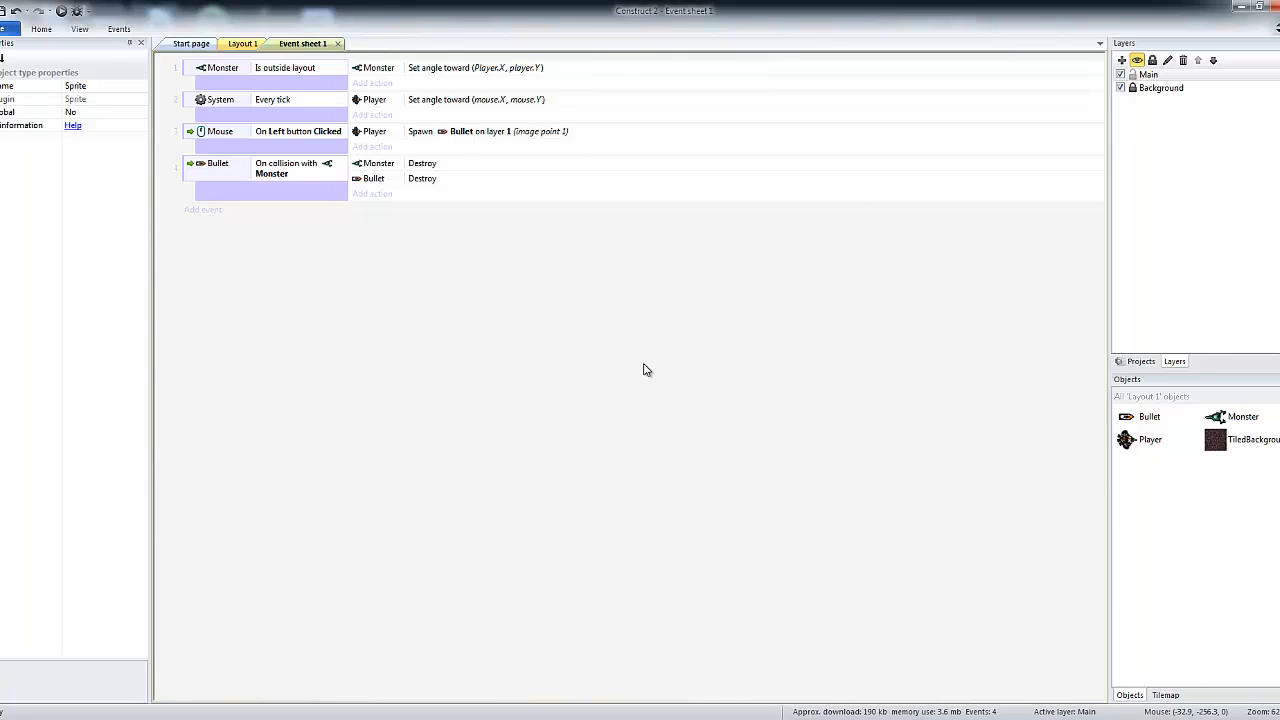
left_click(246, 44)
left_click(537, 369)
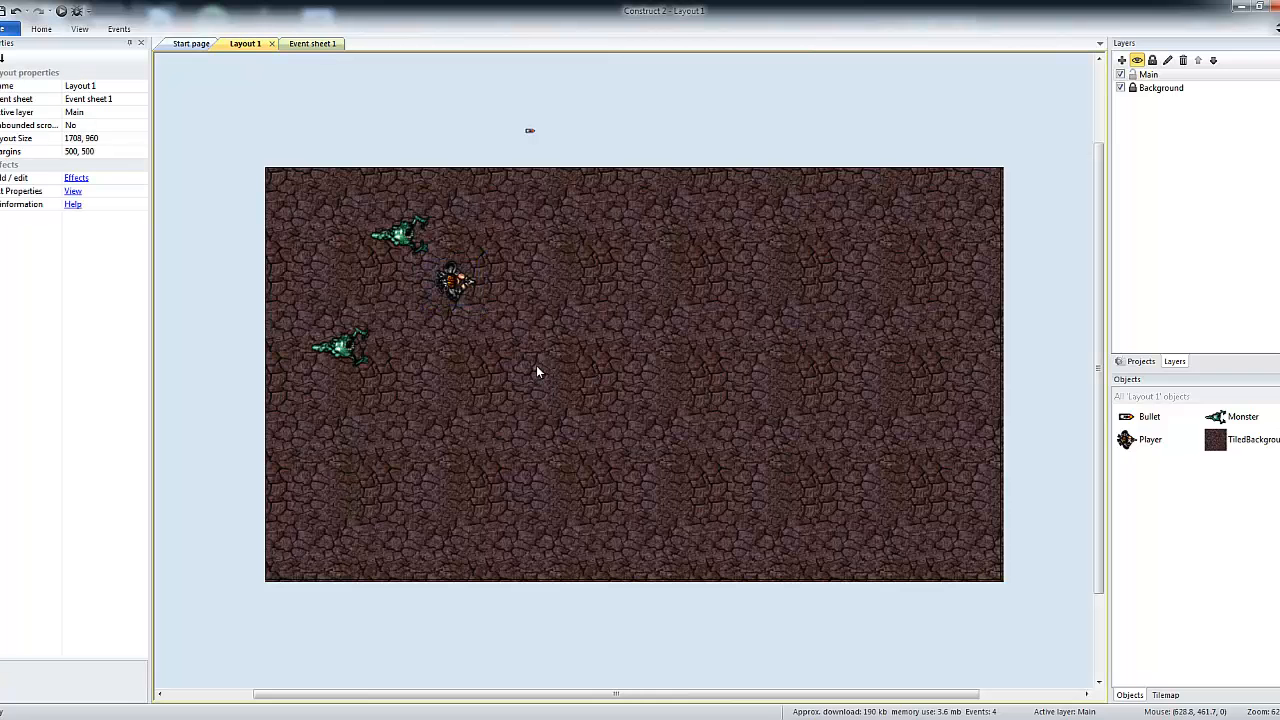
Step: Insert another Sprite object and place it on the layout, to the right of and below the player
right_click(1215, 487)
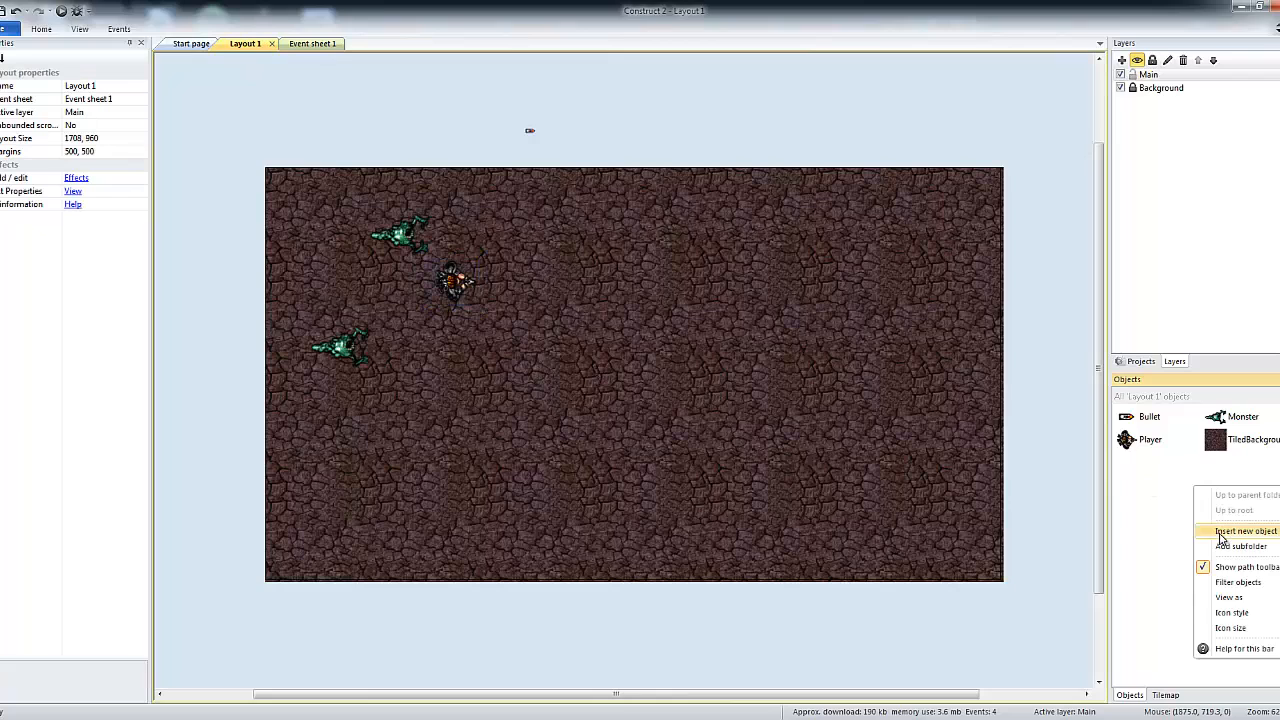
left_click(1220, 531)
left_click(679, 396)
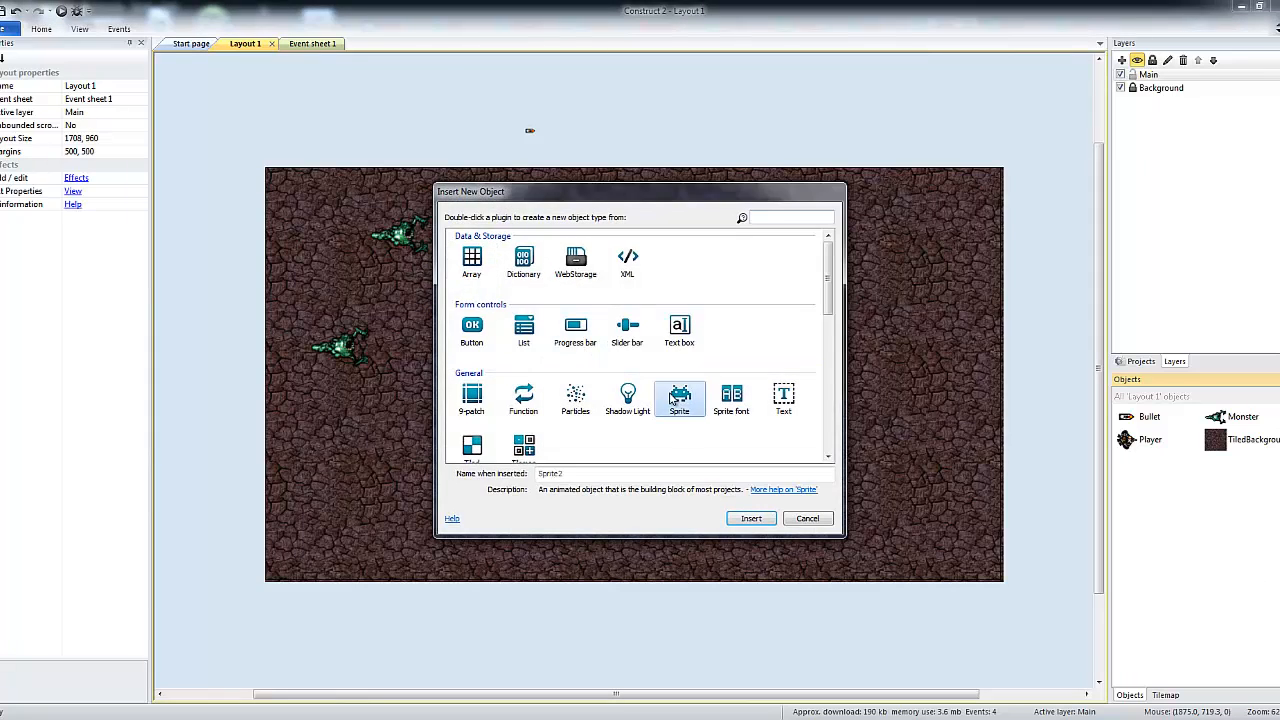
left_click(751, 518)
left_click(575, 344)
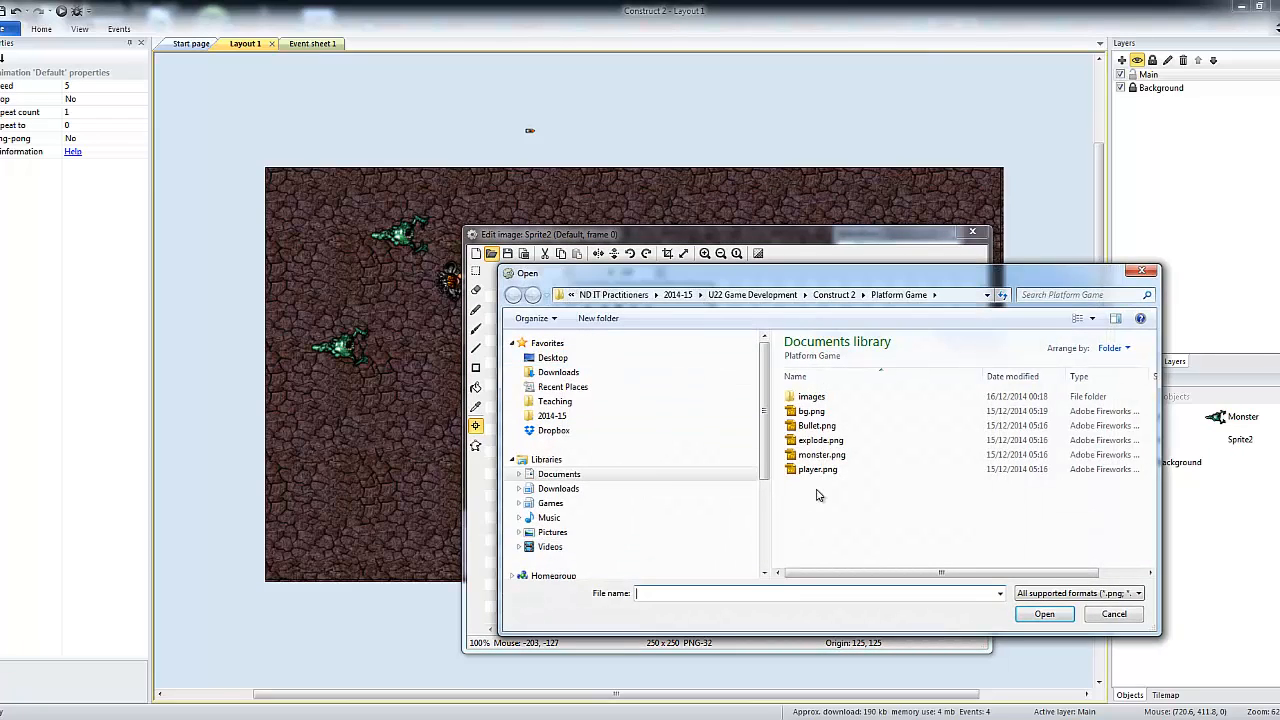
Step: Load explode.png from the Platform Game folder as the new sprite's image and close the image editor
left_click(820, 440)
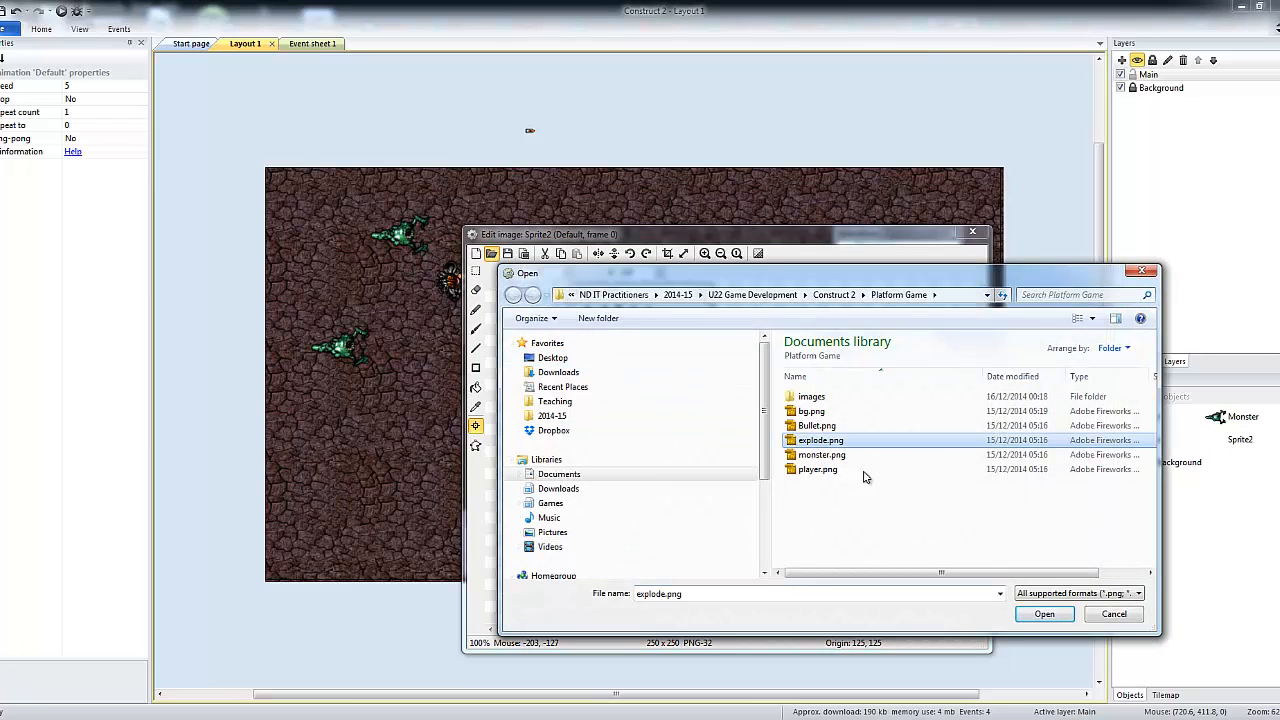
left_click(1044, 613)
left_click(700, 292)
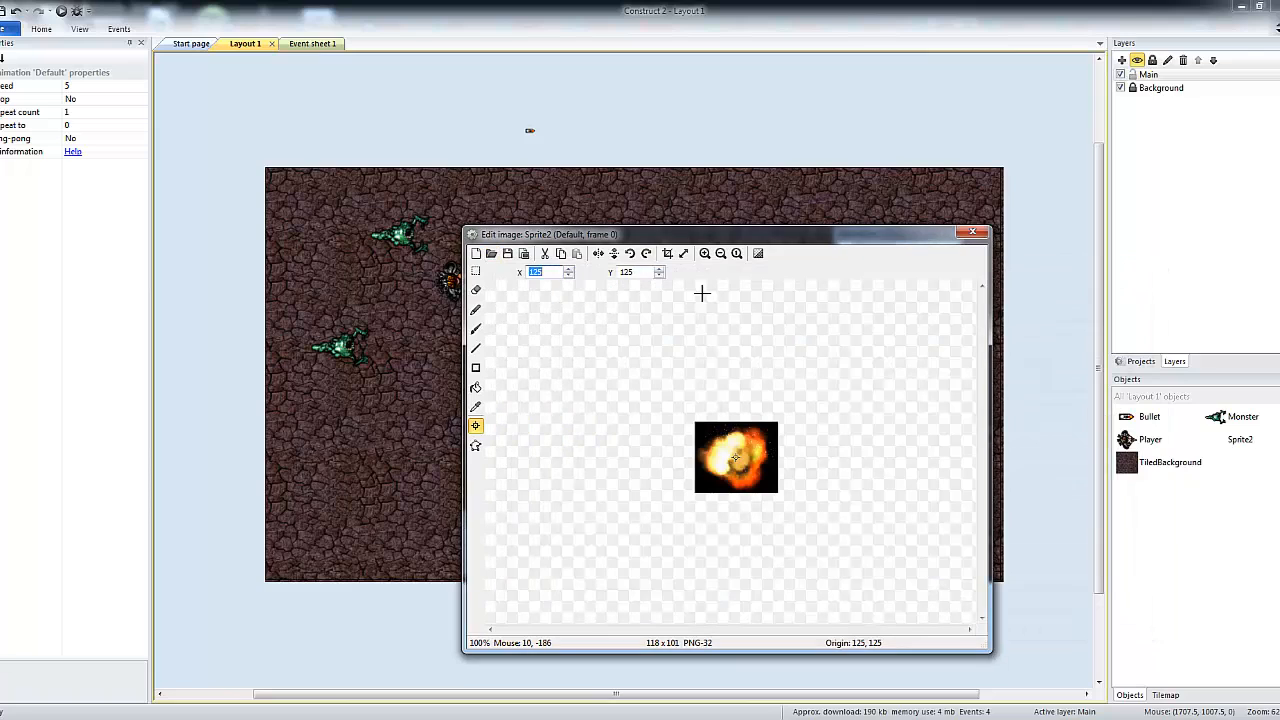
left_click(972, 232)
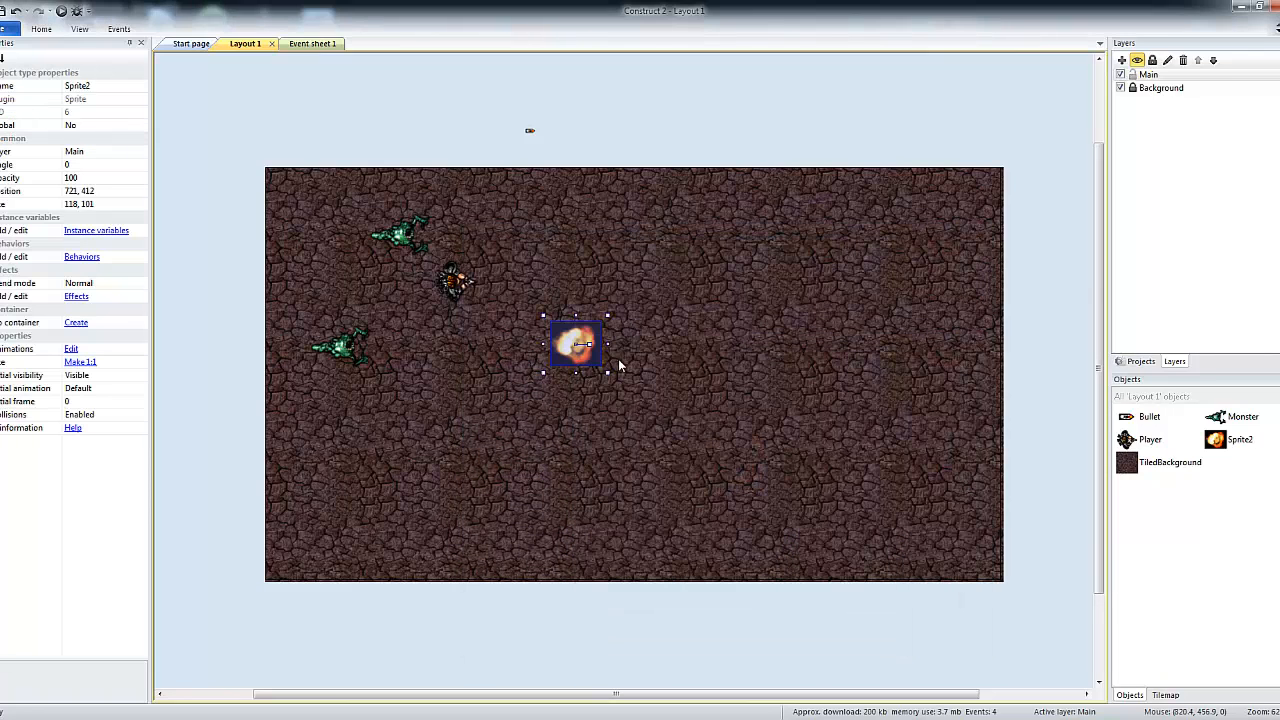
Step: Move the explosion sprite outside the layout, above its upper edge beside the bullet, at about 796, -112
left_click(624, 255)
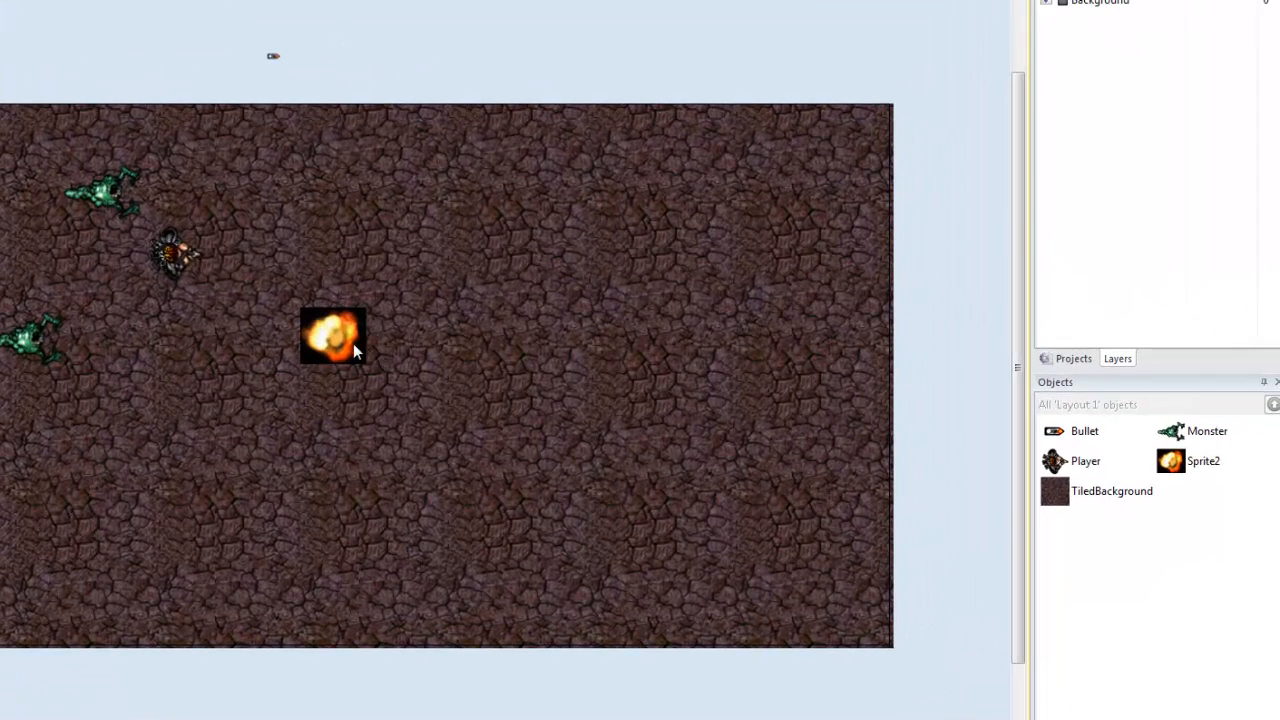
left_click(340, 345)
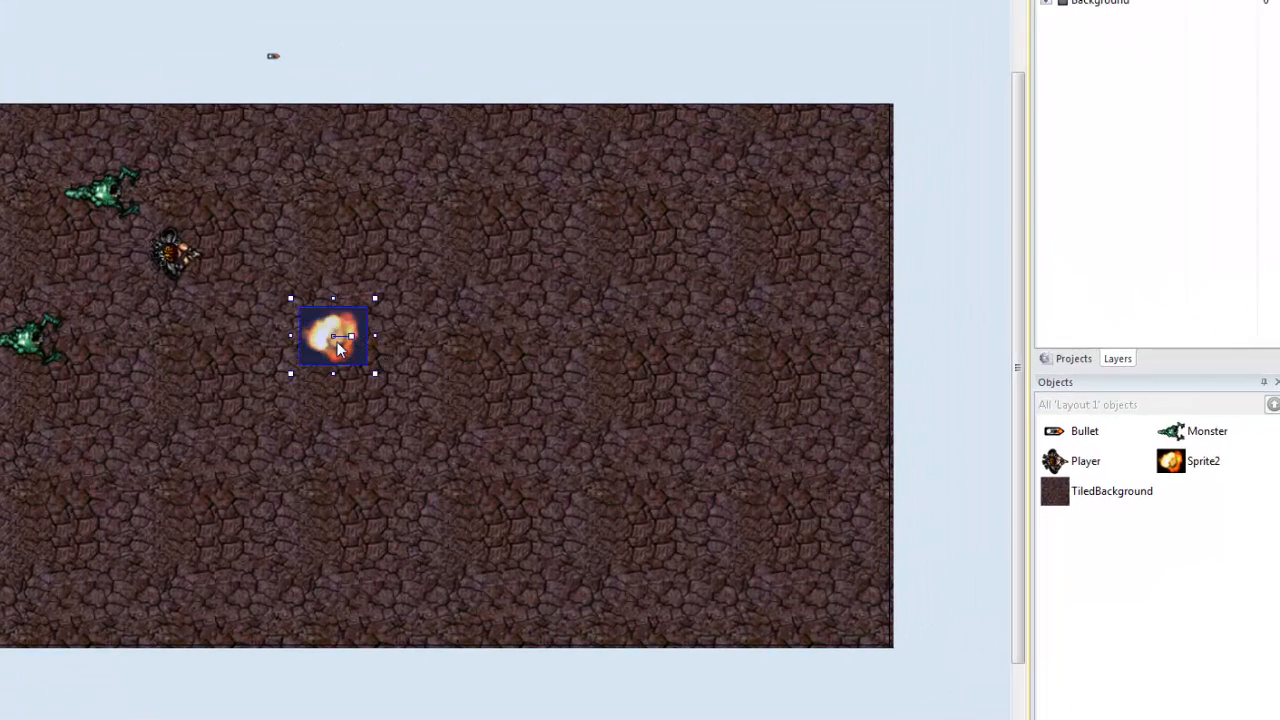
left_click_drag(322, 362, 385, 62)
left_click(410, 222)
left_click(305, 222)
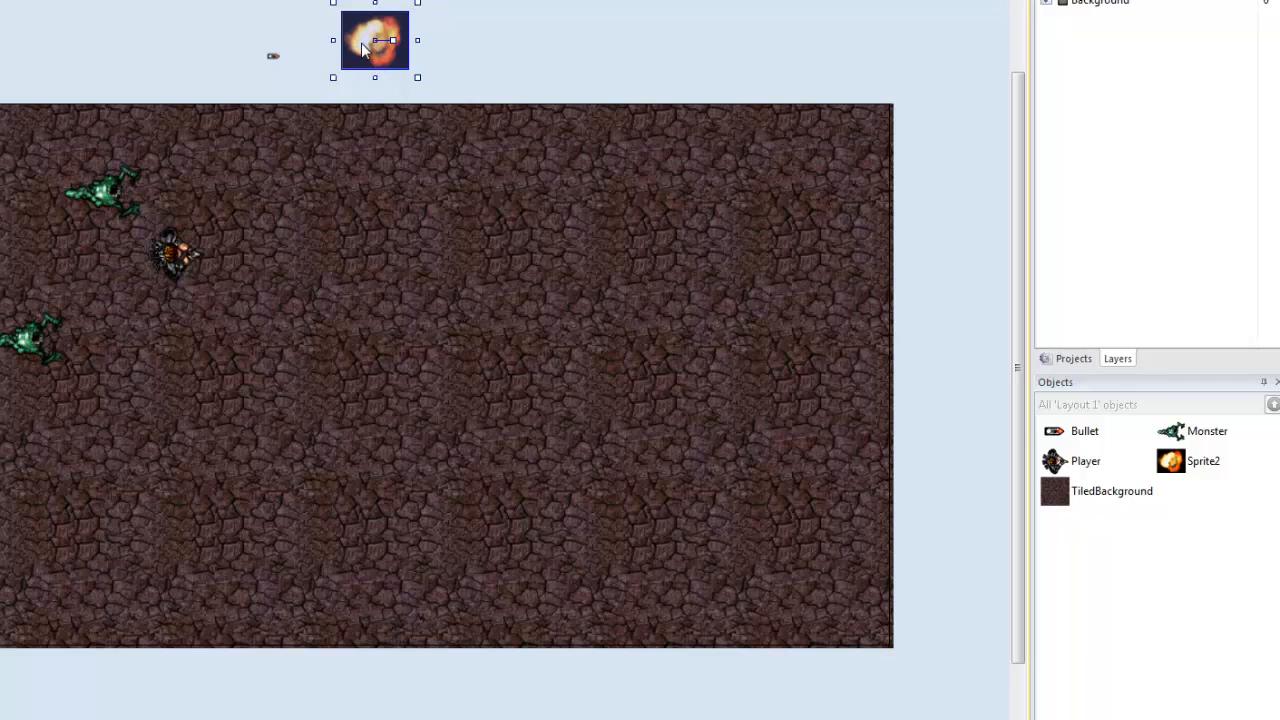
Step: Rename the Sprite2 object as Explosion
left_click(1205, 463)
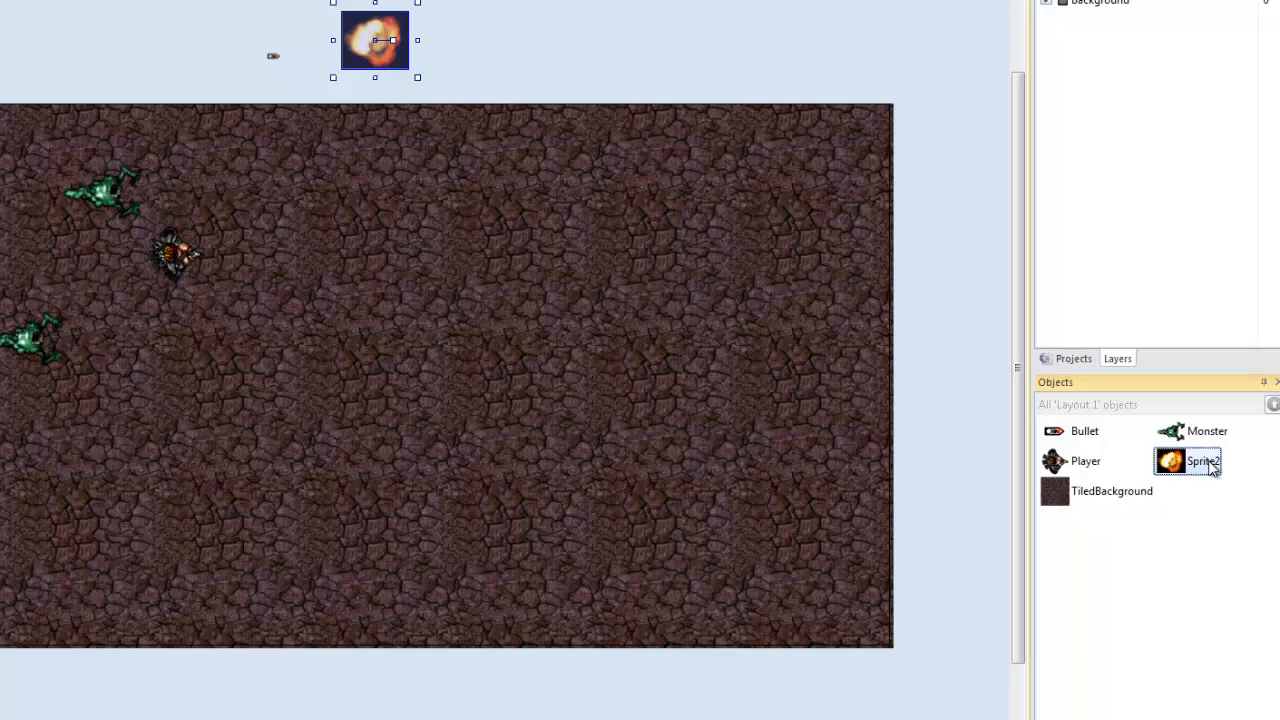
left_click(1205, 463)
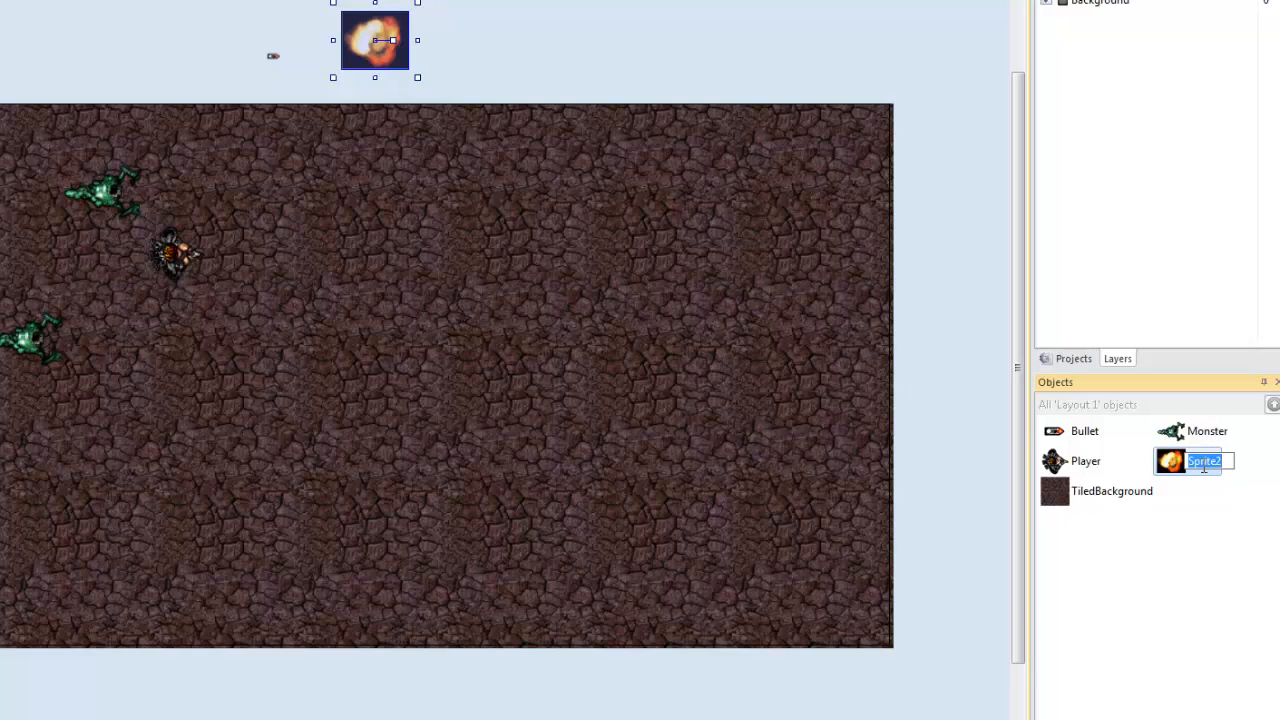
type("Explosion")
key("Return")
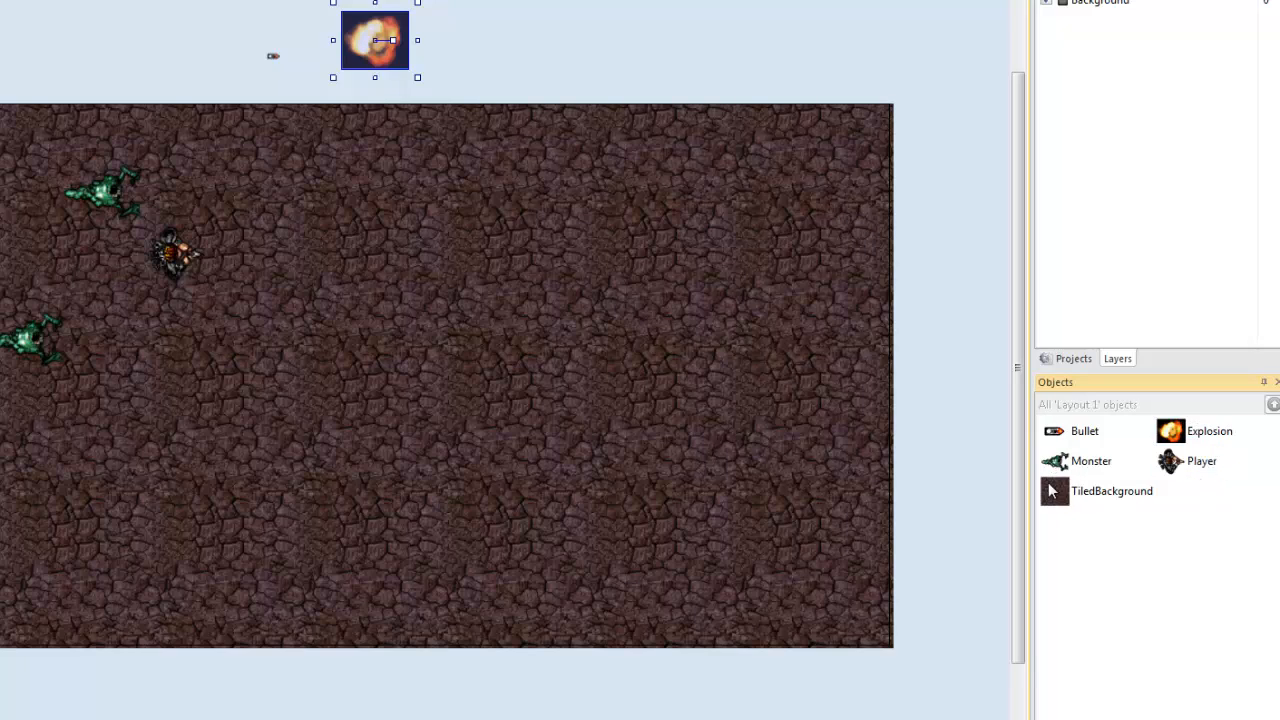
Step: In Event sheet 1, add a Bullet "Spawn another object" action to the event for Bullet colliding with Monster
left_click(20, 2)
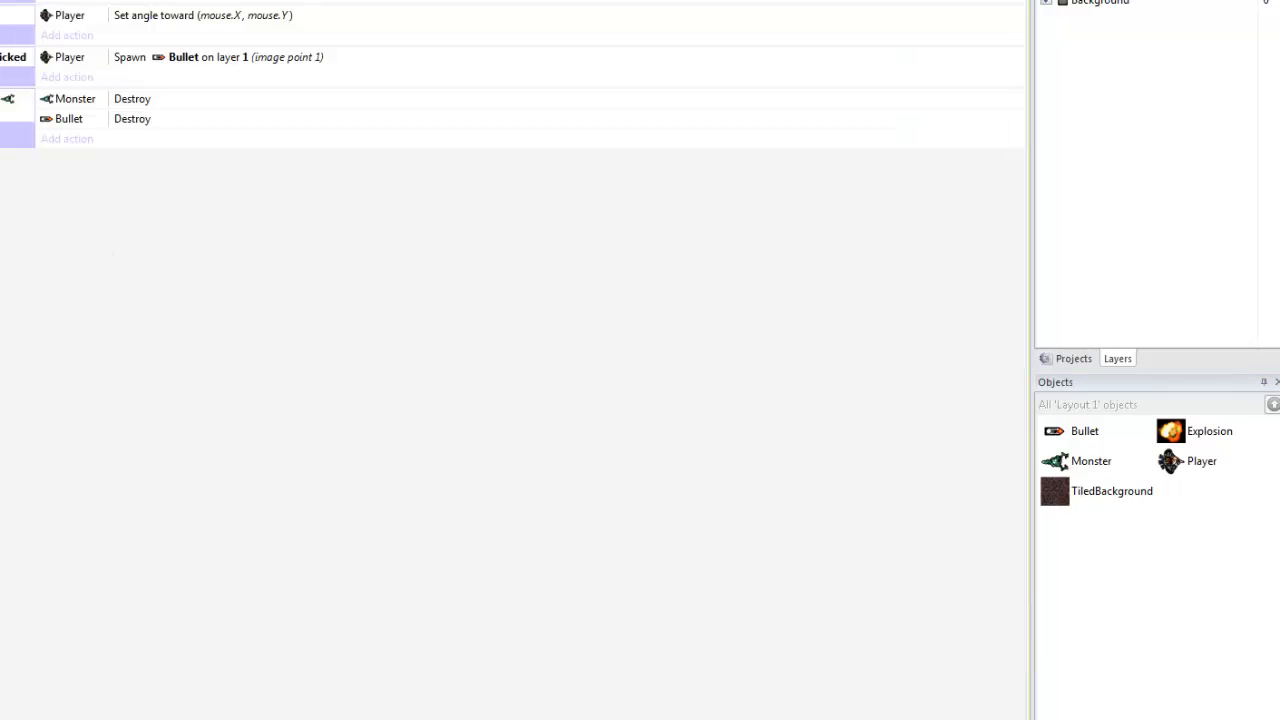
left_click(62, 140)
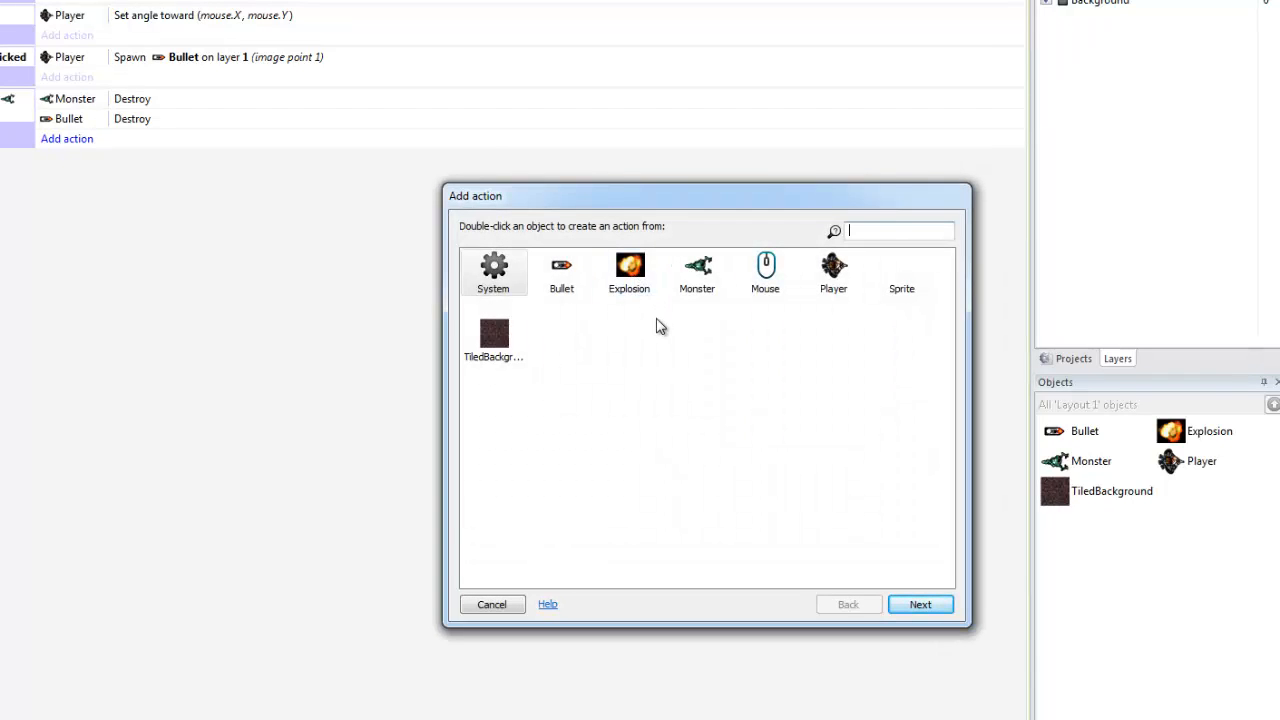
left_click(561, 272)
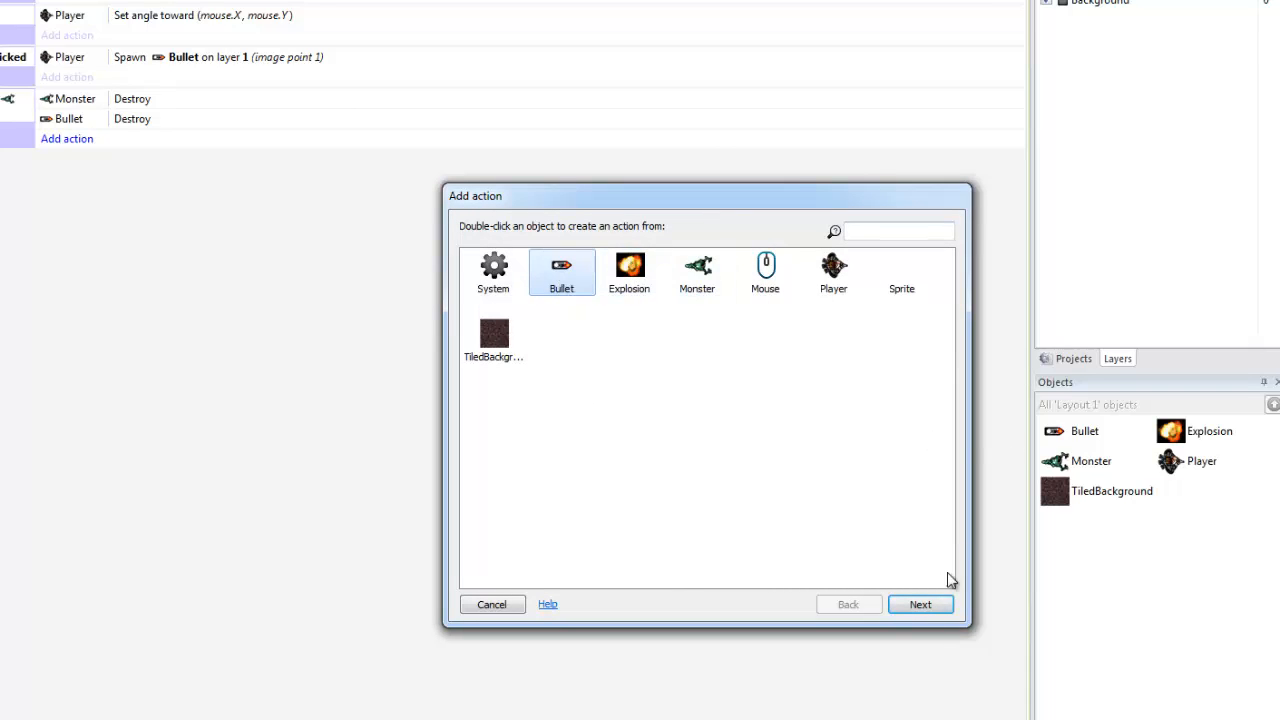
left_click(920, 604)
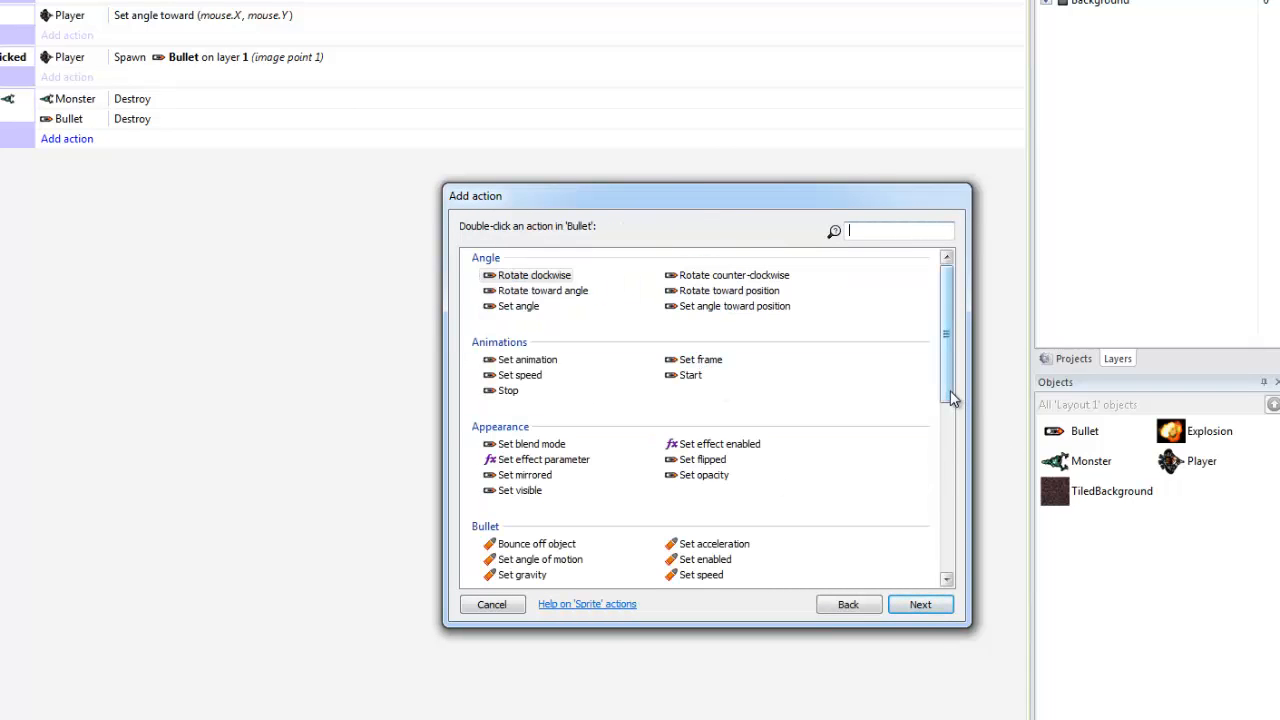
scroll(953, 398, "down", 5)
left_click(727, 460)
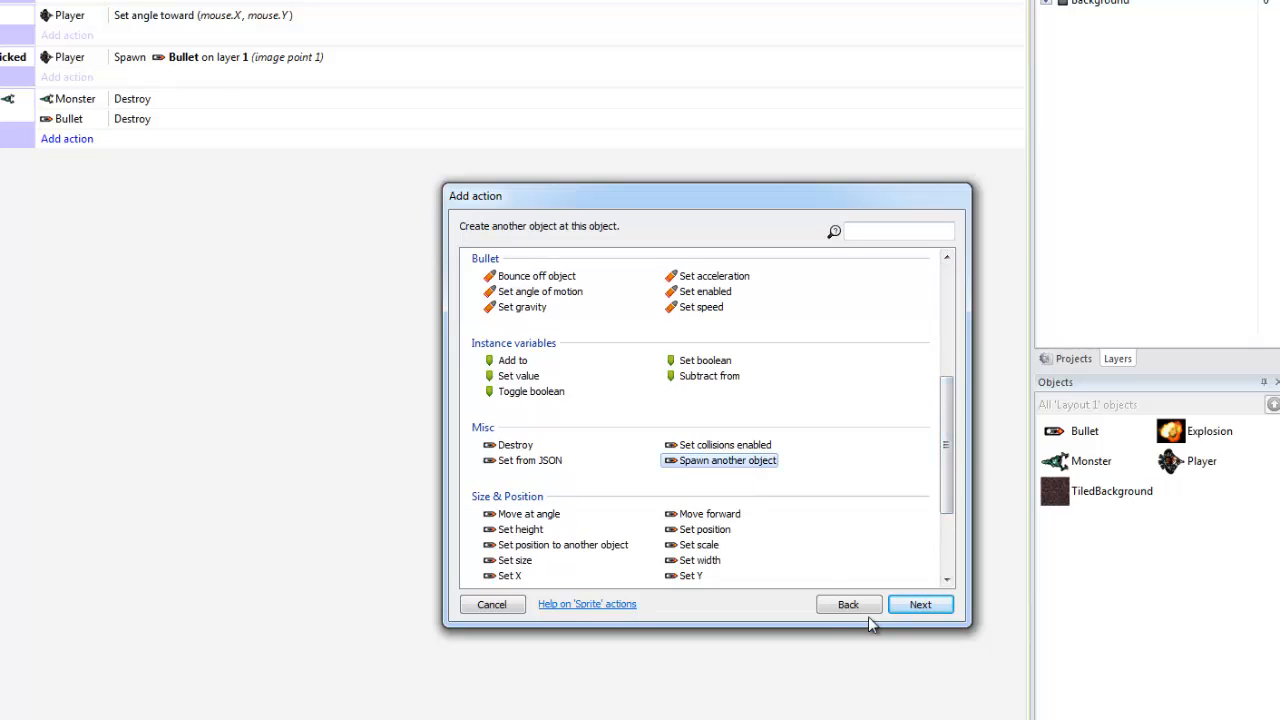
left_click(914, 606)
Step: Set the spawn action to create Explosion on layer 1 at image point 0
left_click(408, 362)
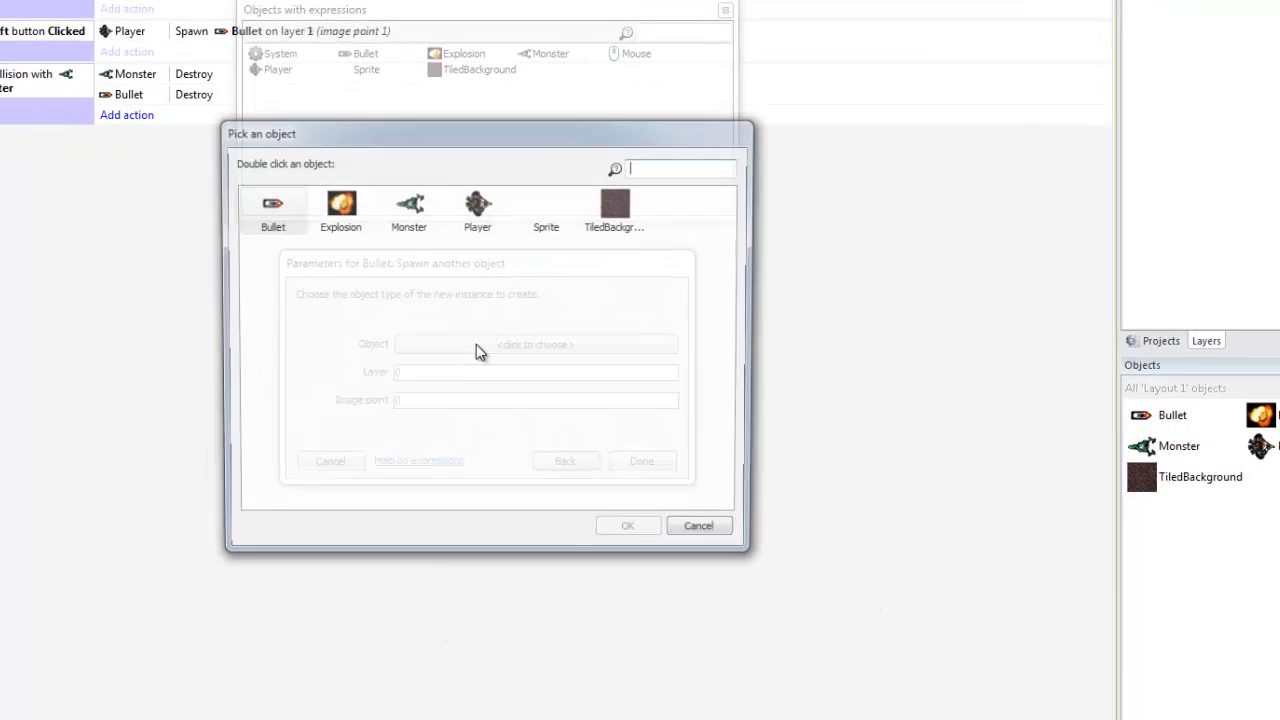
left_click(338, 228)
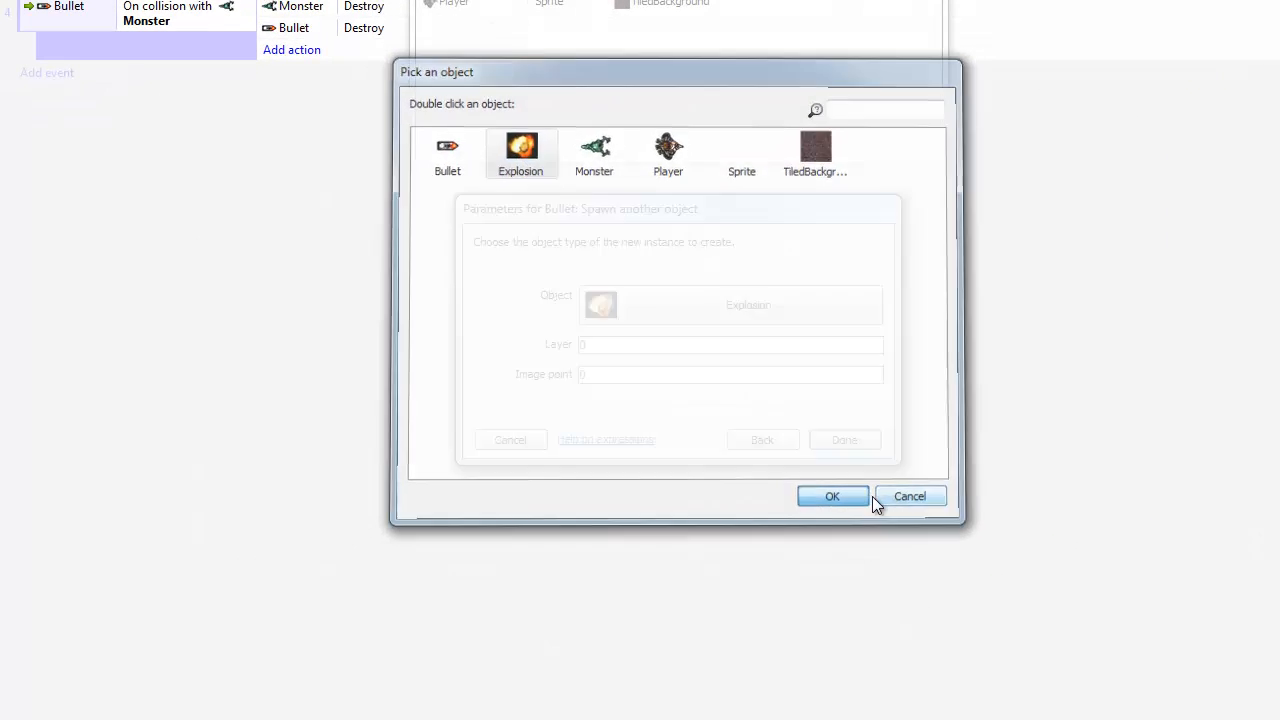
left_click(866, 498)
left_click(585, 345)
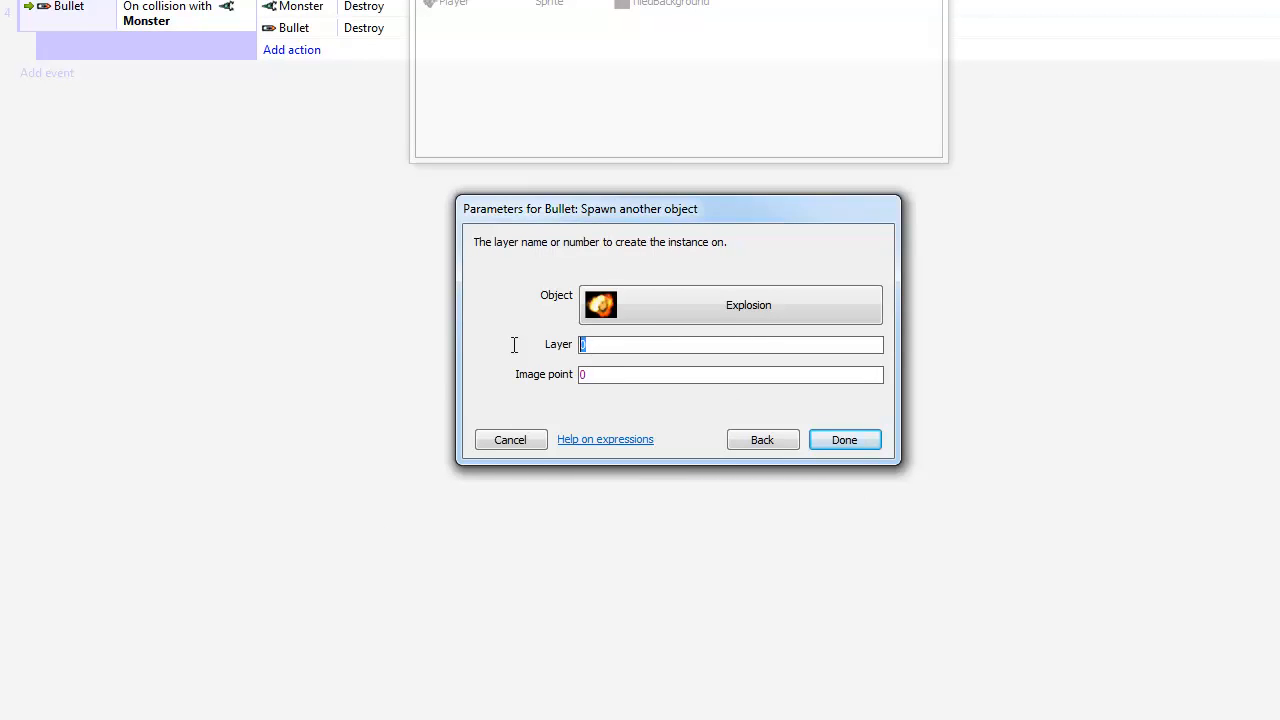
left_click(638, 376)
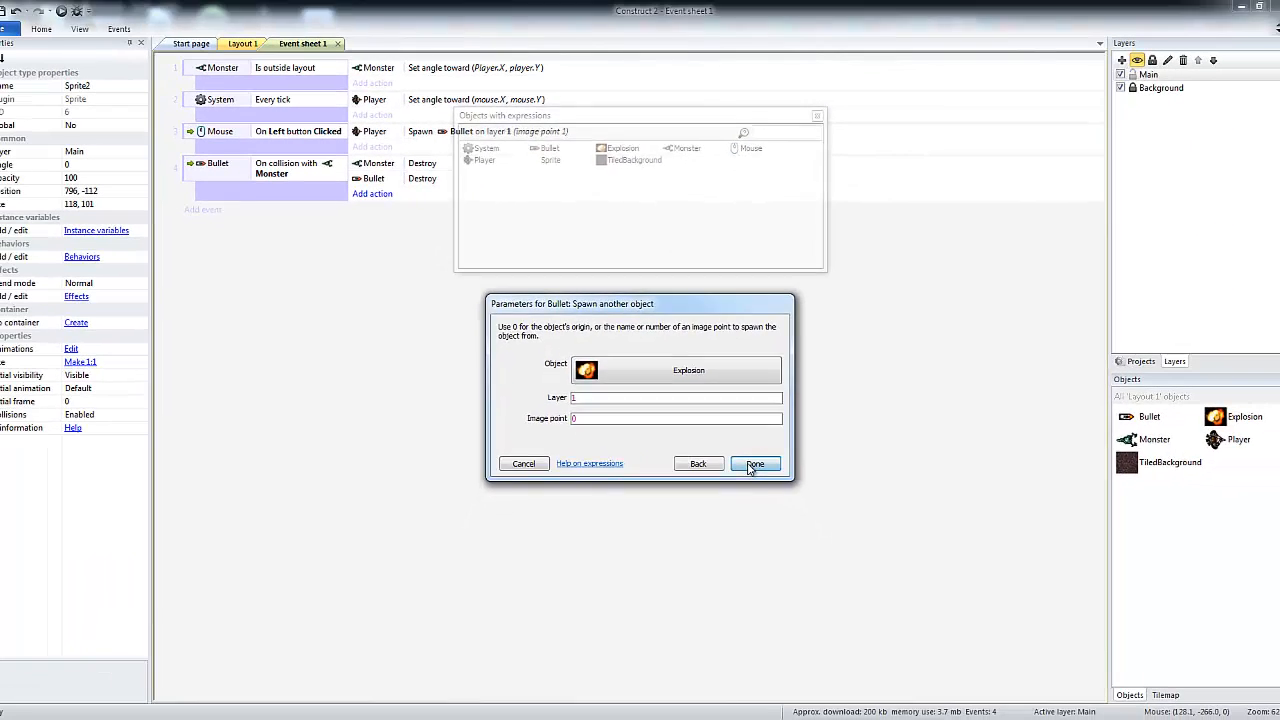
left_click(844, 440)
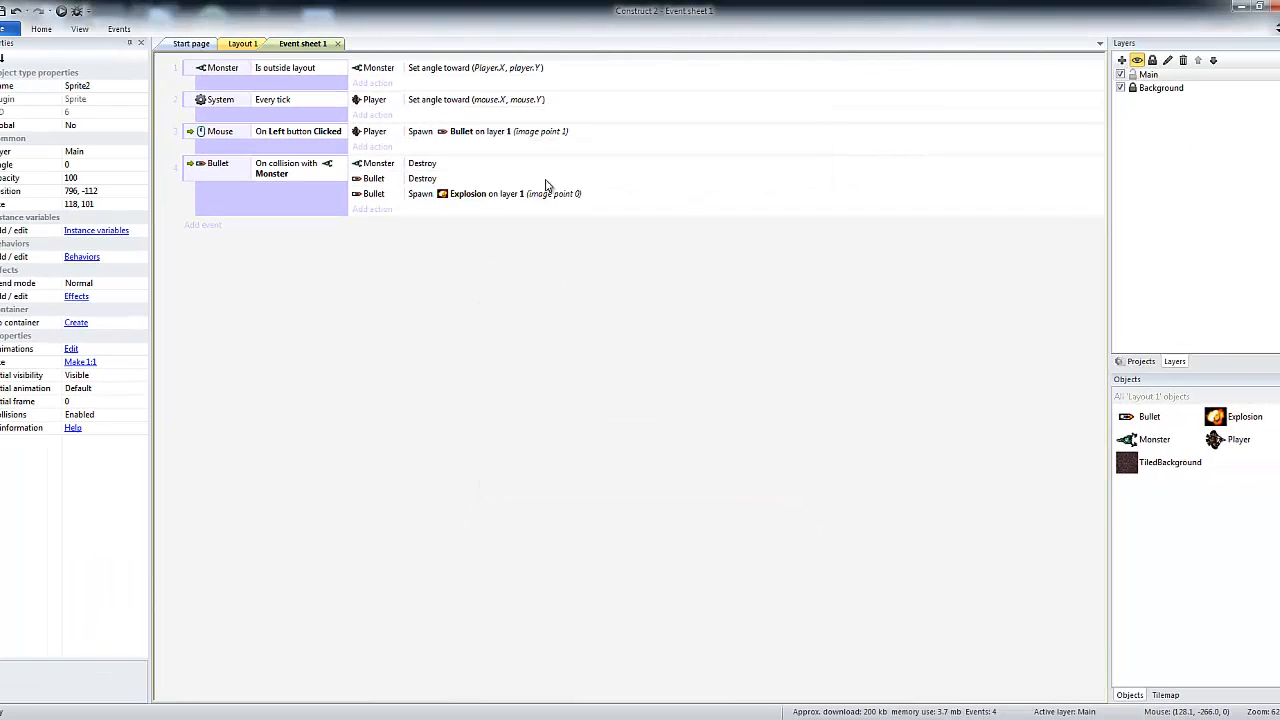
Step: Run the game in the browser, shoot both monsters to test the explosions, and return to the Construct 2 editor
left_click(61, 11)
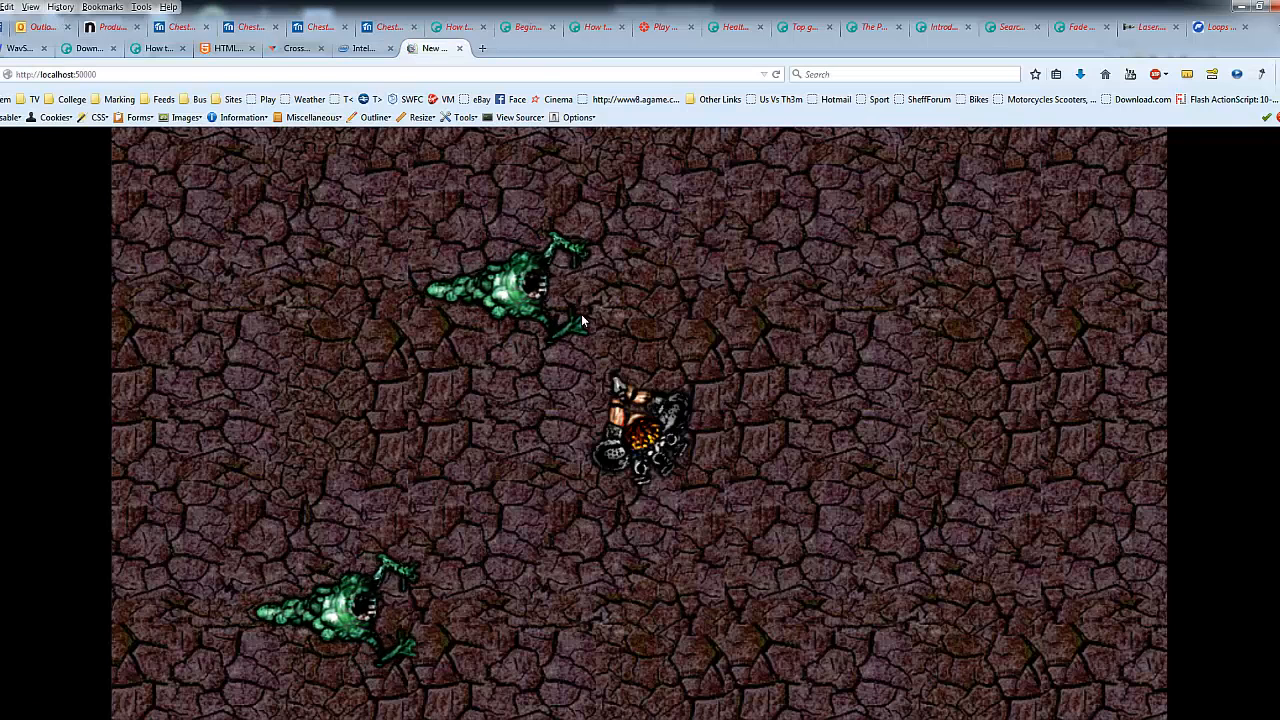
left_click(673, 316)
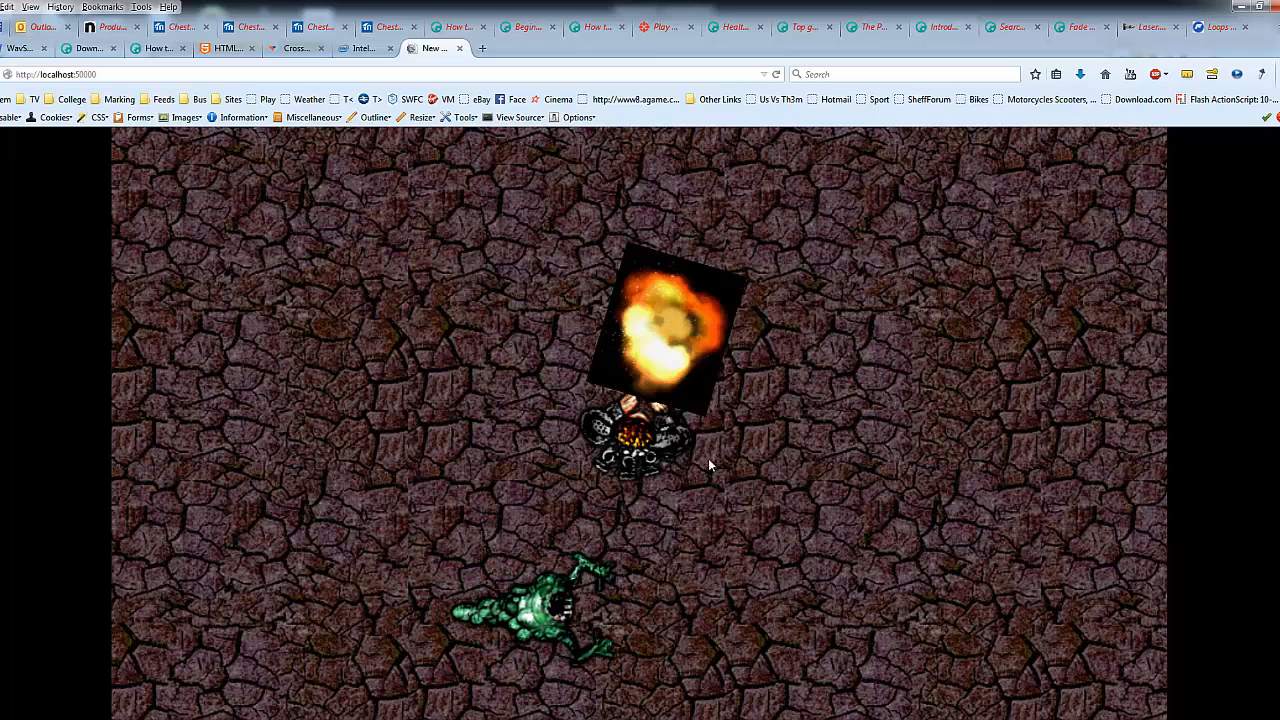
left_click(634, 530)
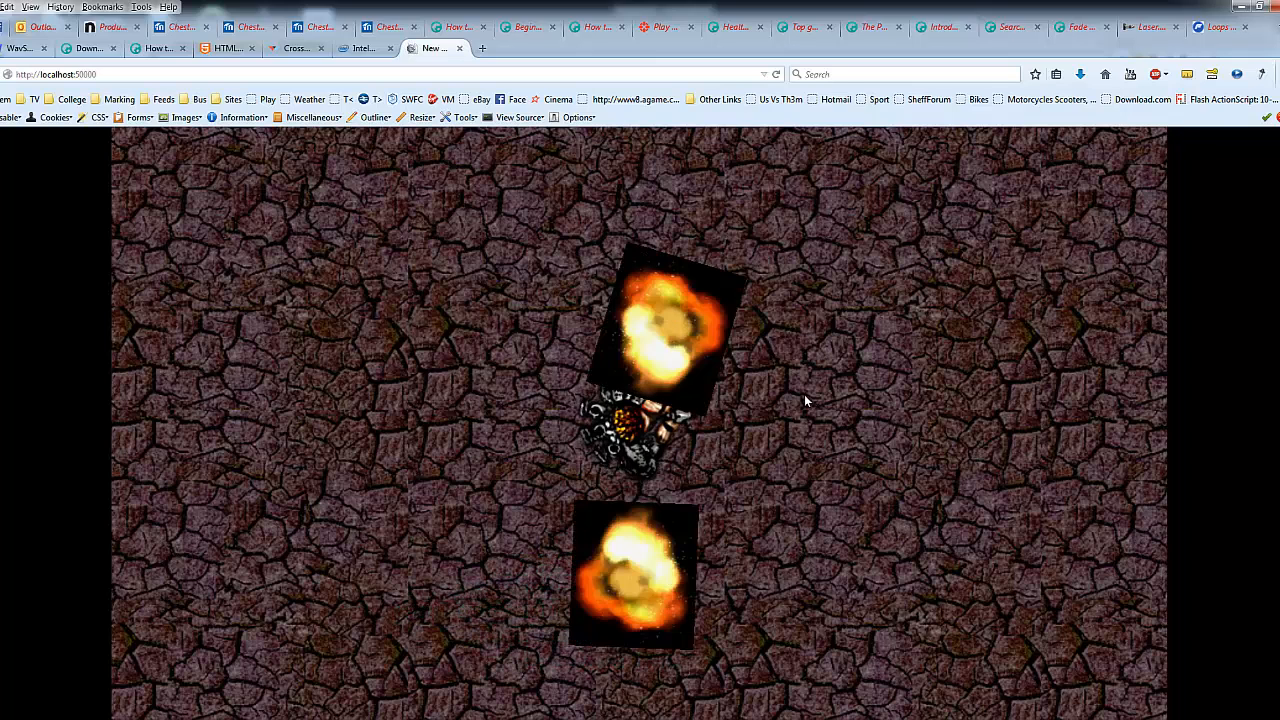
left_click(830, 718)
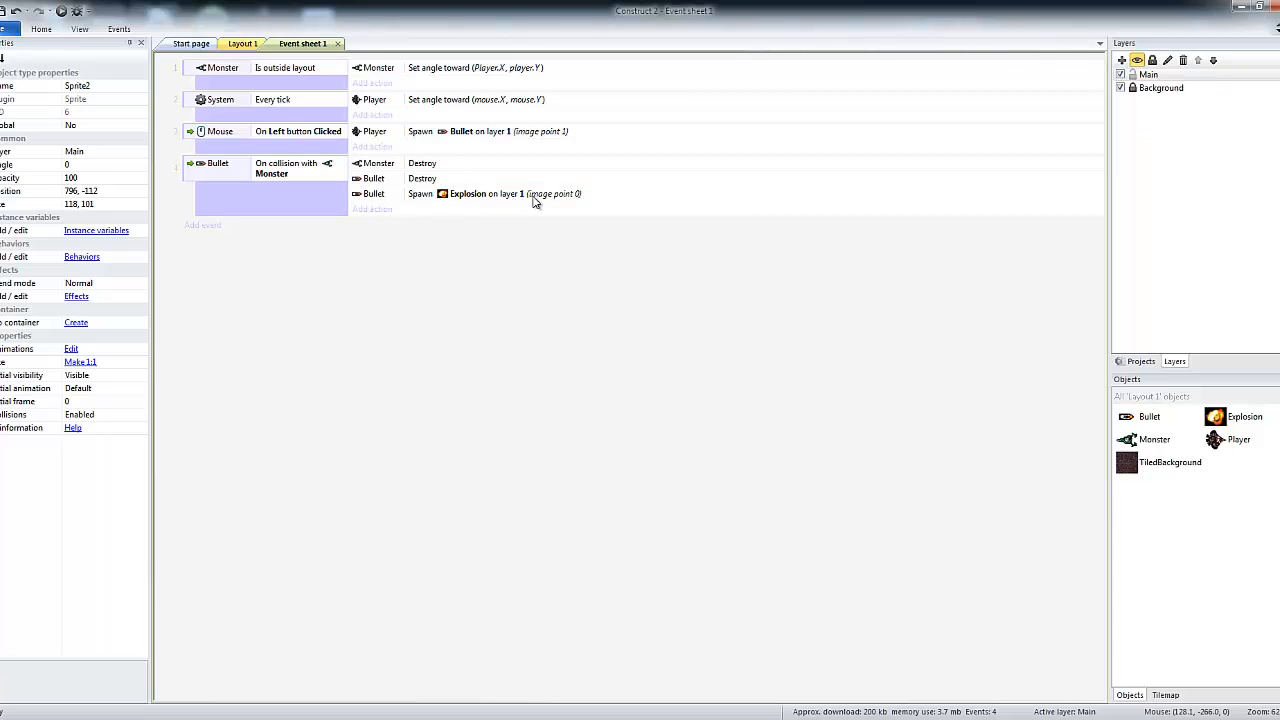
Step: Add the Fade behavior to the Explosion sprite in Layout 1 and move the sprite onto the background near the player
left_click(242, 43)
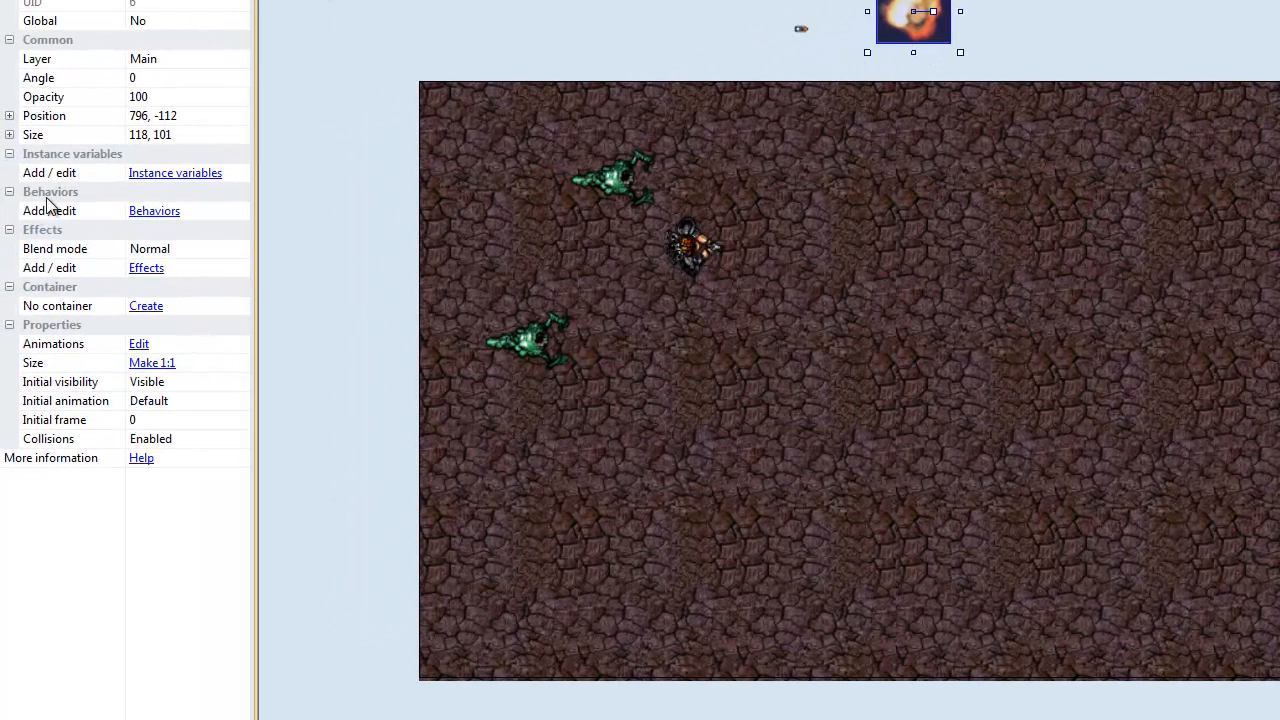
left_click(168, 213)
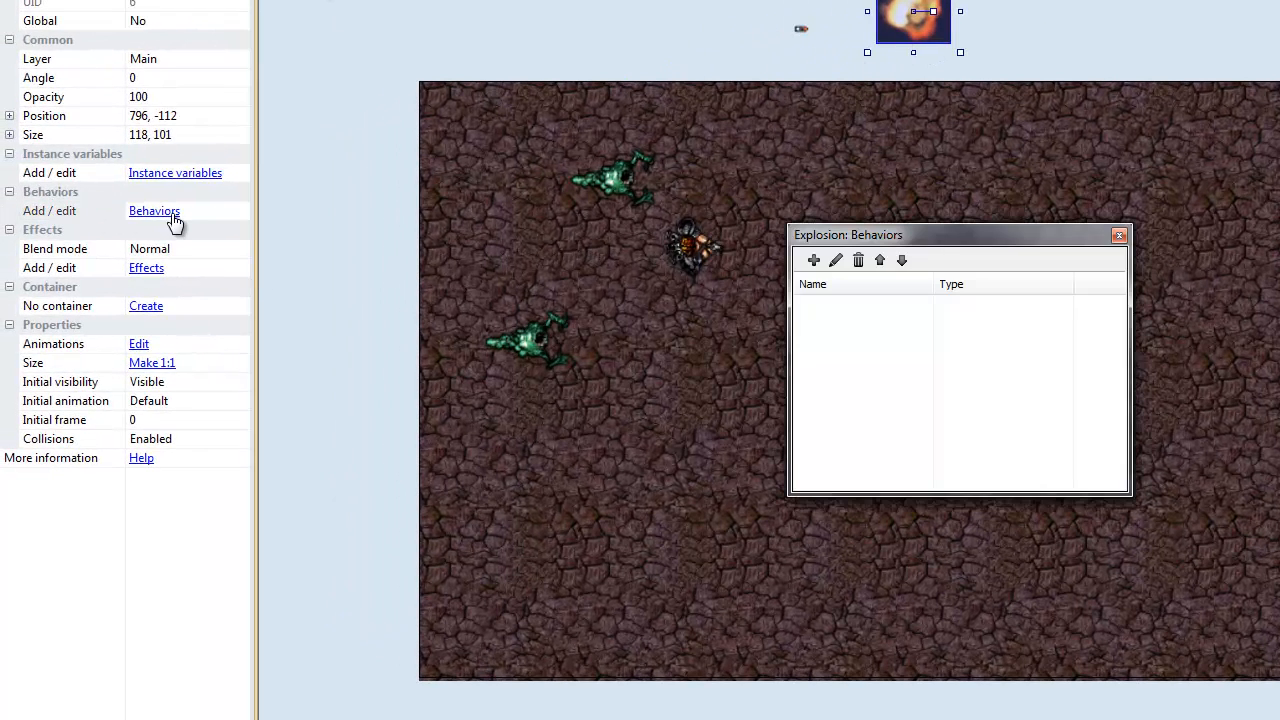
left_click(813, 260)
left_click(1060, 370)
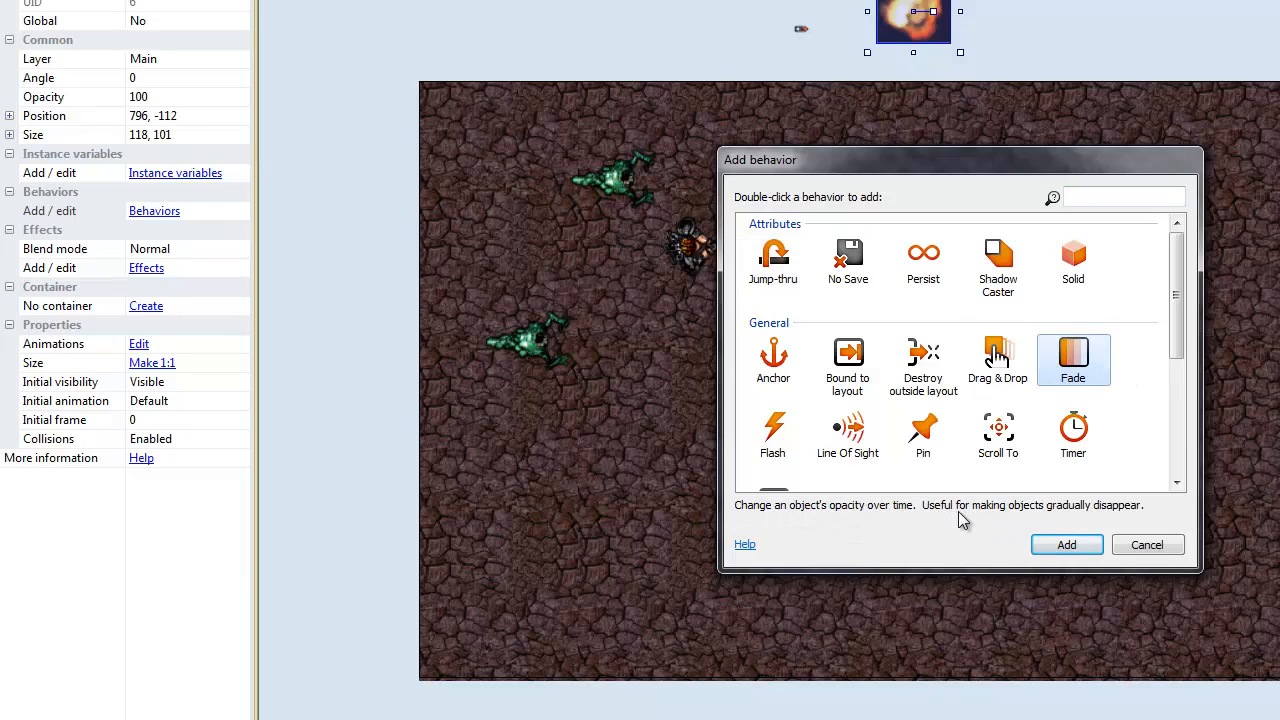
left_click(1076, 546)
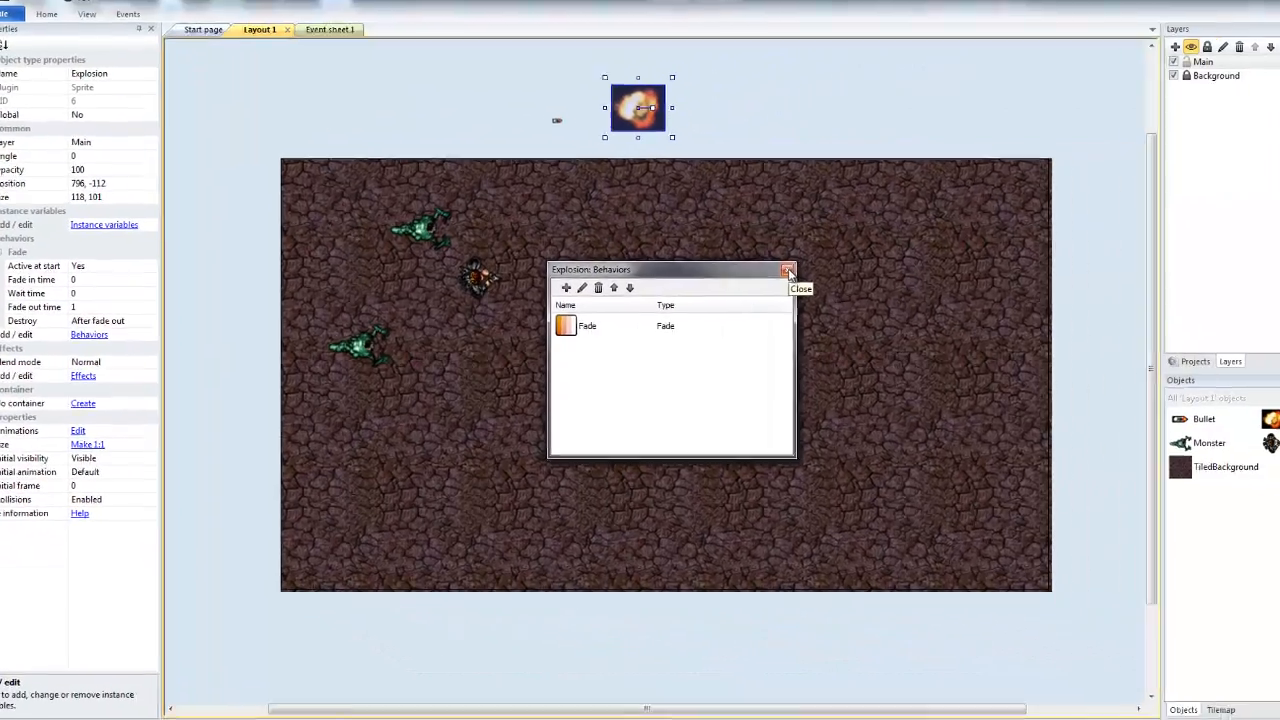
left_click(972, 252)
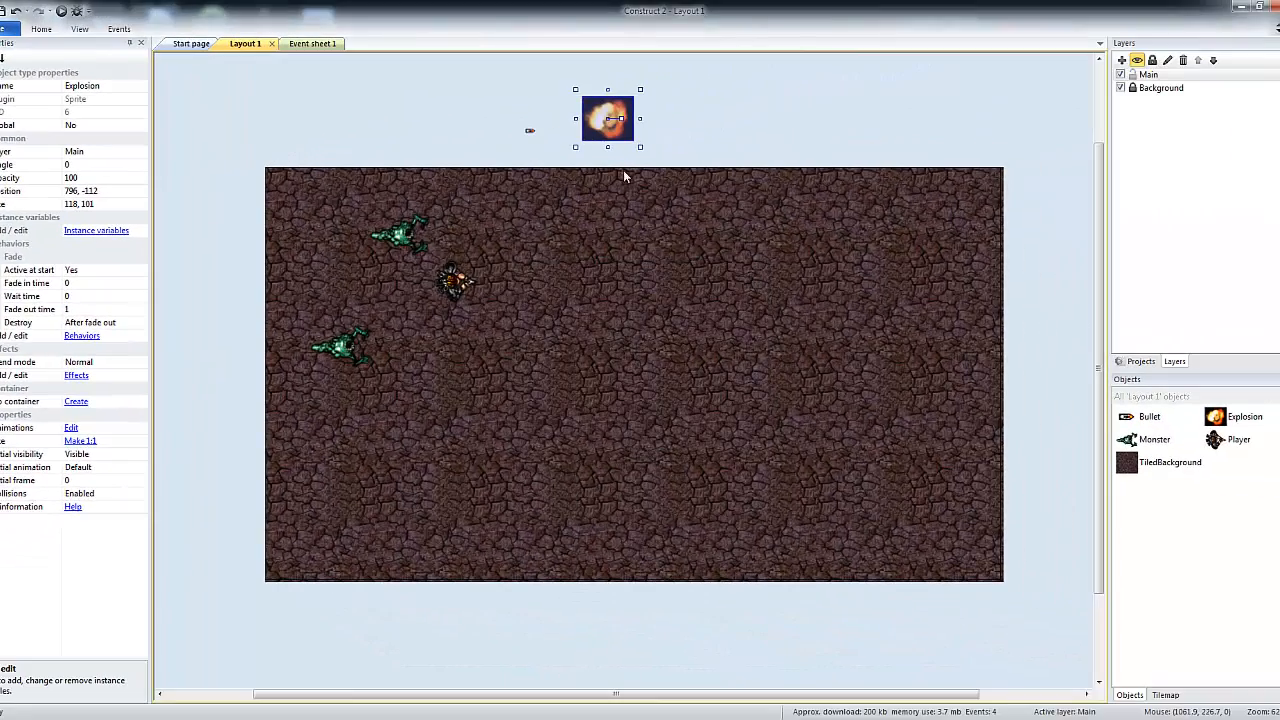
left_click_drag(594, 141, 534, 323)
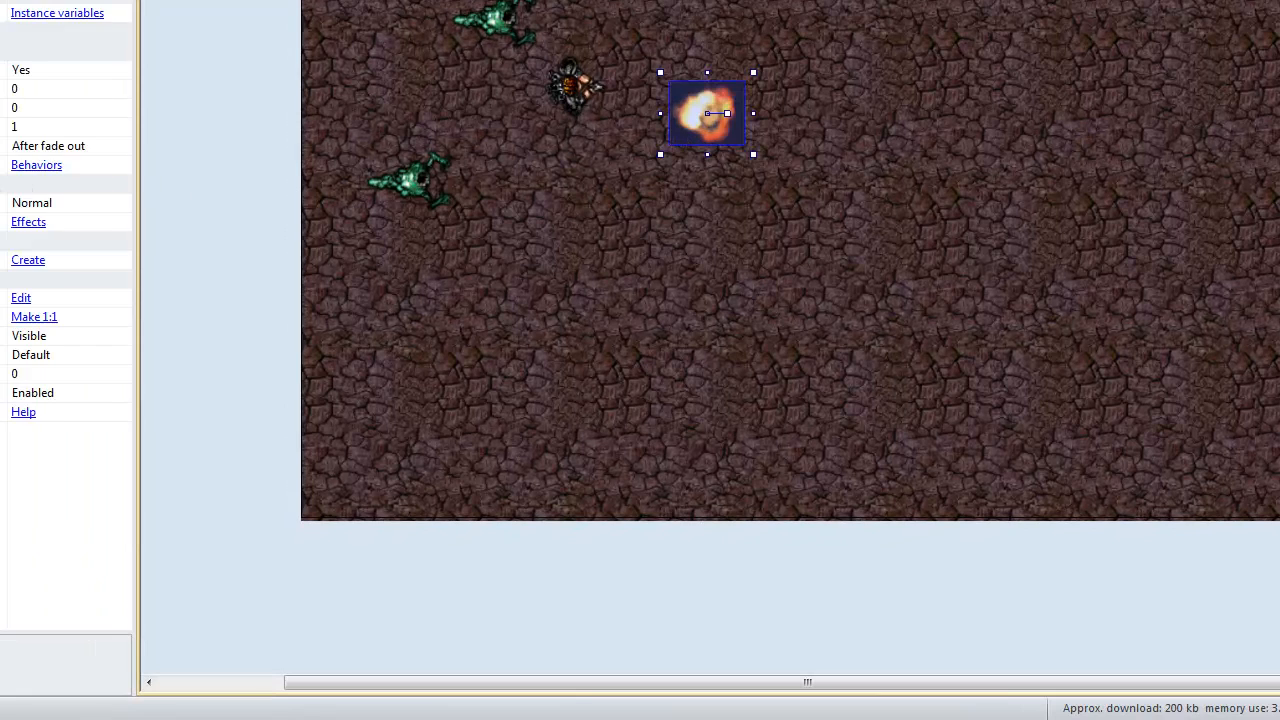
Step: Set the Explosion sprite's blend mode to Additive and move the sprite off the background, above the layout area
left_click(33, 204)
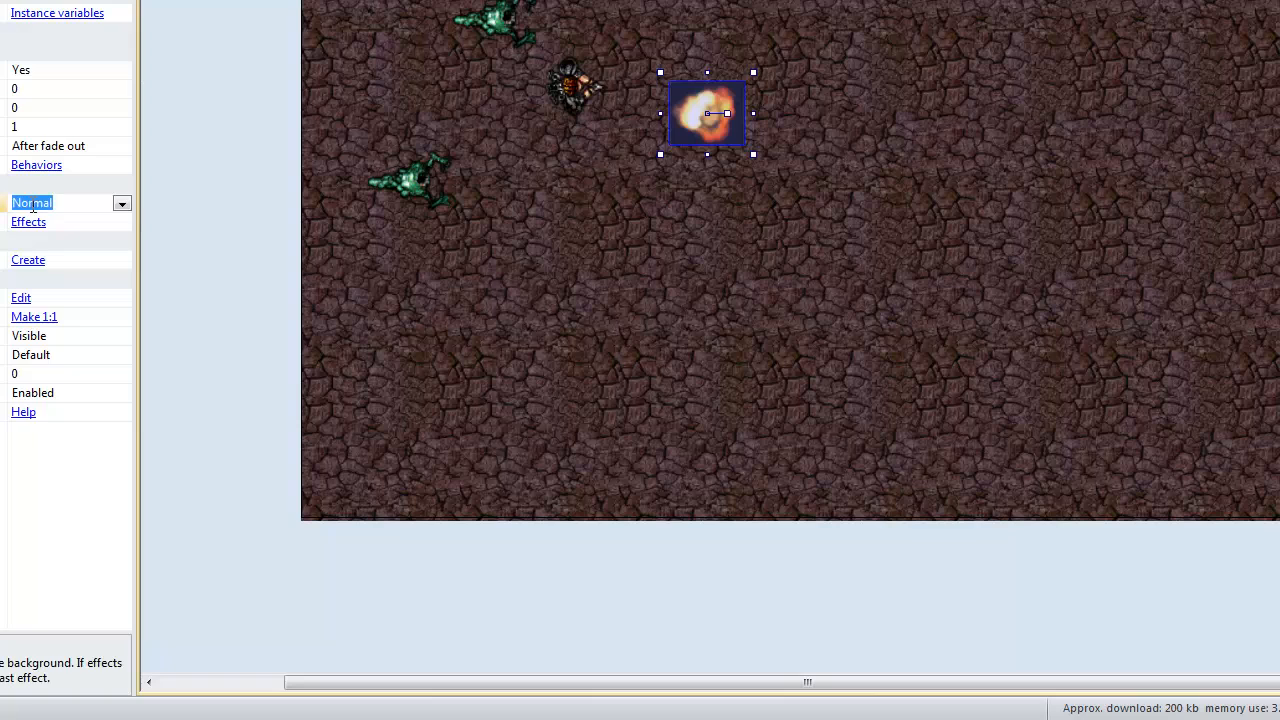
left_click(123, 206)
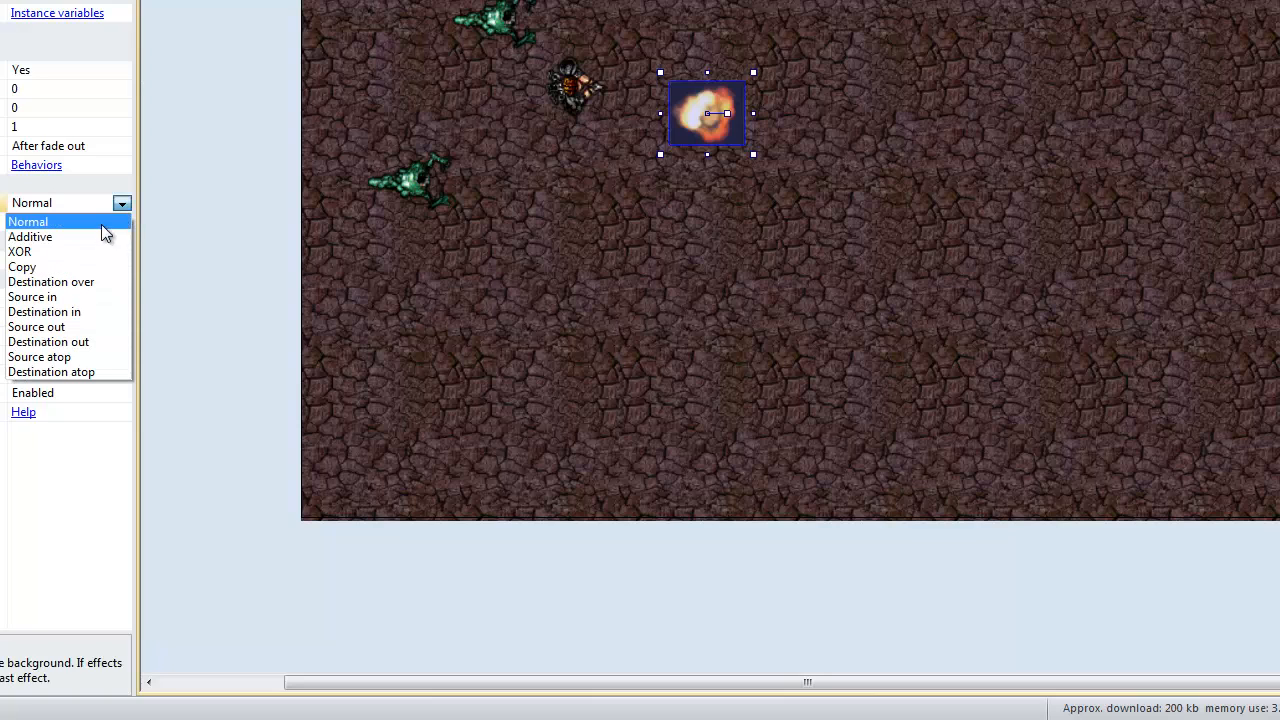
left_click(70, 236)
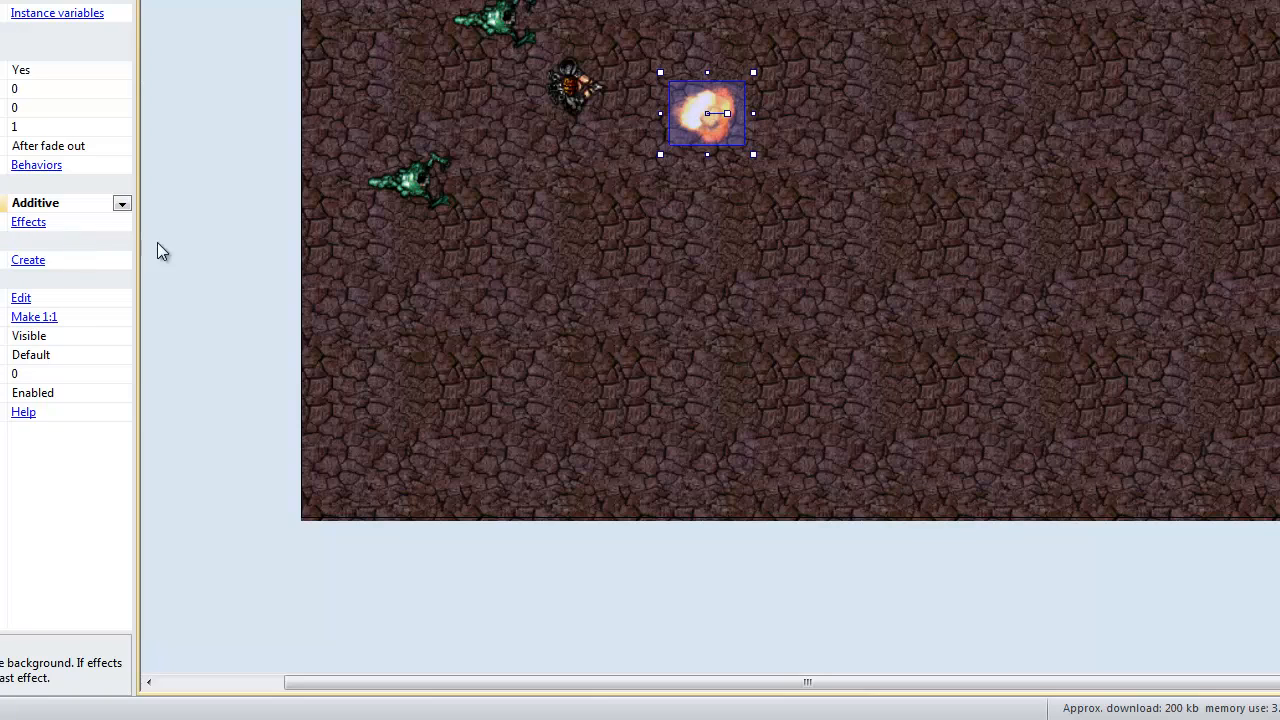
left_click(836, 162)
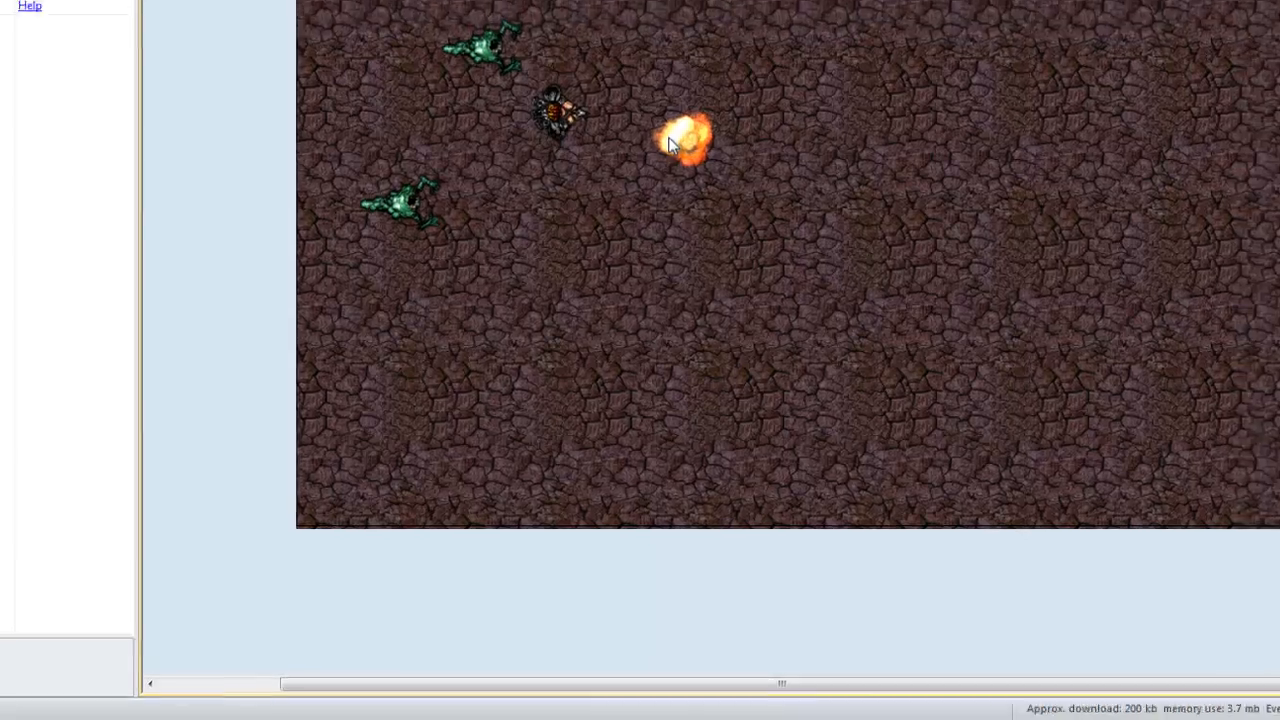
left_click(696, 123)
left_click_drag(693, 124, 578, 132)
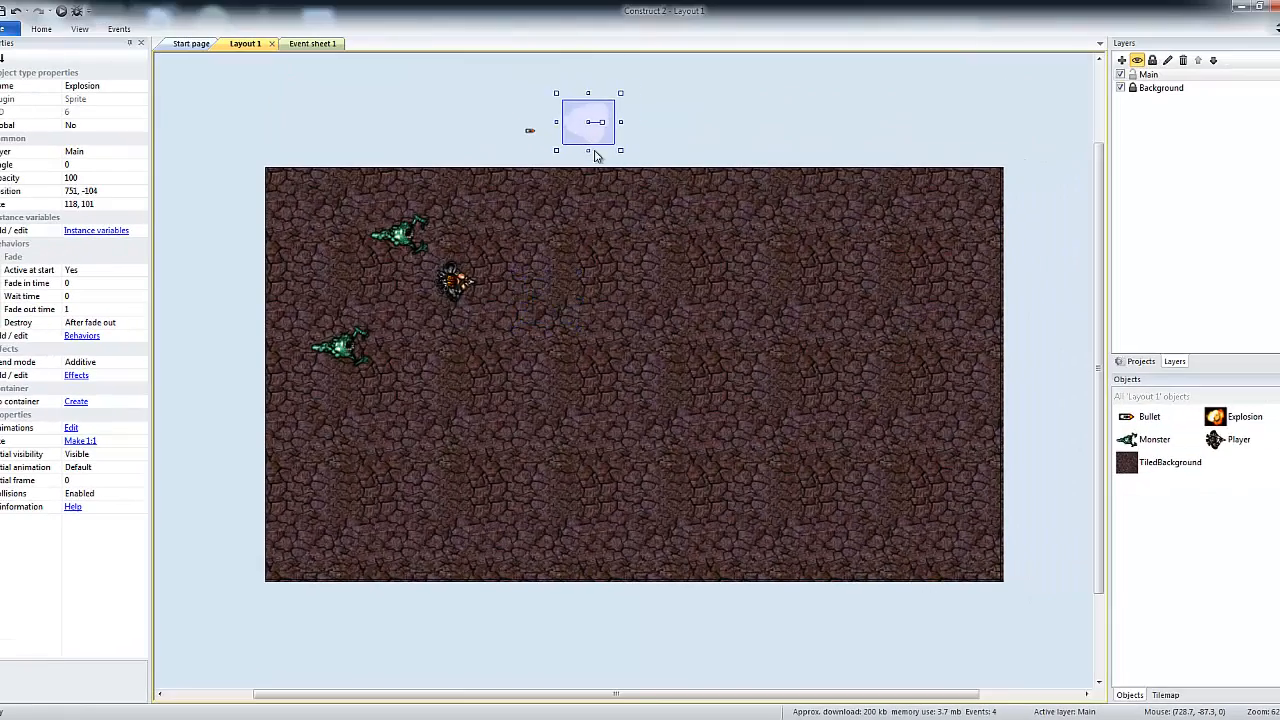
left_click(591, 192)
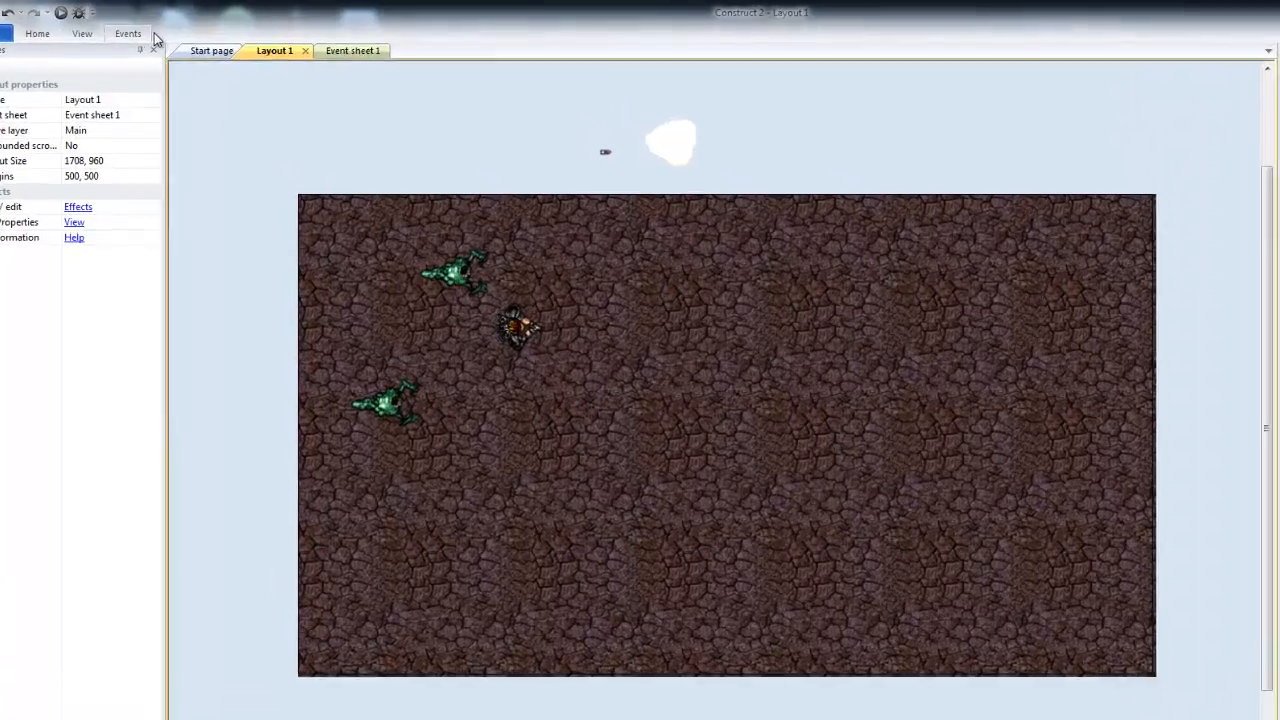
Step: Run the game in the browser and shoot at the monsters to test the fading explosions
left_click(58, 15)
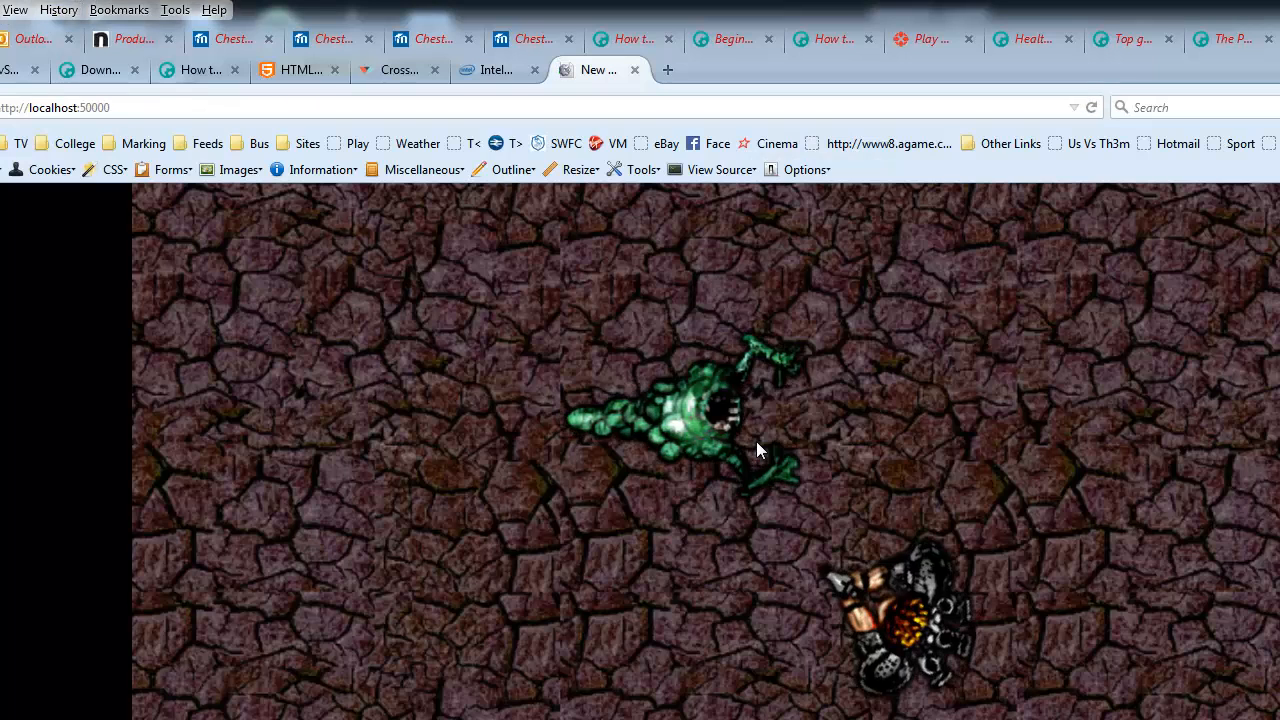
left_click(920, 443)
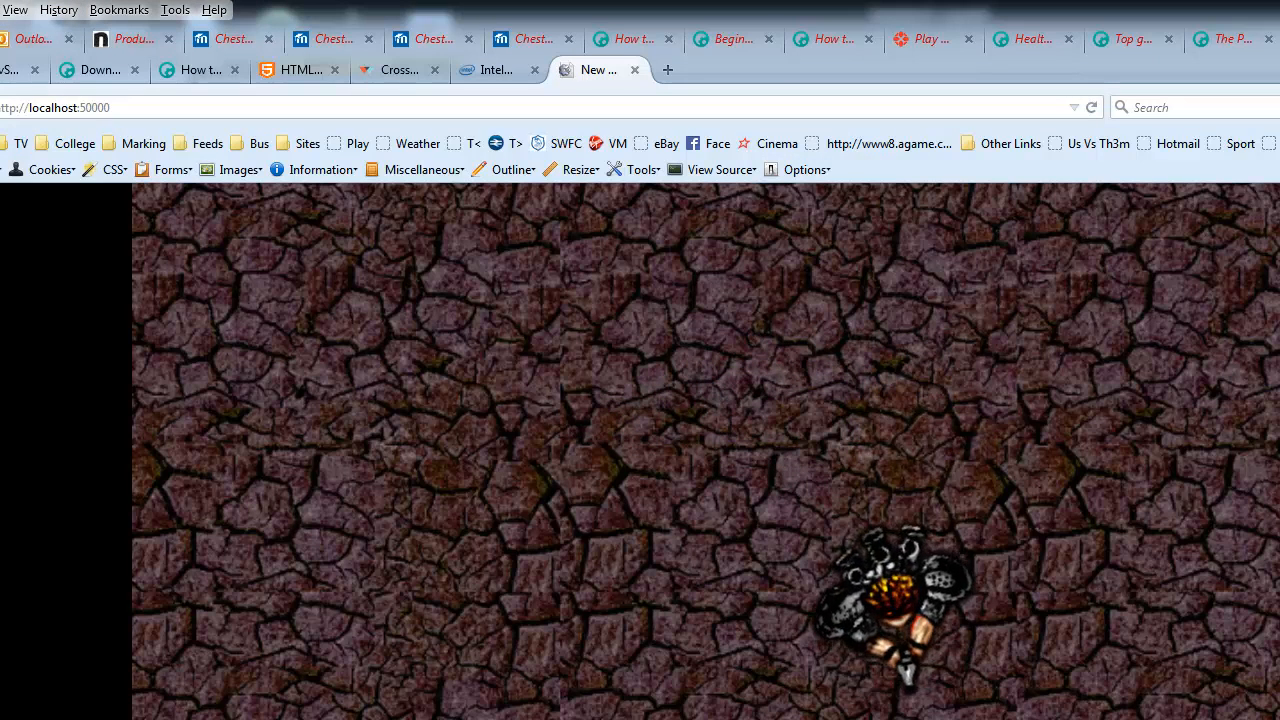
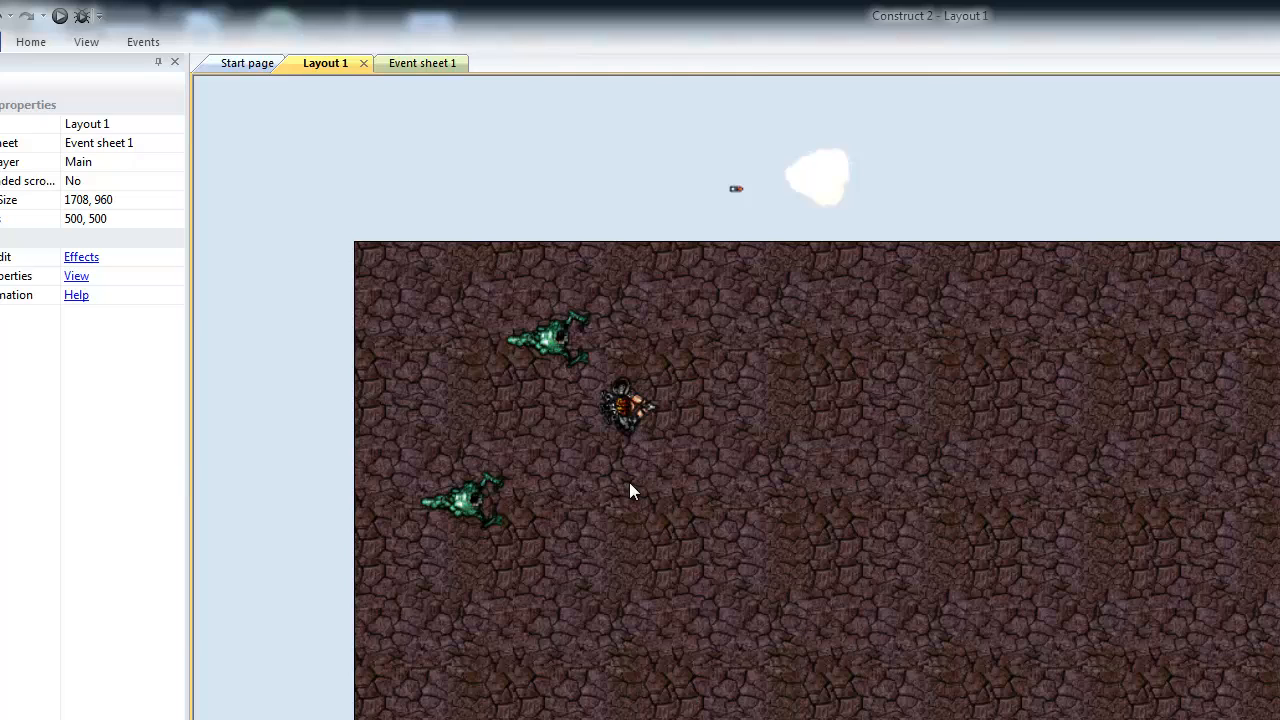
Step: In Event sheet 1, add a System "Every X seconds" event with an interval of 3 seconds
left_click(396, 64)
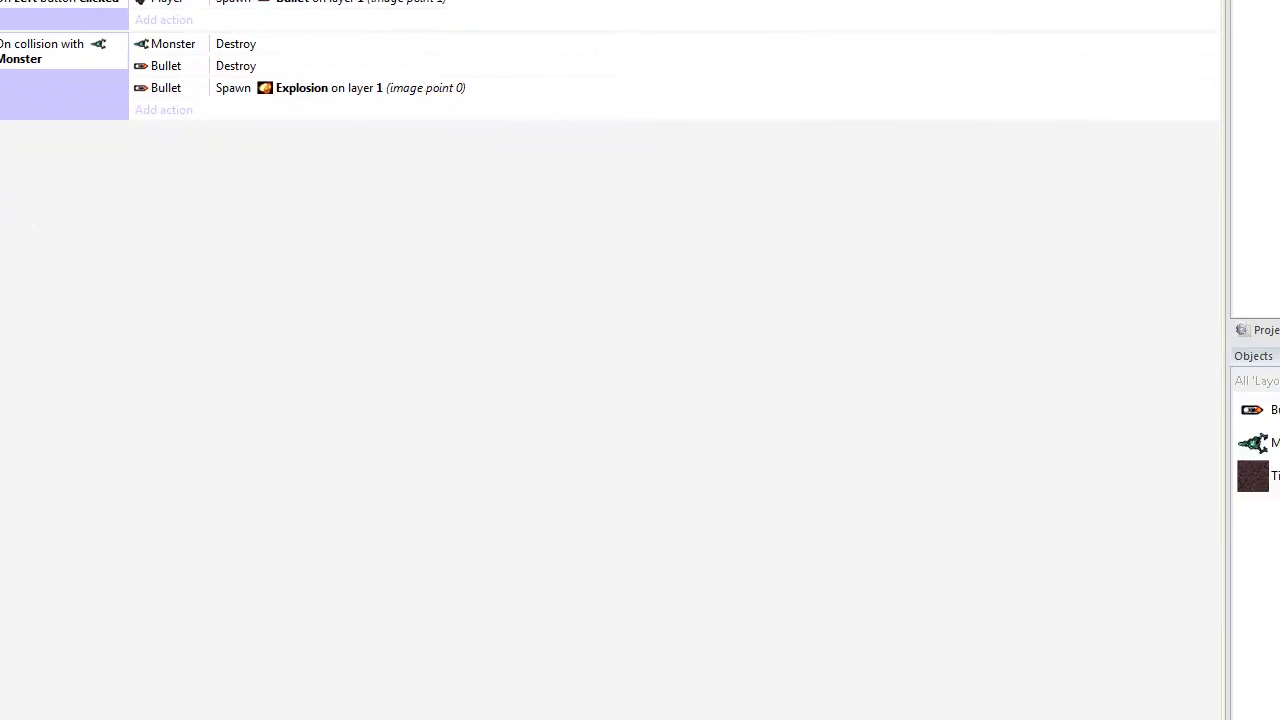
key("e")
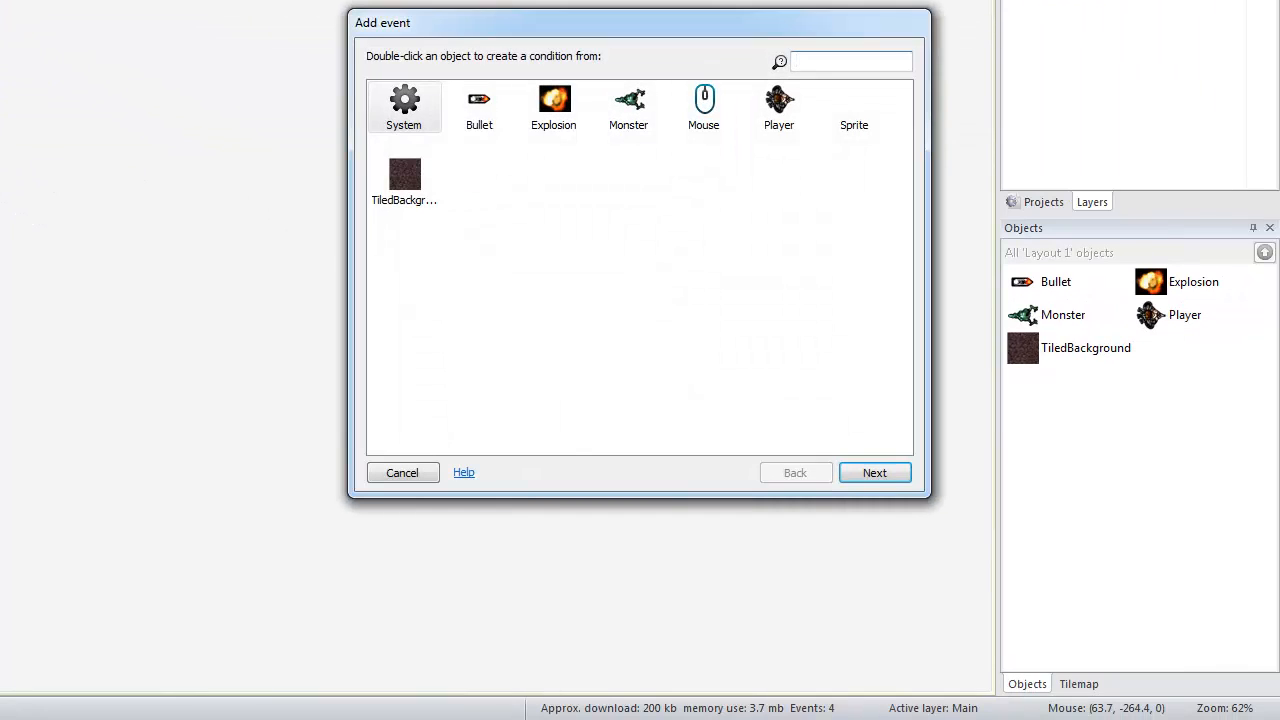
key("Tab")
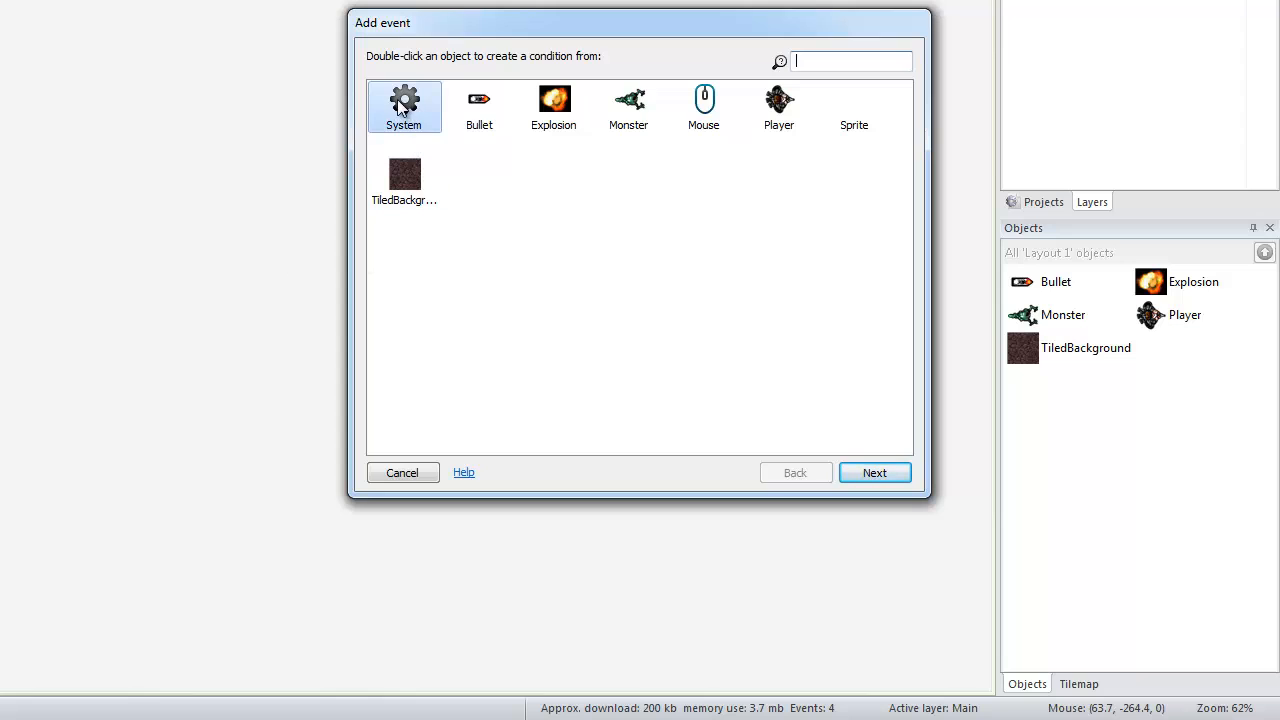
left_click(873, 475)
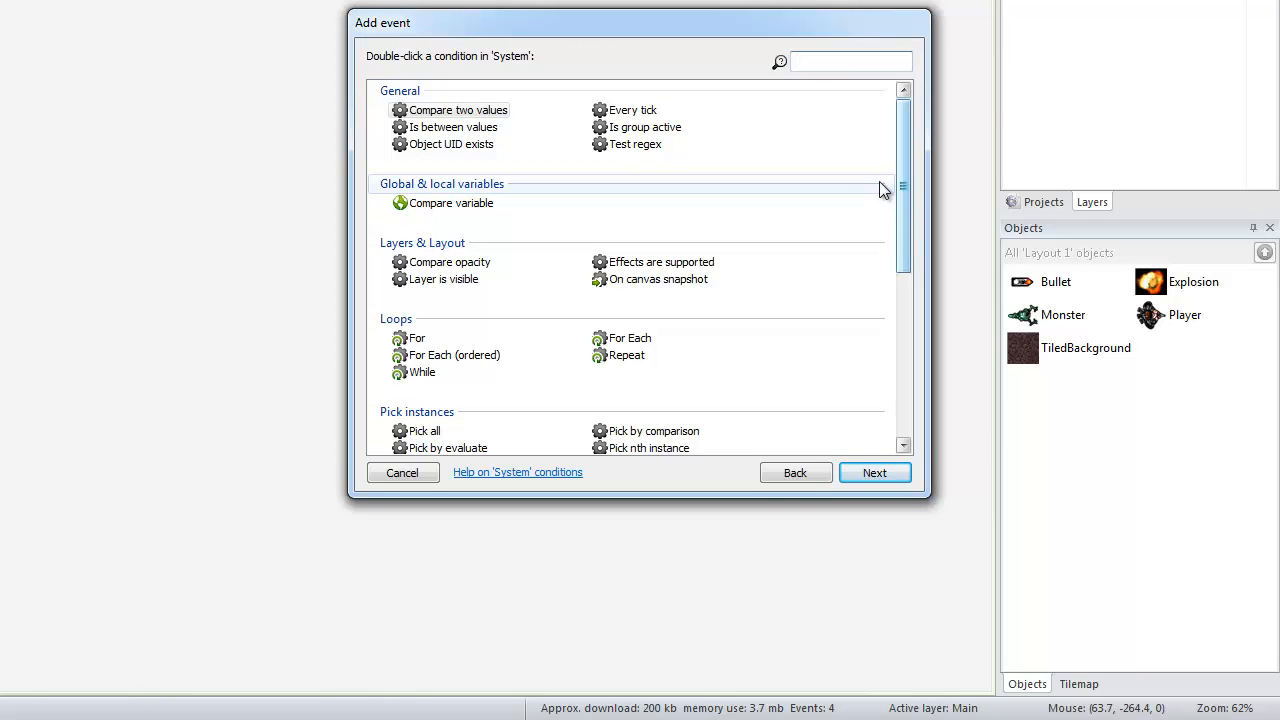
left_click_drag(904, 188, 909, 288)
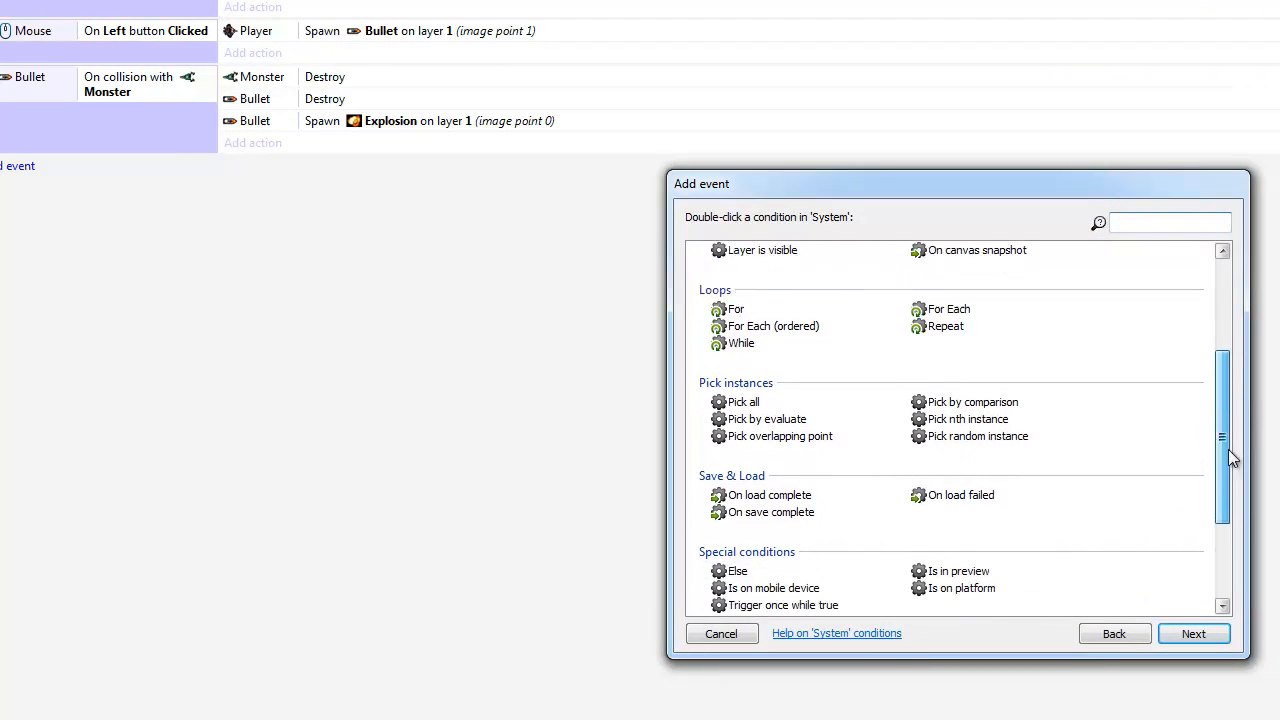
left_click_drag(1229, 450, 1230, 531)
left_click(965, 585)
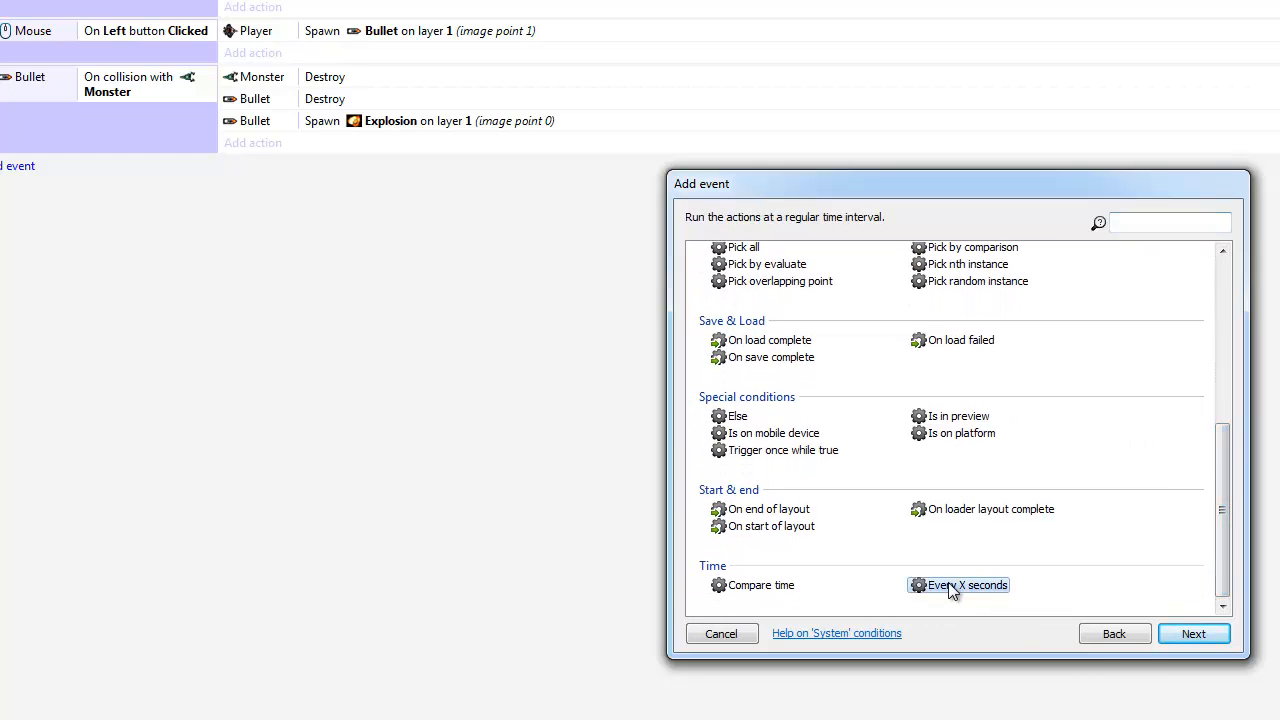
left_click(1188, 636)
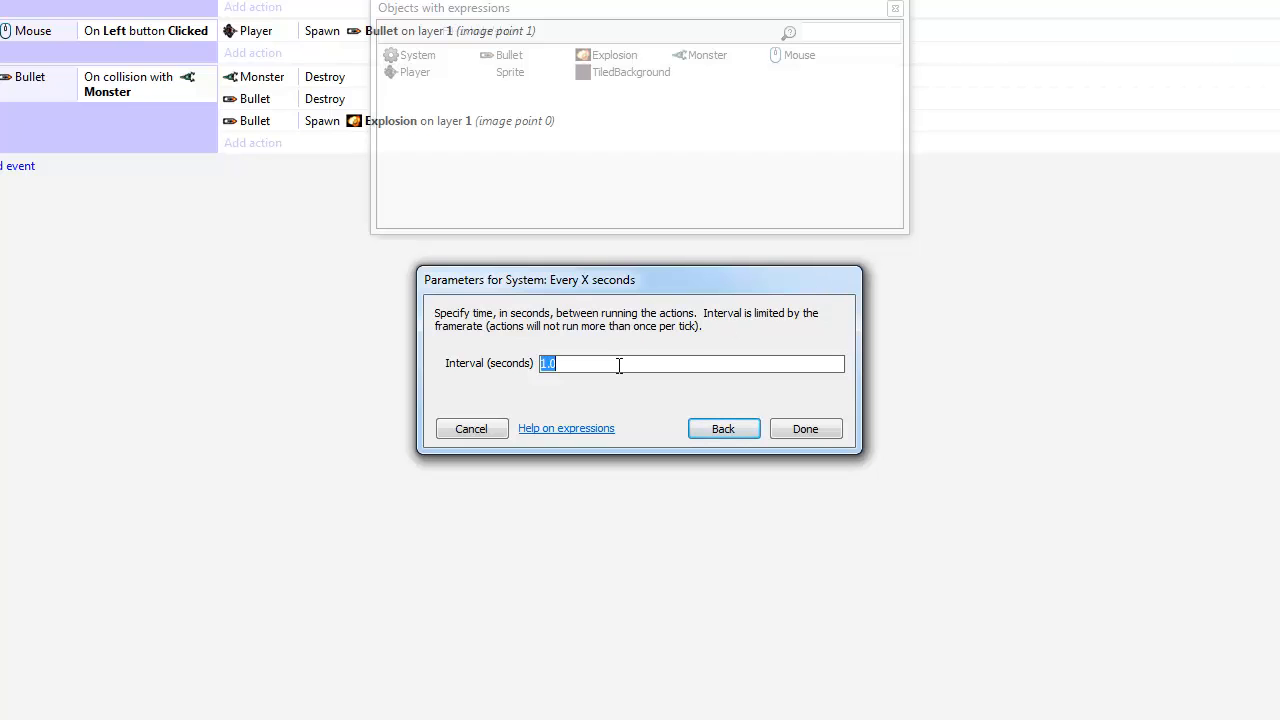
type("3")
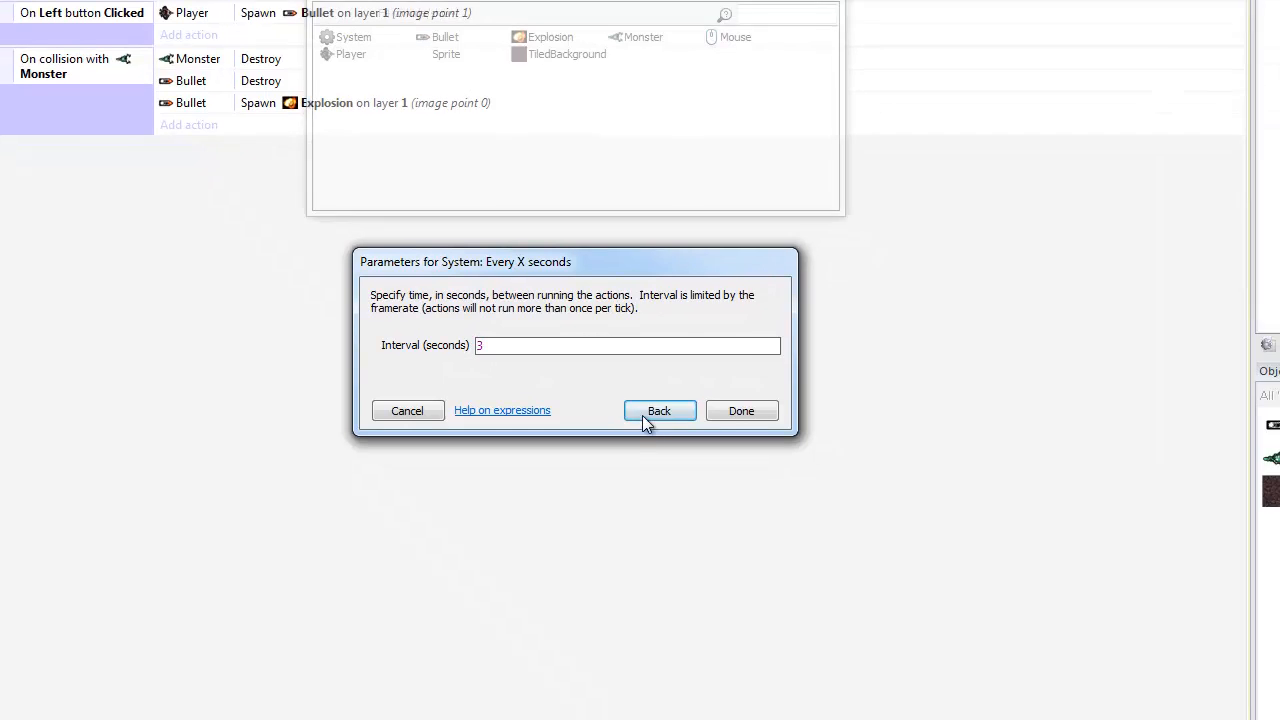
left_click(805, 428)
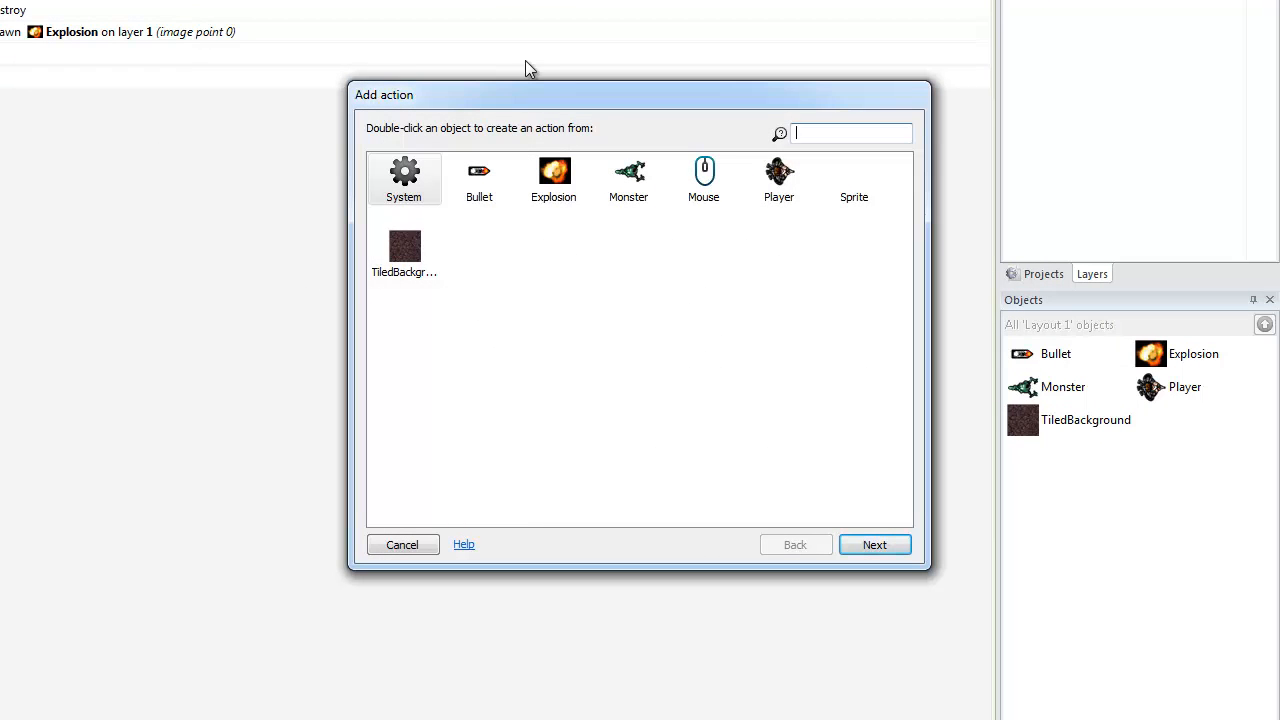
left_click(630, 176)
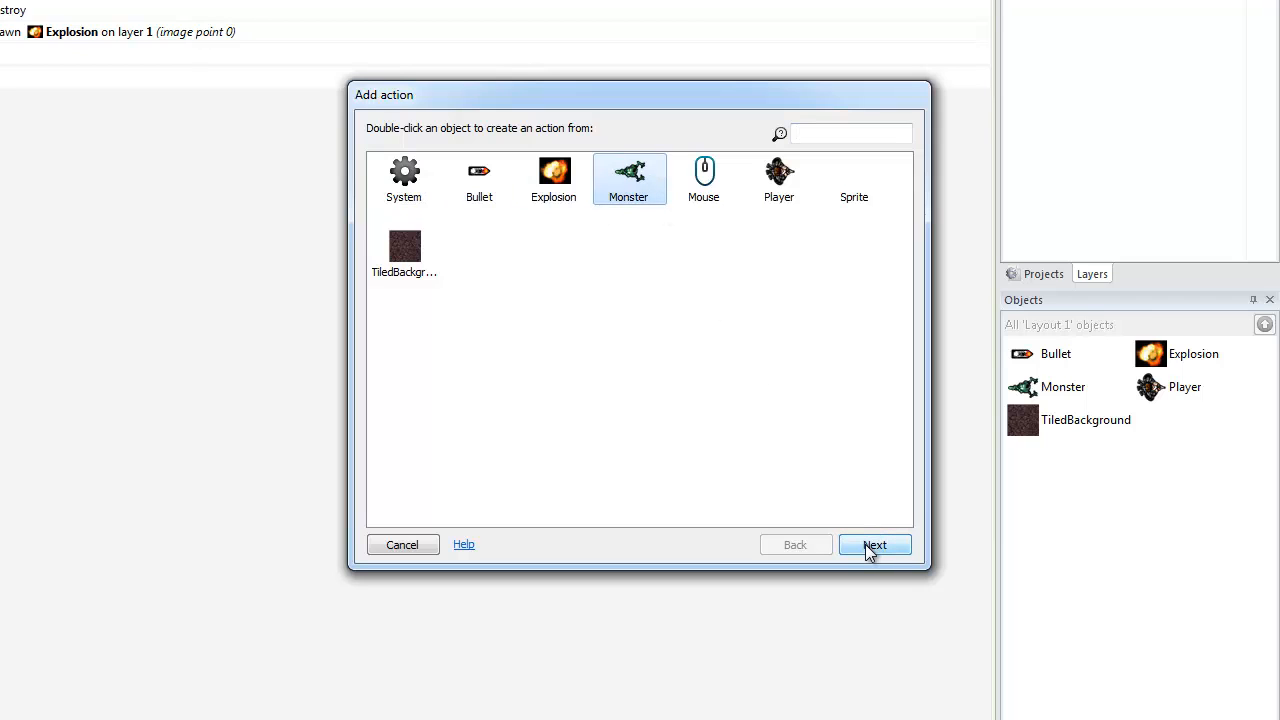
left_click(395, 195)
left_click(860, 545)
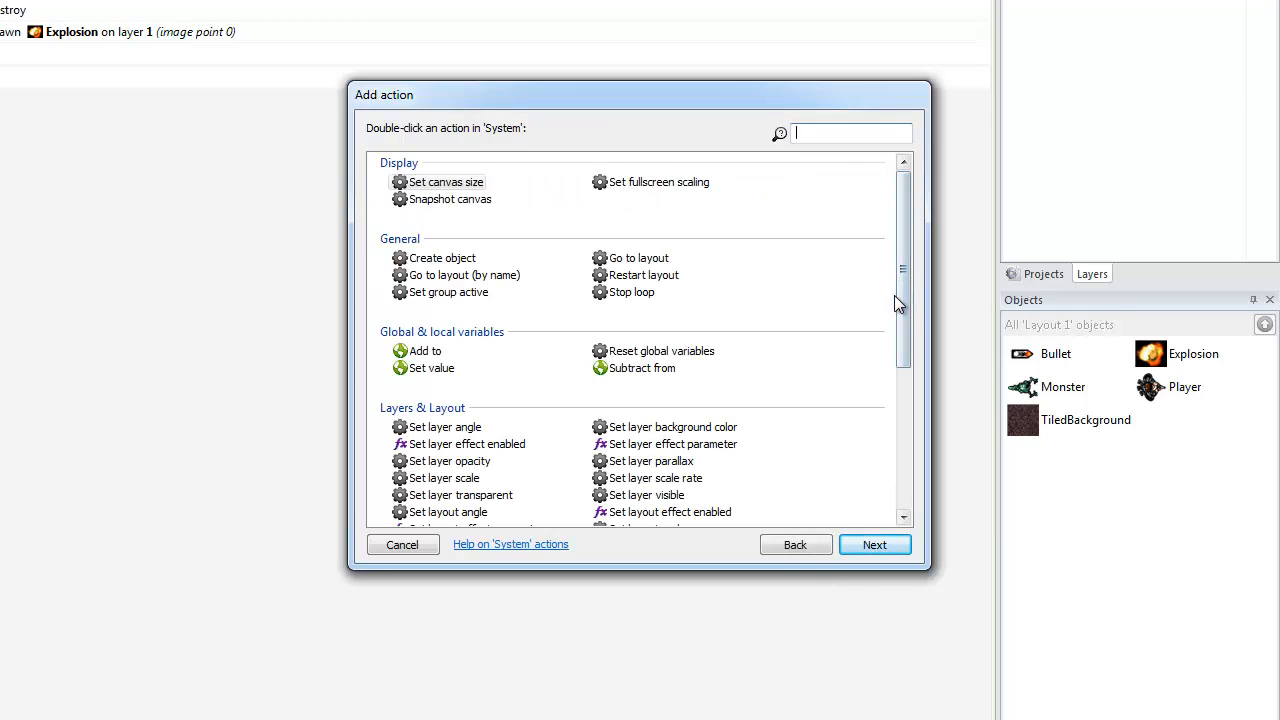
left_click(805, 134)
type("sp")
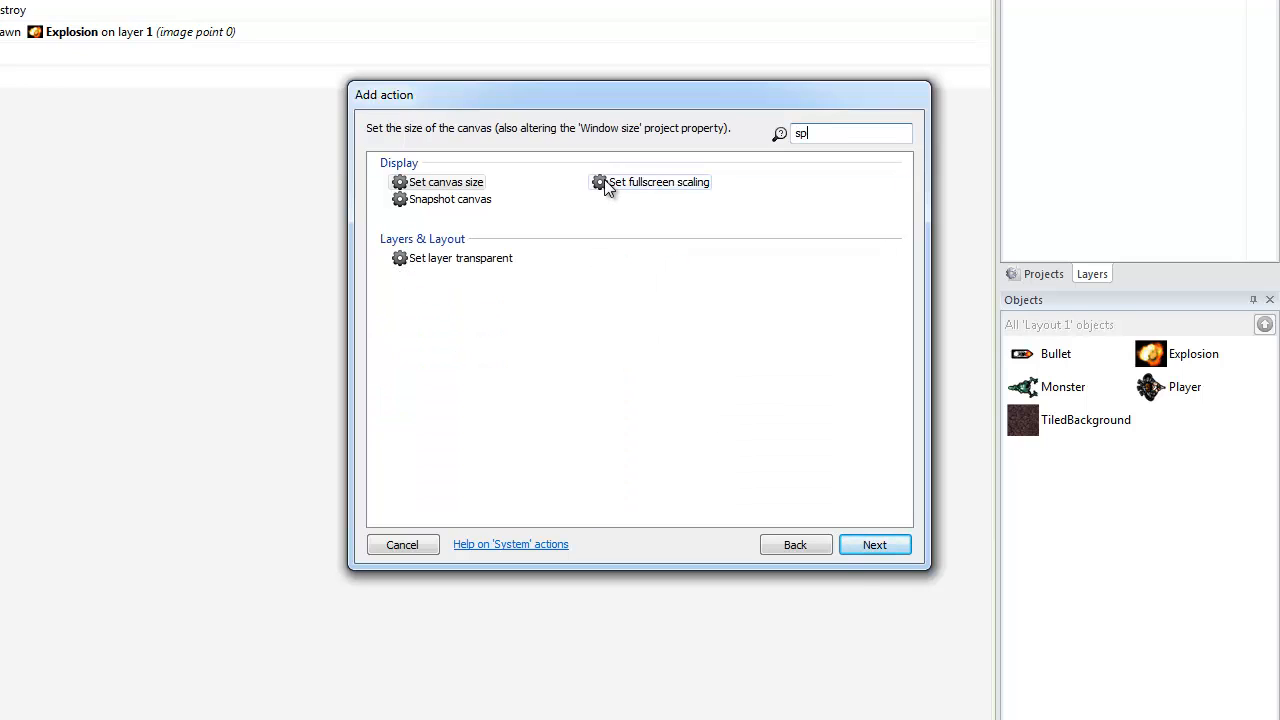
left_click(796, 544)
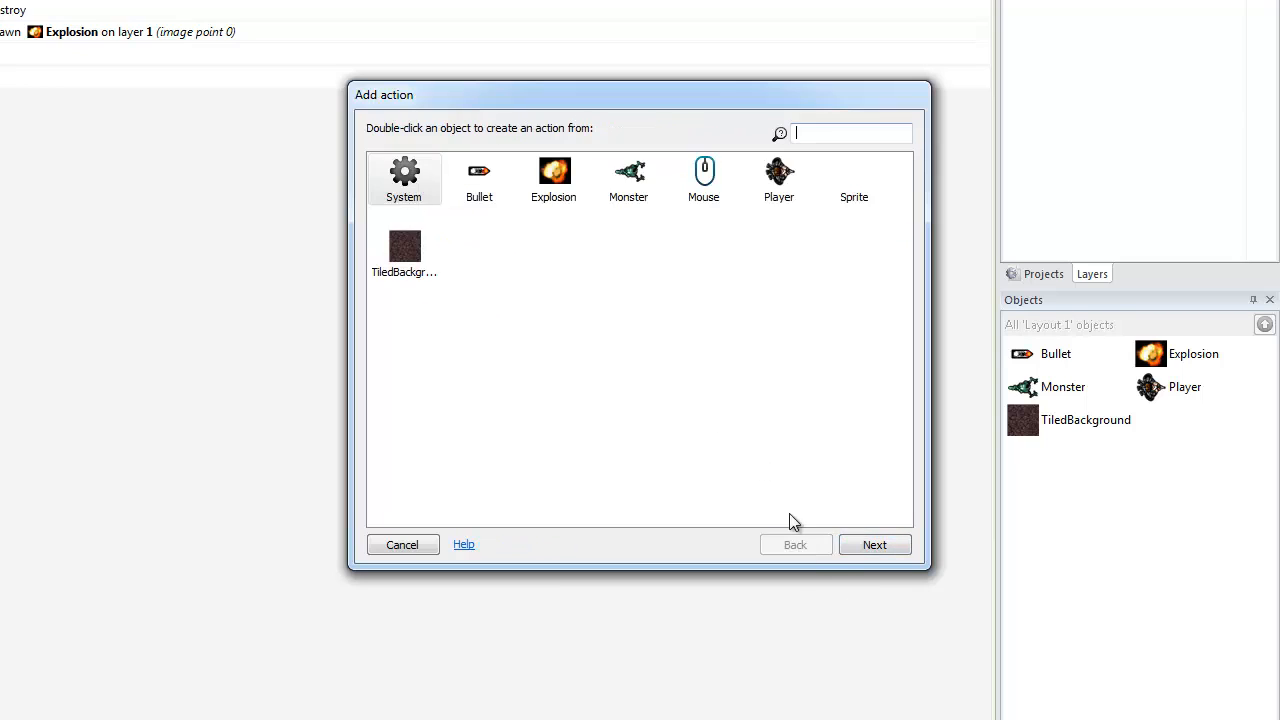
left_click(628, 180)
left_click(875, 545)
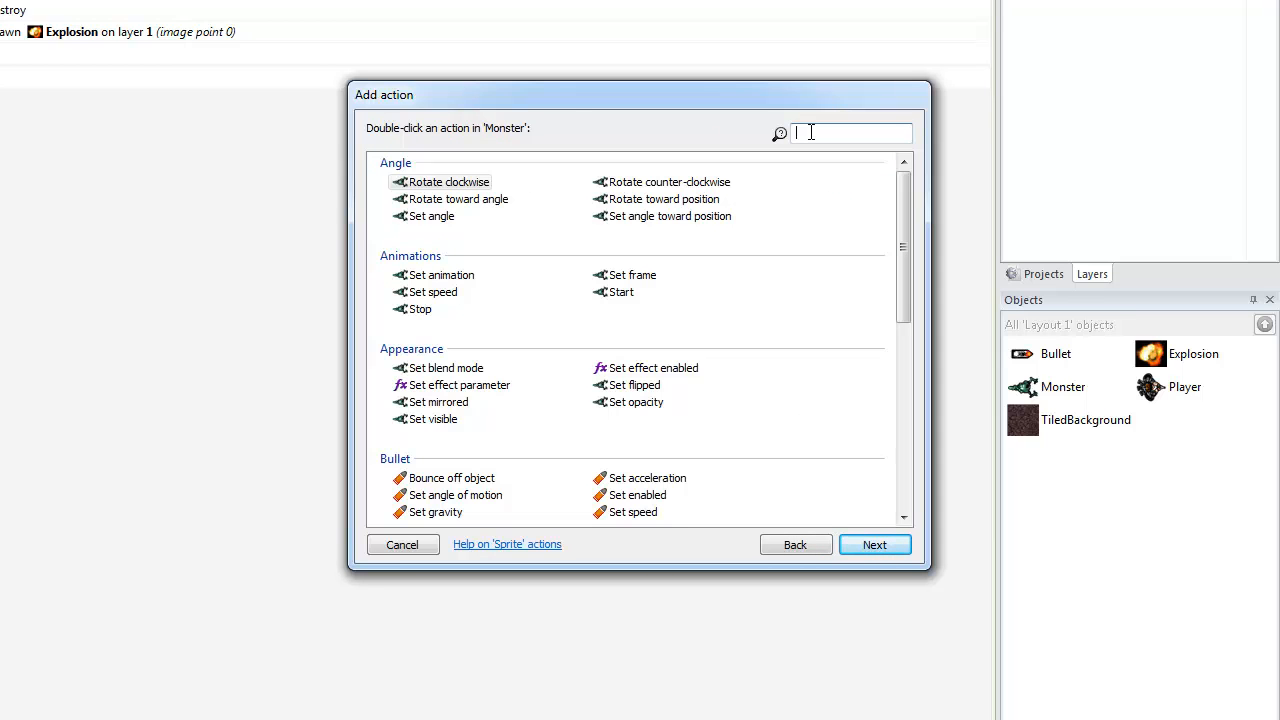
type("sp")
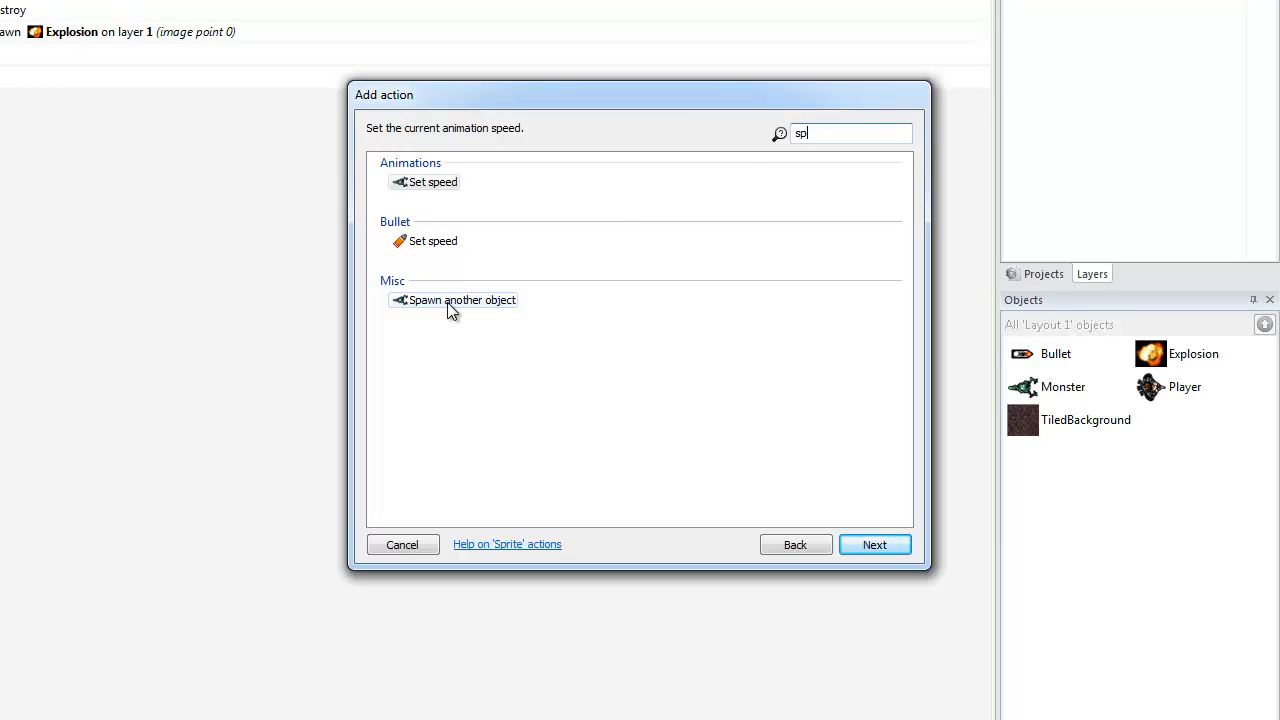
left_click(807, 546)
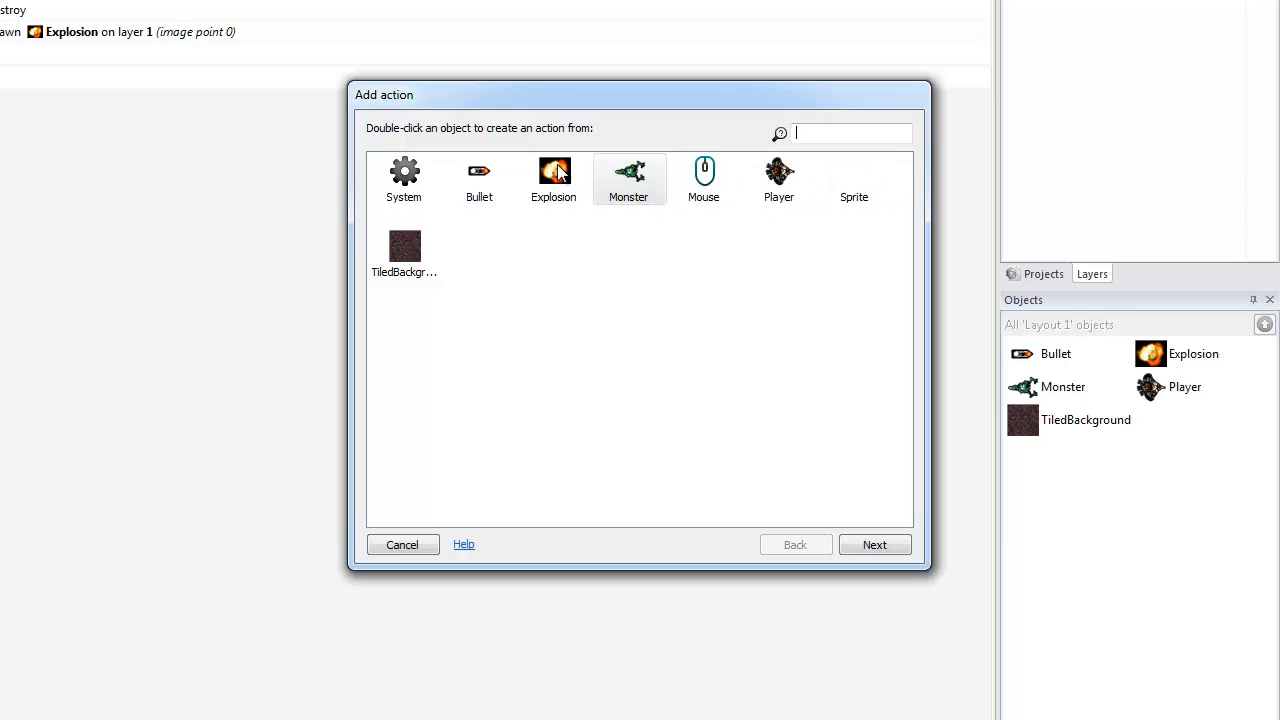
left_click(398, 172)
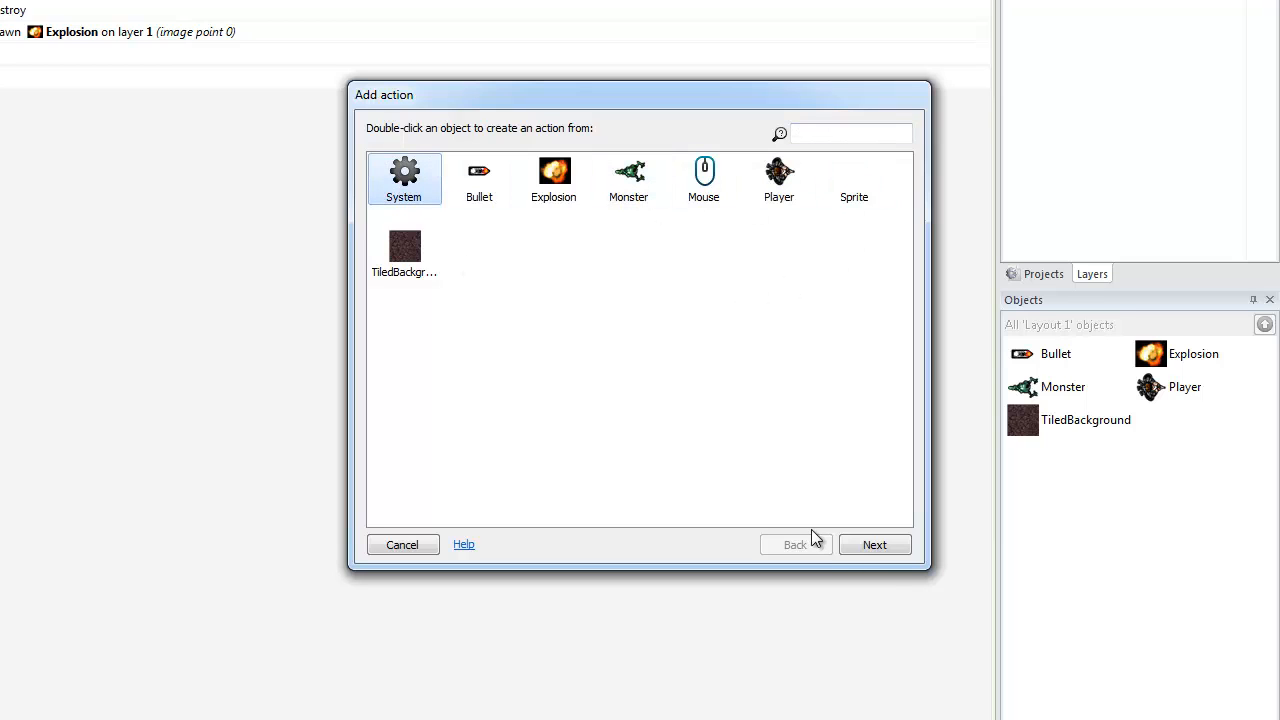
left_click(875, 546)
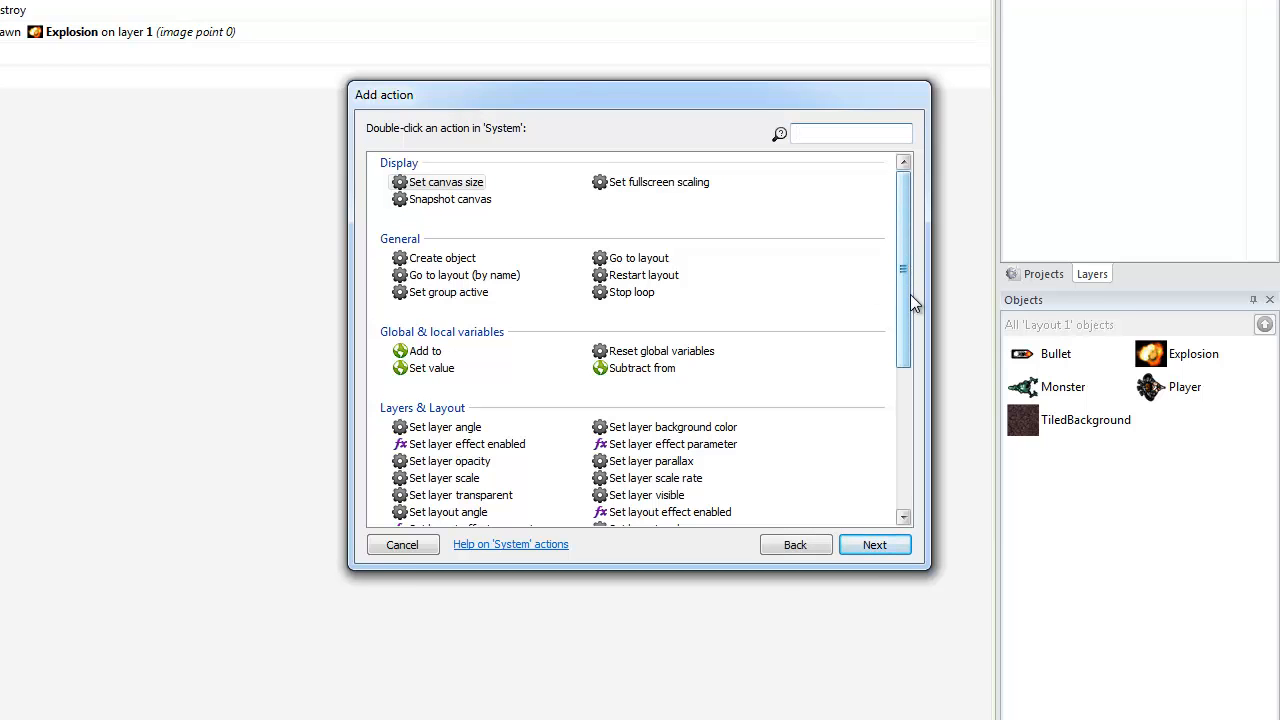
left_click_drag(903, 276, 912, 444)
left_click(800, 544)
Step: Add a Monster "Spawn another object" action to the "Every 3 seconds" event
left_click(640, 173)
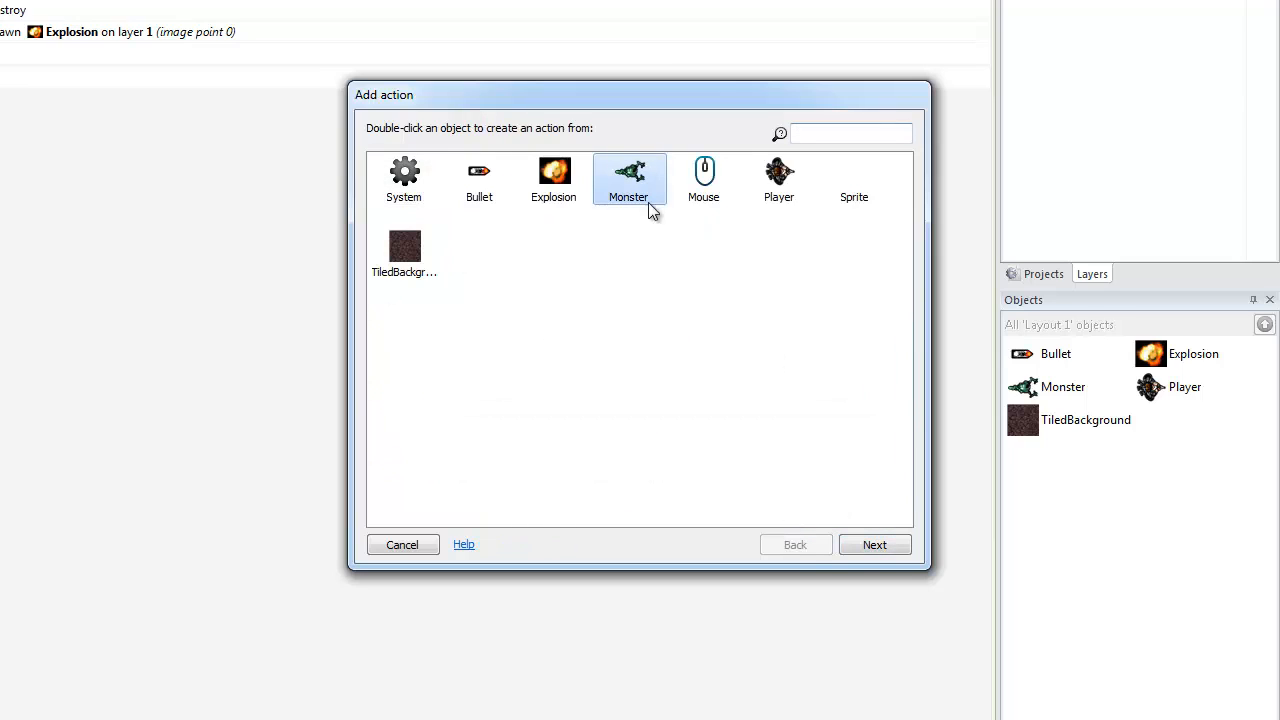
left_click(893, 542)
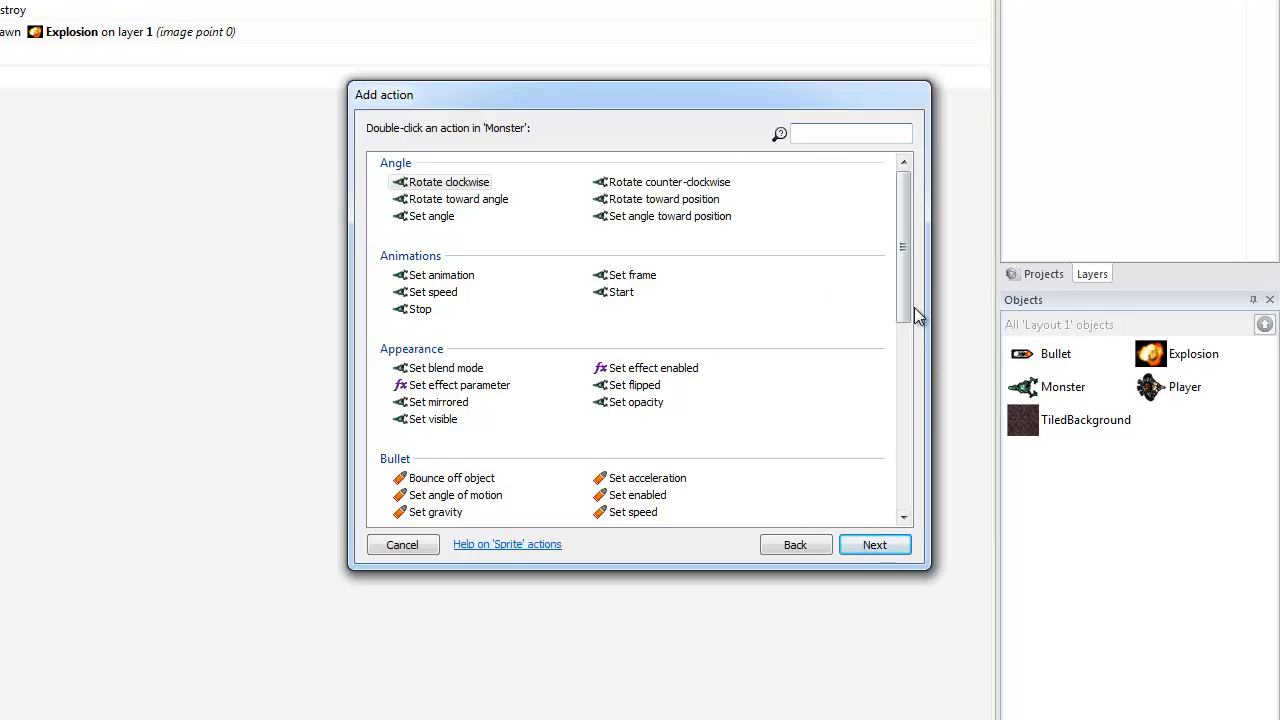
left_click_drag(908, 307, 918, 449)
left_click(612, 363)
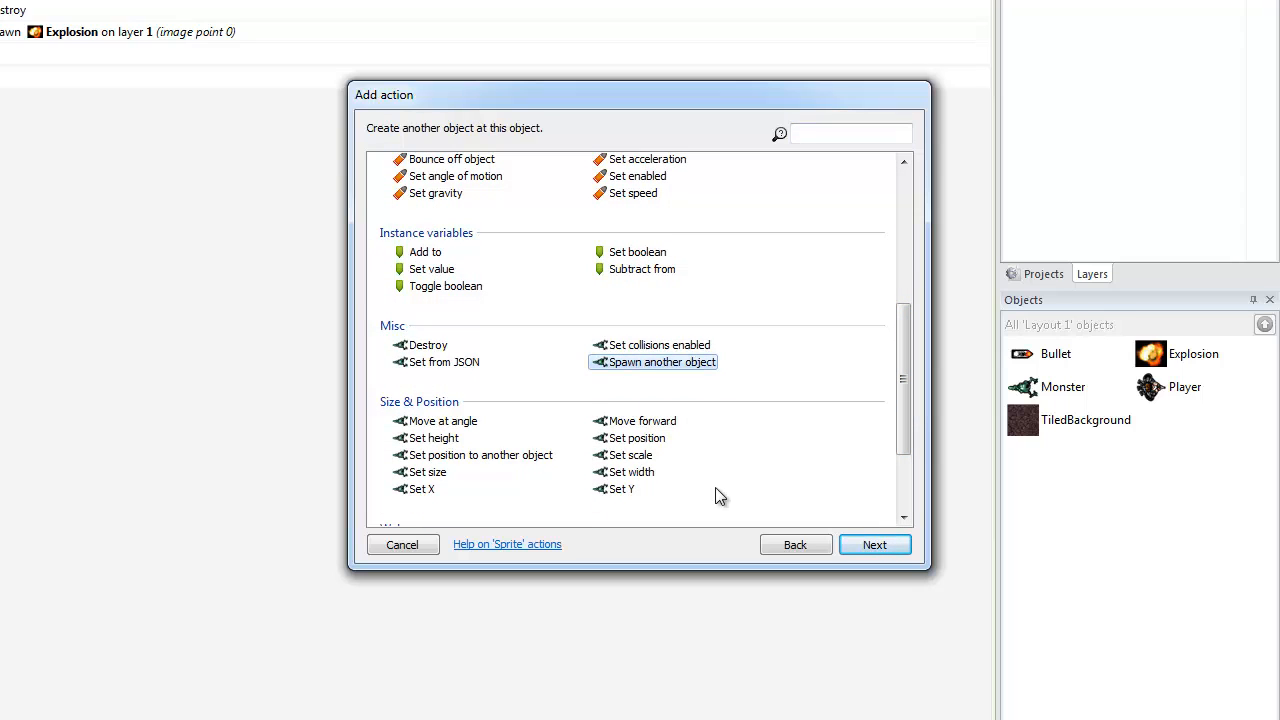
left_click_drag(909, 432, 907, 497)
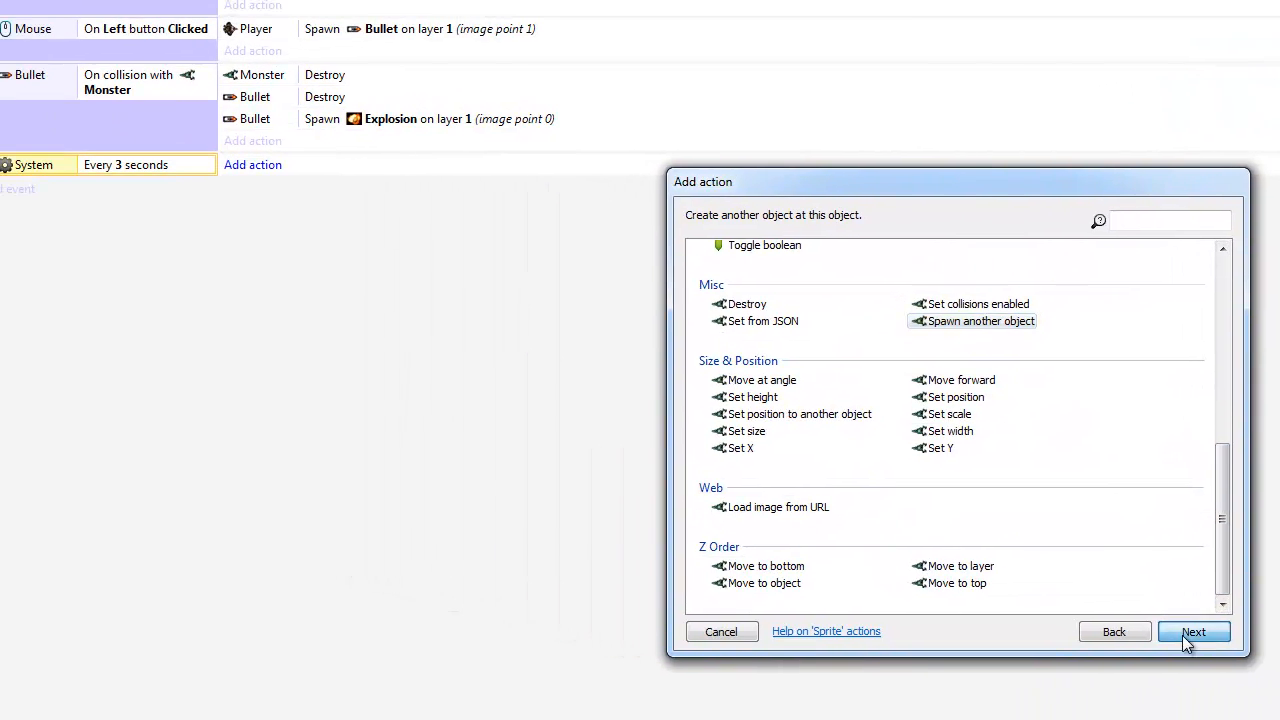
left_click(927, 559)
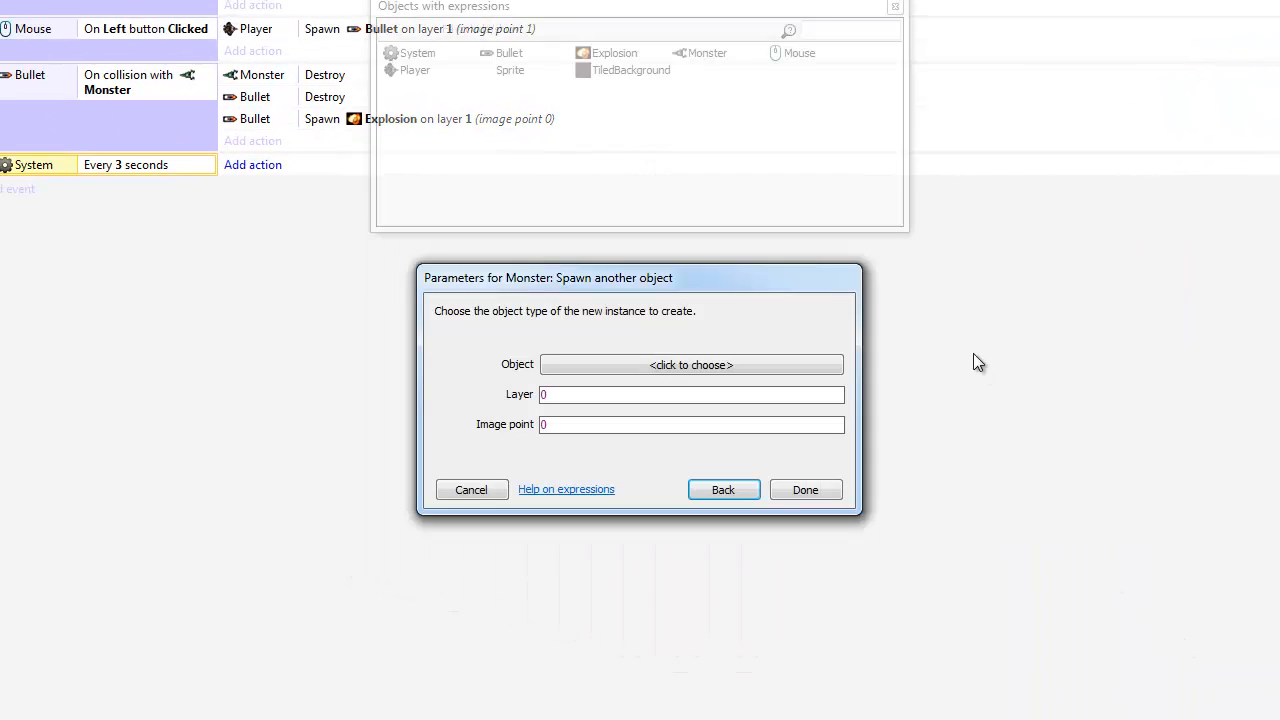
left_click(679, 365)
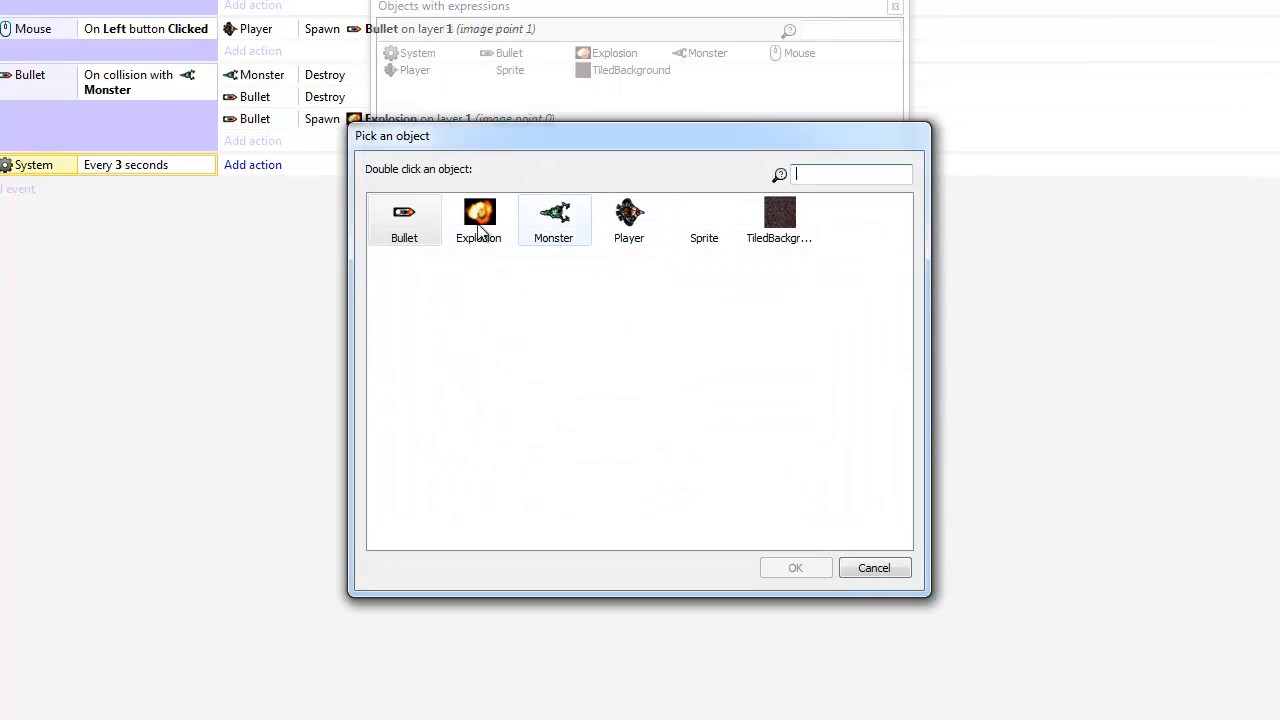
left_click(562, 228)
left_click(800, 568)
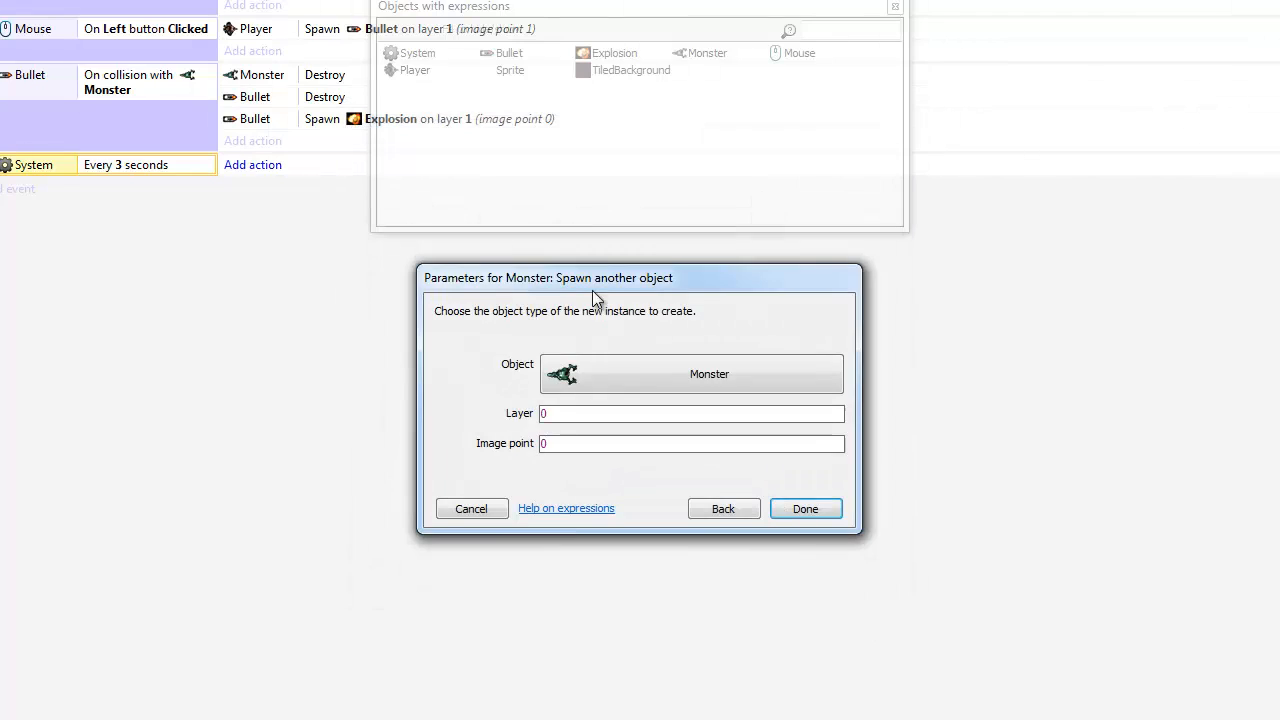
left_click(568, 412)
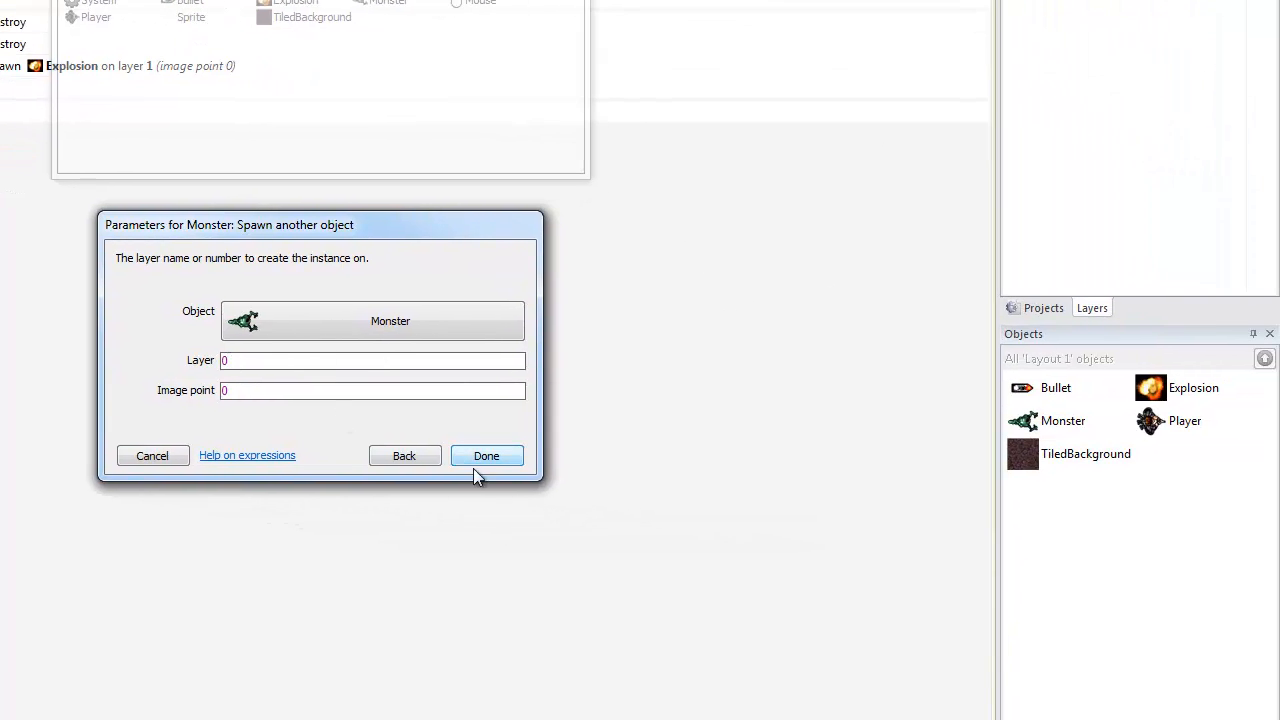
left_click(415, 461)
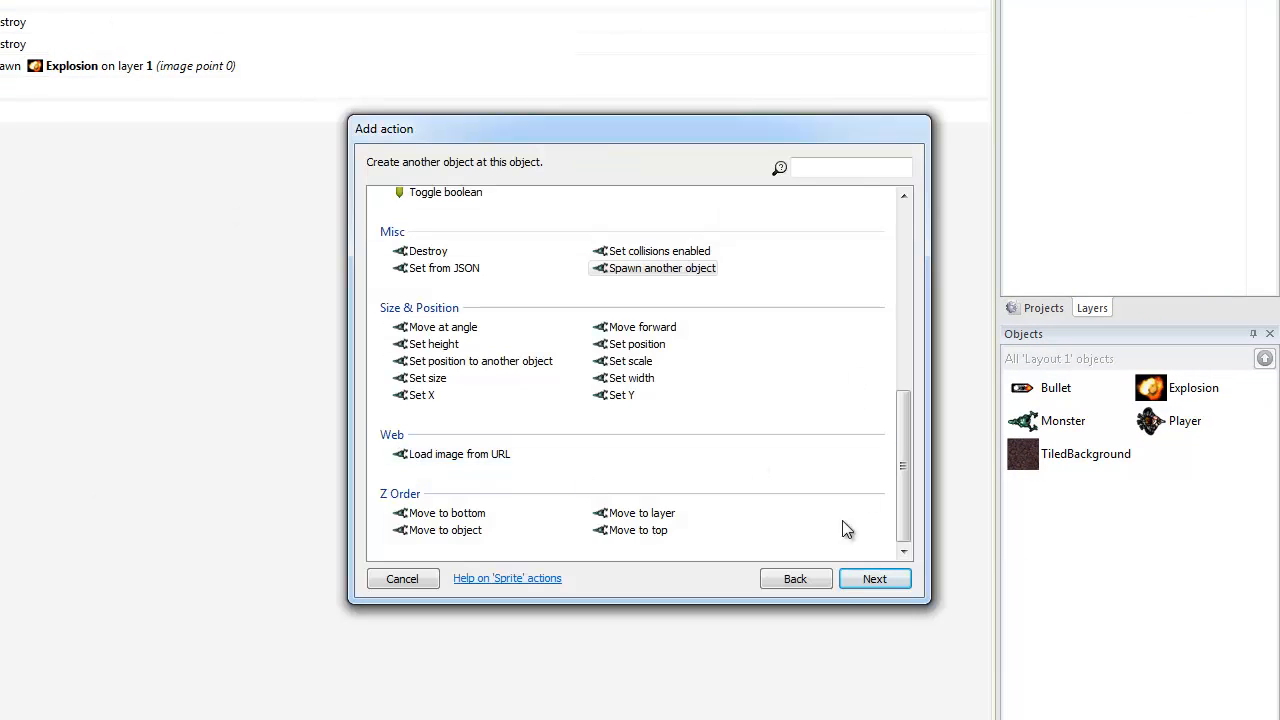
left_click(806, 578)
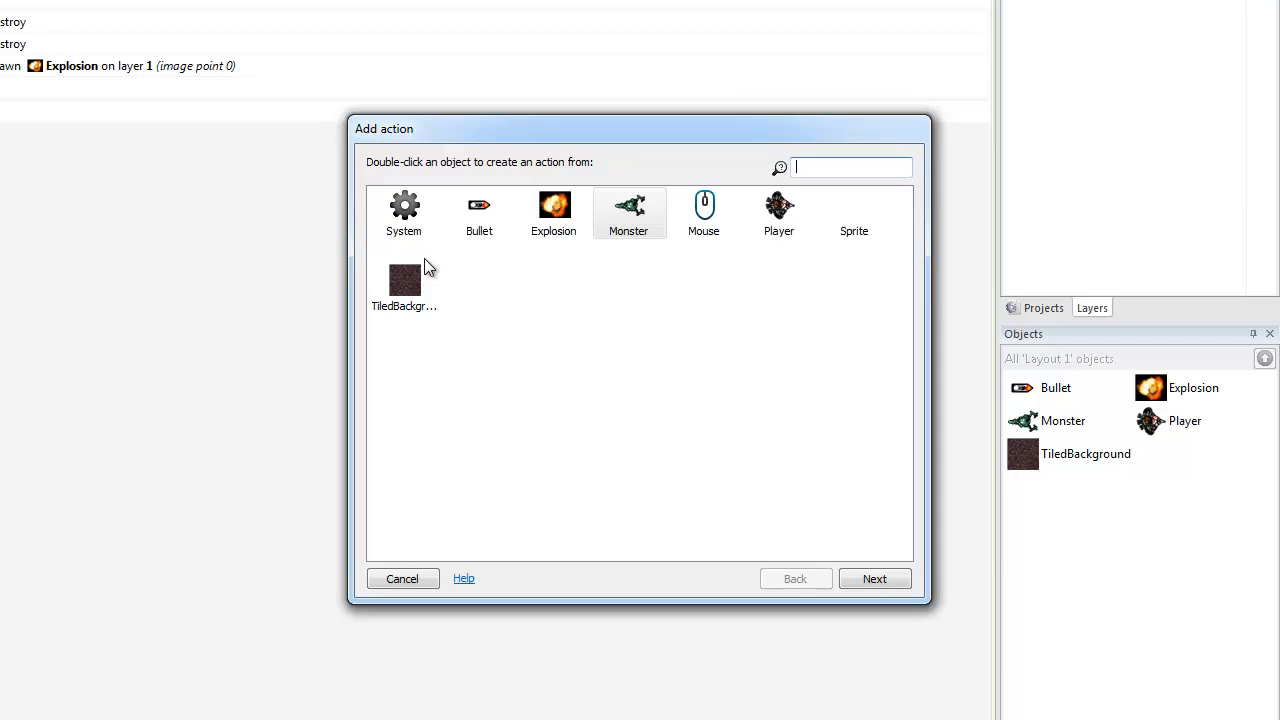
Step: Add a System "Create object" action to the "Every 3 seconds" event that creates a Monster on layer 1
left_click(418, 216)
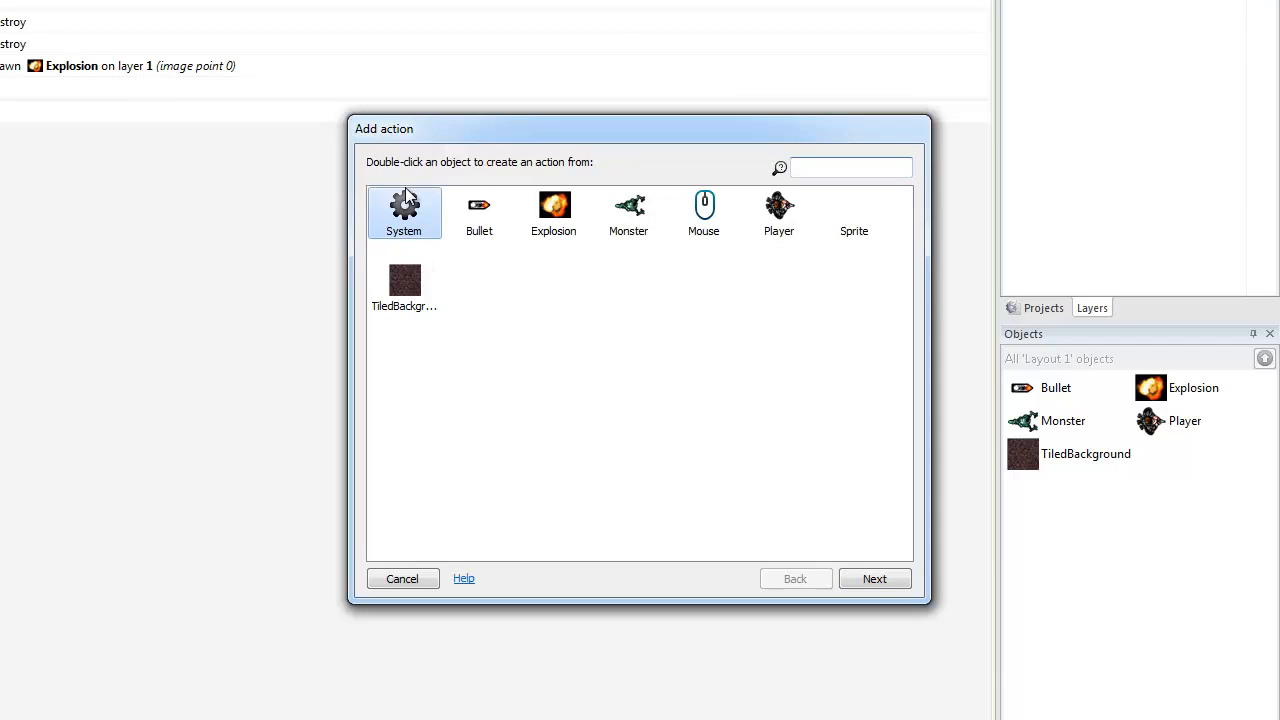
left_click(870, 581)
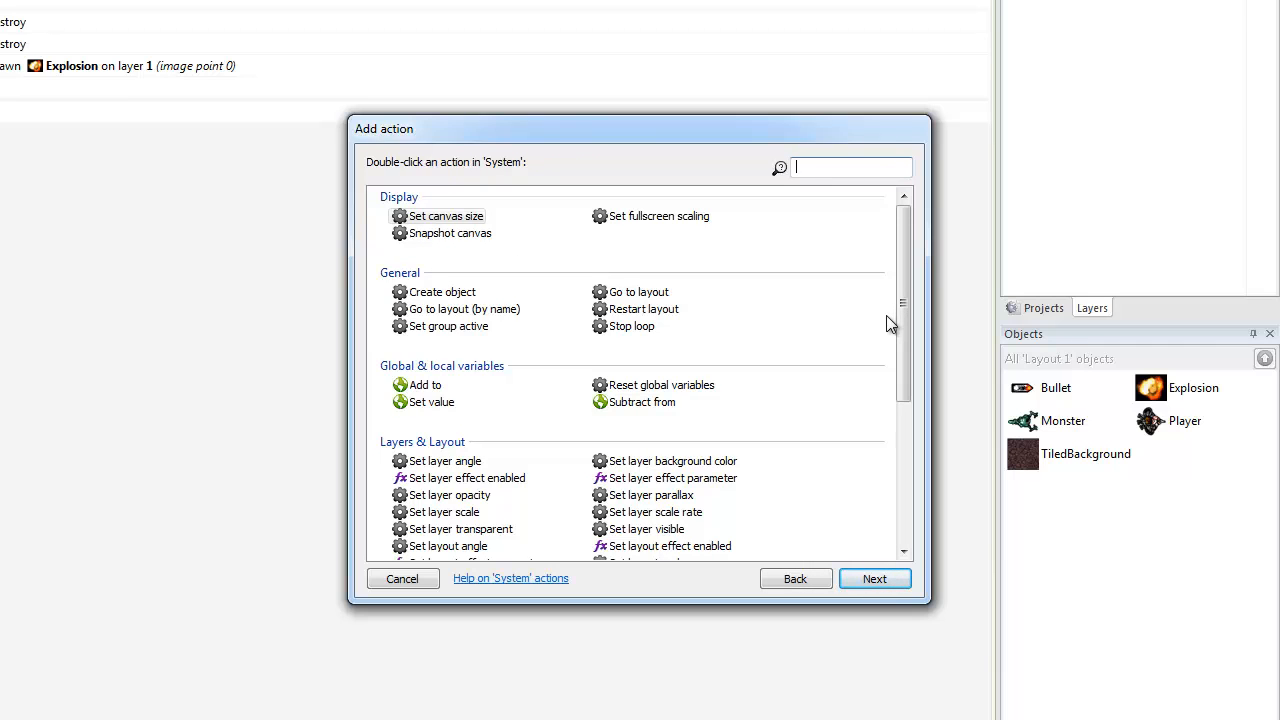
left_click(431, 295)
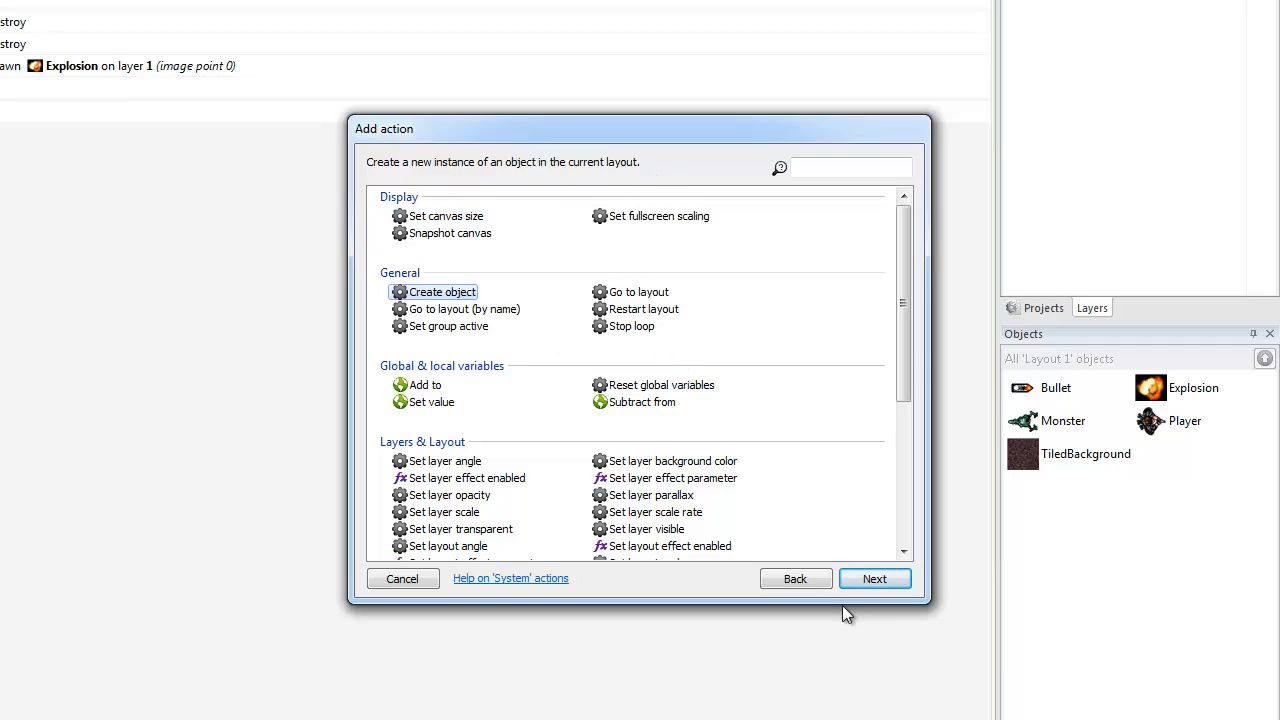
left_click(875, 580)
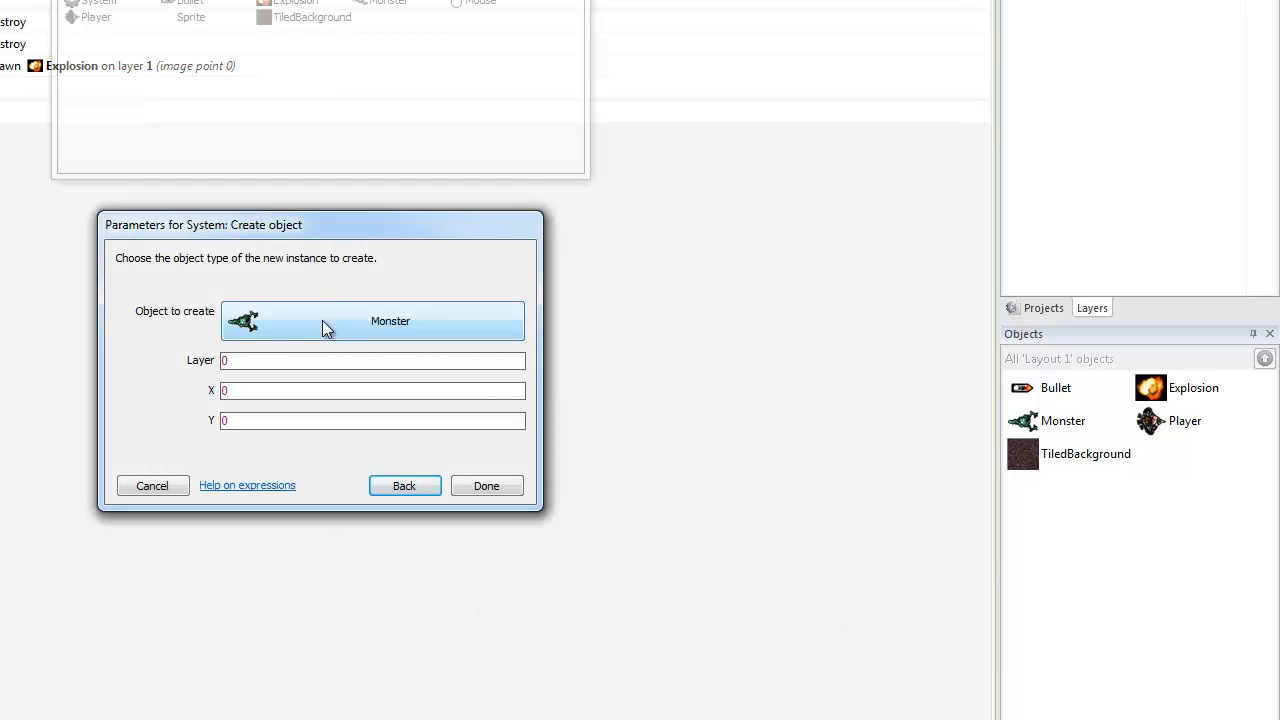
left_click(255, 363)
type("1")
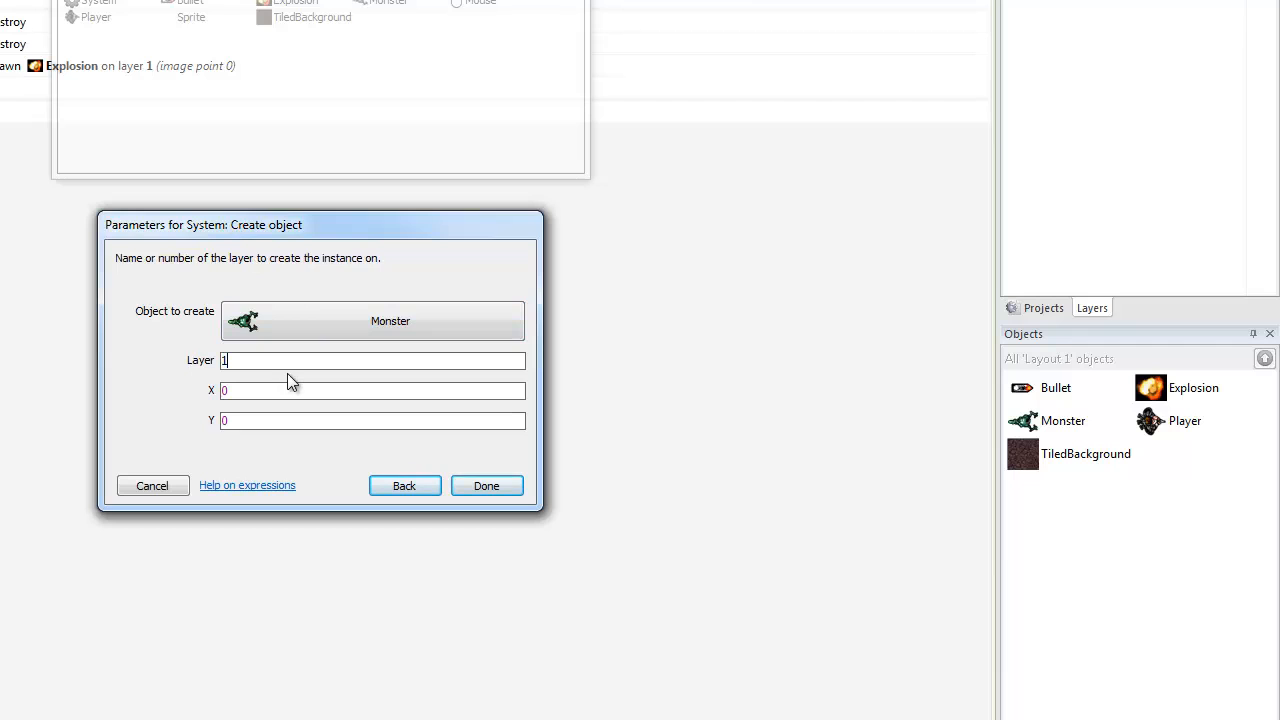
Step: Set the created Monster's X to random(800) and Y to random(400), and complete the action
left_click(240, 396)
left_click_drag(252, 392, 152, 391)
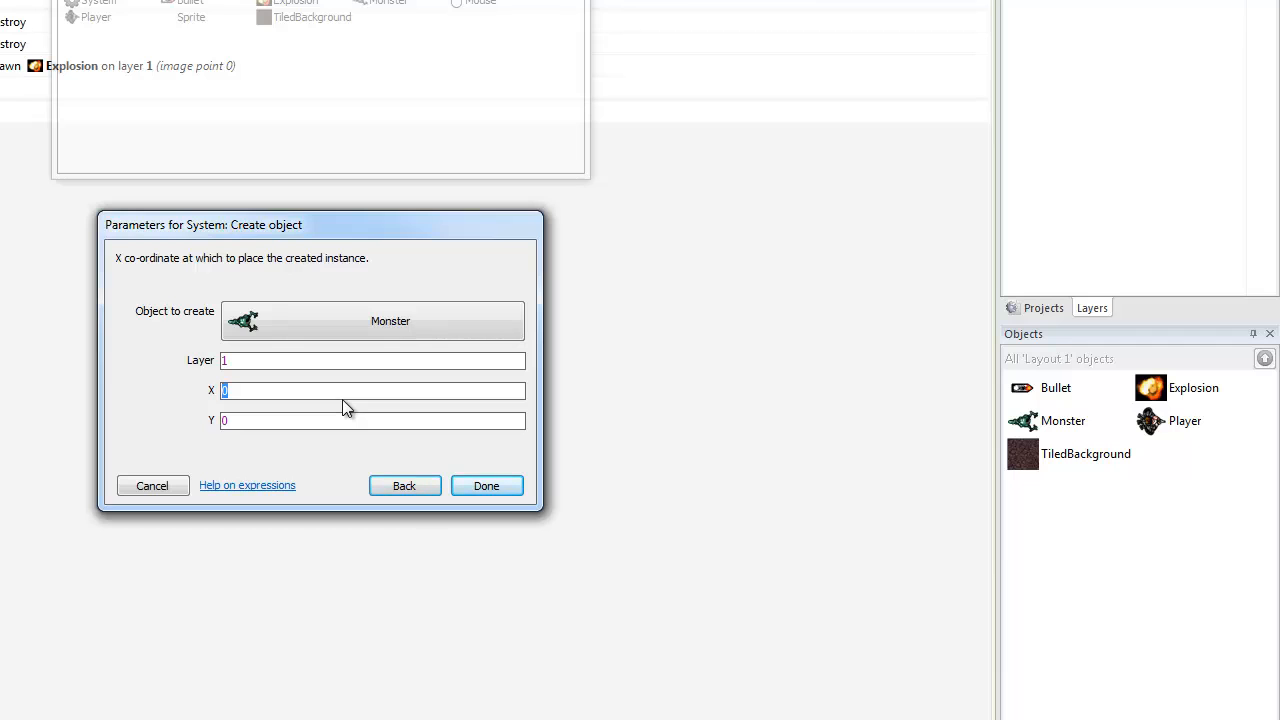
type("ran")
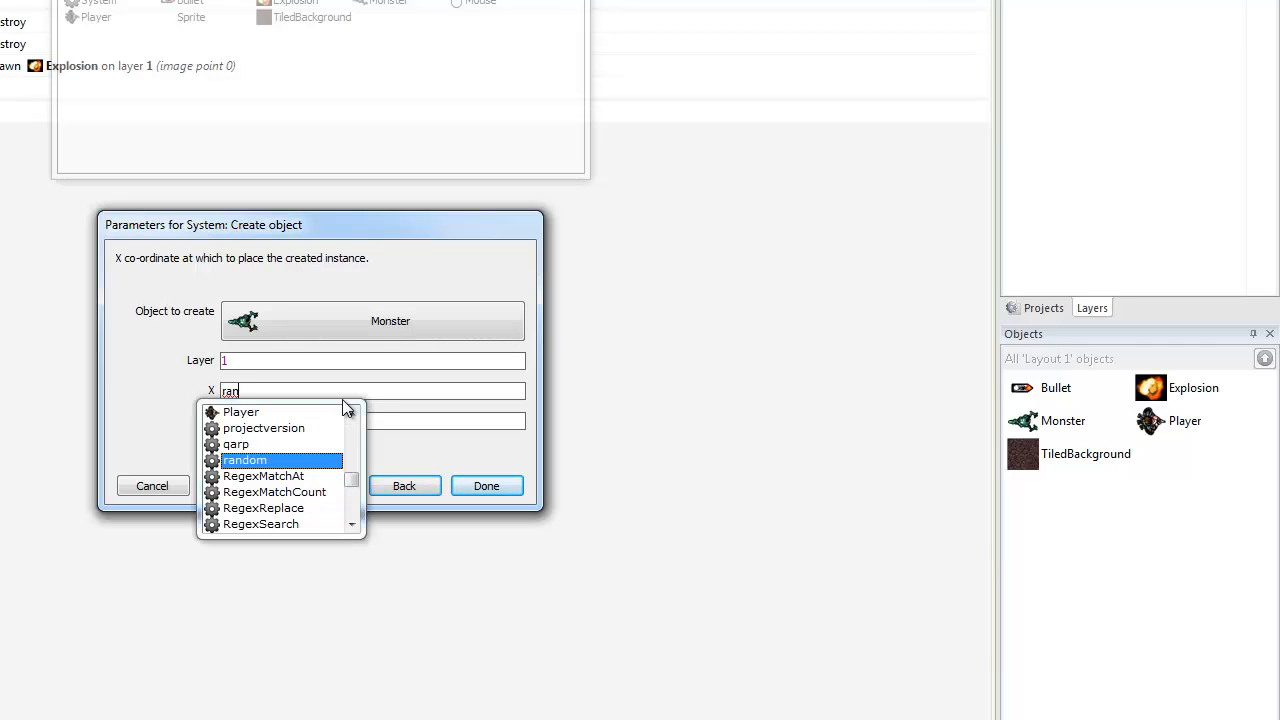
key("Return")
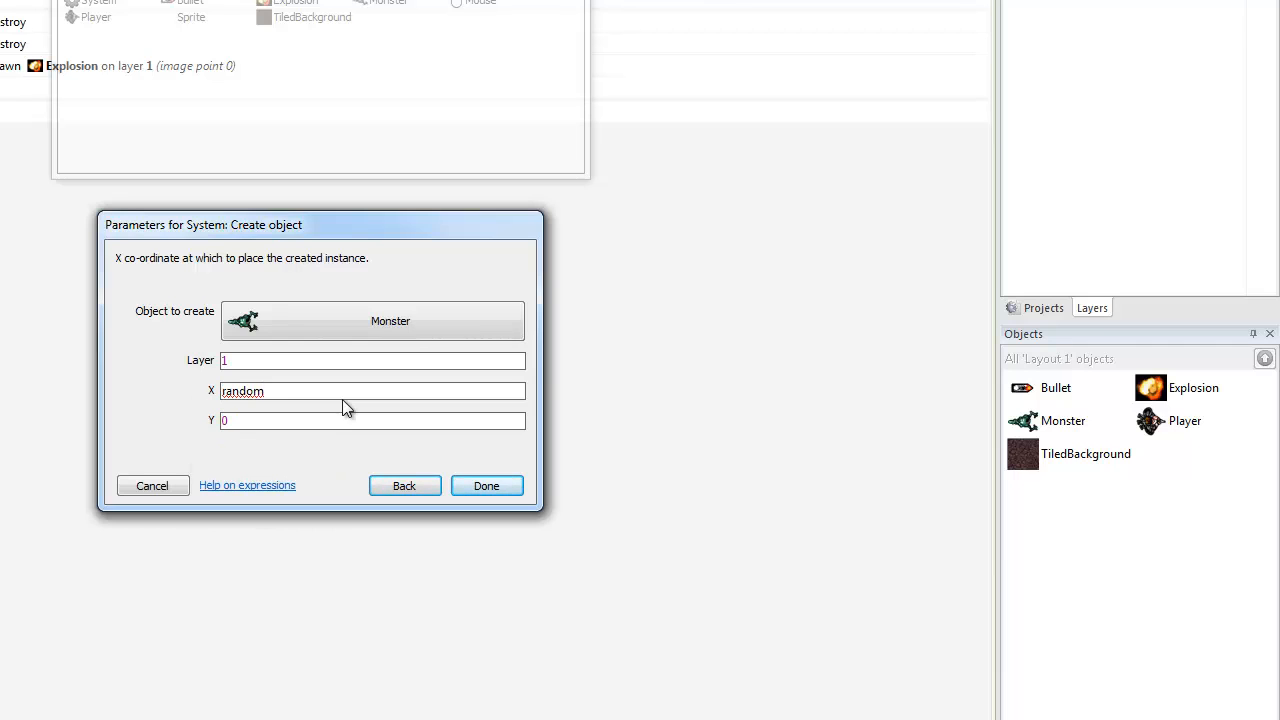
type("(")
type("800")
type(")")
type("rand")
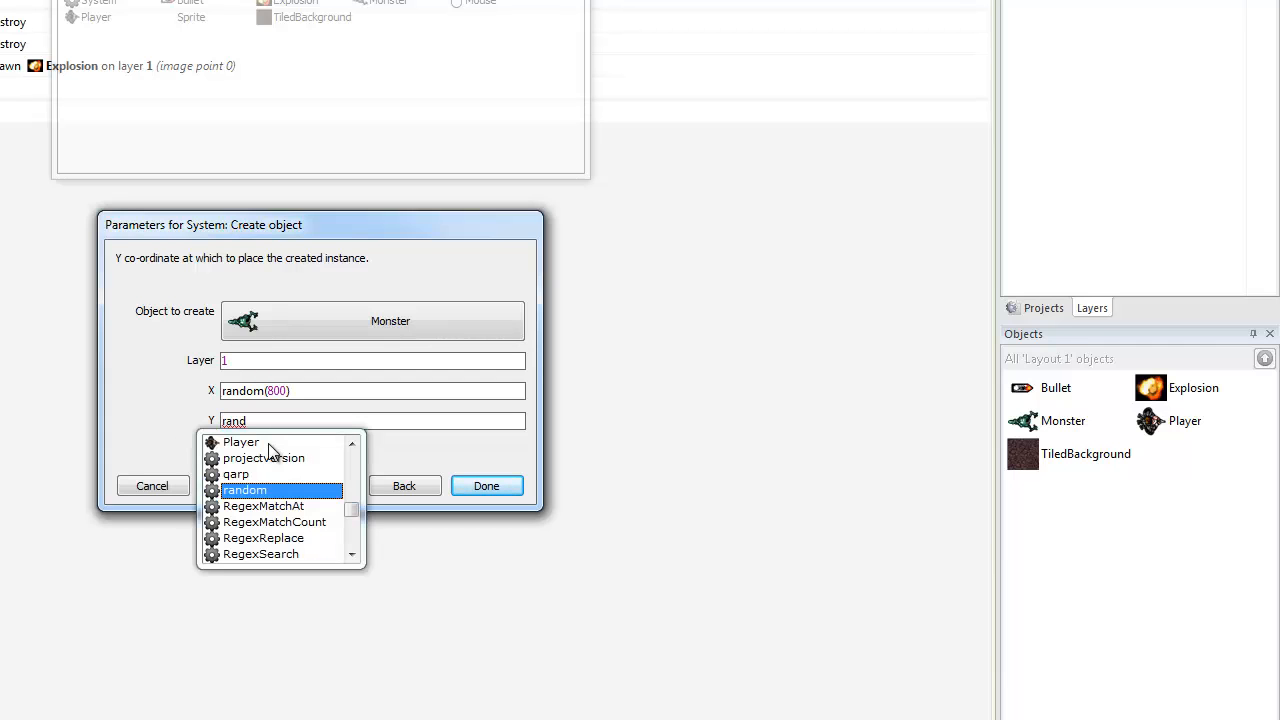
key("Return")
type("(400)")
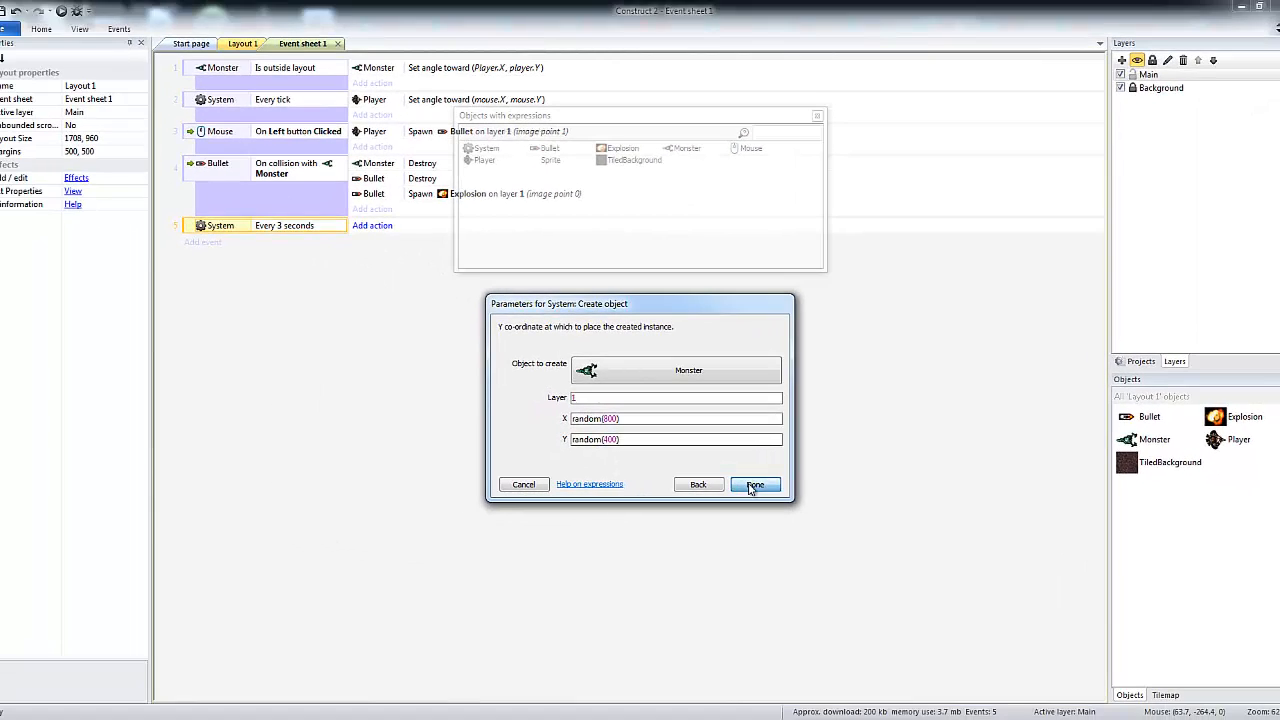
left_click(755, 485)
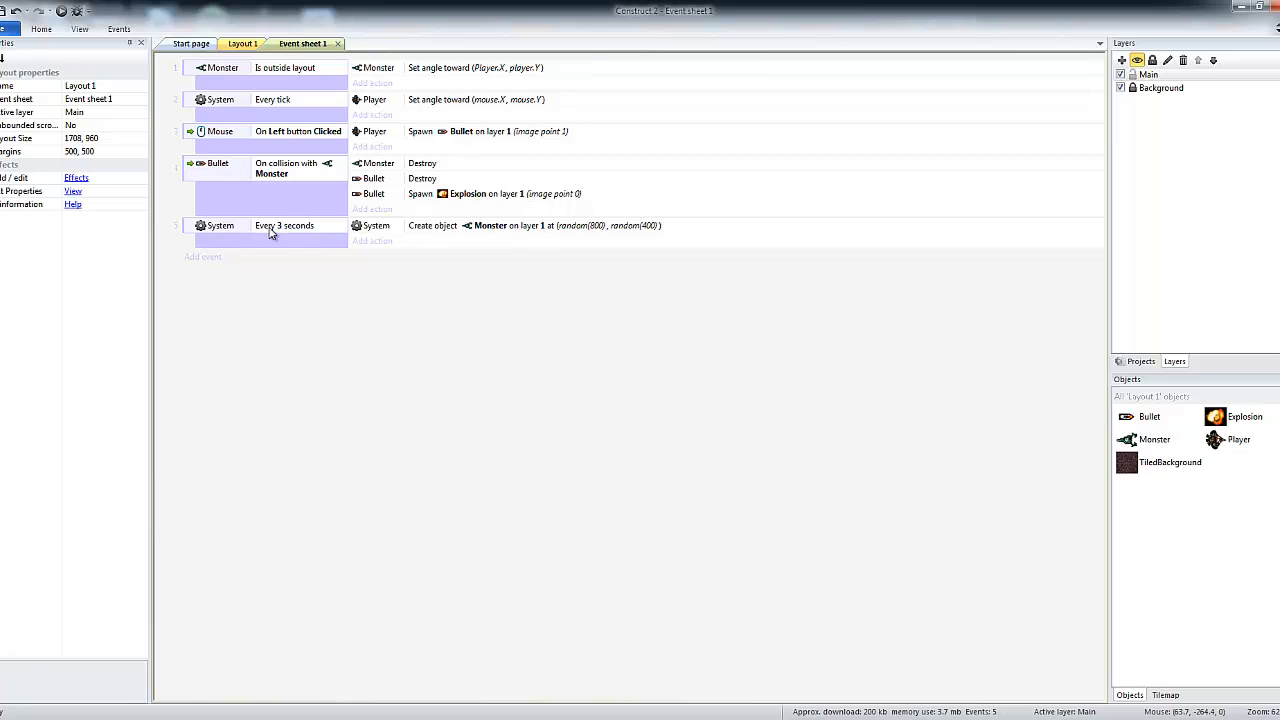
Step: Run the game in the browser to check the timed monster creation, and return to the editor
left_click(61, 11)
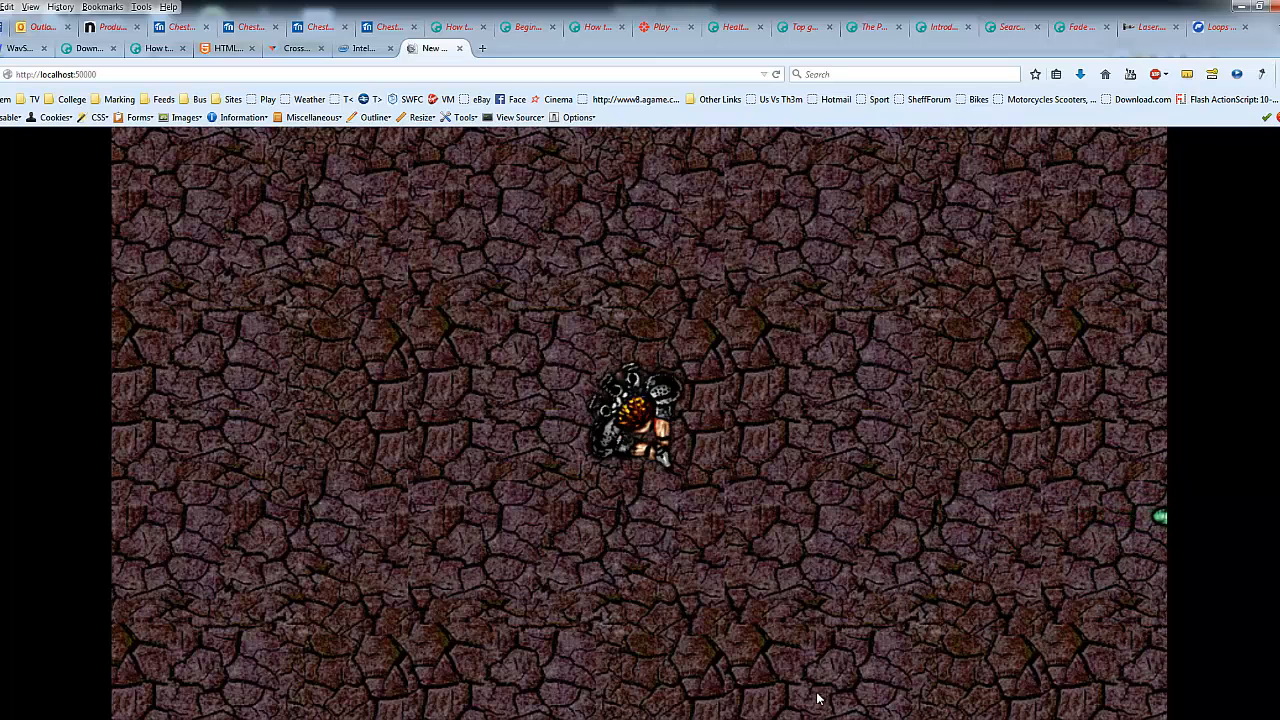
key("alt+Tab")
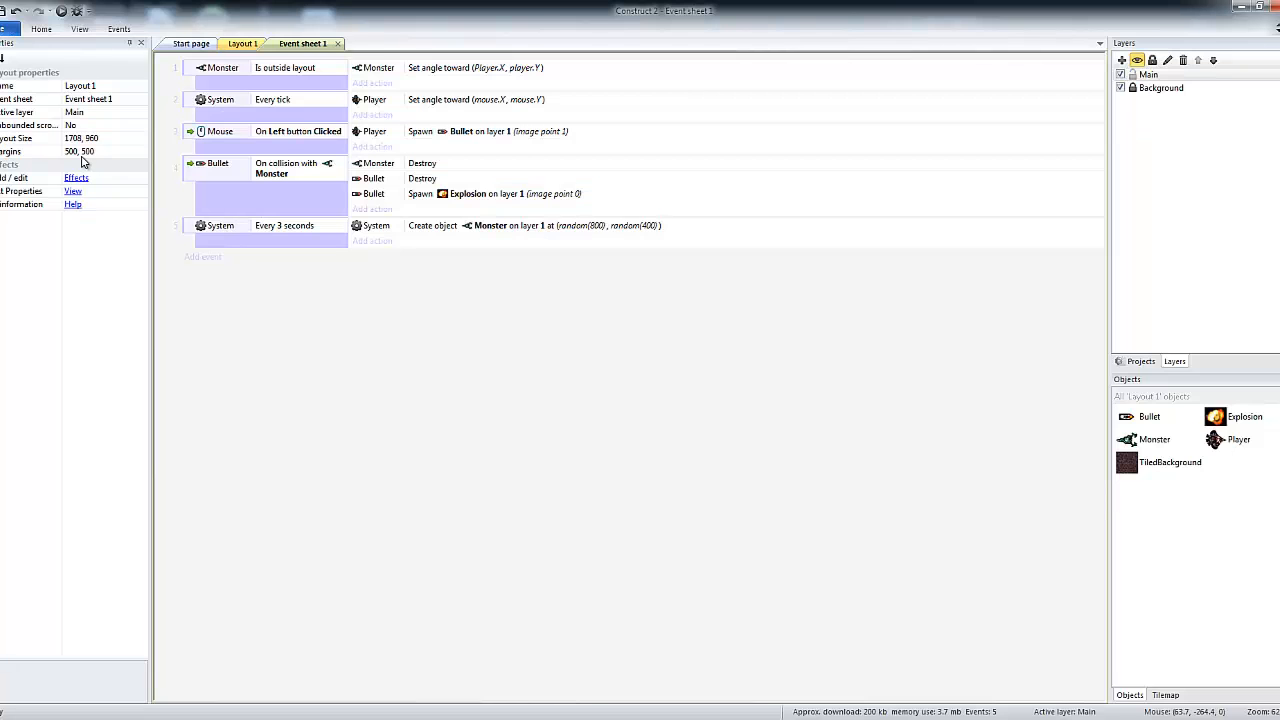
Step: Add a Fade behavior to the Monster sprite in Layout 1
left_click(241, 44)
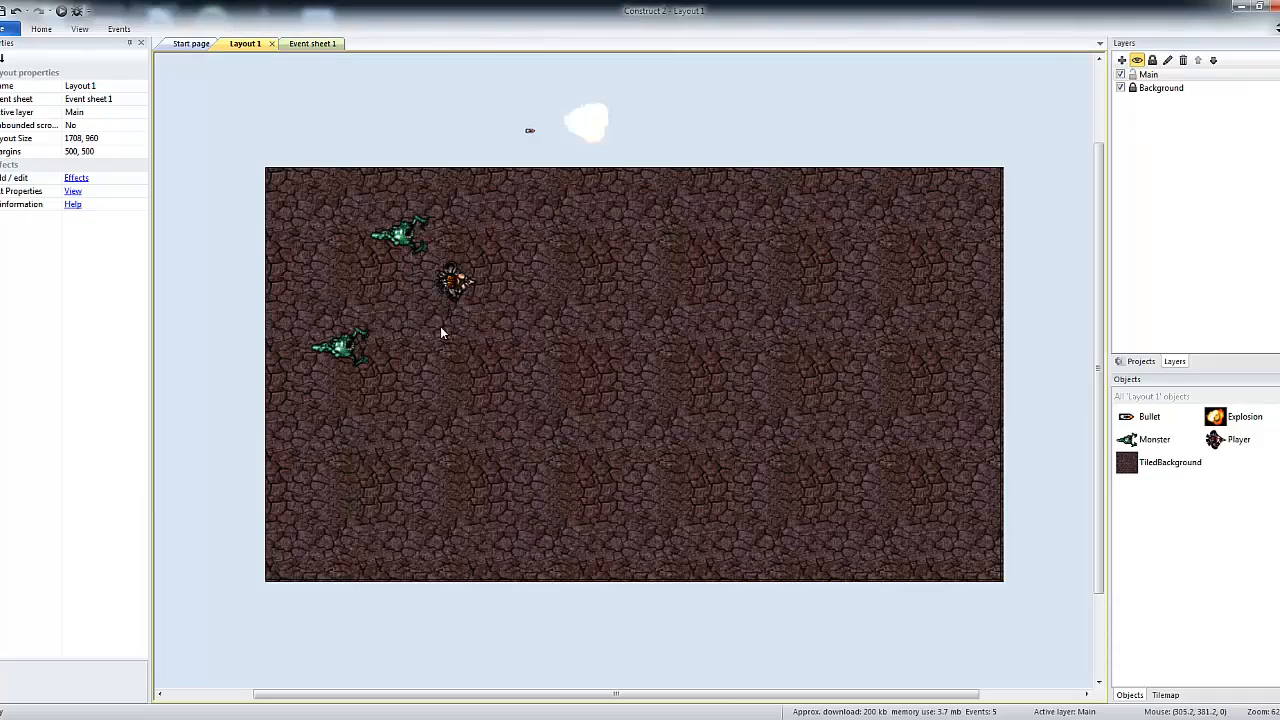
left_click(401, 243)
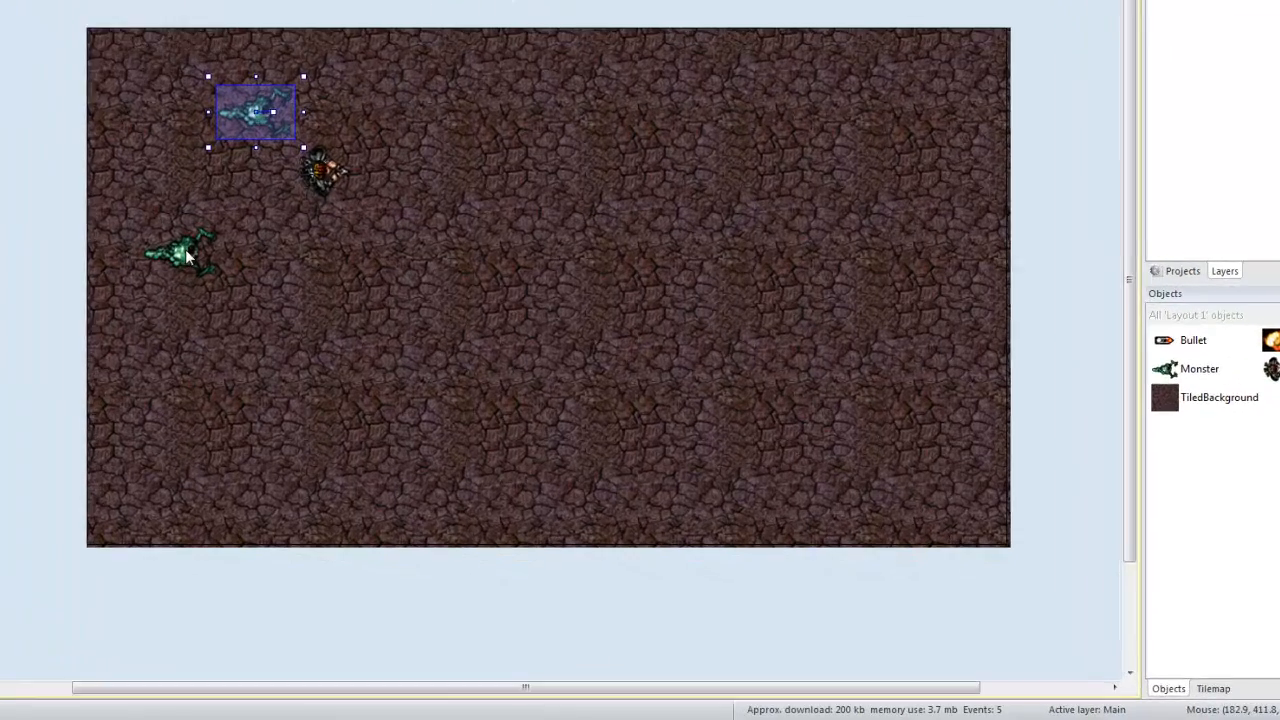
left_click(344, 346)
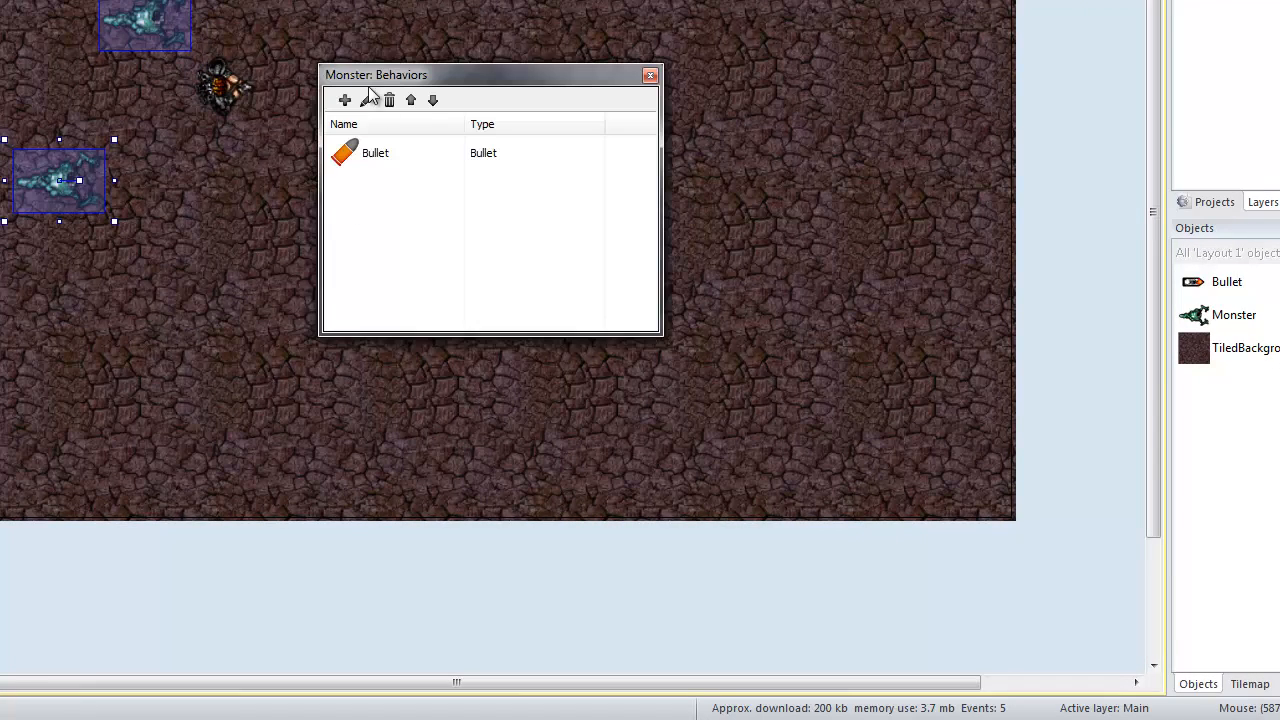
left_click(346, 102)
left_click(604, 200)
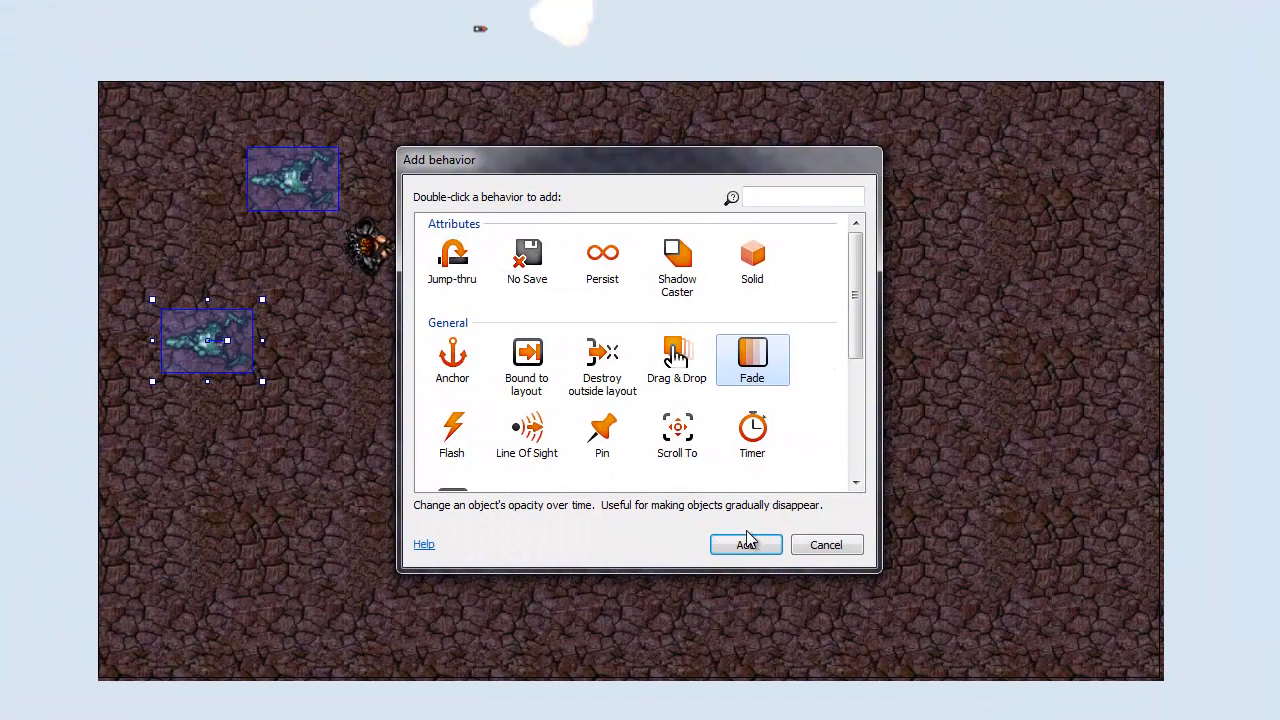
left_click(597, 385)
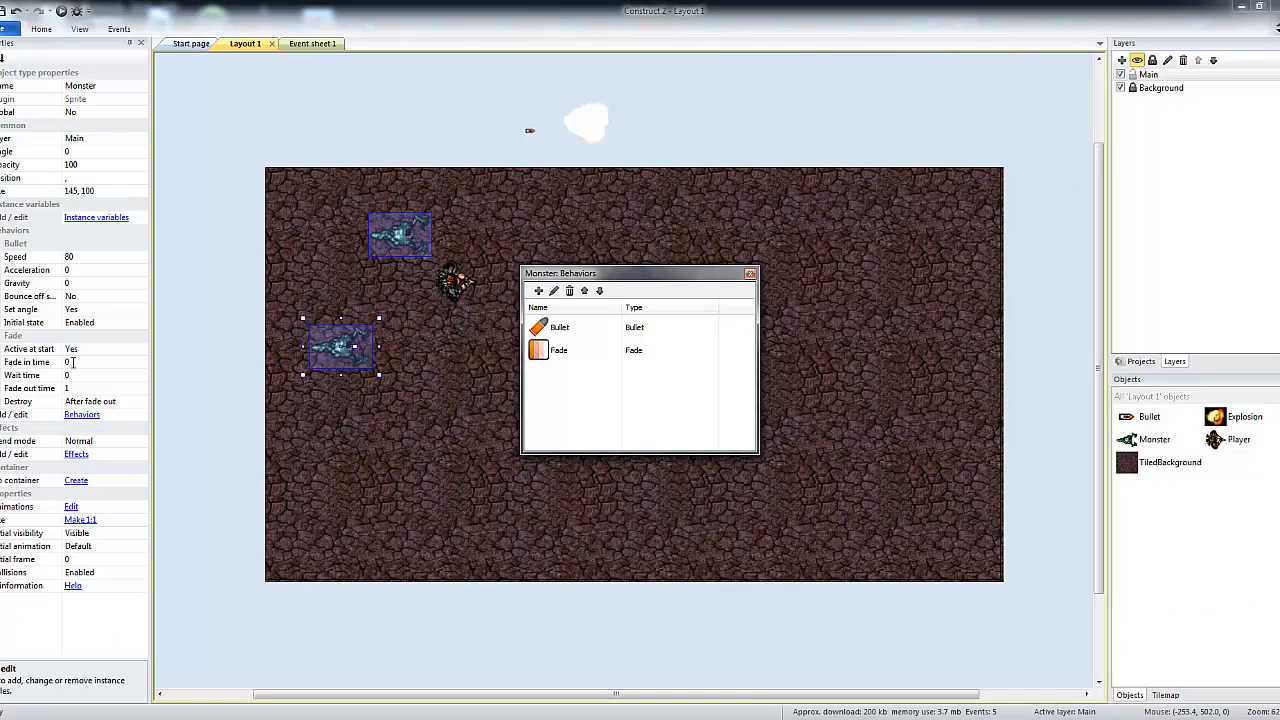
Step: Set the Monster's Fade behavior to fade in time 1, fade out time 0 and Destroy No
left_click(95, 364)
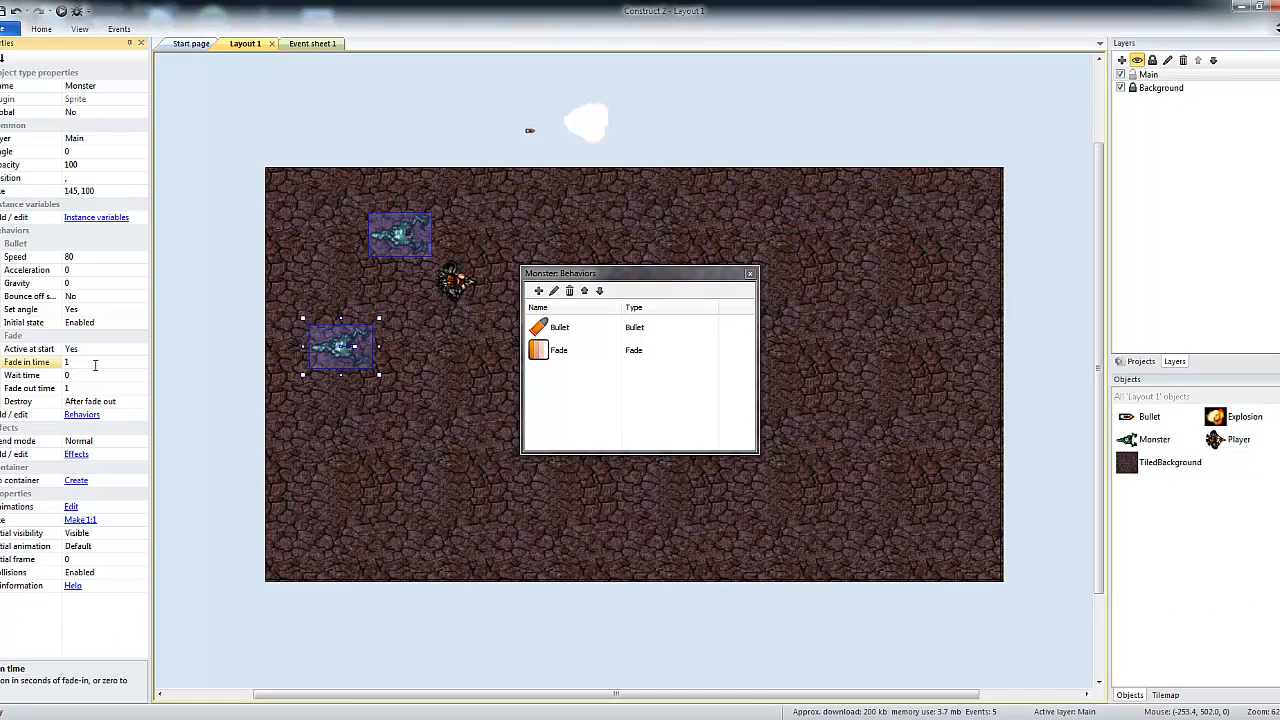
left_click(87, 389)
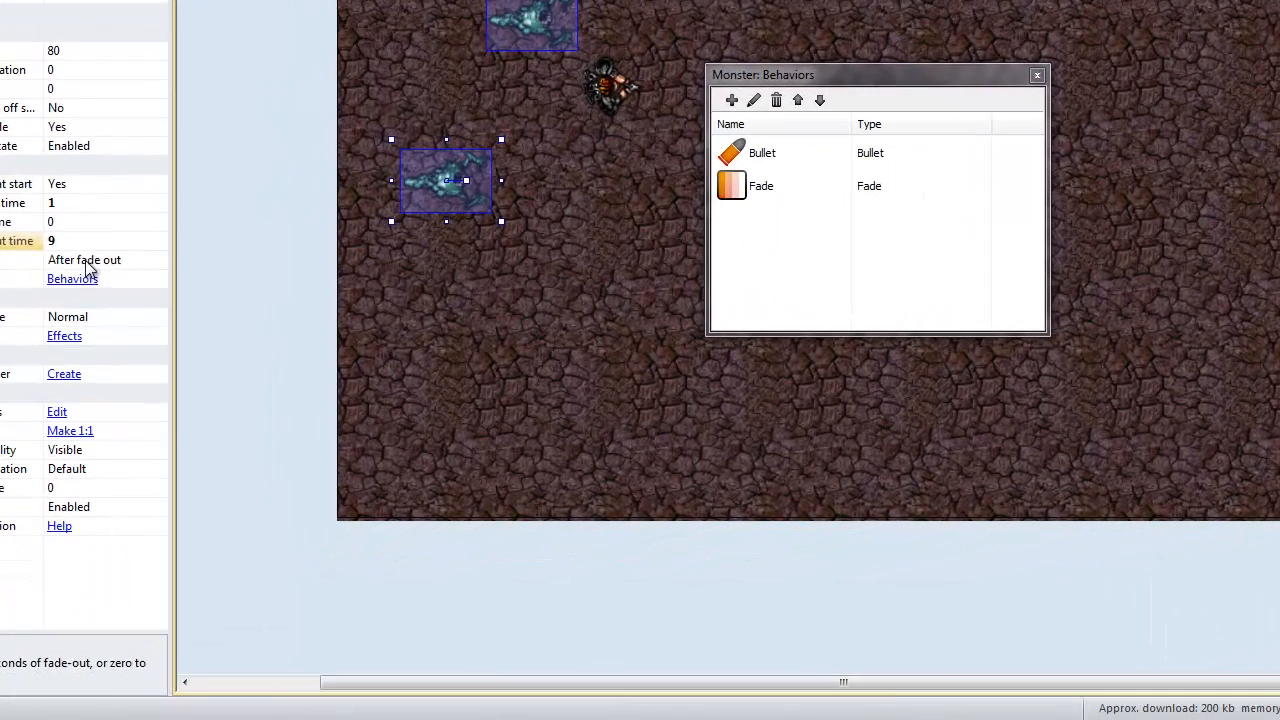
left_click(91, 401)
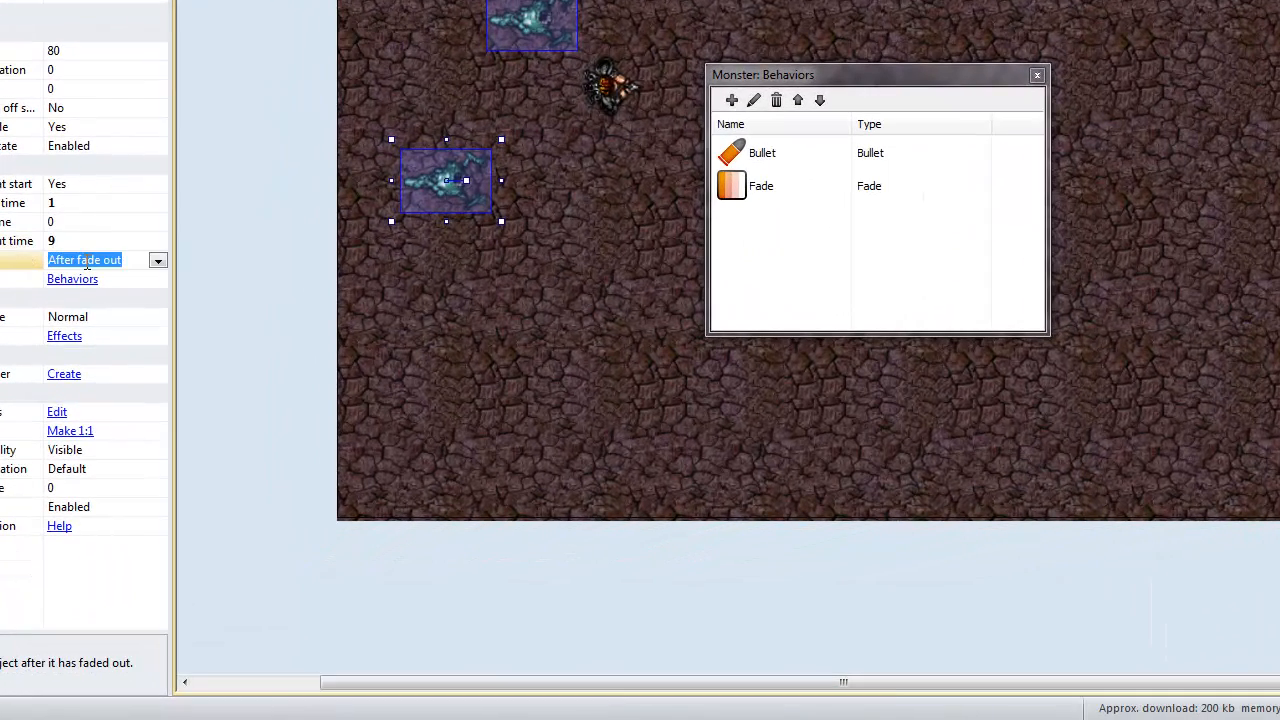
left_click(158, 262)
left_click(100, 277)
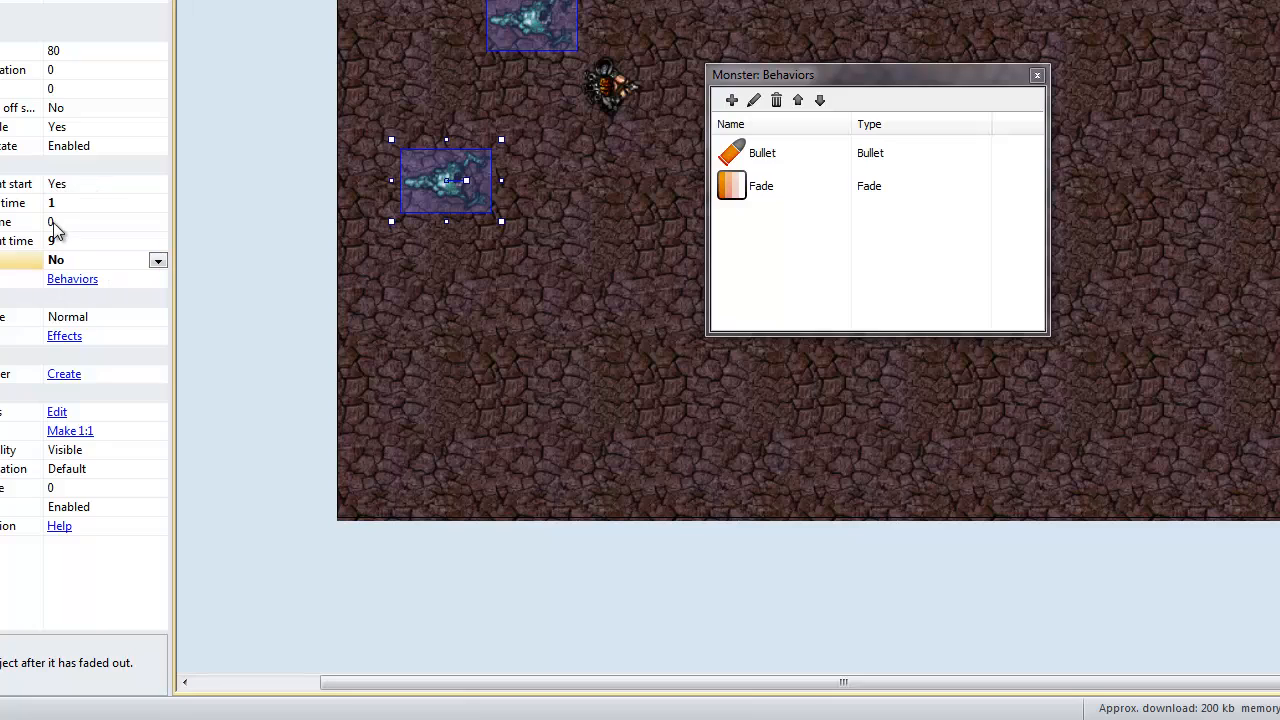
left_click(124, 243)
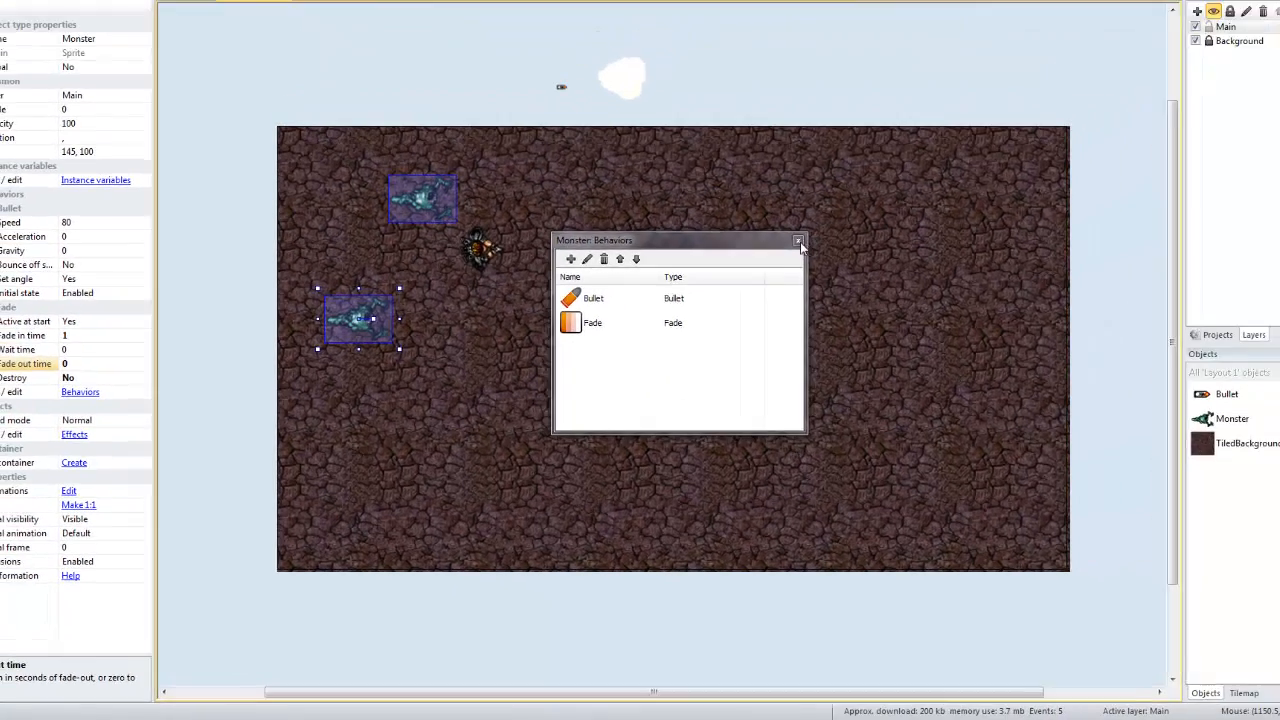
left_click(1037, 76)
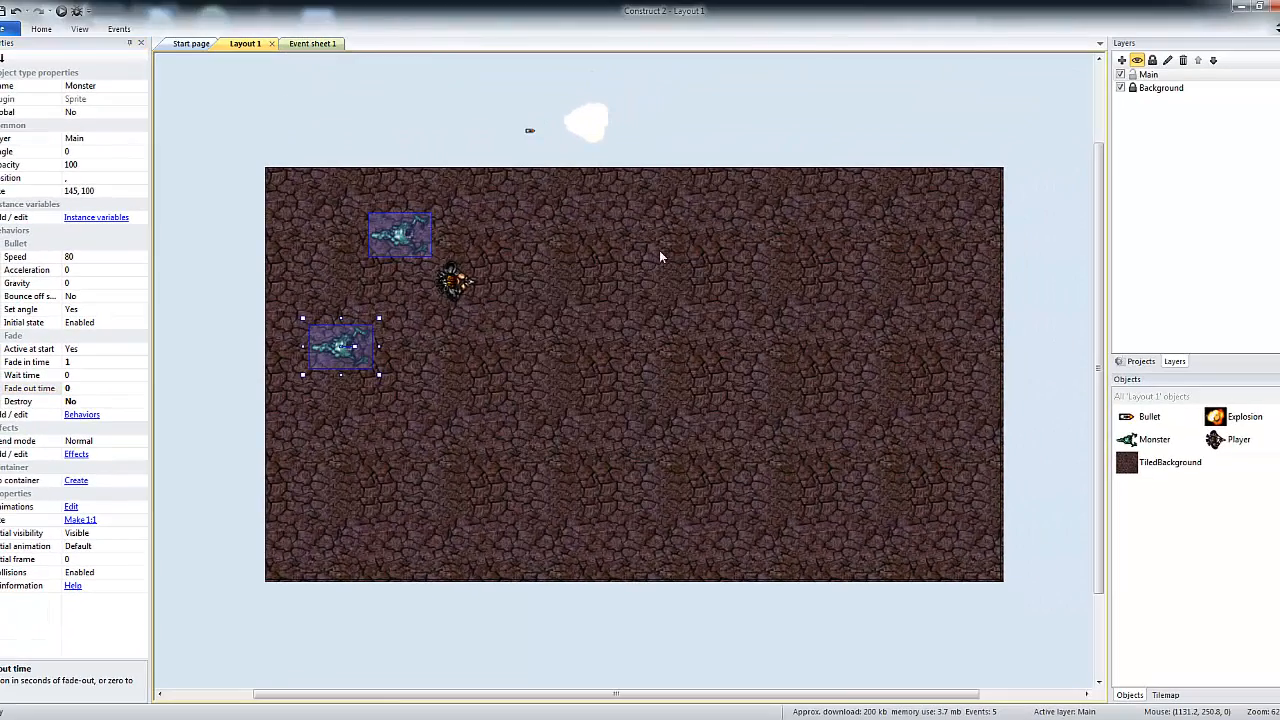
Step: Run the game in the browser and shoot at monsters to test their fade-in, and return to the editor
left_click(62, 13)
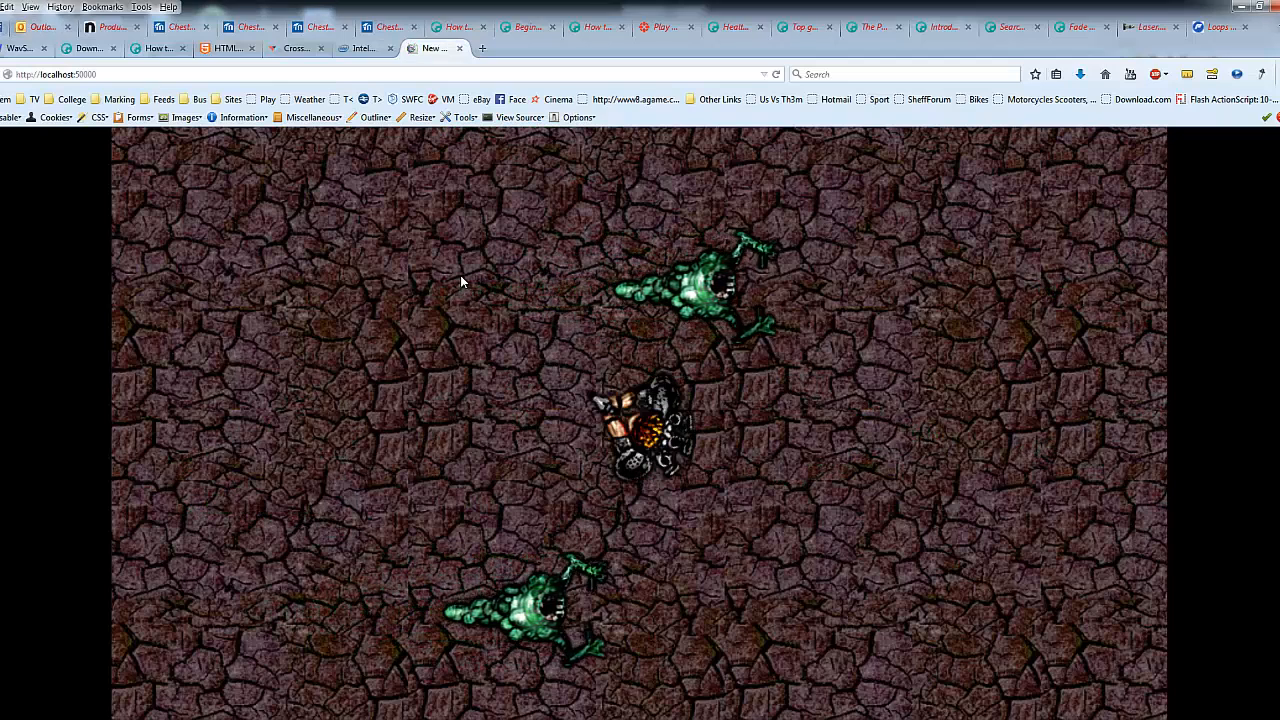
left_click(786, 323)
left_click(786, 323)
left_click(786, 323)
left_click(735, 561)
left_click(497, 550)
left_click(497, 550)
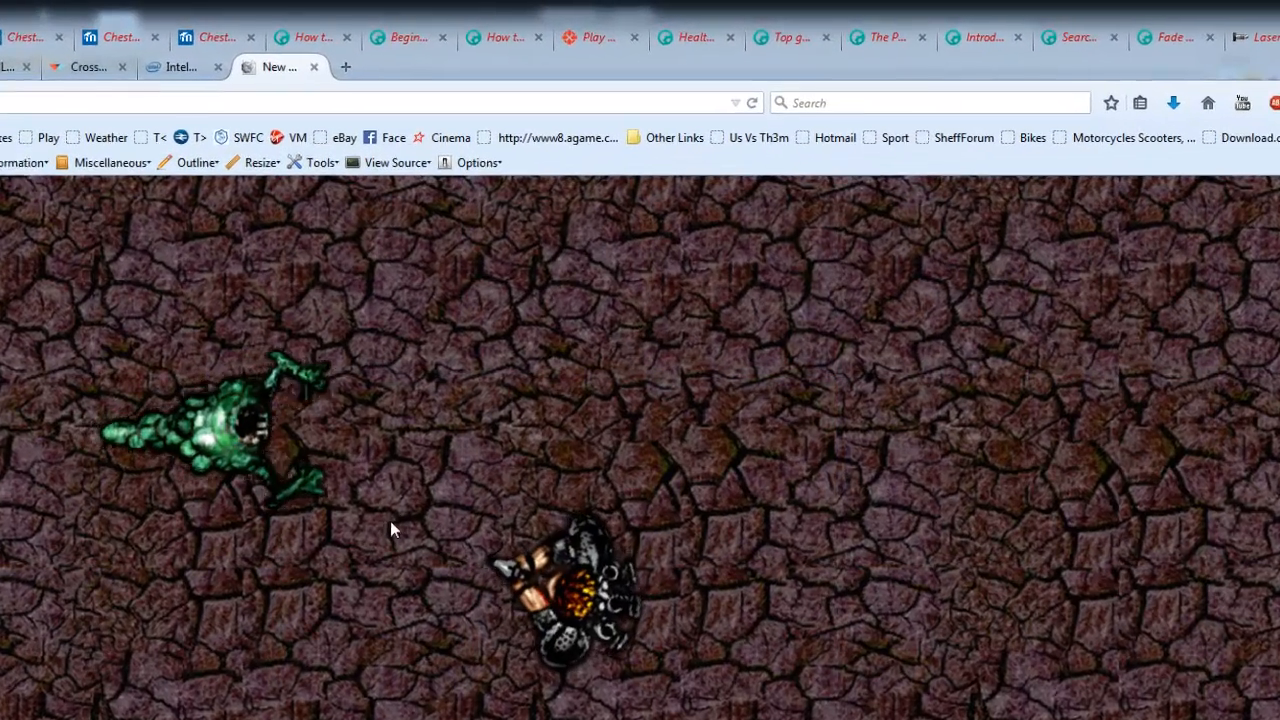
left_click(477, 415)
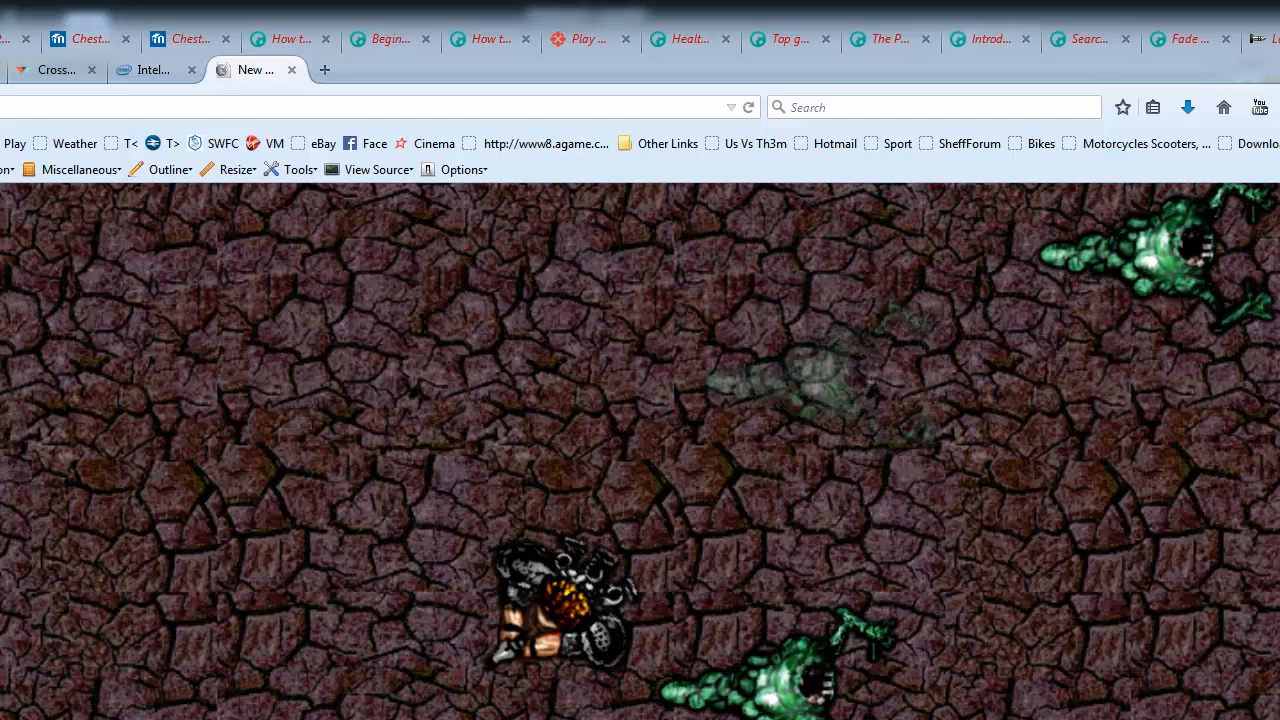
key("alt+Tab")
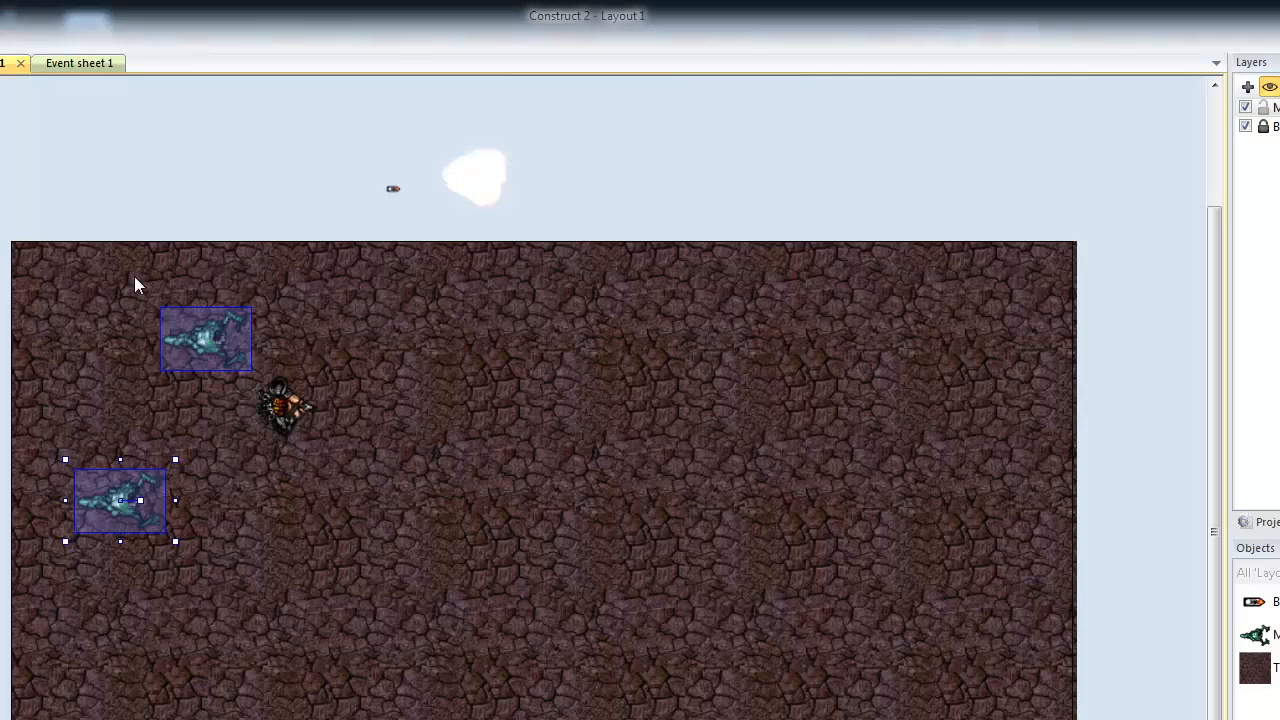
Step: Clear the monster selection in Layout 1 and open Event sheet 1
left_click(222, 187)
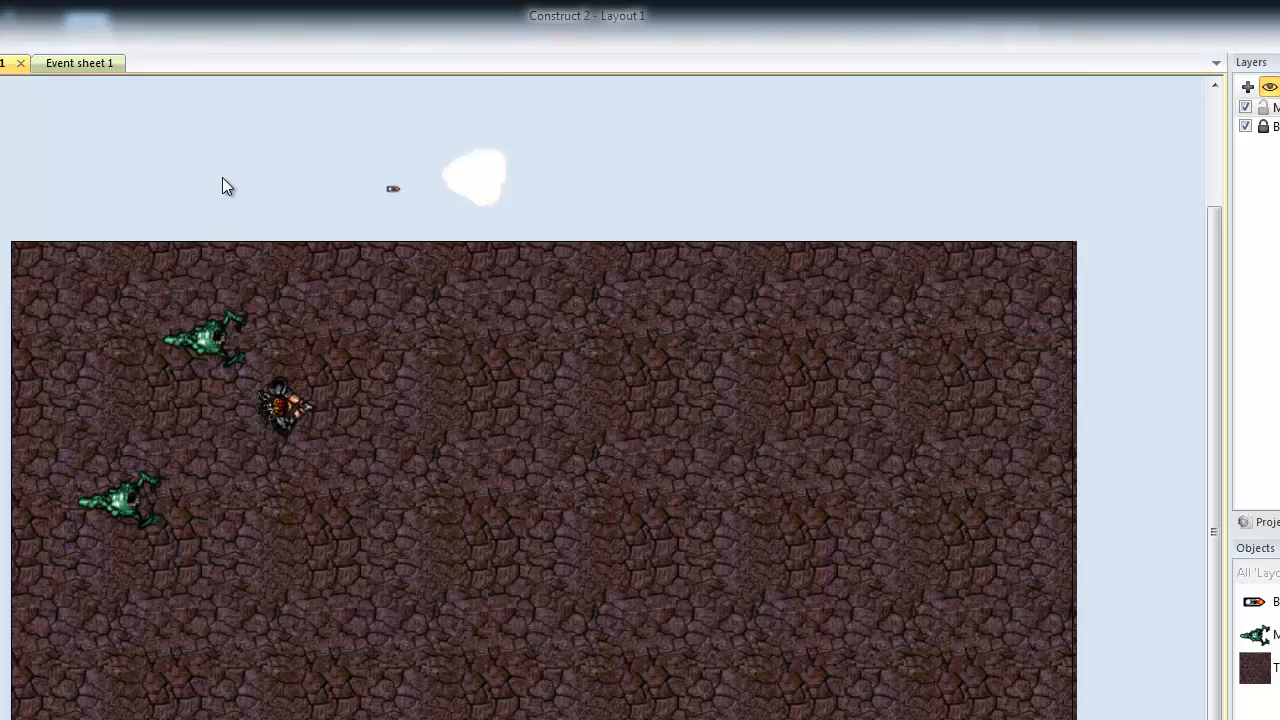
left_click(205, 342)
left_click(185, 112)
left_click(68, 66)
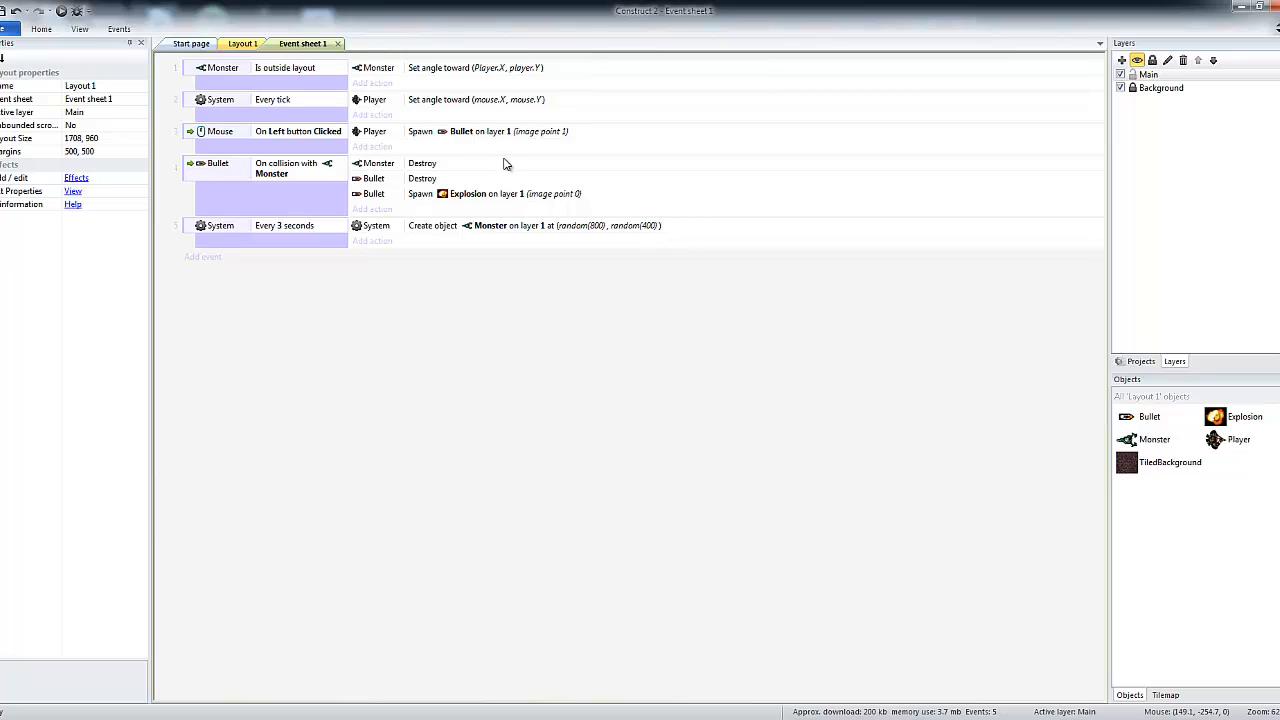
Step: Add a System event with the condition On start of layout to the end of Event sheet 1
left_click(203, 258)
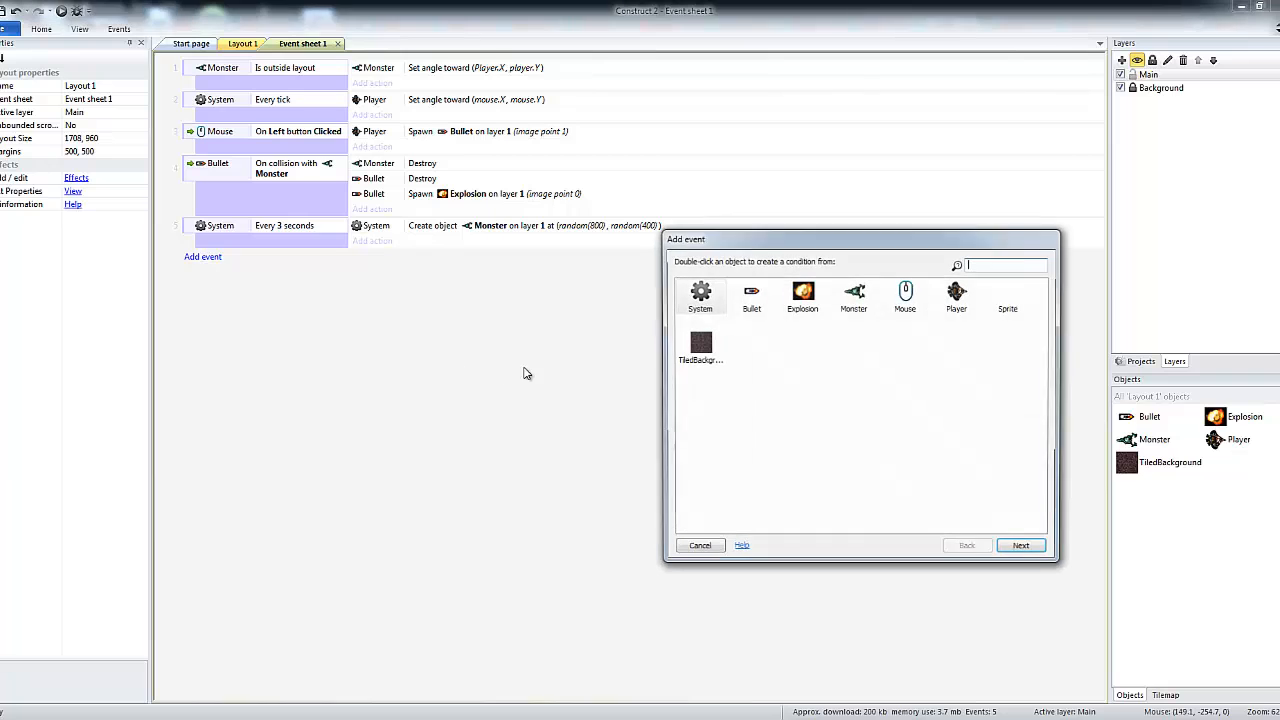
left_click(697, 294)
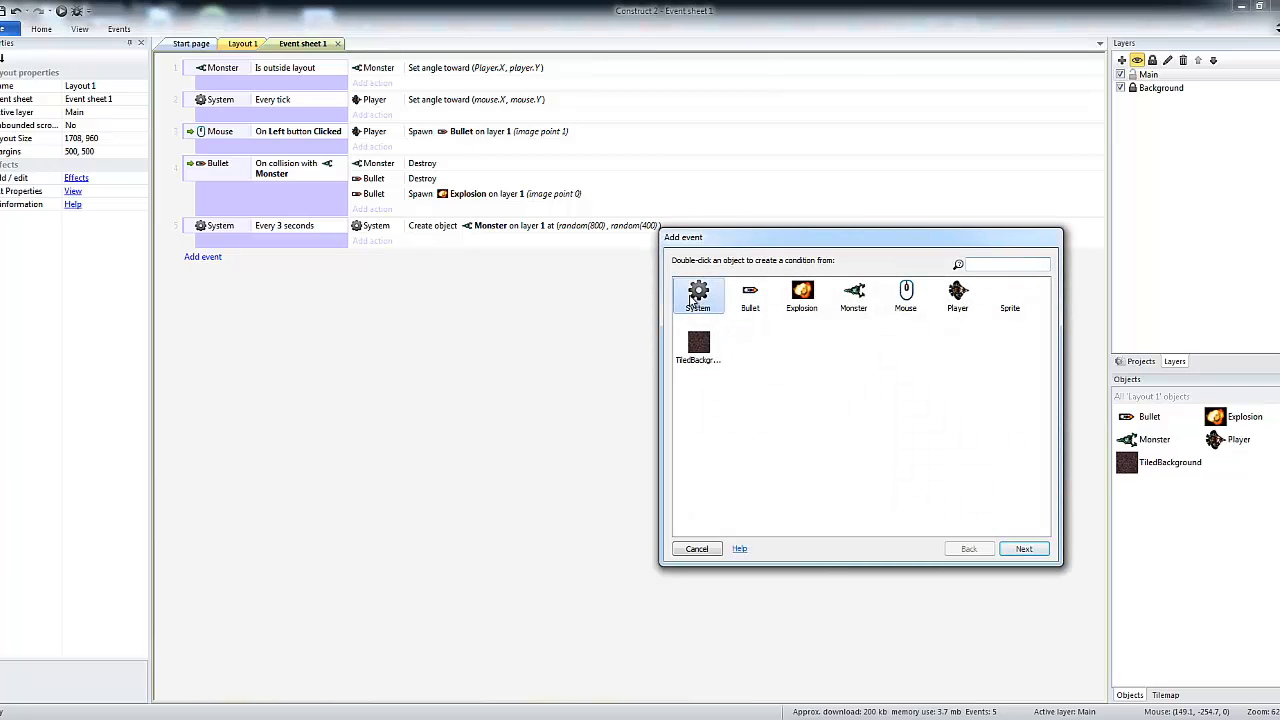
left_click(1025, 550)
left_click_drag(1045, 400, 1045, 503)
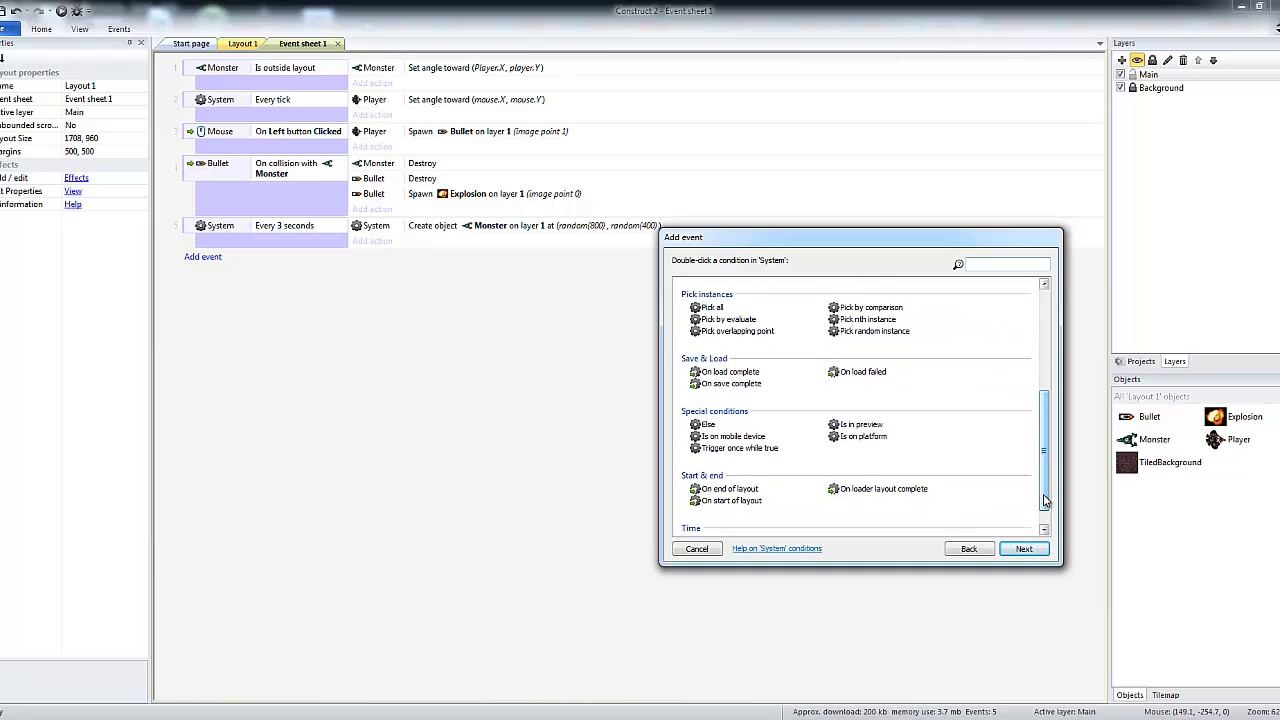
left_click(718, 501)
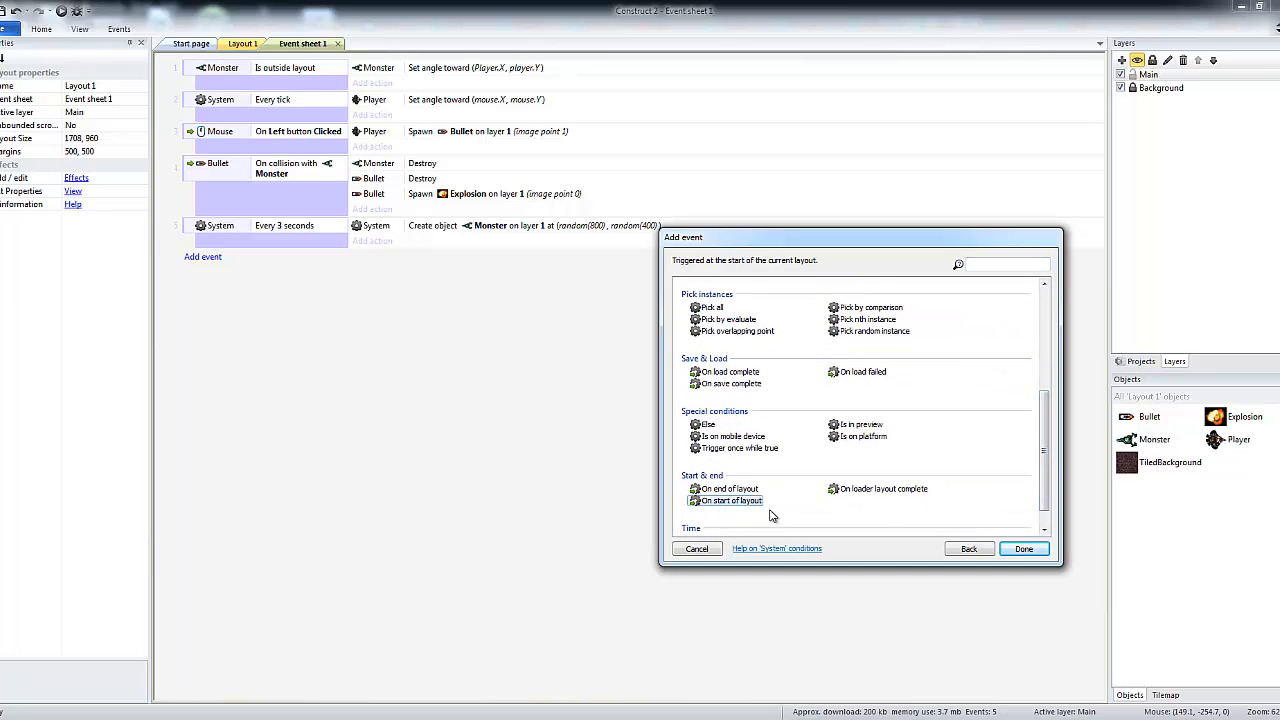
left_click(1020, 551)
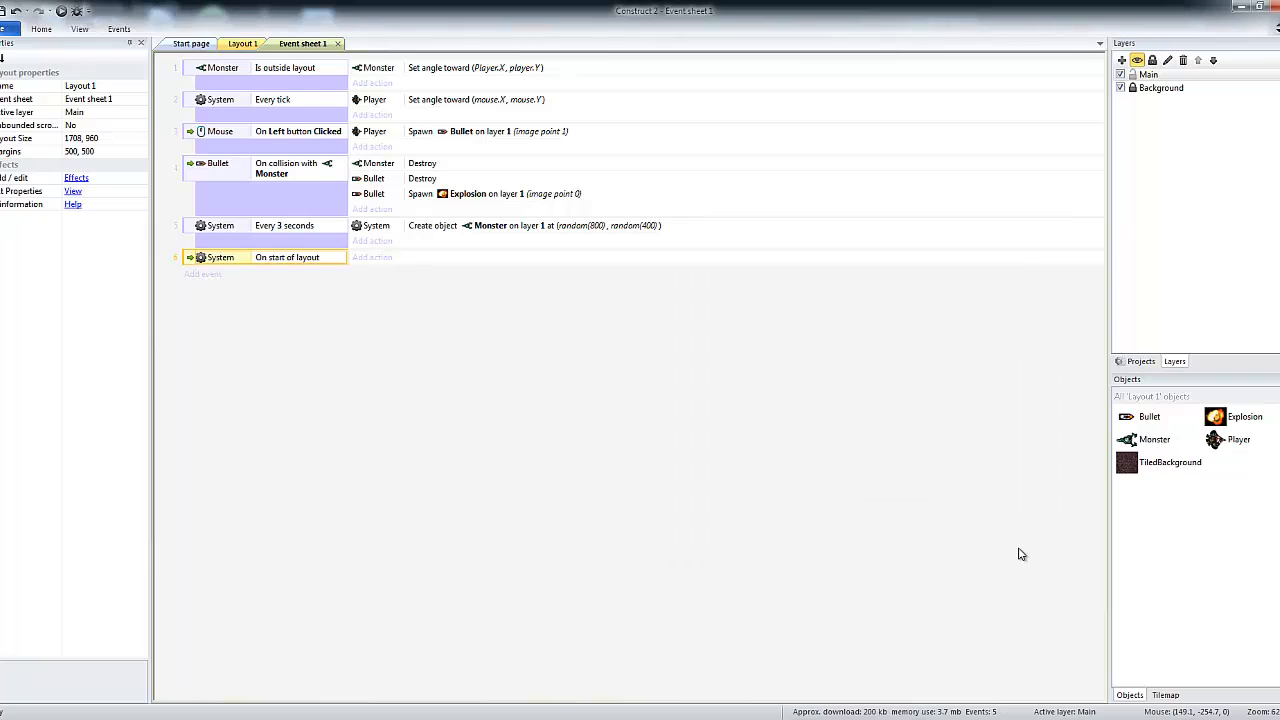
Step: Add a Monster Set angle action with angle random(360) to the On start of layout event
left_click(370, 259)
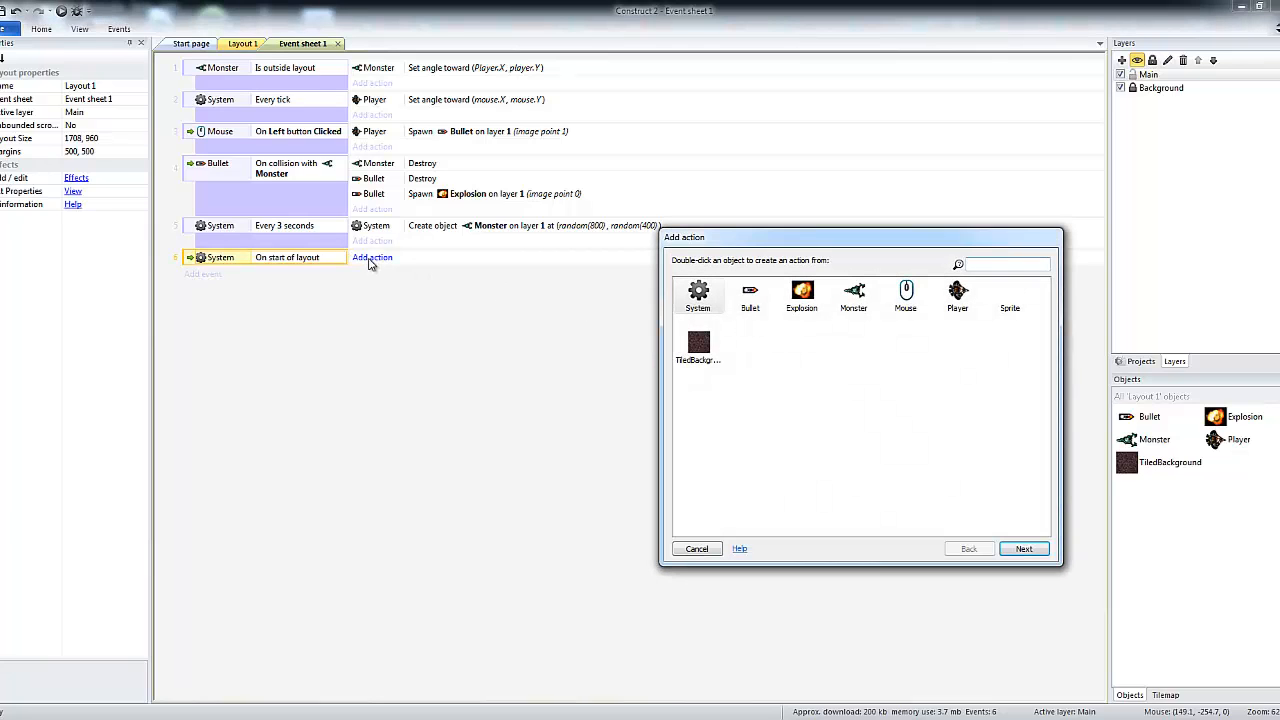
left_click(856, 297)
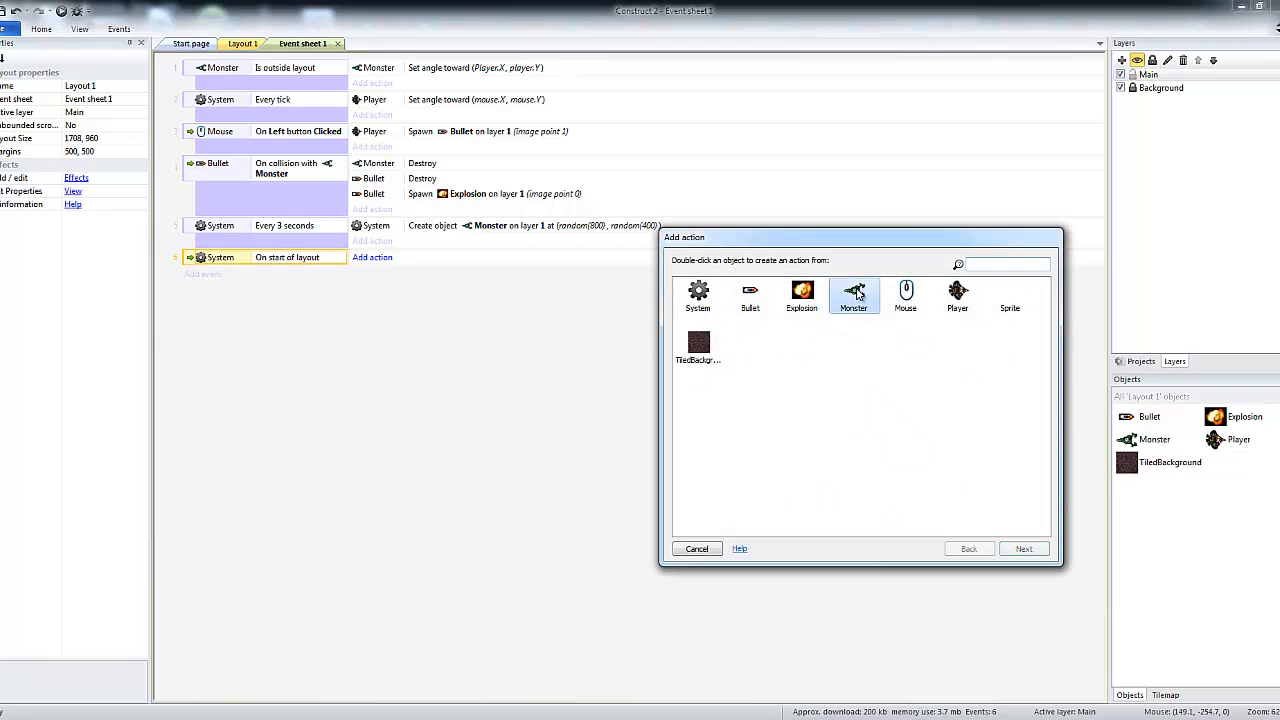
left_click(1003, 550)
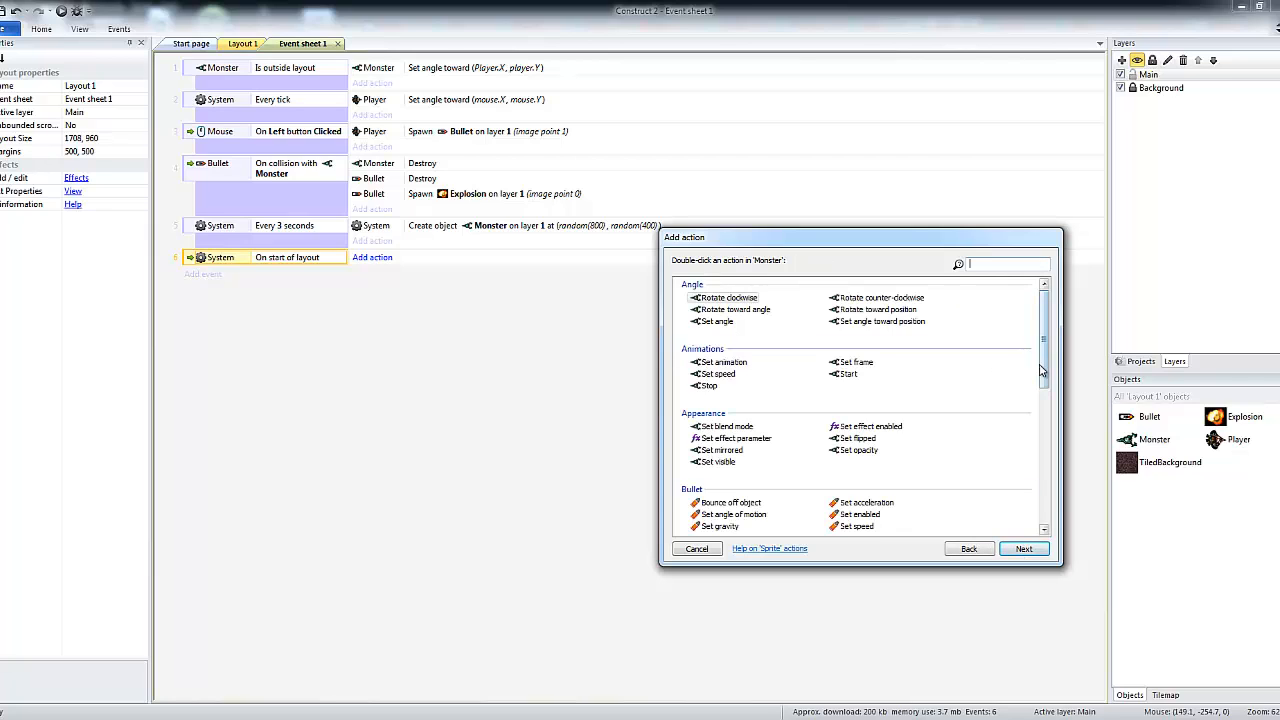
left_click_drag(1047, 374, 1045, 361)
left_click(715, 323)
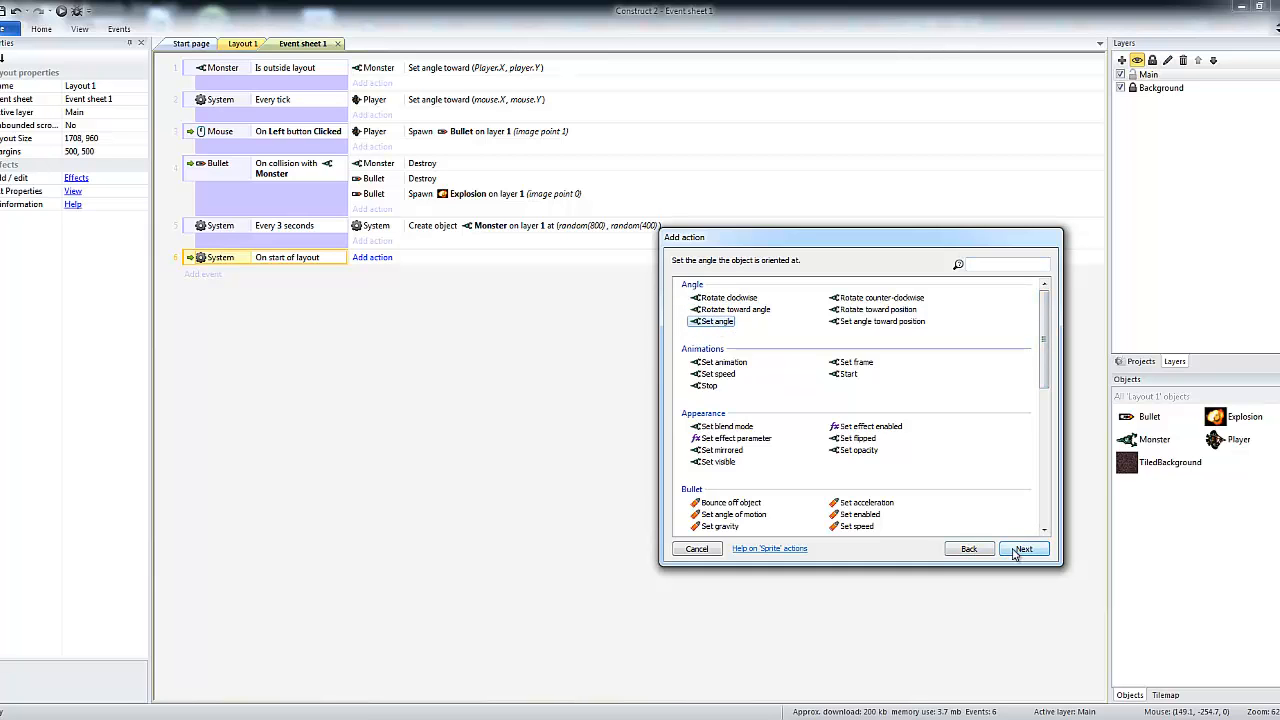
left_click(1020, 550)
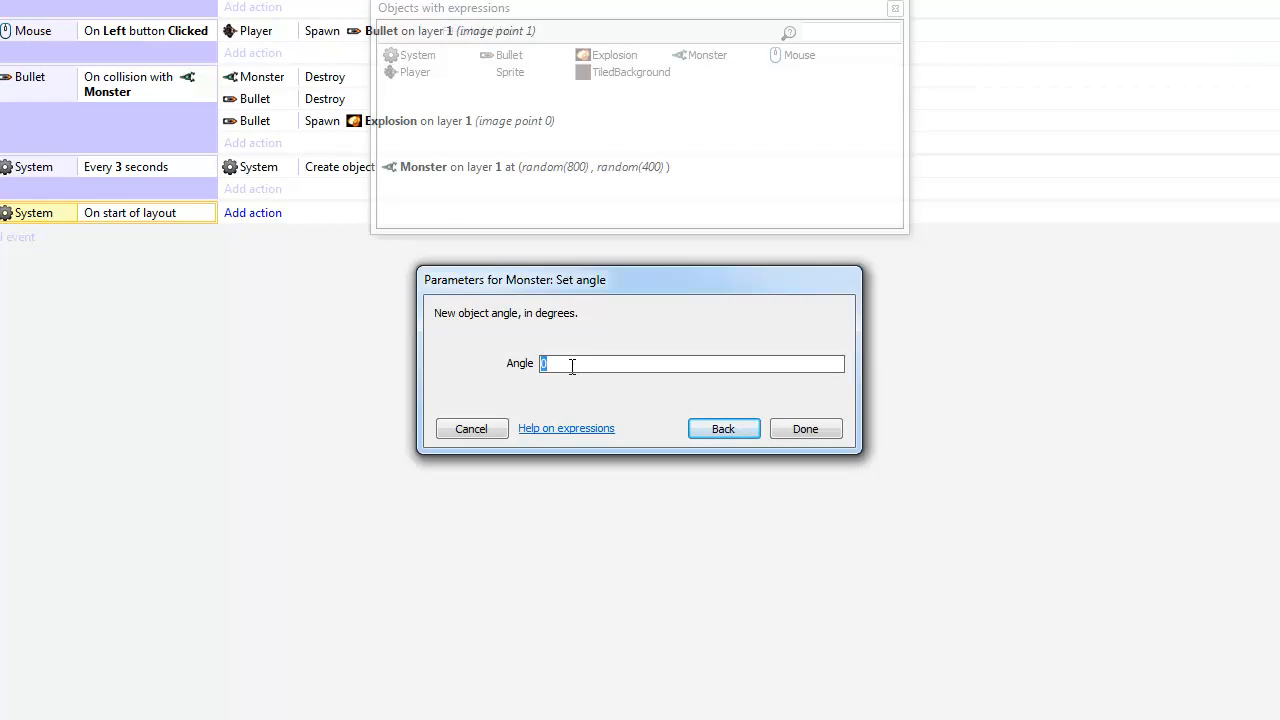
type("random(360)")
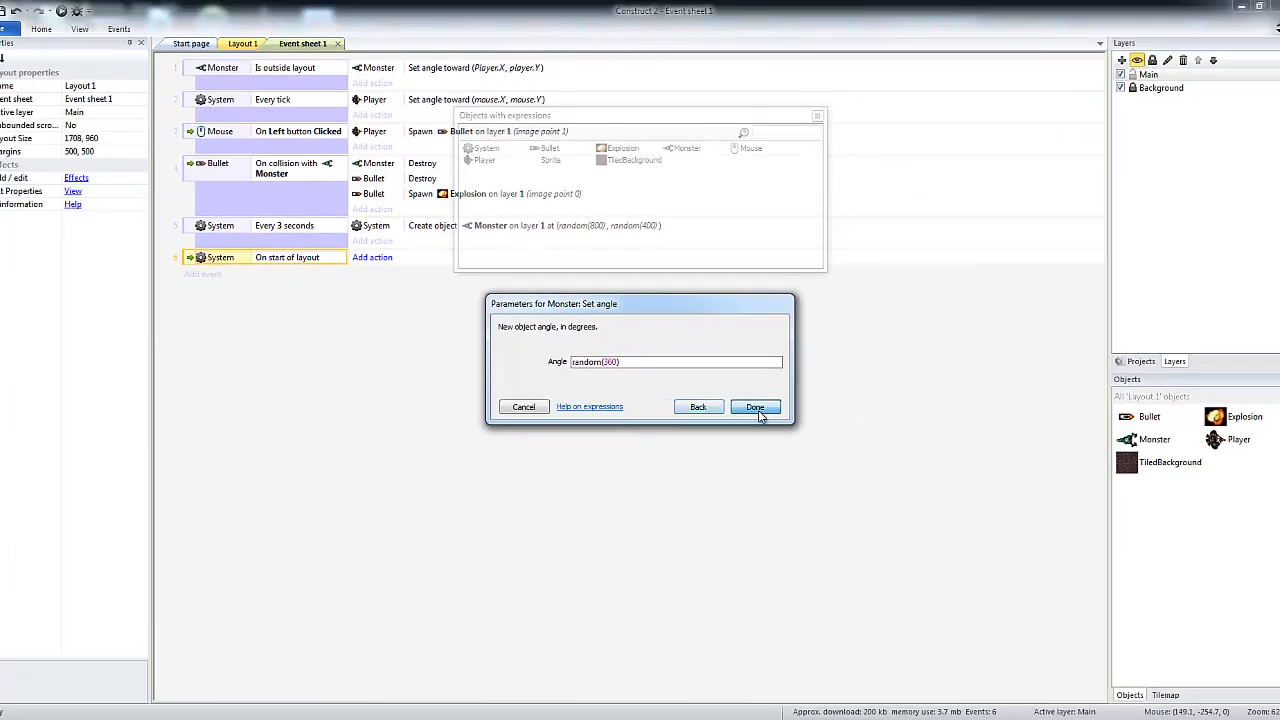
left_click(757, 407)
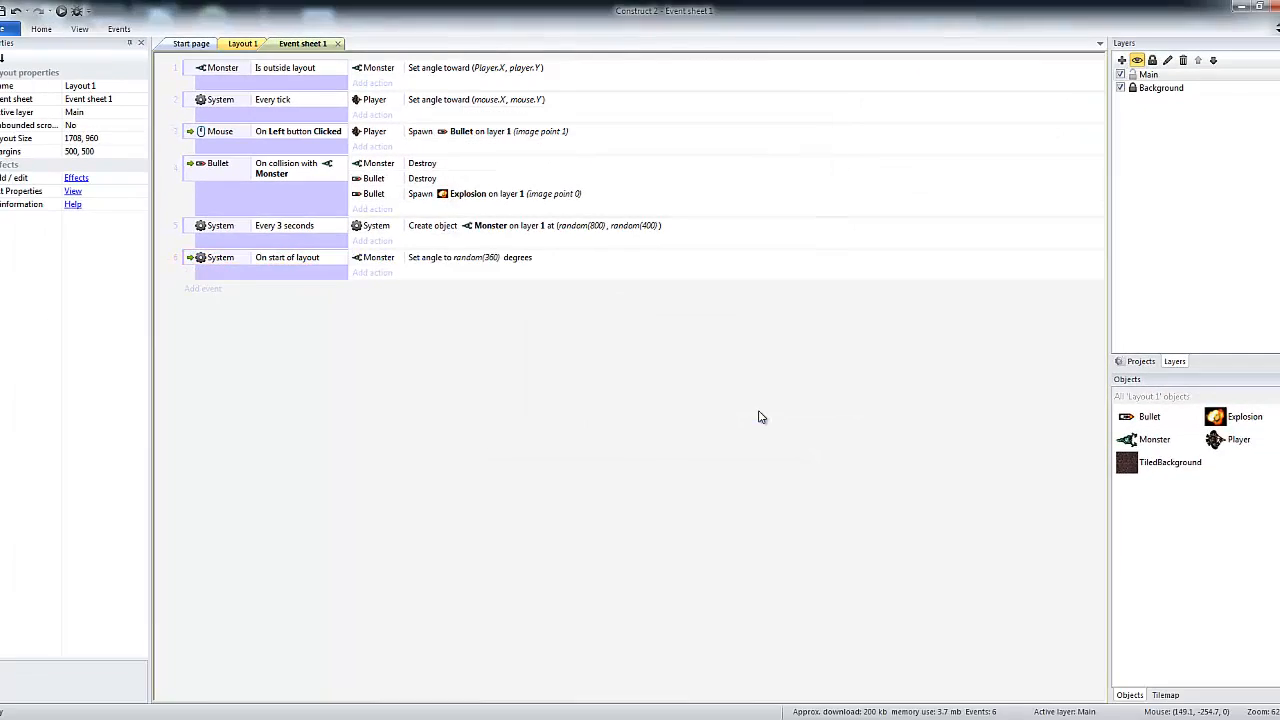
Step: Run the game in the browser and shoot at monsters to test their starting directions
left_click(61, 11)
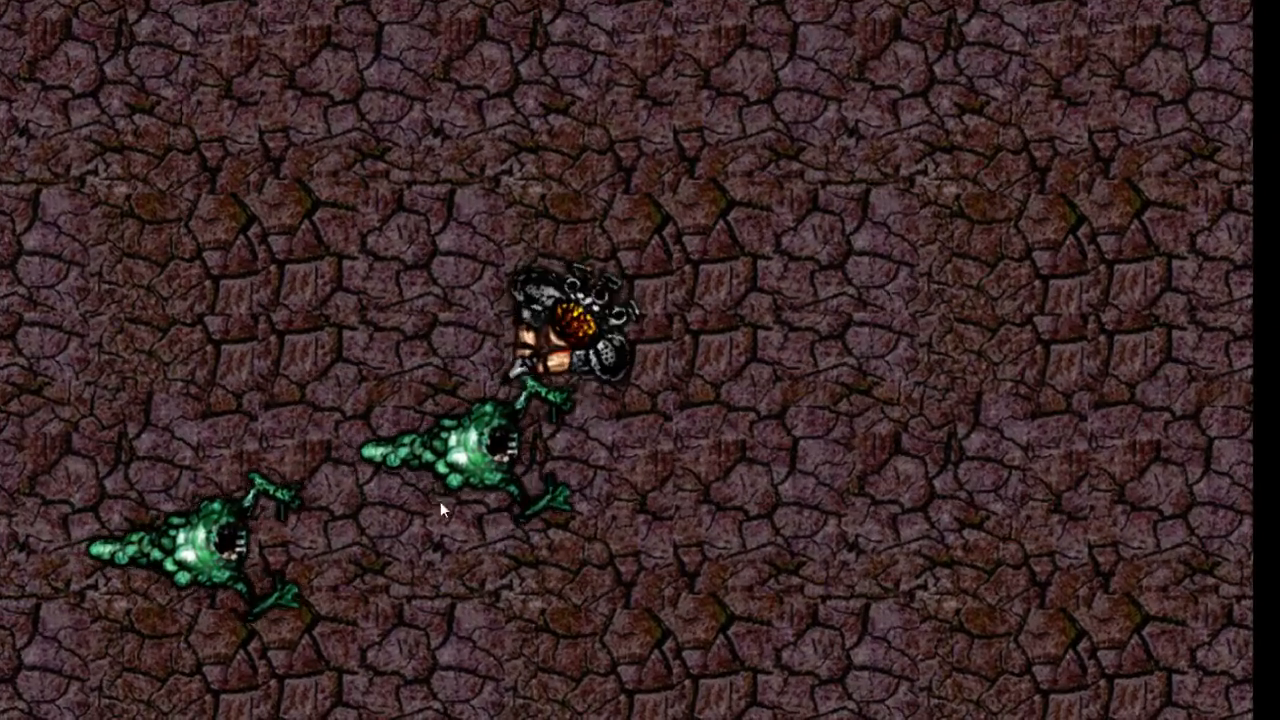
left_click(608, 588)
left_click(390, 497)
left_click(220, 270)
left_click(938, 126)
left_click(938, 126)
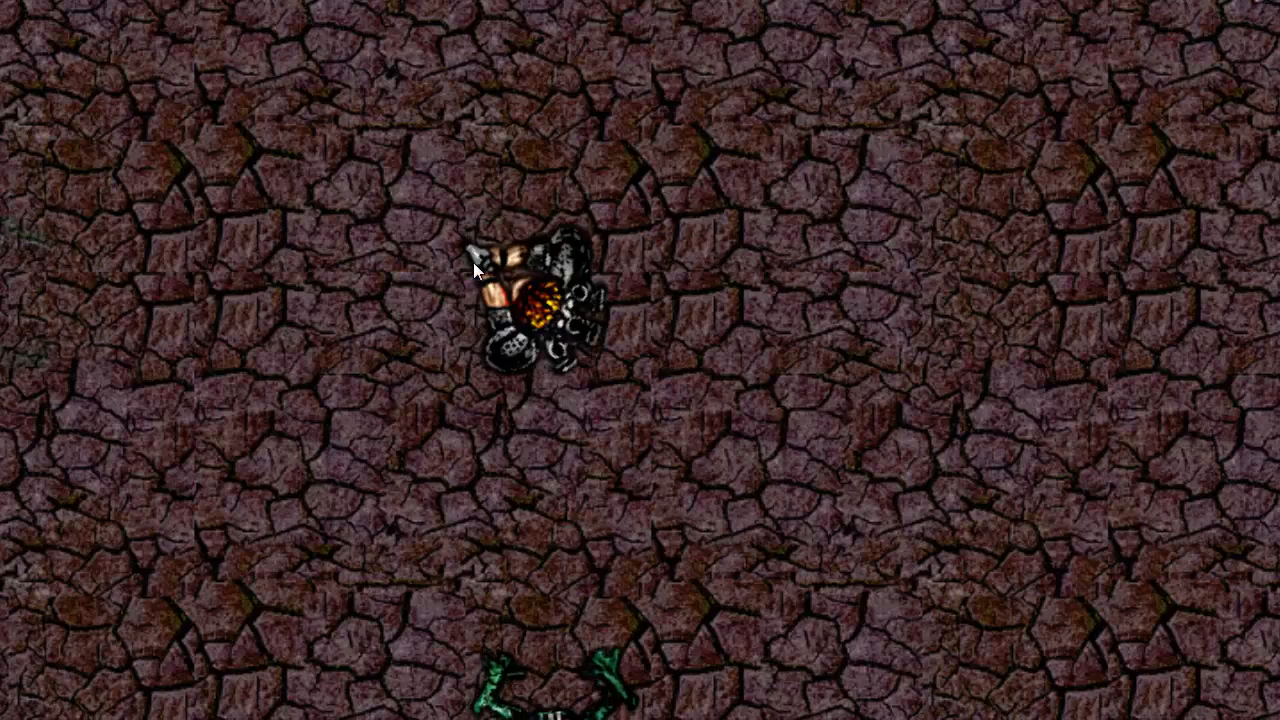
left_click(548, 559)
left_click(548, 559)
left_click(297, 310)
left_click(467, 593)
left_click(467, 593)
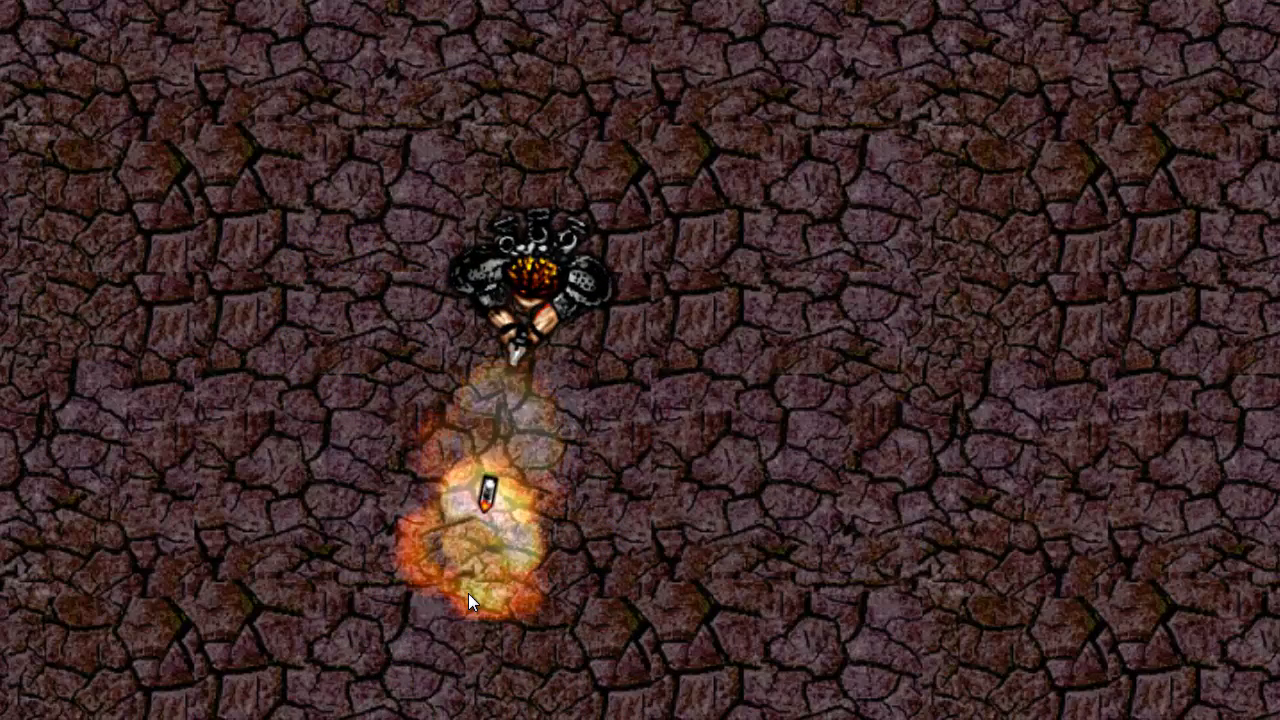
left_click(678, 399)
left_click(678, 399)
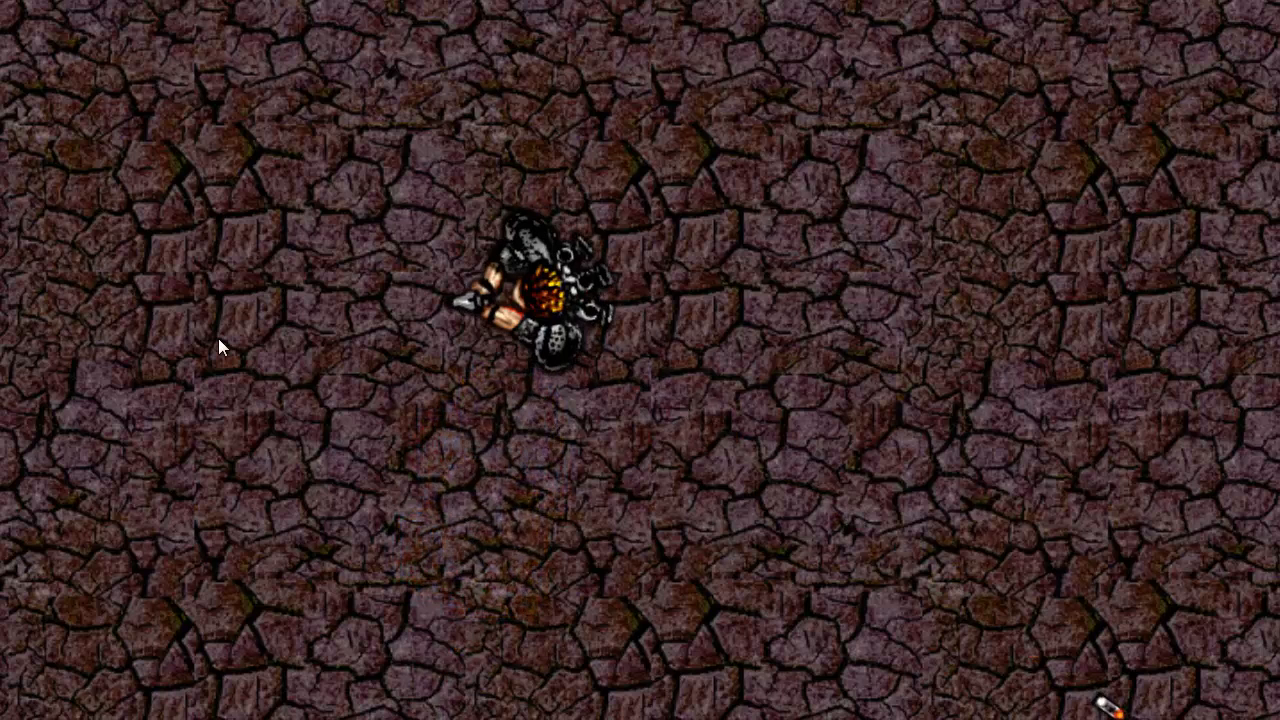
left_click(341, 64)
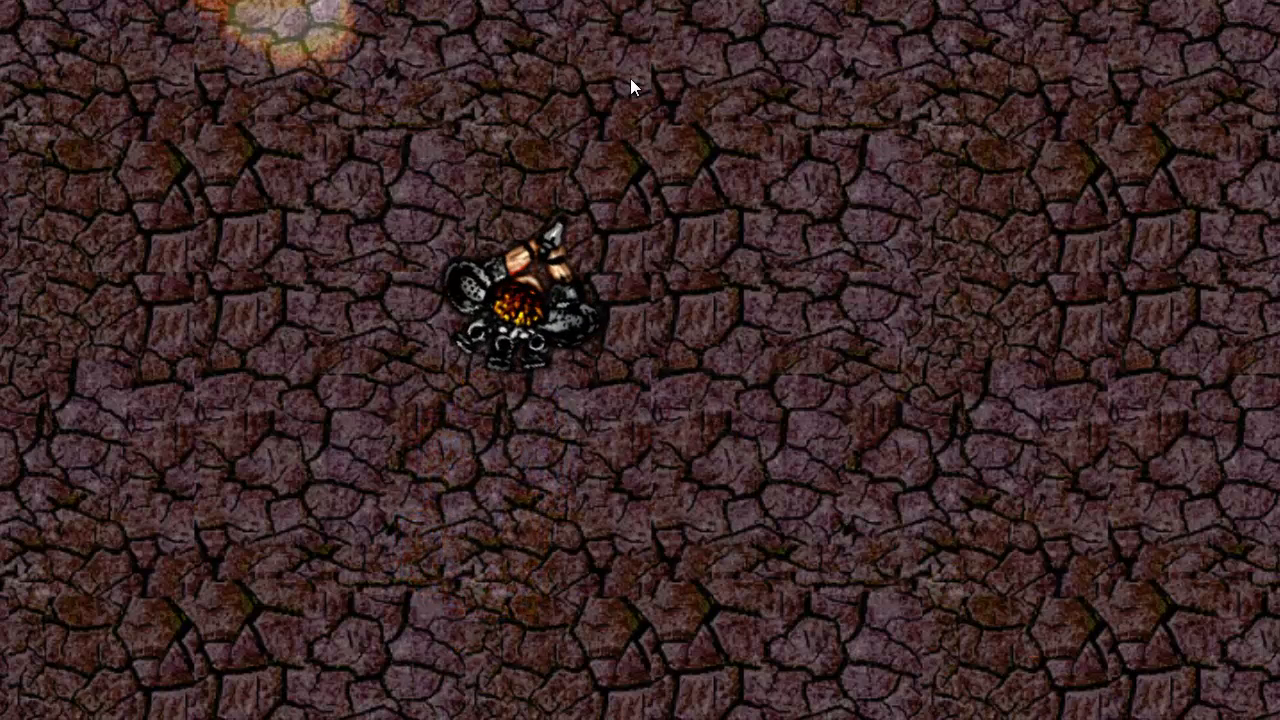
left_click(952, 141)
left_click(952, 141)
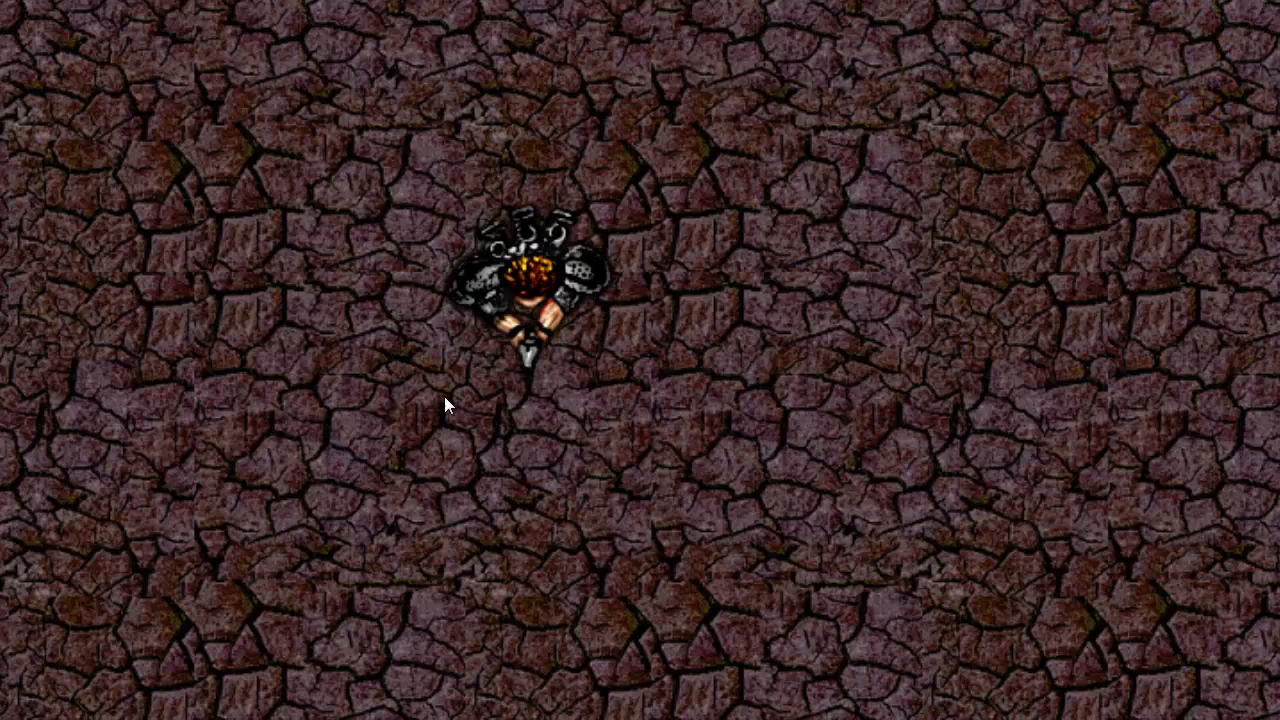
left_click(124, 255)
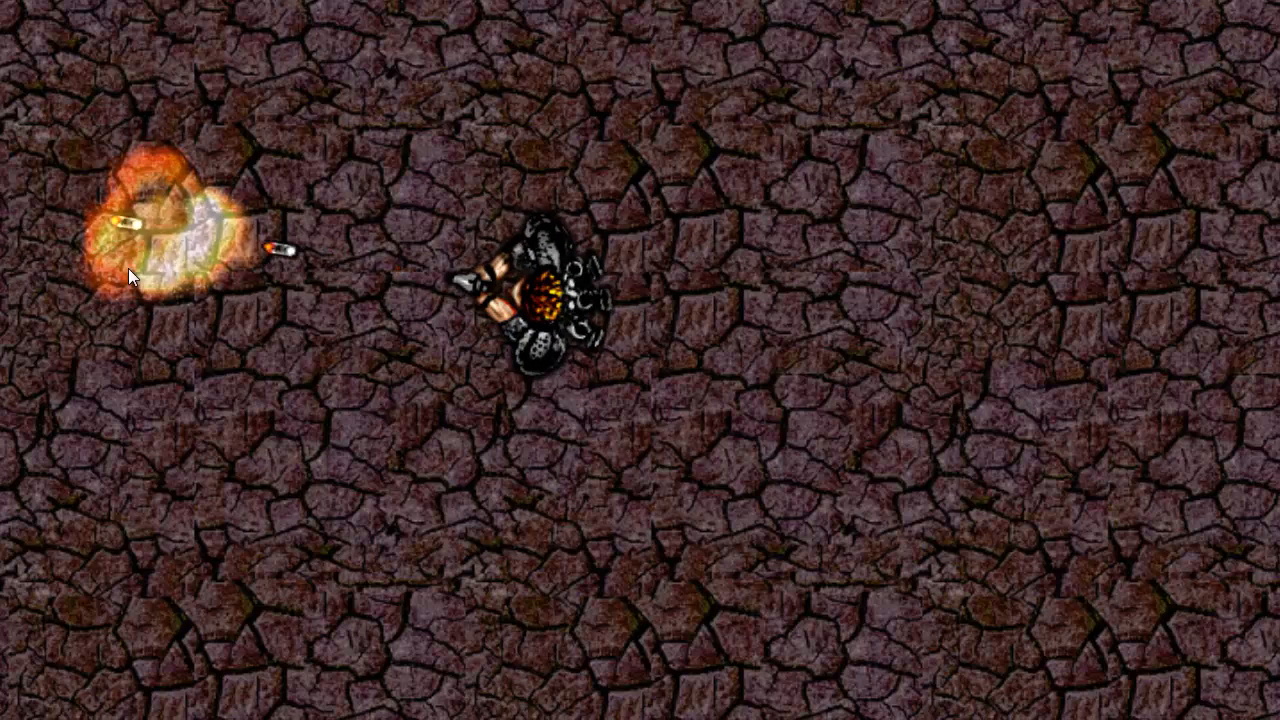
left_click(1002, 287)
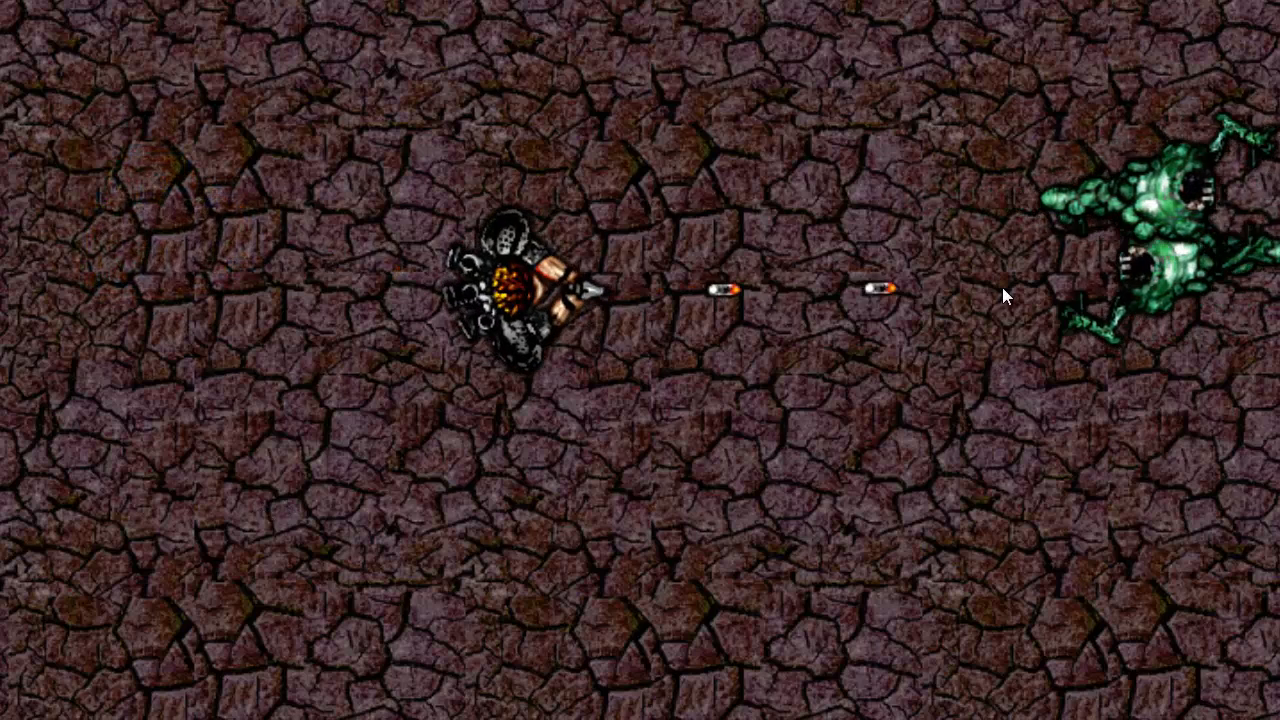
left_click(1057, 228)
left_click(1058, 154)
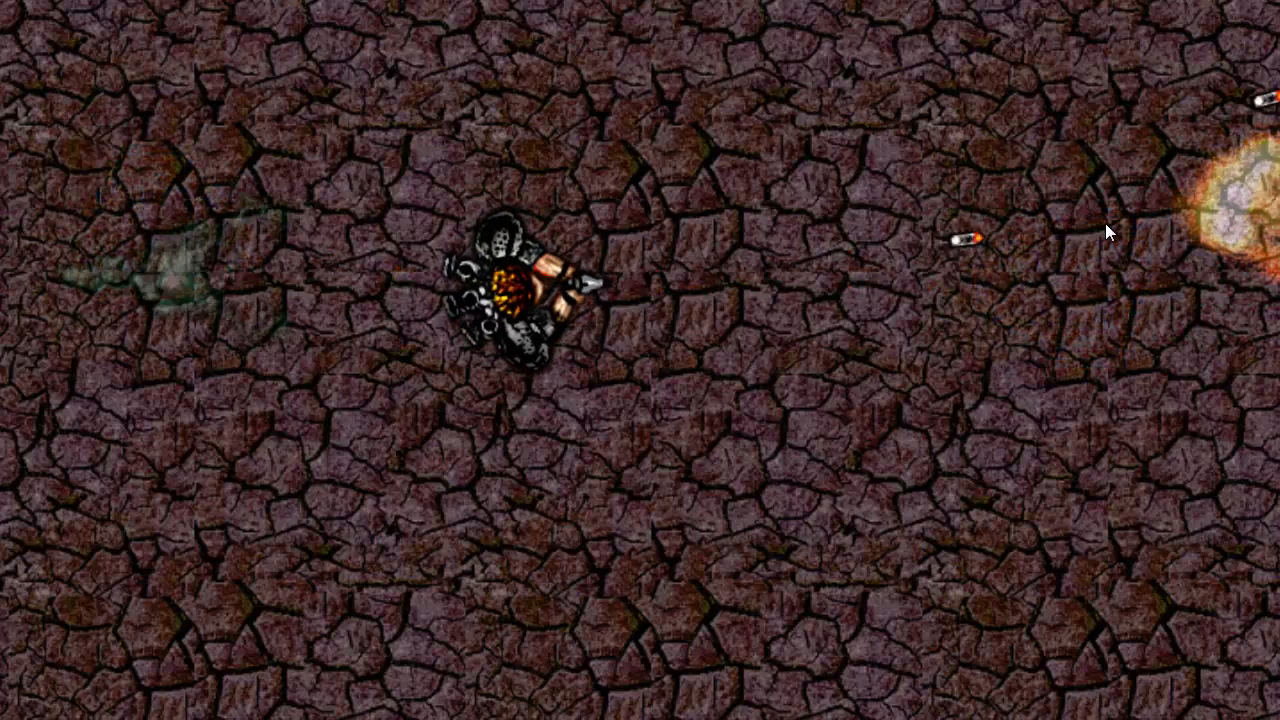
left_click(349, 277)
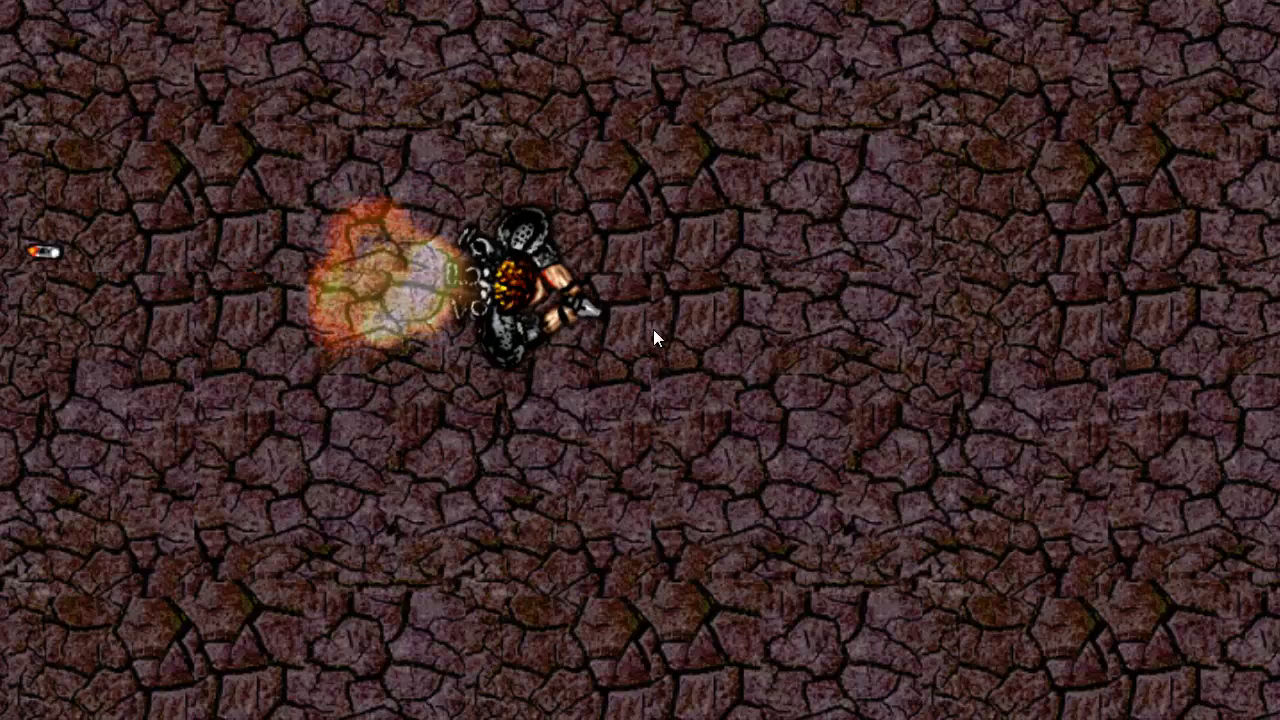
left_click(285, 415)
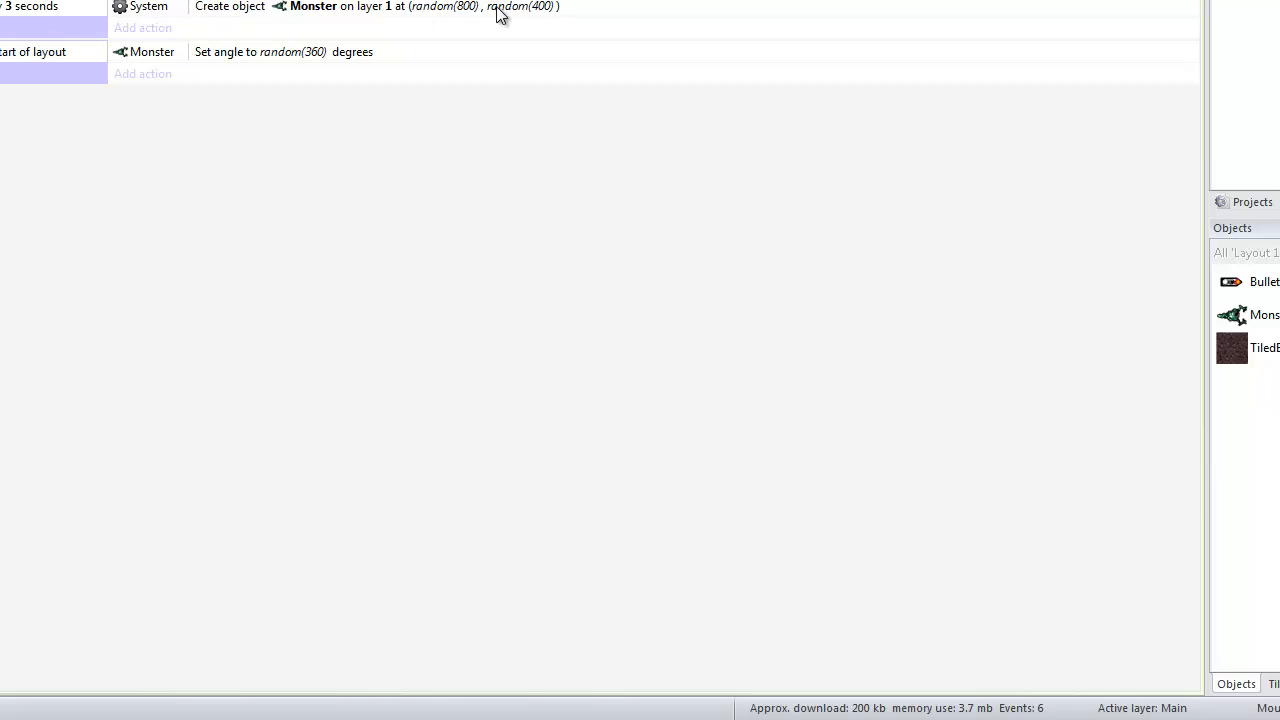
Step: Add a Monster Set angle action with angle random(360) to the Every 3 seconds event
left_click(140, 29)
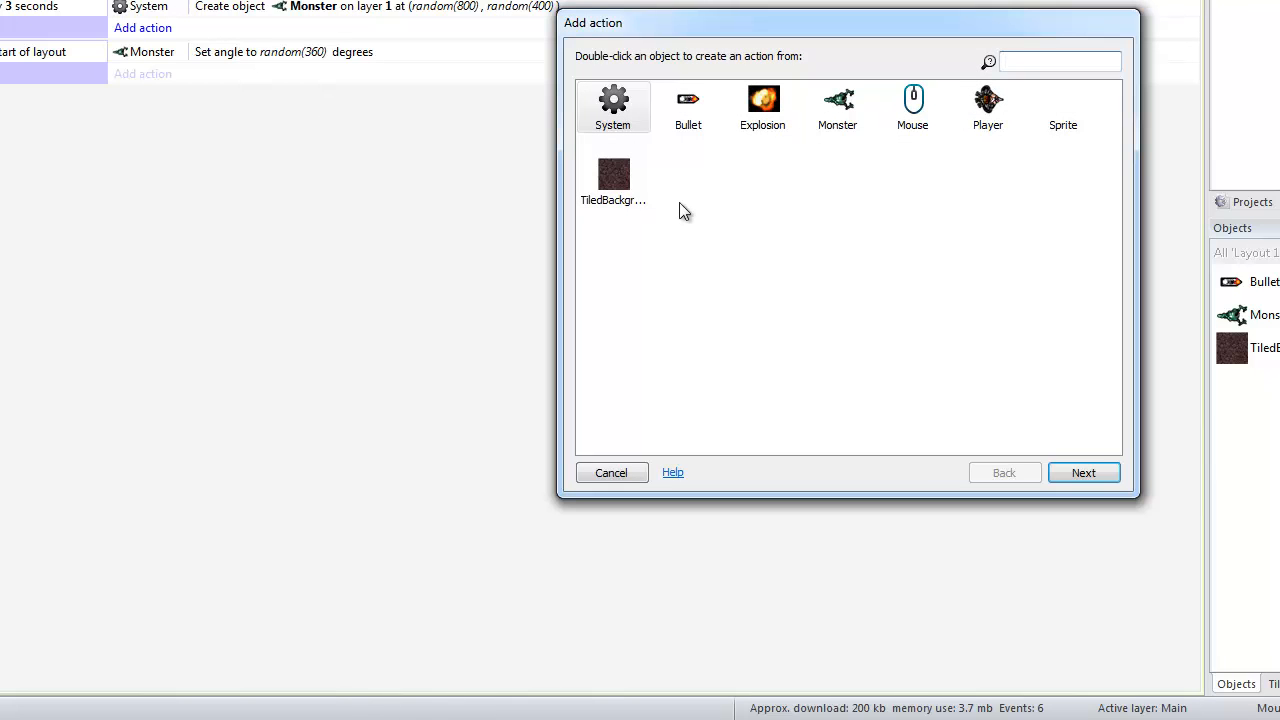
left_click(838, 127)
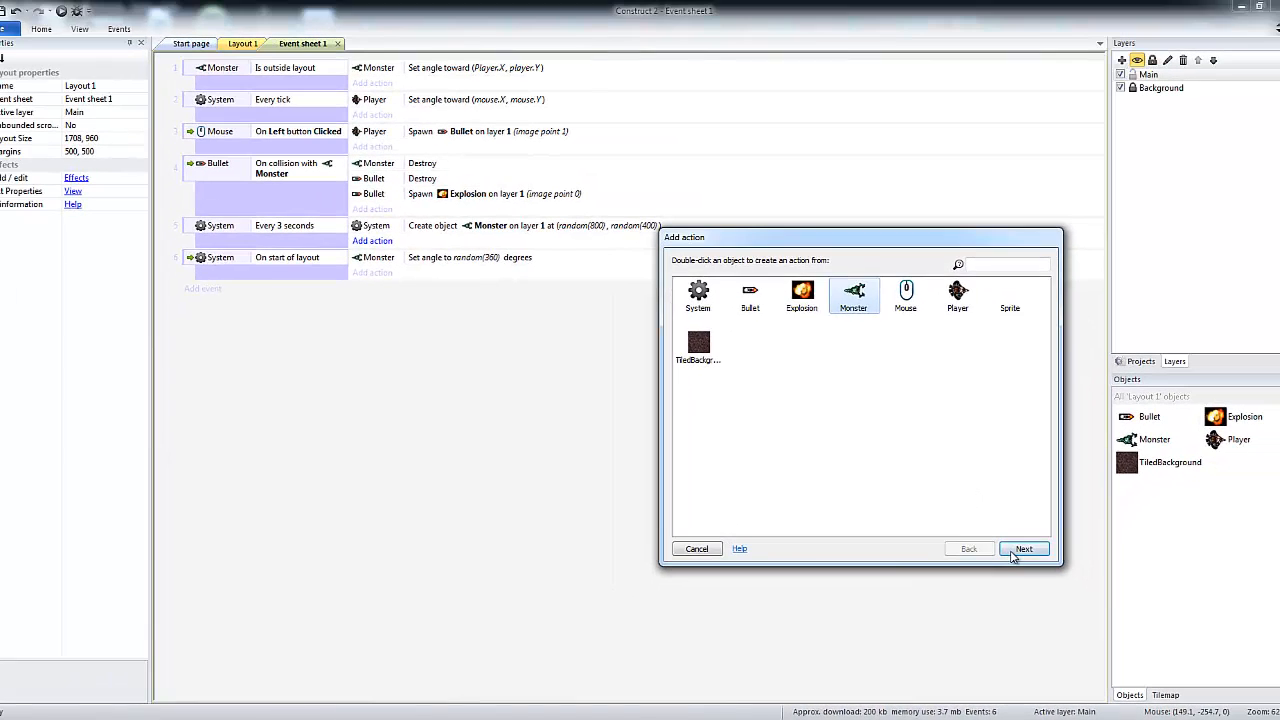
left_click(1013, 552)
left_click(772, 323)
left_click(1025, 548)
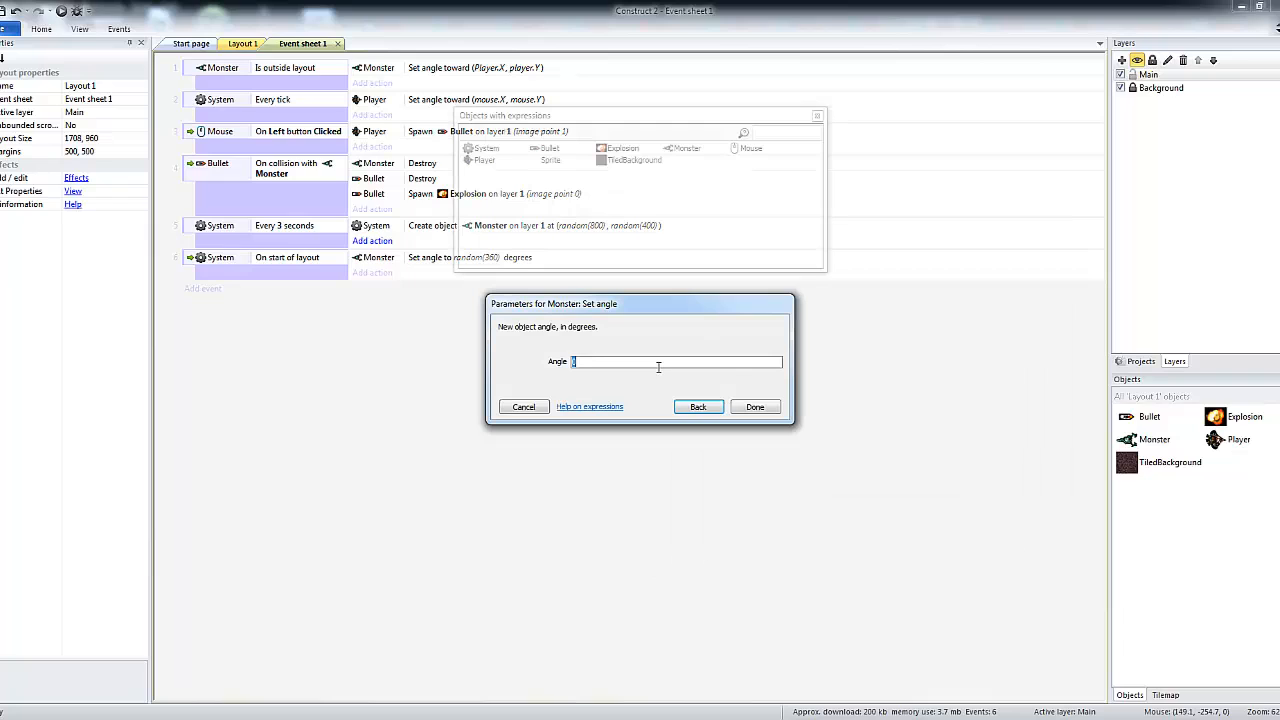
type("rand")
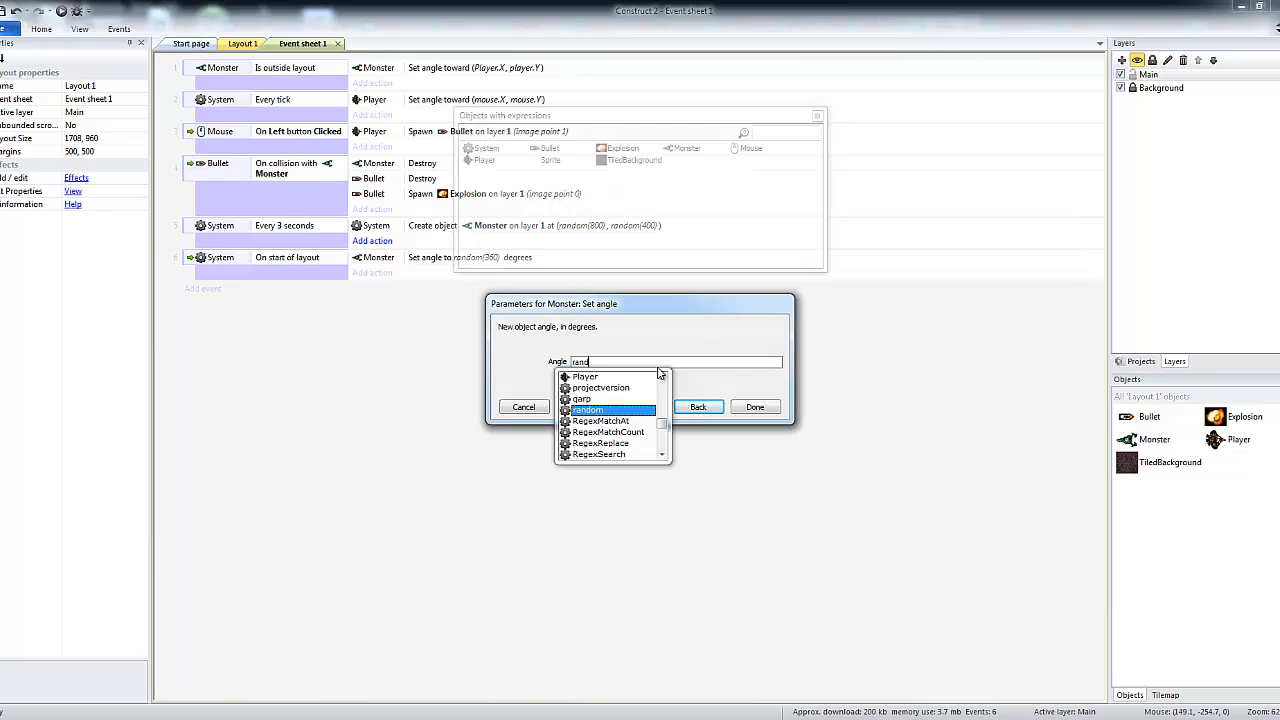
type("om(3")
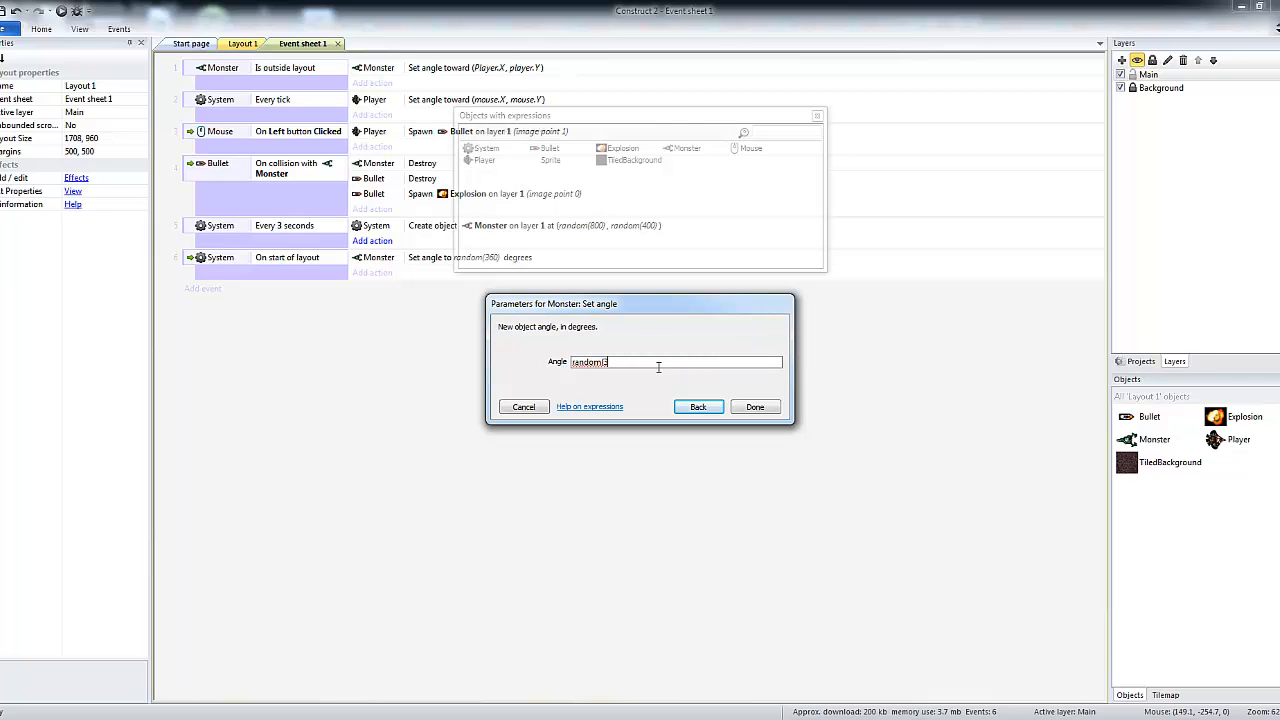
type("60)")
left_click(757, 407)
Step: Run the game again, shoot at monsters to test the spawned ones' random directions, and return to Layout 1 in the editor
left_click(61, 11)
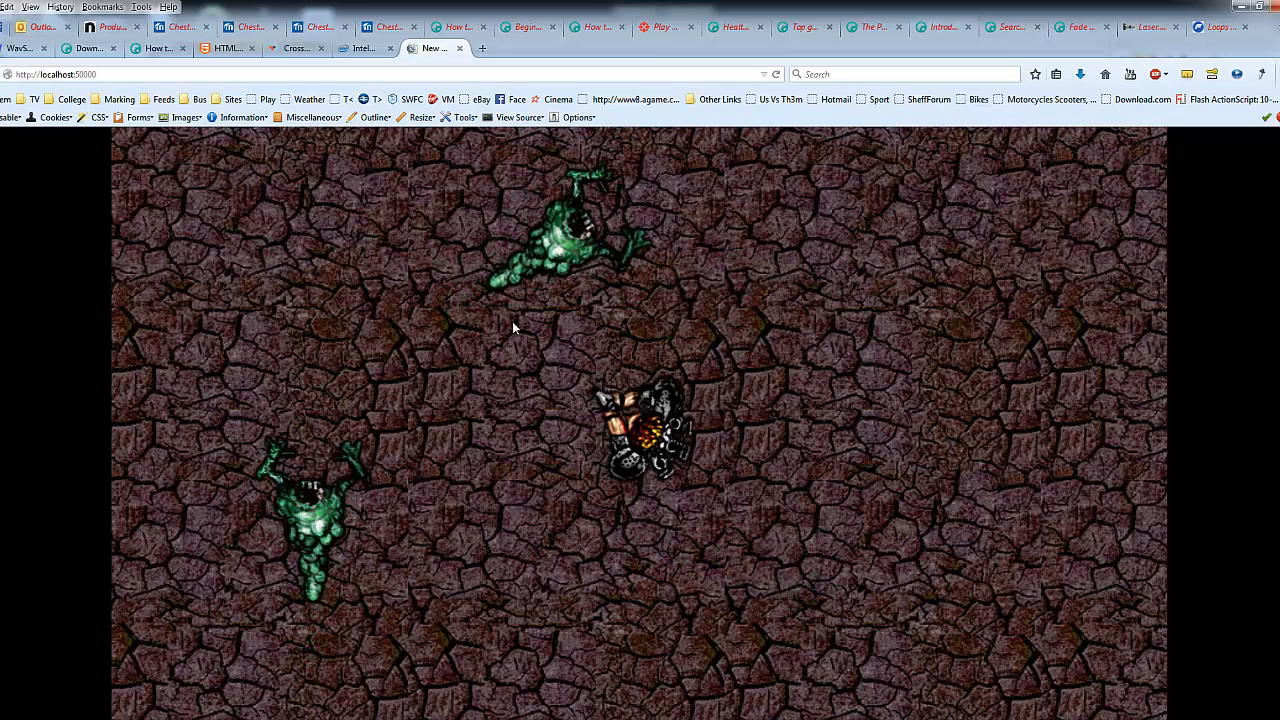
left_click(338, 391)
left_click(338, 391)
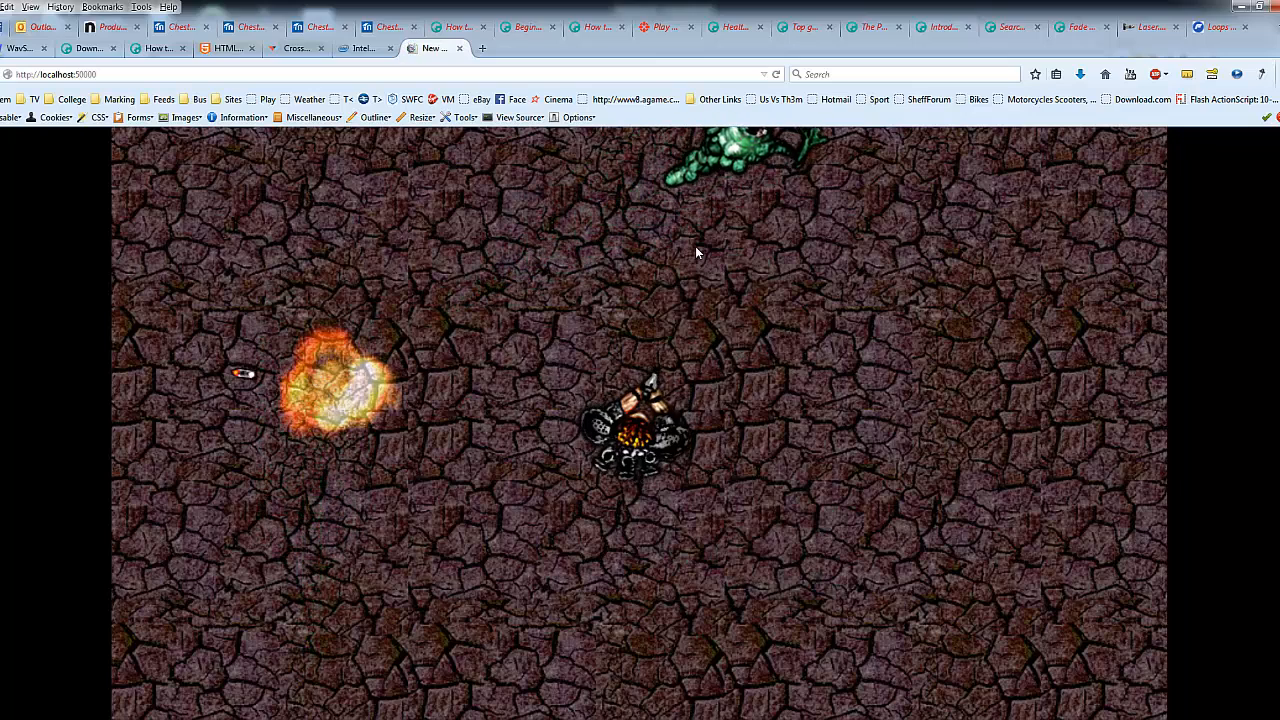
left_click(726, 234)
left_click(726, 235)
left_click(726, 236)
left_click(507, 553)
left_click(507, 553)
left_click(508, 554)
left_click(448, 427)
left_click(508, 435)
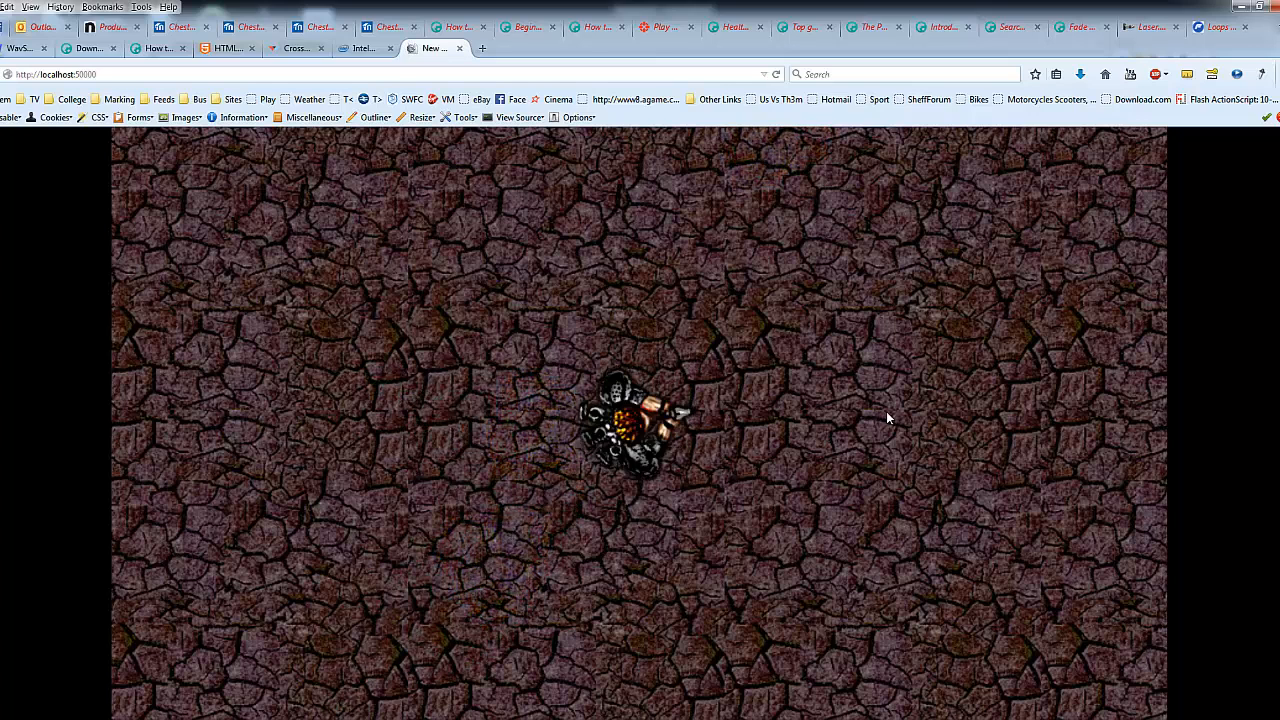
left_click(825, 264)
left_click(827, 260)
left_click(828, 258)
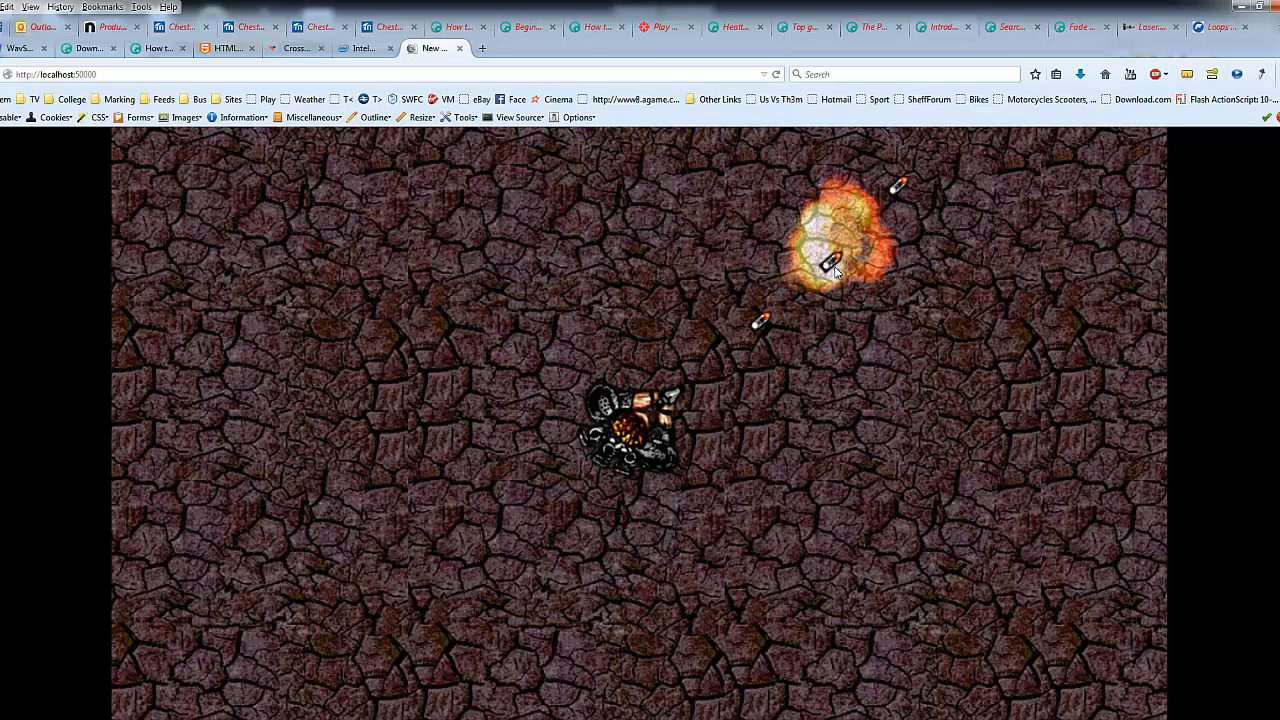
left_click(402, 436)
left_click(660, 298)
left_click(732, 296)
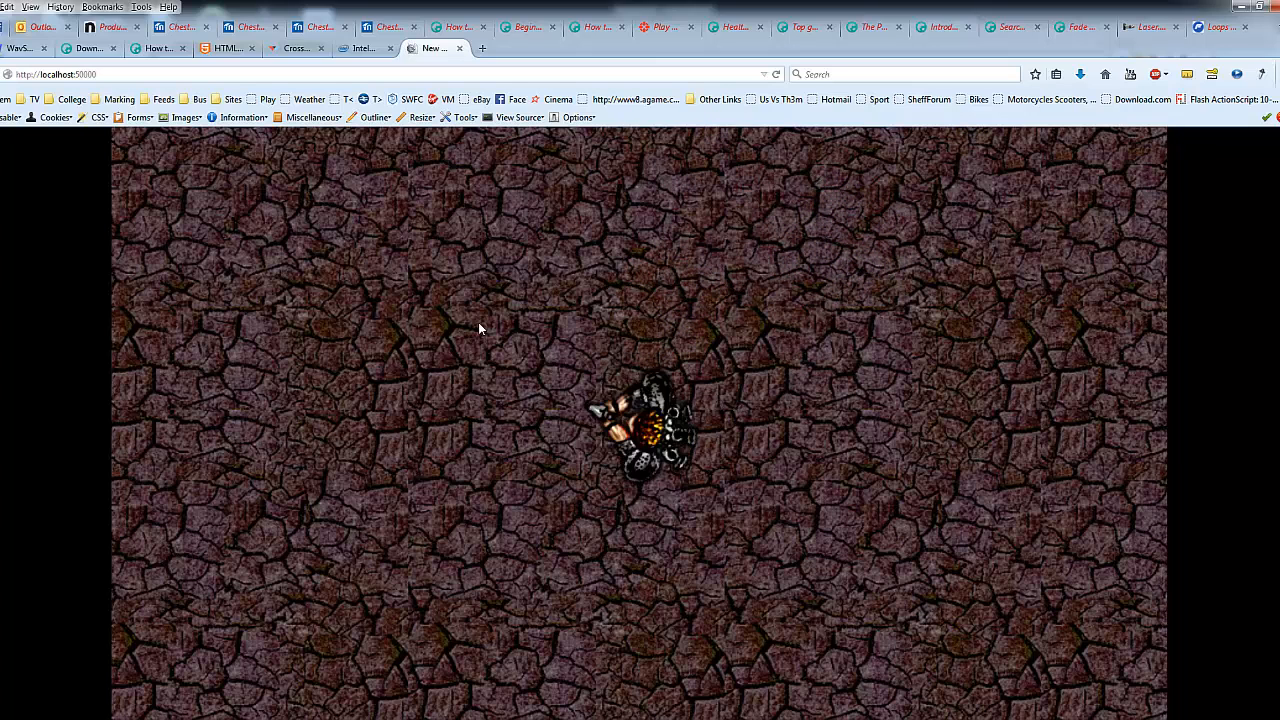
left_click(757, 718)
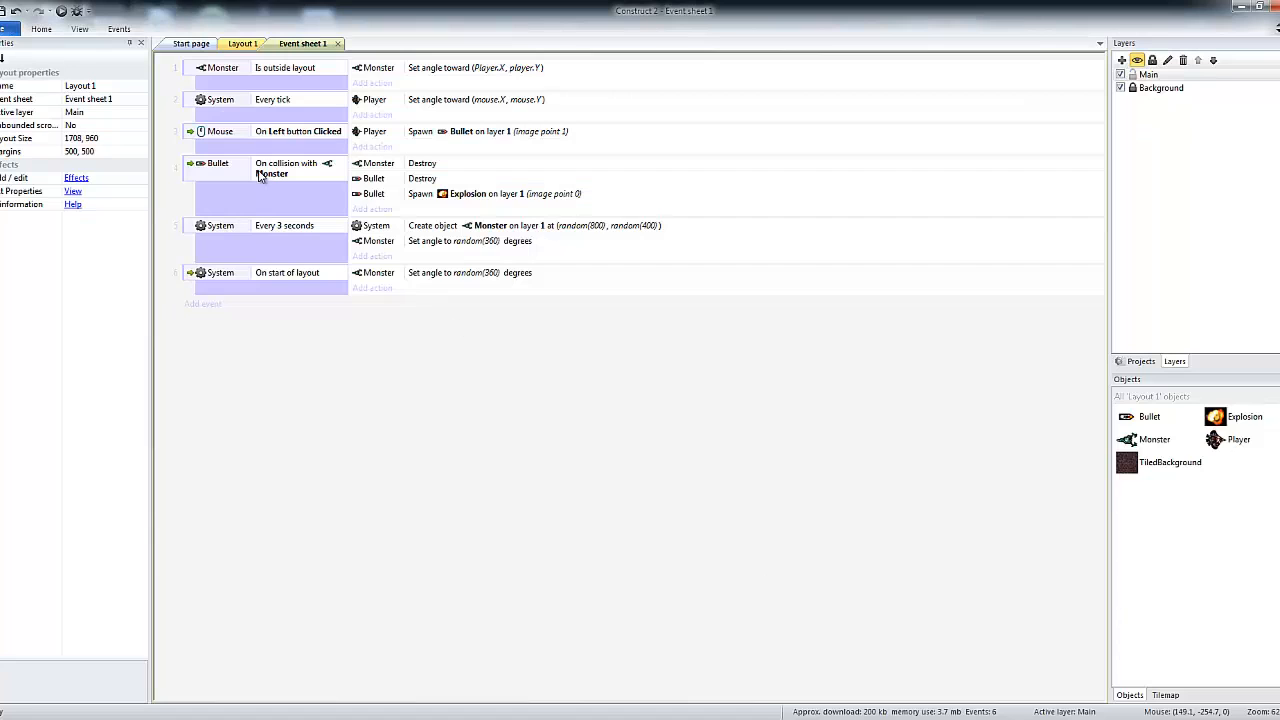
left_click(236, 45)
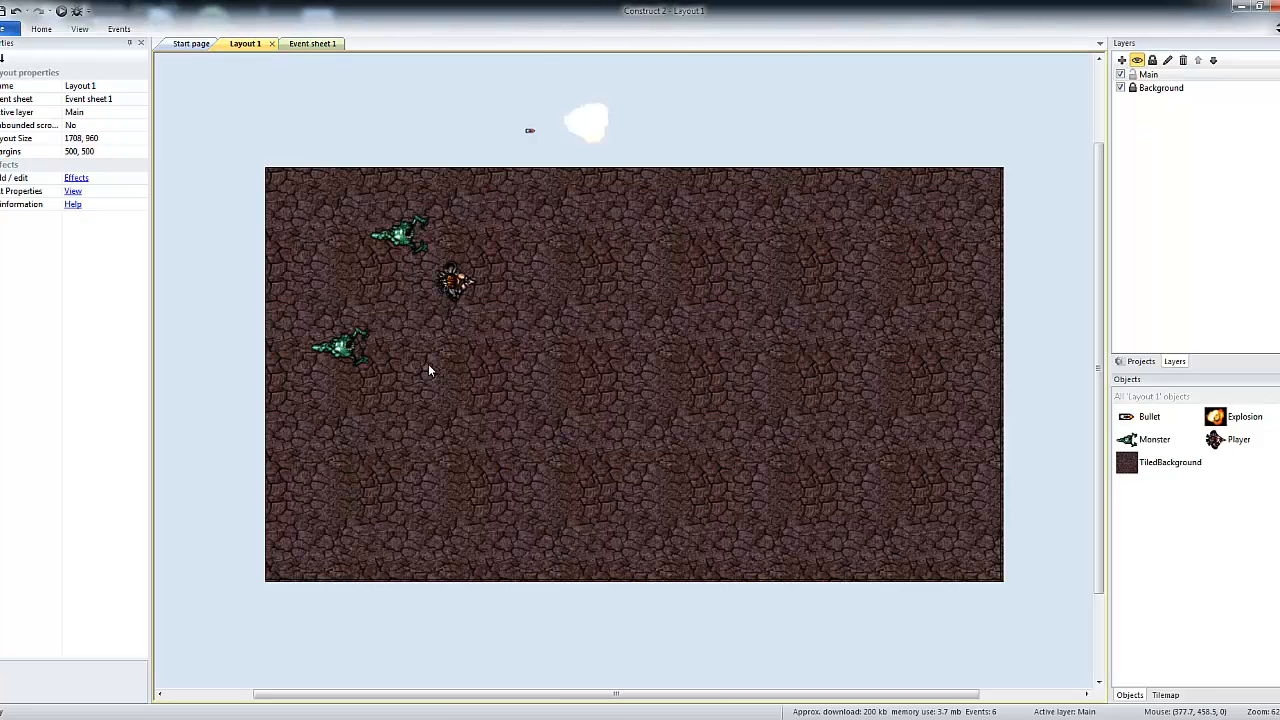
Step: Hide the Background layer and add a new layer named HUD above Main
left_click(1120, 88)
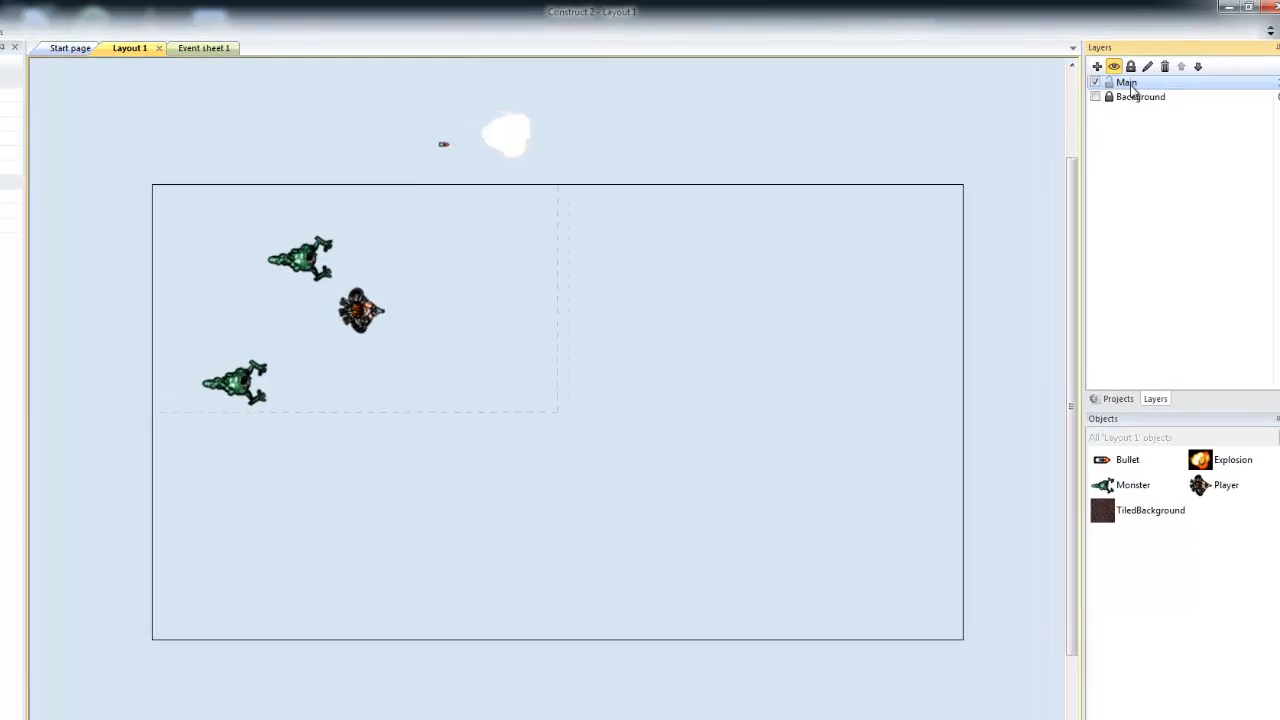
left_click(1097, 66)
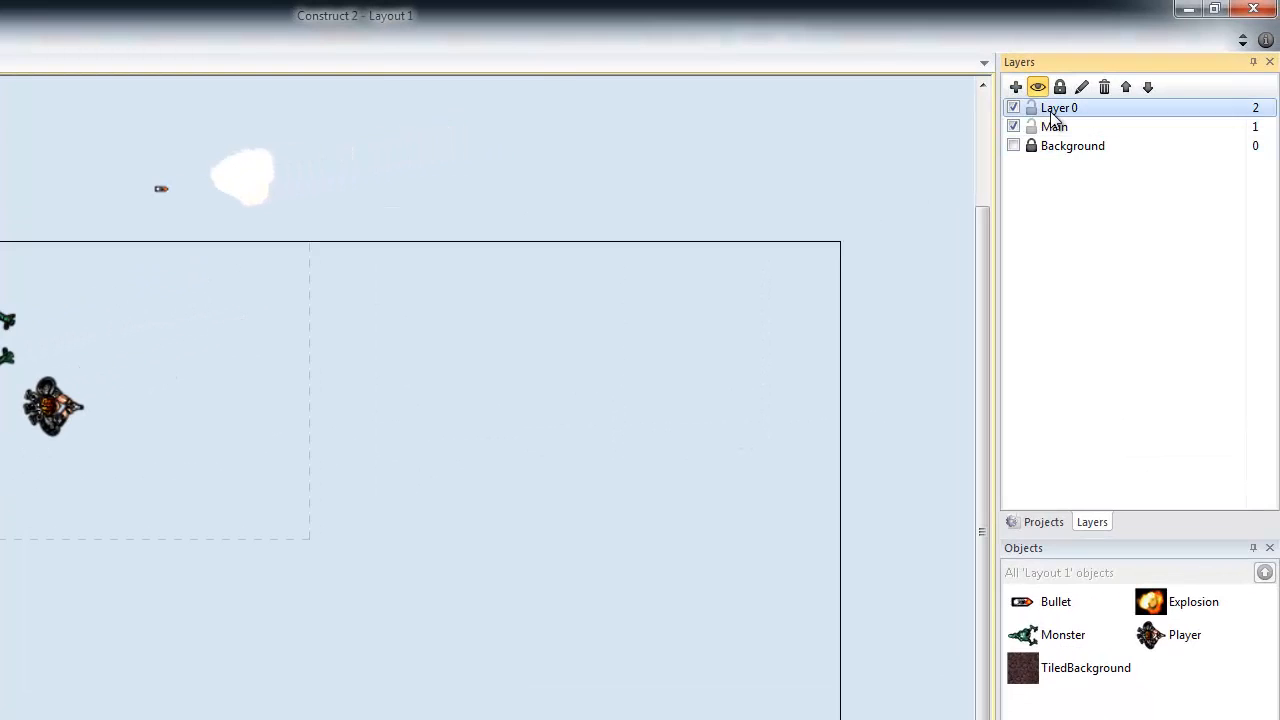
left_click(1051, 110)
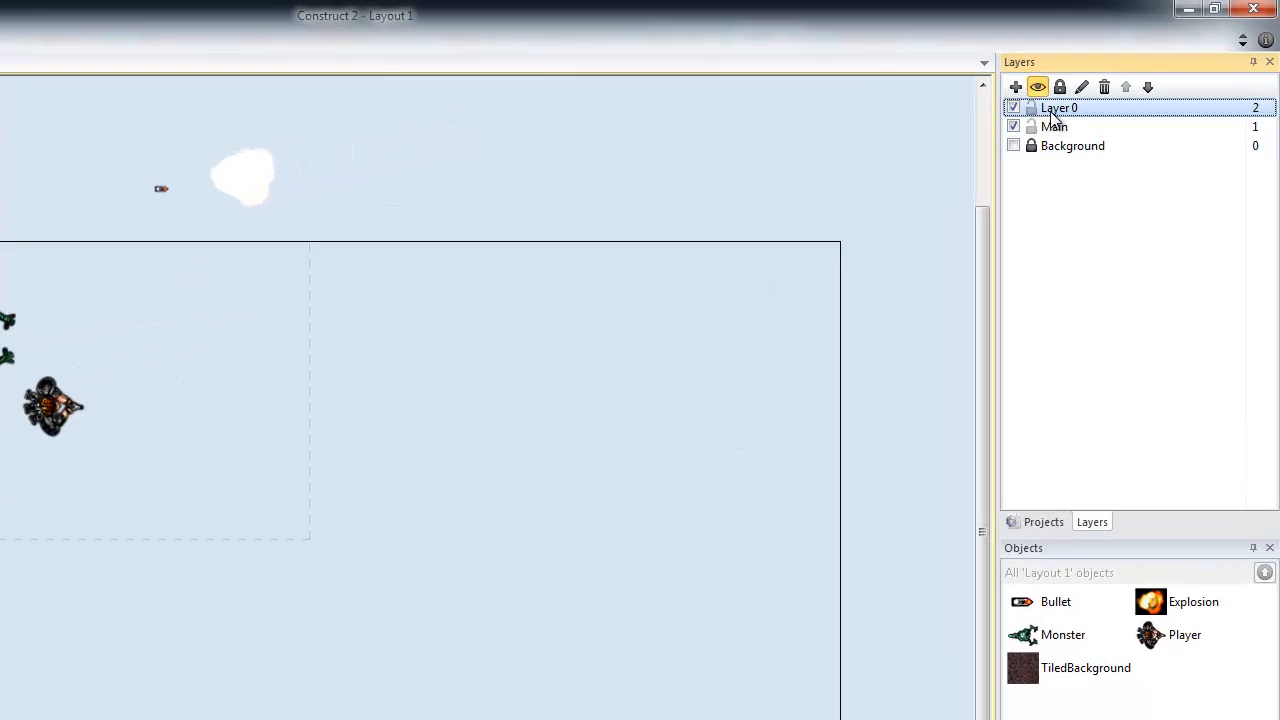
left_click(1052, 109)
type("HUD")
key("Return")
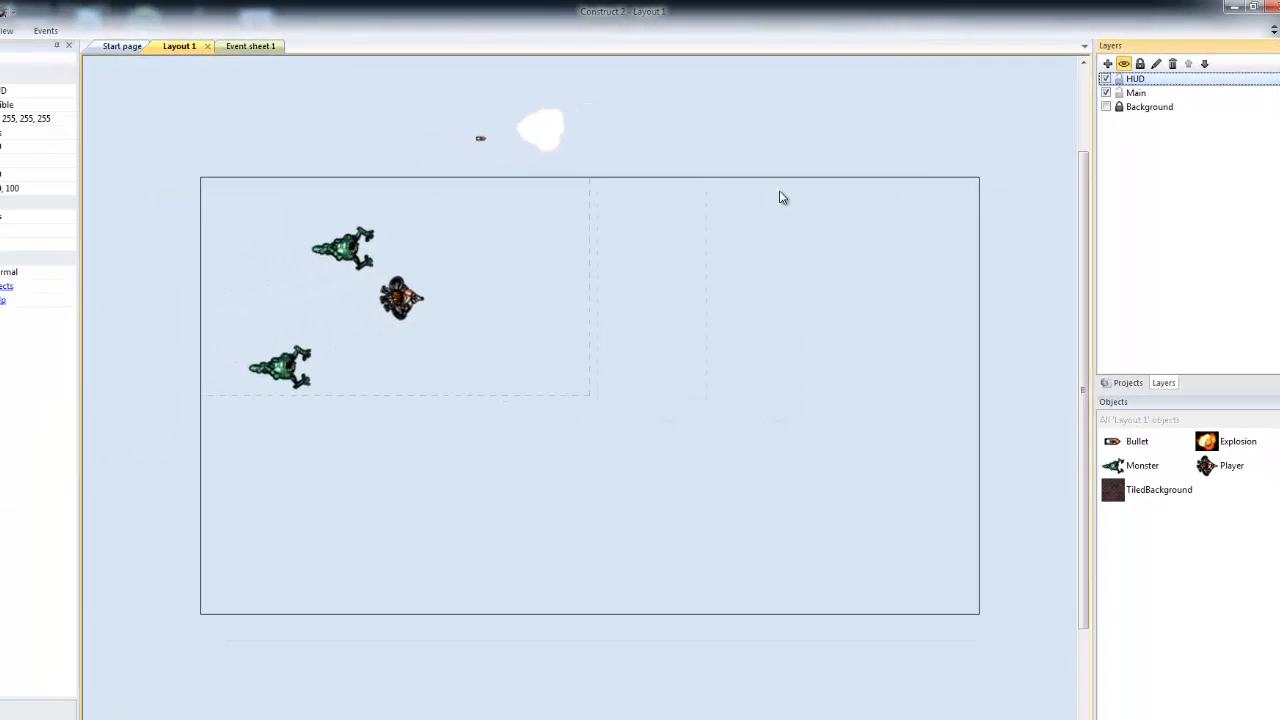
Step: Insert a Text object on the HUD layer in the upper-left corner of the layout
right_click(228, 207)
left_click(215, 211)
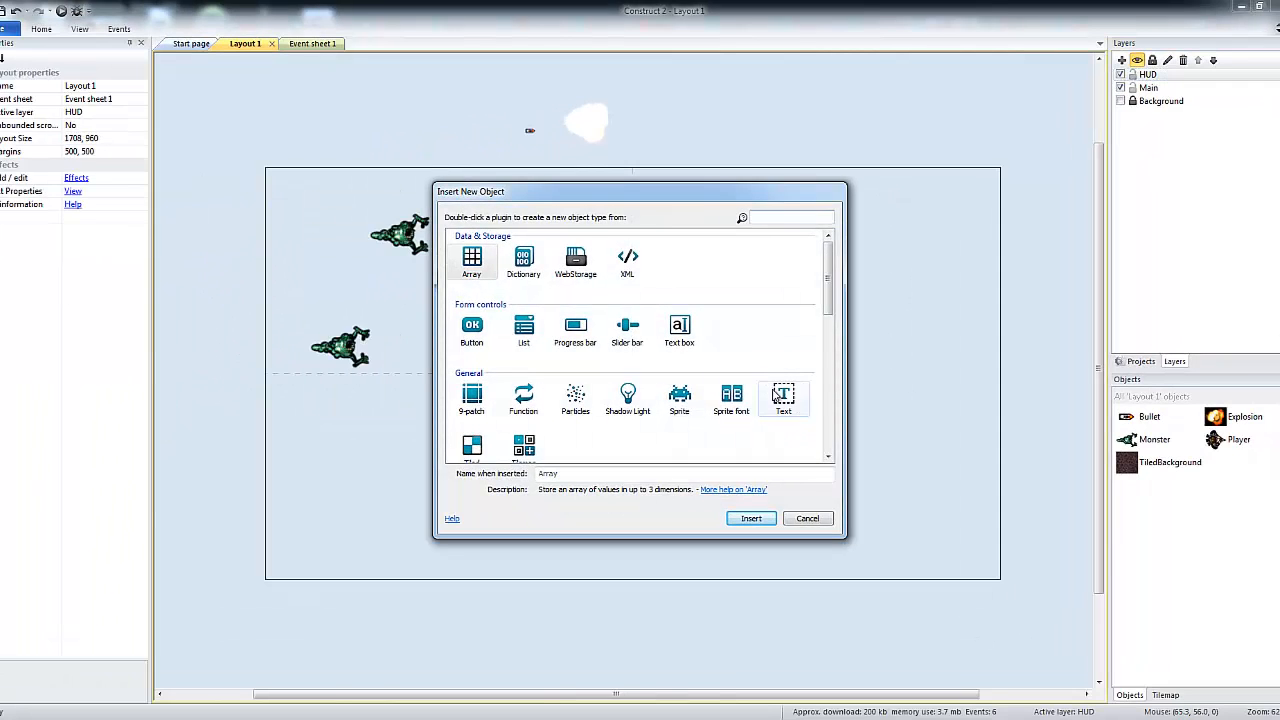
left_click(779, 397)
left_click(751, 518)
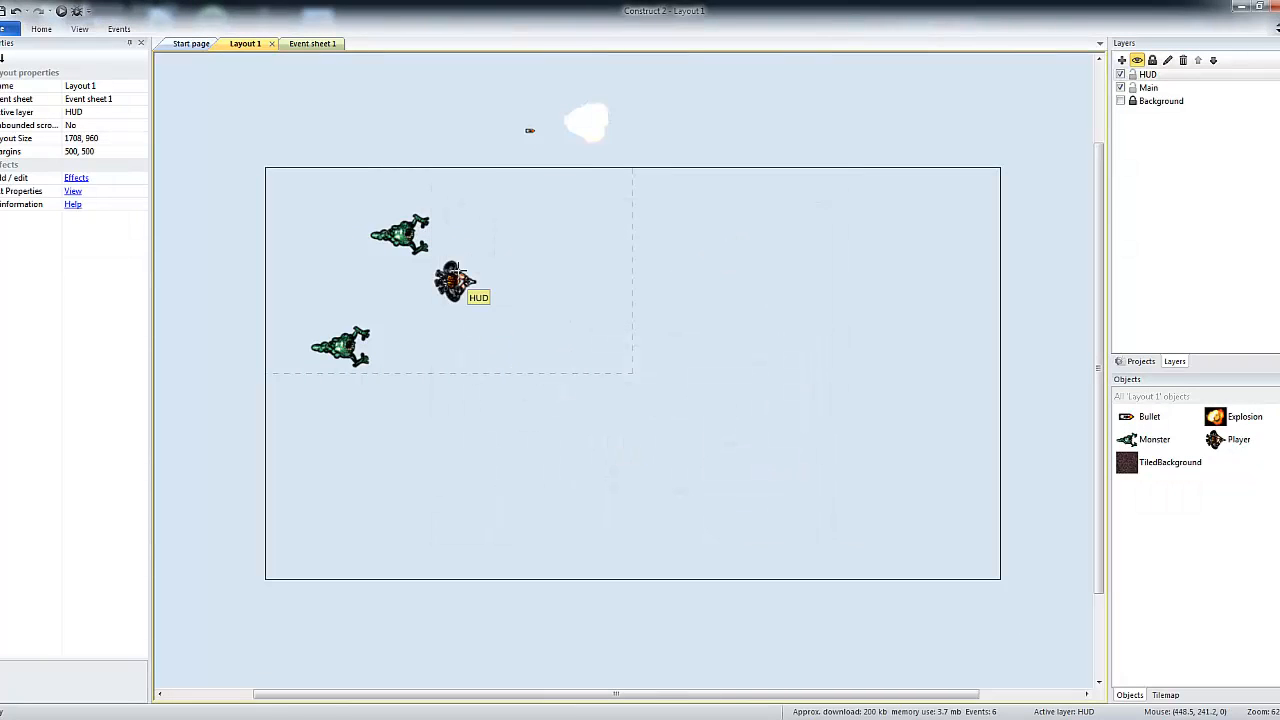
left_click(271, 176)
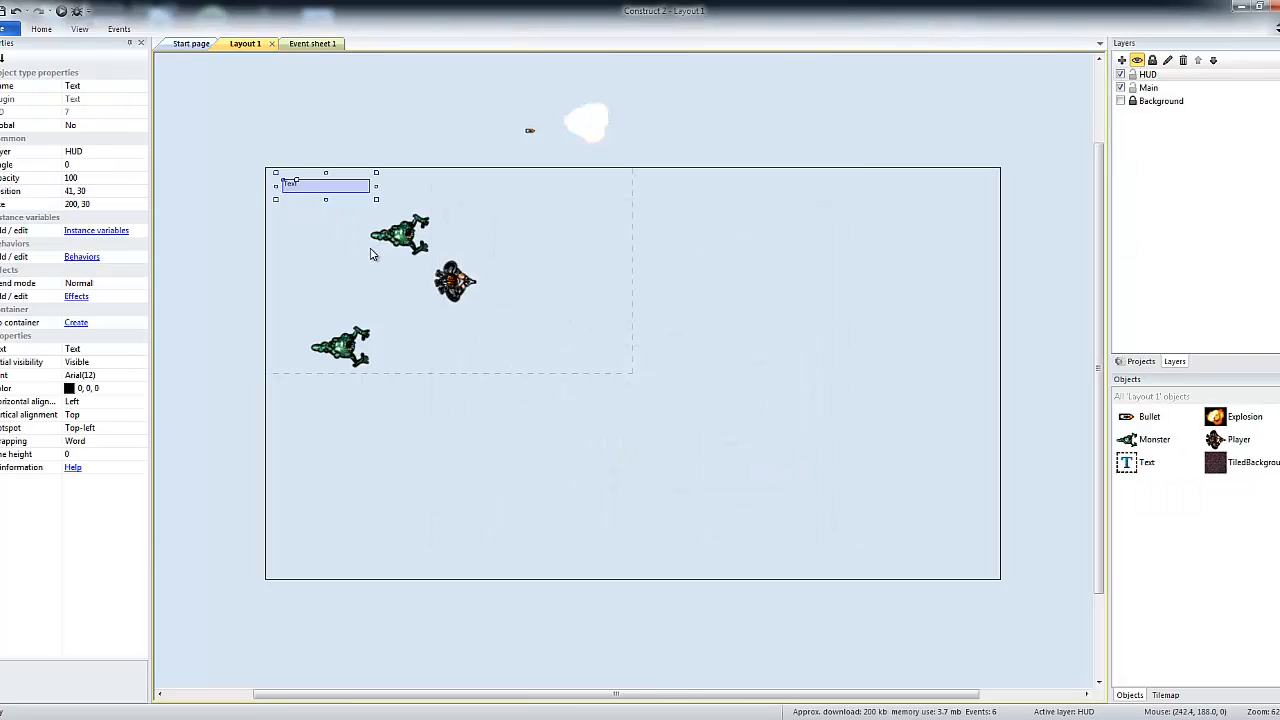
Step: Set the text object's content to "Score:", rename the object Score, and move it closer to the layout's corner, at about 31, 19
left_click(84, 349)
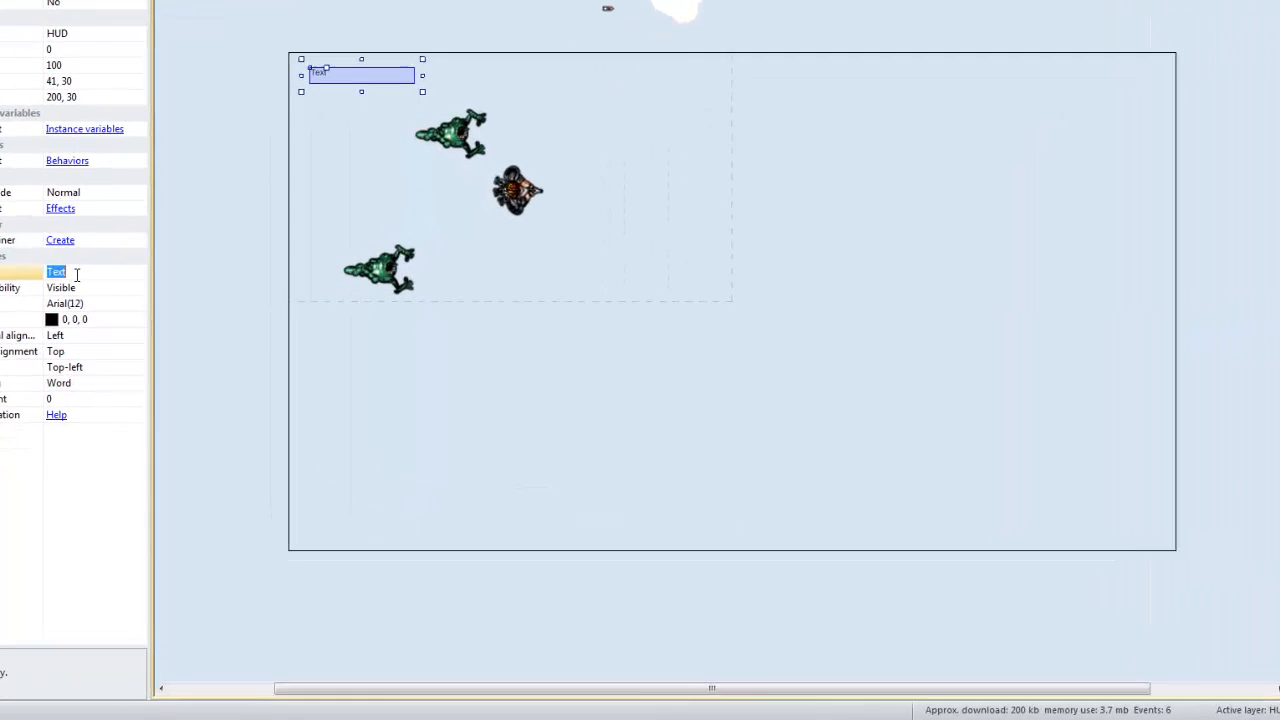
type("S")
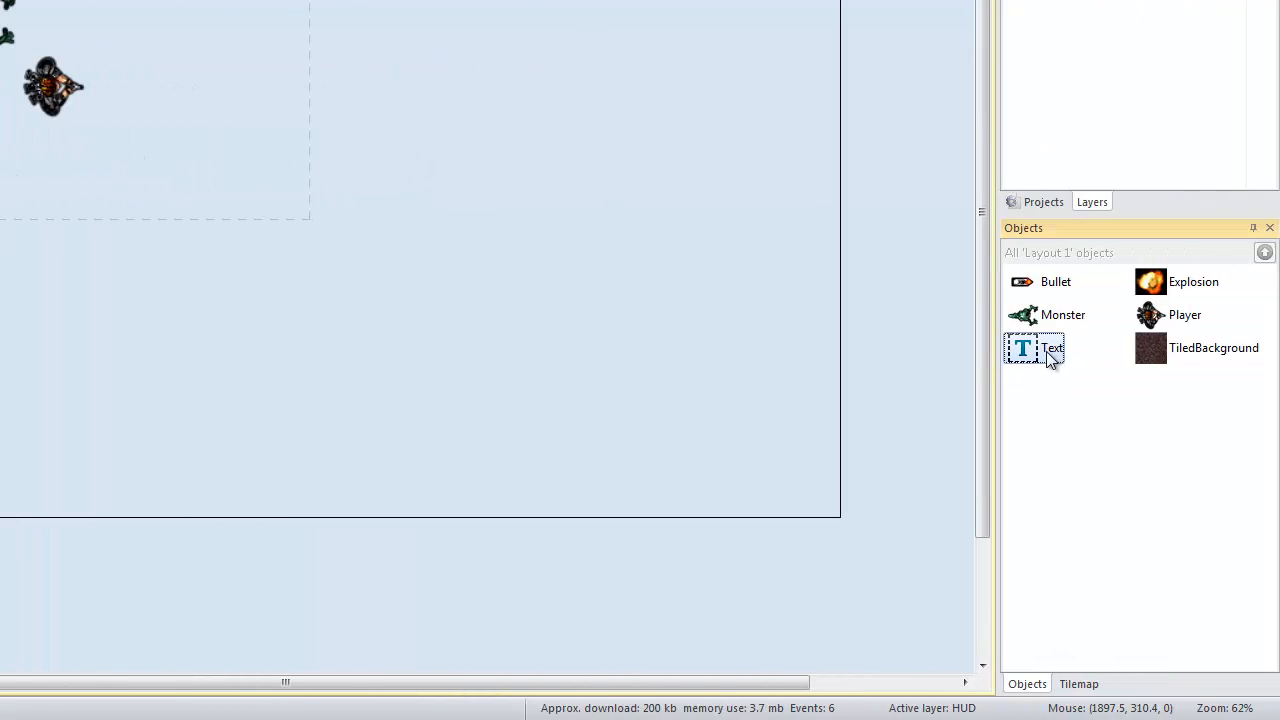
left_click(1052, 350)
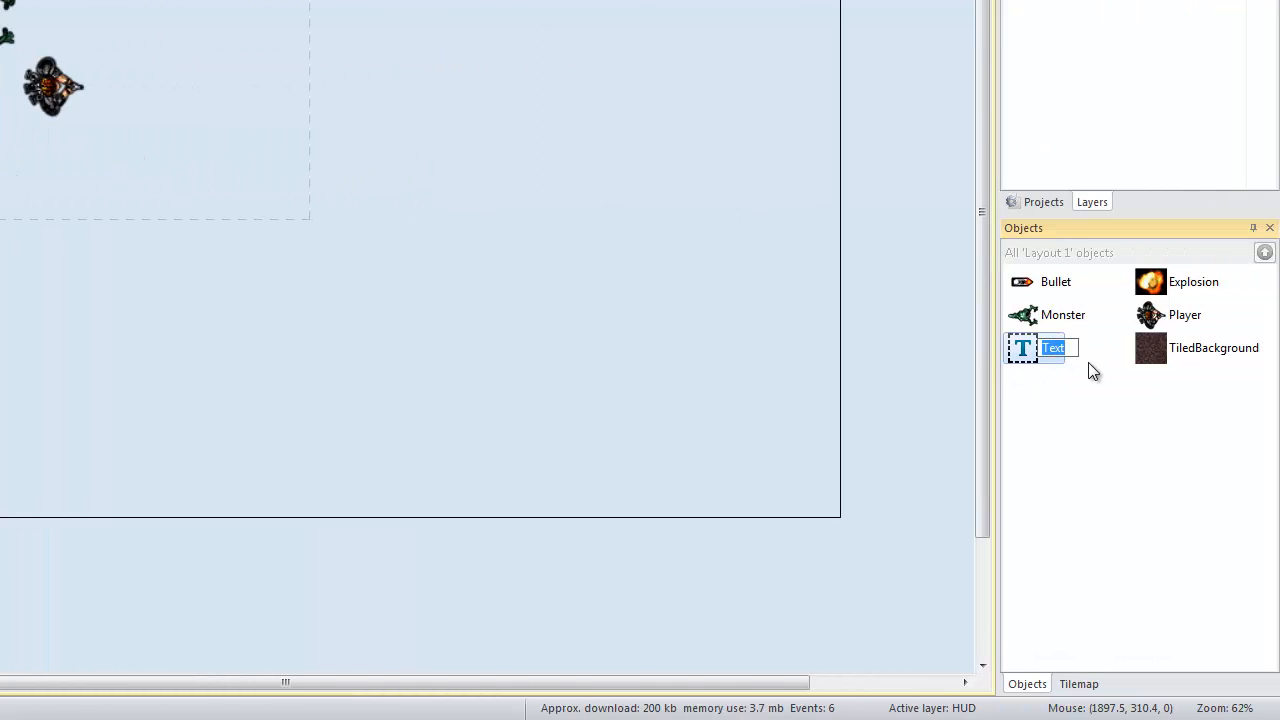
type("Score")
key("Return")
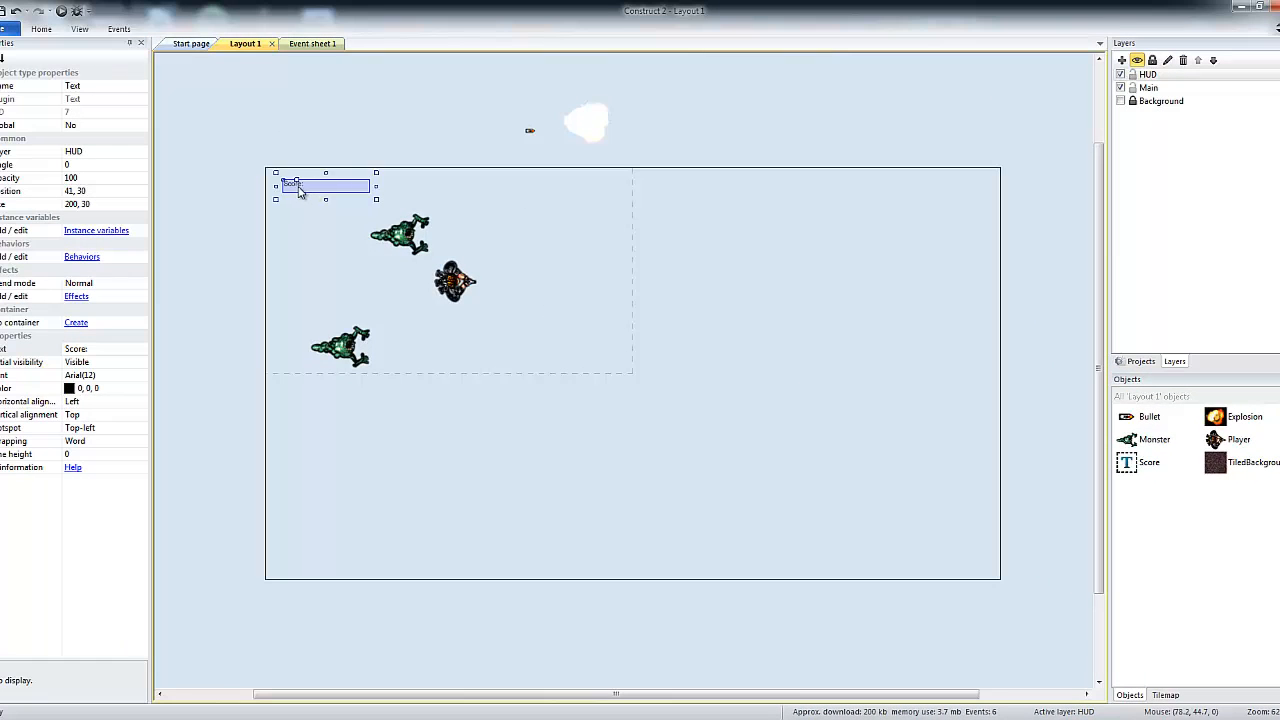
left_click_drag(300, 190, 290, 179)
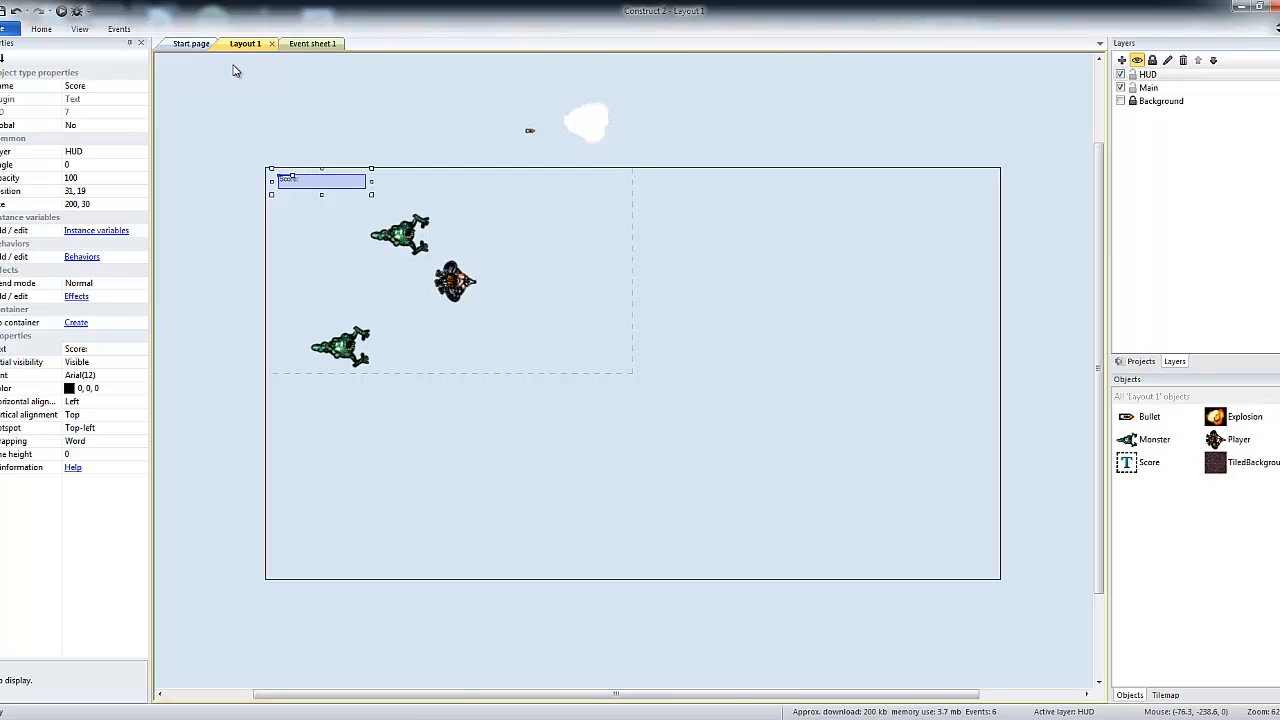
left_click(321, 47)
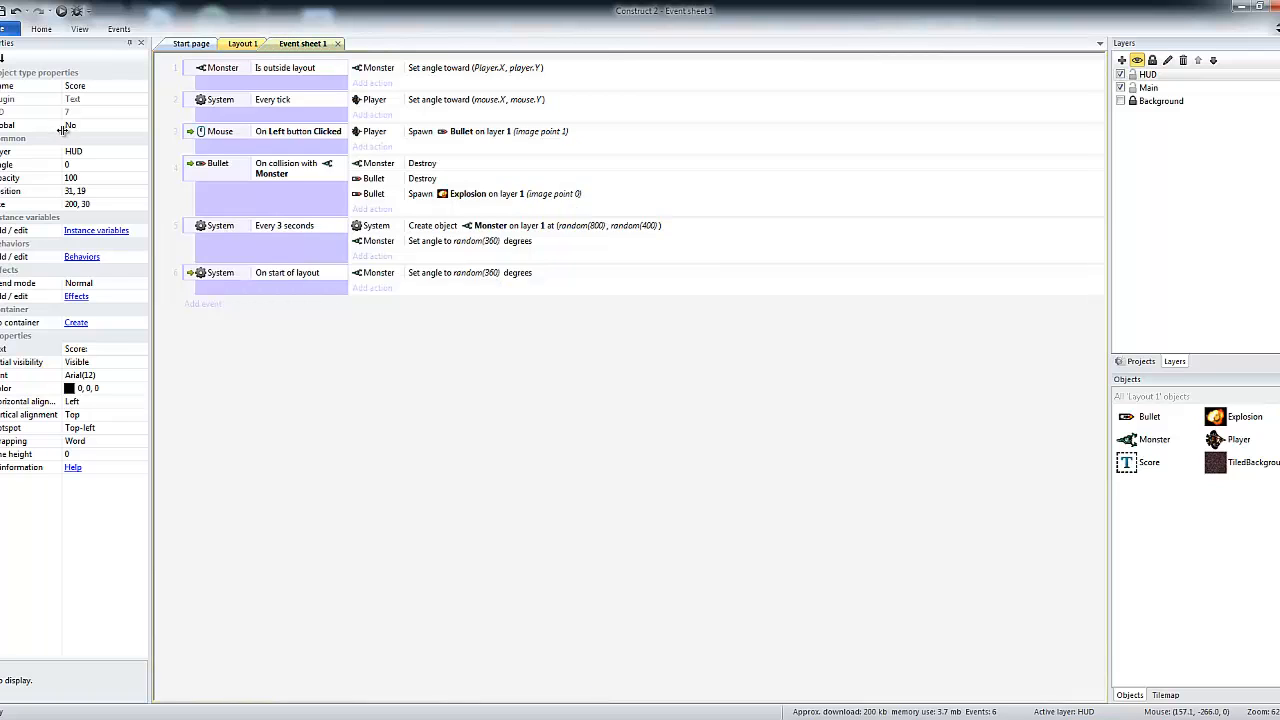
left_click(240, 44)
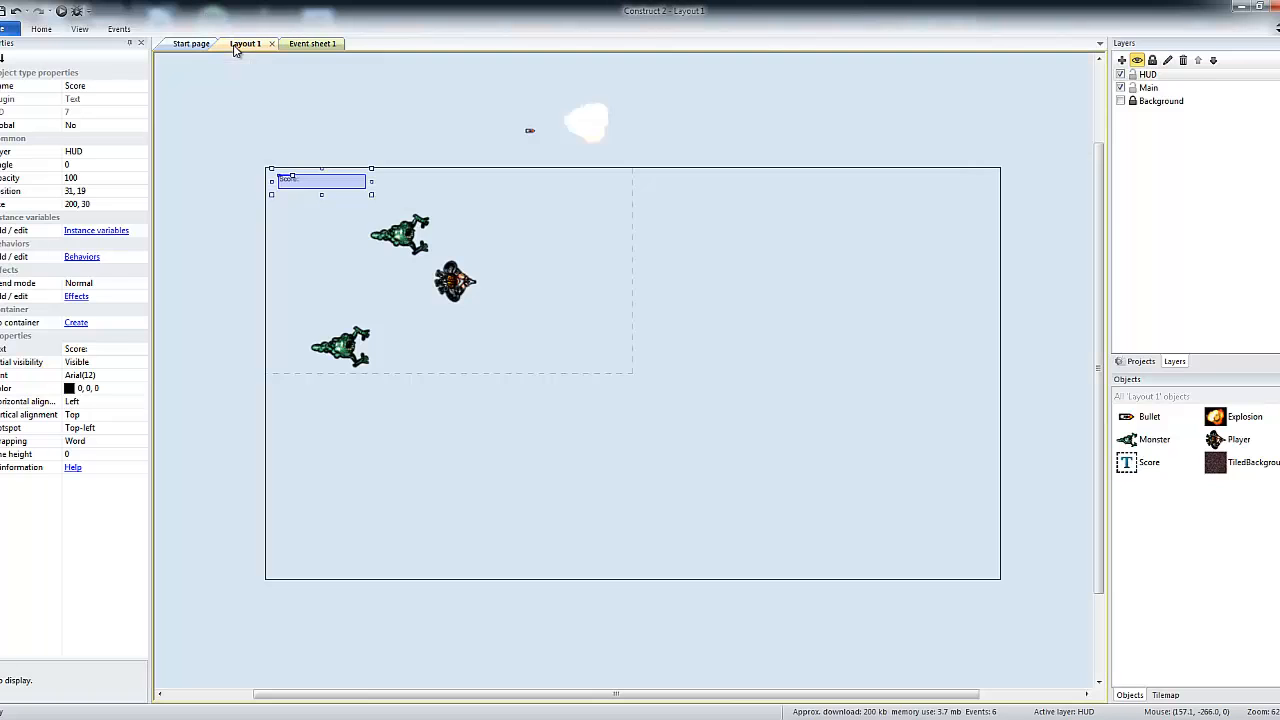
left_click(186, 191)
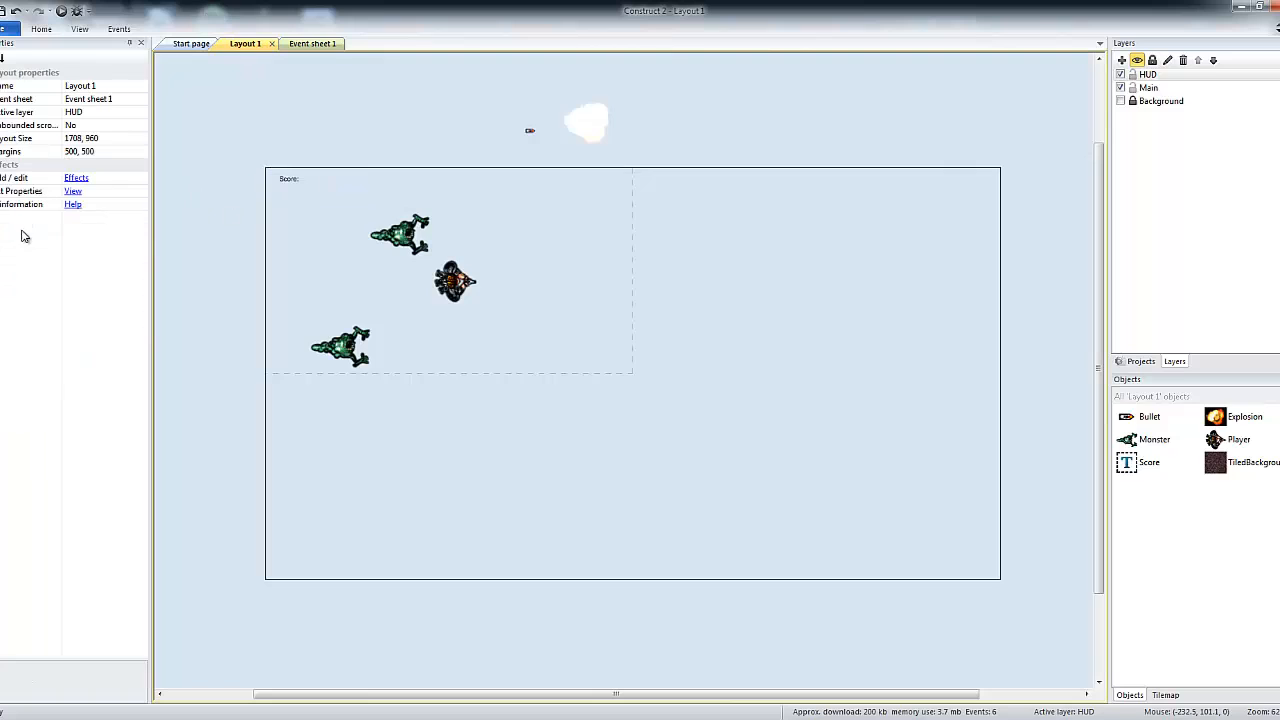
left_click(73, 191)
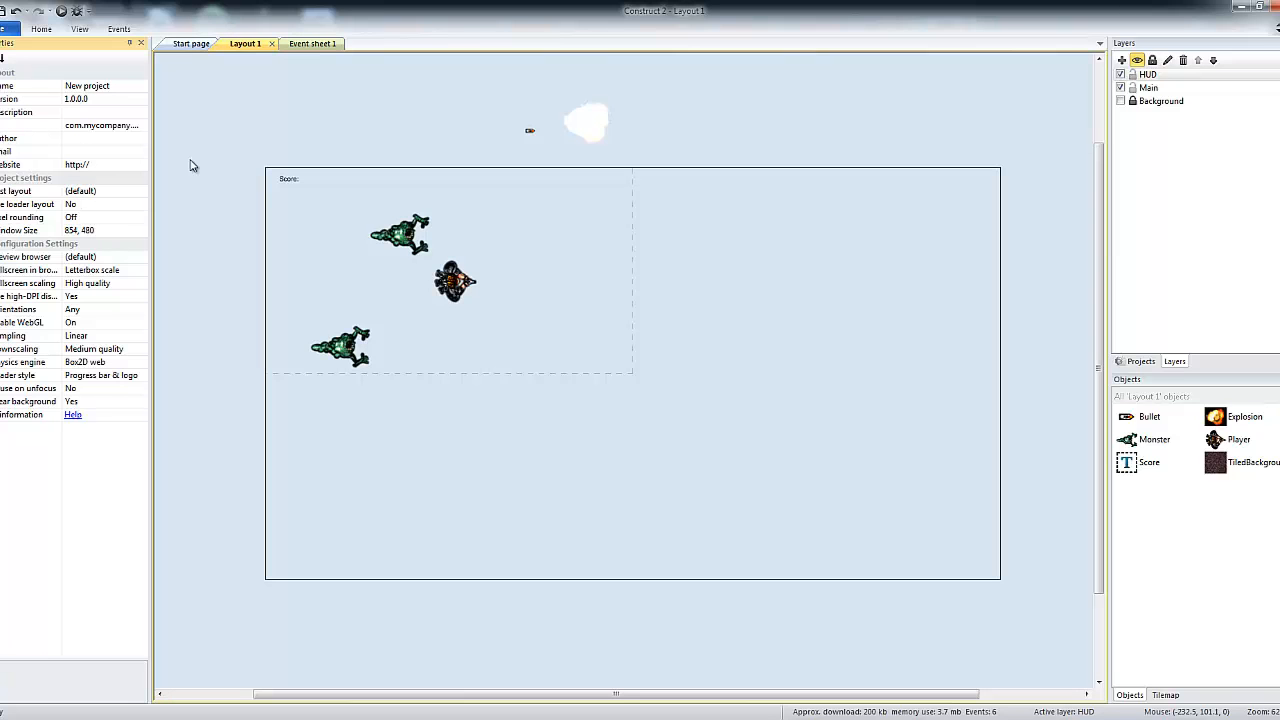
left_click(291, 179)
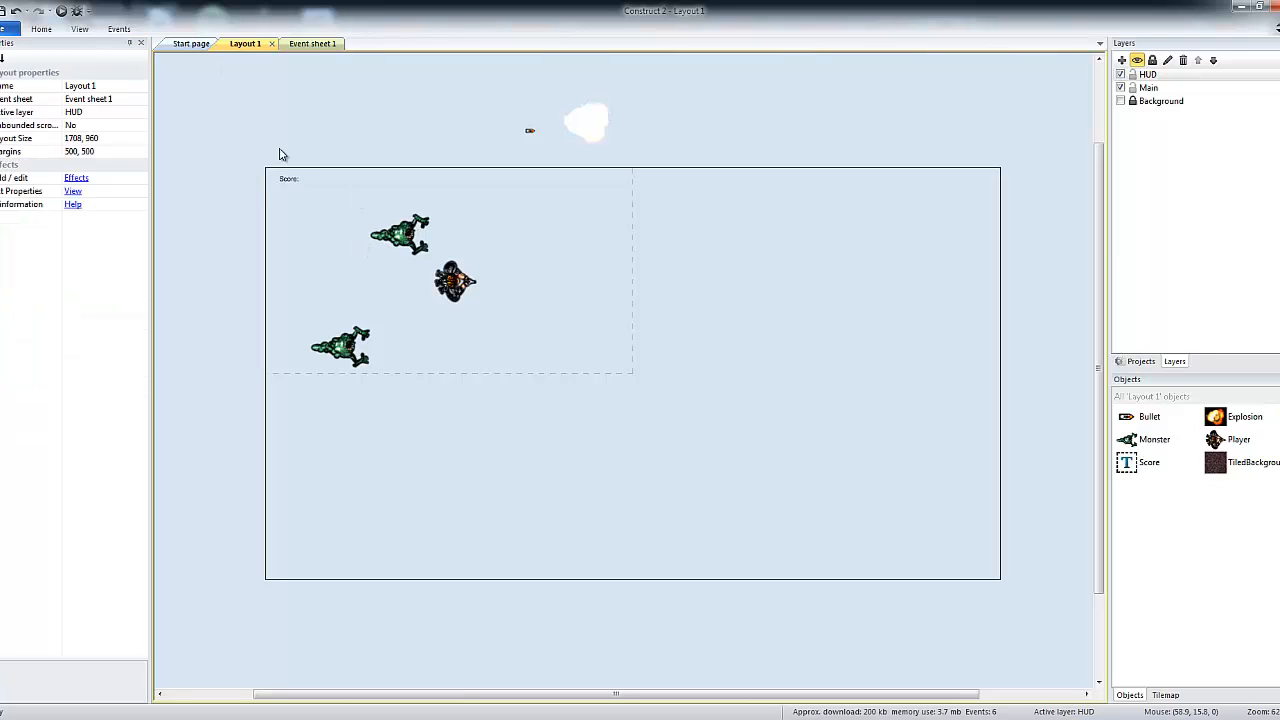
left_click(460, 292)
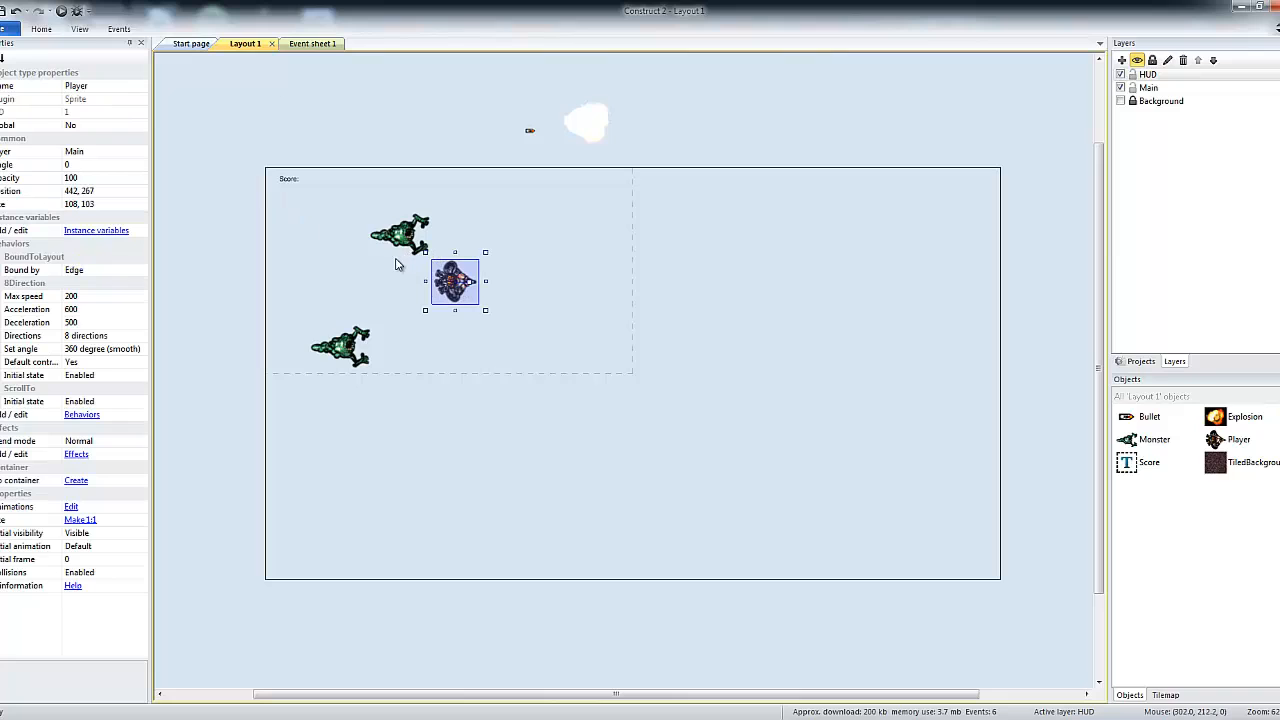
left_click(335, 118)
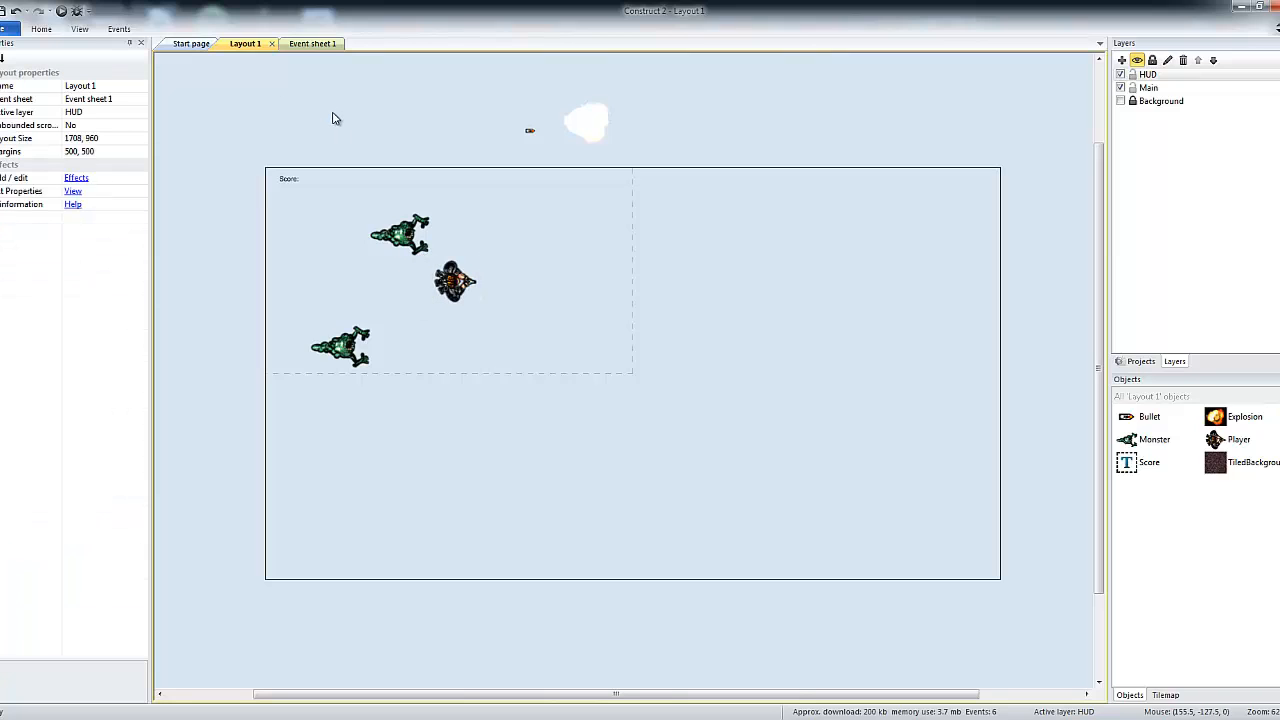
Step: Add a global variable named Score of type Number with initial value 0 to Event sheet 1
left_click(310, 44)
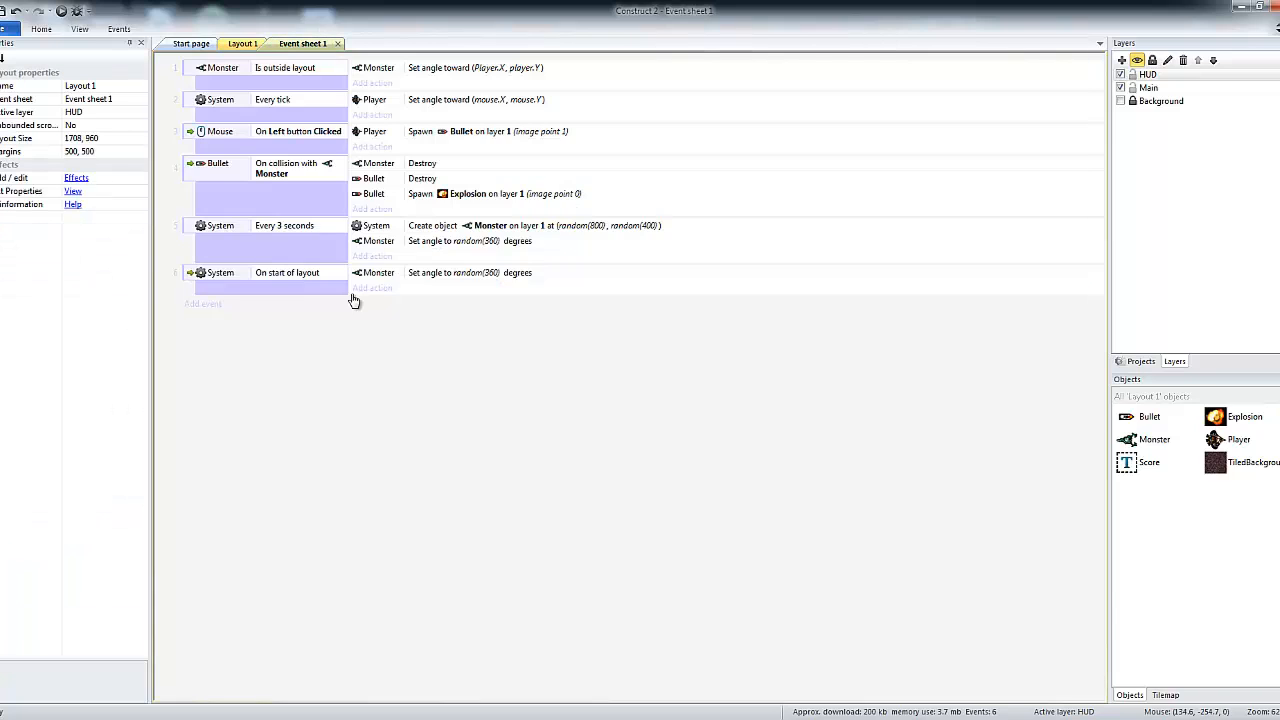
right_click(293, 377)
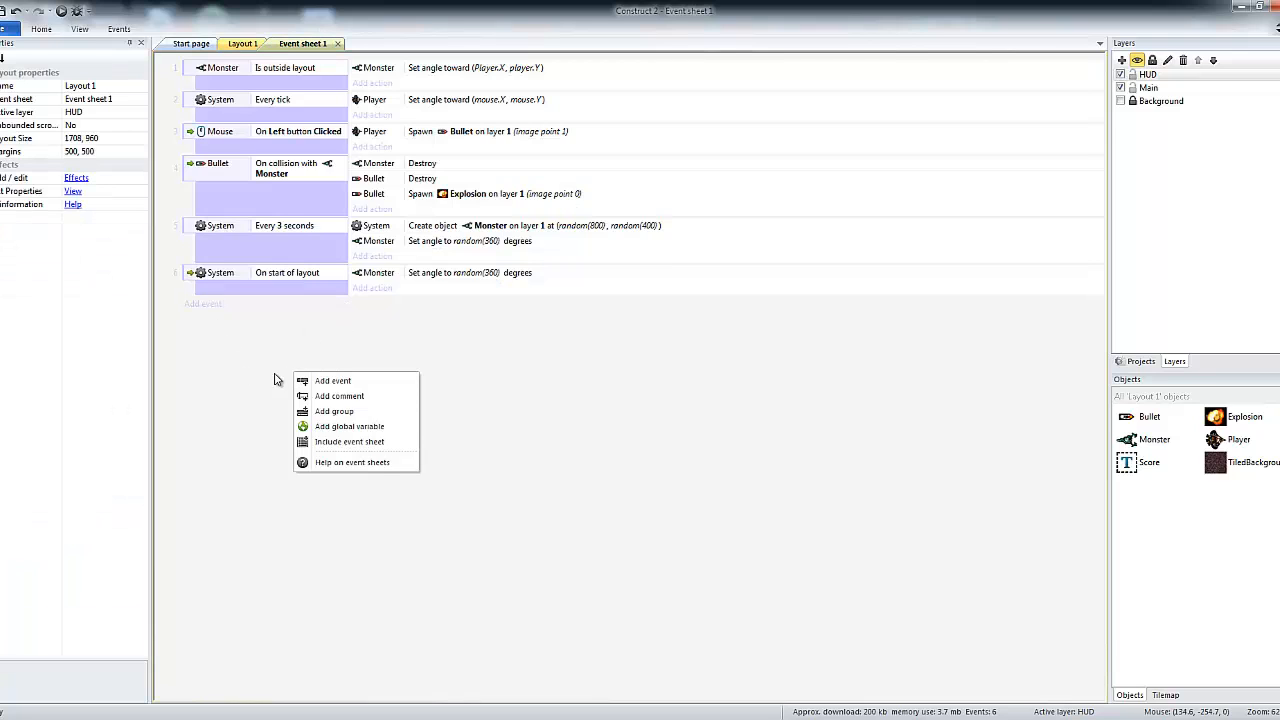
left_click(337, 427)
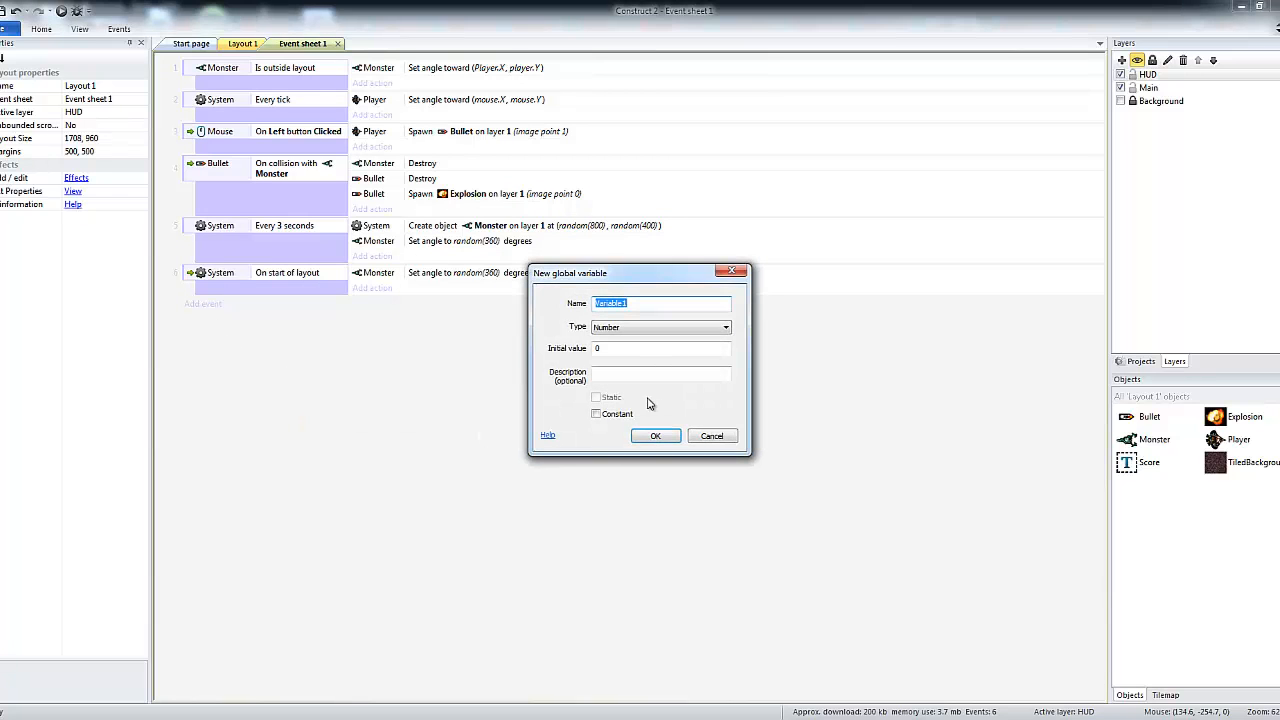
type("Score")
left_click(614, 331)
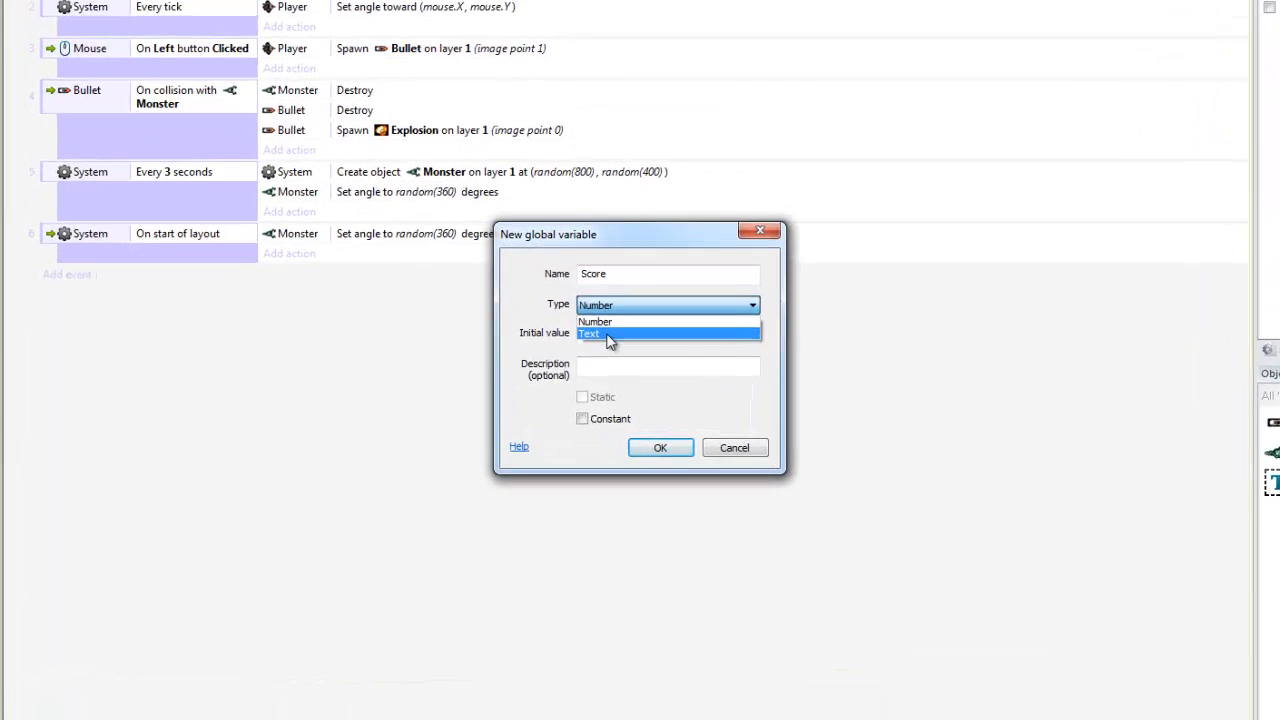
left_click(683, 295)
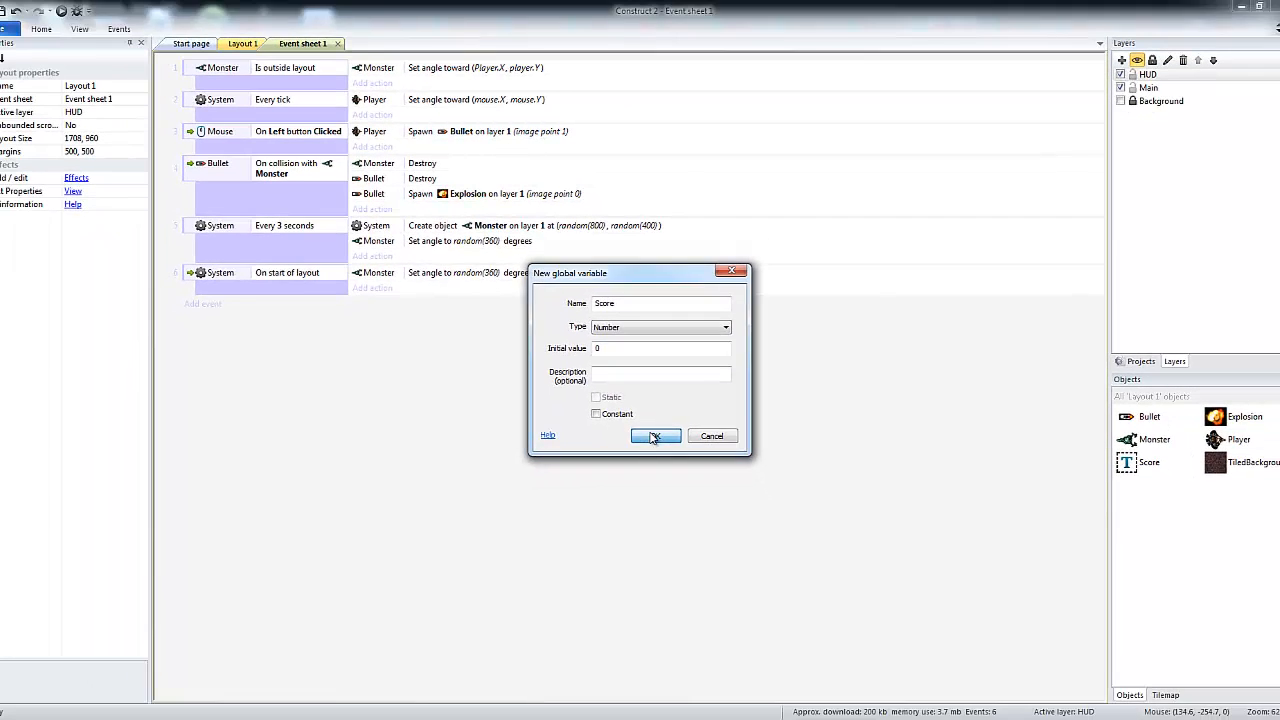
left_click(662, 452)
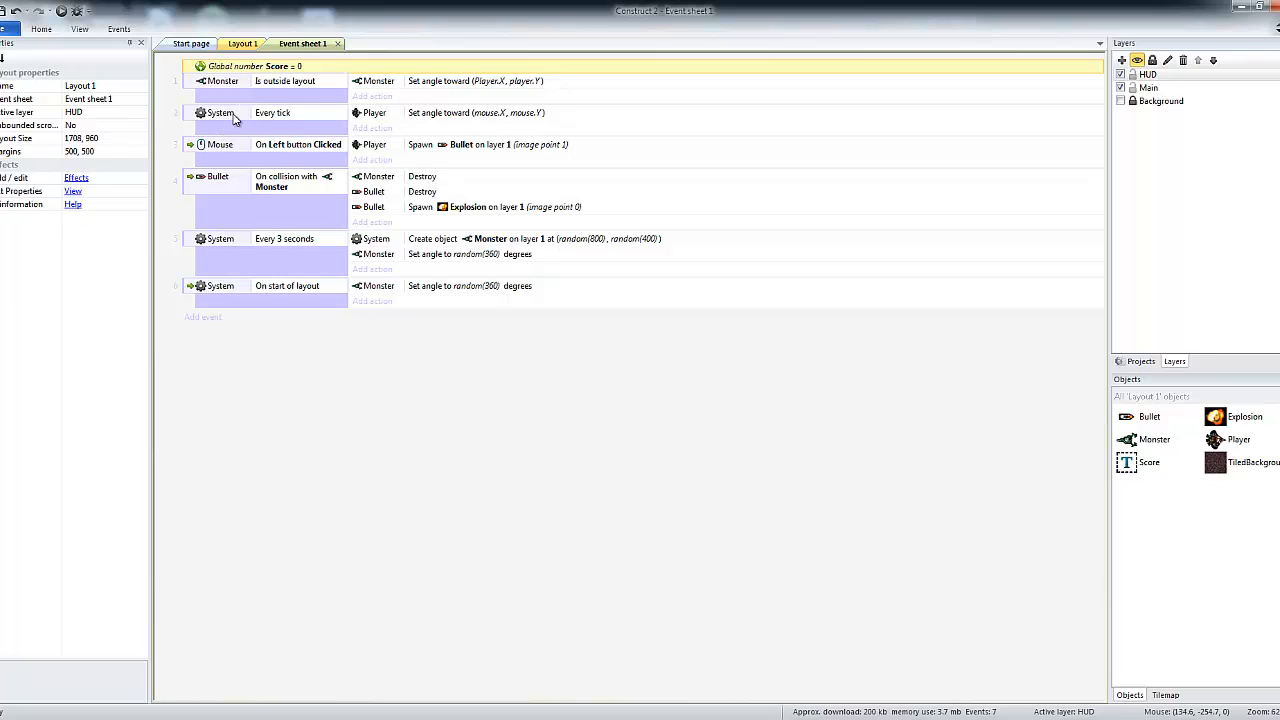
Step: Add a Score Set text action to the Every tick event with the text "Score: " & Score
left_click(365, 129)
left_click(1010, 295)
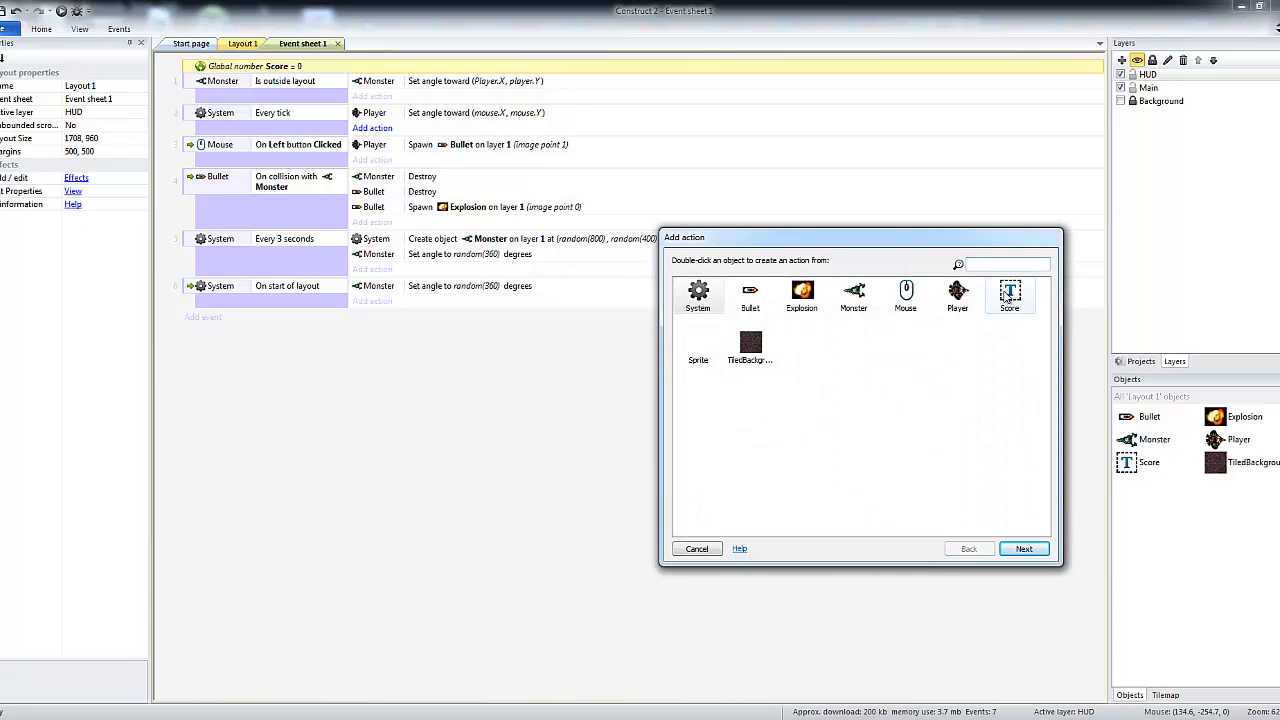
left_click(1022, 549)
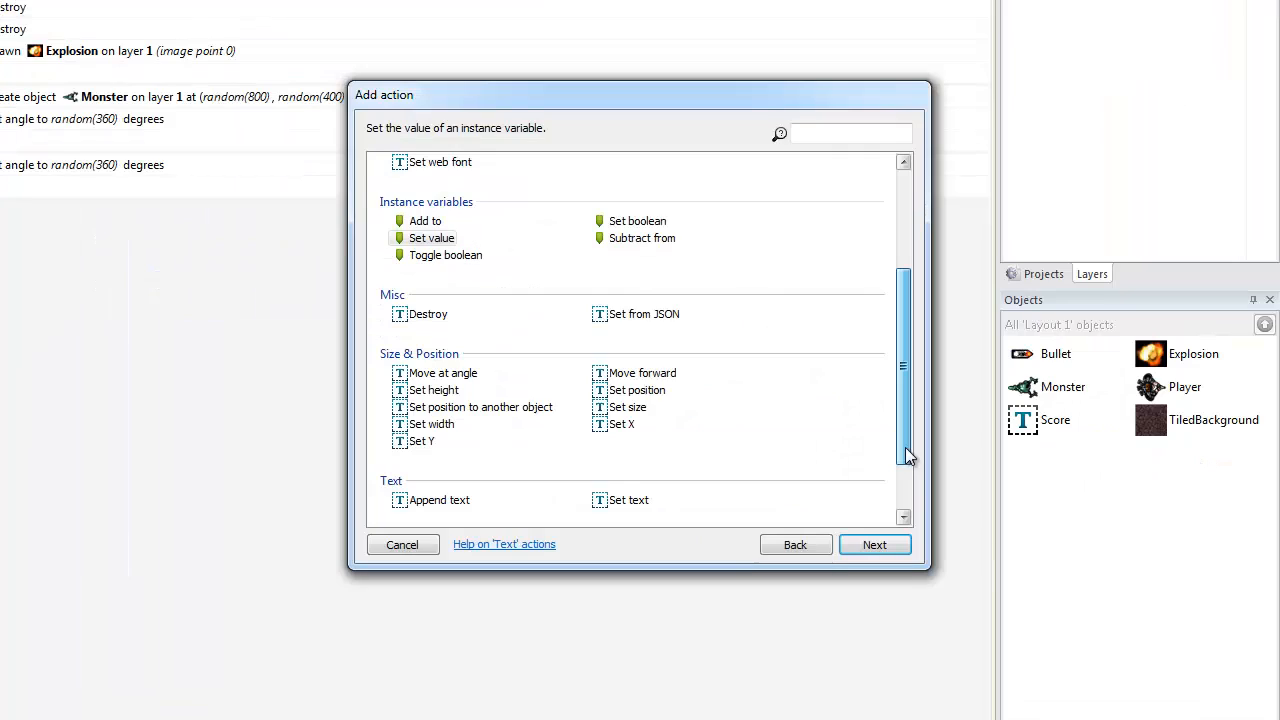
left_click_drag(908, 455, 908, 494)
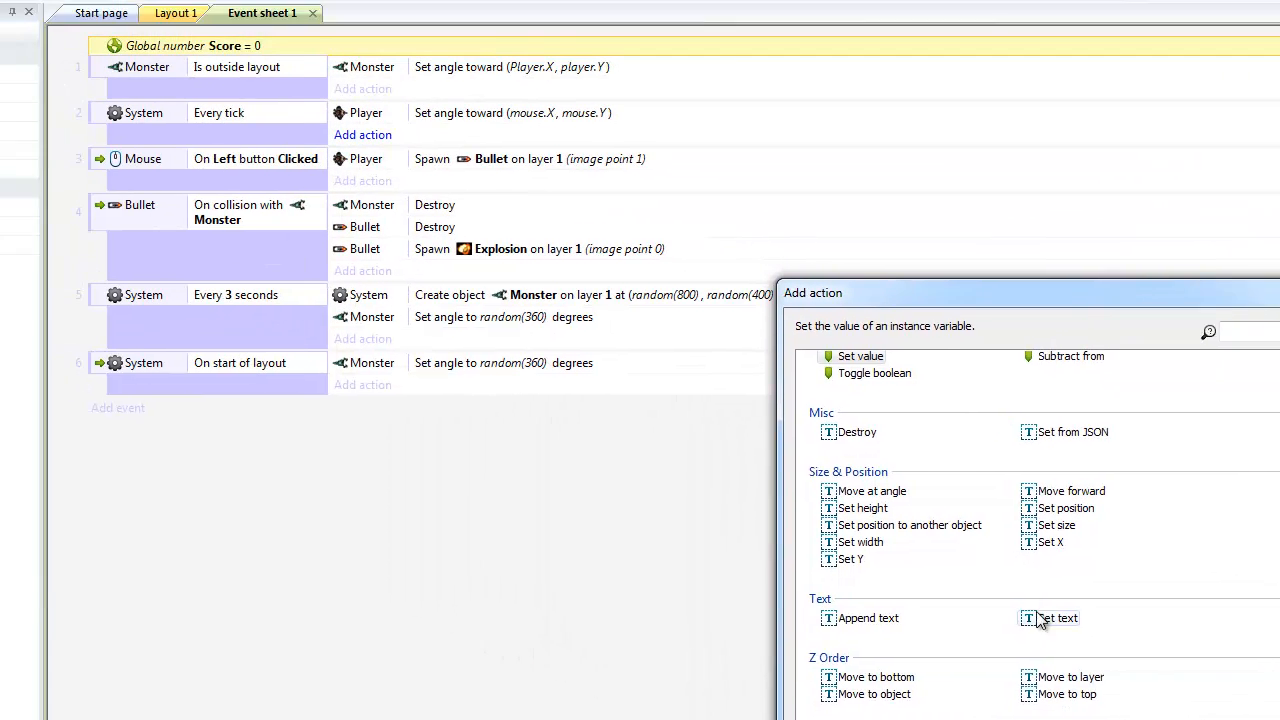
left_click(1040, 618)
double_click(1040, 618)
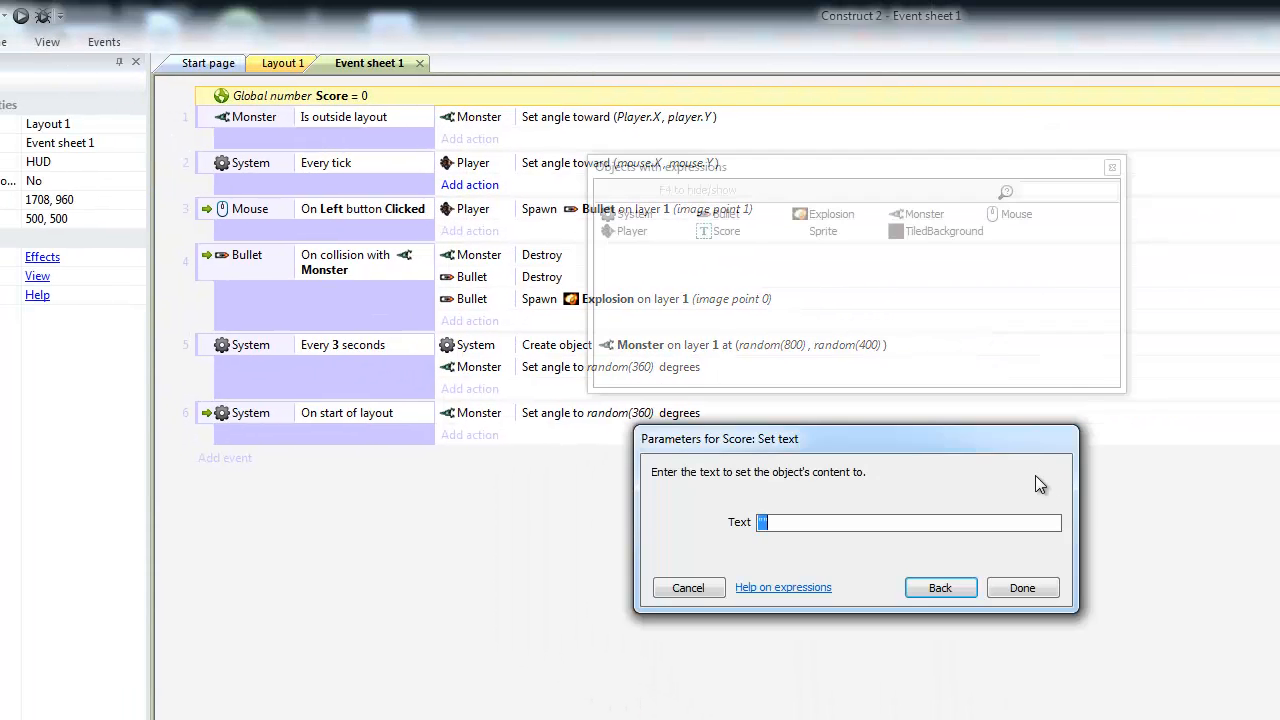
double_click(762, 522)
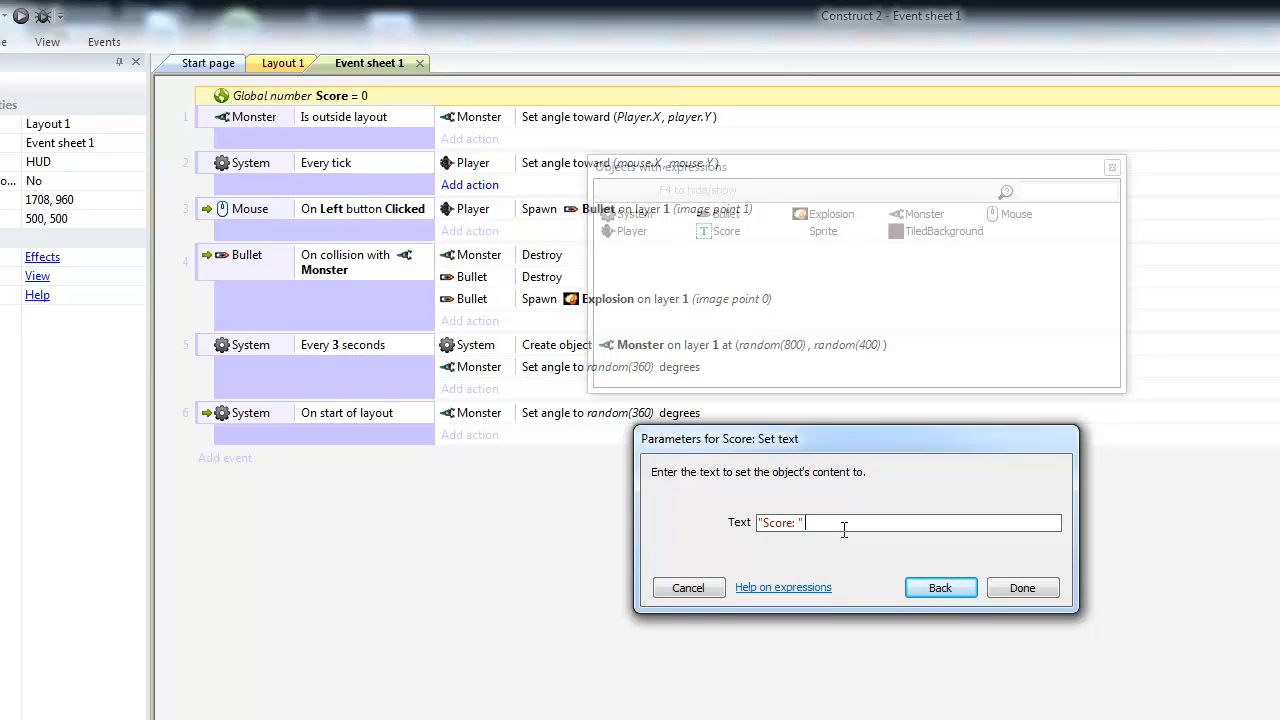
type("Score:")
key("Return")
left_click(791, 524)
type(":")
left_click(1021, 587)
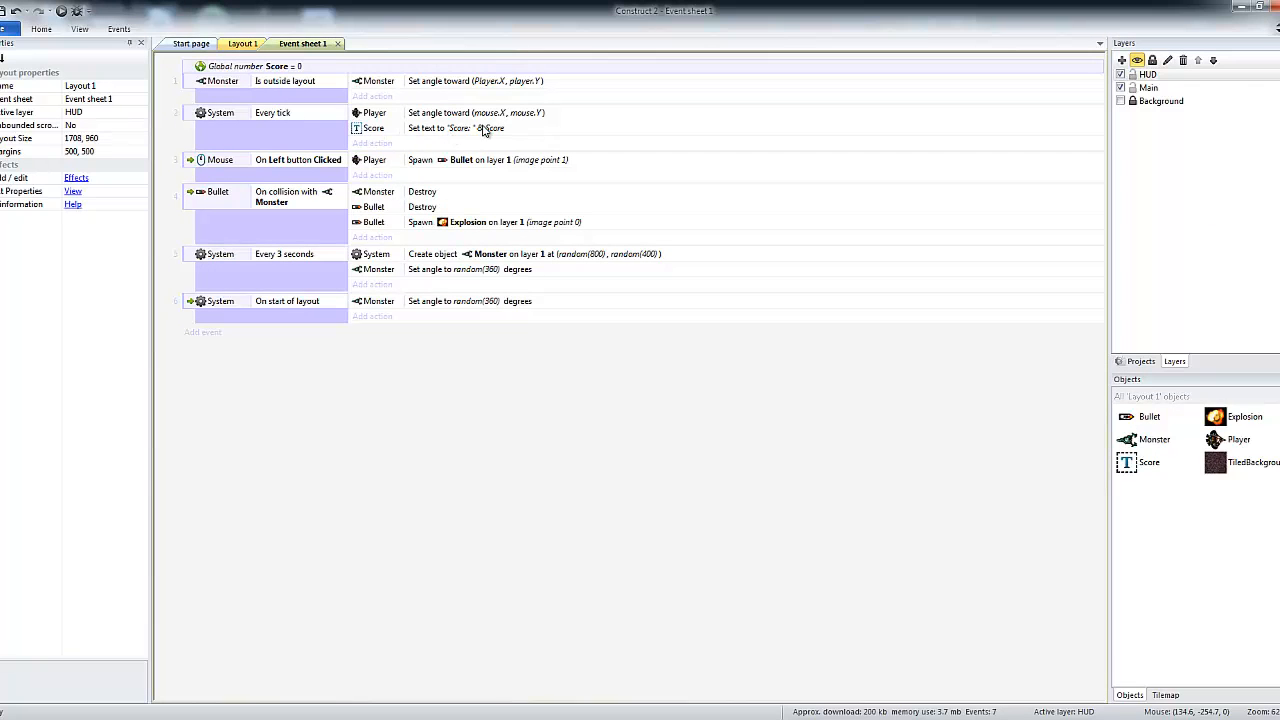
Step: Preview Layout 1 in the browser, shoot and move the player around to check the score text, and close the preview
left_click(242, 44)
left_click(61, 11)
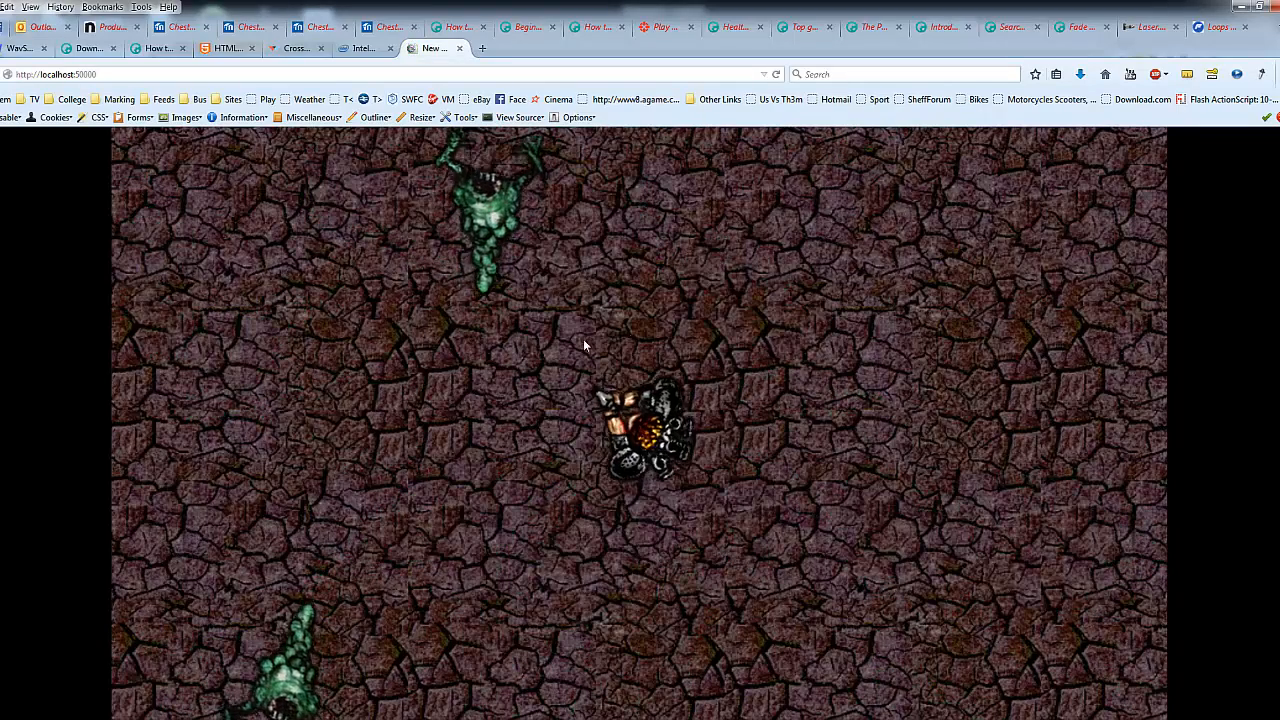
left_click(610, 324)
left_click(590, 326)
left_click(580, 321)
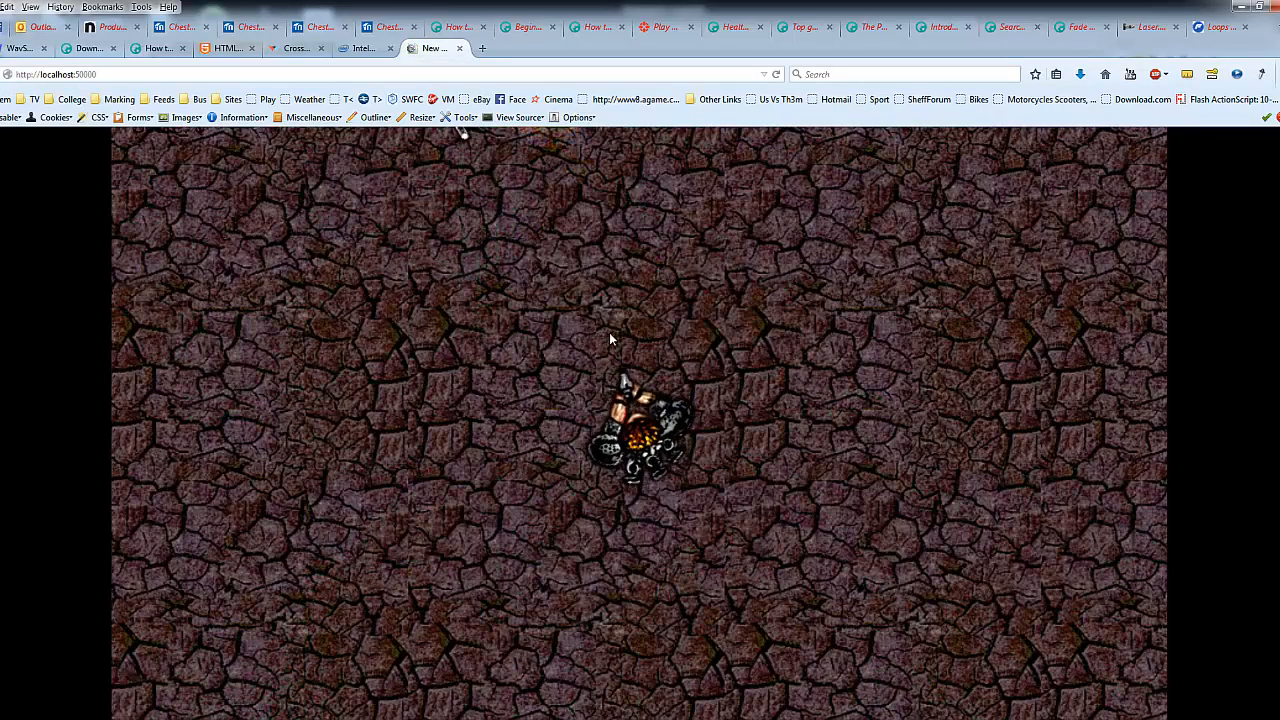
key("Up")
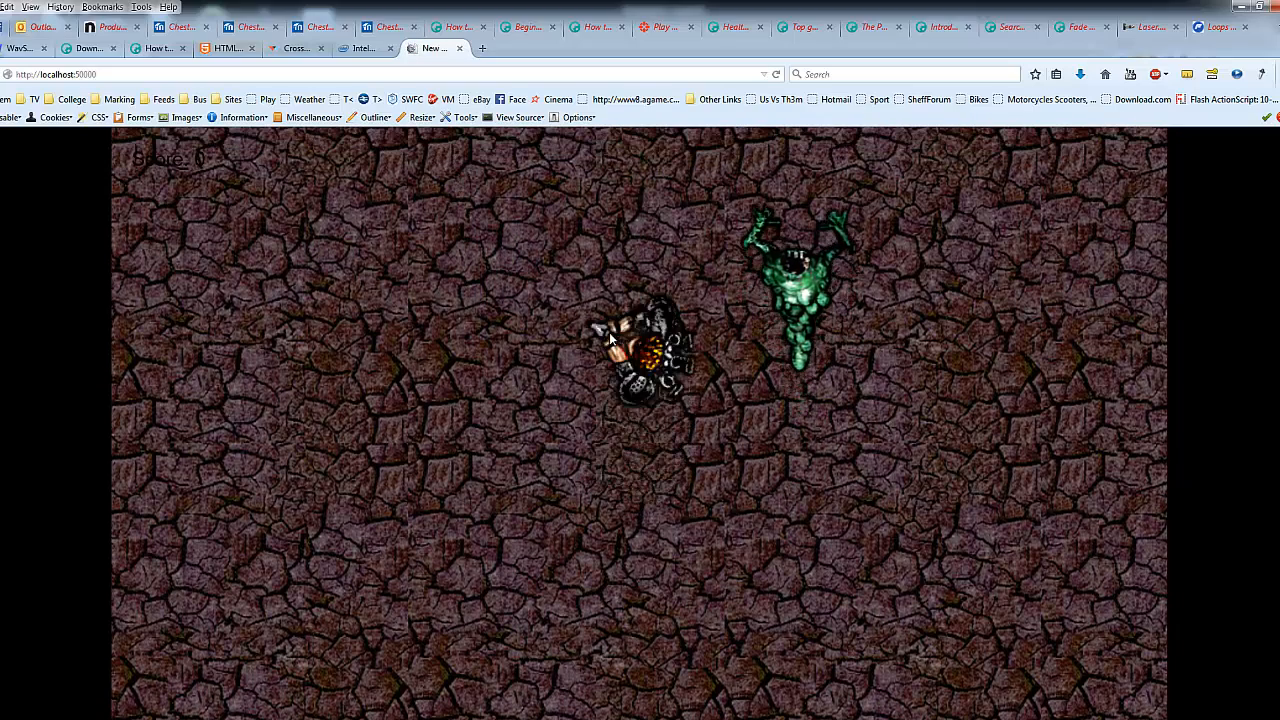
key("Left")
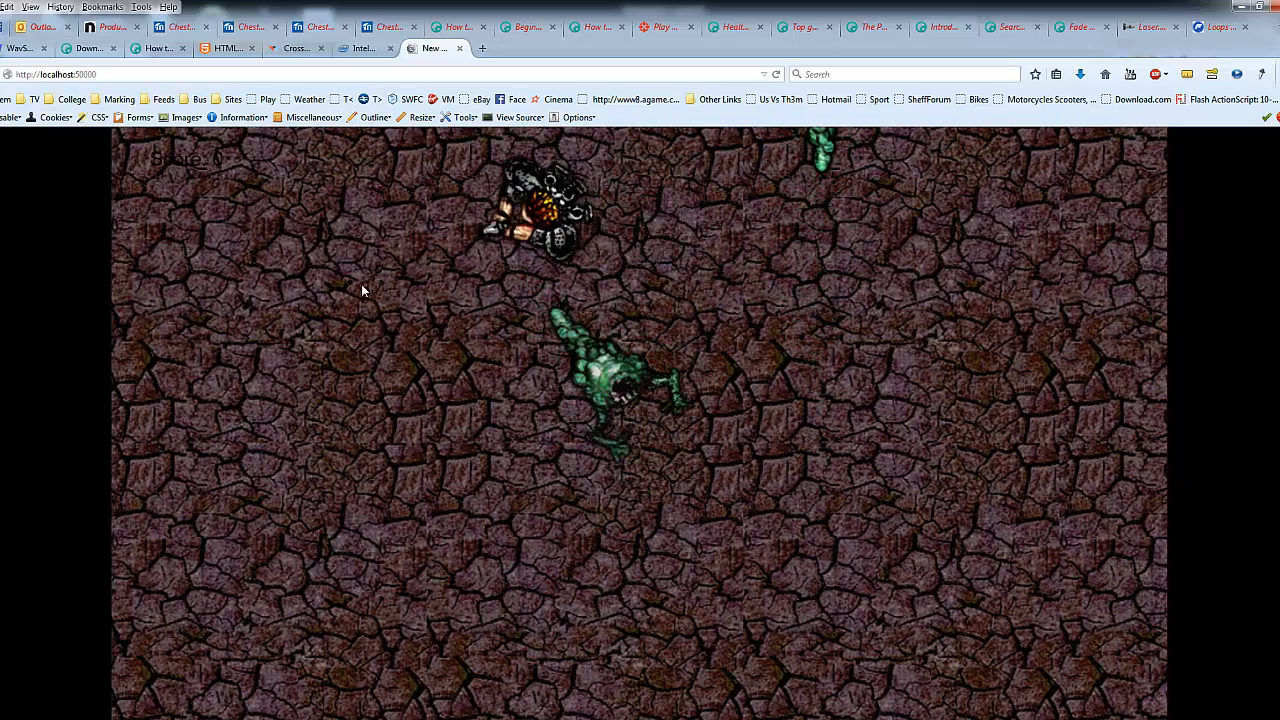
key("Left")
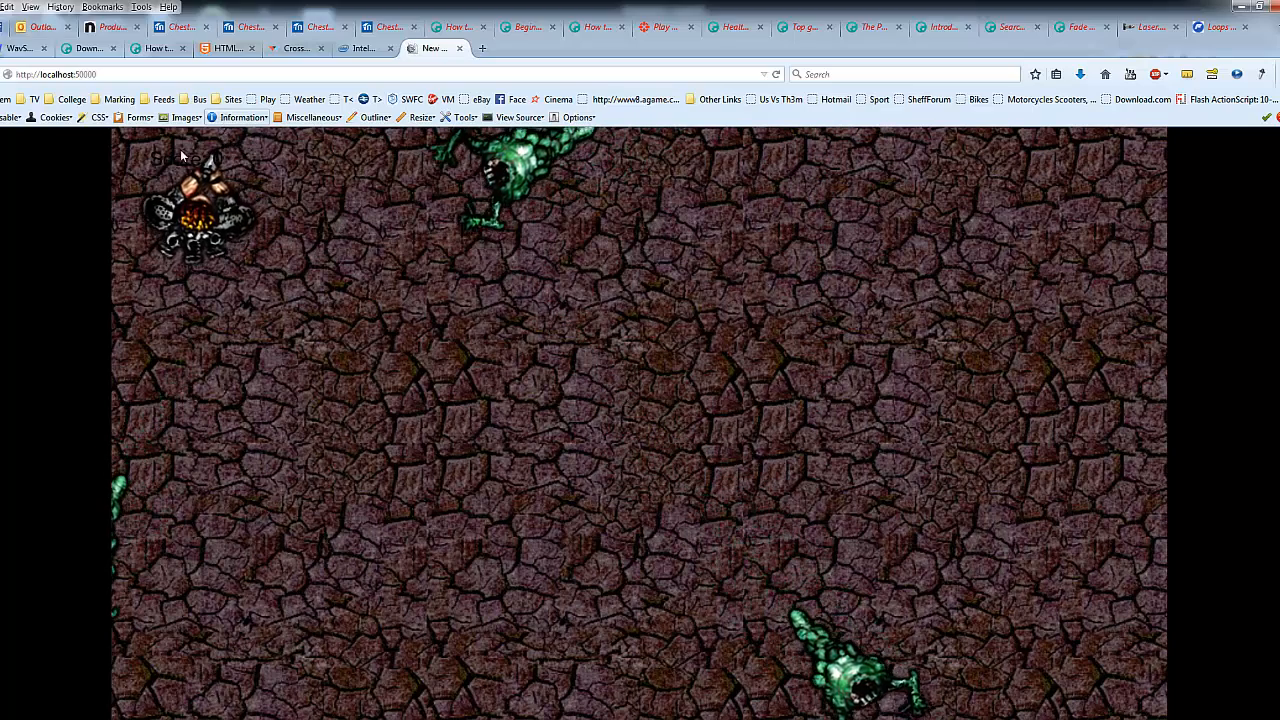
key("Down")
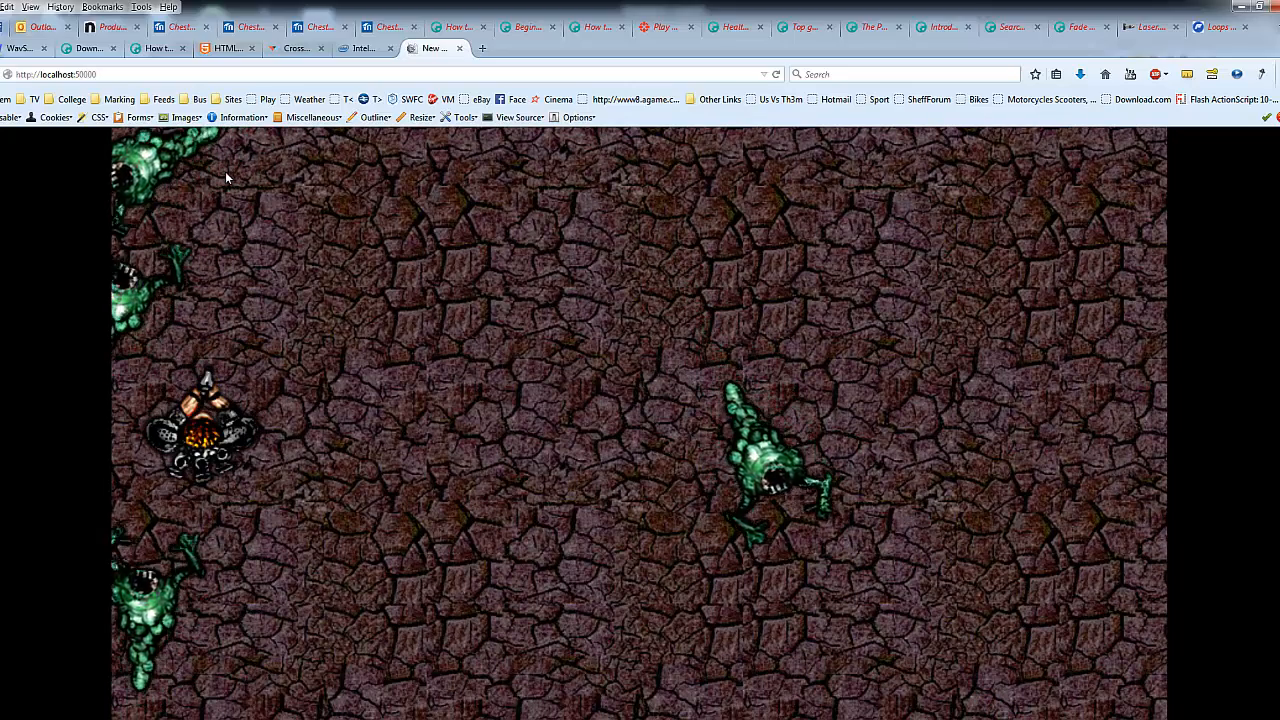
key("Down")
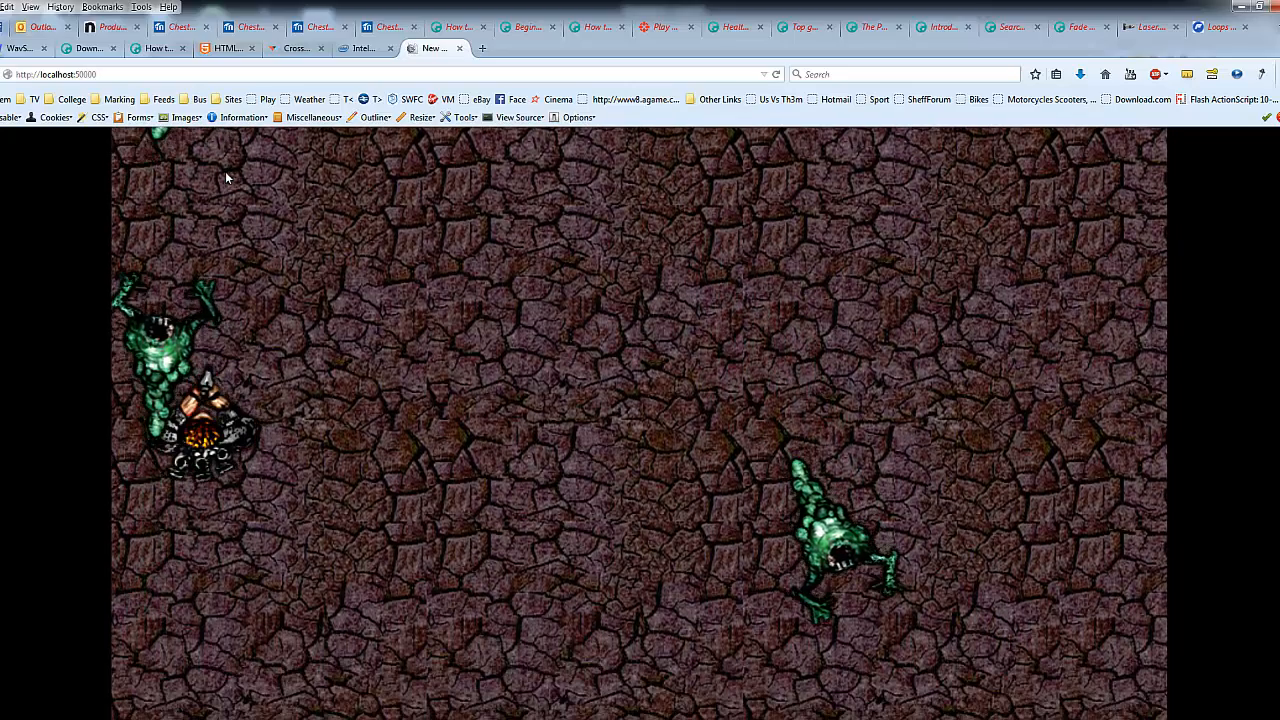
key("Up")
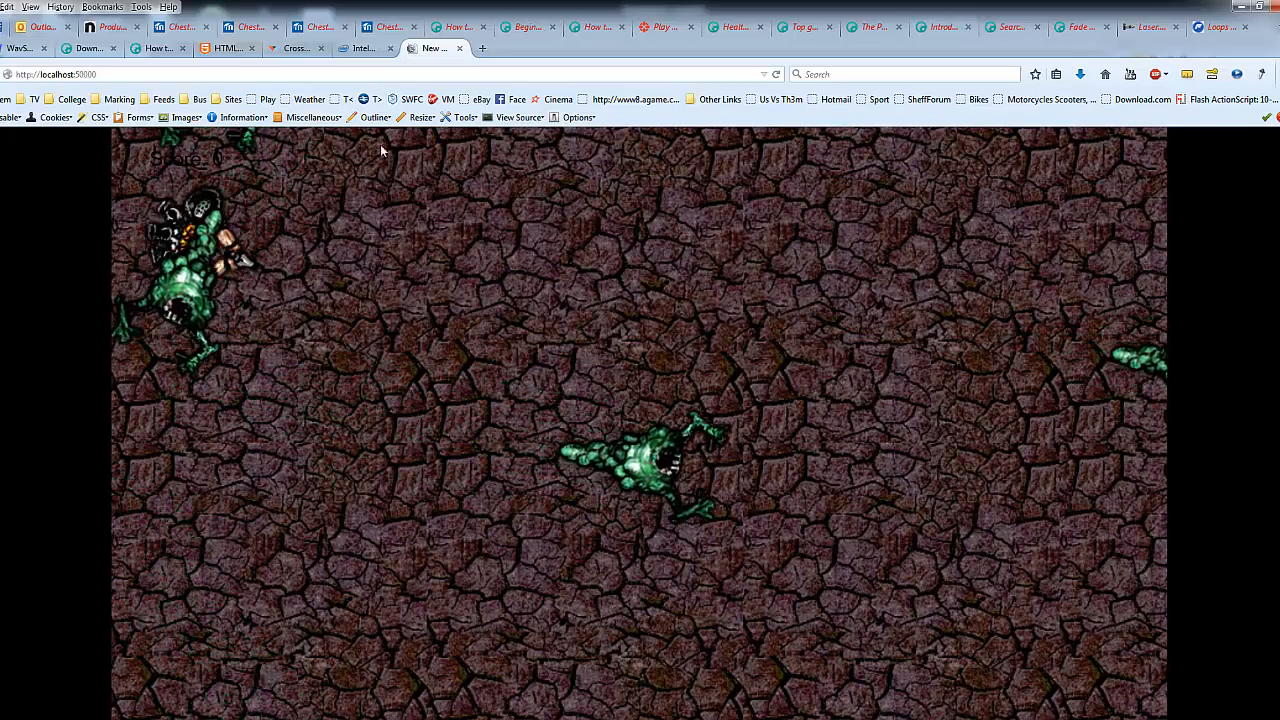
middle_click(425, 50)
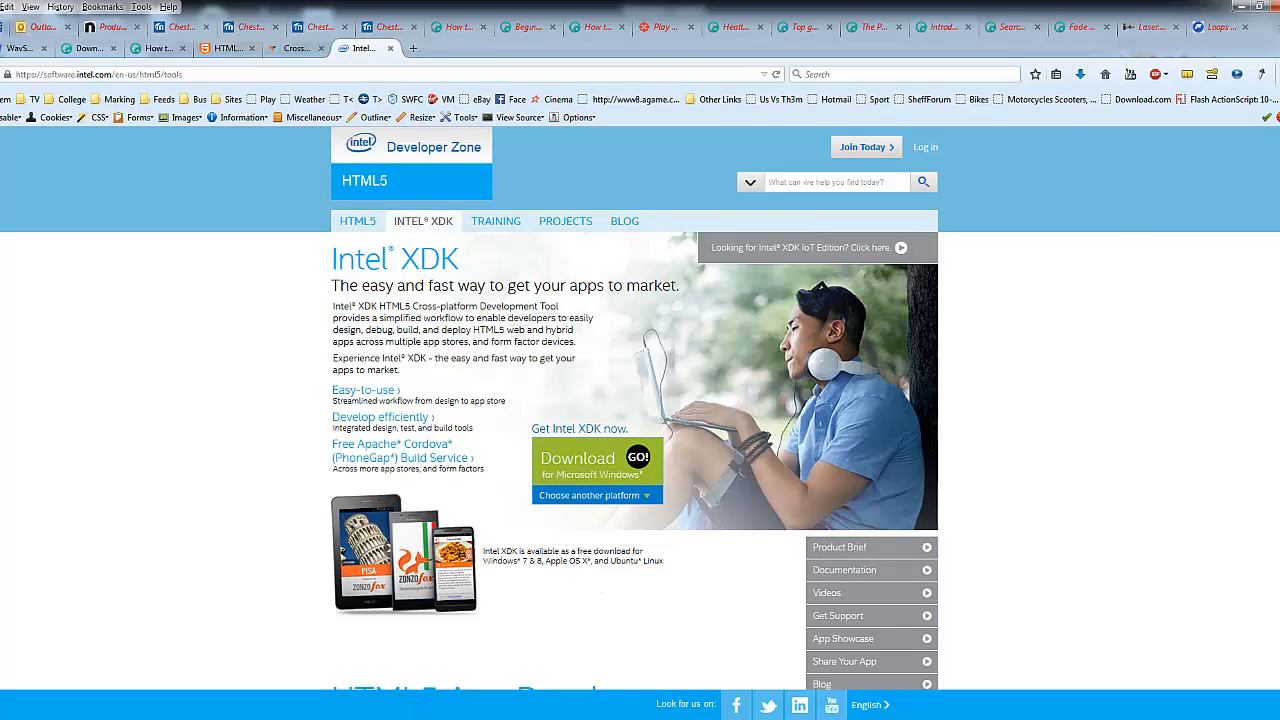
Step: Switch back to Construct 2 and change the Score text object's color to white
key("alt+Tab")
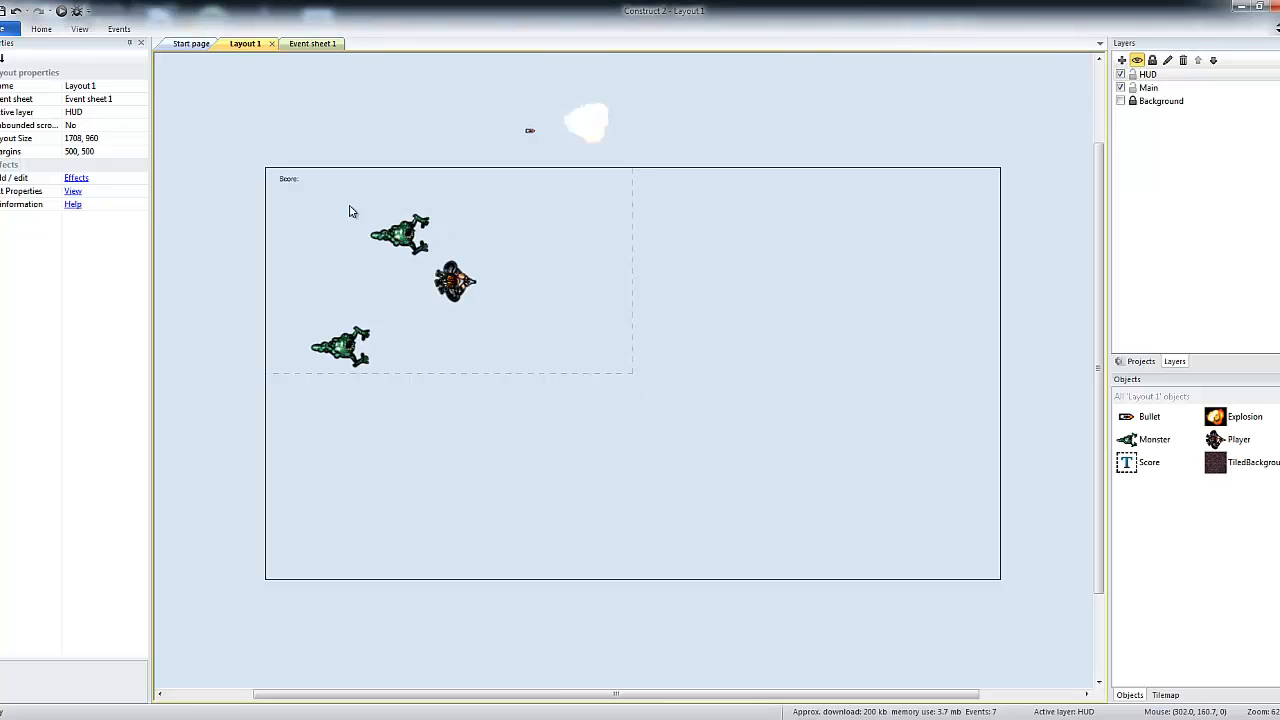
left_click(287, 182)
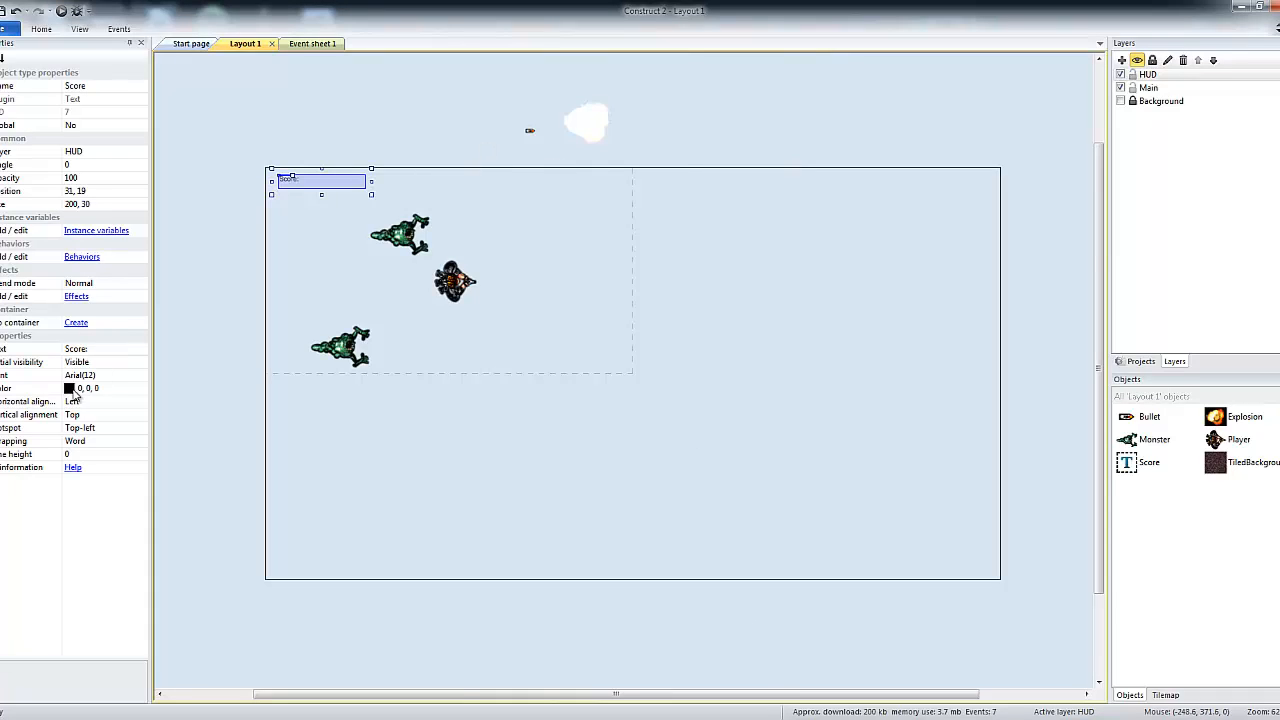
left_click(141, 390)
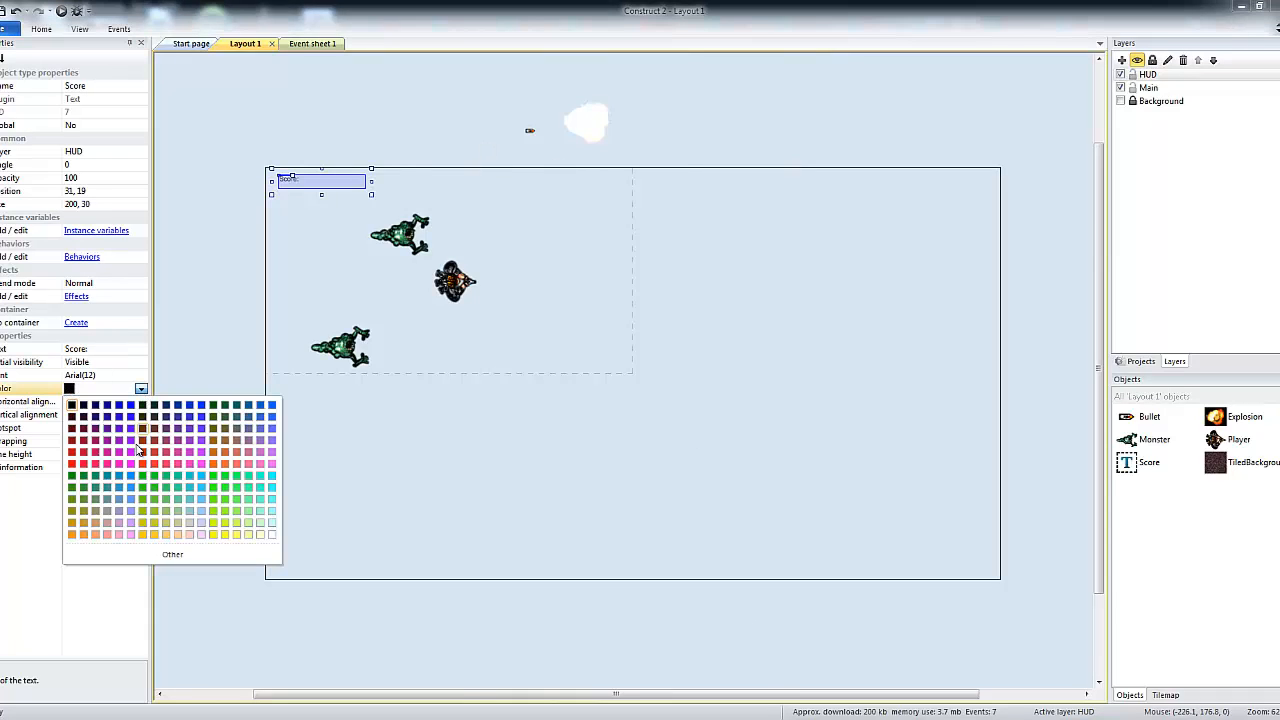
left_click(271, 535)
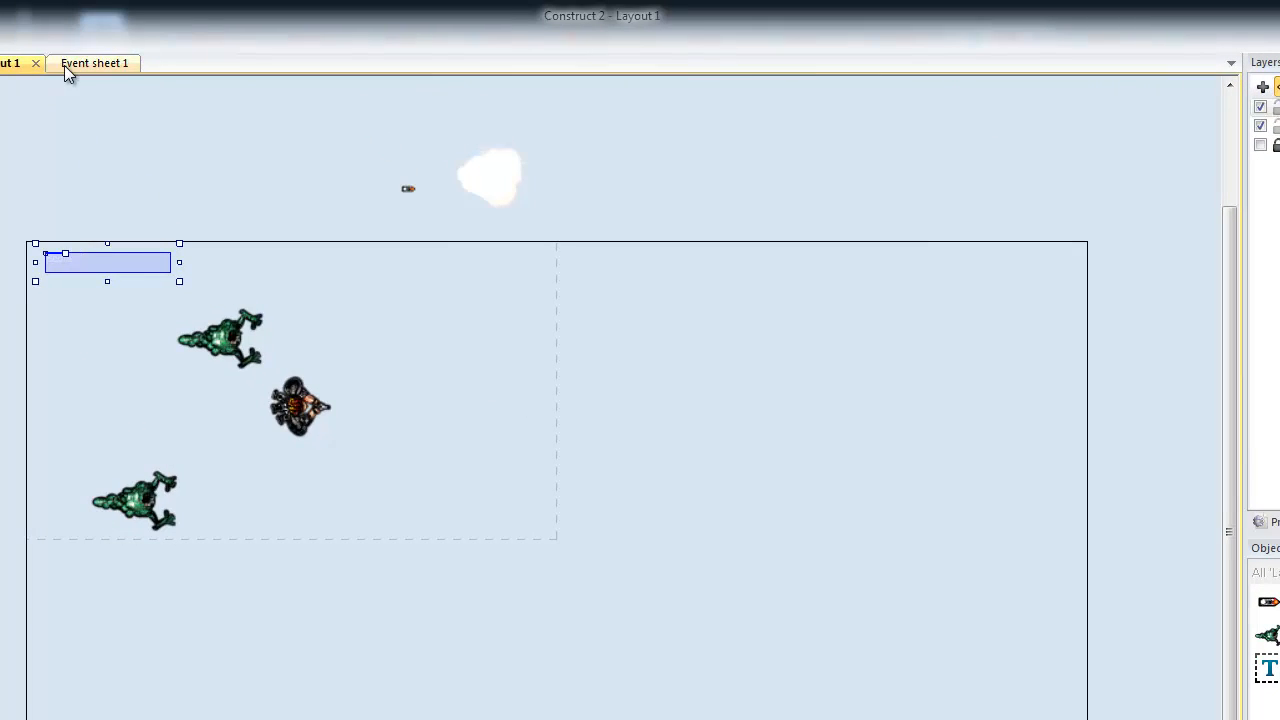
Step: Add a System Add to action to the Bullet–Monster collision event in Event sheet 1, adding 1 to the Score variable
left_click(66, 63)
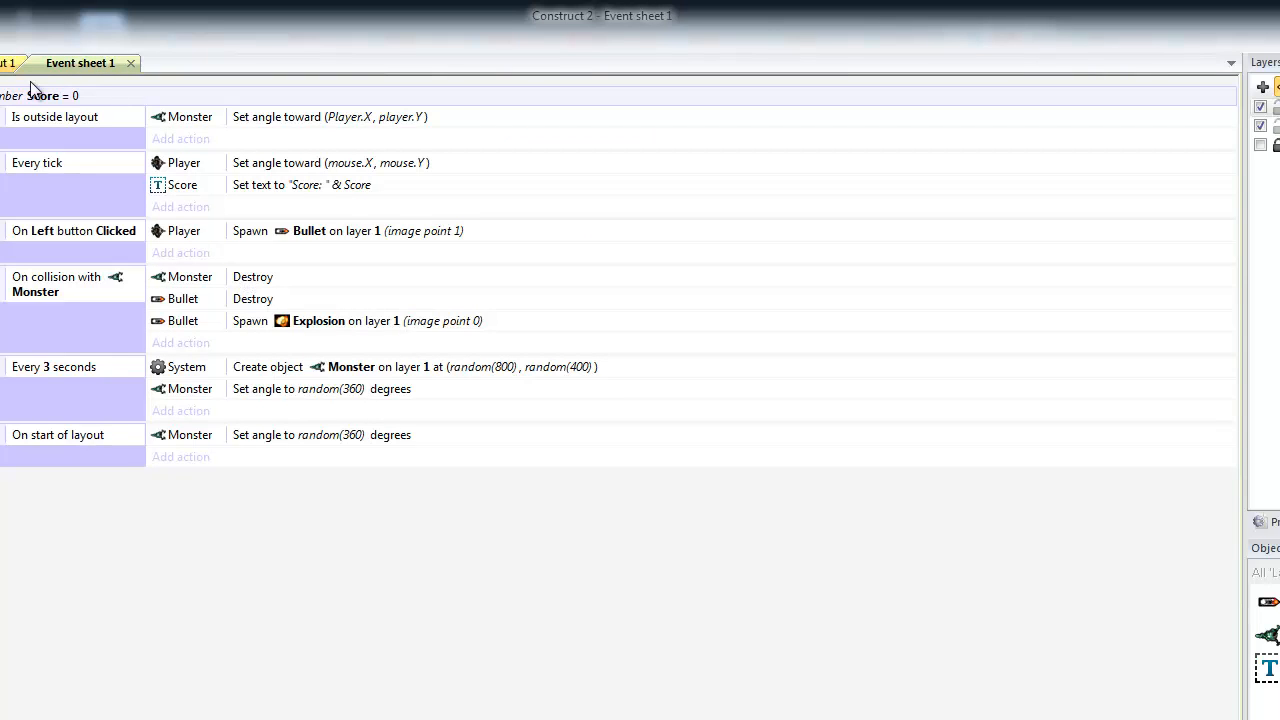
left_click(183, 343)
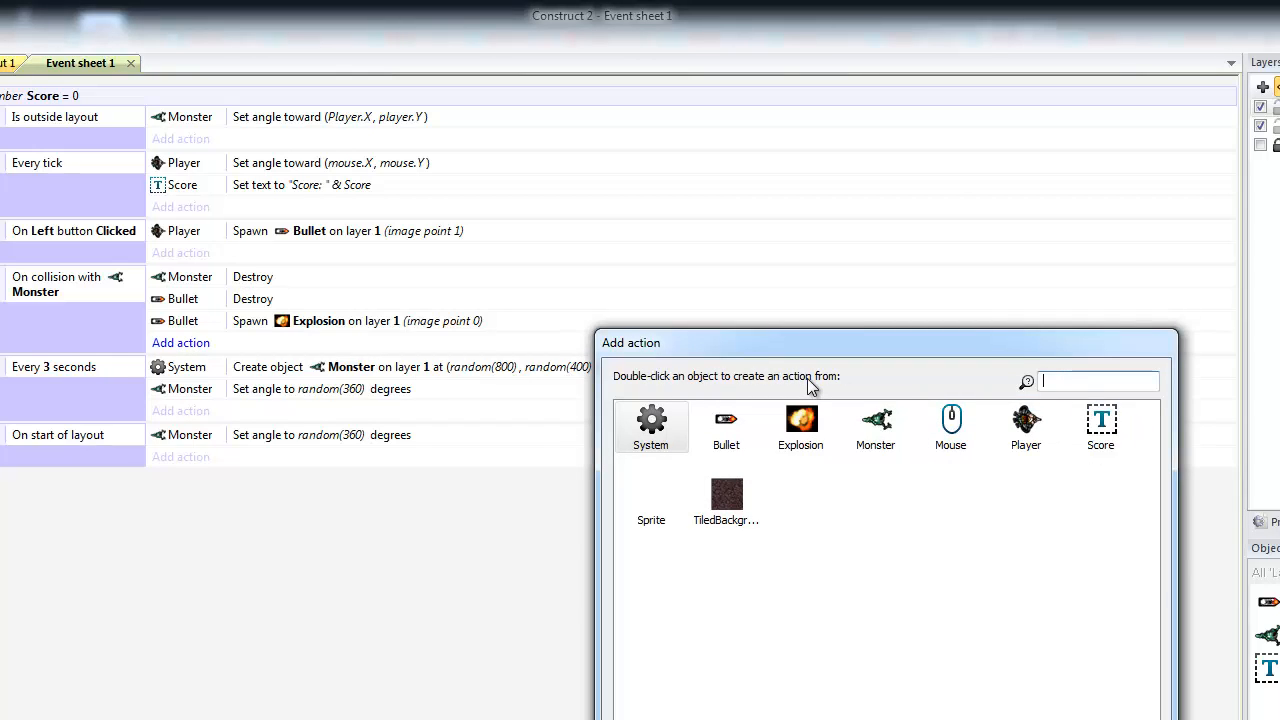
double_click(651, 425)
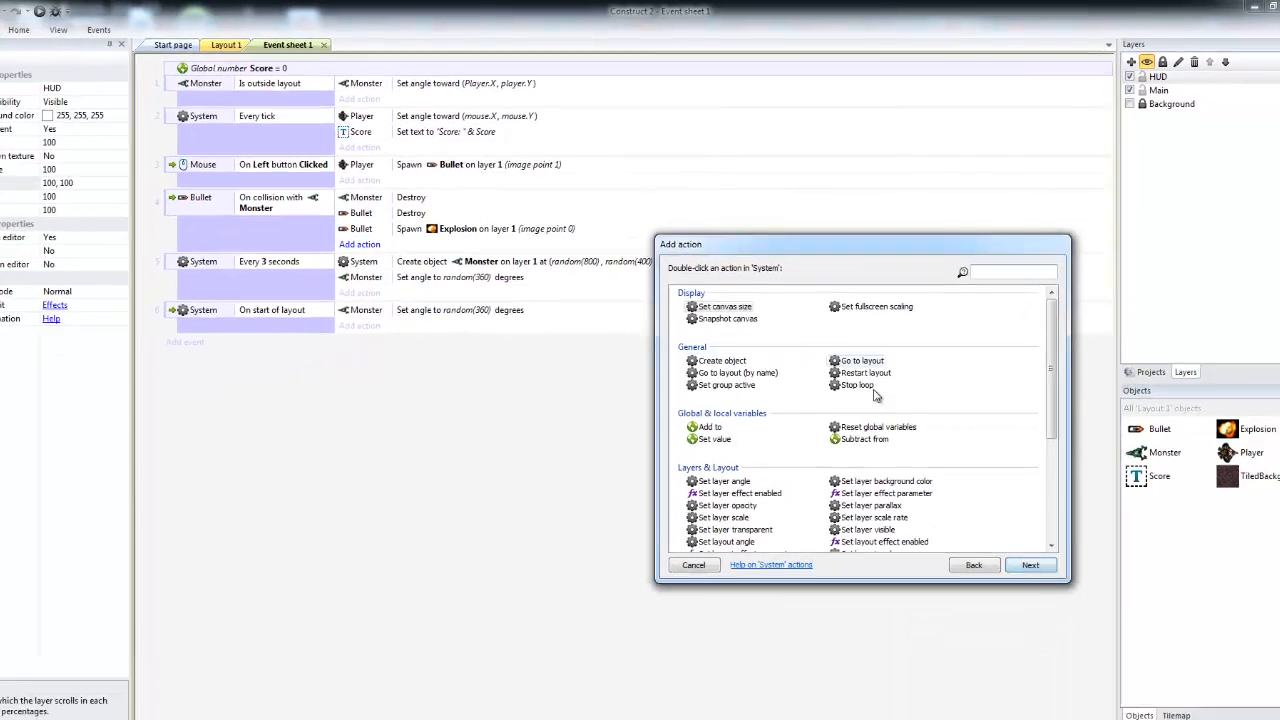
left_click(712, 415)
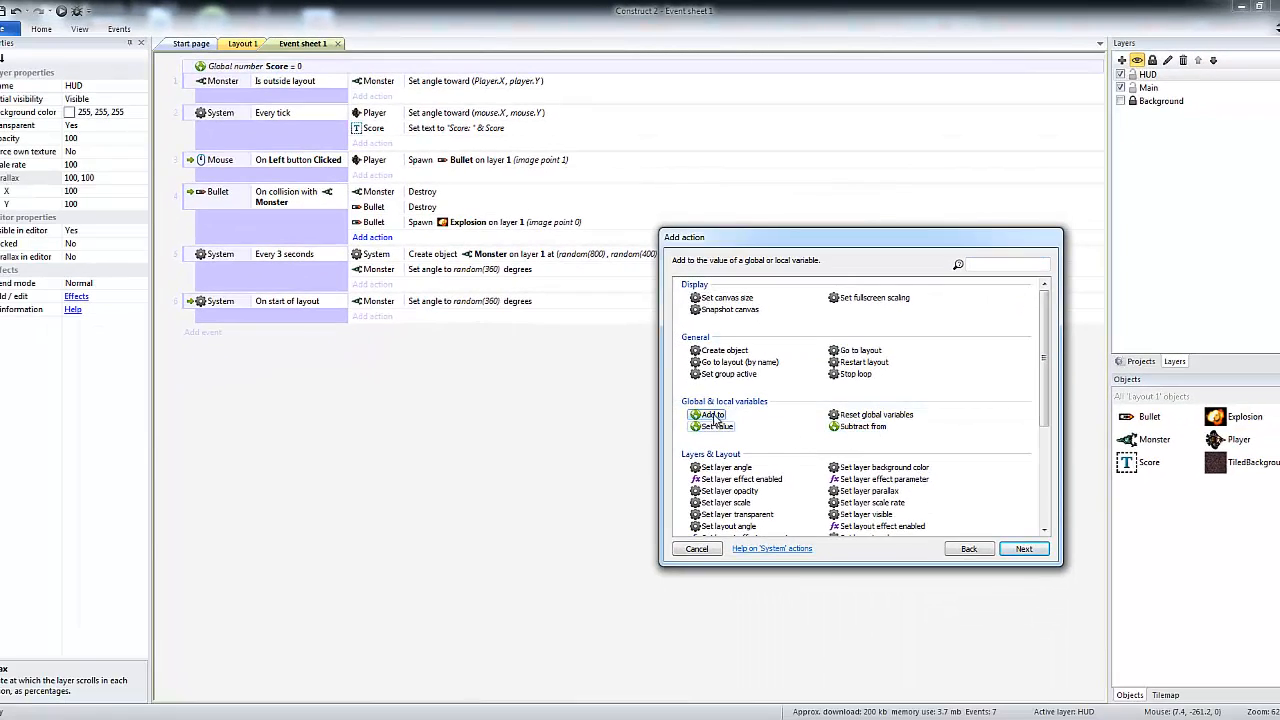
left_click(1024, 549)
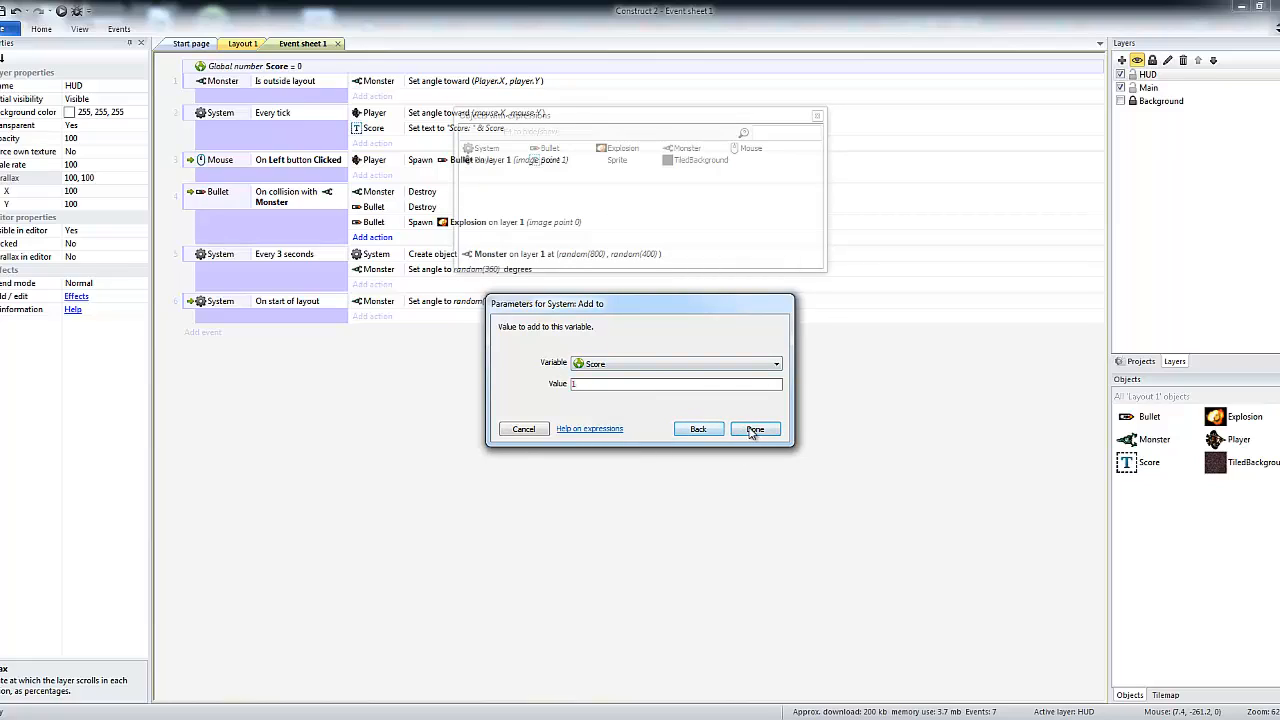
left_click(754, 429)
Step: Preview the game, shoot several monsters to check that the score counts hits, close the preview and return to Construct 2
left_click(62, 12)
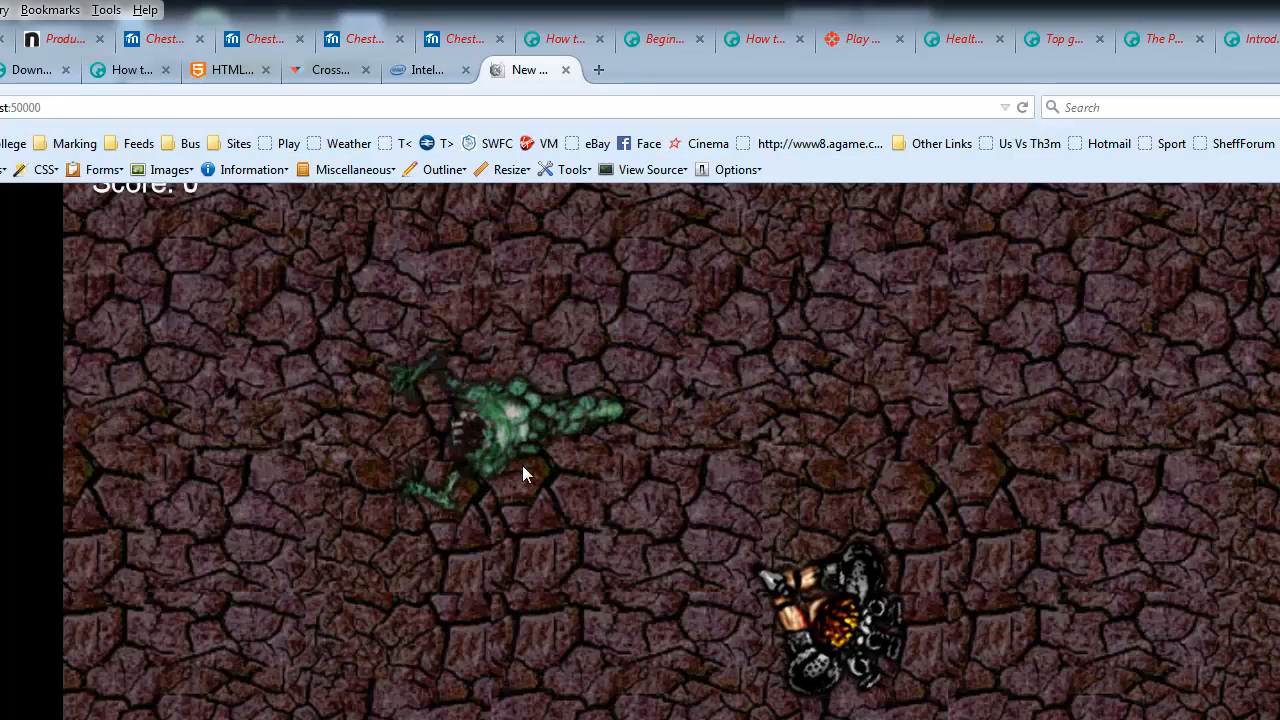
left_click(508, 461)
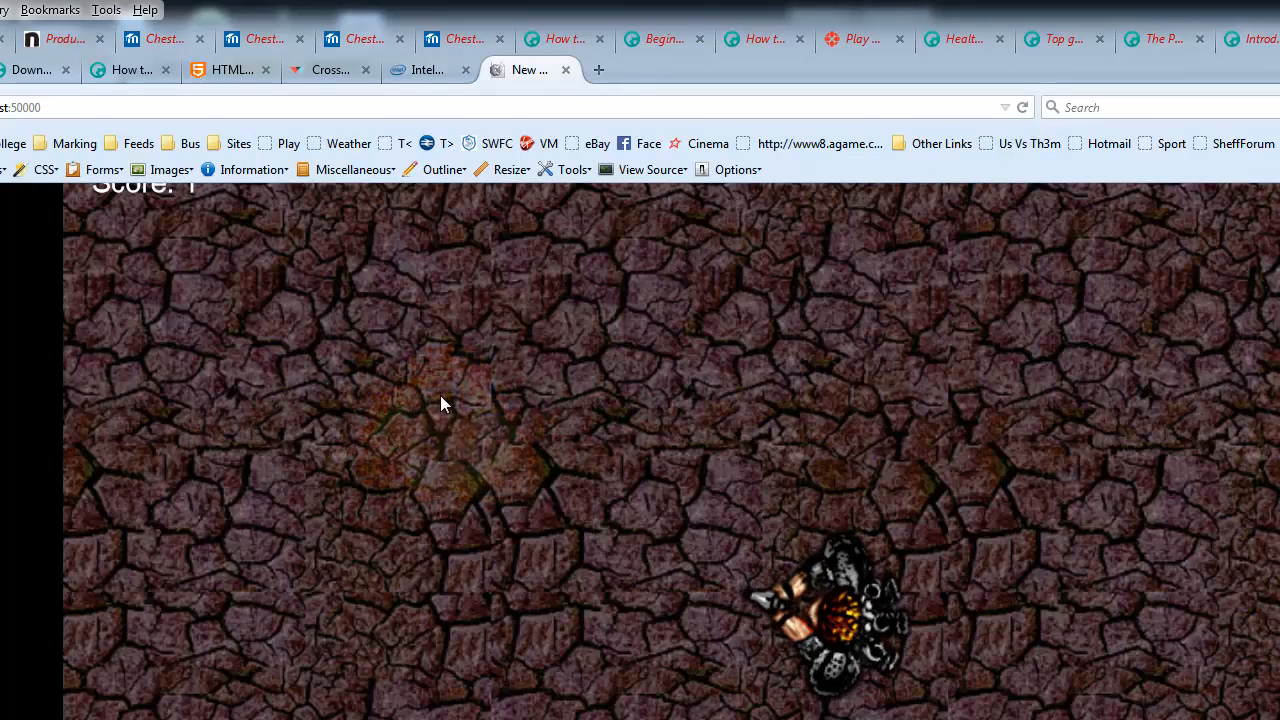
left_click(1027, 696)
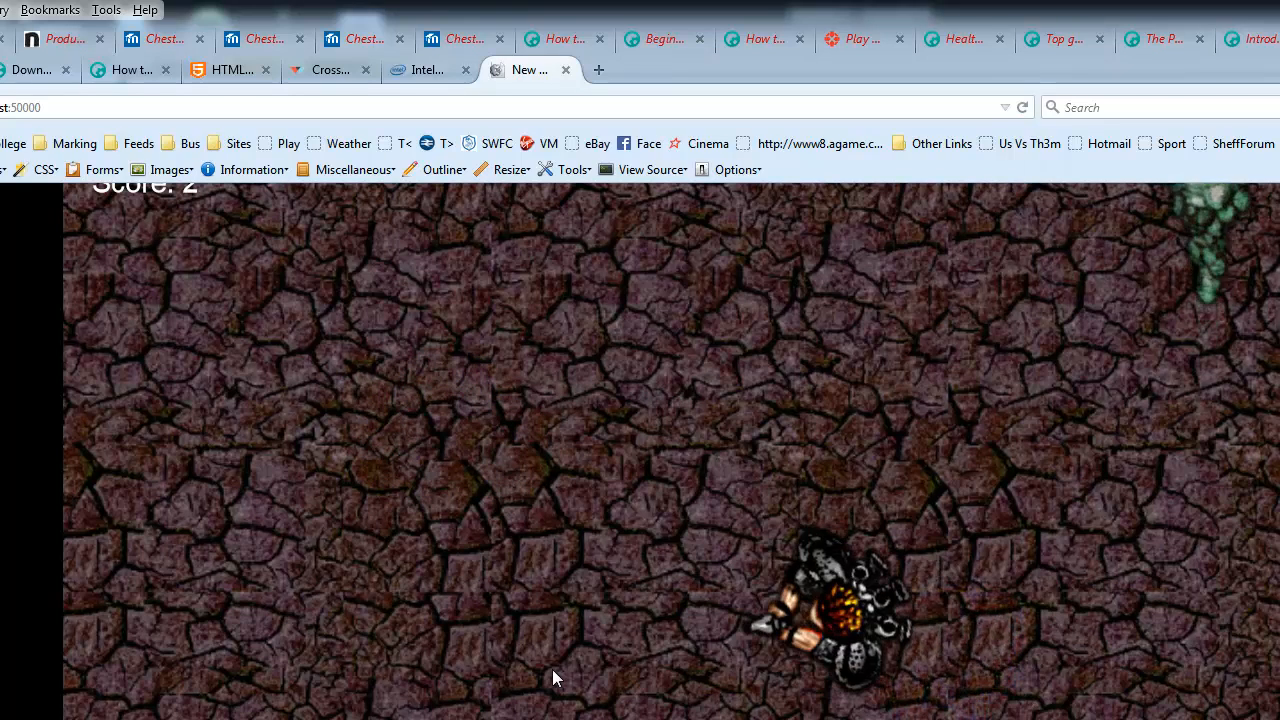
left_click(1130, 280)
left_click(1093, 251)
left_click(1094, 251)
left_click(1094, 252)
left_click(1119, 385)
left_click(1177, 399)
left_click(1177, 400)
left_click(690, 704)
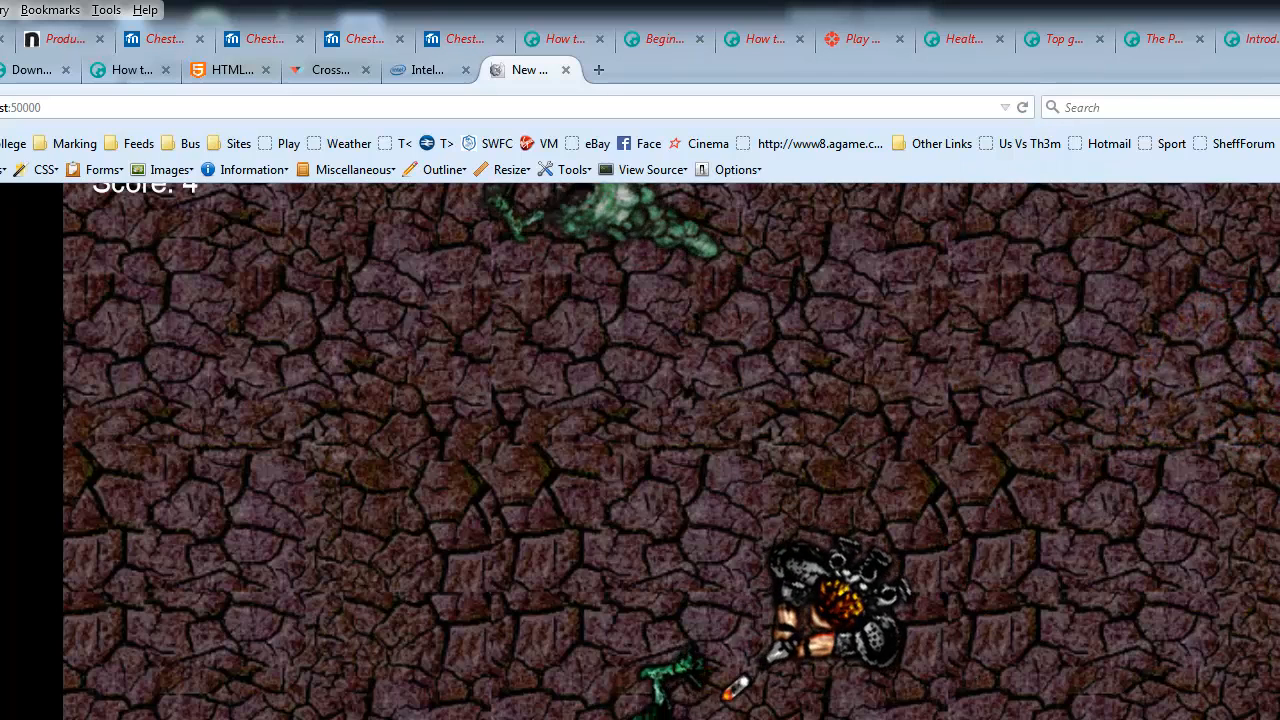
left_click(532, 218)
left_click(532, 218)
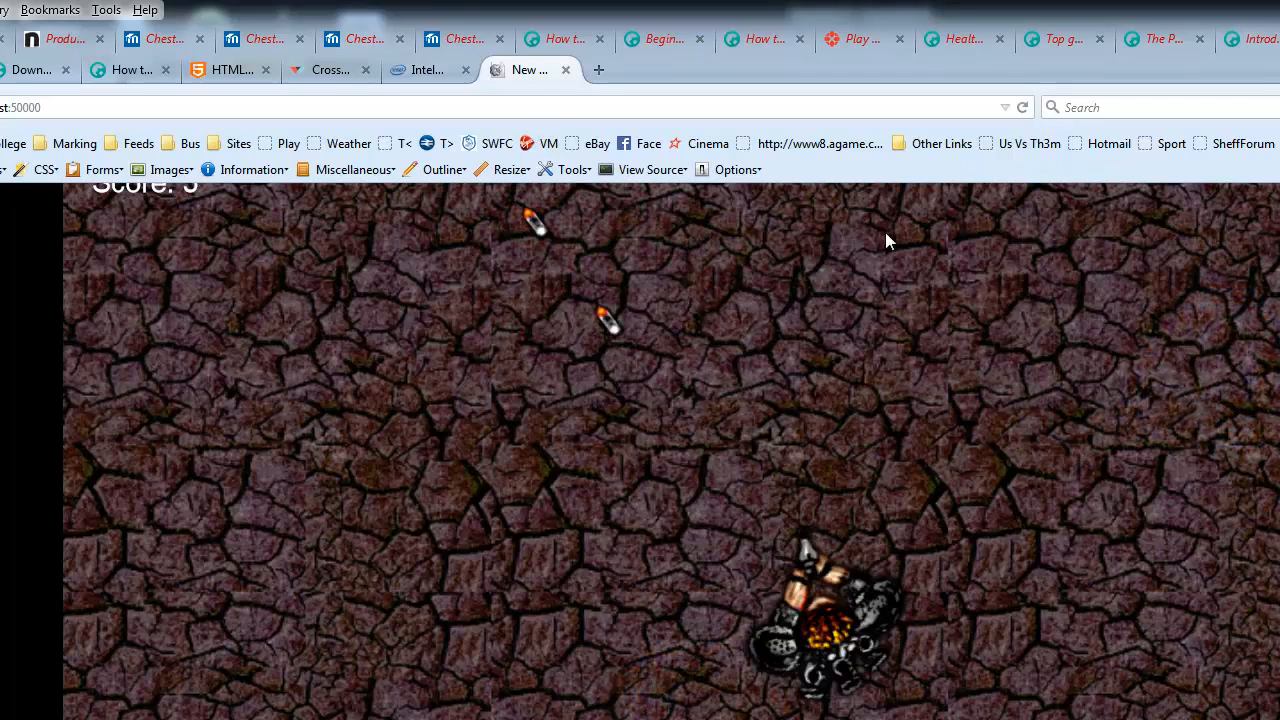
left_click(565, 69)
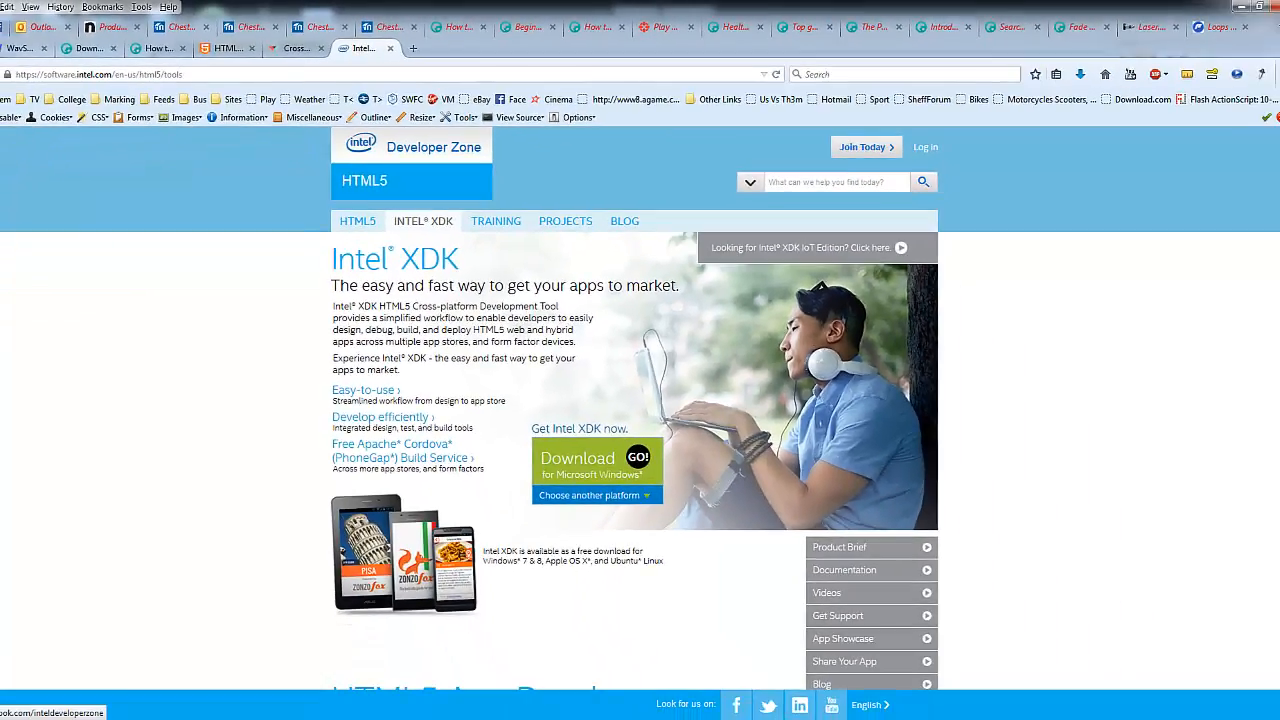
left_click(742, 718)
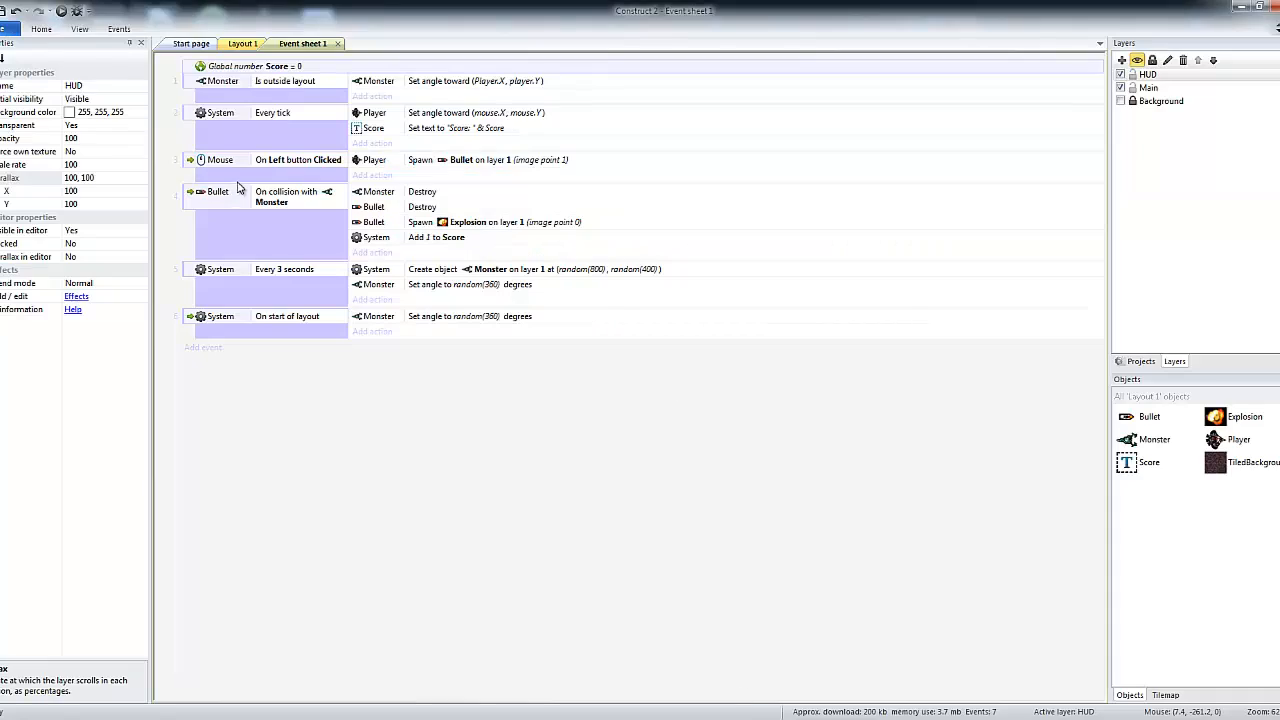
Step: Set the HUD layer's parallax to 0 for both X and Y in Layout 1
left_click(240, 44)
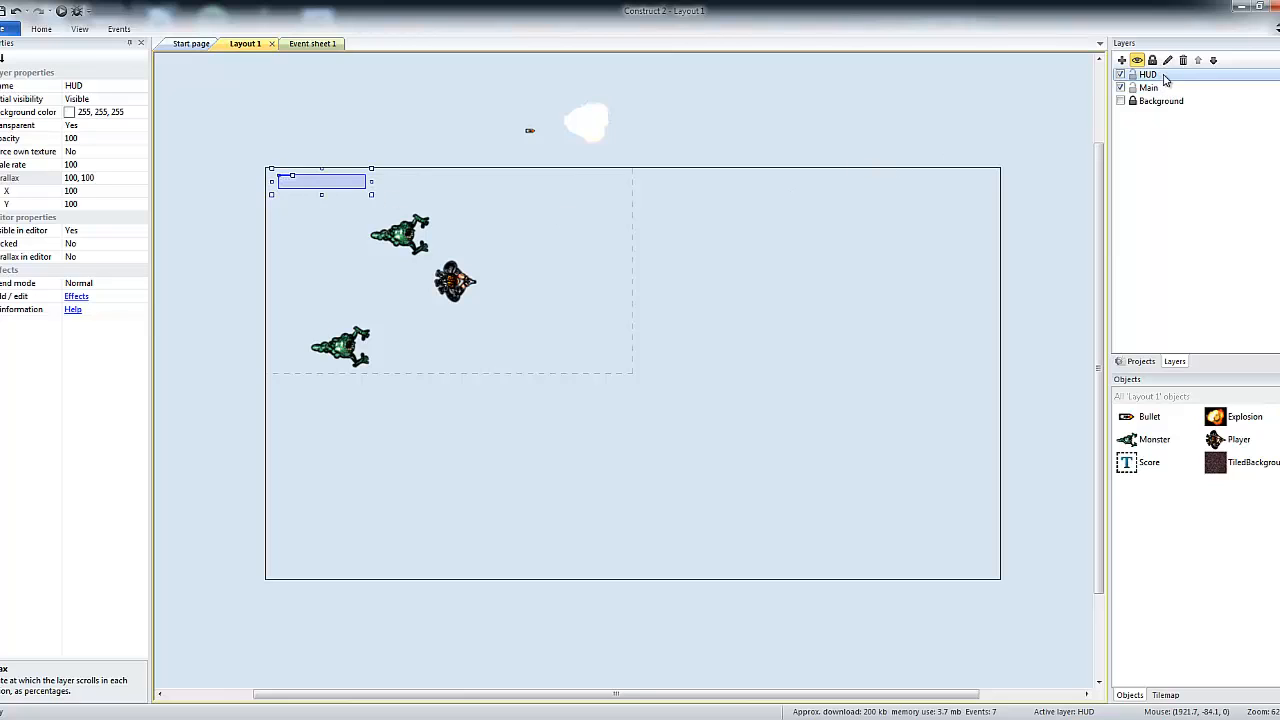
left_click(337, 232)
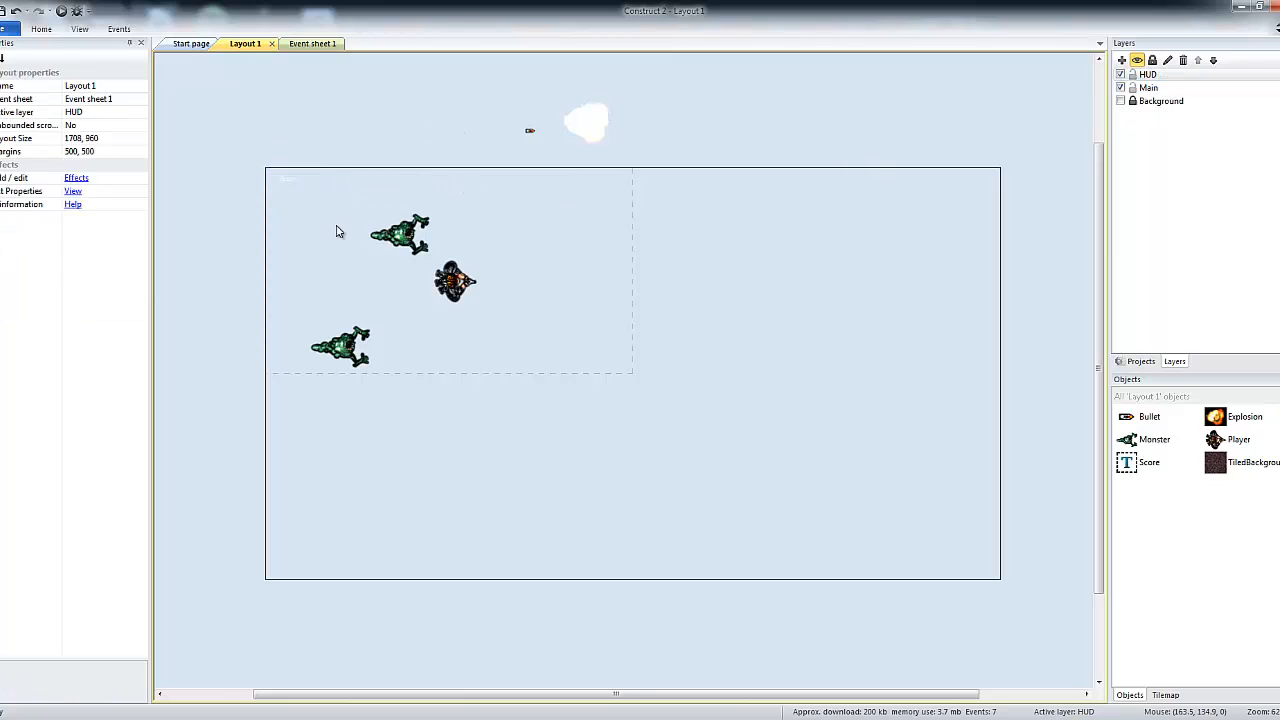
left_click(297, 193)
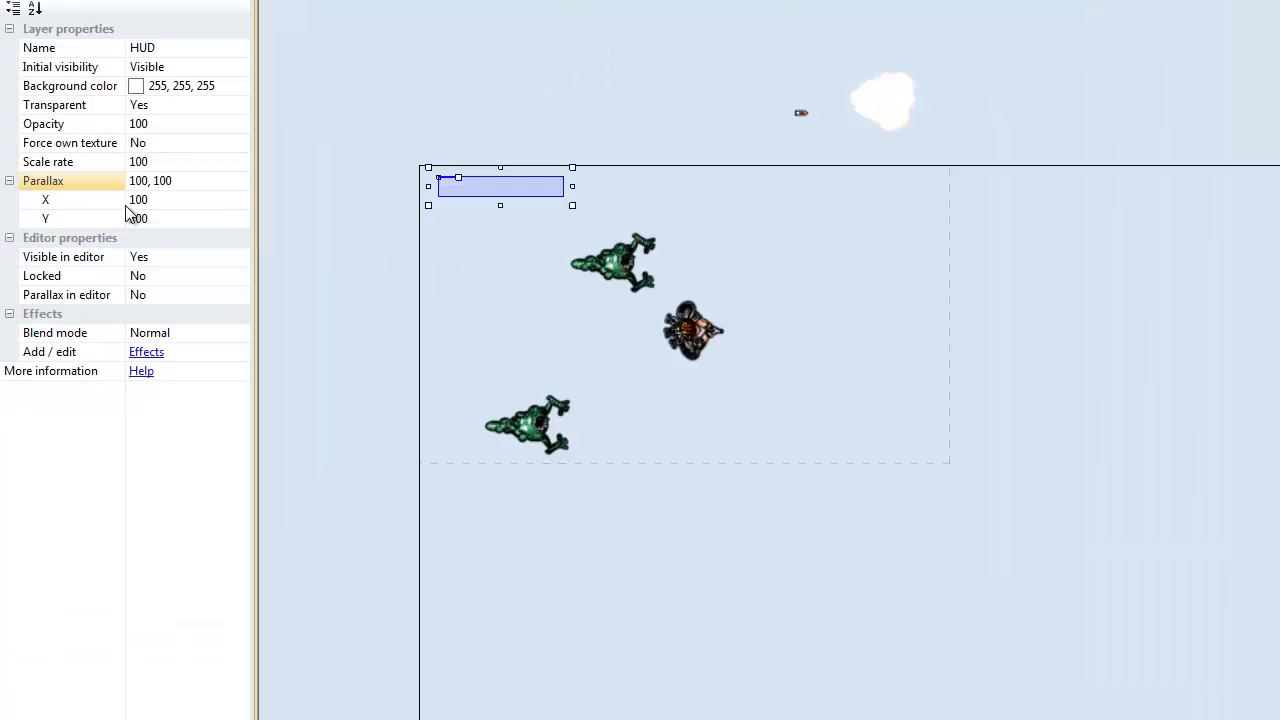
left_click(73, 194)
type("0")
key("Return")
left_click(132, 218)
type("0")
key("Delete")
key("Delete")
key("Delete")
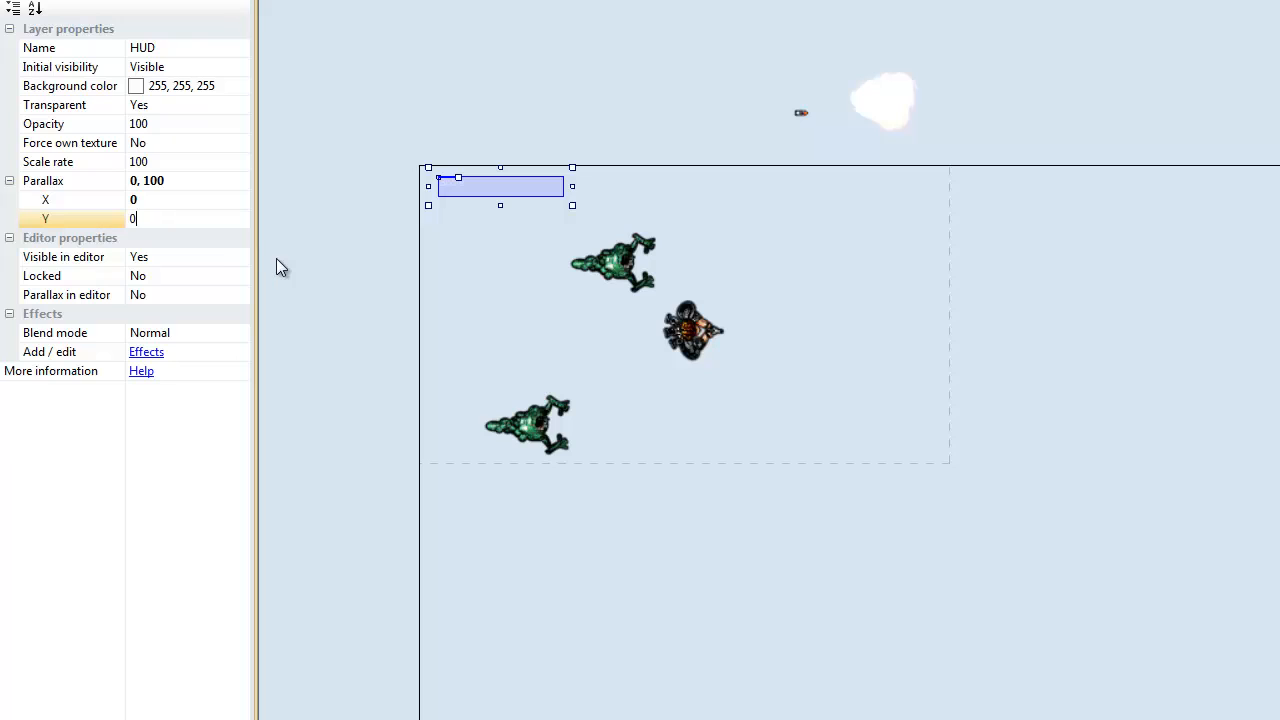
key("Return")
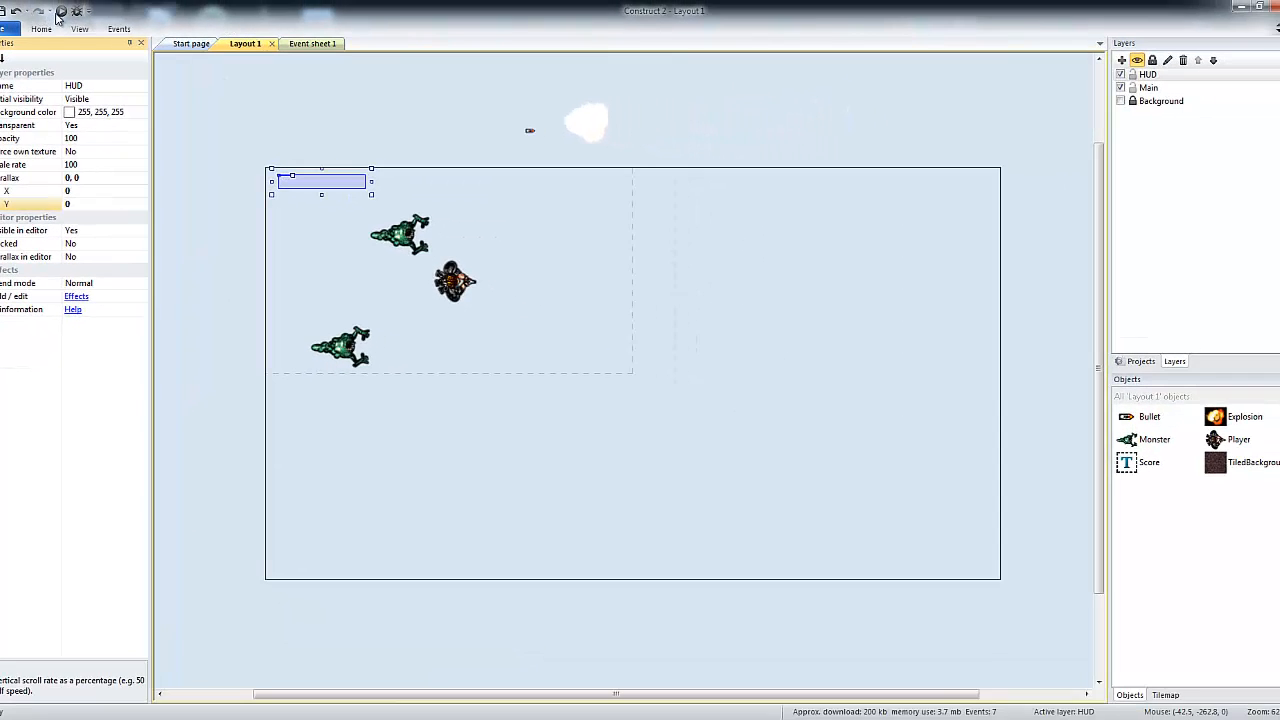
Step: Preview the game, move around shooting monsters to check that the score stays fixed on screen, close the preview and return to Construct 2
left_click(61, 12)
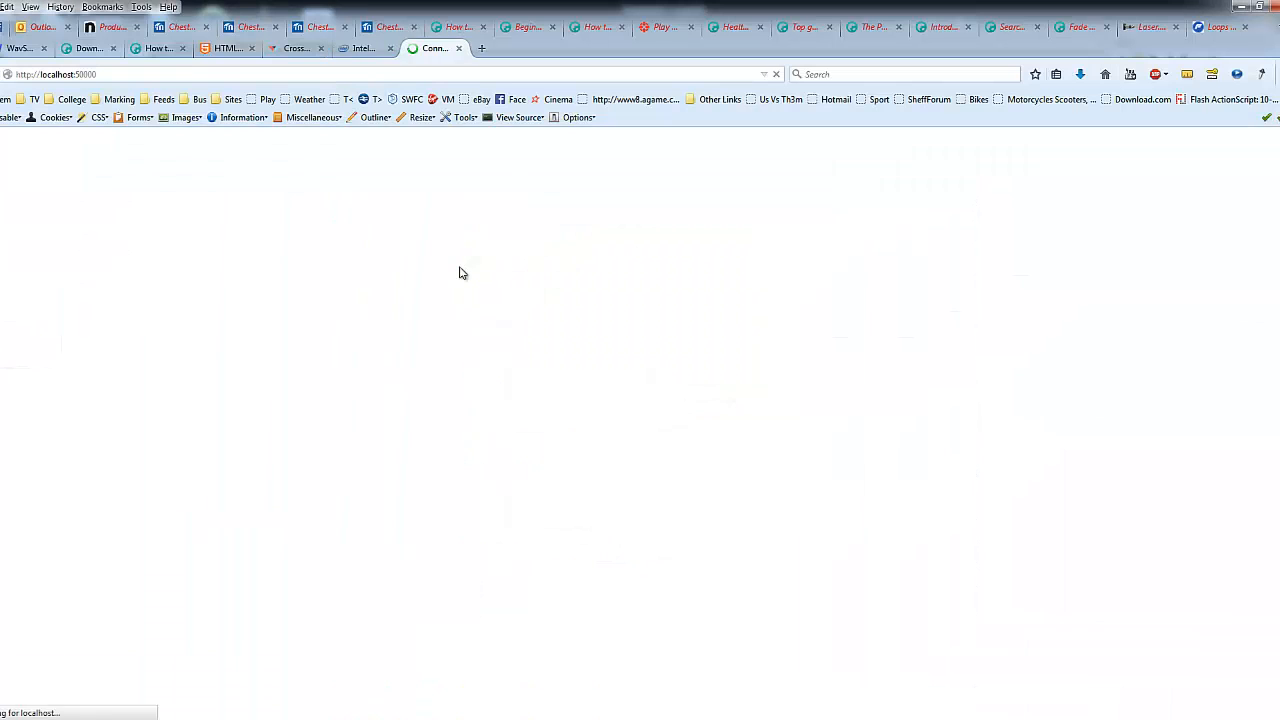
key("Down")
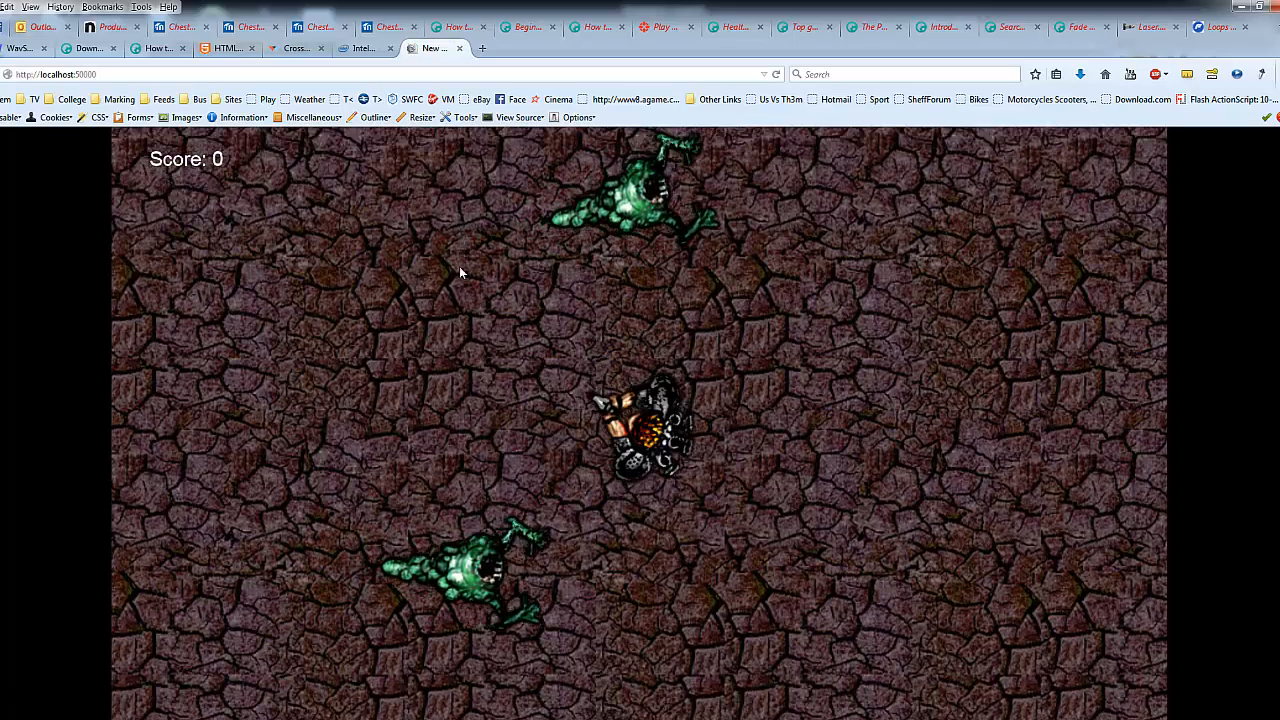
key("Up")
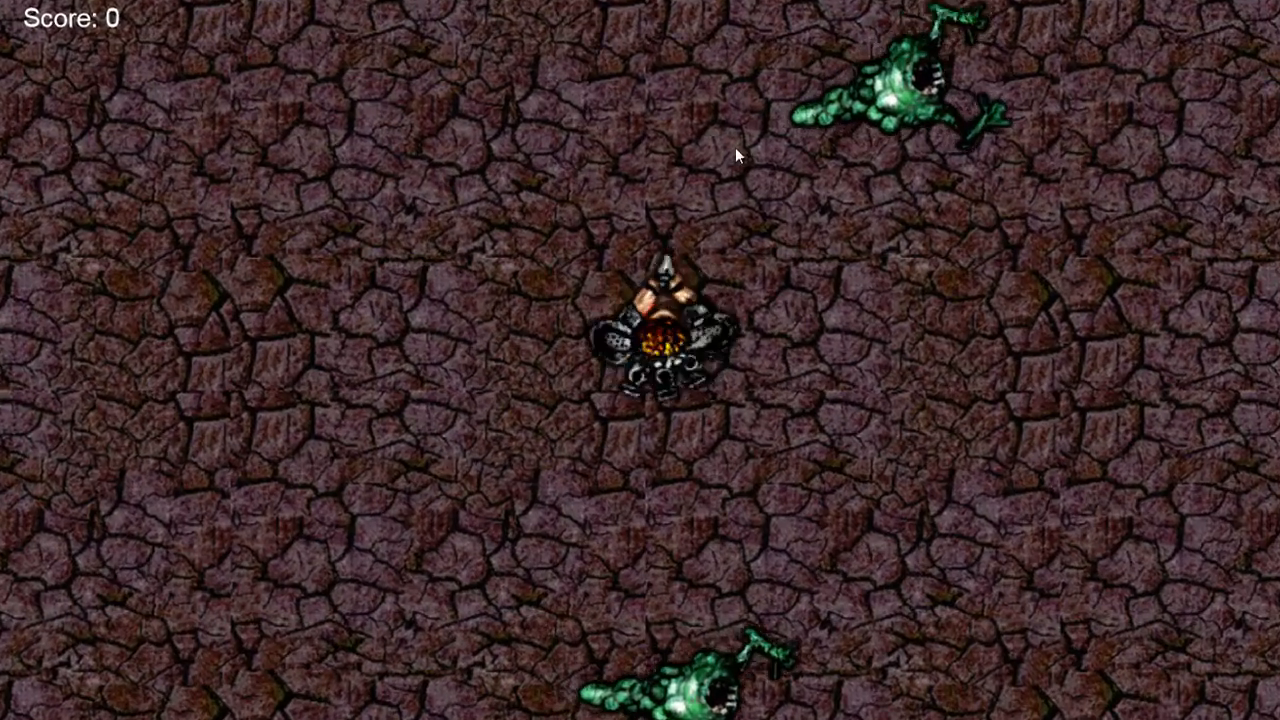
left_click(889, 90)
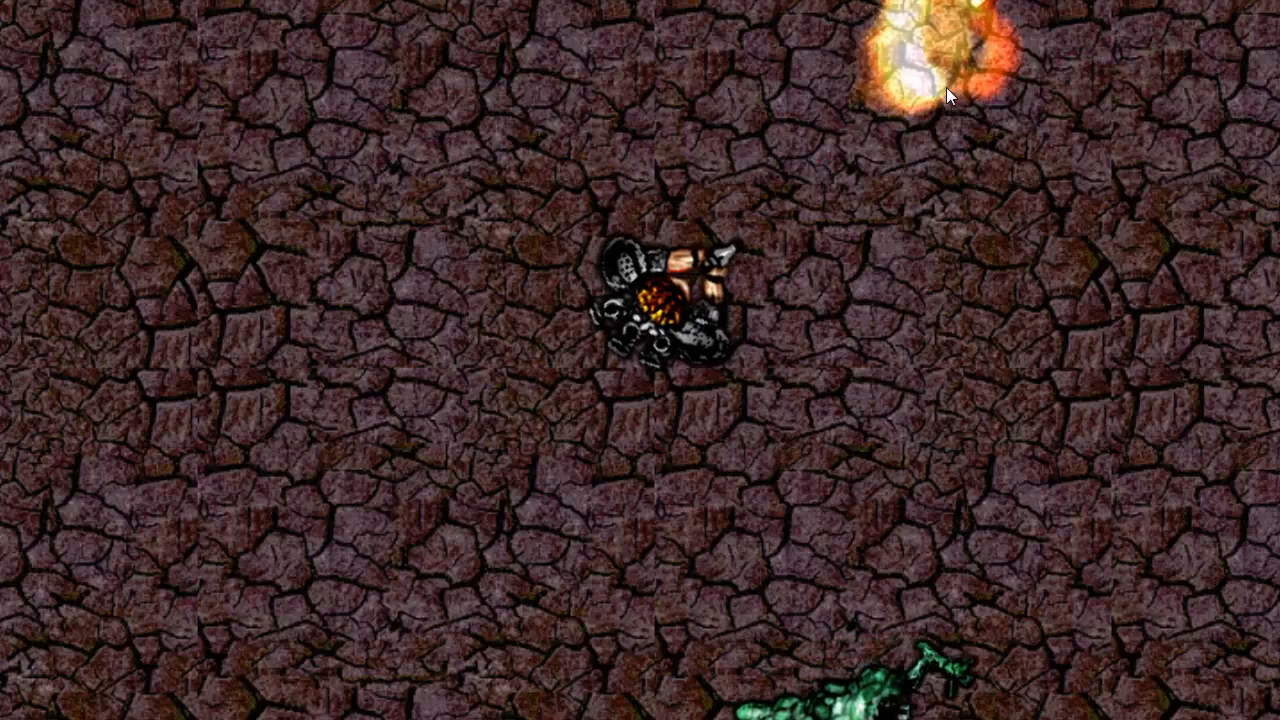
left_click(973, 607)
left_click(557, 100)
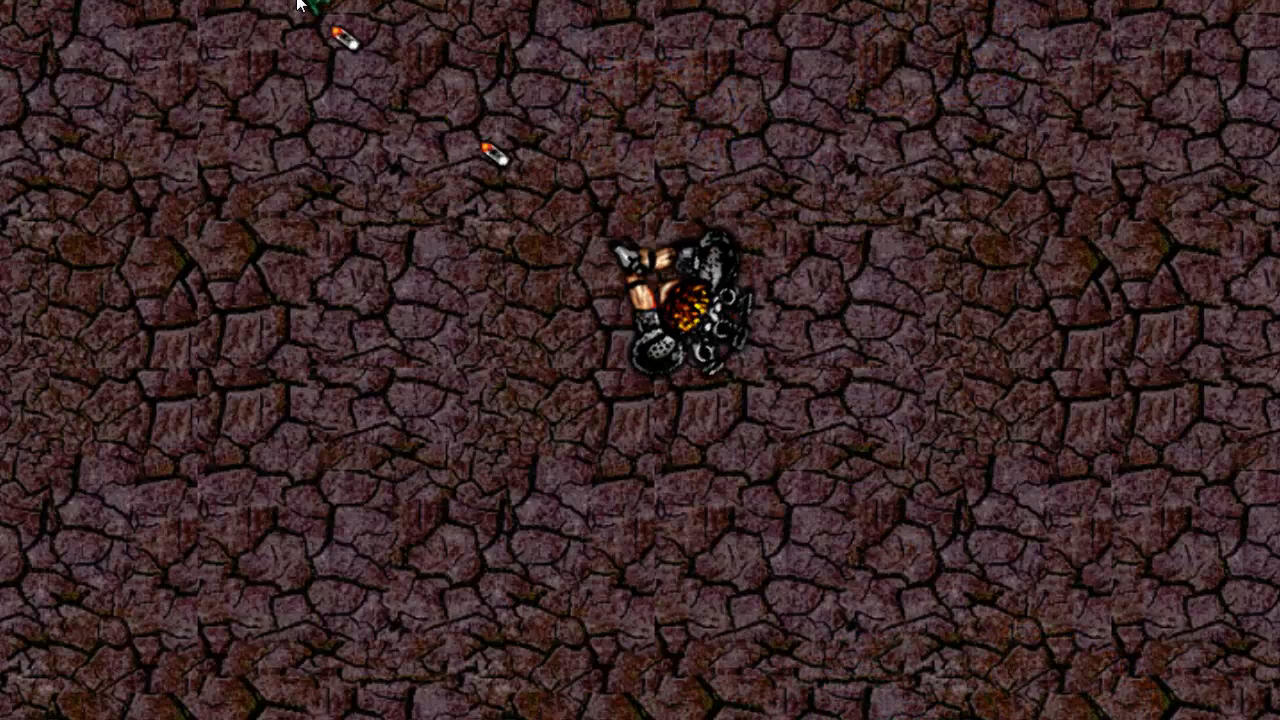
left_click(142, 128)
left_click(140, 112)
left_click(834, 341)
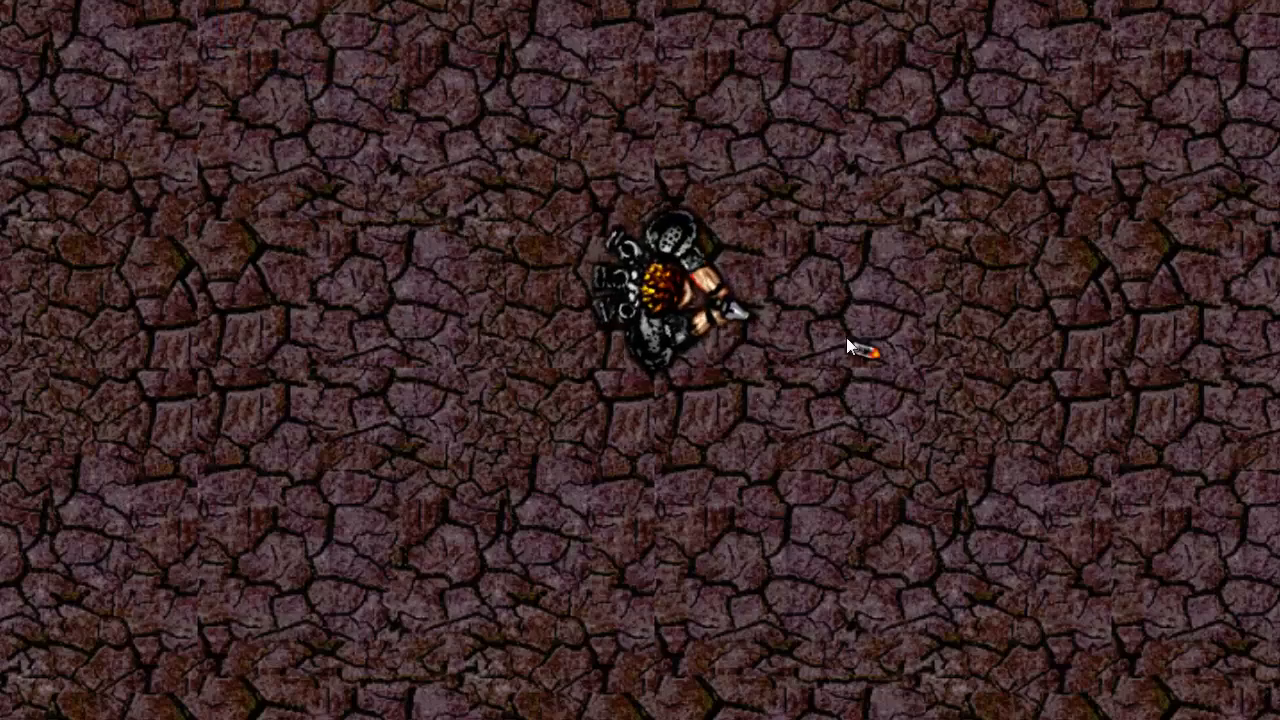
key("s")
left_click(335, 170)
left_click(345, 150)
left_click(440, 130)
key("w")
left_click(474, 223)
left_click(859, 106)
left_click(841, 128)
key("s")
key("s")
key("w")
key("s")
left_click(236, 455)
left_click(236, 455)
left_click(236, 455)
left_click(236, 455)
left_click(362, 172)
left_click(361, 173)
left_click(365, 174)
key("w")
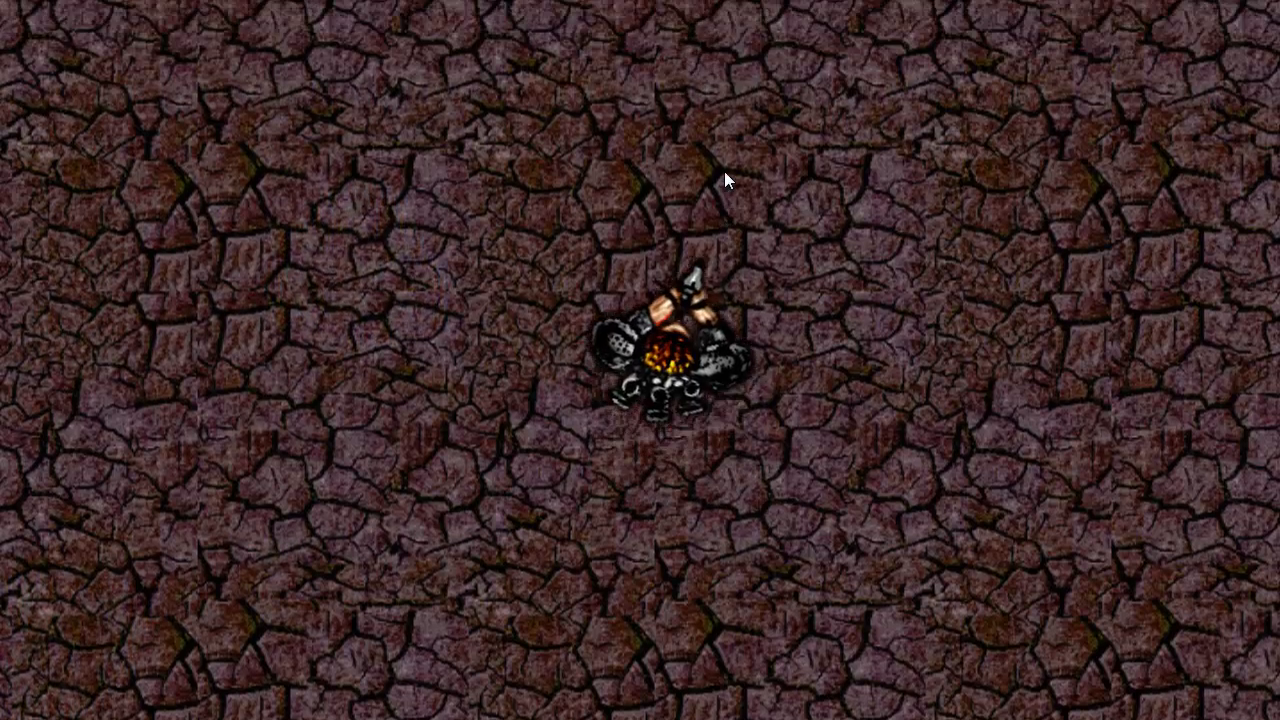
key("s")
left_click(287, 251)
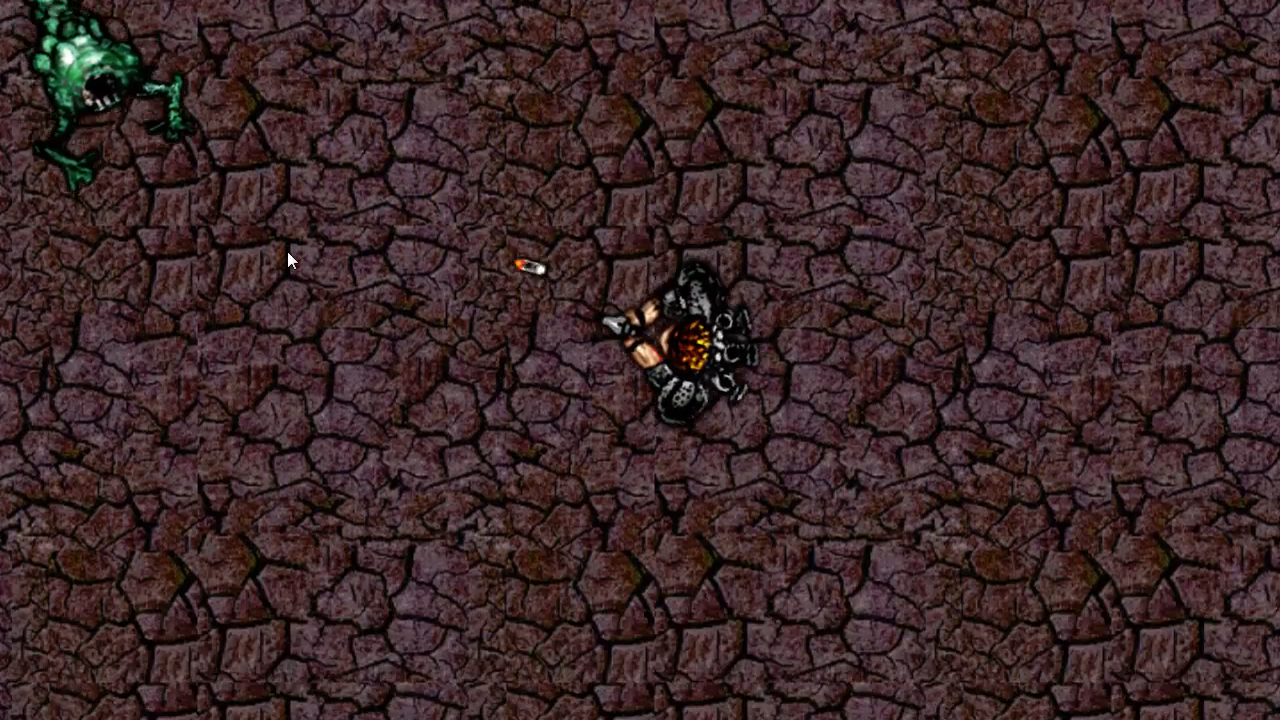
left_click(297, 230)
left_click(299, 227)
key("s")
left_click(718, 466)
left_click(402, 42)
left_click(335, 80)
left_click(360, 92)
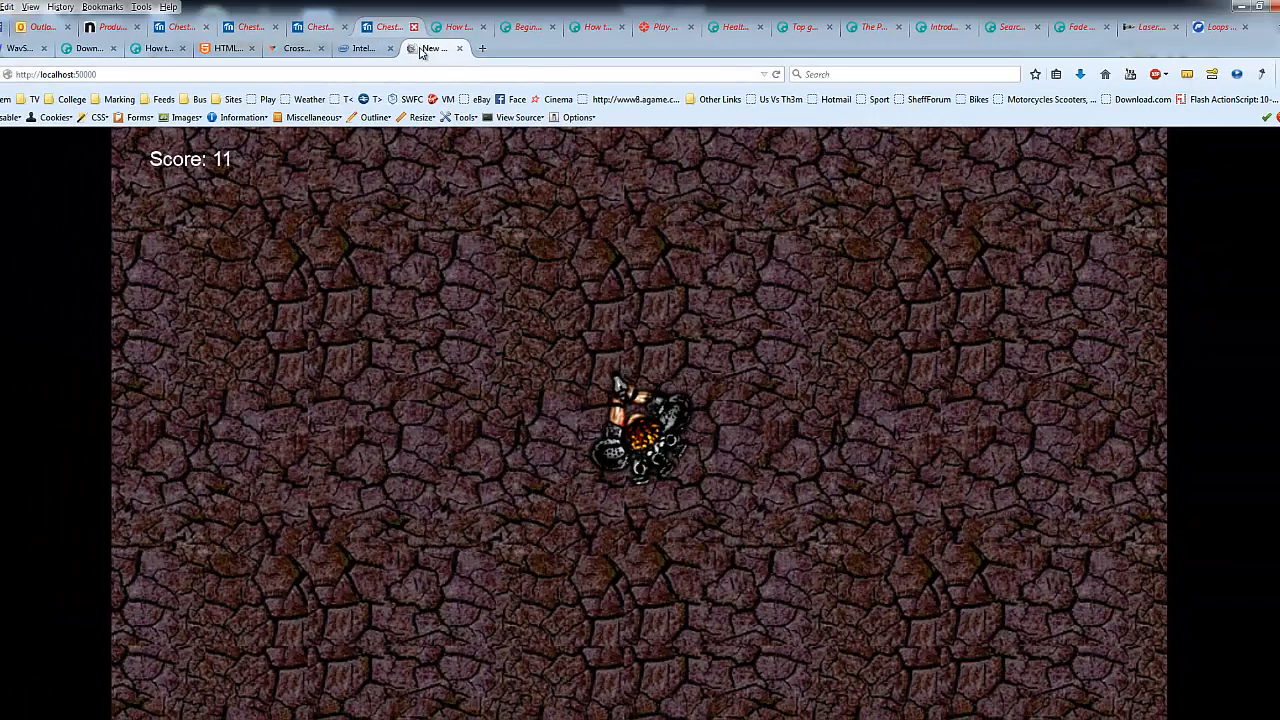
key("ctrl+w")
key("alt+Tab")
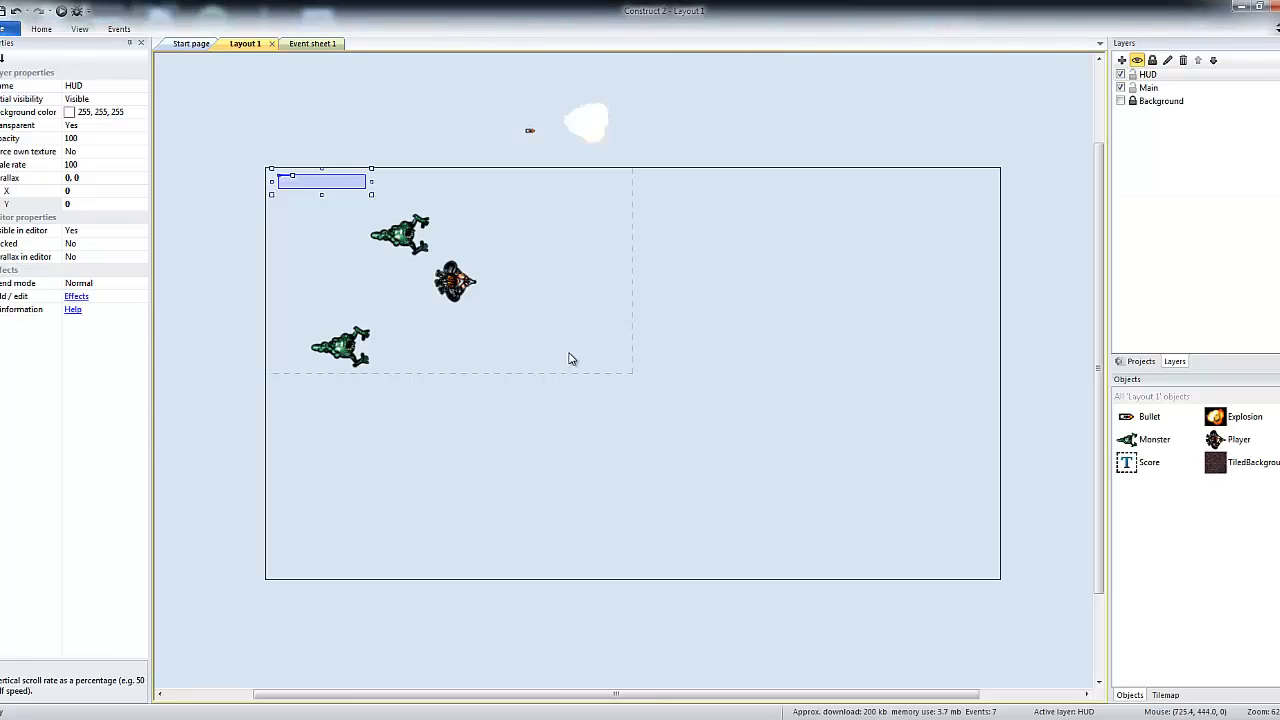
Step: Add a Player event to Event sheet 1 with the condition On collision with another object, testing against Monster
left_click(310, 44)
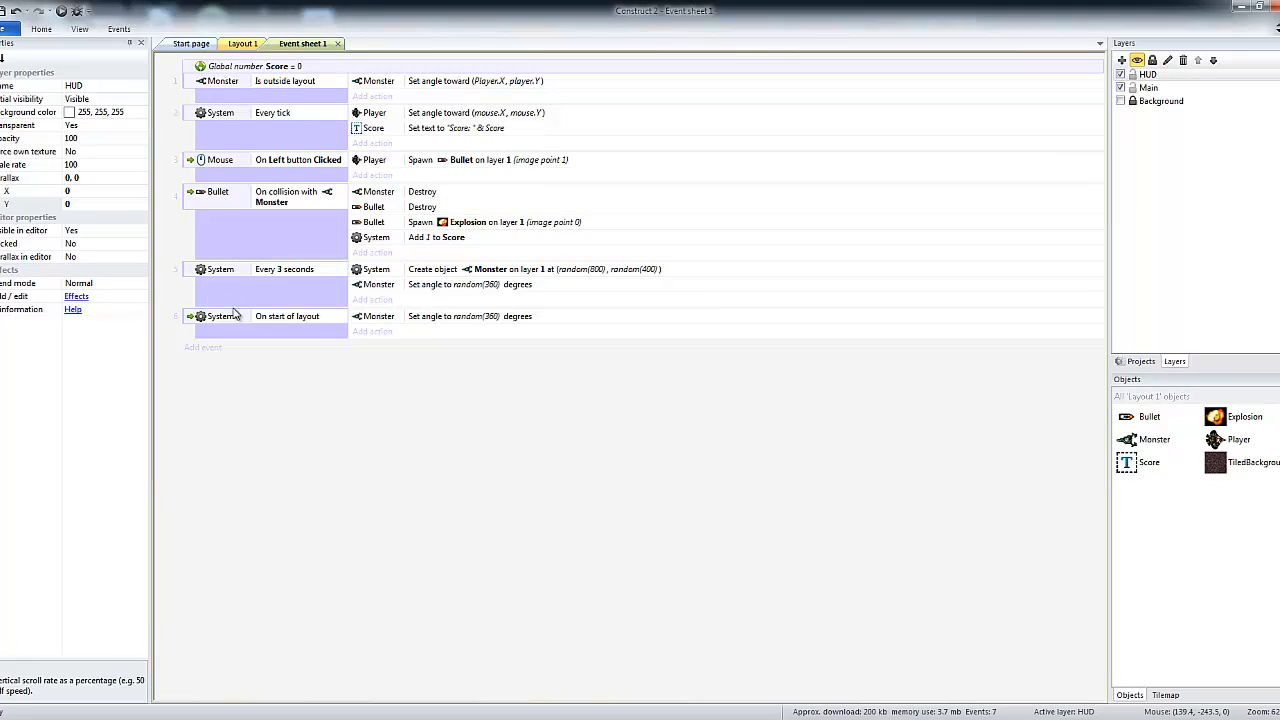
left_click(203, 348)
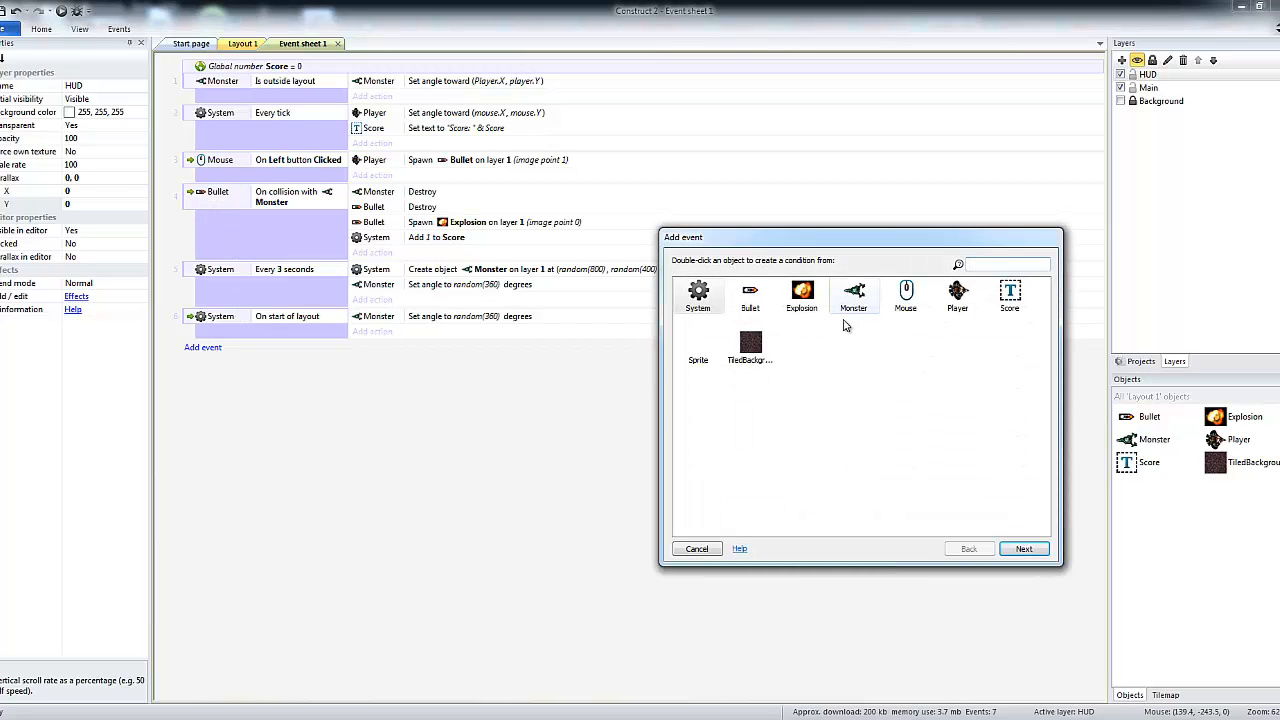
left_click(960, 298)
left_click(1024, 549)
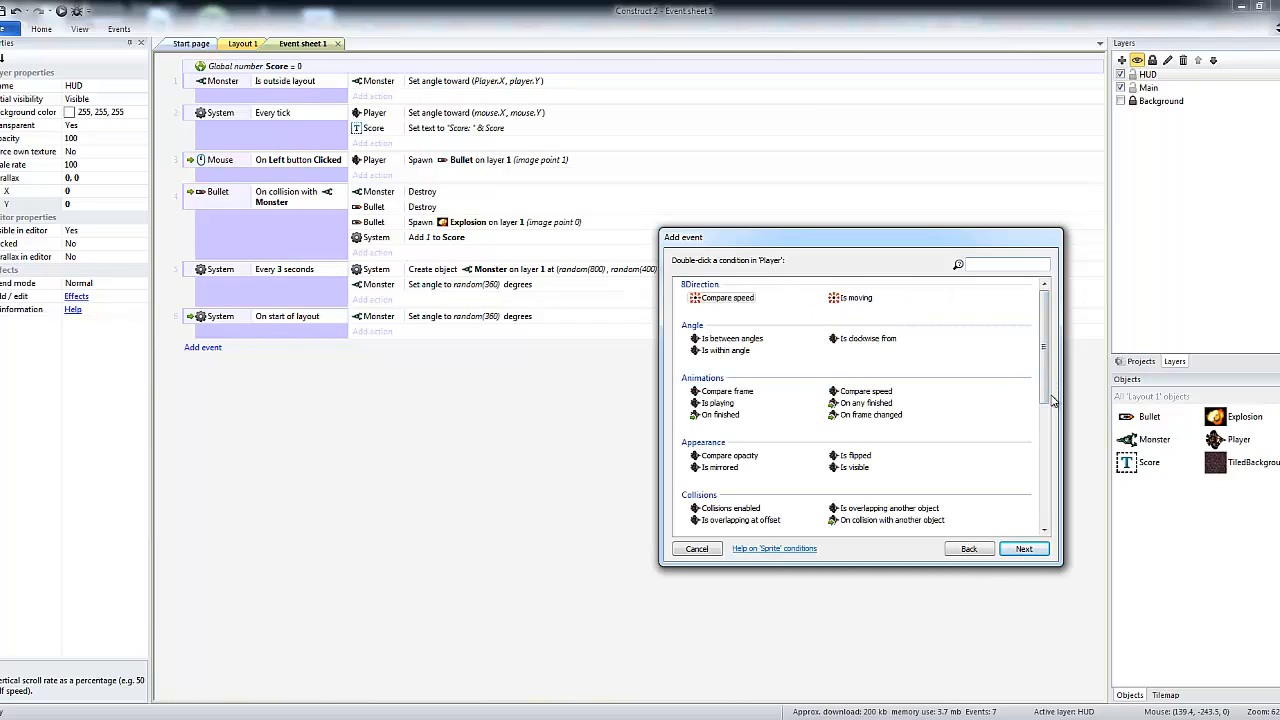
left_click(890, 520)
left_click(1024, 549)
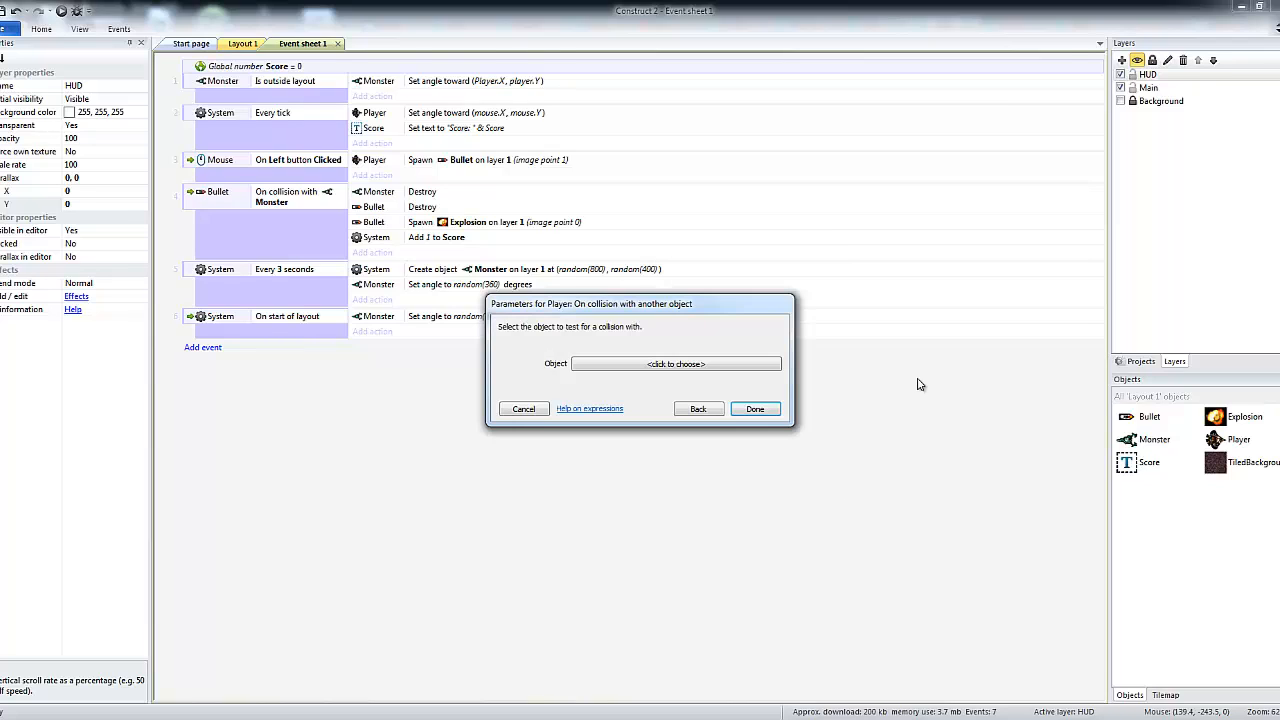
left_click(652, 364)
left_click(580, 263)
left_click(748, 504)
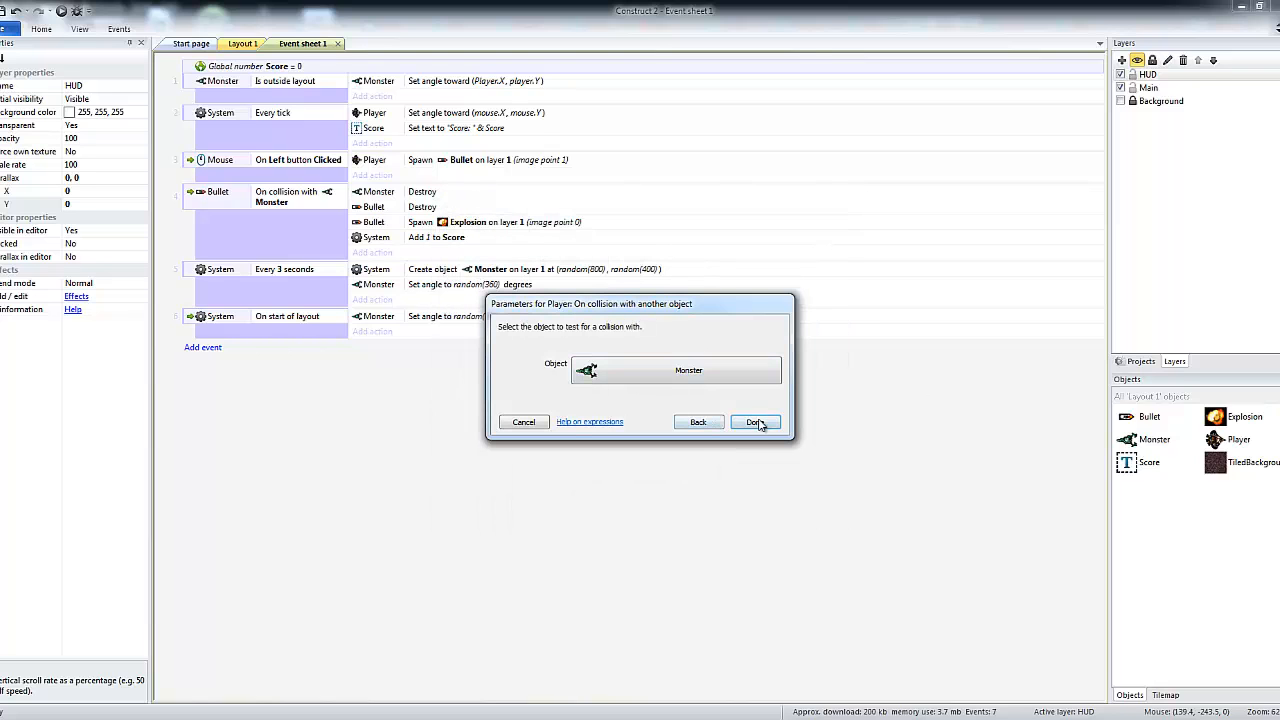
left_click(756, 422)
Step: Add a Player Destroy action to the Player–Monster collision event
left_click(366, 350)
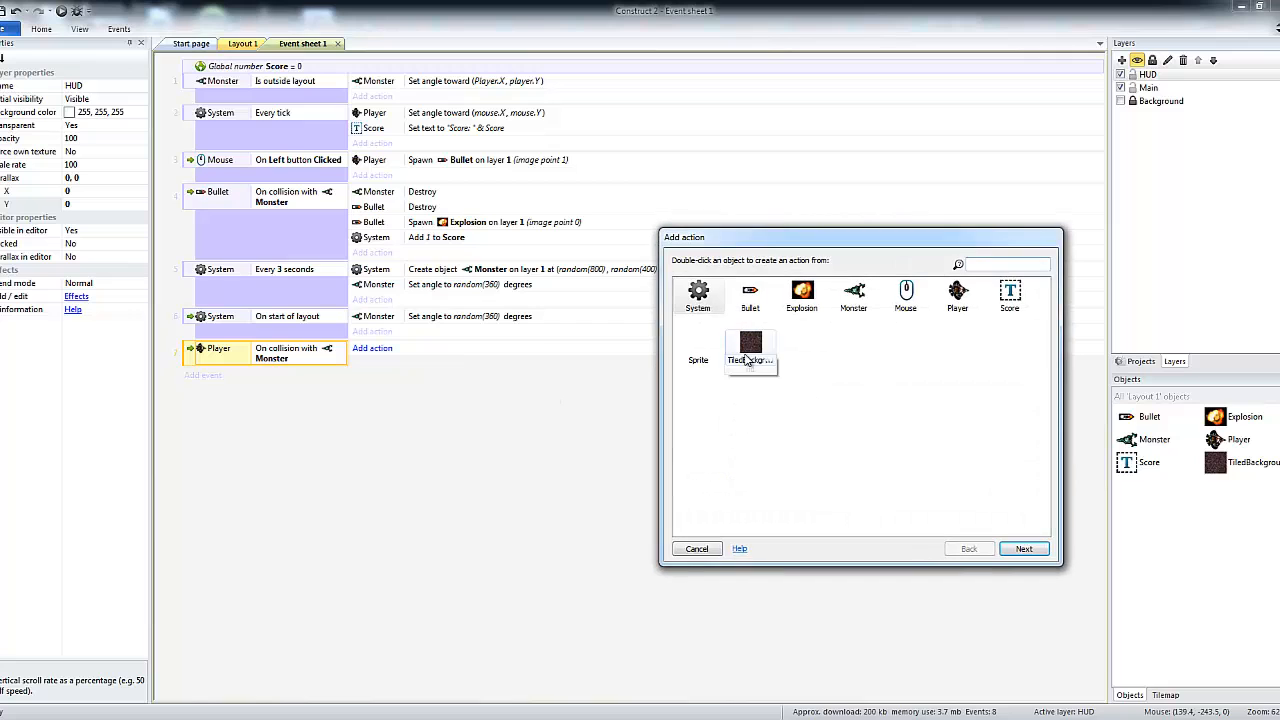
left_click(960, 298)
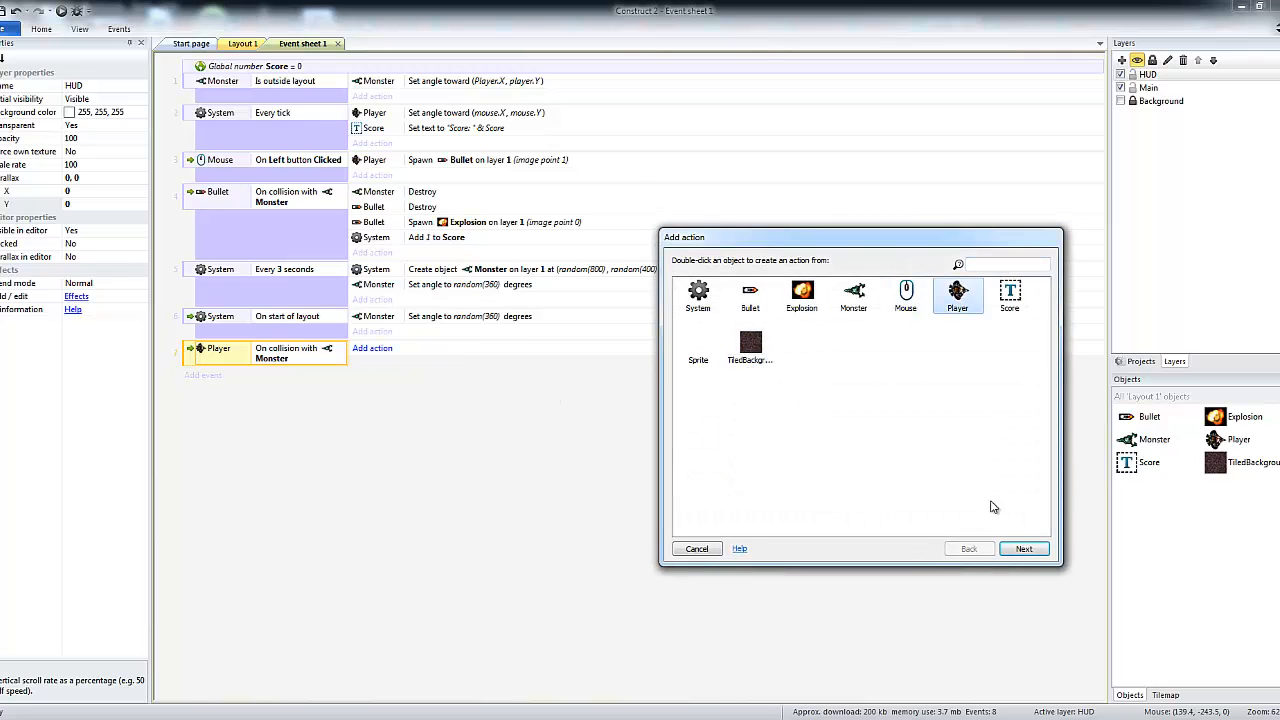
left_click(1020, 549)
left_click_drag(1044, 372, 1044, 440)
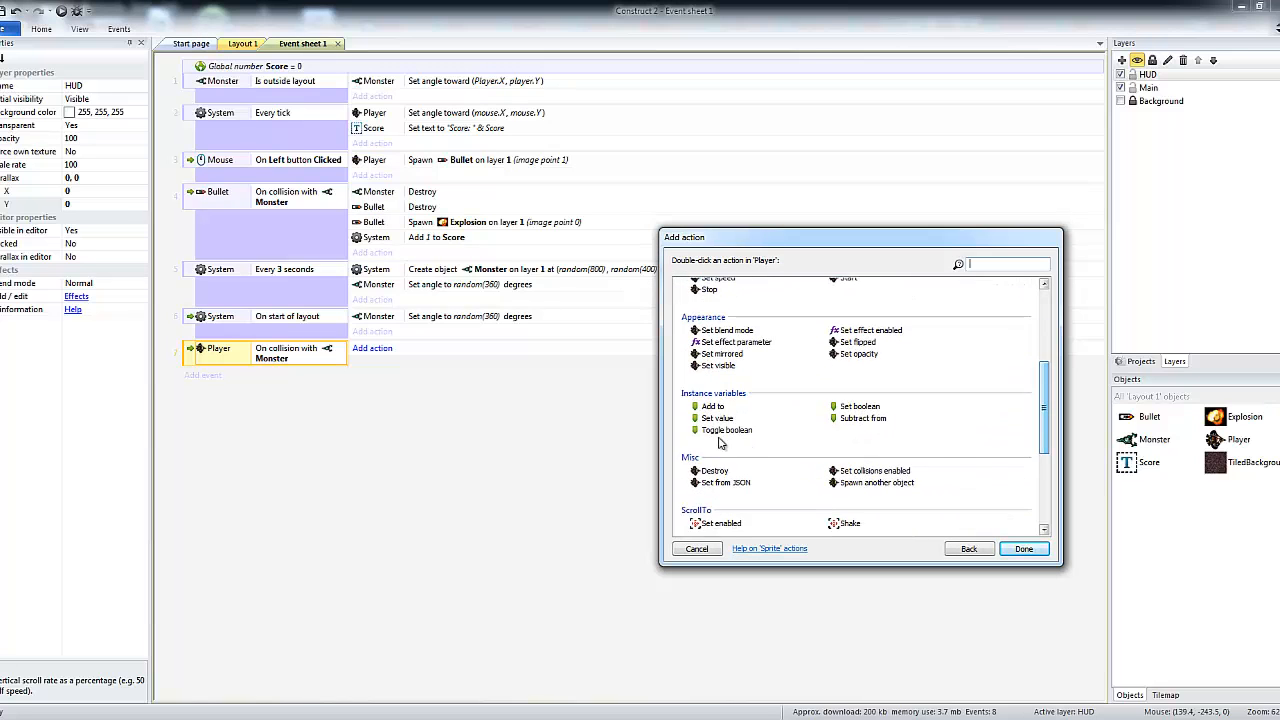
left_click(1009, 552)
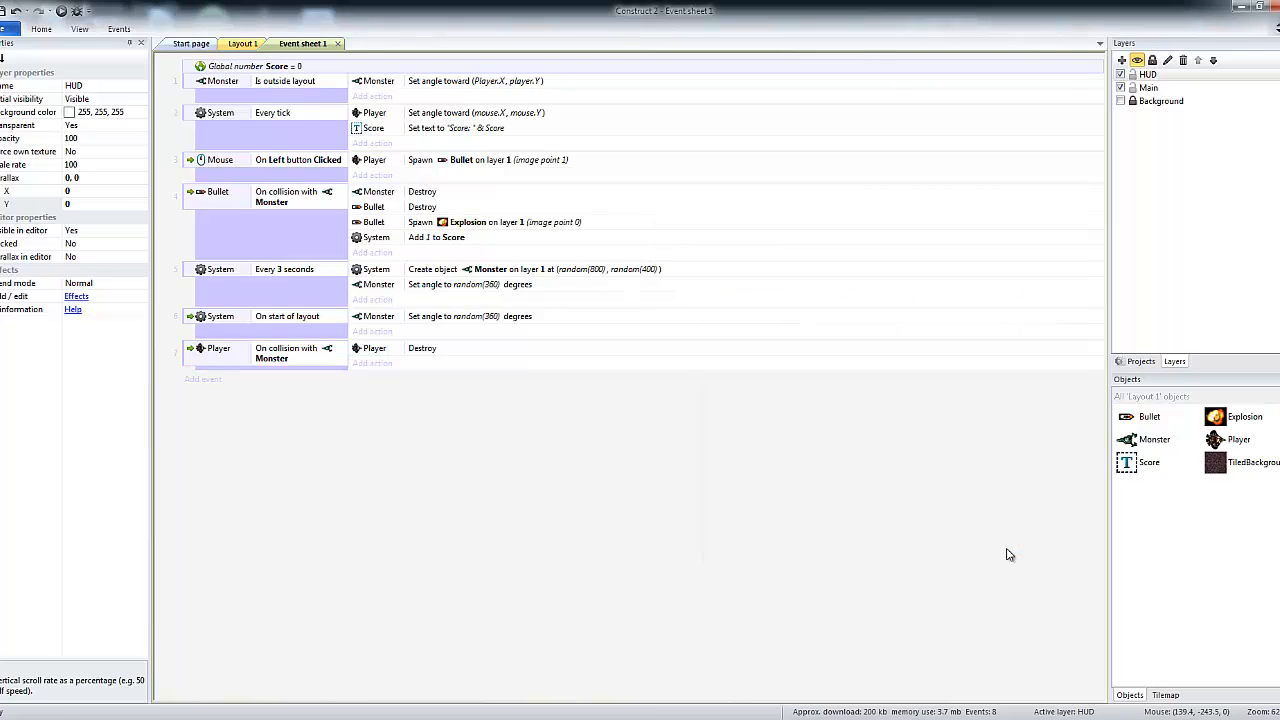
Step: Preview the game, reload it, and move and shoot among the monsters to check that touching one destroys the player
left_click(62, 13)
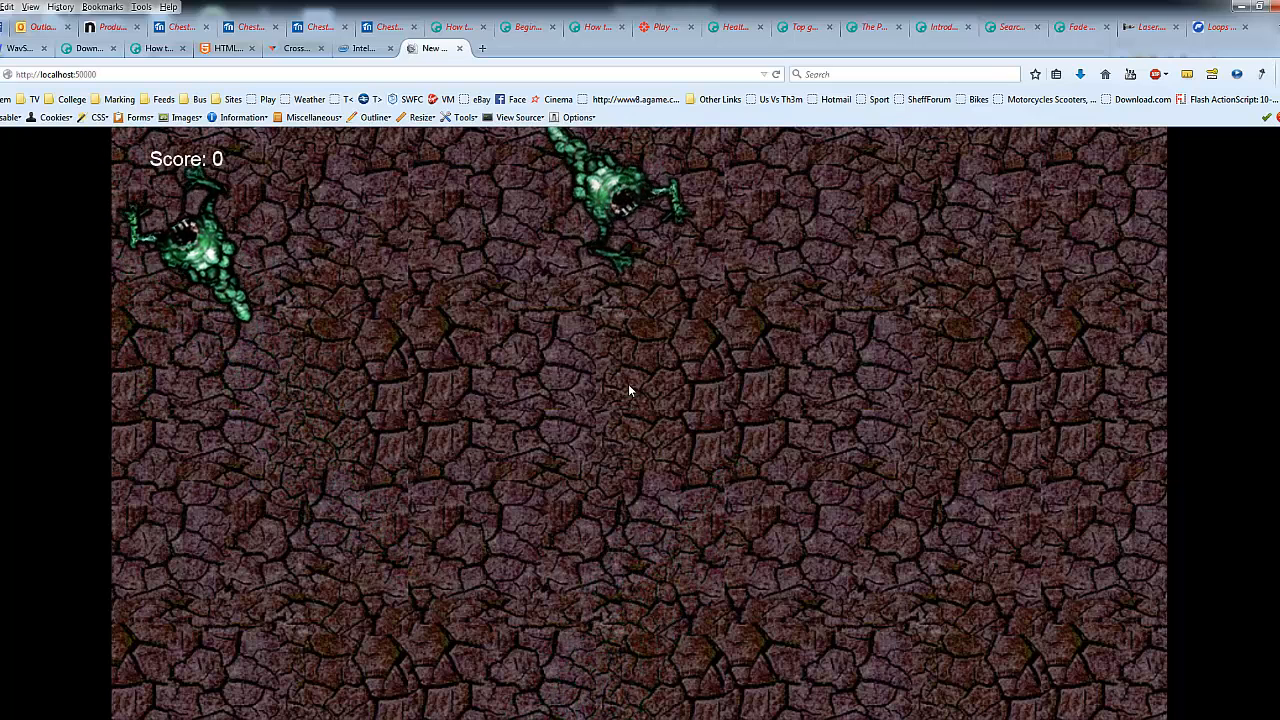
left_click(776, 74)
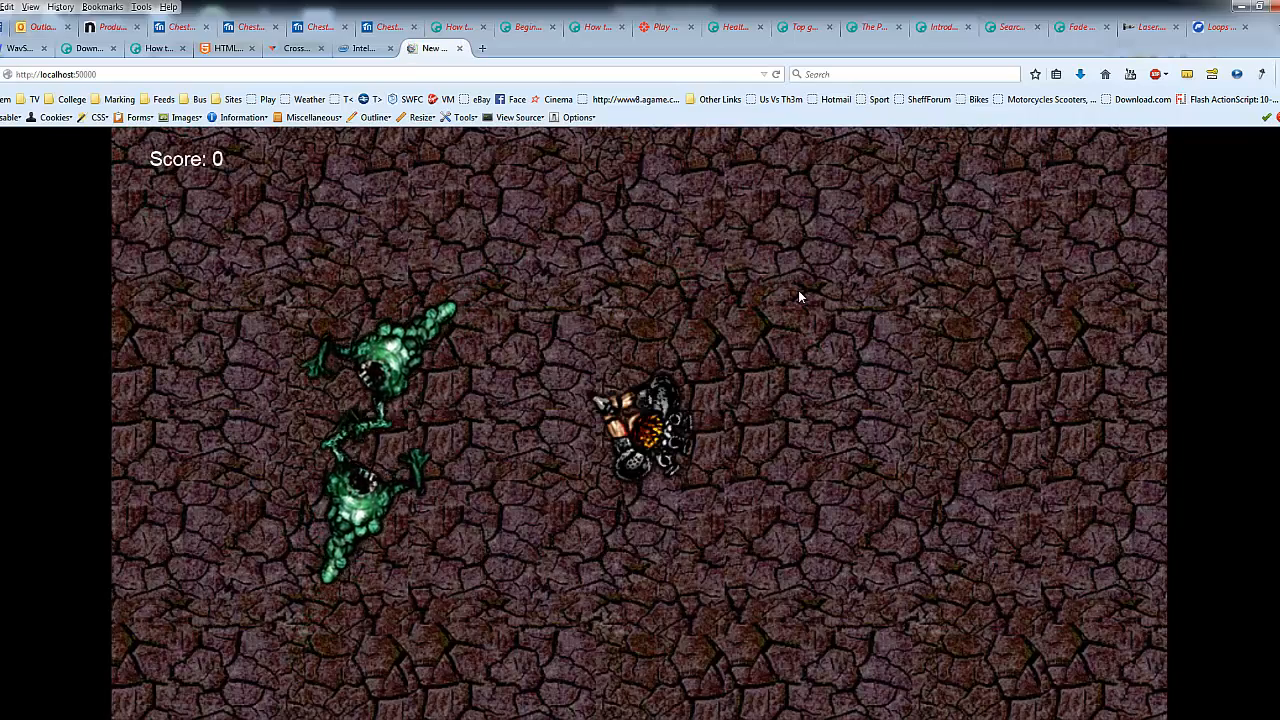
left_click(435, 393)
key("w")
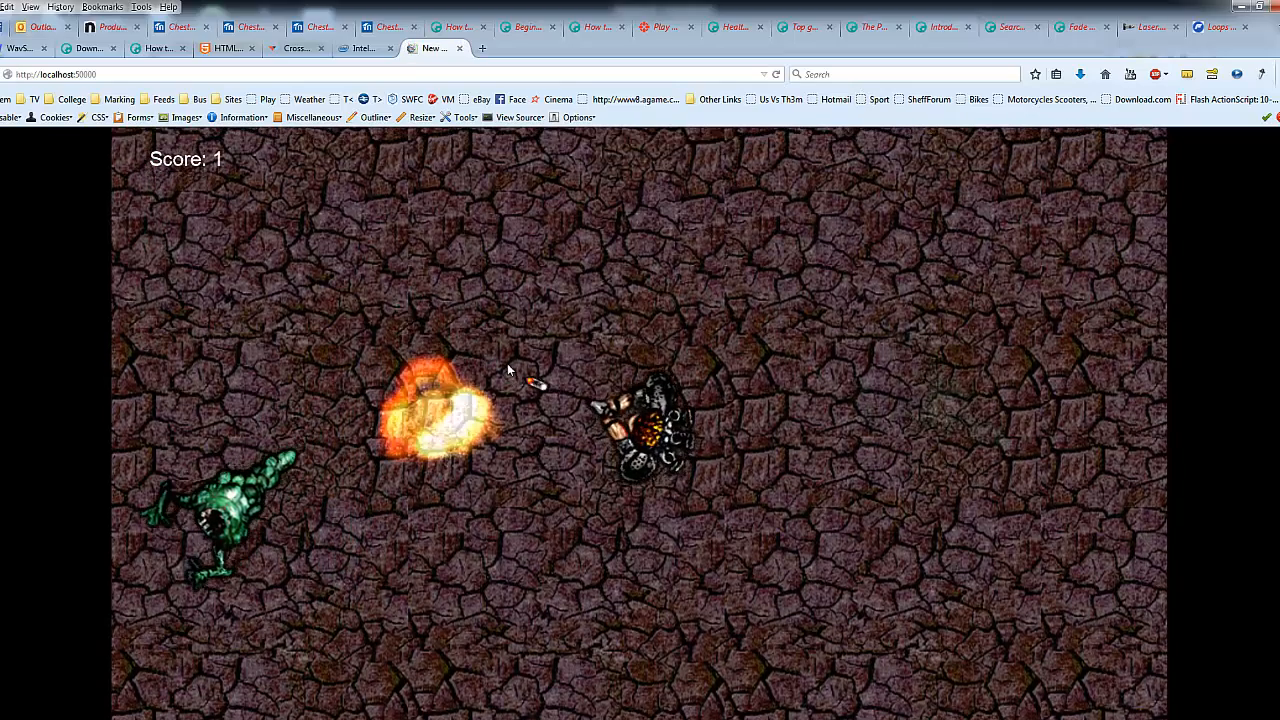
left_click(815, 372)
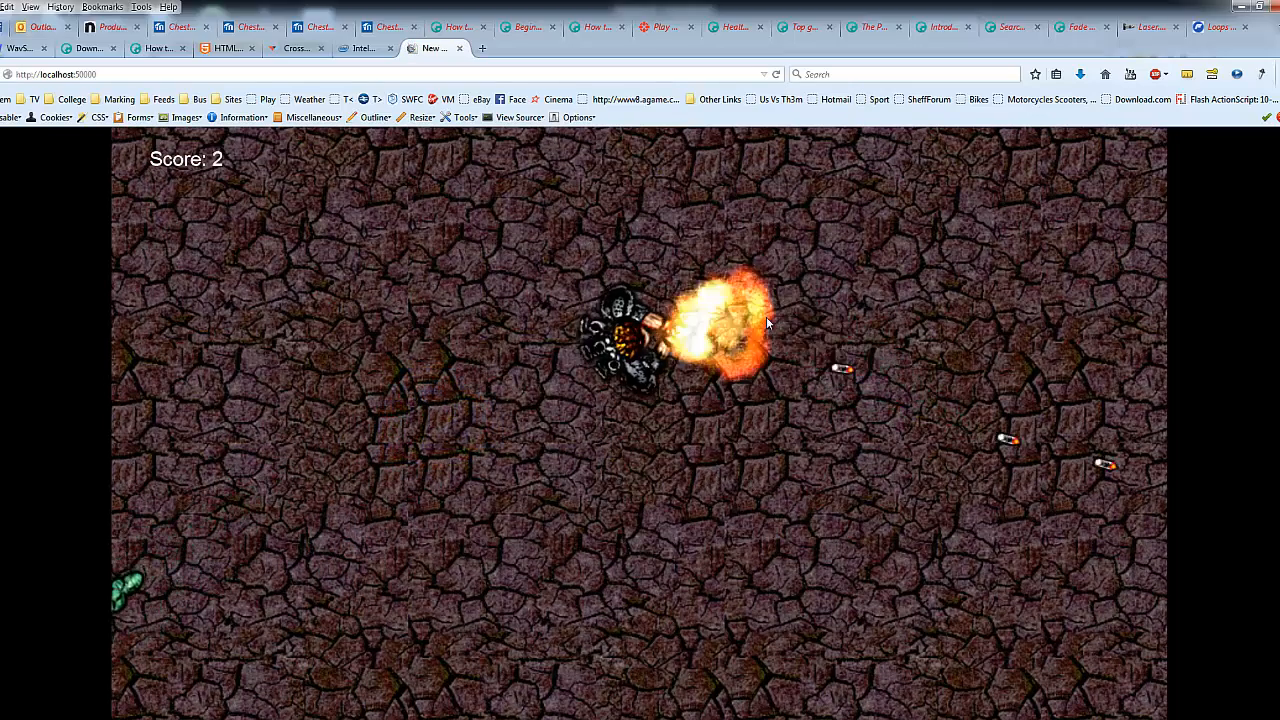
key("s")
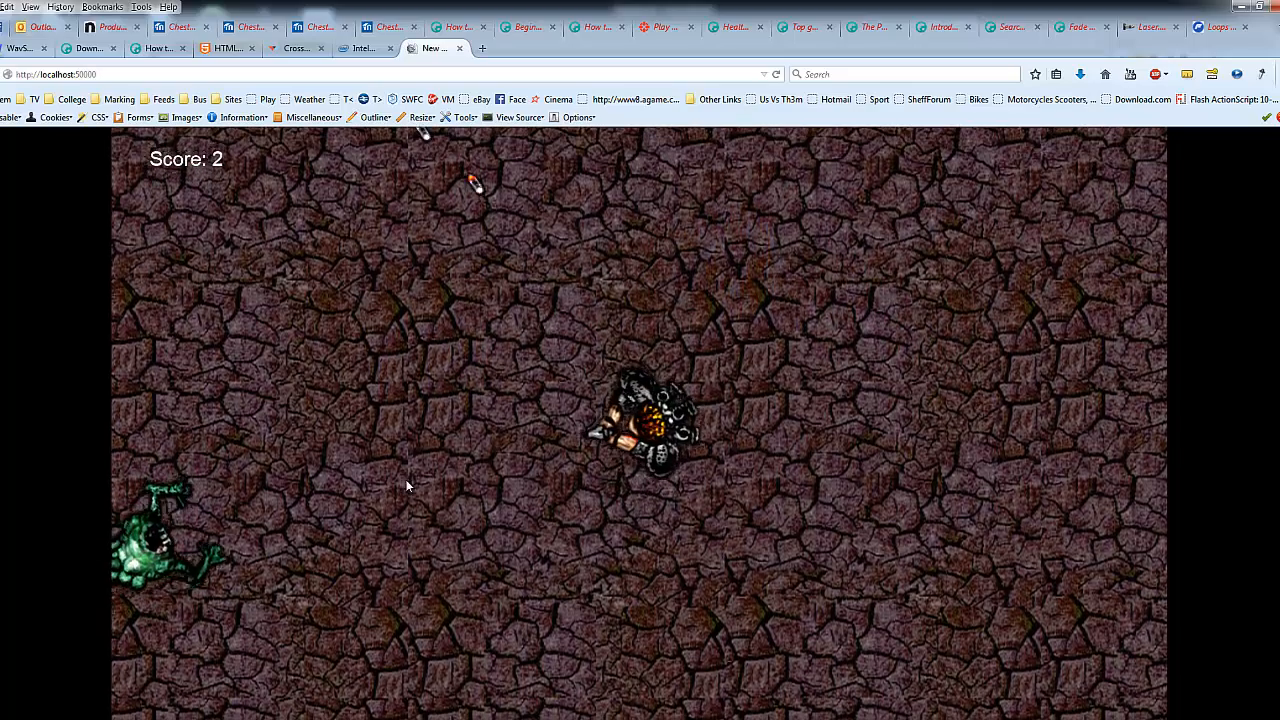
left_click(364, 424)
left_click(364, 418)
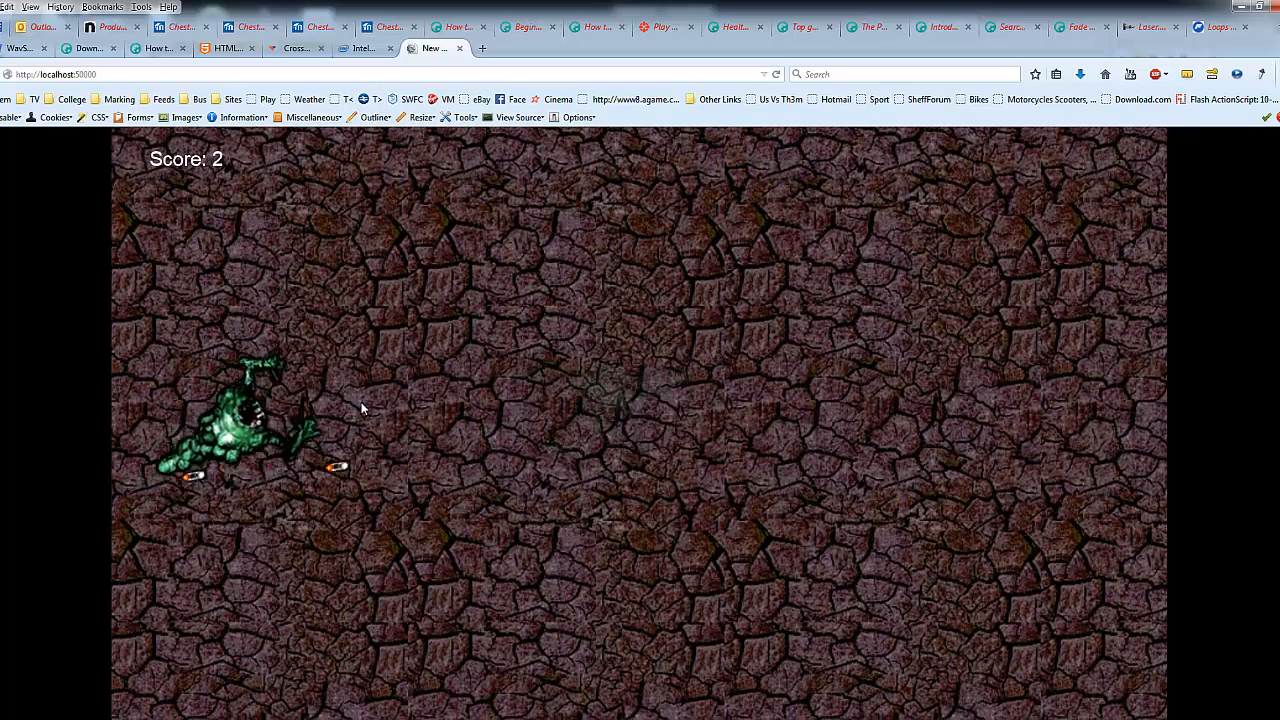